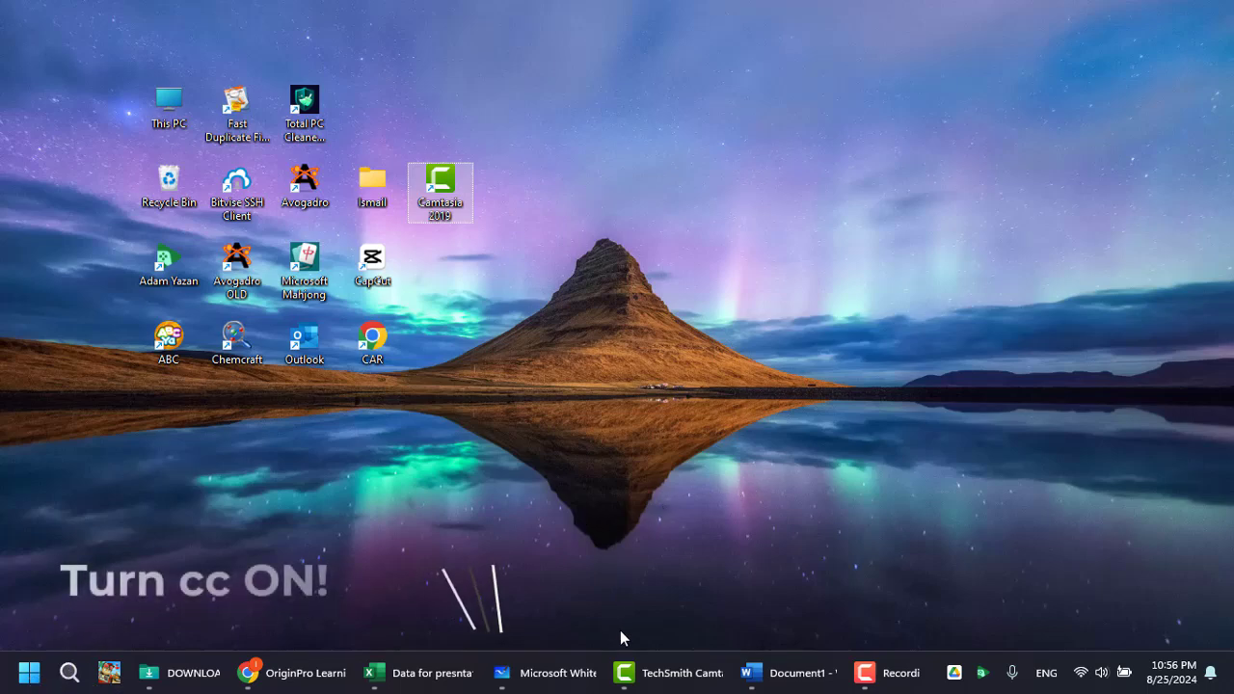
Bring up the whiteboard with the topic list, and launch Origin 2024b.
{"action": "left_click", "coordinate": [531, 672]}
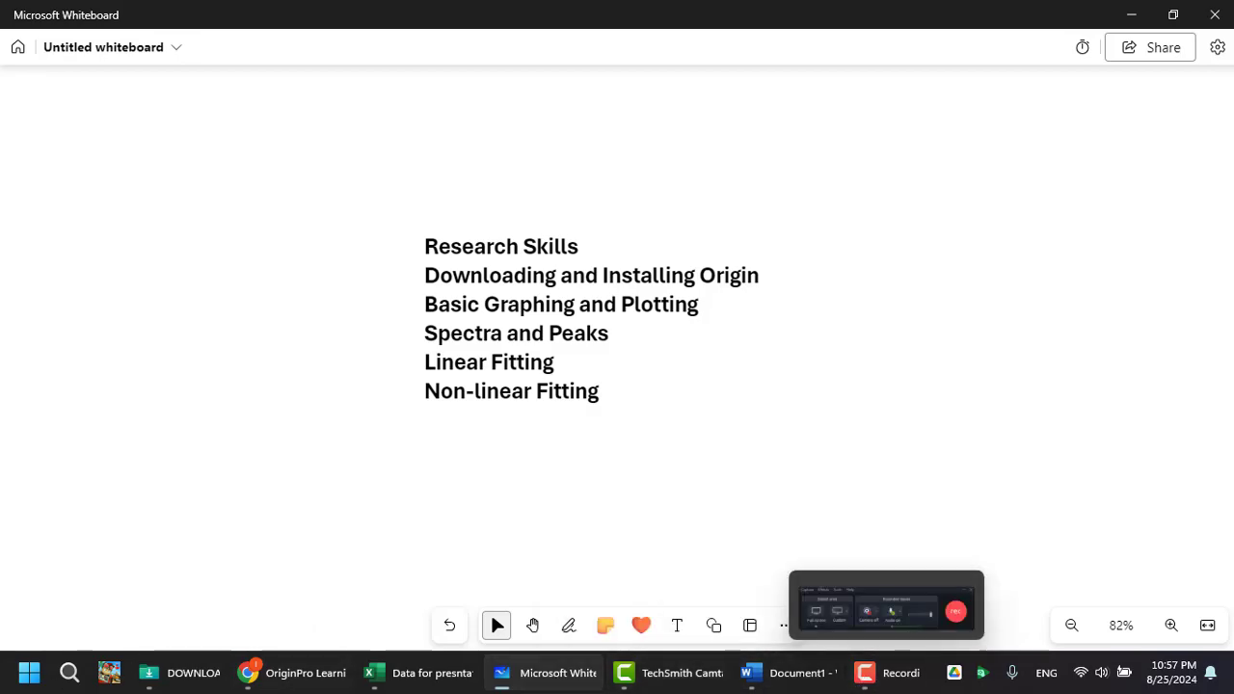
{"action": "left_click", "coordinate": [29, 672]}
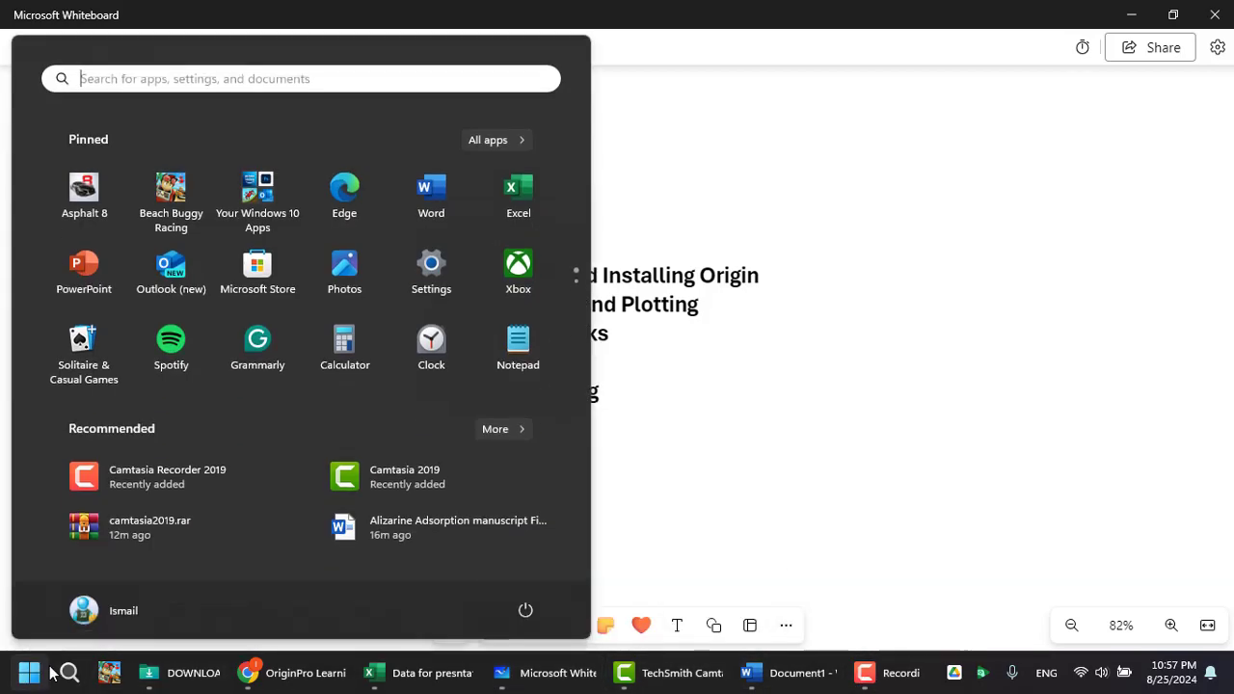
{"action": "type", "text": "p"}
{"action": "key", "text": "BackSpace"}
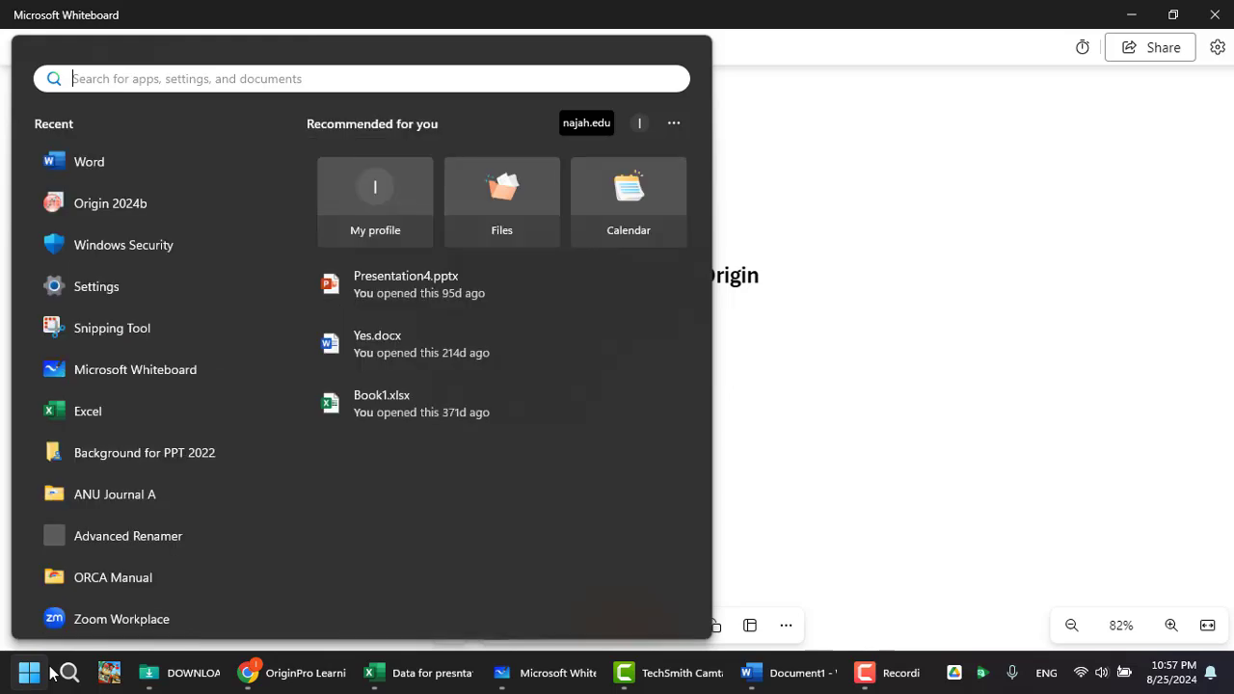
{"action": "type", "text": "ori"}
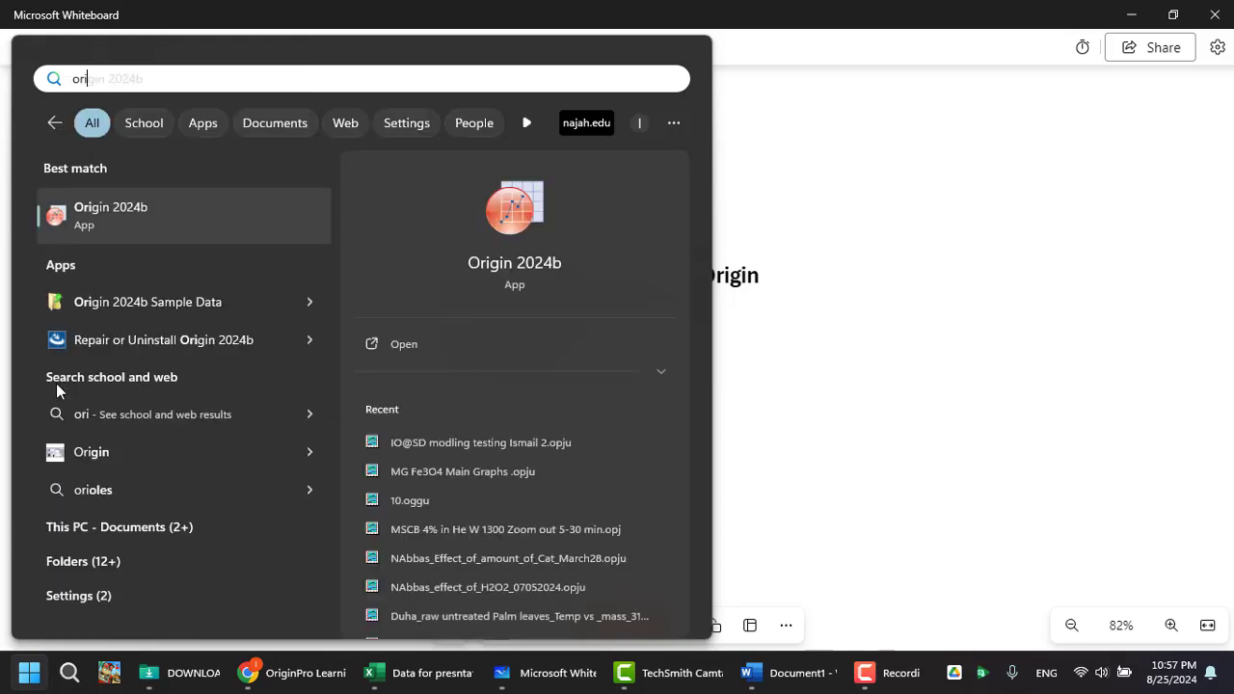
{"action": "key", "text": "Escape"}
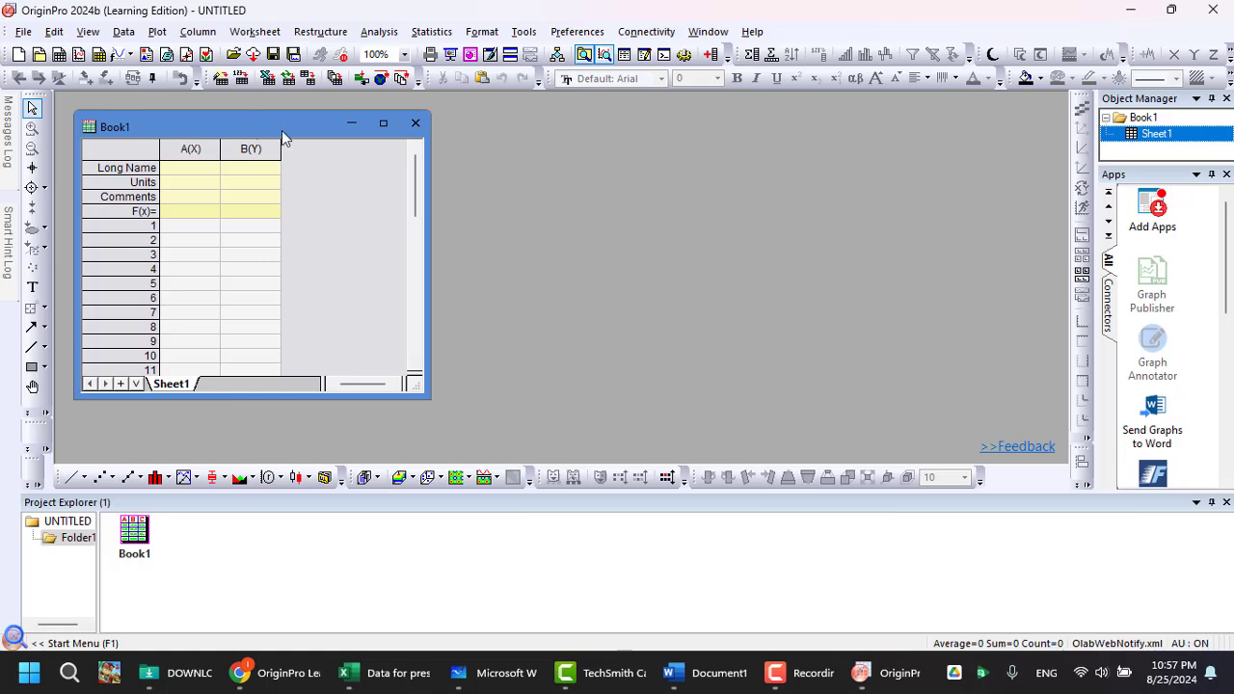
{"action": "left_click_drag", "start_coordinate": [236, 126], "coordinate": [282, 150]}
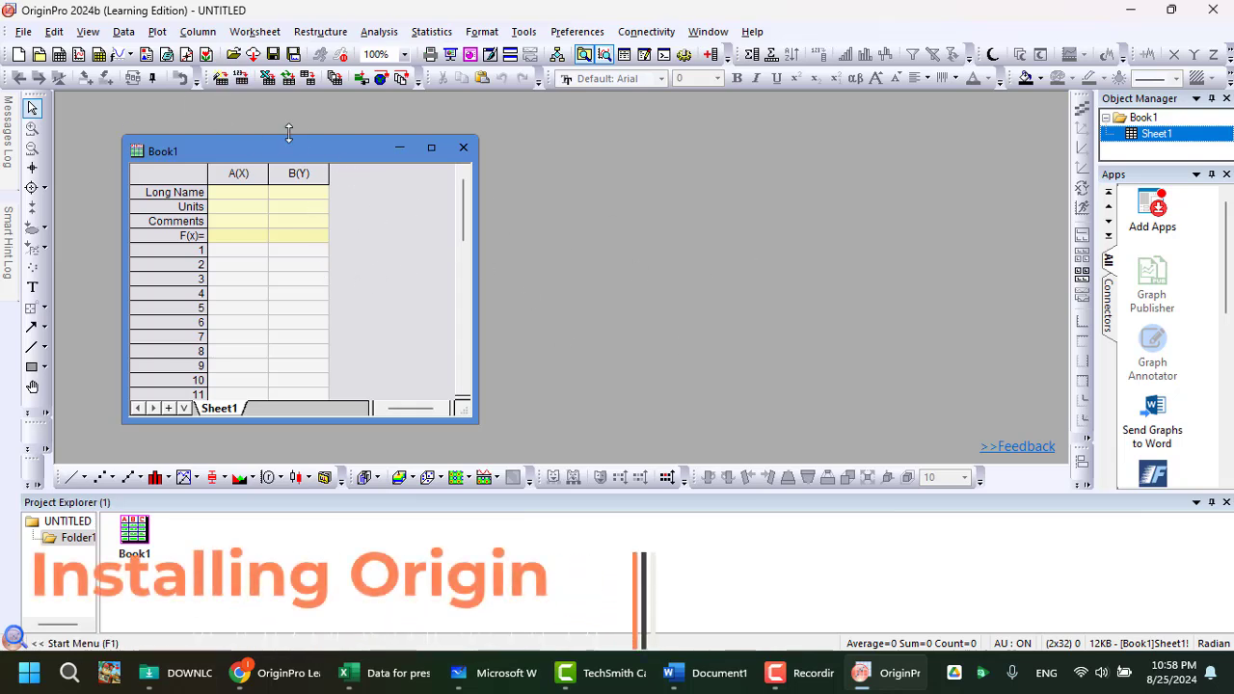
Switch to Chrome, look over the OriginLab home page, and open the account's user profile page.
{"action": "left_click", "coordinate": [282, 676]}
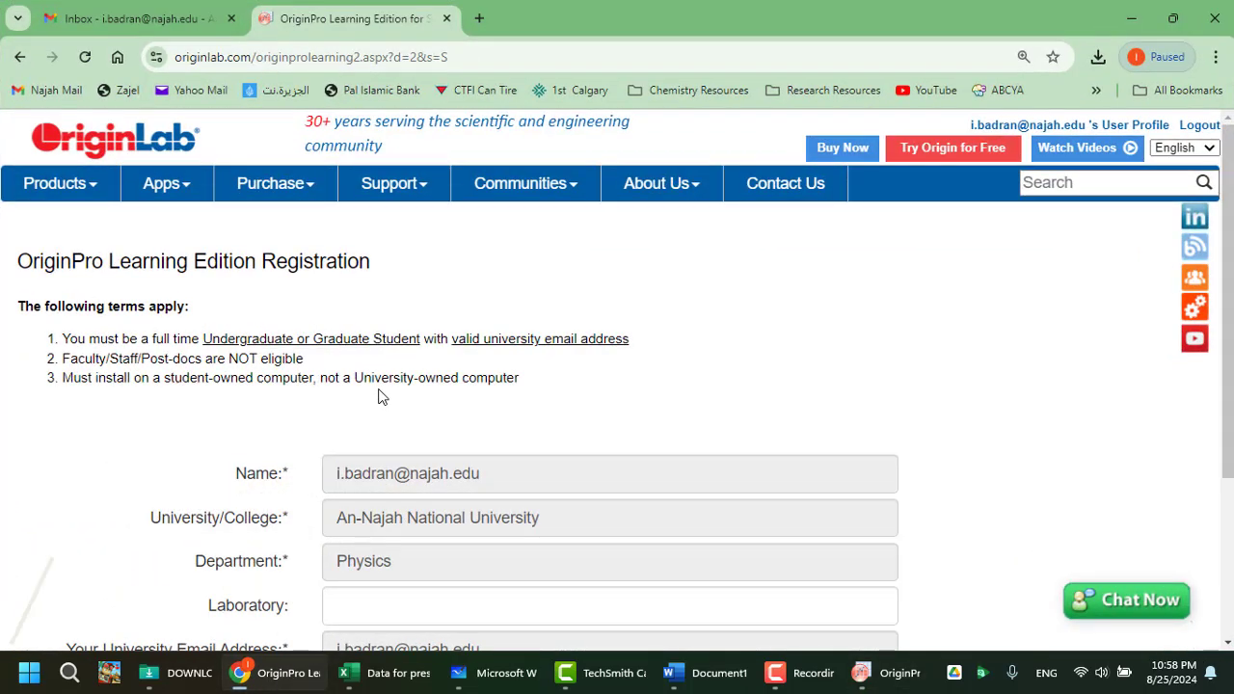
{"action": "left_click", "coordinate": [166, 142]}
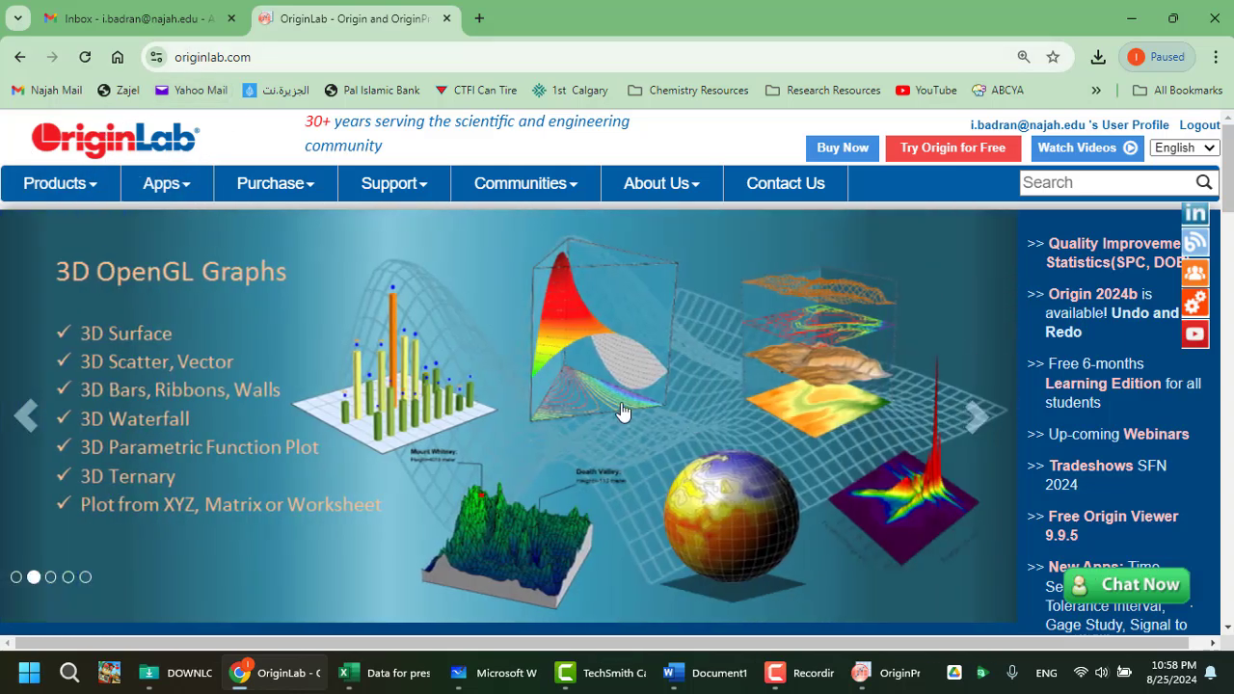
{"action": "scroll", "coordinate": [597, 410], "scroll_direction": "down", "scroll_amount": 3}
{"action": "scroll", "coordinate": [280, 458], "scroll_direction": "down", "scroll_amount": 3}
{"action": "scroll", "coordinate": [408, 446], "scroll_direction": "up", "scroll_amount": 6}
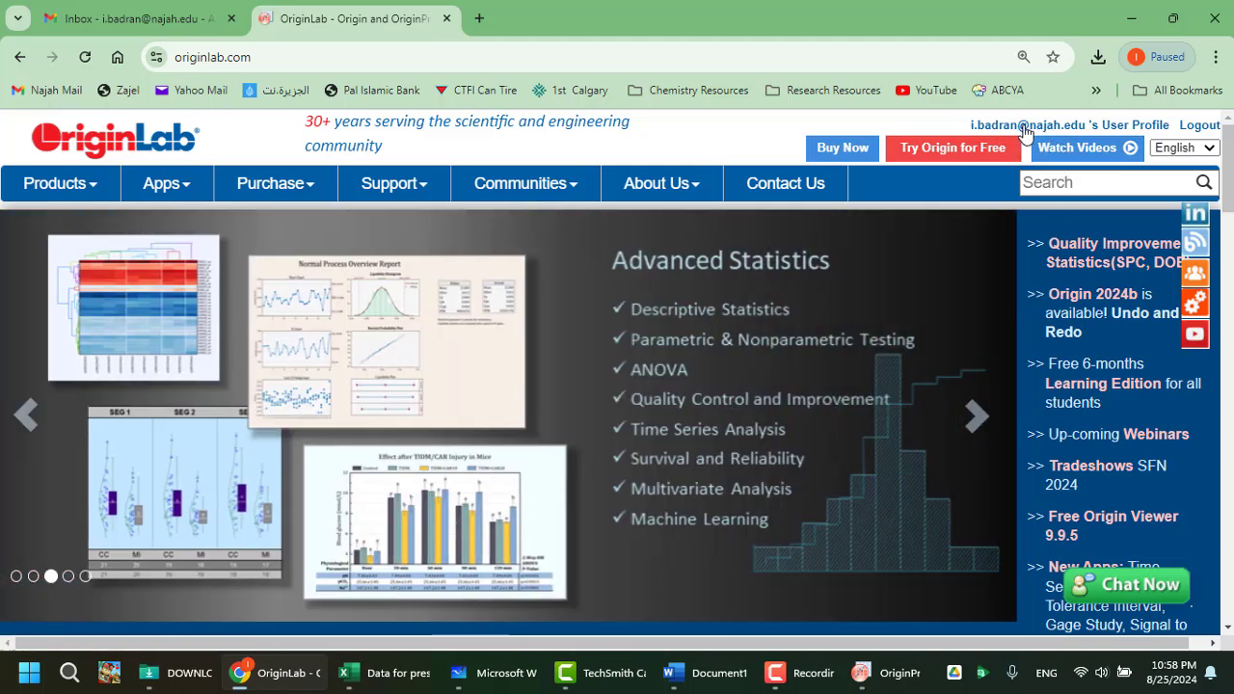
{"action": "left_click", "coordinate": [1015, 128]}
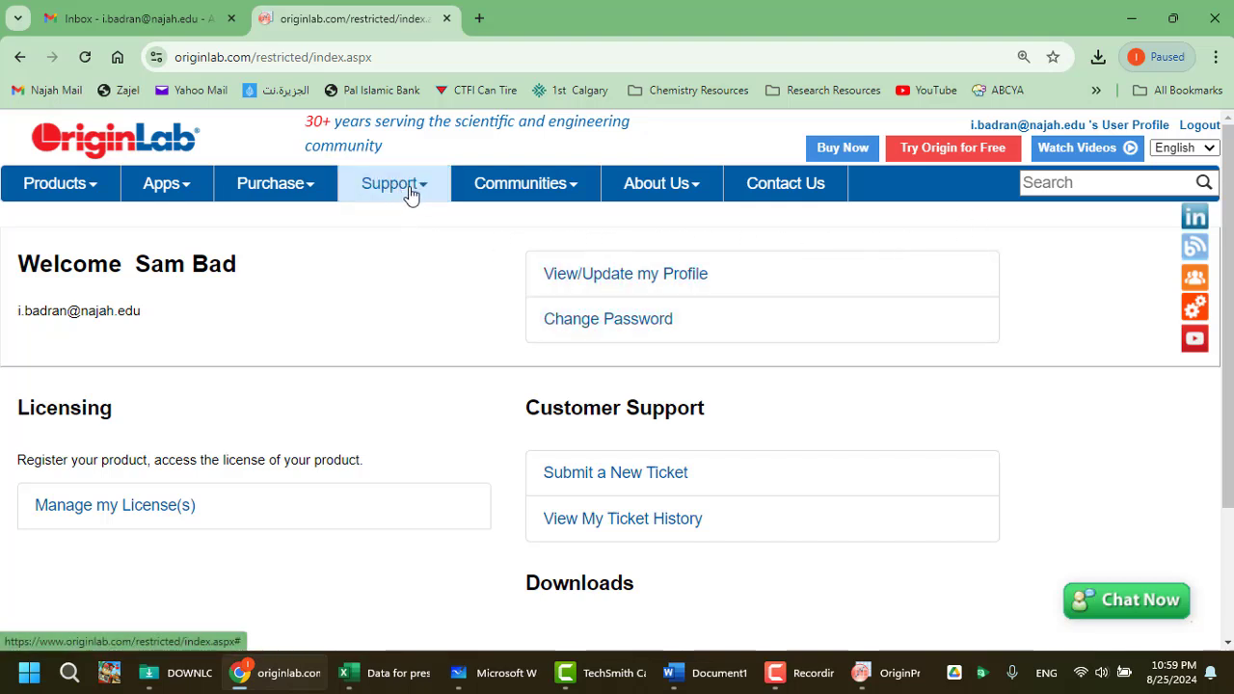
Open the Origin Trial download form and continue with "I have NEVER used Origin" and the Student sector.
{"action": "mouse_move", "coordinate": [405, 193]}
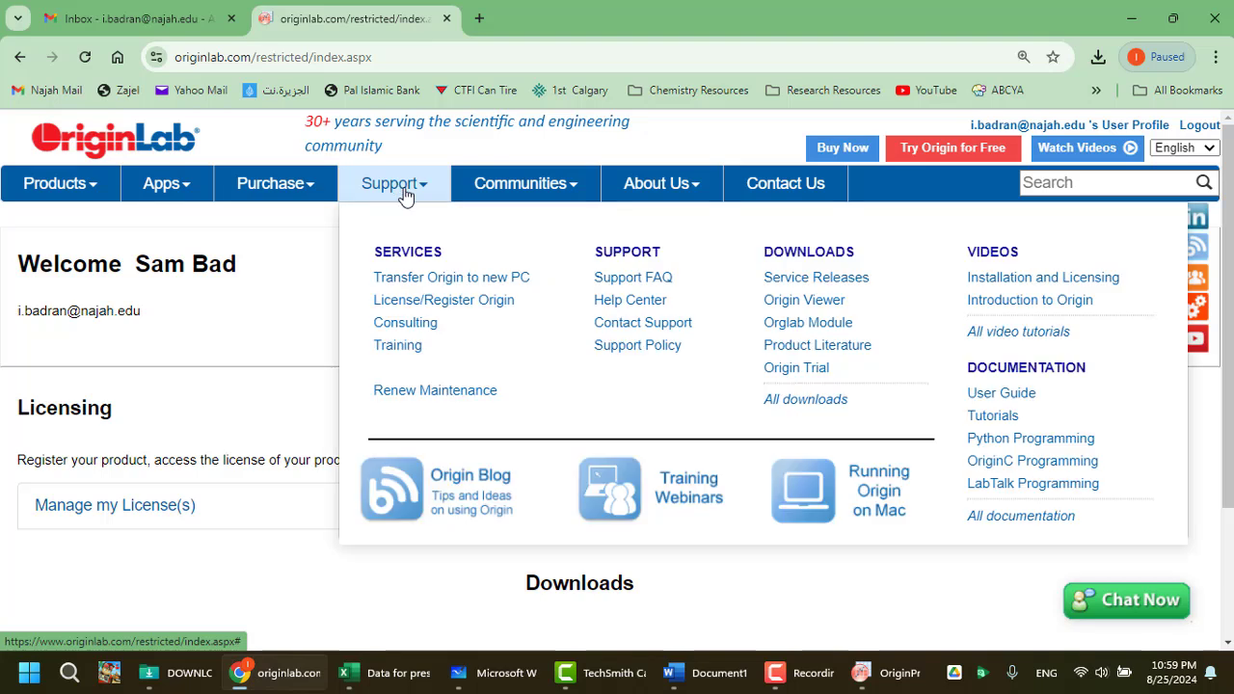
{"action": "left_click", "coordinate": [804, 372]}
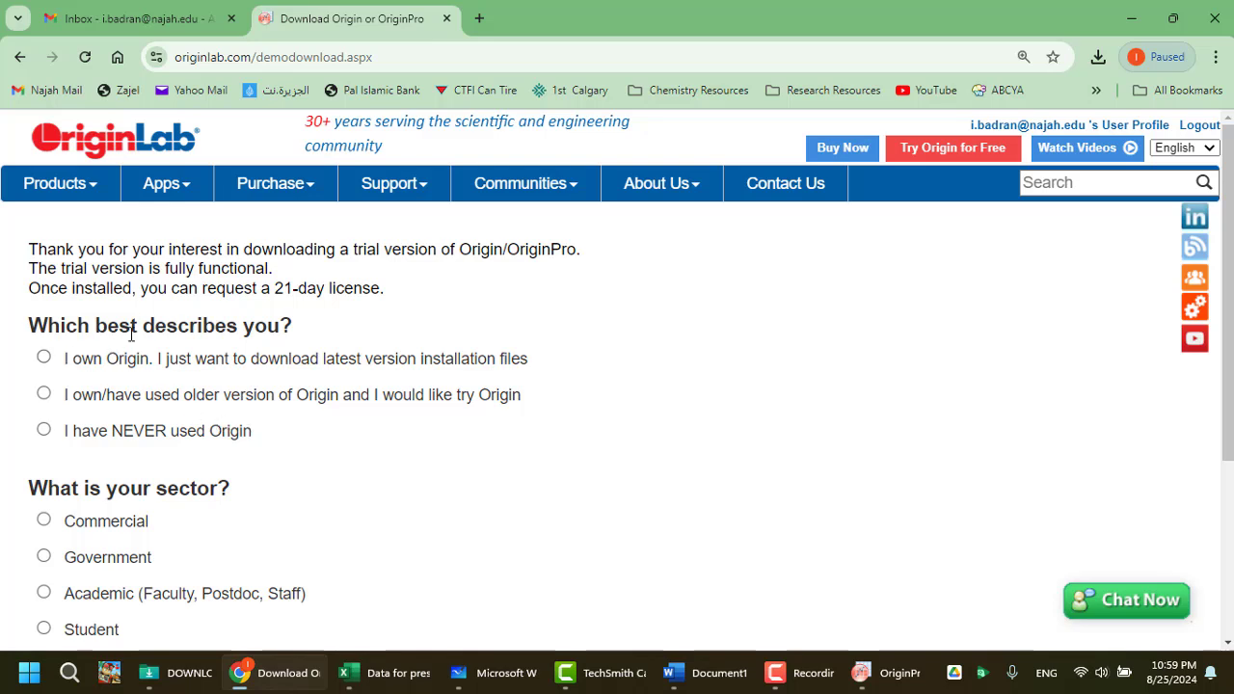
{"action": "left_click", "coordinate": [43, 431]}
{"action": "scroll", "coordinate": [174, 371], "scroll_direction": "down", "scroll_amount": 1}
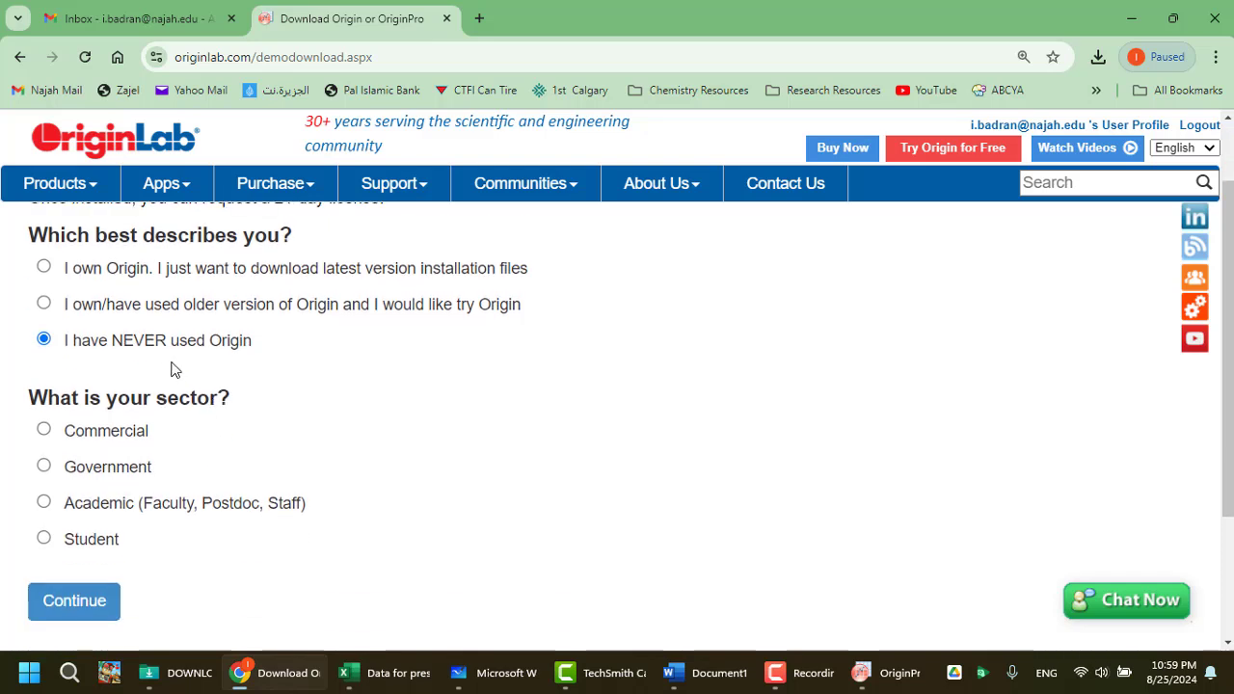
{"action": "left_click", "coordinate": [44, 538]}
{"action": "left_click", "coordinate": [66, 610]}
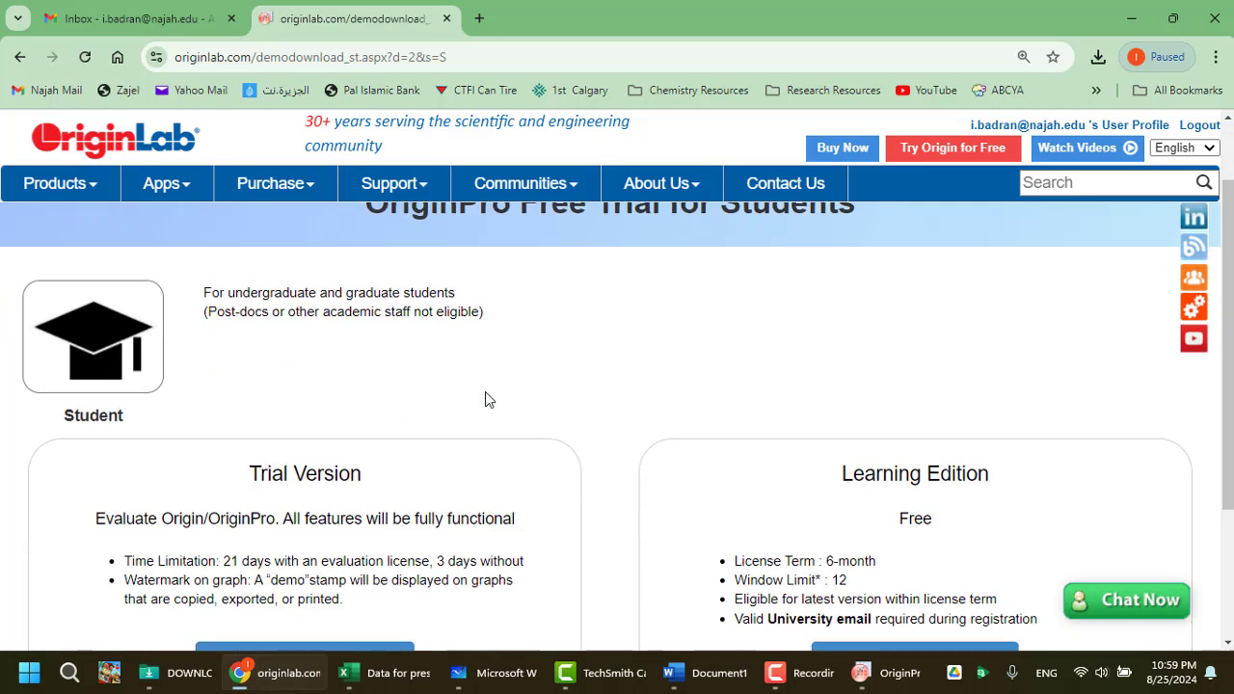
Request the free Learning Edition for students and review the fields of its registration form.
{"action": "scroll", "coordinate": [354, 368], "scroll_direction": "down", "scroll_amount": 2}
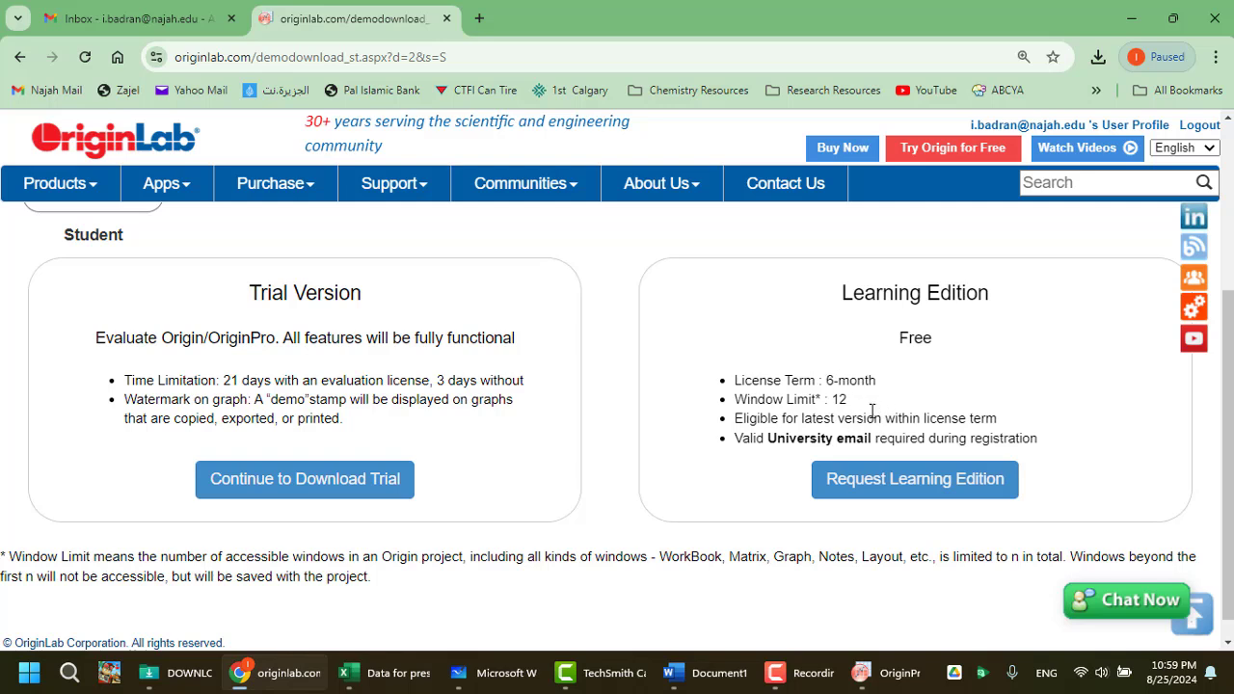
{"action": "left_click", "coordinate": [880, 494]}
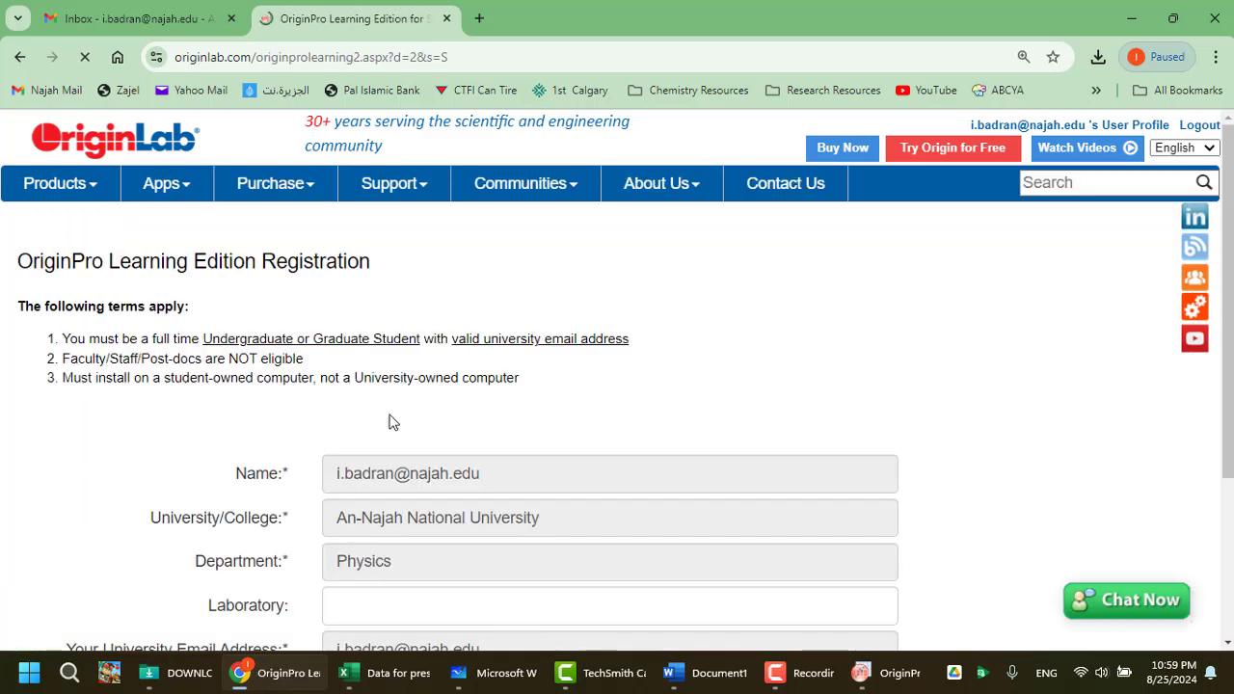
{"action": "scroll", "coordinate": [389, 419], "scroll_direction": "down", "scroll_amount": 2}
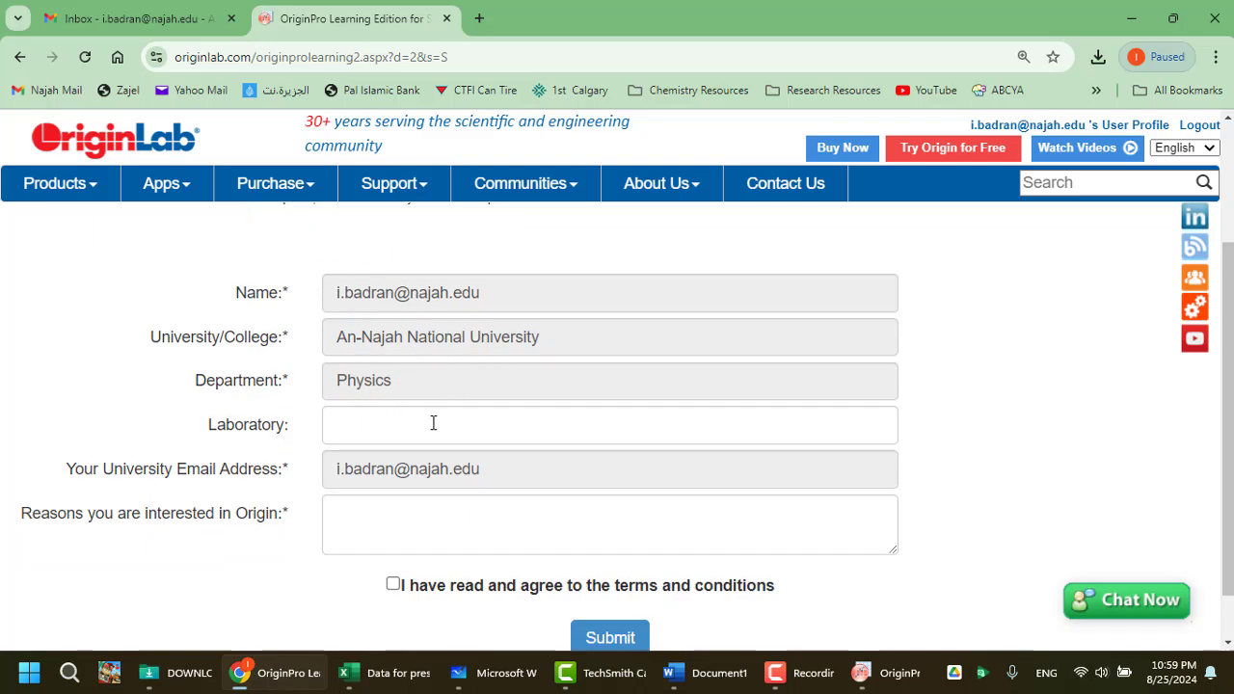
{"action": "scroll", "coordinate": [433, 423], "scroll_direction": "down", "scroll_amount": 1}
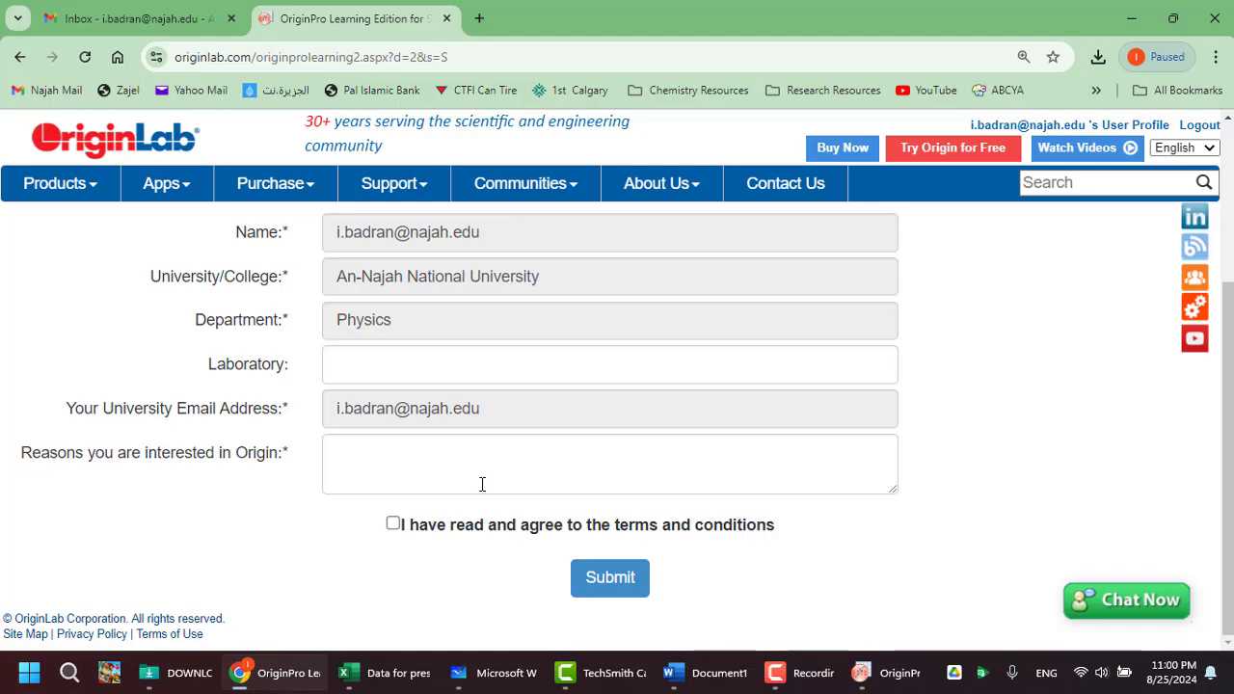
Switch to OriginPro and examine its help commands for training videos, other resources and license activation.
{"action": "left_click", "coordinate": [887, 680]}
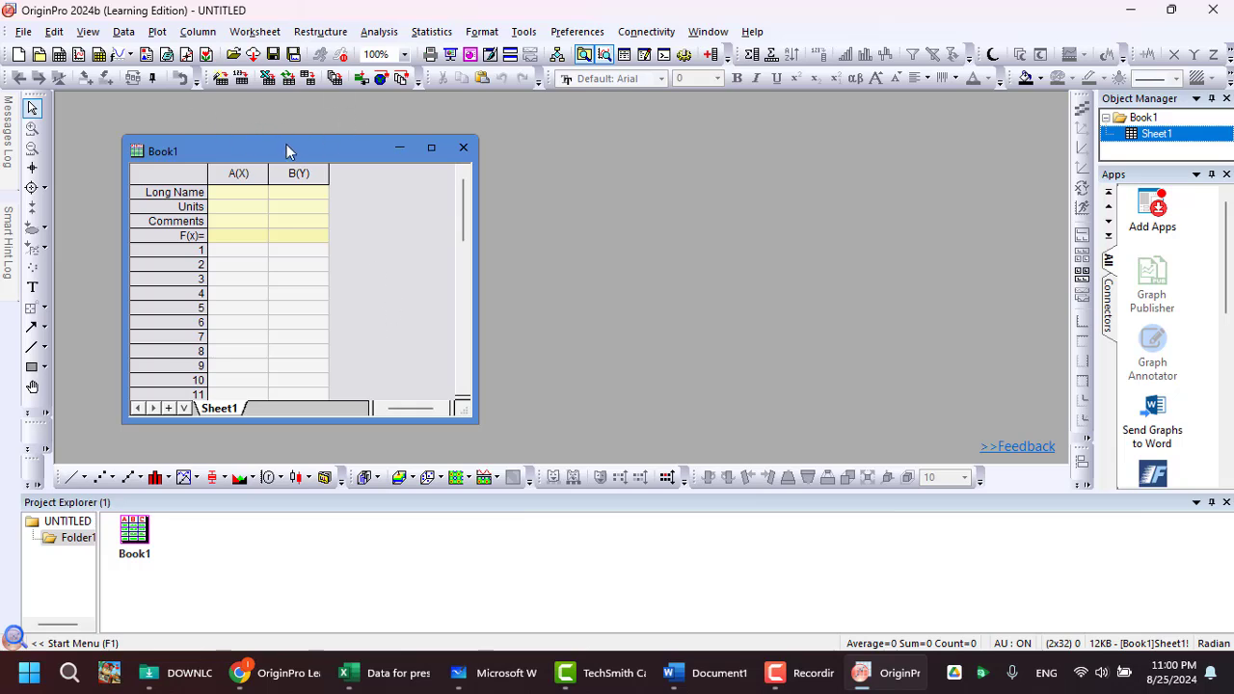
{"action": "left_click_drag", "start_coordinate": [240, 158], "coordinate": [291, 131]}
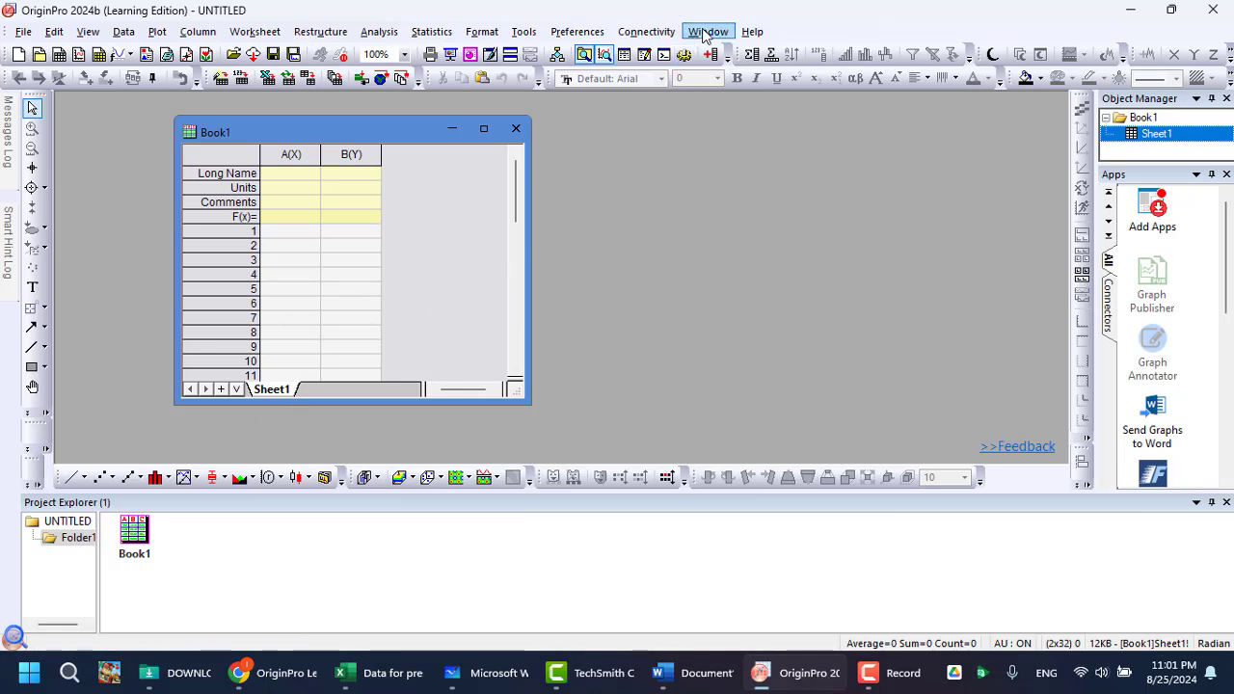
{"action": "left_click", "coordinate": [751, 31]}
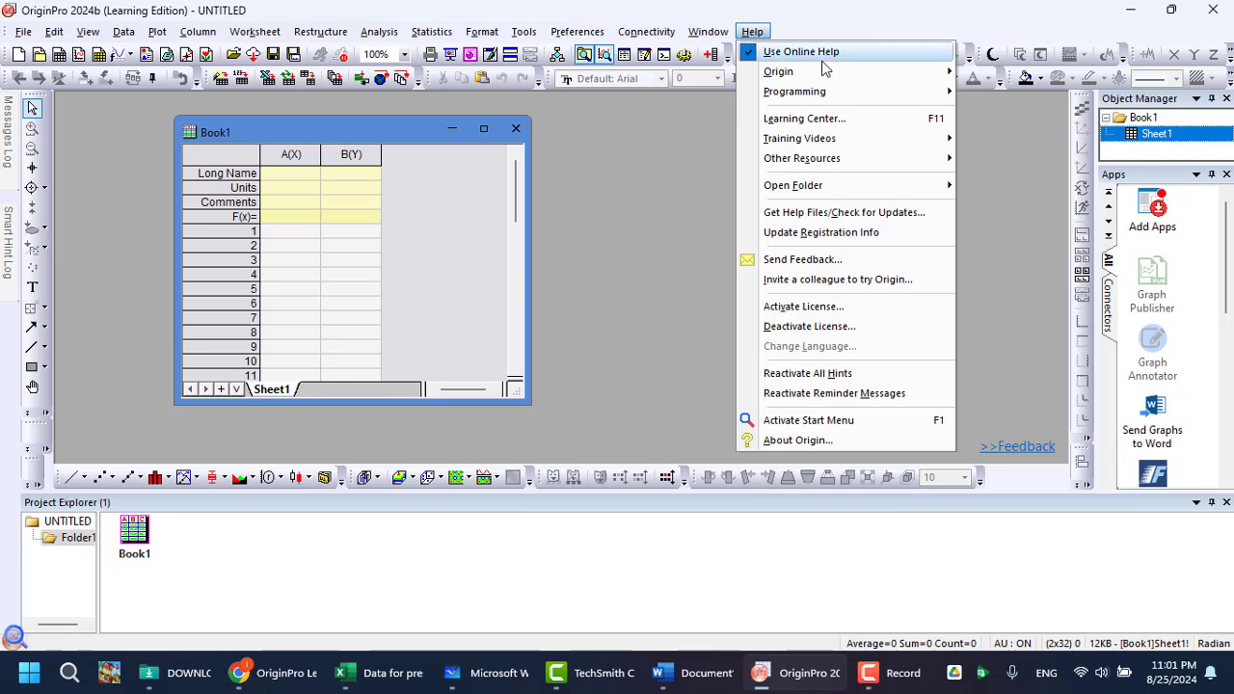
{"action": "mouse_move", "coordinate": [837, 148]}
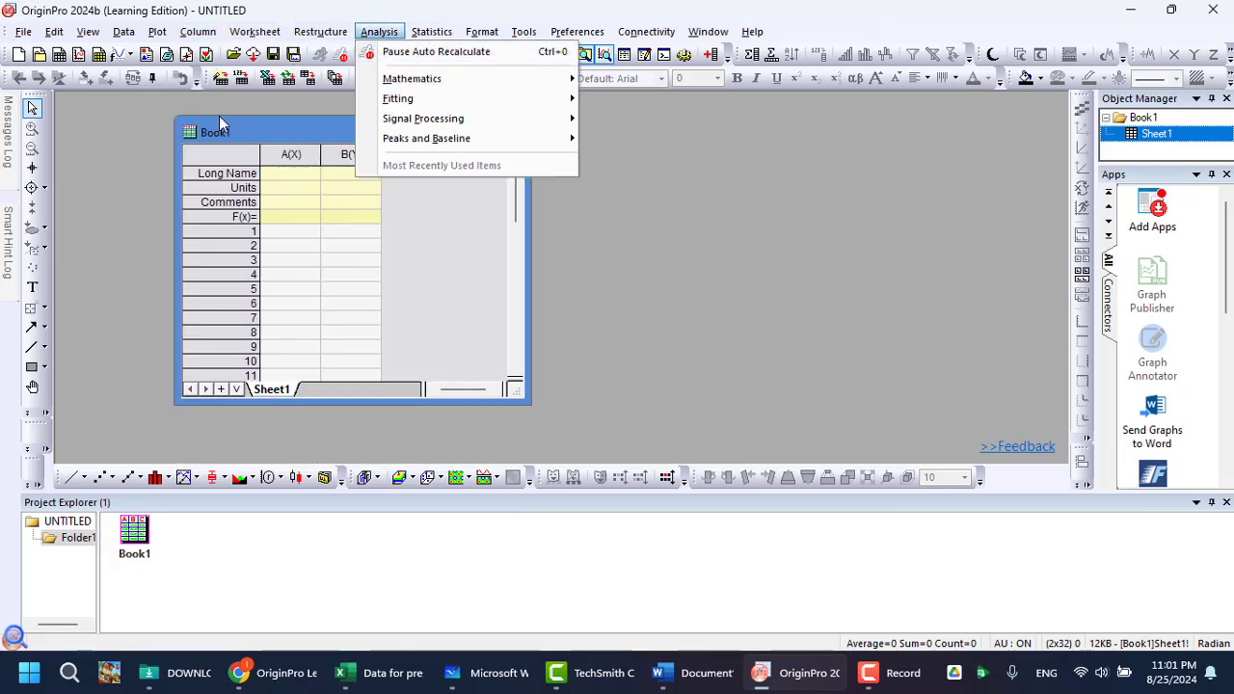
{"action": "left_click", "coordinate": [271, 136]}
{"action": "left_click_drag", "start_coordinate": [271, 136], "coordinate": [262, 141]}
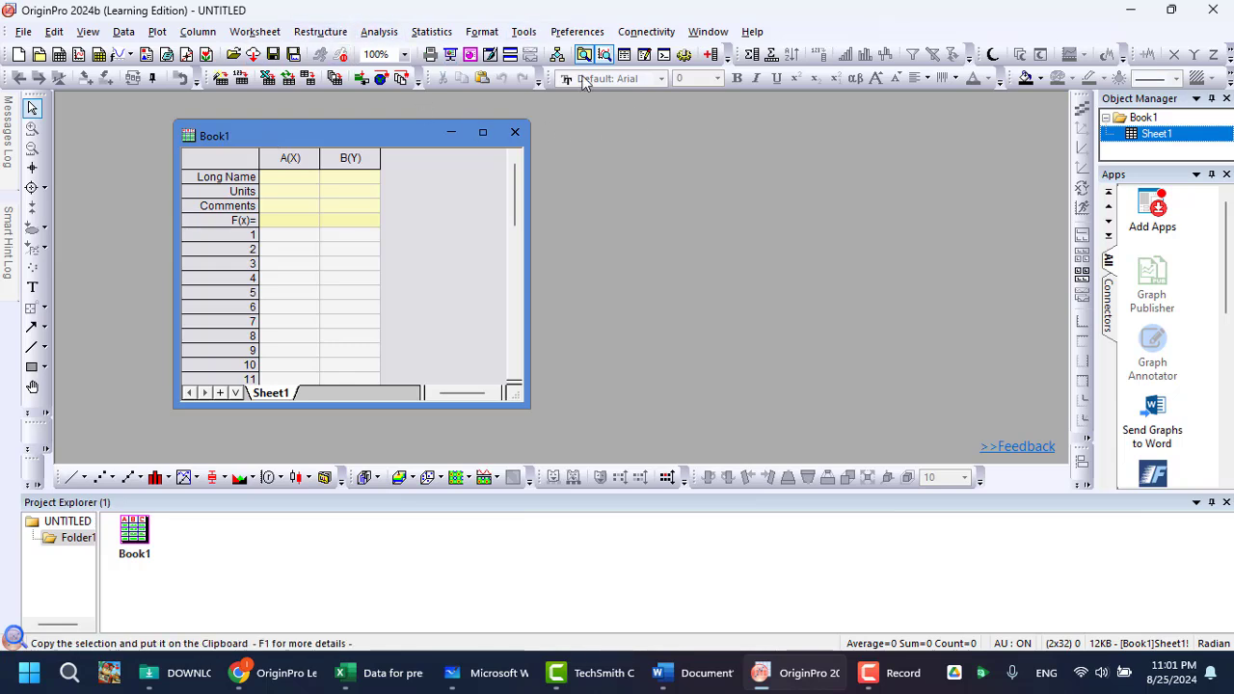
{"action": "left_click", "coordinate": [755, 32]}
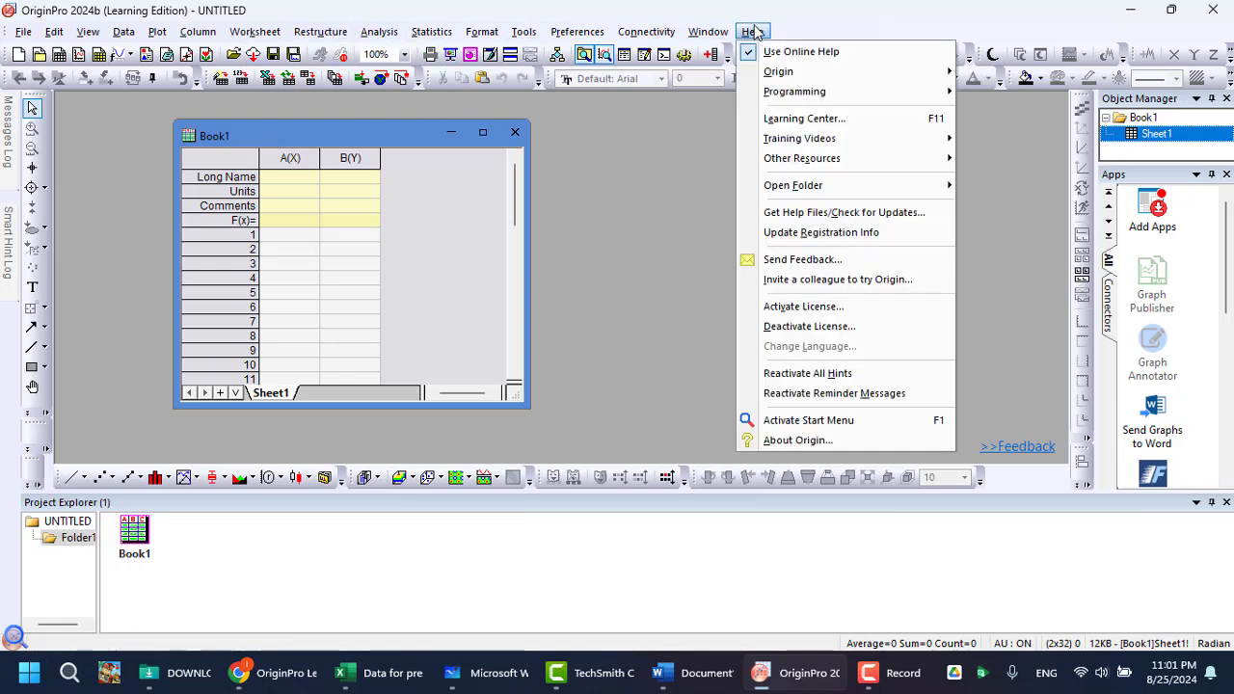
{"action": "mouse_move", "coordinate": [869, 141]}
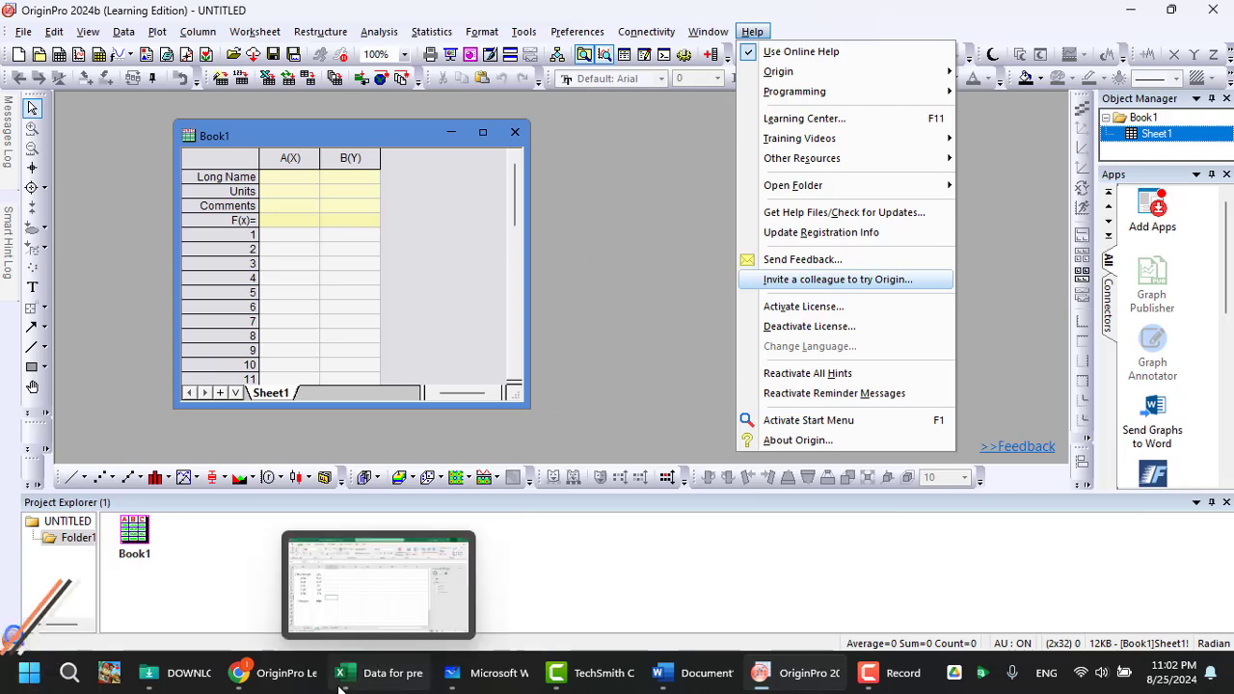
Switch to the Excel data workbook, show the Spectrum sheet, and fit columns A and B to their contents.
{"action": "left_click", "coordinate": [372, 672]}
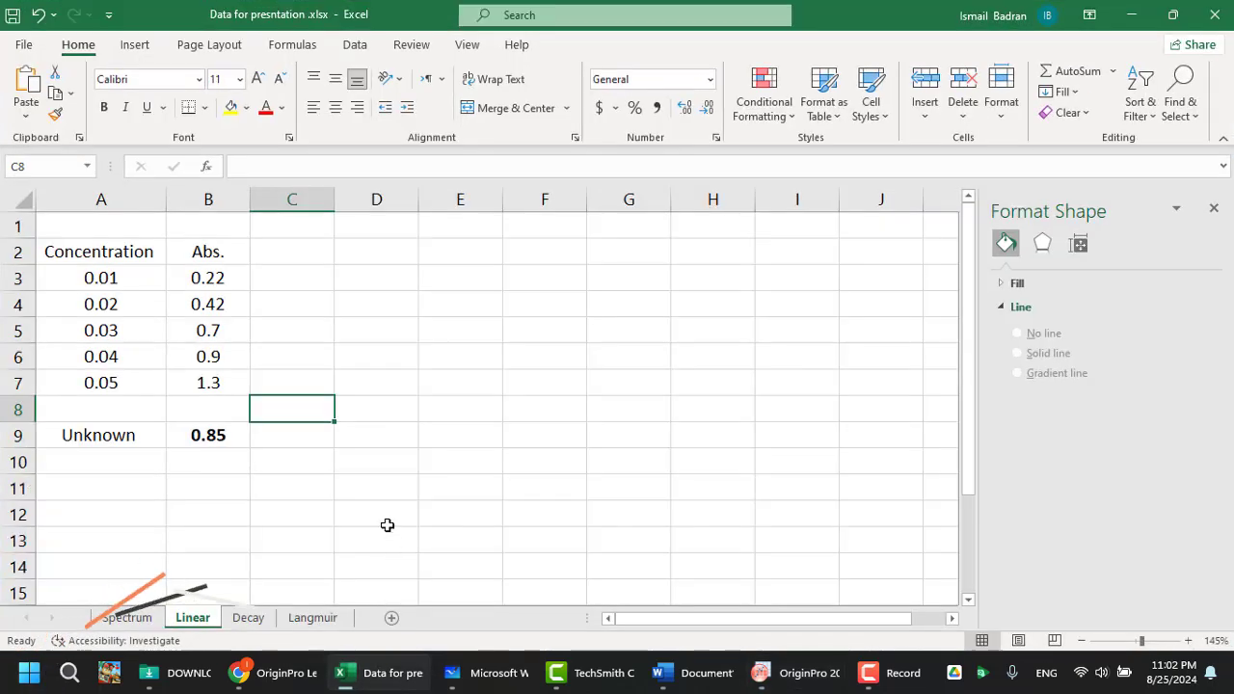
{"action": "left_click", "coordinate": [126, 617]}
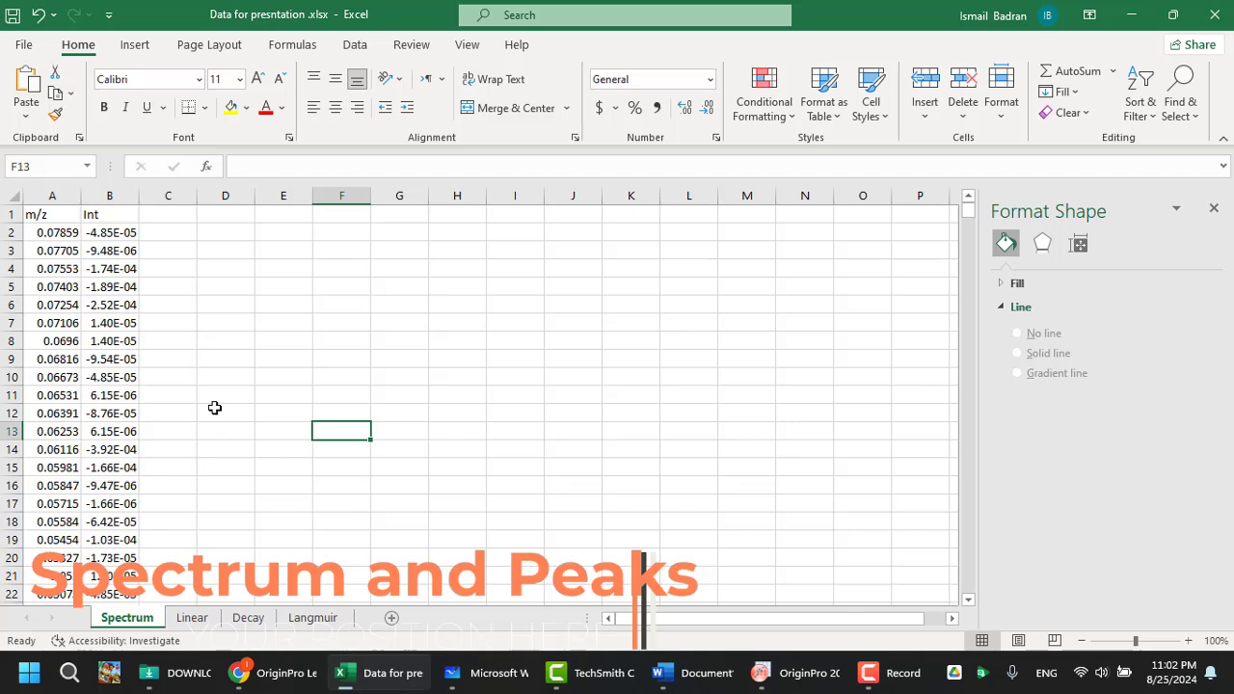
{"action": "double_click", "coordinate": [139, 196]}
{"action": "double_click", "coordinate": [82, 196]}
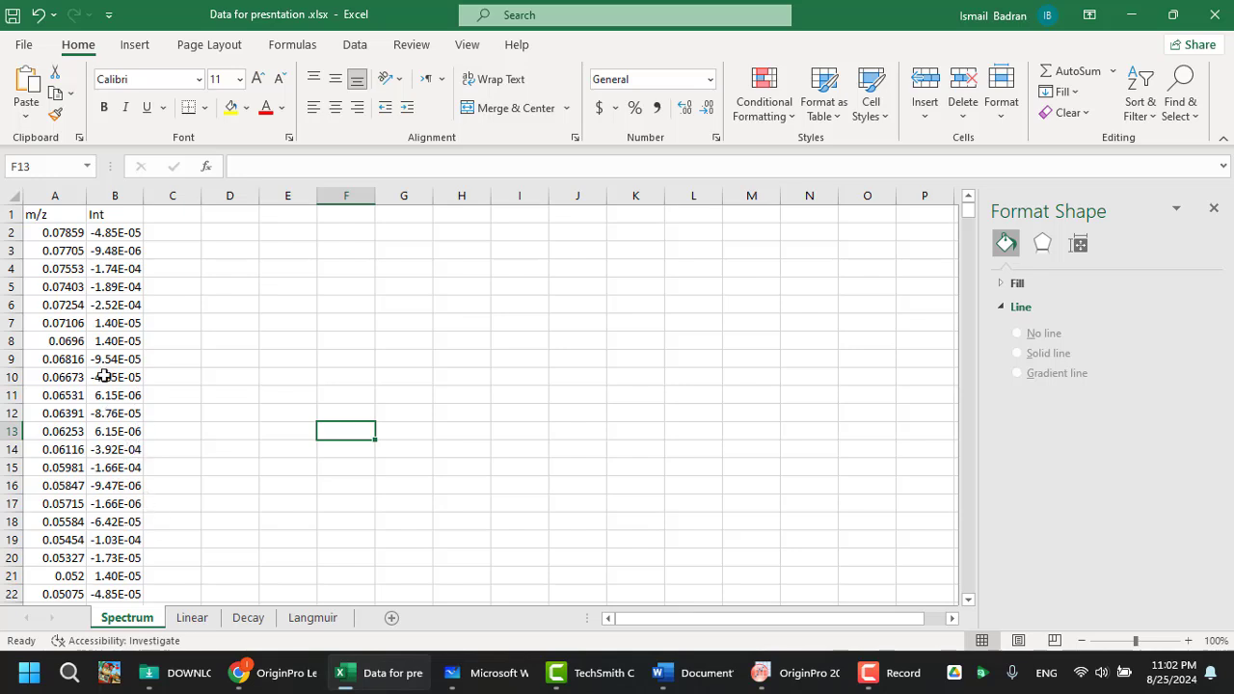
Copy columns A and B of the Spectrum sheet and switch to OriginPro's empty Book1 worksheet.
{"action": "left_click_drag", "start_coordinate": [53, 198], "coordinate": [122, 212]}
{"action": "key", "text": "ctrl+c"}
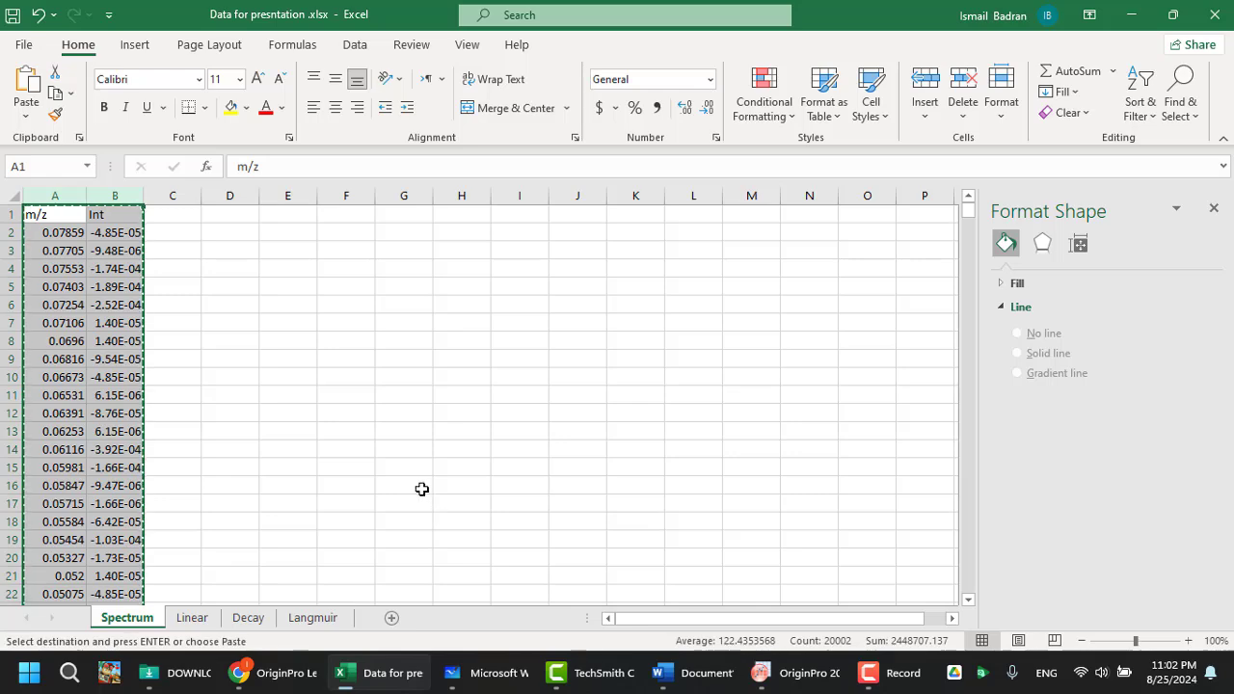
{"action": "left_click", "coordinate": [800, 673]}
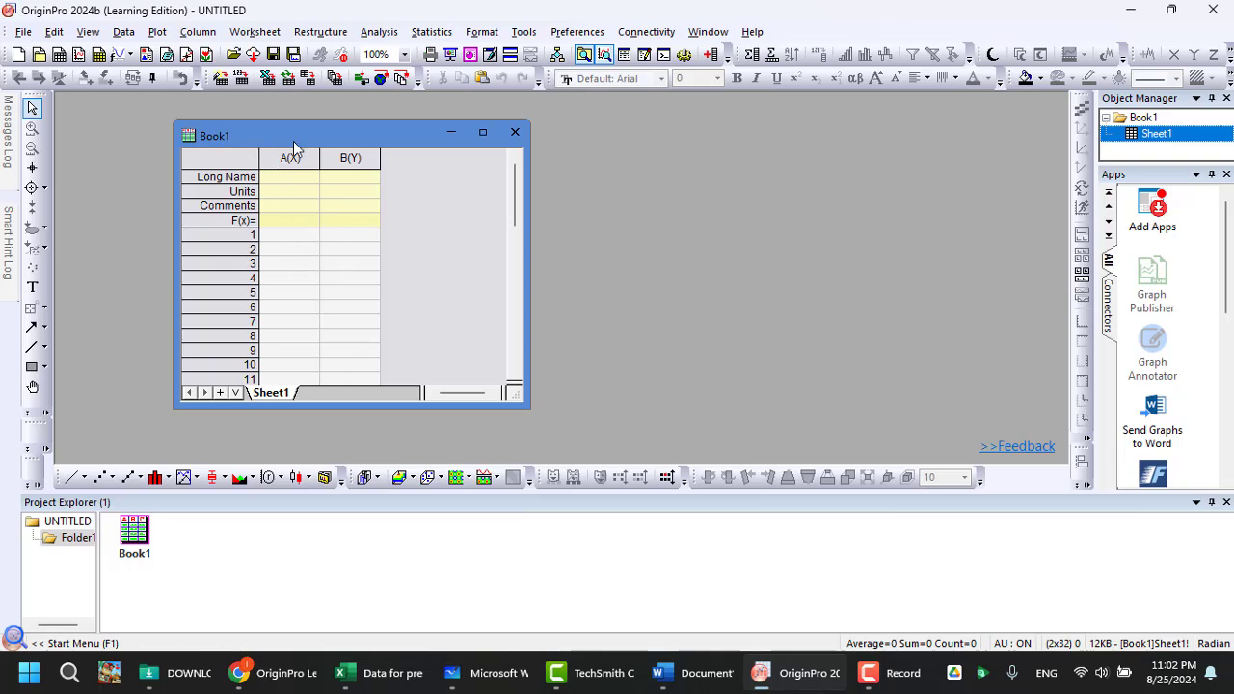
{"action": "left_click_drag", "start_coordinate": [294, 145], "coordinate": [254, 149]}
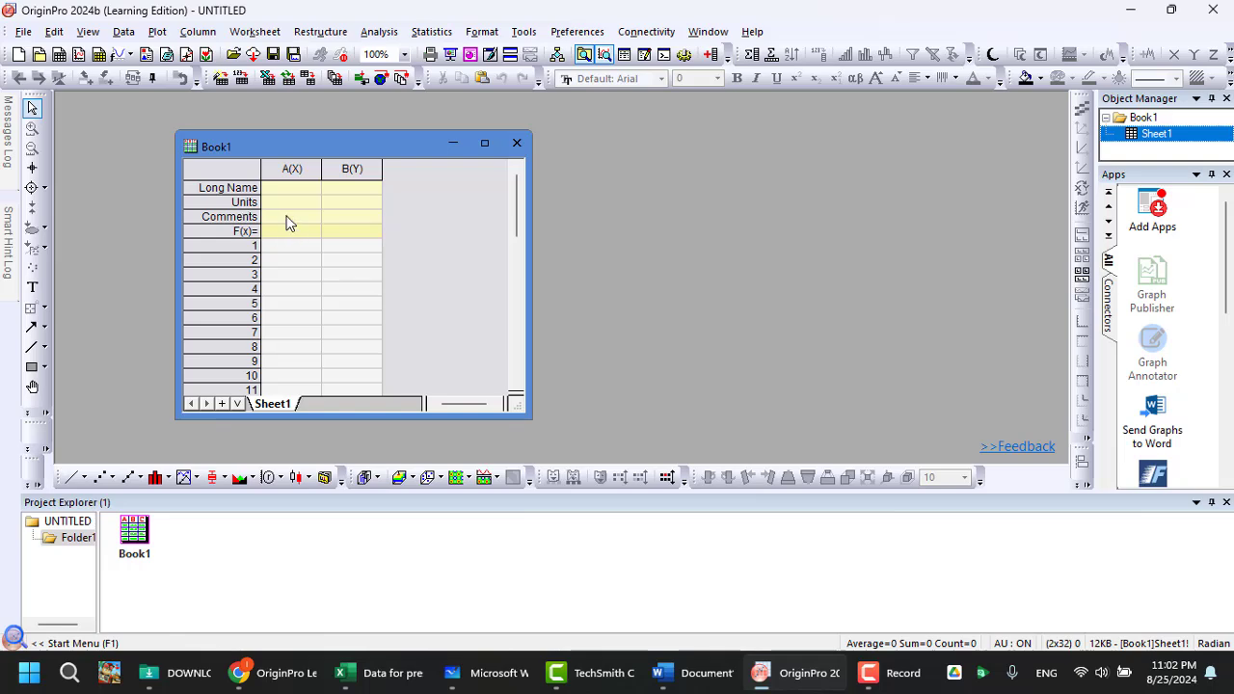
Copy the m/z and Int headers from Excel's Spectrum sheet into the Long Name row of columns A and B in OriginPro's Book1.
{"action": "key", "text": "alt+Tab"}
{"action": "left_click", "coordinate": [64, 217]}
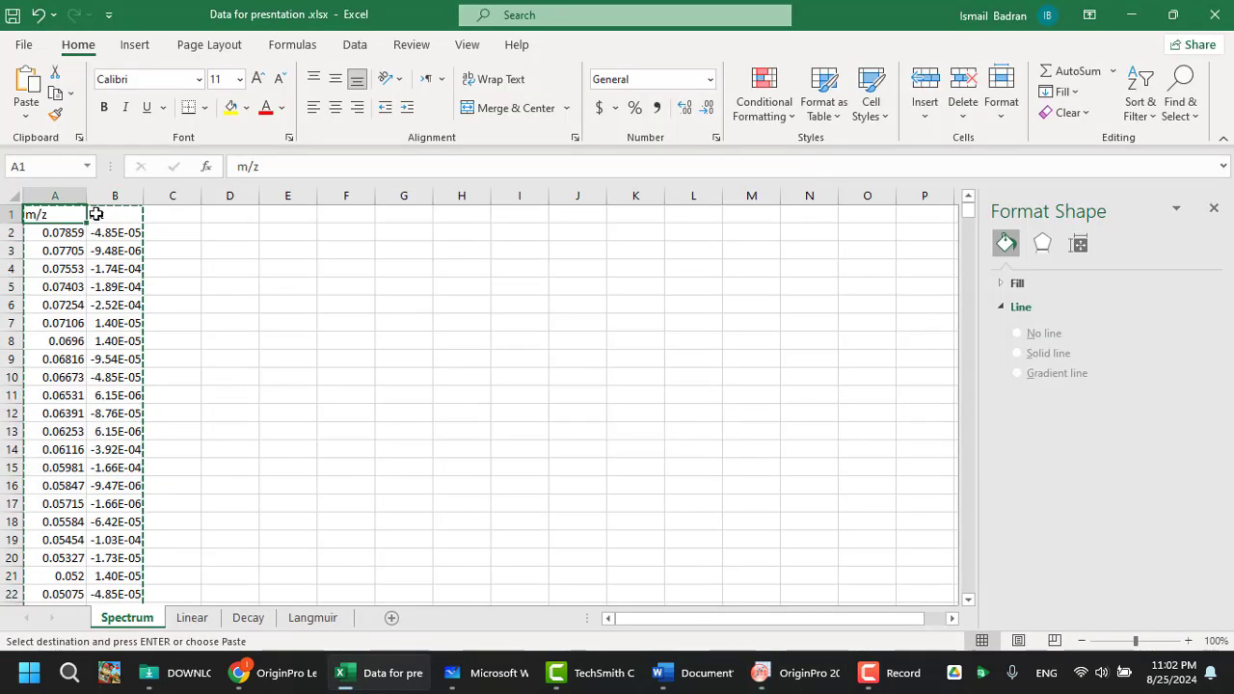
{"action": "left_click_drag", "start_coordinate": [96, 214], "coordinate": [114, 214]}
{"action": "key", "text": "ctrl+c"}
{"action": "key", "text": "alt+Tab"}
{"action": "left_click", "coordinate": [292, 171]}
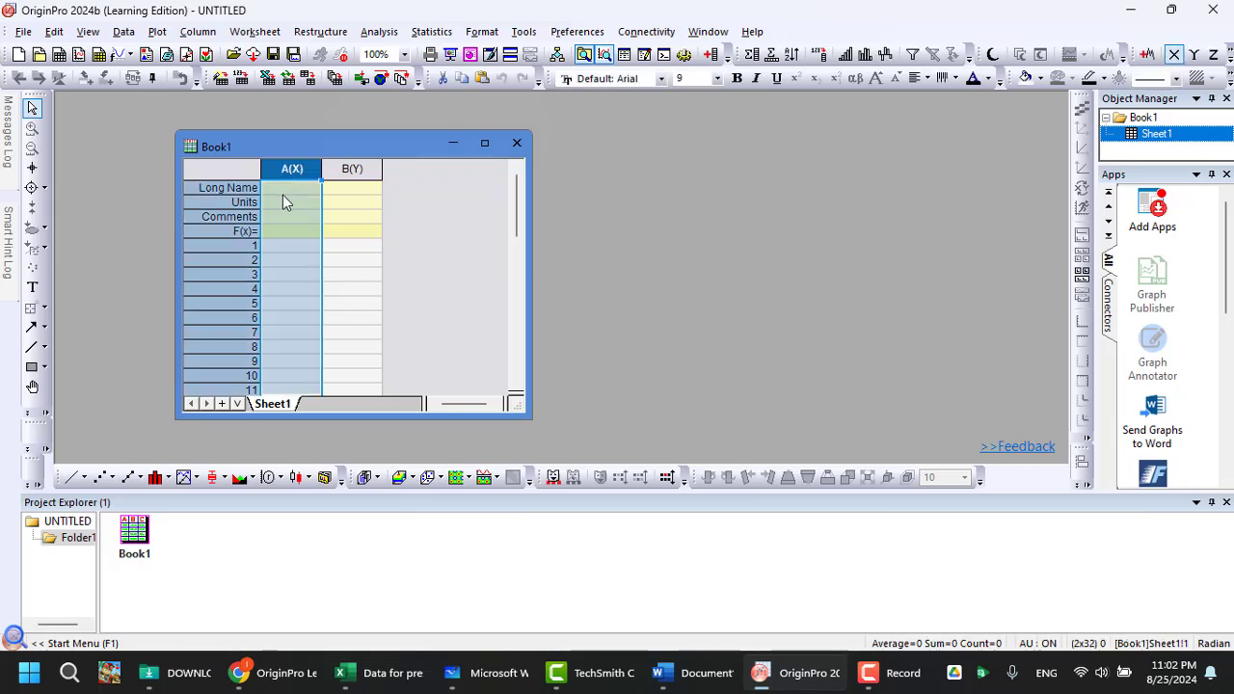
{"action": "left_click", "coordinate": [283, 202]}
{"action": "left_click", "coordinate": [286, 187]}
{"action": "key", "text": "ctrl+v"}
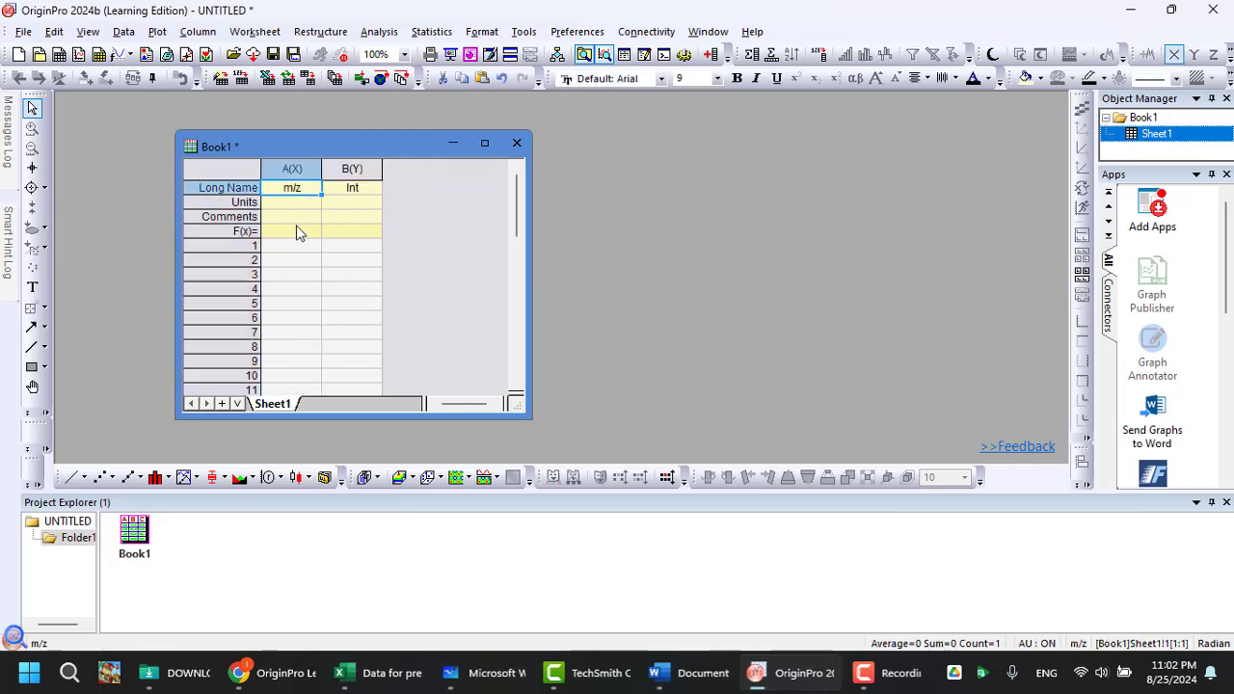
{"action": "left_click", "coordinate": [297, 232]}
{"action": "left_click", "coordinate": [310, 202]}
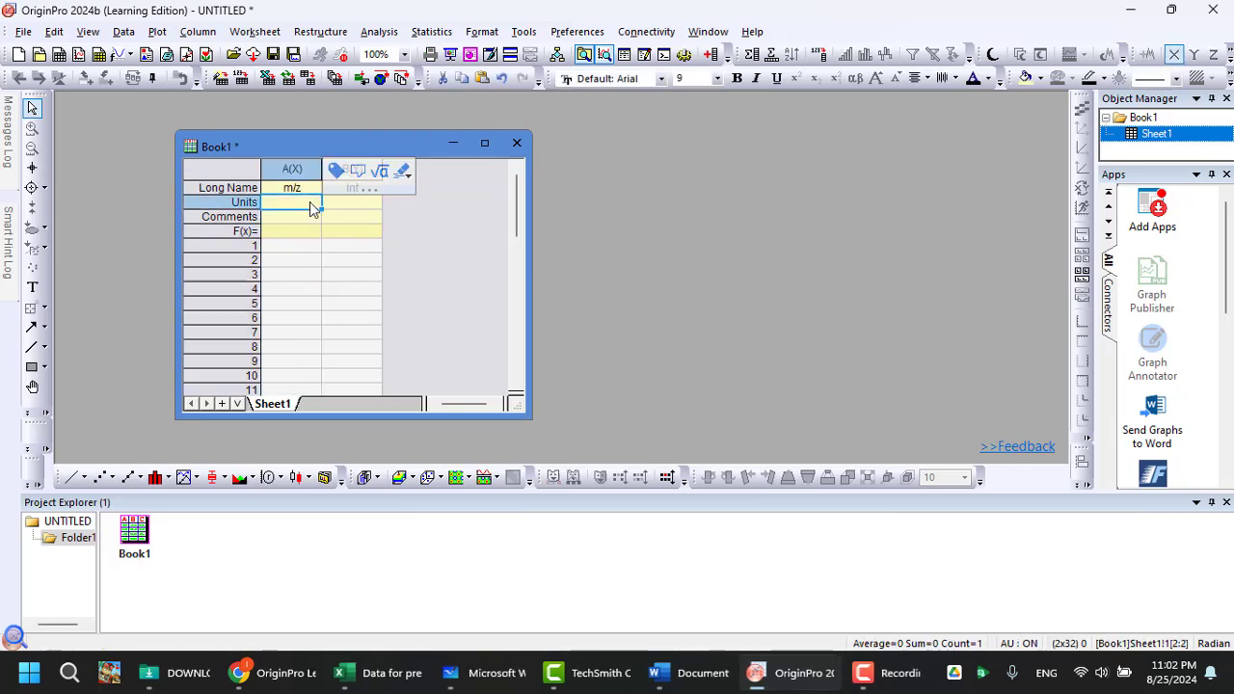
Set the Units of column B in Book1 to a.u.
{"action": "left_click", "coordinate": [347, 217]}
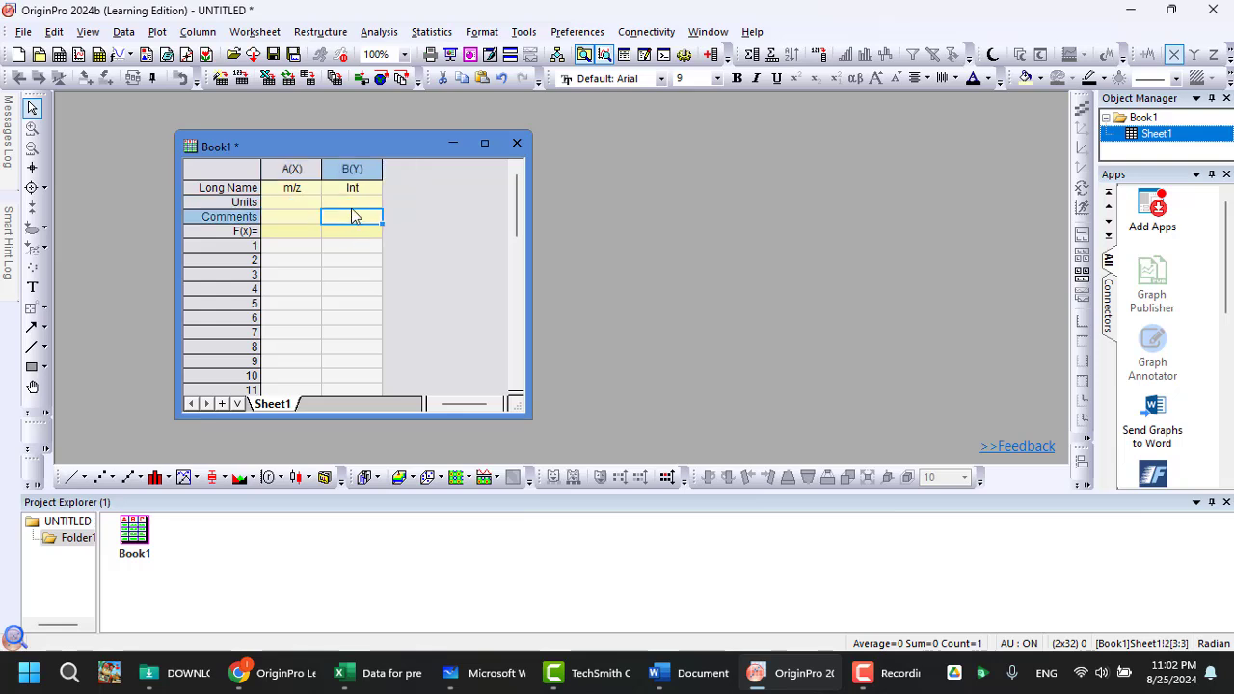
{"action": "left_click", "coordinate": [377, 204]}
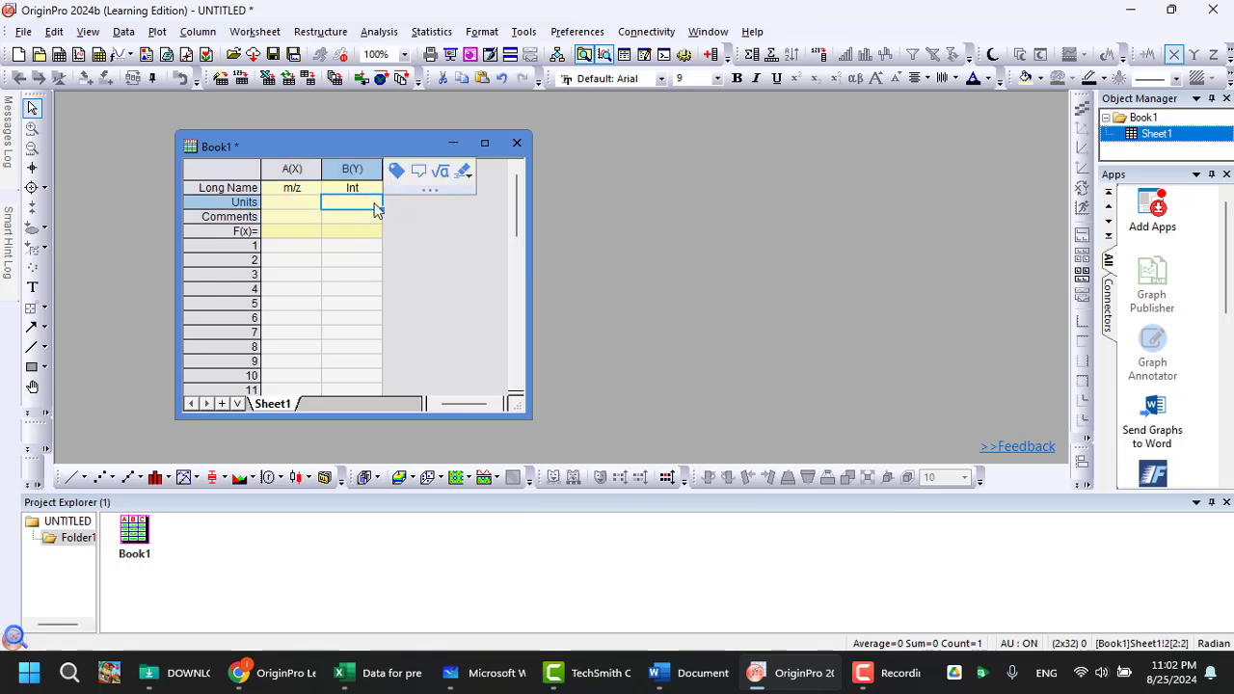
{"action": "type", "text": "a"}
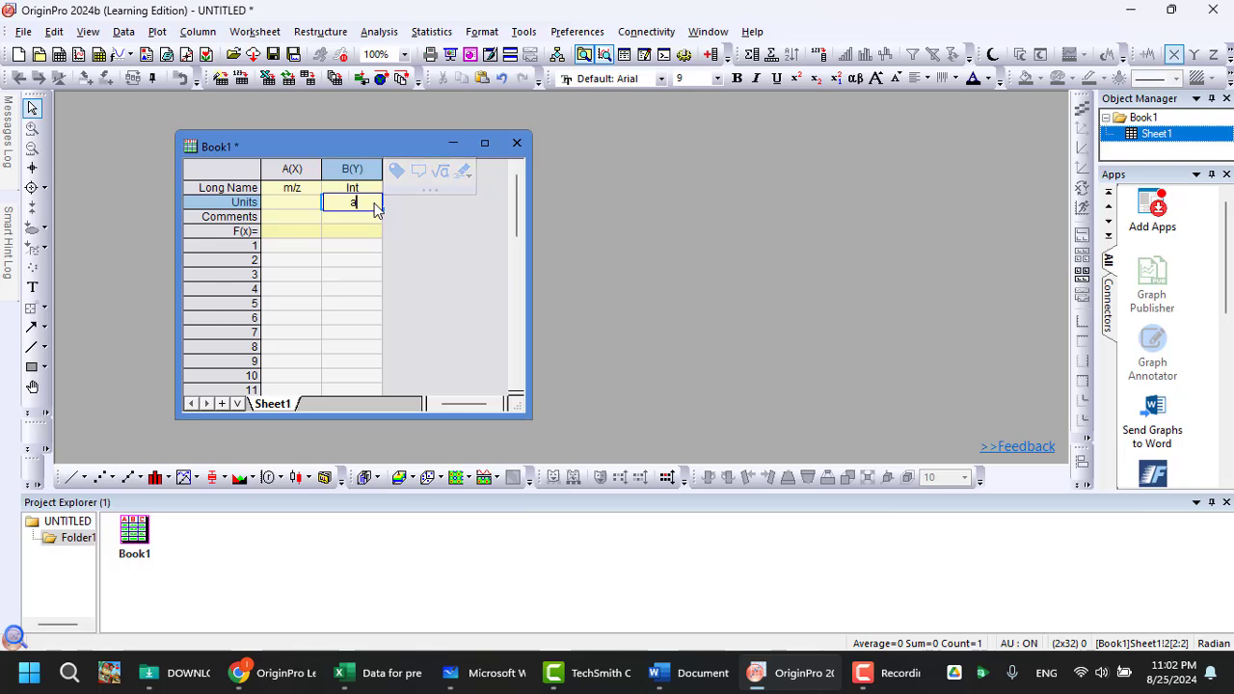
{"action": "type", "text": ".u"}
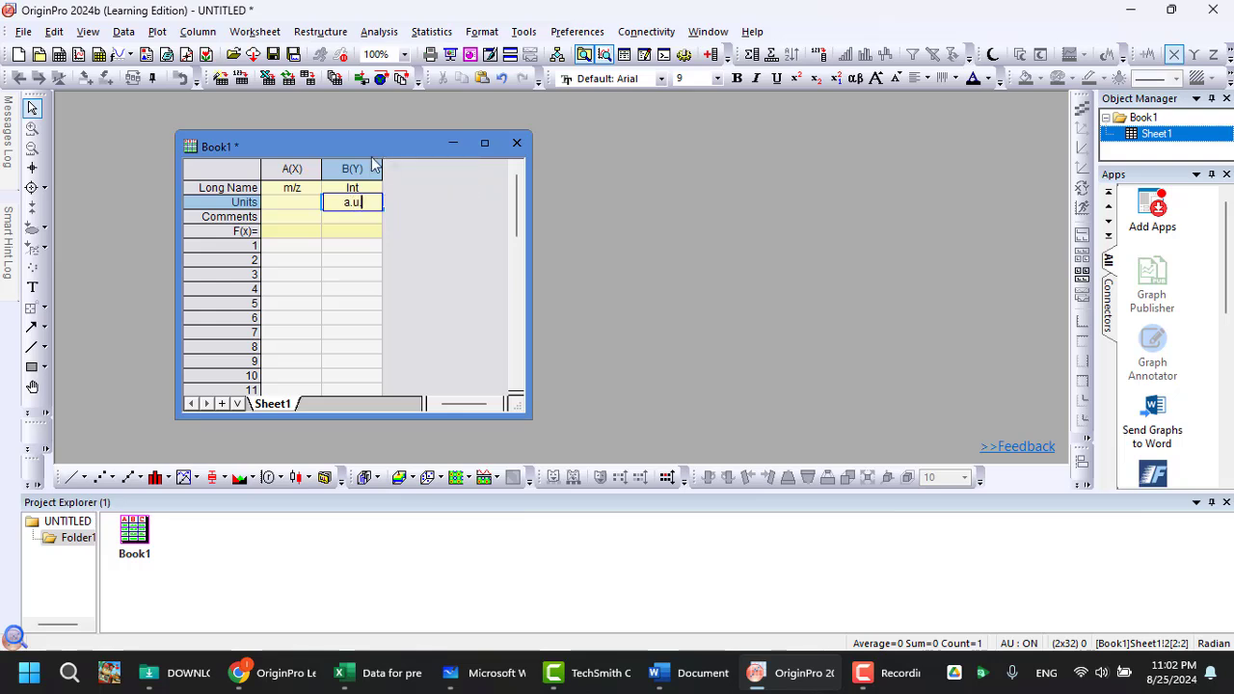
{"action": "type", "text": "."}
{"action": "left_click", "coordinate": [369, 251]}
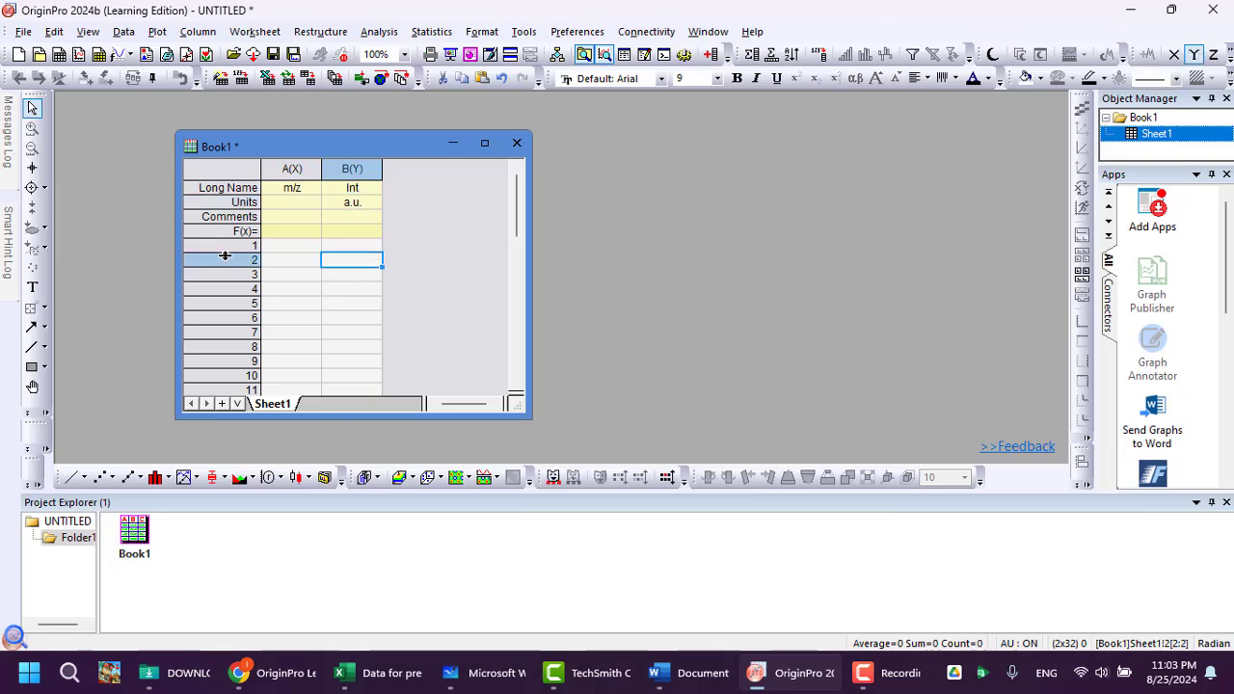
Copy all m/z and Int values below the headers in Excel's Spectrum sheet into OriginPro's Book1, starting at row 1 of column A.
{"action": "key", "text": "alt+Tab"}
{"action": "left_click_drag", "start_coordinate": [55, 233], "coordinate": [115, 270]}
{"action": "key", "text": "ctrl+shift+Down"}
{"action": "key", "text": "ctrl+c"}
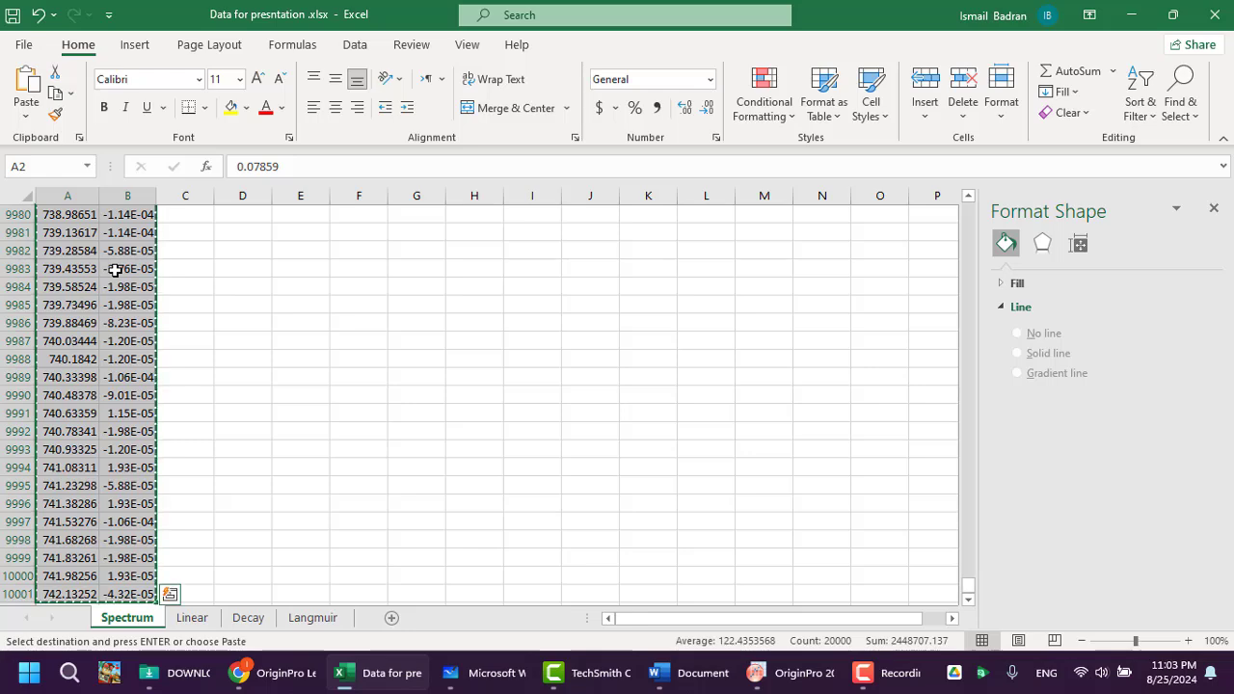
{"action": "key", "text": "alt+Tab"}
{"action": "left_click", "coordinate": [279, 245]}
{"action": "key", "text": "ctrl+v"}
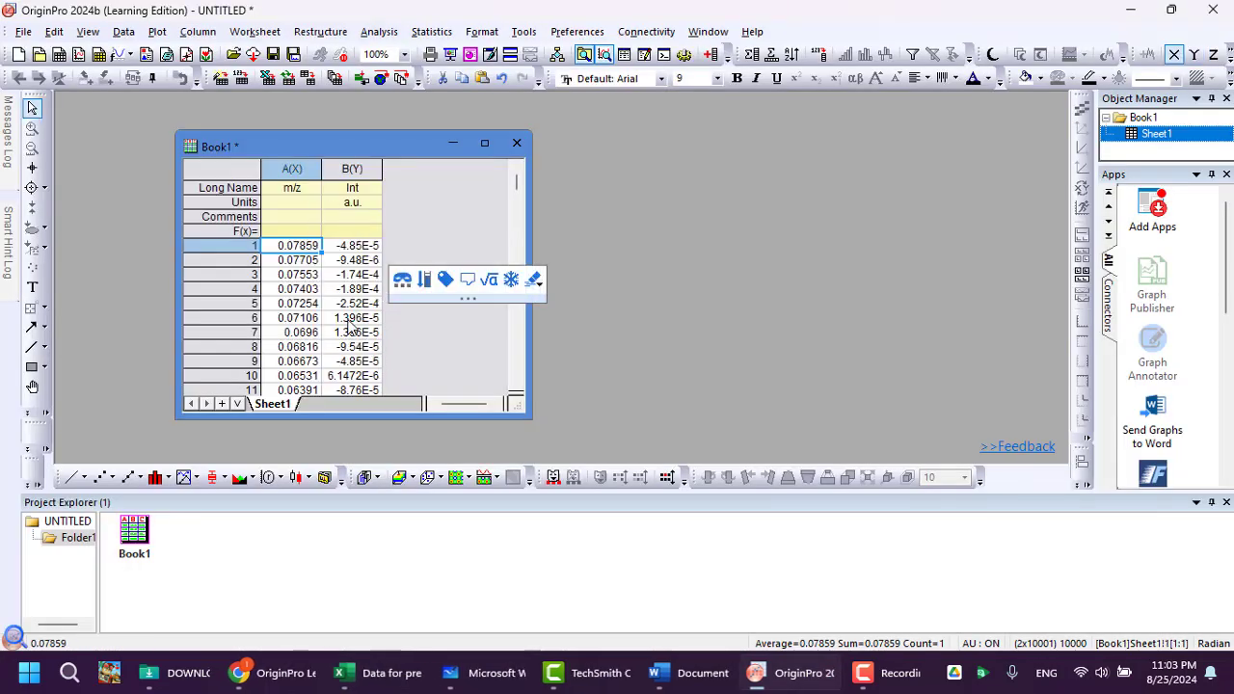
Widen the Book1 window, plot columns A and B as a line graph, and place the graph window beside the worksheet.
{"action": "left_click_drag", "start_coordinate": [294, 147], "coordinate": [280, 143]}
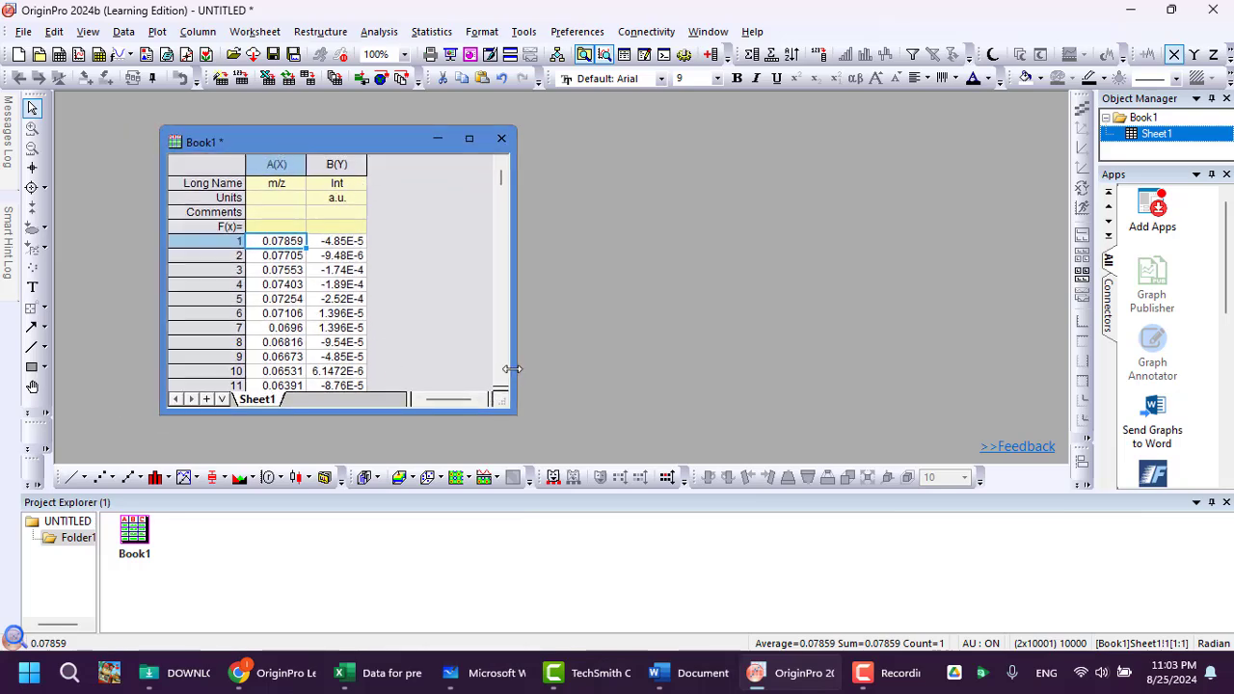
{"action": "left_click_drag", "start_coordinate": [512, 370], "coordinate": [606, 367]}
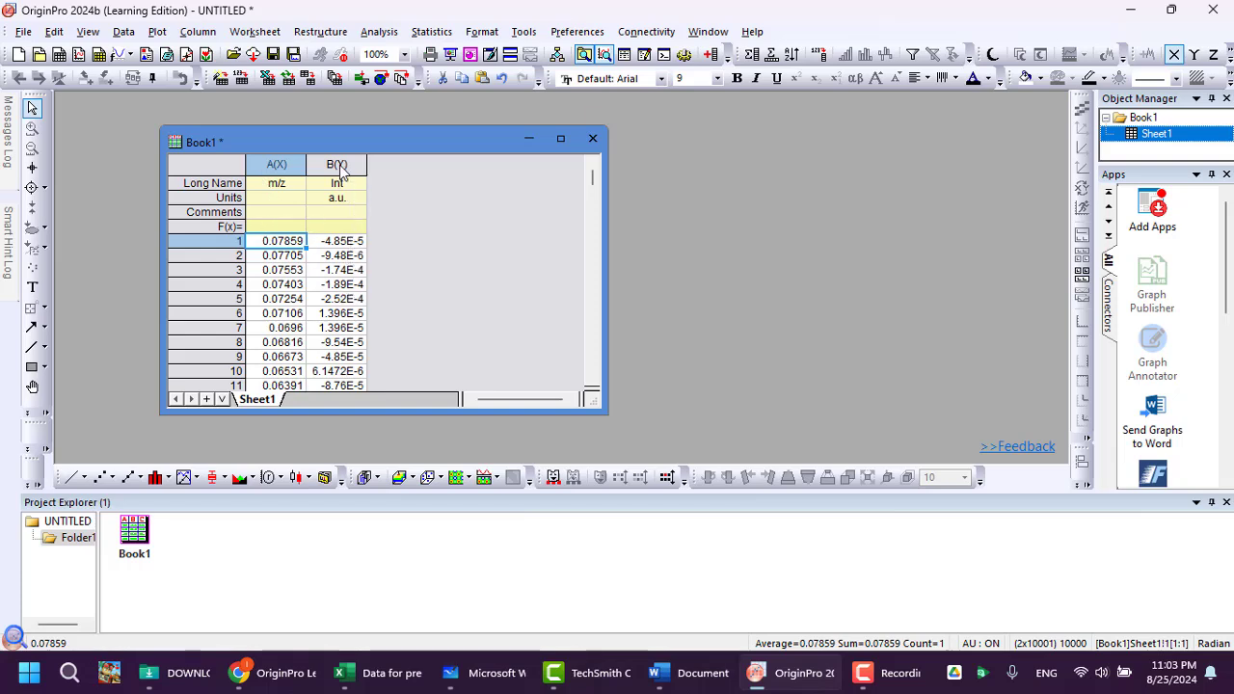
{"action": "left_click_drag", "start_coordinate": [339, 170], "coordinate": [275, 166]}
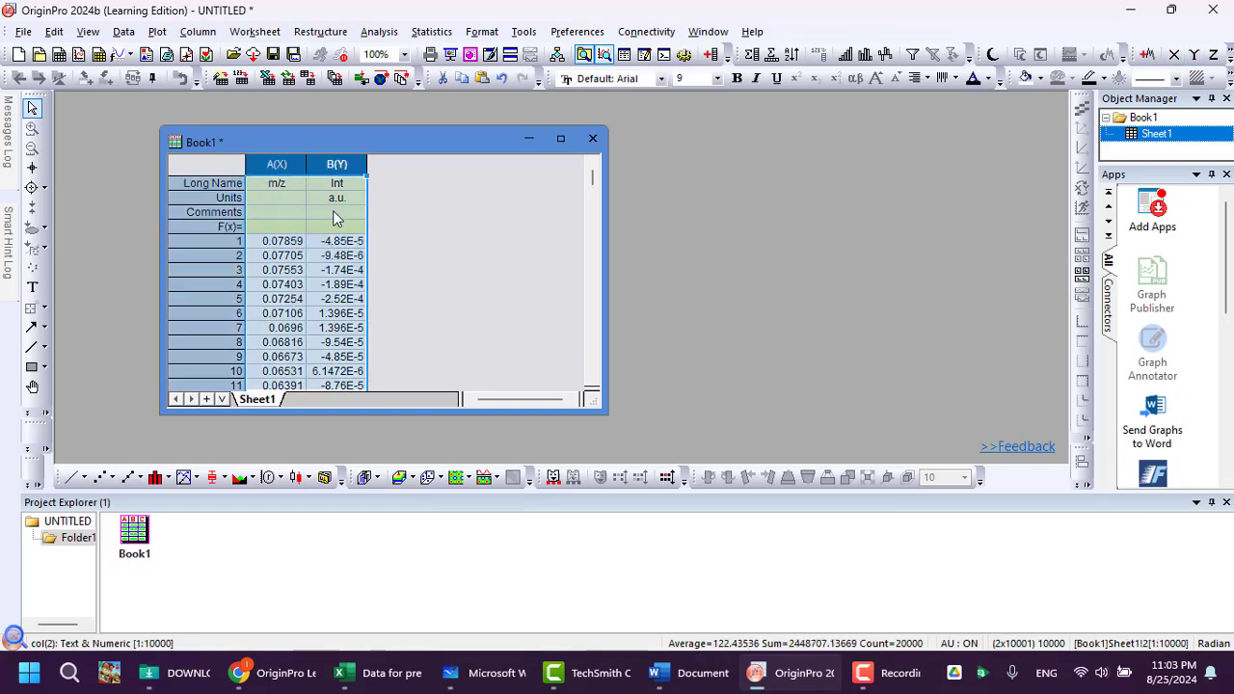
{"action": "left_click", "coordinate": [74, 481]}
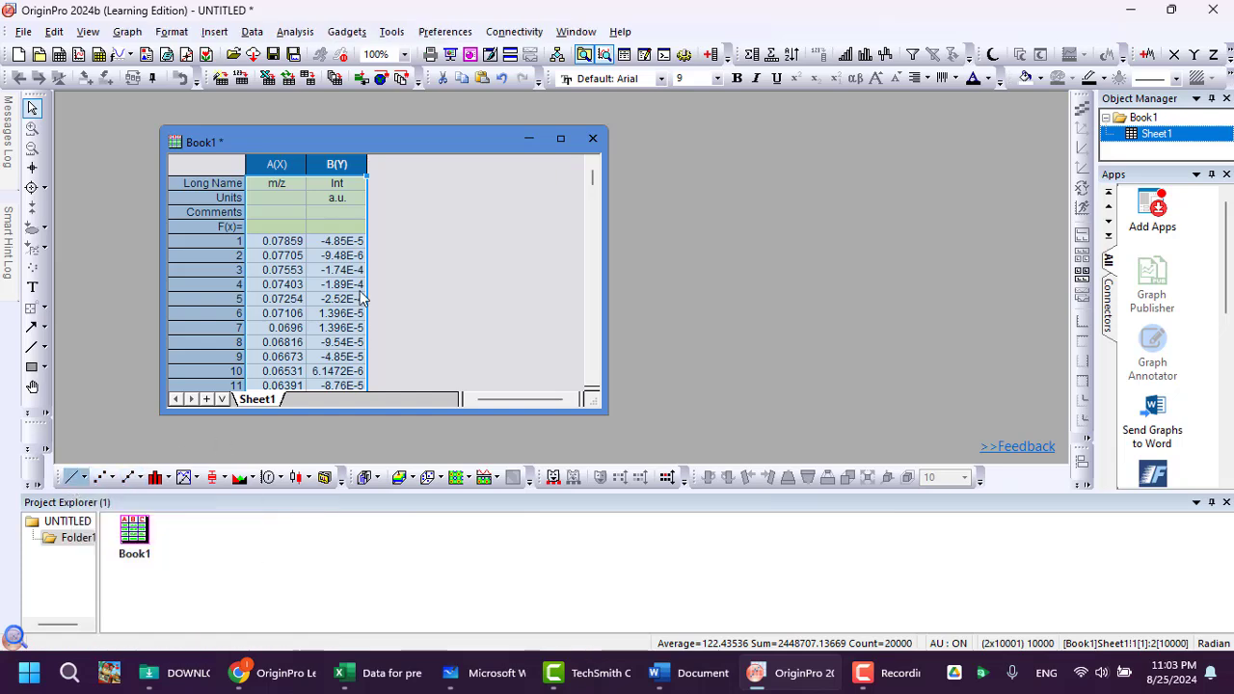
{"action": "left_click_drag", "start_coordinate": [344, 156], "coordinate": [629, 150]}
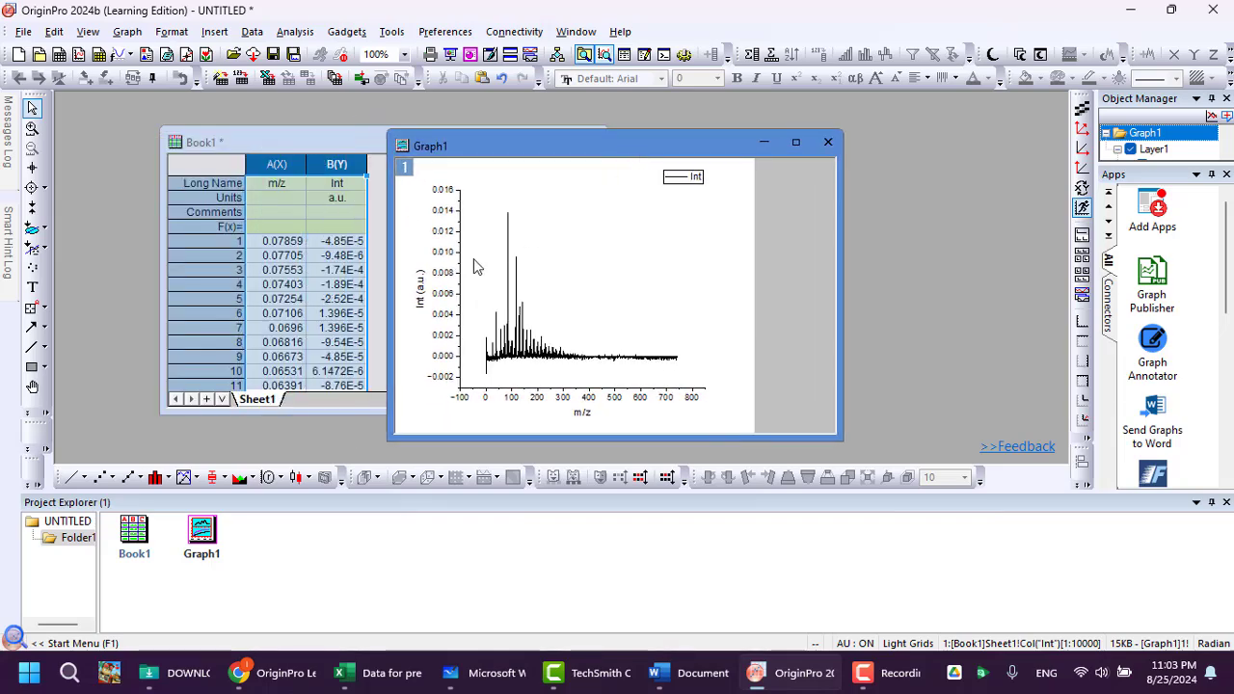
{"action": "left_click_drag", "start_coordinate": [485, 150], "coordinate": [507, 136]}
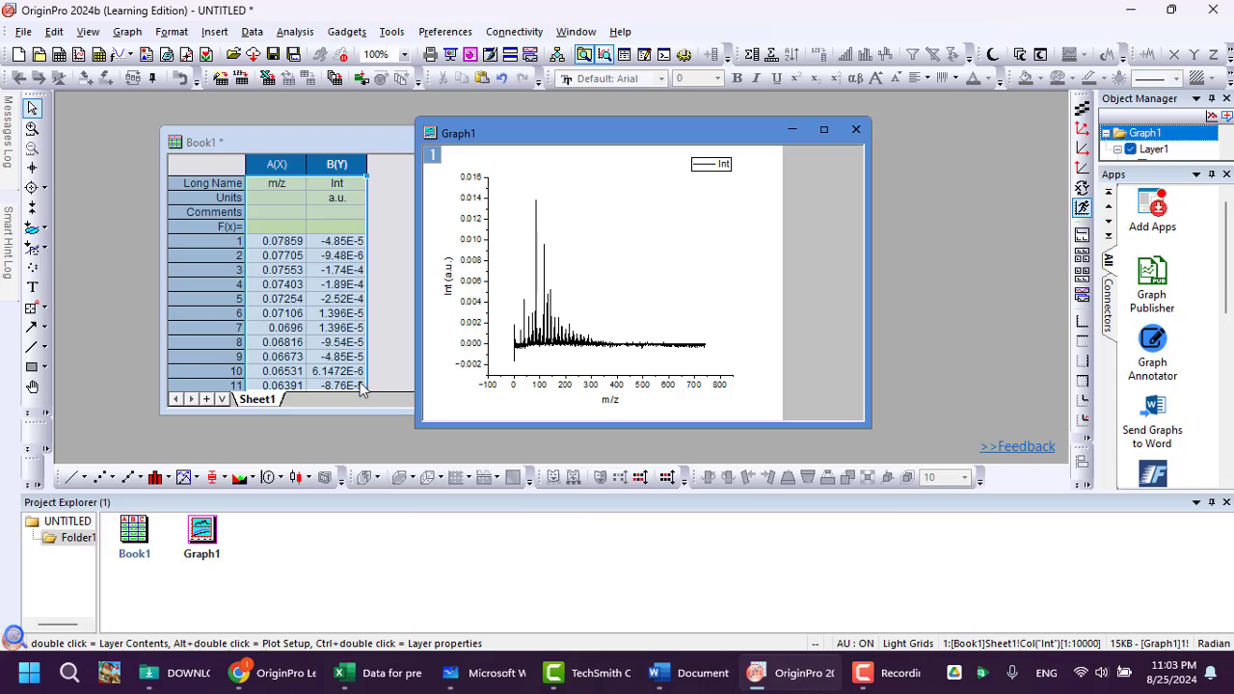
Rename the Book1 workbook, setting both its long name and short name to Spec1.
{"action": "left_click", "coordinate": [267, 142]}
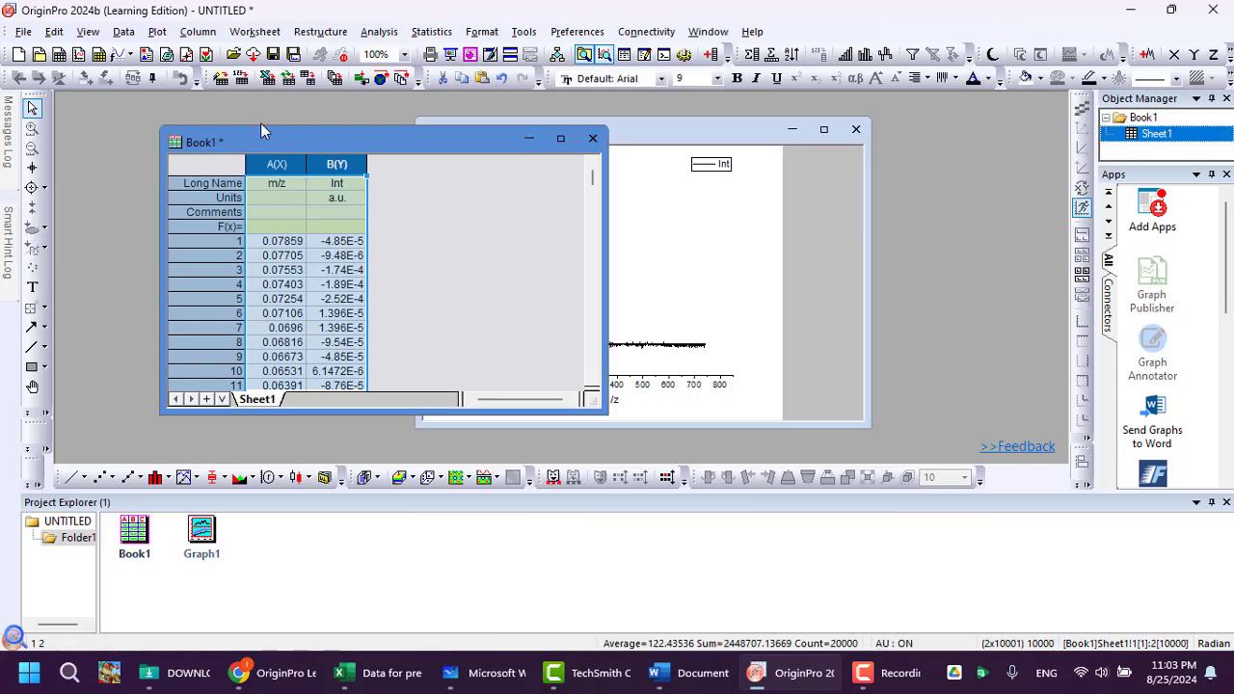
{"action": "left_click_drag", "start_coordinate": [233, 127], "coordinate": [237, 128]}
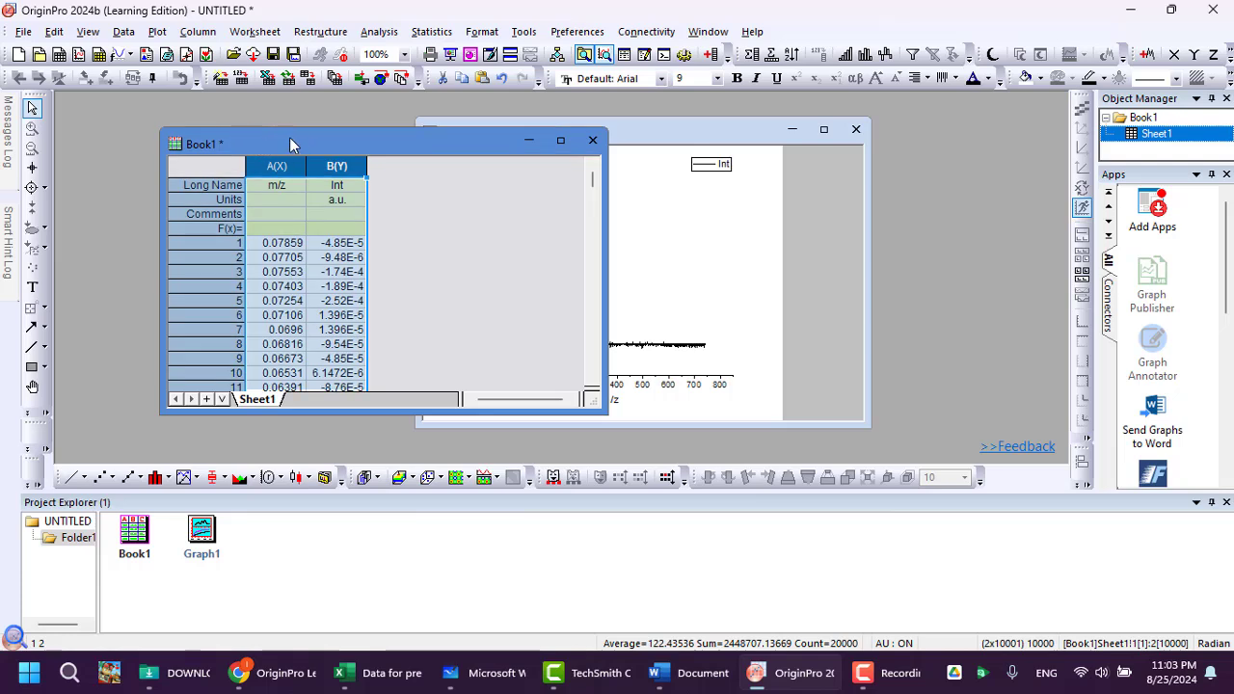
{"action": "right_click", "coordinate": [307, 144]}
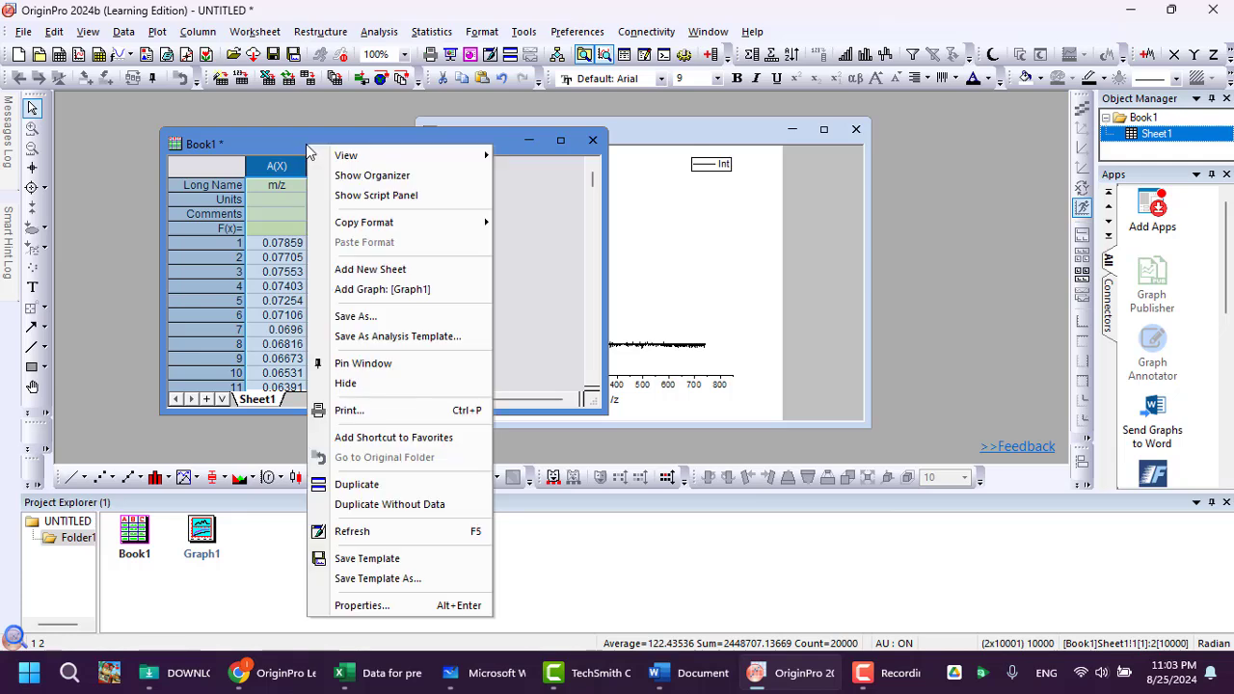
{"action": "left_click", "coordinate": [361, 605]}
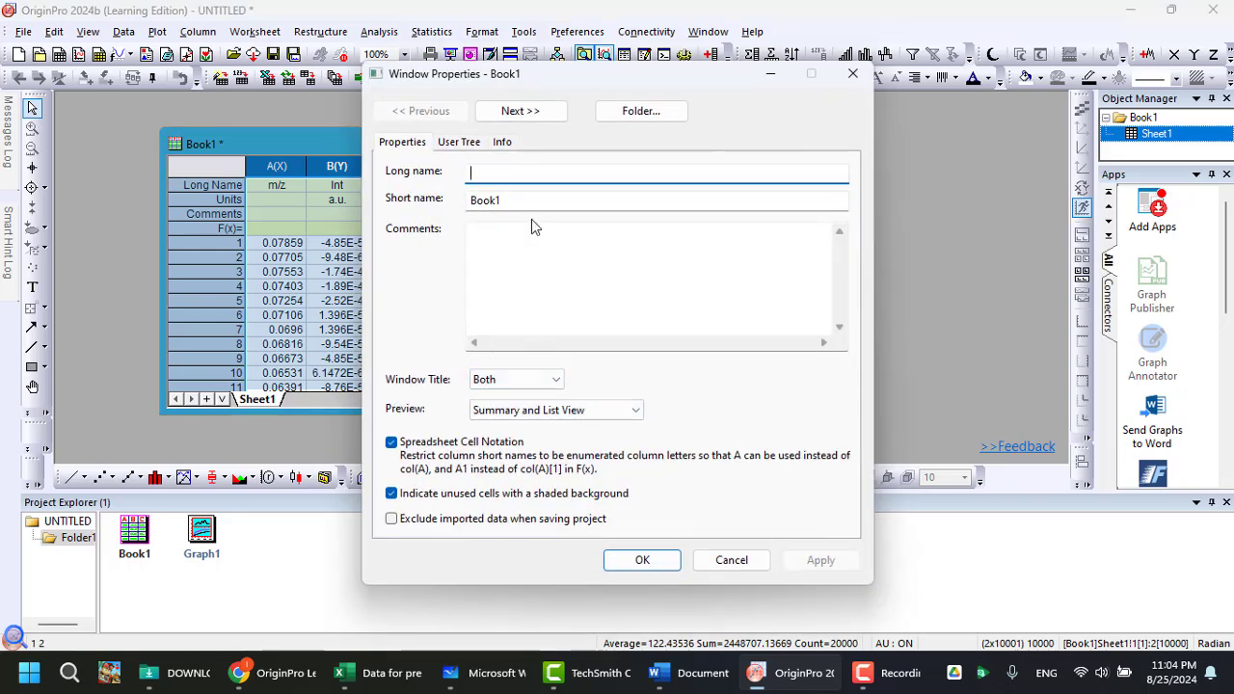
{"action": "type", "text": "Mass"}
{"action": "key", "text": "BackSpace"}
{"action": "key", "text": "BackSpace"}
{"action": "key", "text": "BackSpace"}
{"action": "key", "text": "BackSpace"}
{"action": "type", "text": "S"}
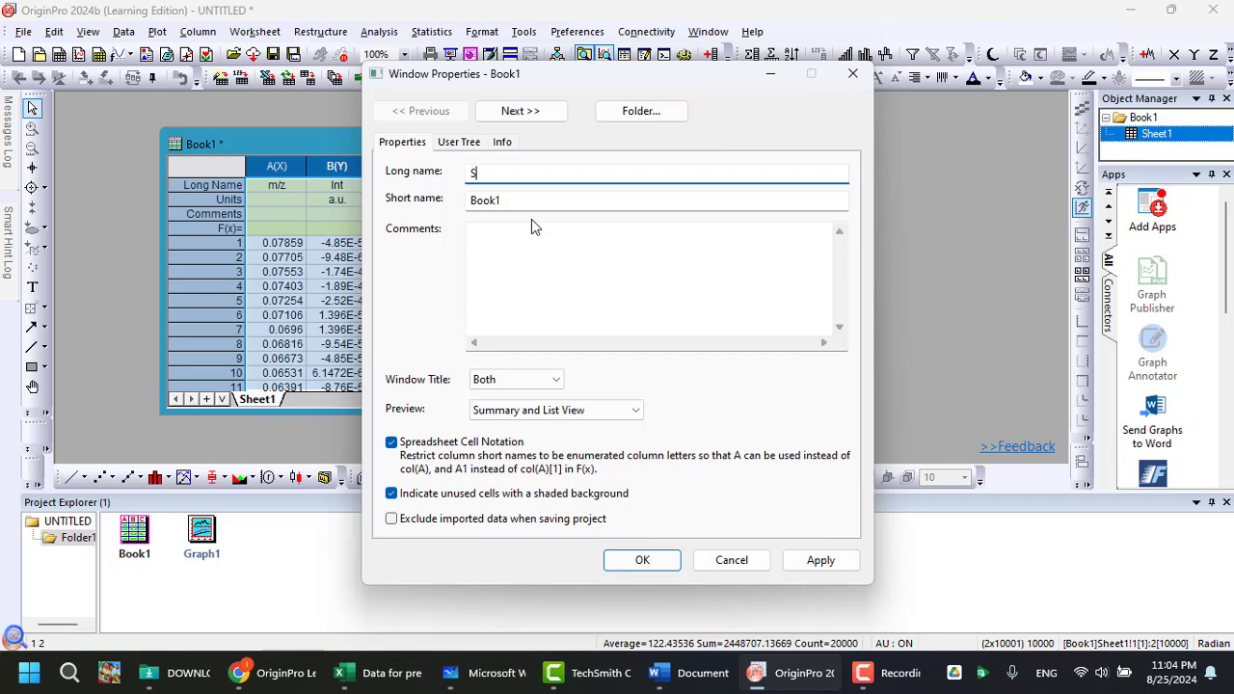
{"action": "type", "text": "pec1"}
{"action": "key", "text": "ctrl+a"}
{"action": "key", "text": "Tab"}
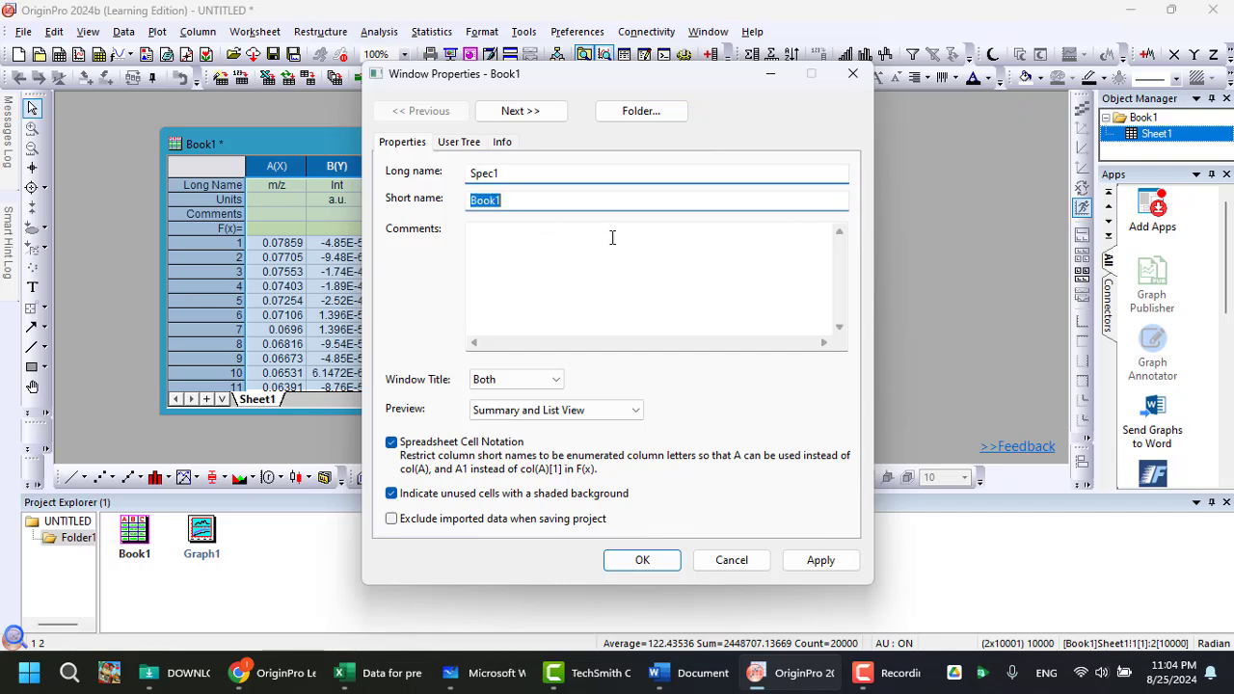
{"action": "key", "text": "ctrl+v"}
{"action": "left_click", "coordinate": [642, 557]}
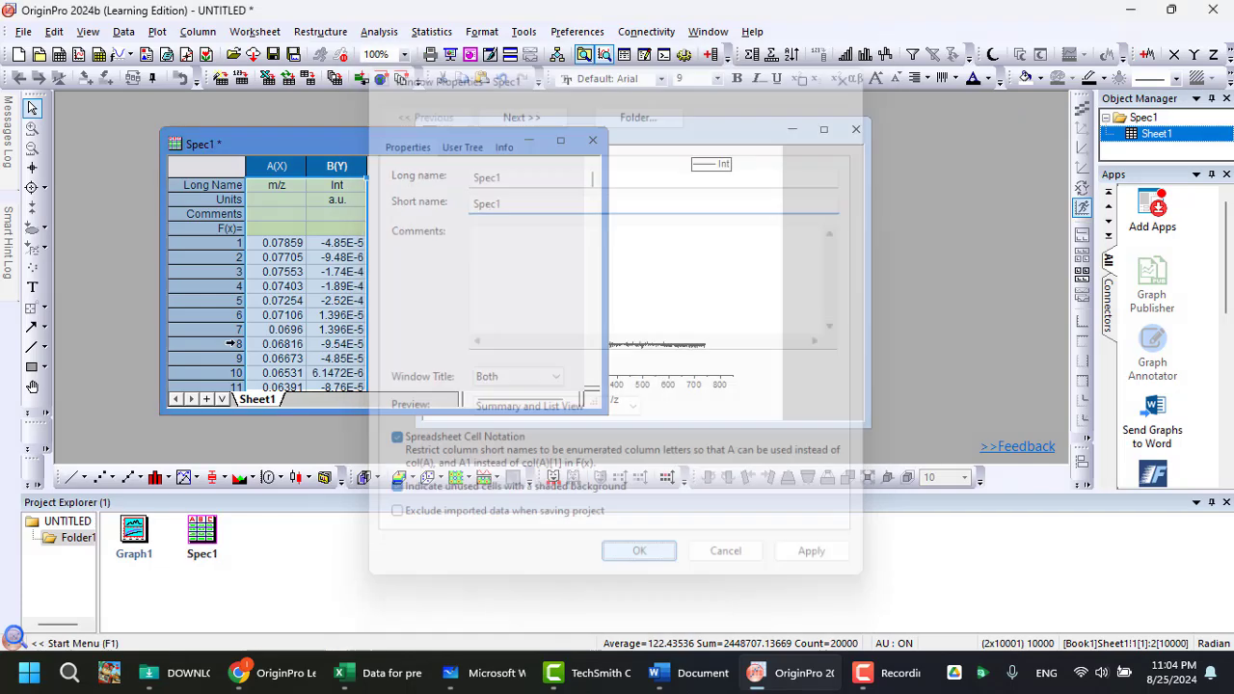
Change both the long name and short name of the Spec1 workbook to SpecDATA1.
{"action": "right_click", "coordinate": [270, 144]}
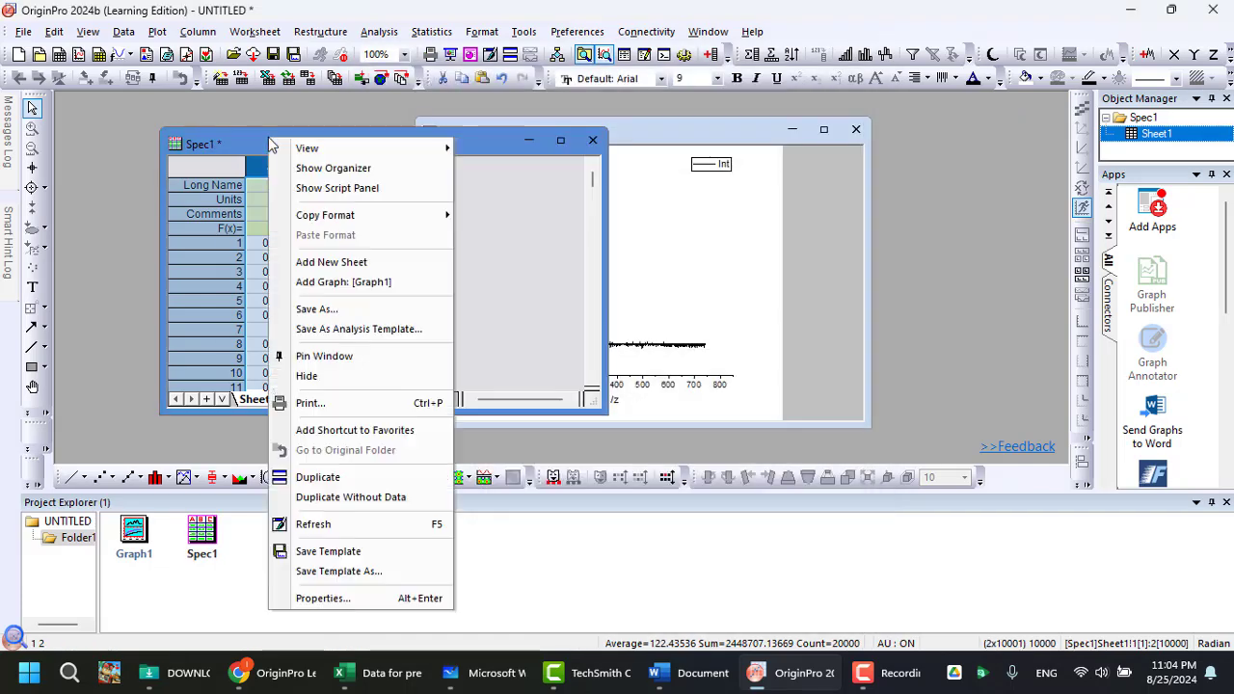
{"action": "left_click", "coordinate": [347, 596]}
{"action": "left_click", "coordinate": [536, 174]}
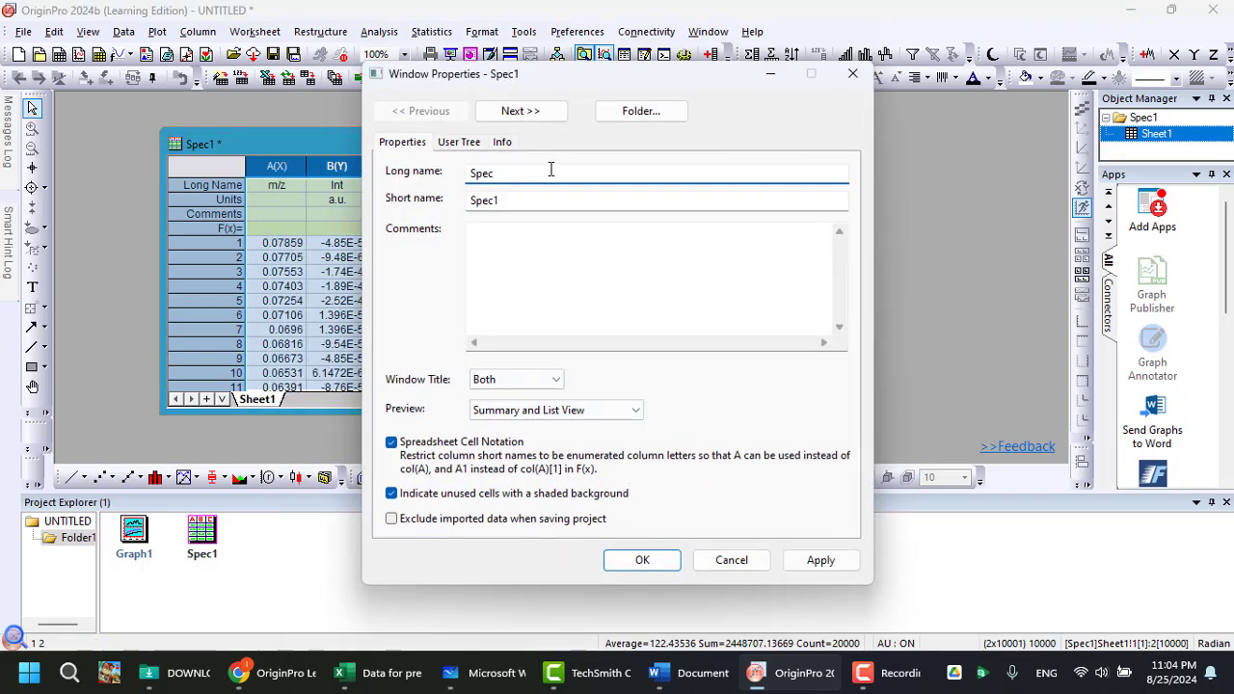
{"action": "type", "text": "DATA"}
{"action": "double_click", "coordinate": [551, 170]}
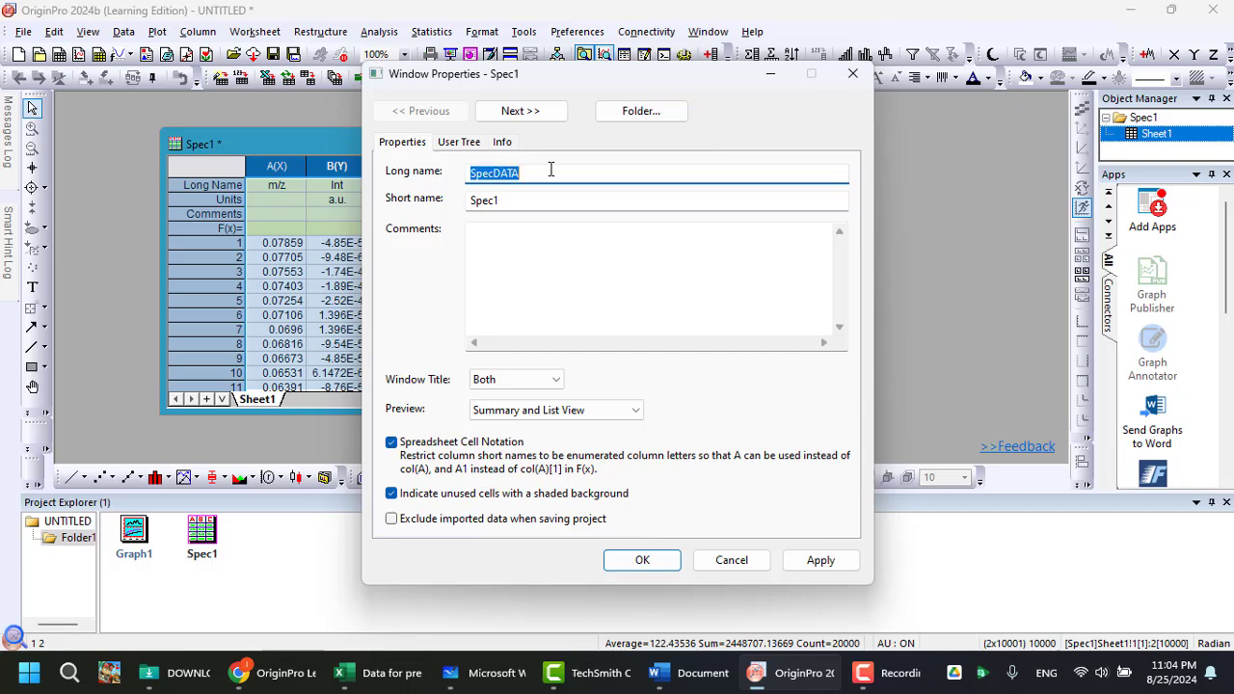
{"action": "left_click", "coordinate": [557, 173]}
{"action": "type", "text": "1"}
{"action": "double_click", "coordinate": [568, 174]}
{"action": "key", "text": "ctrl+c"}
{"action": "key", "text": "Tab"}
{"action": "key", "text": "ctrl+v"}
{"action": "key", "text": "Return"}
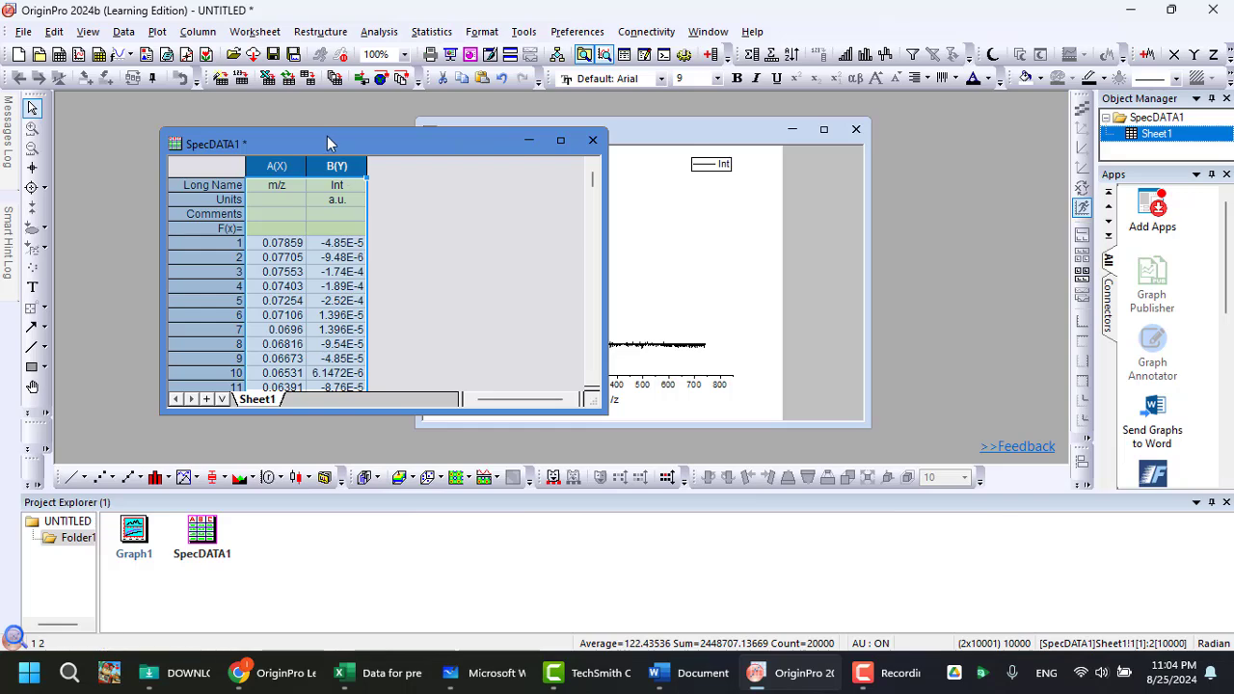
Set the long and short names of Graph1 to SpecGraph1 and arrange the workbook and graph windows side by side.
{"action": "left_click_drag", "start_coordinate": [332, 141], "coordinate": [285, 171]}
{"action": "left_click_drag", "start_coordinate": [476, 134], "coordinate": [353, 167]}
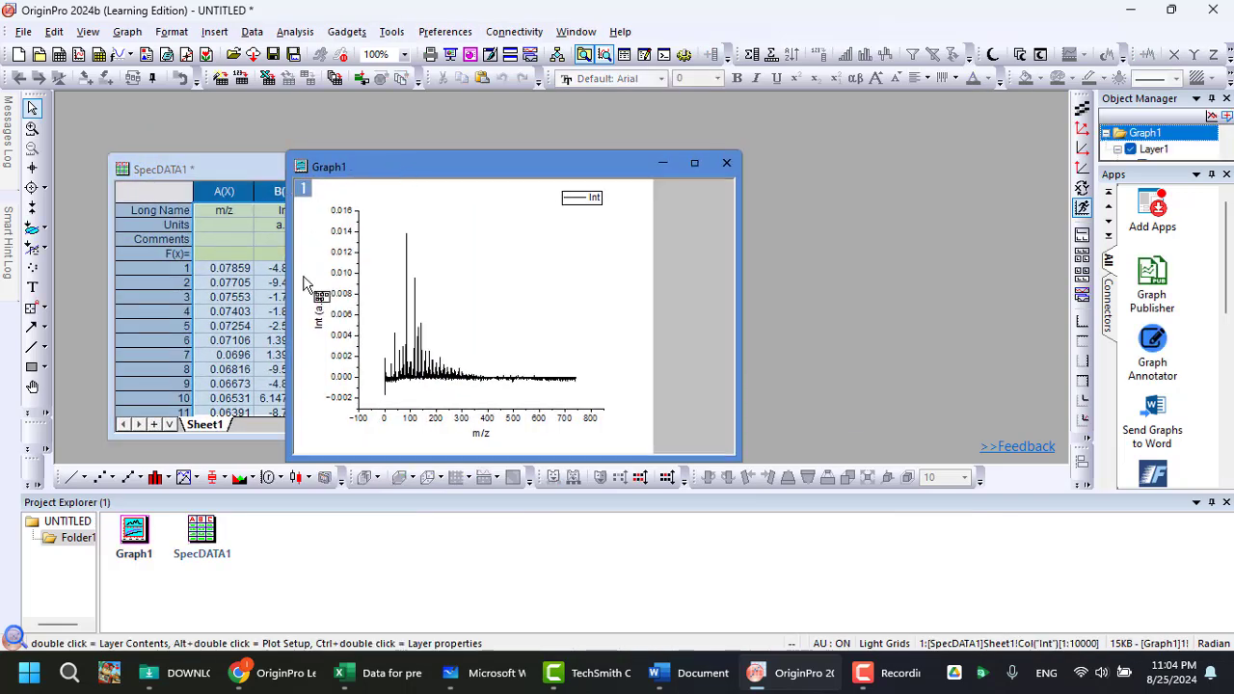
{"action": "right_click", "coordinate": [369, 169]}
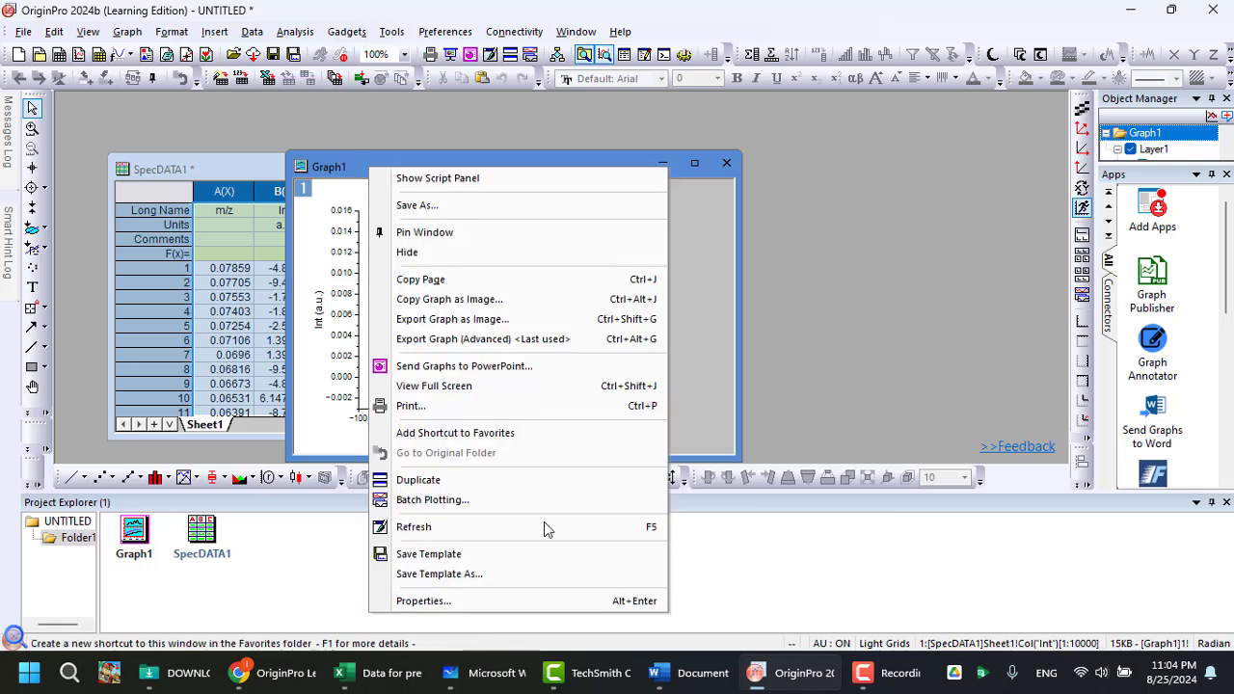
{"action": "left_click", "coordinate": [485, 601]}
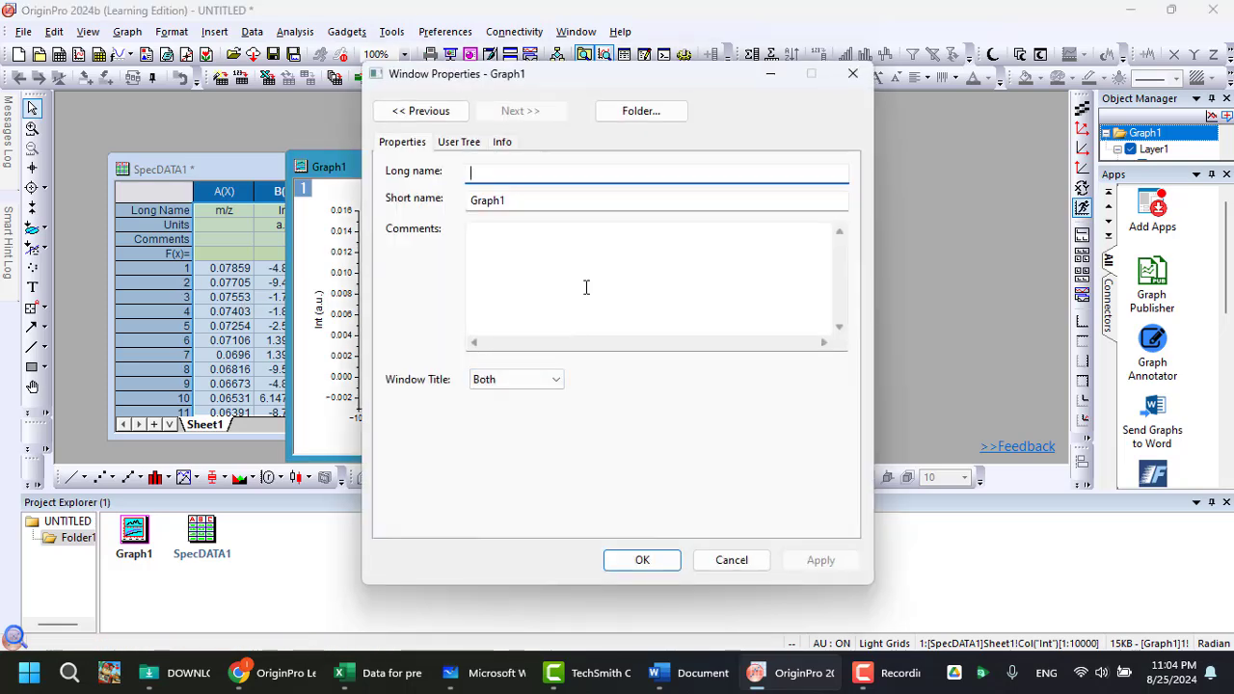
{"action": "key", "text": "ctrl+v"}
{"action": "key", "text": "BackSpace"}
{"action": "key", "text": "BackSpace"}
{"action": "key", "text": "BackSpace"}
{"action": "key", "text": "BackSpace"}
{"action": "key", "text": "BackSpace"}
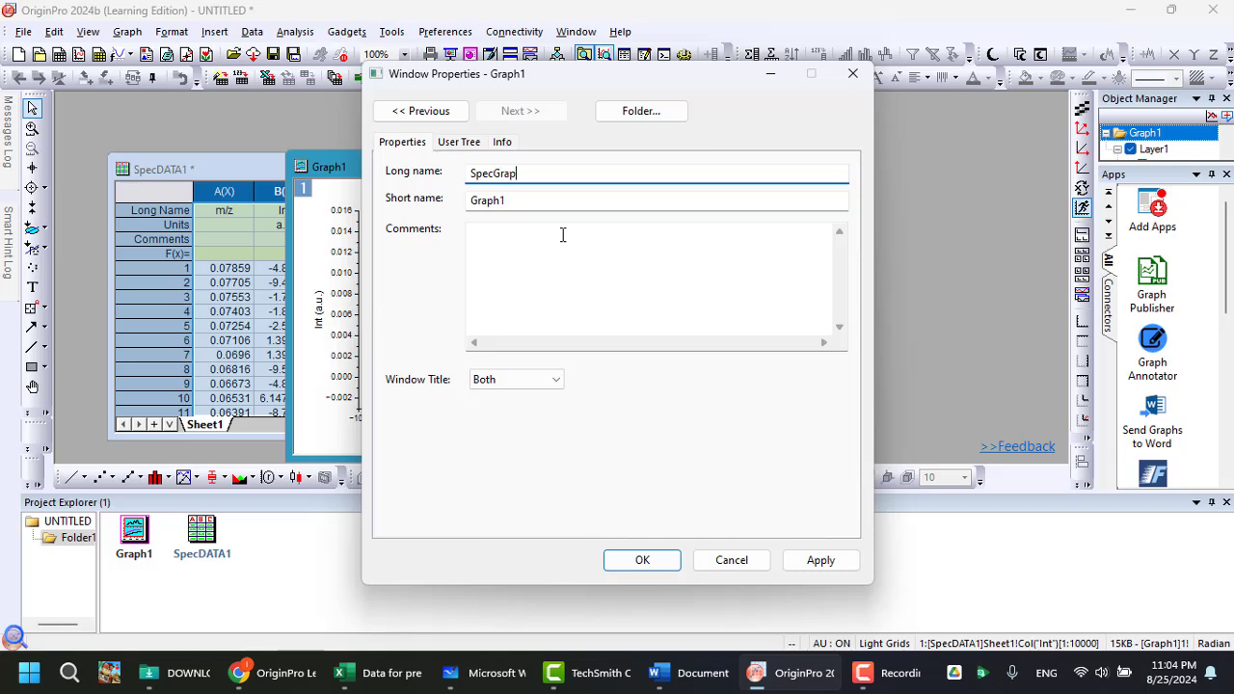
{"action": "key", "text": "ctrl+a"}
{"action": "key", "text": "ctrl+c"}
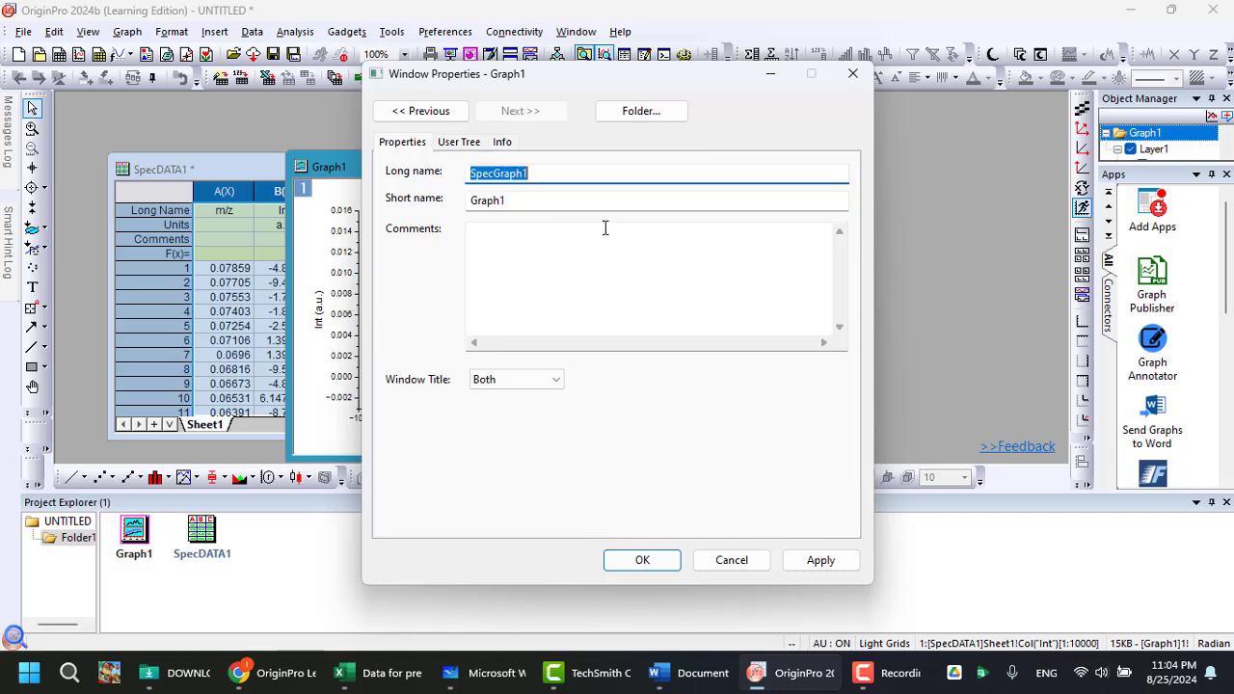
{"action": "key", "text": "Tab"}
{"action": "key", "text": "ctrl+v"}
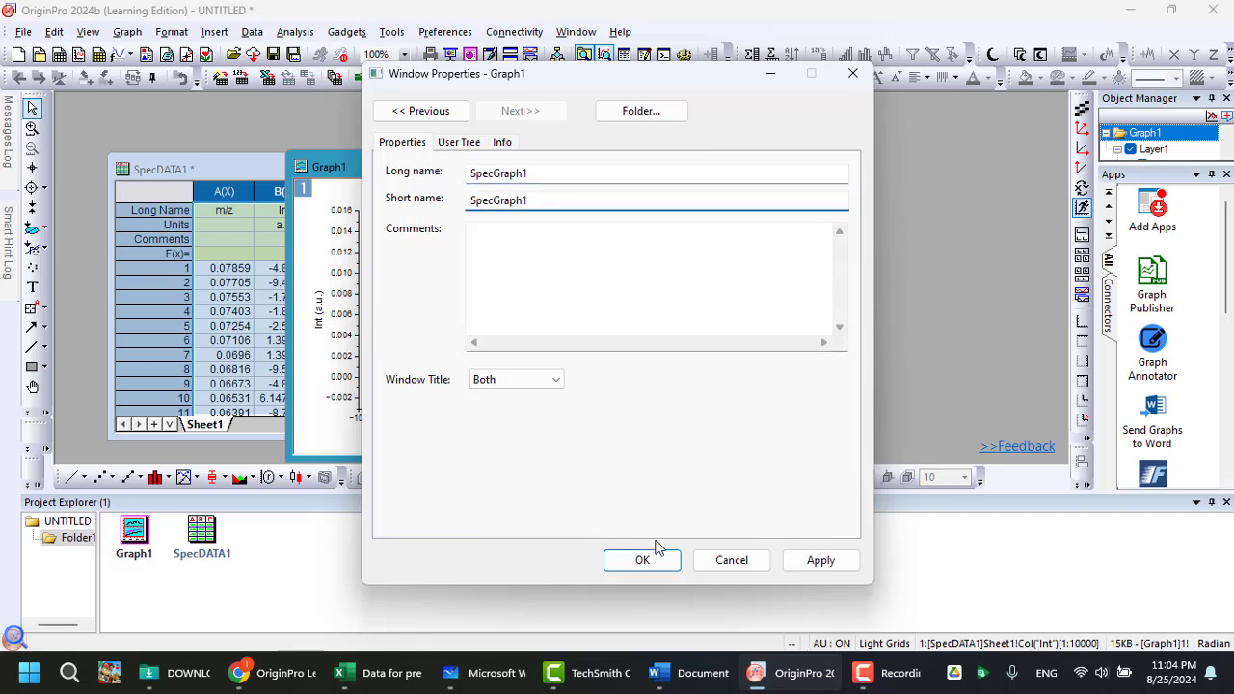
{"action": "left_click", "coordinate": [636, 563]}
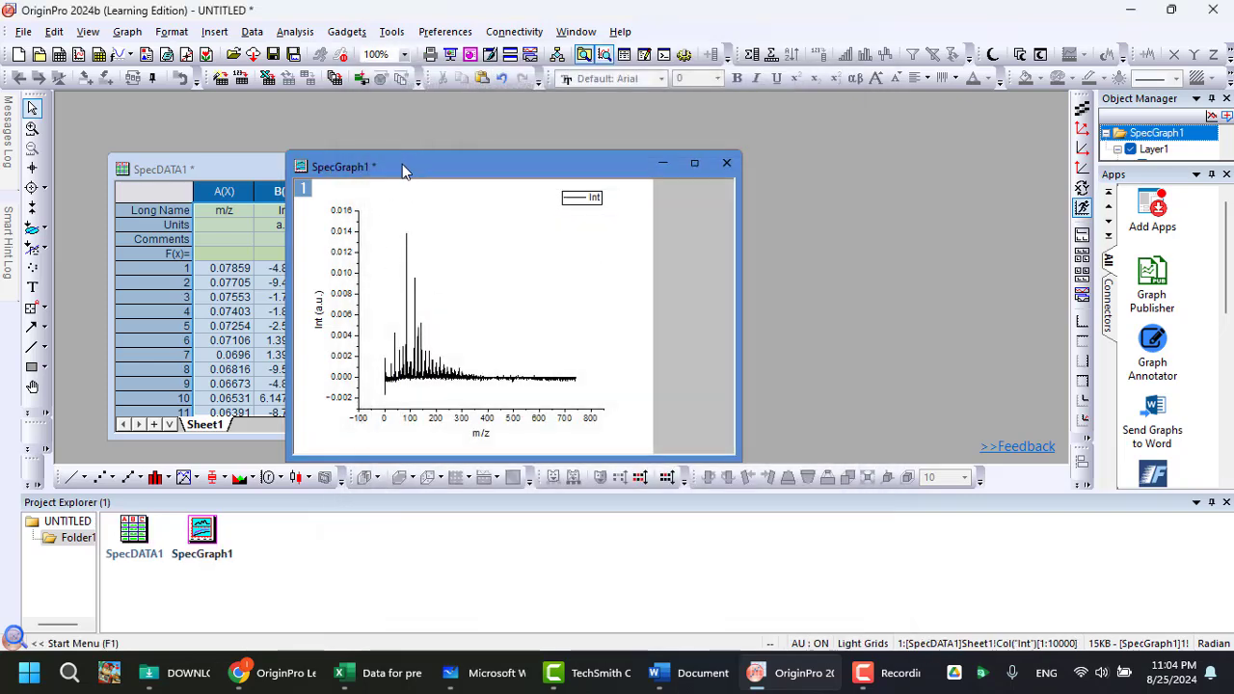
{"action": "left_click_drag", "start_coordinate": [403, 171], "coordinate": [494, 154]}
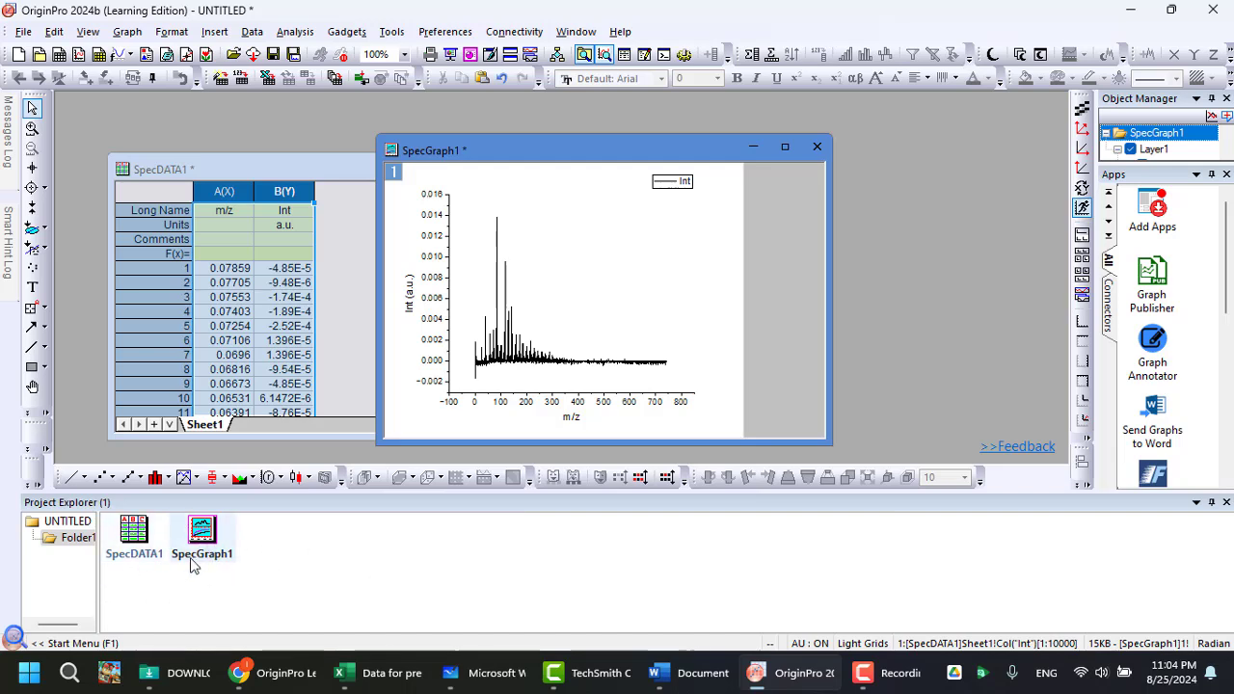
Undock the Project Explorer from the workspace and close it.
{"action": "left_click", "coordinate": [130, 539]}
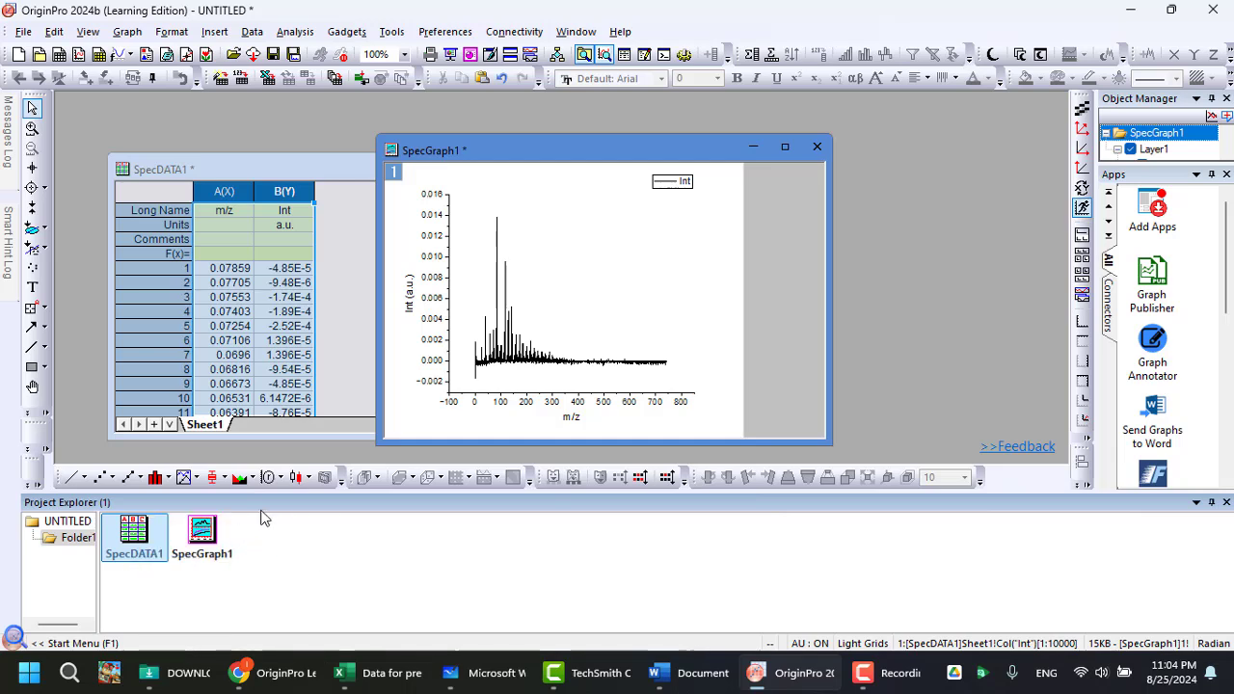
{"action": "left_click_drag", "start_coordinate": [396, 498], "coordinate": [900, 188]}
{"action": "left_click_drag", "start_coordinate": [588, 170], "coordinate": [319, 197]}
{"action": "left_click", "coordinate": [758, 196]}
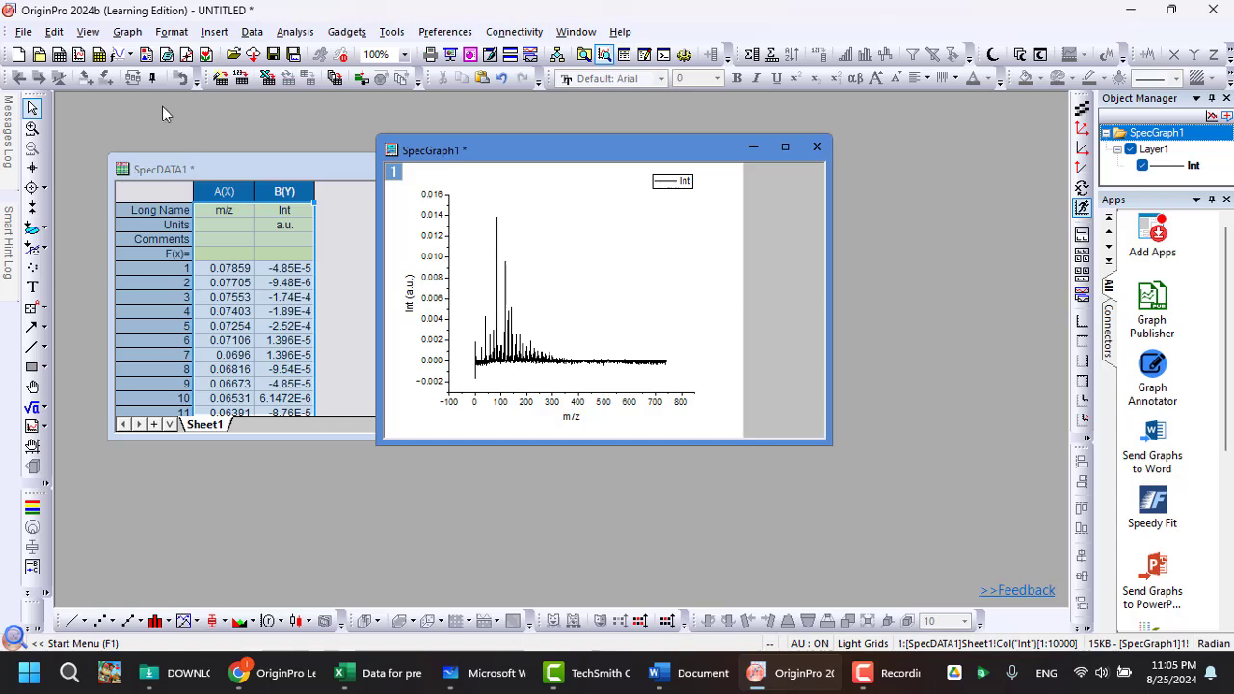
Show the Project Explorer again and dock it below the graph and worksheet workspace.
{"action": "left_click", "coordinate": [89, 32]}
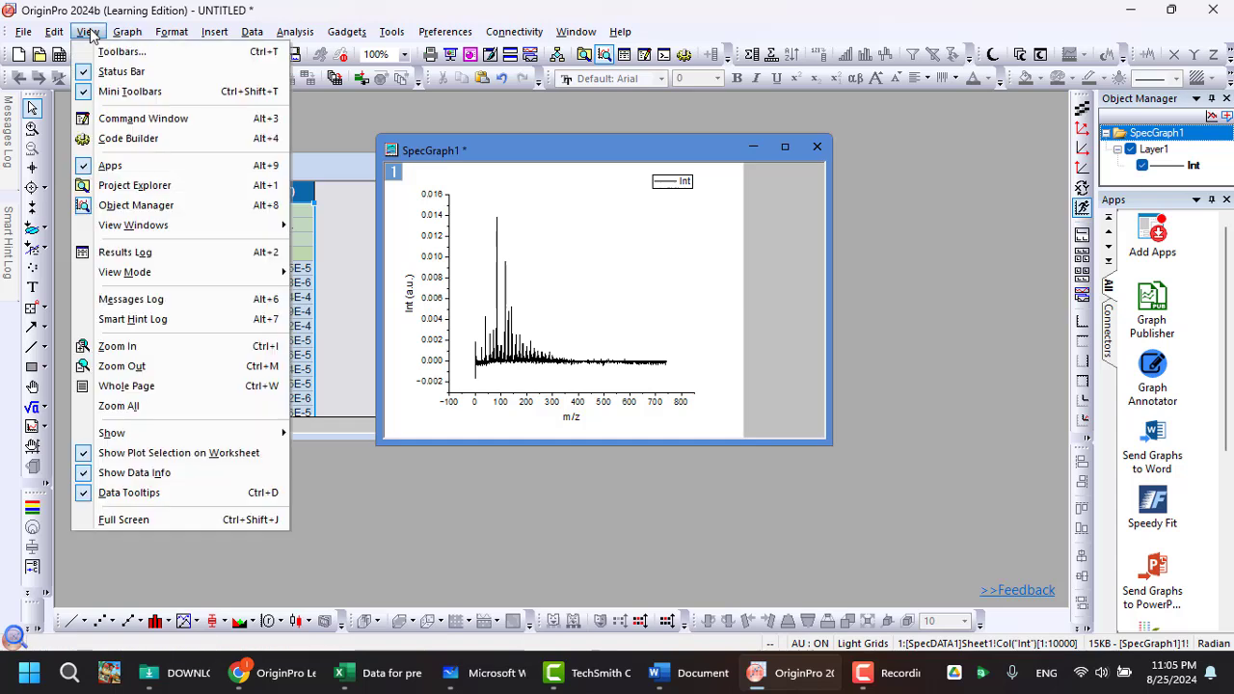
{"action": "left_click", "coordinate": [177, 189]}
{"action": "left_click_drag", "start_coordinate": [399, 198], "coordinate": [629, 601]}
{"action": "left_click_drag", "start_coordinate": [395, 372], "coordinate": [405, 467]}
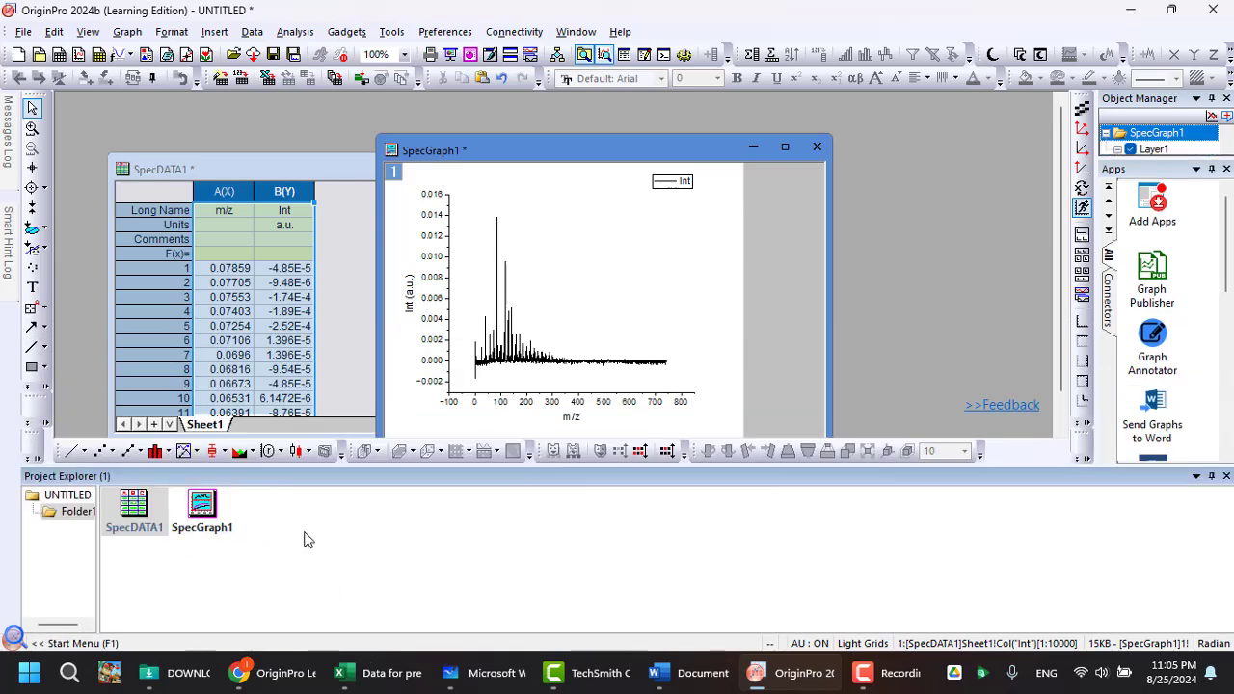
Rearrange the SpecDATA1 and SpecGraph1 windows above the Project Explorer and widen the graph window over the worksheet.
{"action": "left_click_drag", "start_coordinate": [287, 170], "coordinate": [280, 136]}
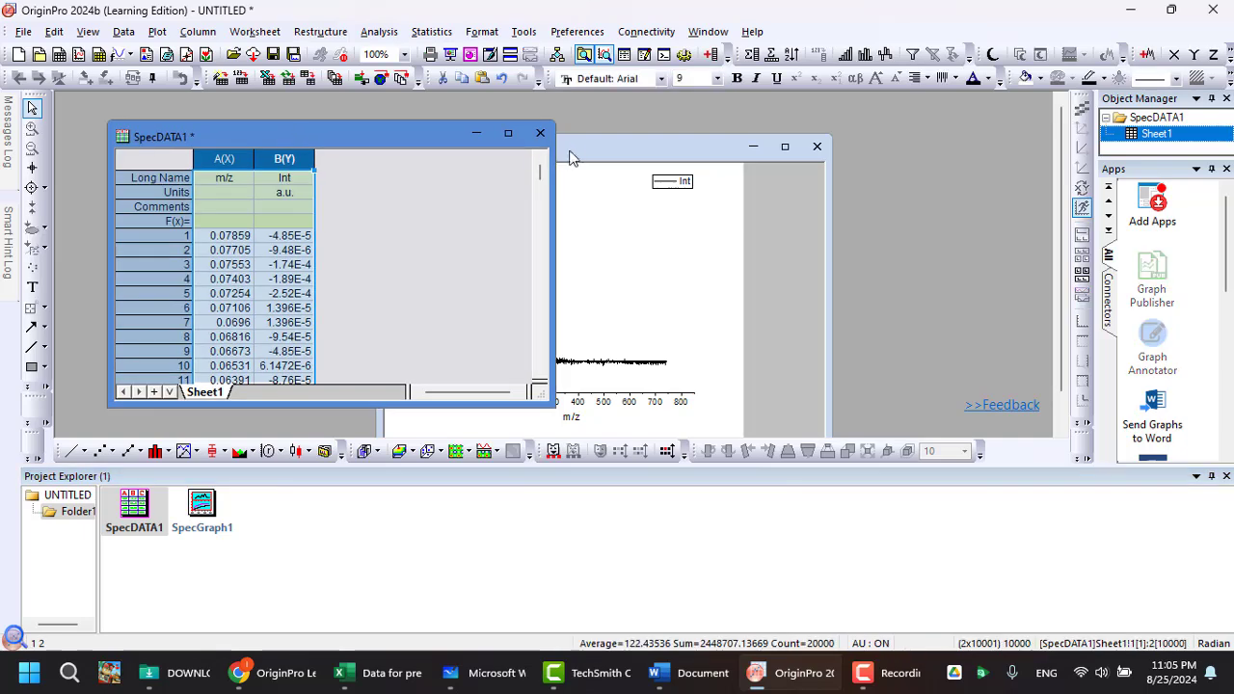
{"action": "left_click_drag", "start_coordinate": [569, 157], "coordinate": [622, 145]}
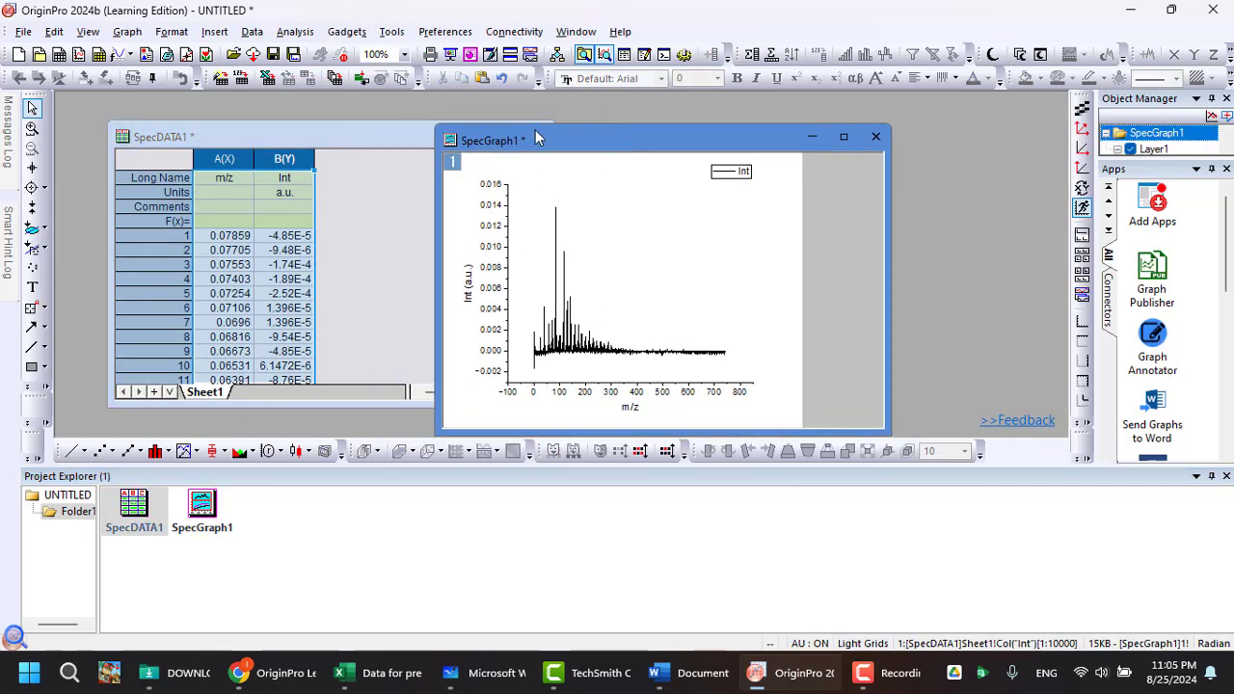
{"action": "left_click_drag", "start_coordinate": [536, 142], "coordinate": [480, 146]}
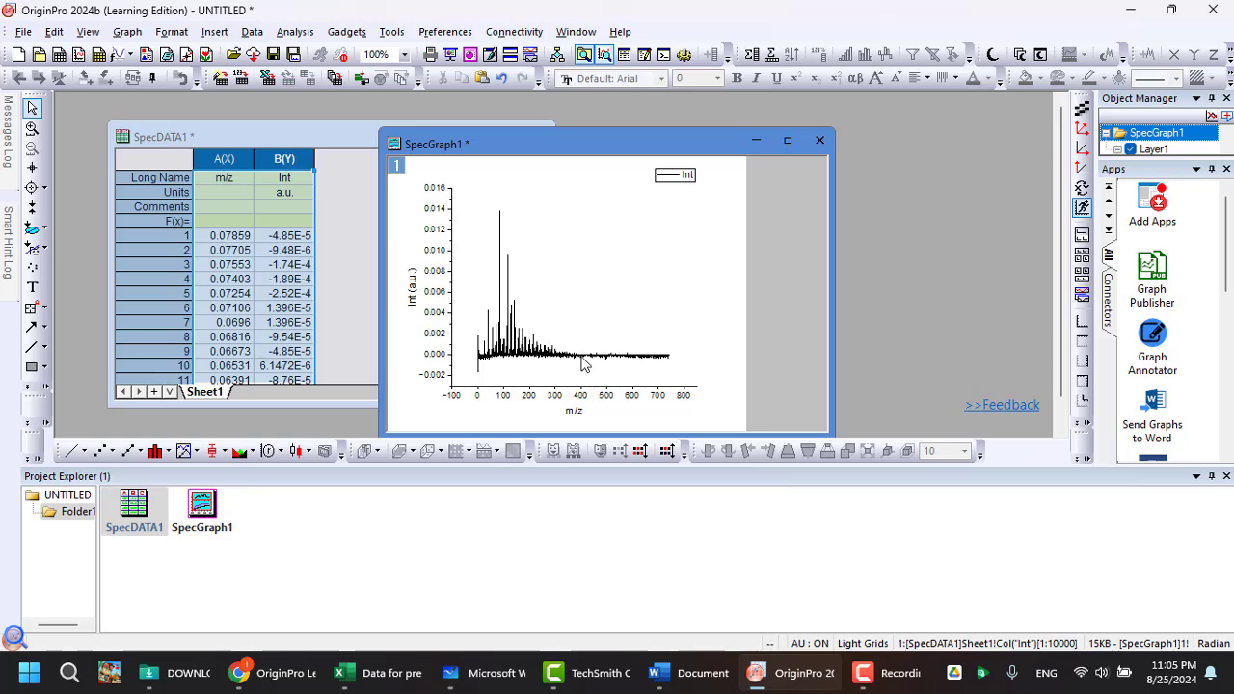
{"action": "mouse_move", "coordinate": [576, 363]}
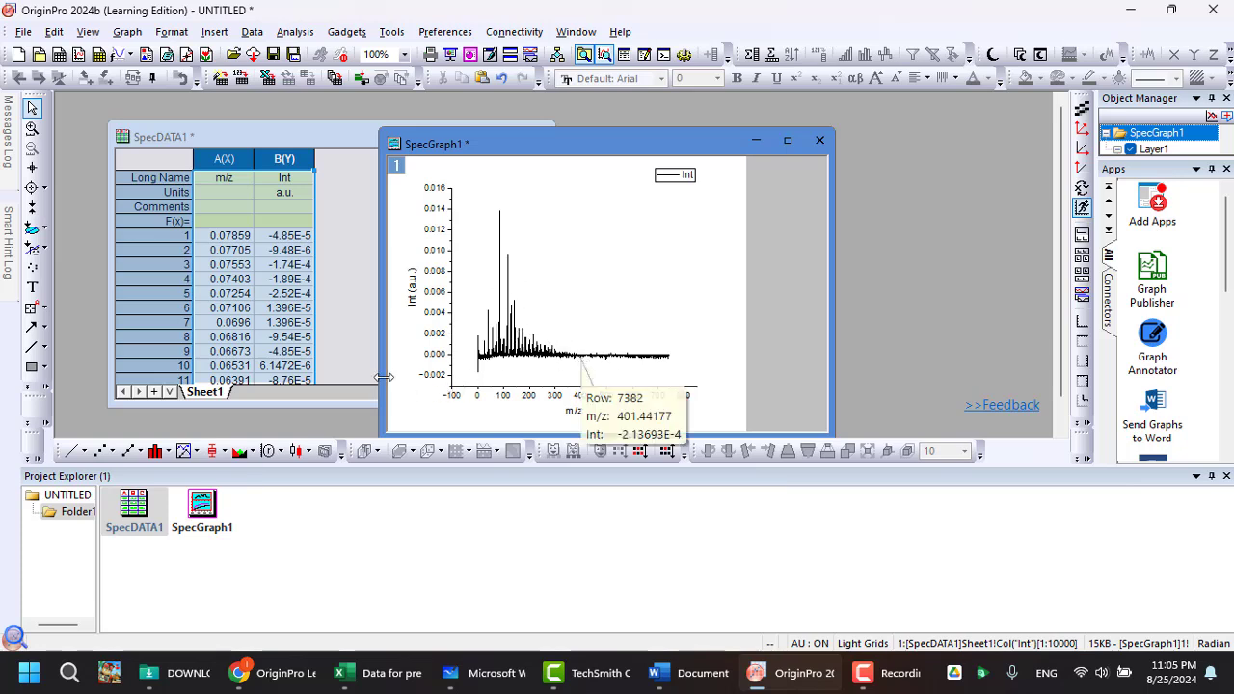
{"action": "left_click_drag", "start_coordinate": [384, 377], "coordinate": [313, 385]}
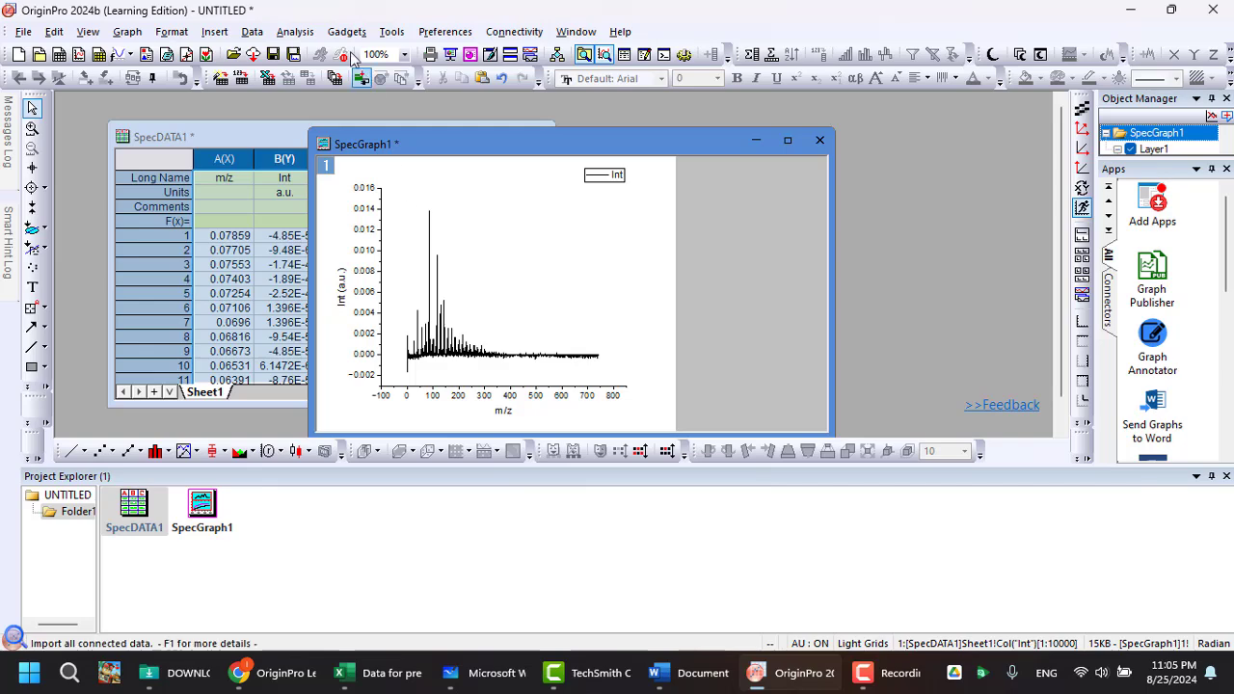
Open the Peak Analyzer dialog for the SpecGraph1 spectrum, move it off the preview plot and dismiss the hint.
{"action": "left_click", "coordinate": [296, 32]}
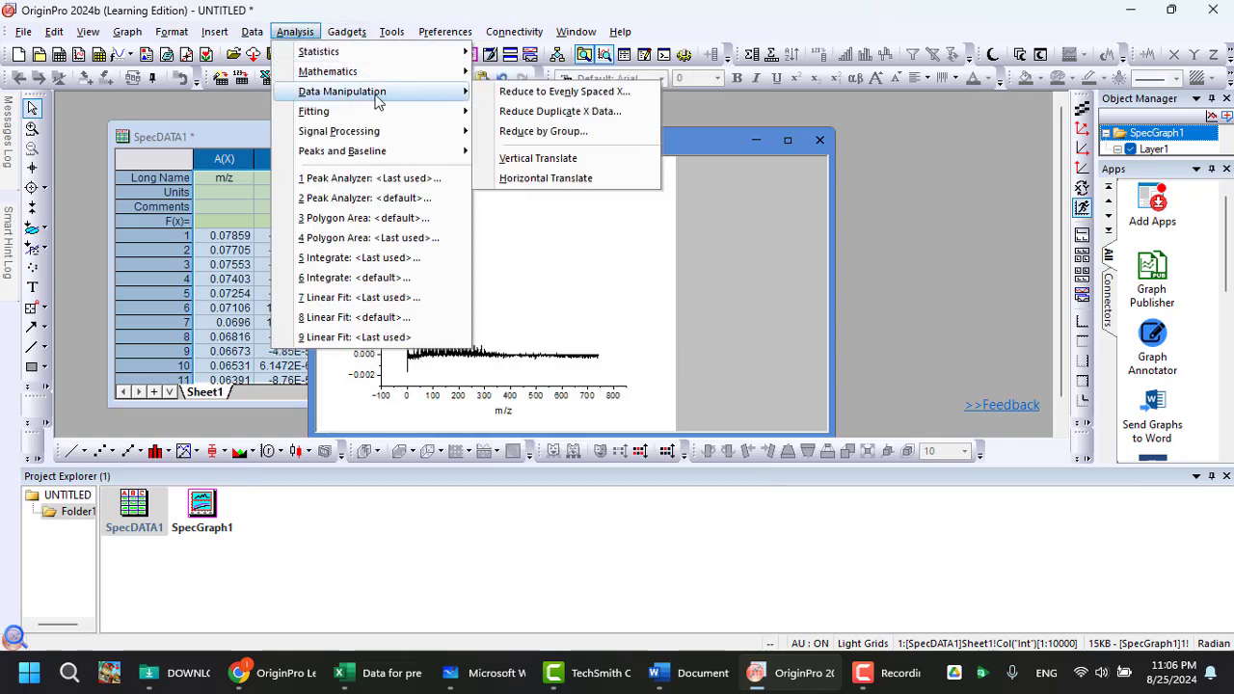
{"action": "mouse_move", "coordinate": [374, 116]}
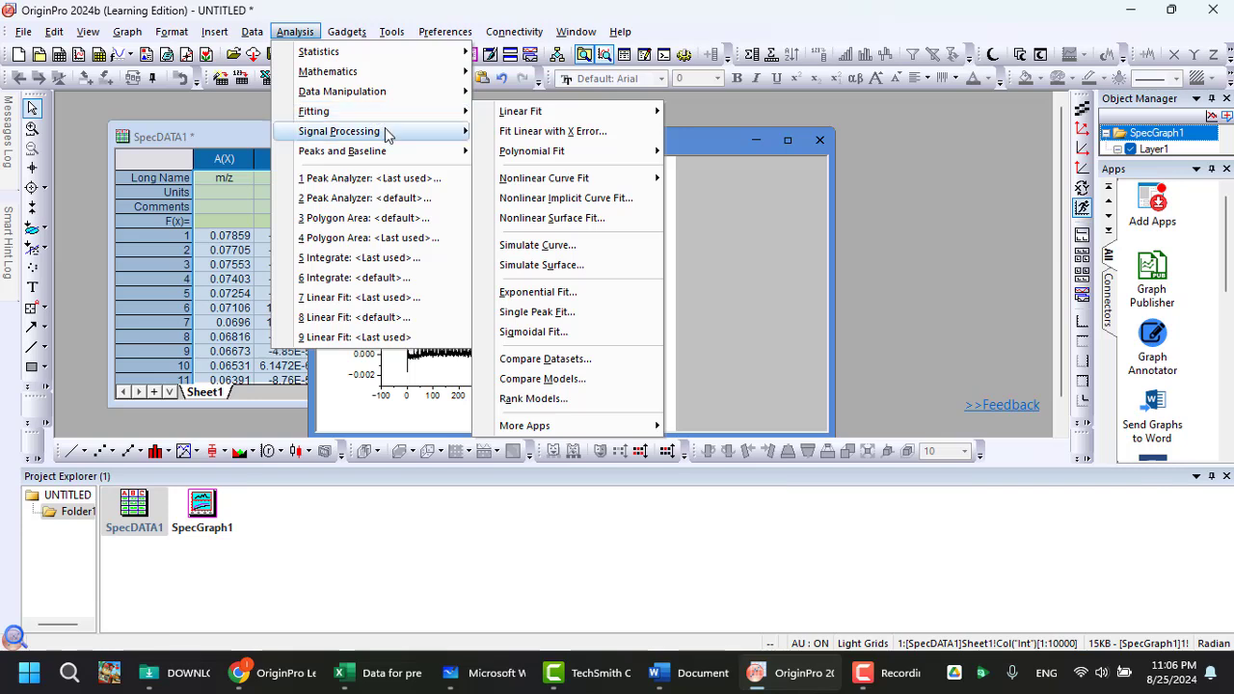
{"action": "mouse_move", "coordinate": [389, 154]}
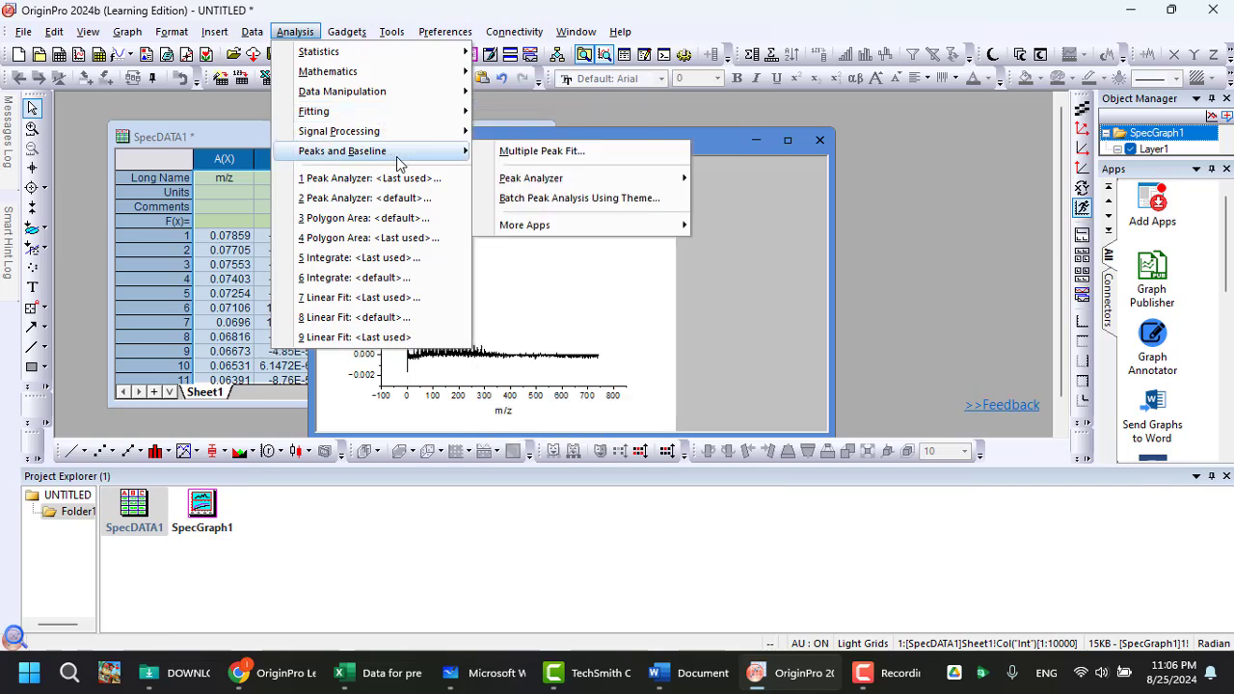
{"action": "mouse_move", "coordinate": [585, 184]}
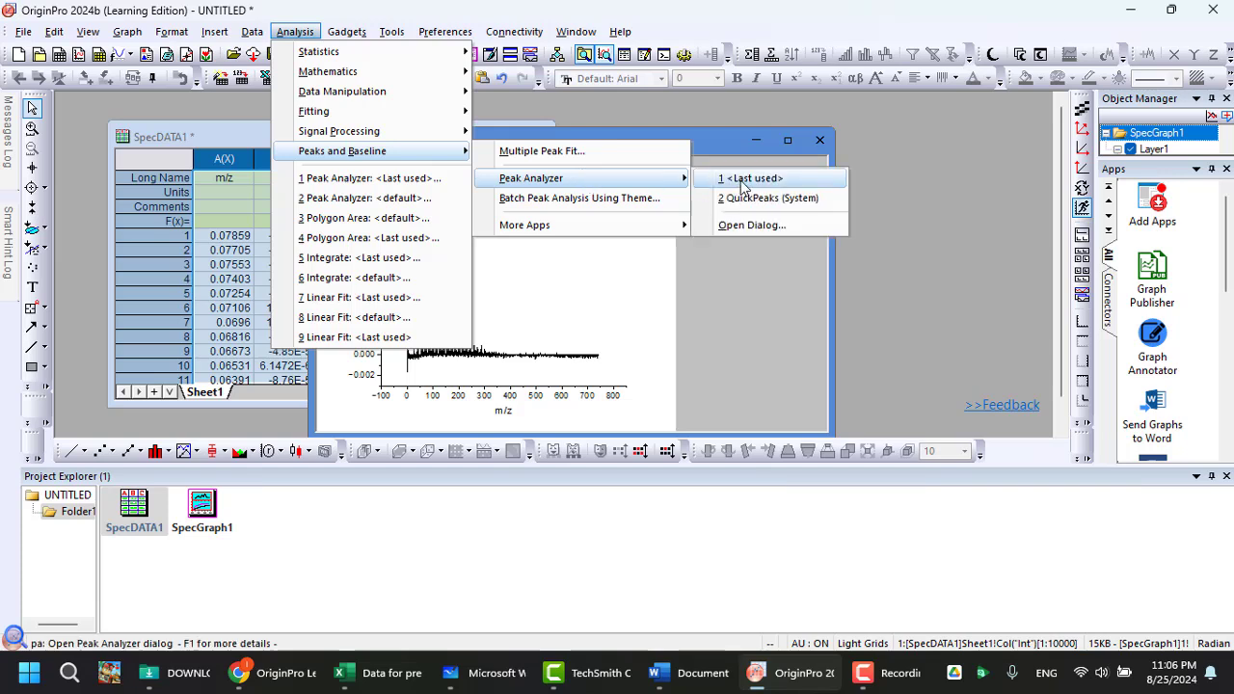
{"action": "left_click", "coordinate": [779, 227]}
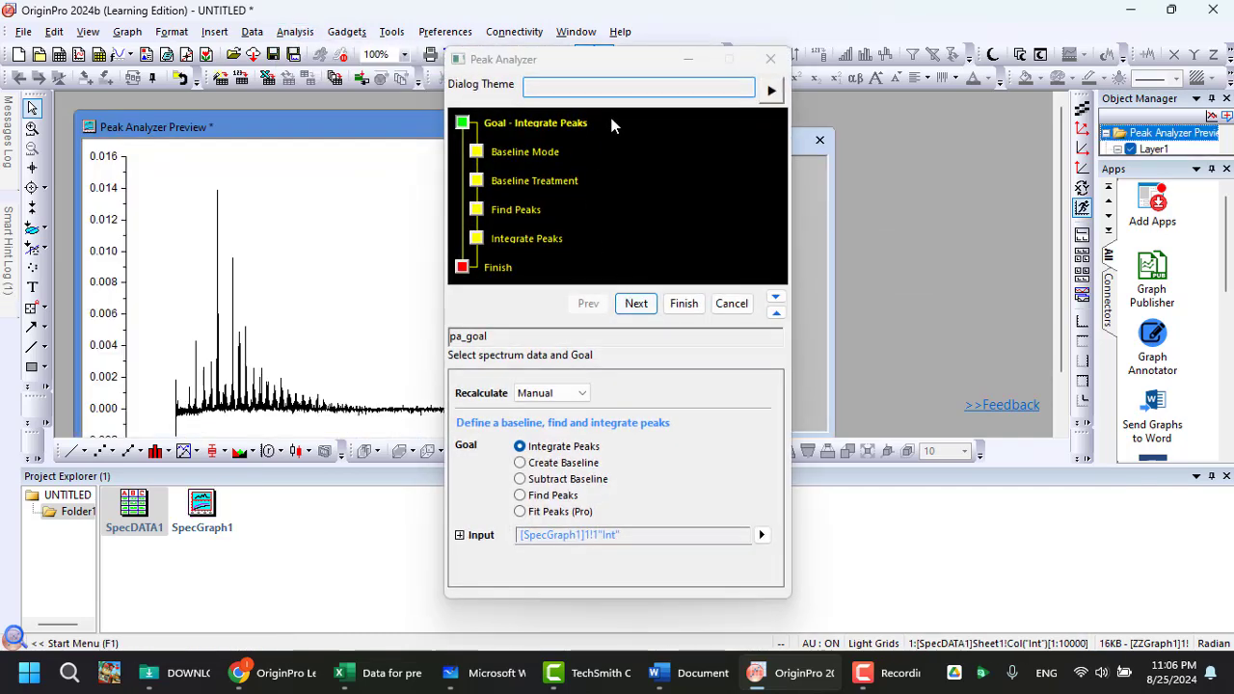
{"action": "left_click_drag", "start_coordinate": [568, 69], "coordinate": [651, 82]}
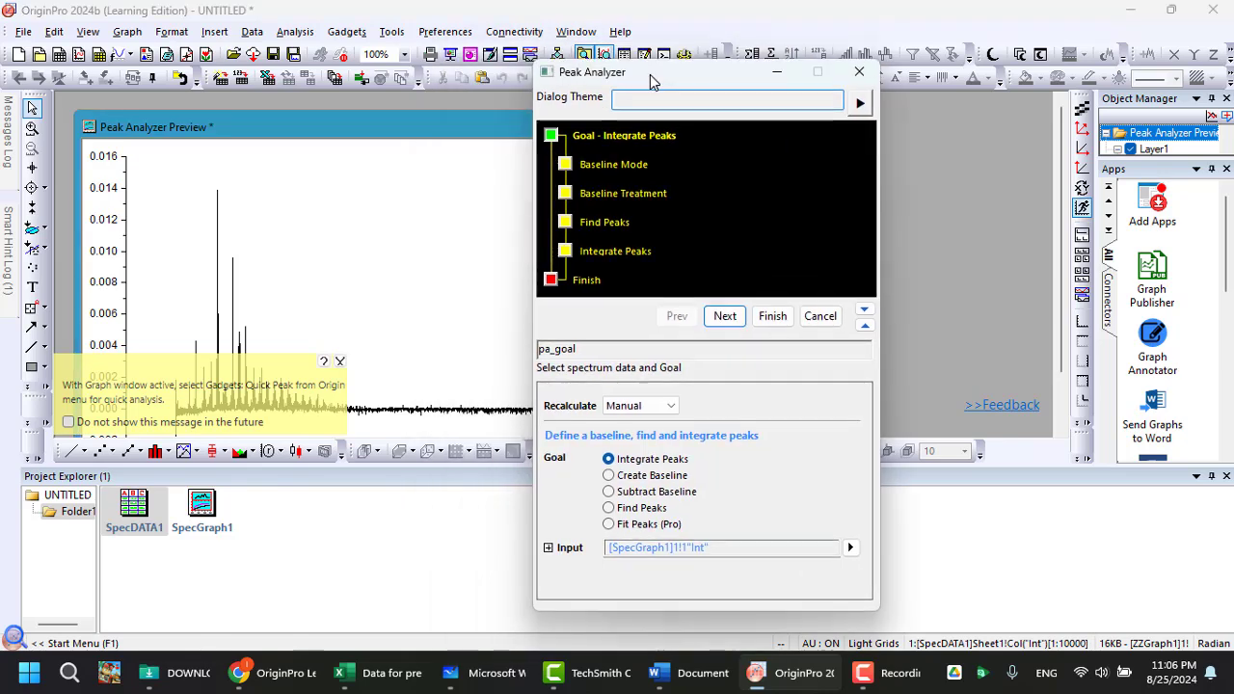
{"action": "left_click", "coordinate": [341, 363]}
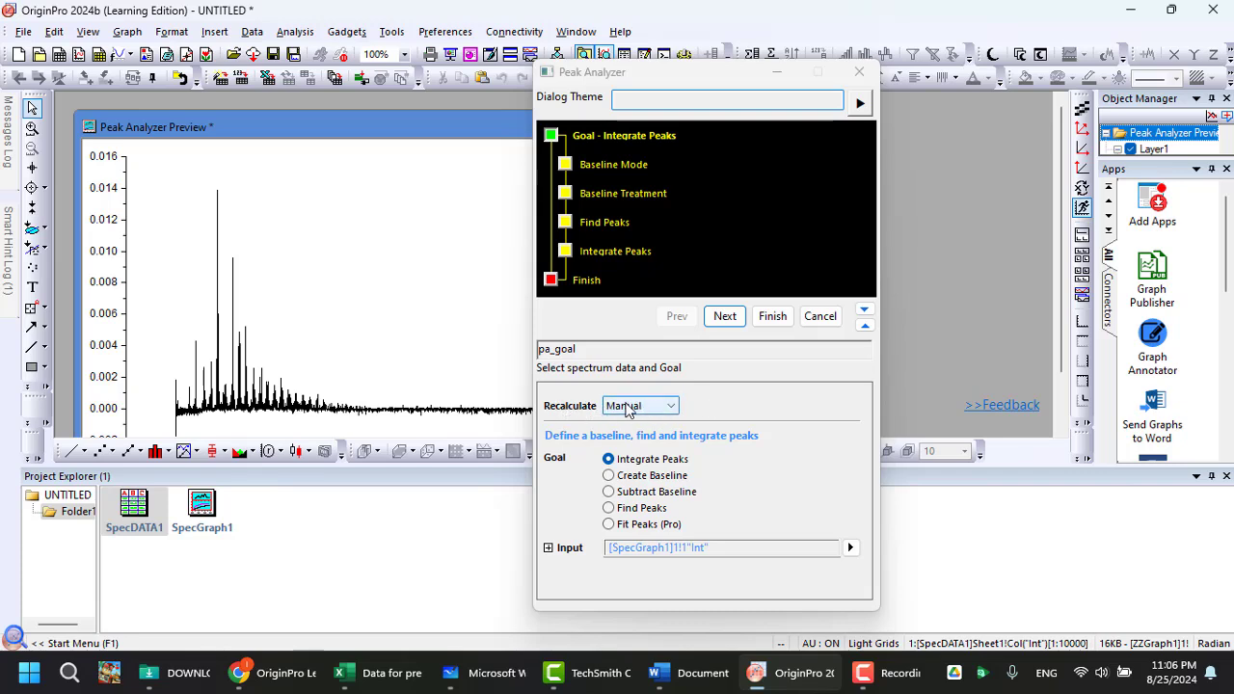
Set the Peak Analyzer's recalculation to Auto and its goal to Find Peaks, and proceed to the baseline mode.
{"action": "left_click", "coordinate": [657, 413]}
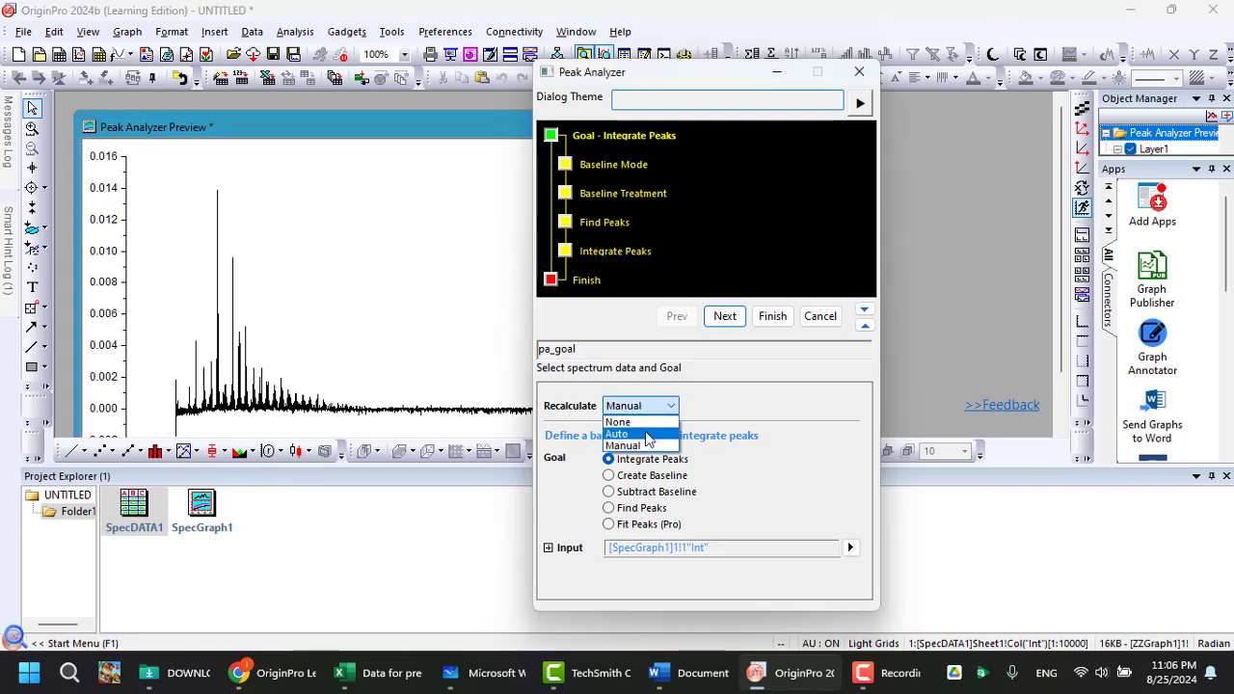
{"action": "left_click", "coordinate": [648, 435]}
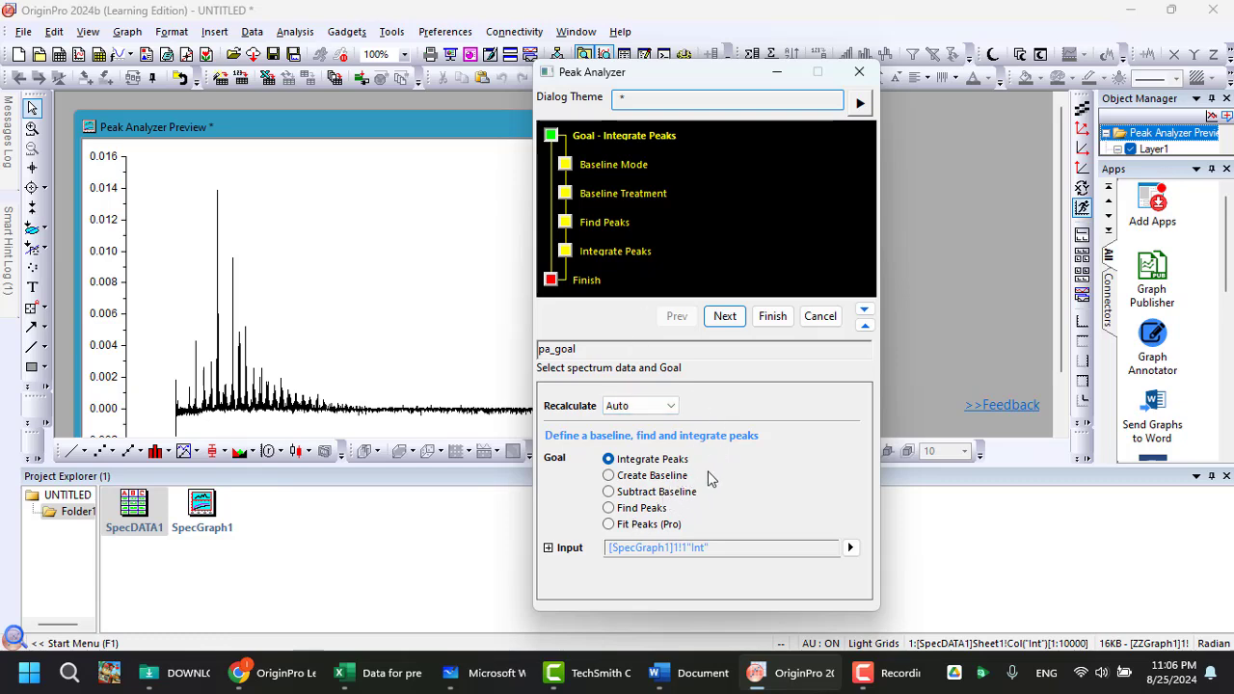
{"action": "left_click", "coordinate": [609, 508]}
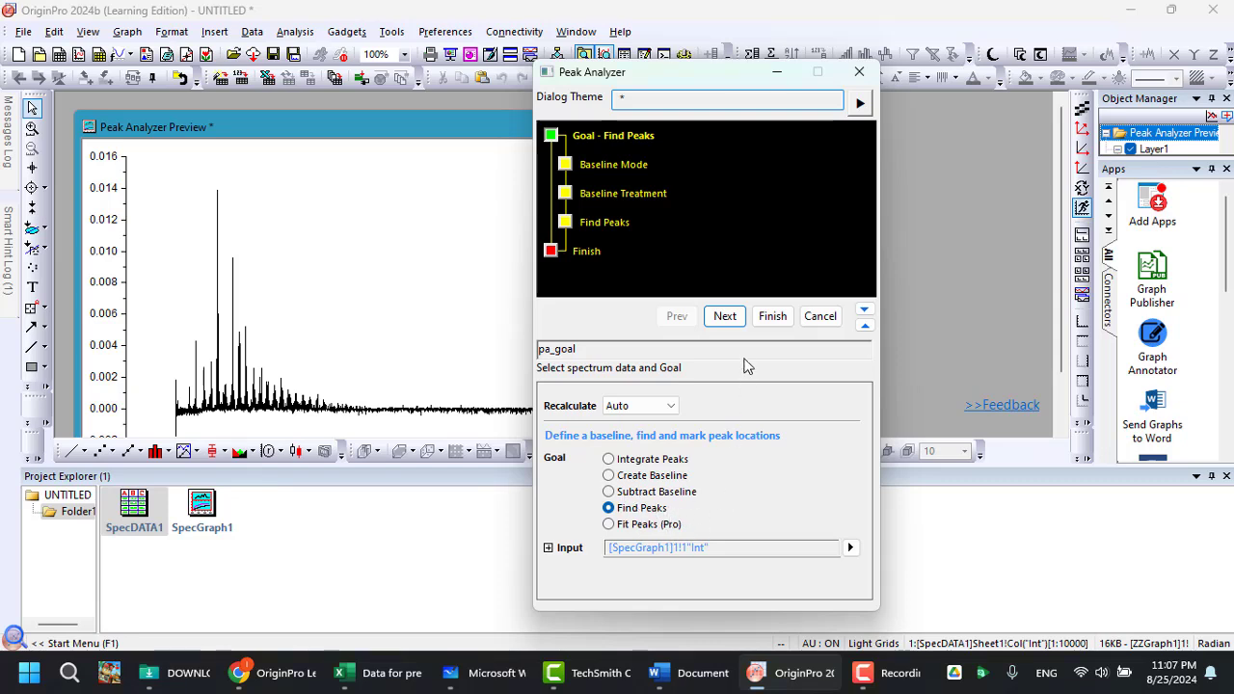
{"action": "left_click", "coordinate": [725, 318]}
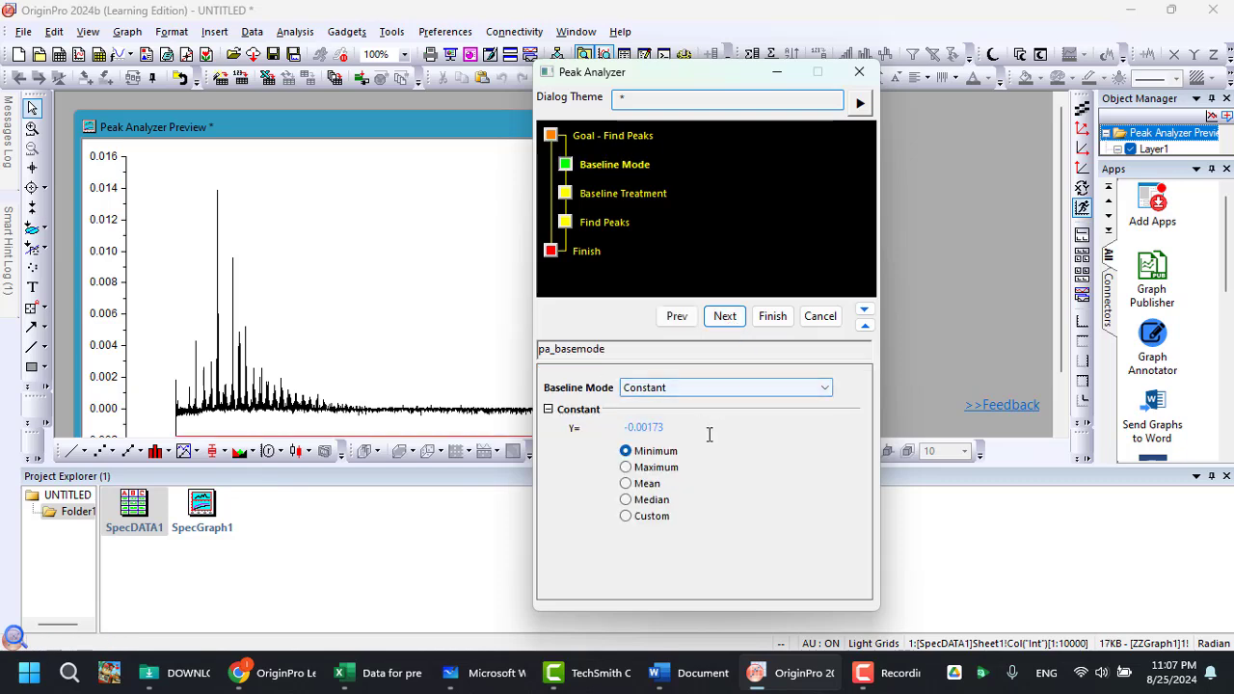
Accept the constant minimum baseline and the default peak-finding settings, and finish the peak analysis.
{"action": "left_click", "coordinate": [731, 324]}
{"action": "left_click", "coordinate": [727, 320]}
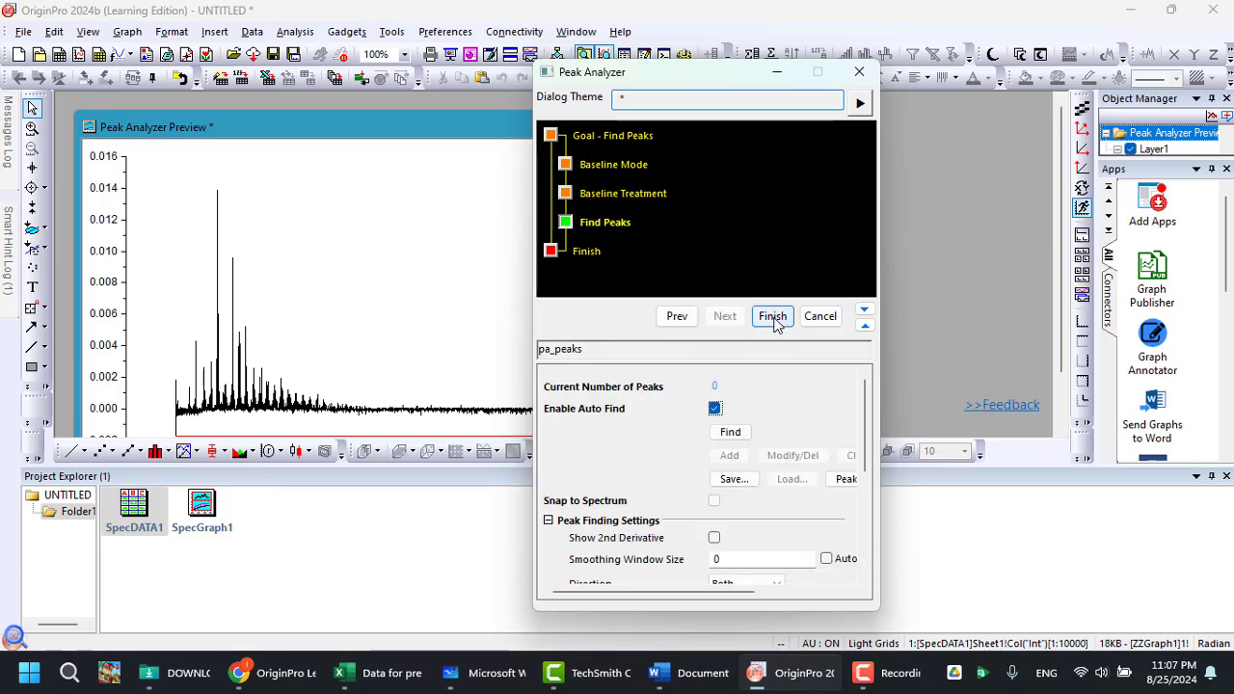
{"action": "scroll", "coordinate": [733, 487], "scroll_direction": "down", "scroll_amount": 5}
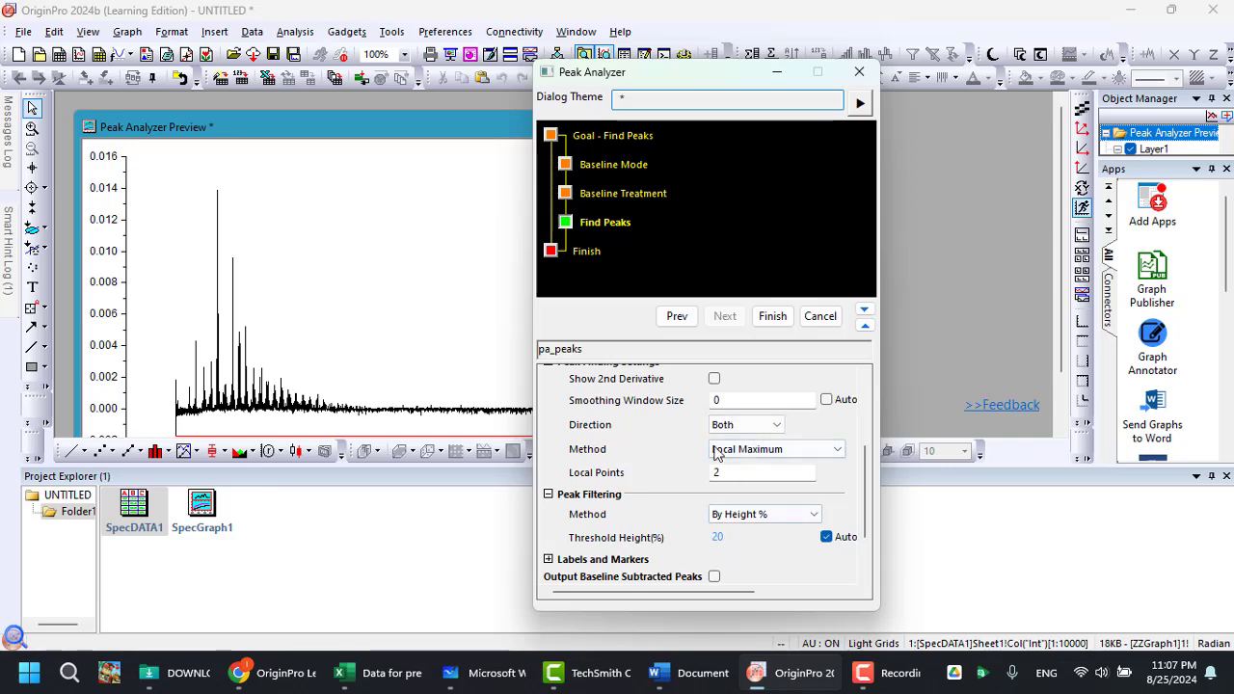
{"action": "scroll", "coordinate": [747, 473], "scroll_direction": "up", "scroll_amount": 3}
{"action": "left_click", "coordinate": [772, 317]}
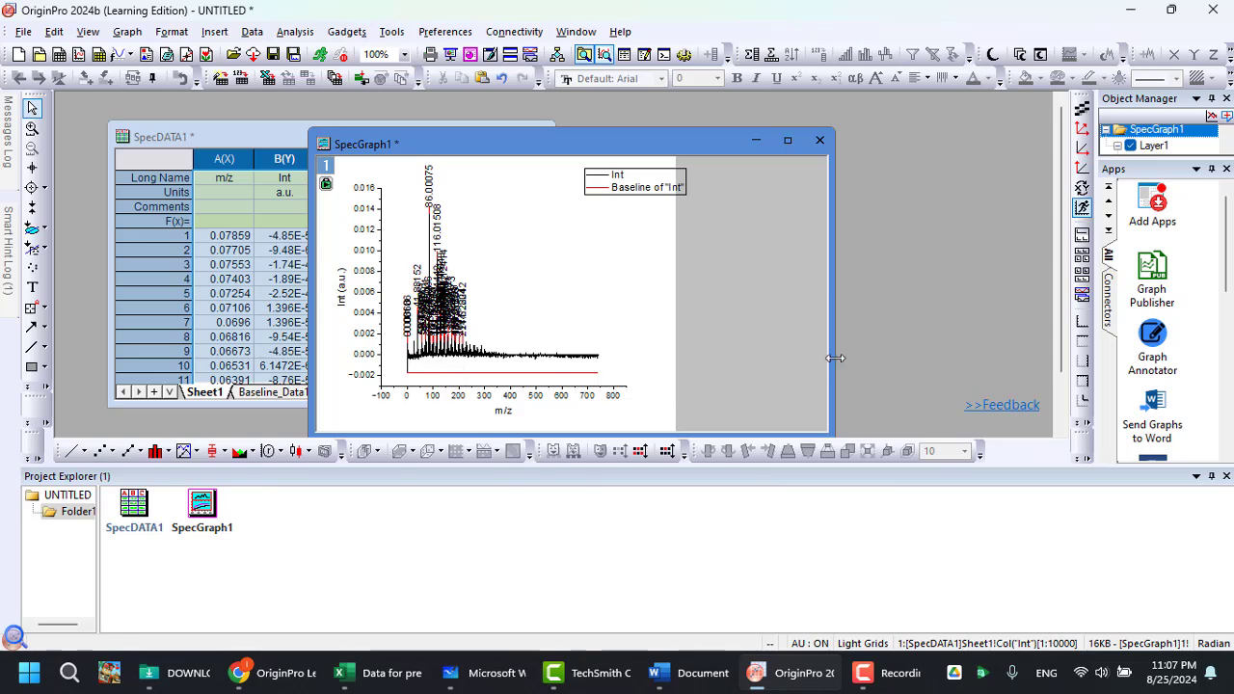
Widen and reposition the SpecGraph1 window, and maximize it to fill the workspace.
{"action": "left_click_drag", "start_coordinate": [835, 357], "coordinate": [992, 357]}
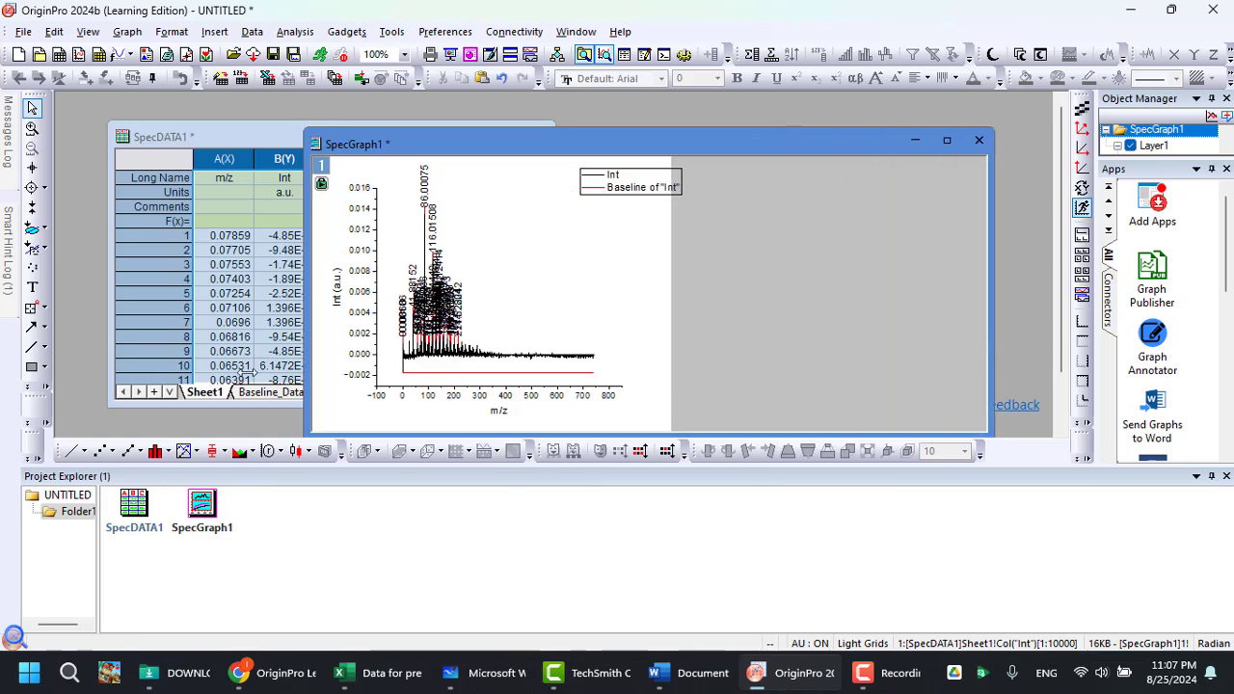
{"action": "left_click_drag", "start_coordinate": [312, 371], "coordinate": [226, 378]}
{"action": "left_click_drag", "start_coordinate": [379, 151], "coordinate": [457, 168]}
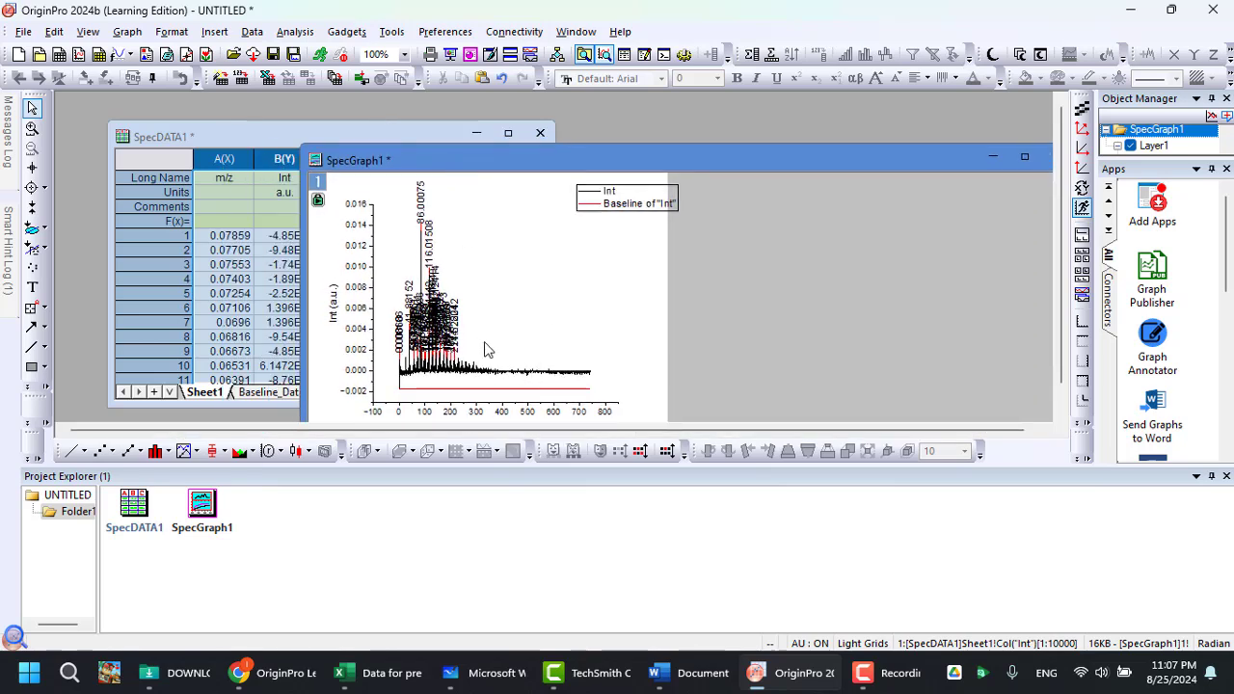
{"action": "double_click", "coordinate": [500, 163]}
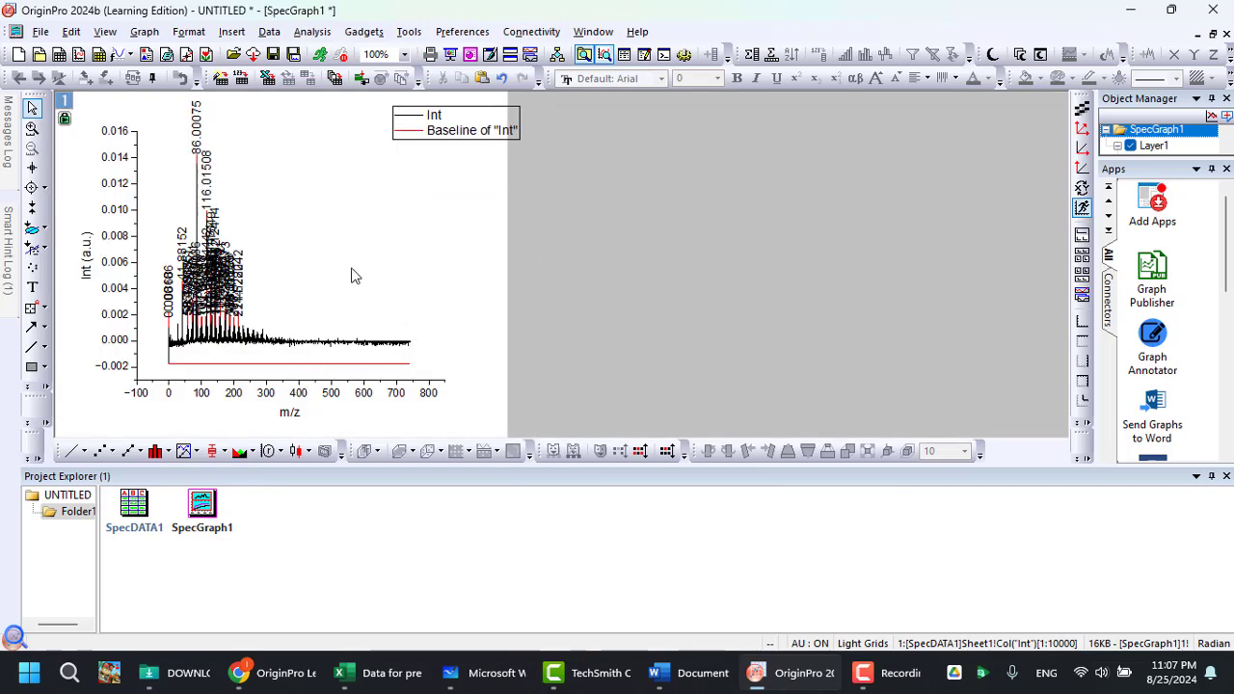
Set the graph's X axis scale to run from 0 to 400.
{"action": "double_click", "coordinate": [300, 394]}
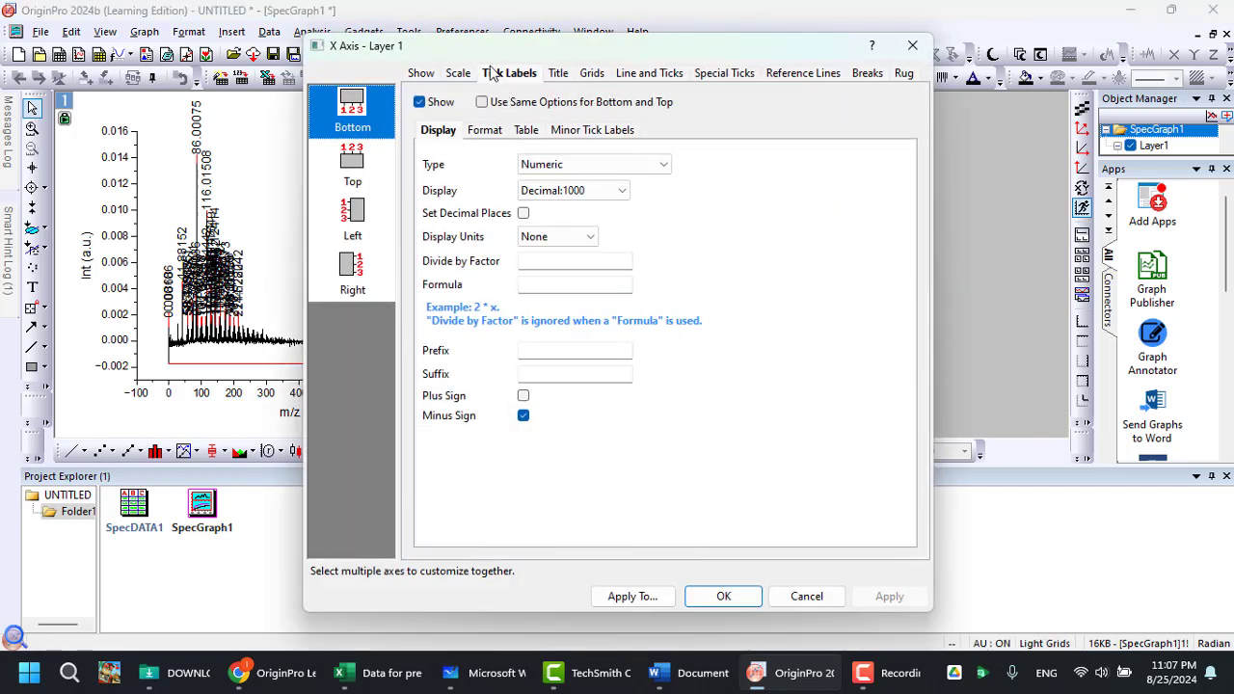
{"action": "left_click", "coordinate": [458, 74]}
{"action": "left_click_drag", "start_coordinate": [421, 53], "coordinate": [572, 56]}
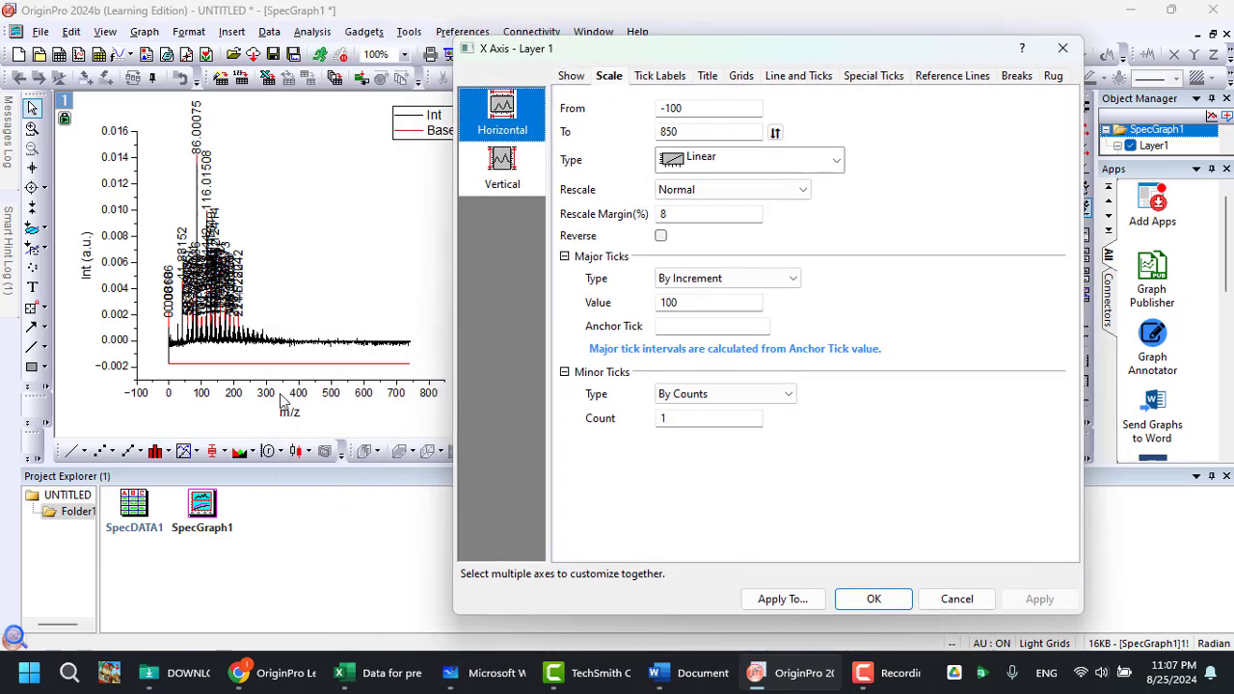
{"action": "left_click_drag", "start_coordinate": [736, 109], "coordinate": [660, 109]}
{"action": "type", "text": "0"}
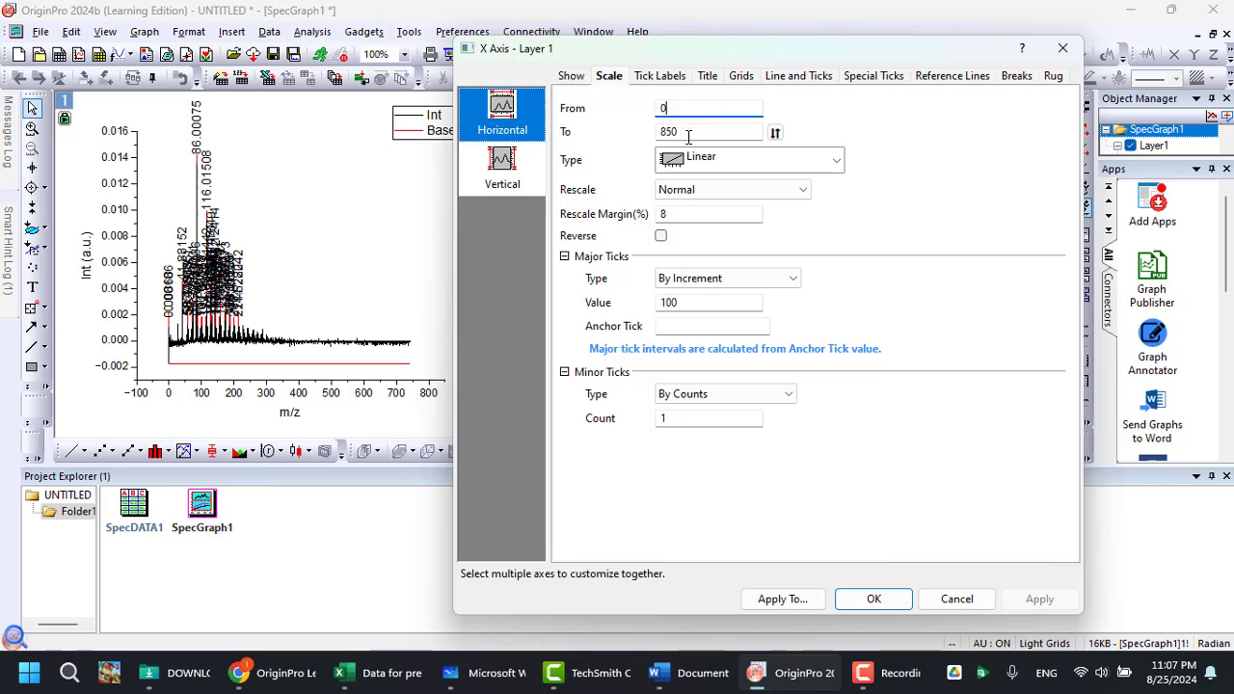
{"action": "key", "text": "Tab"}
{"action": "type", "text": "40"}
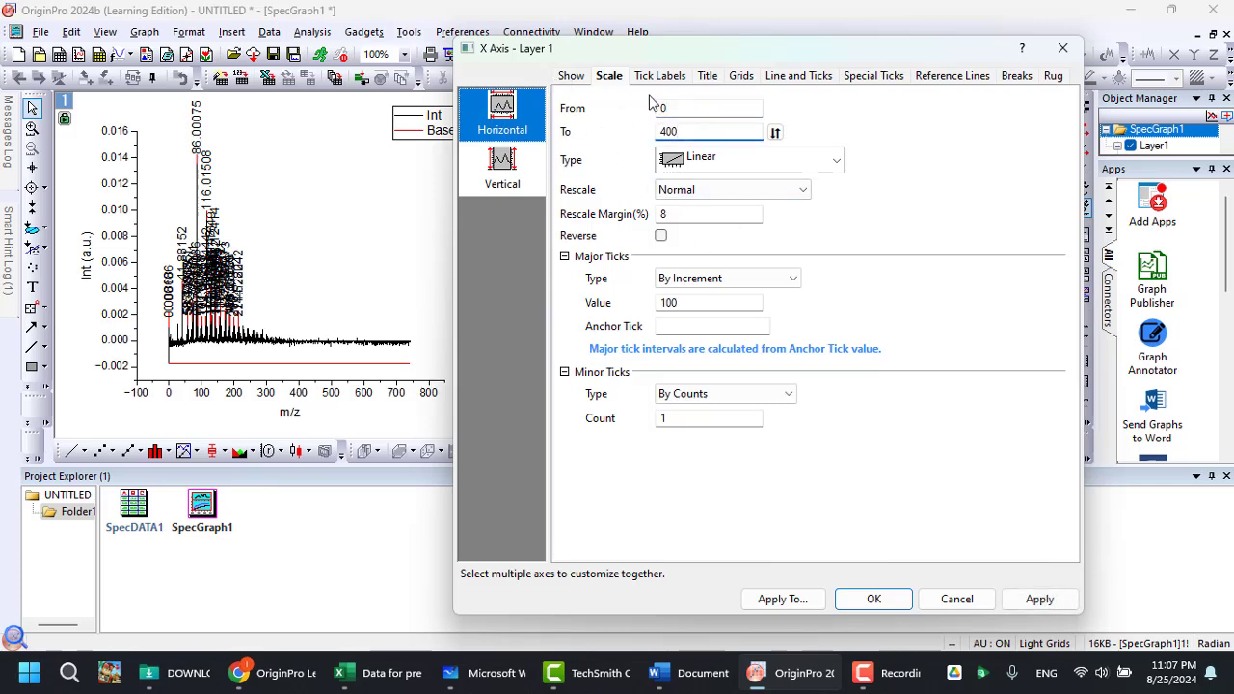
{"action": "left_click", "coordinate": [874, 600]}
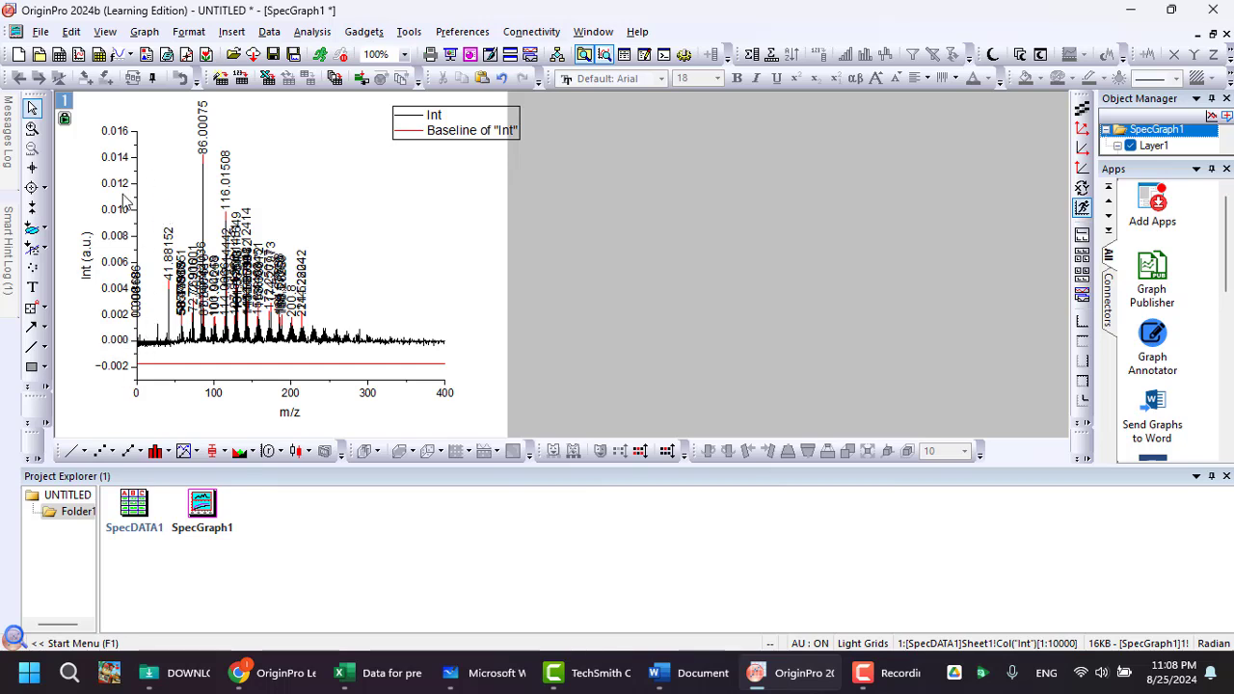
Set the upper limit of the graph's Y axis scale to 0.02 and apply it.
{"action": "double_click", "coordinate": [116, 368]}
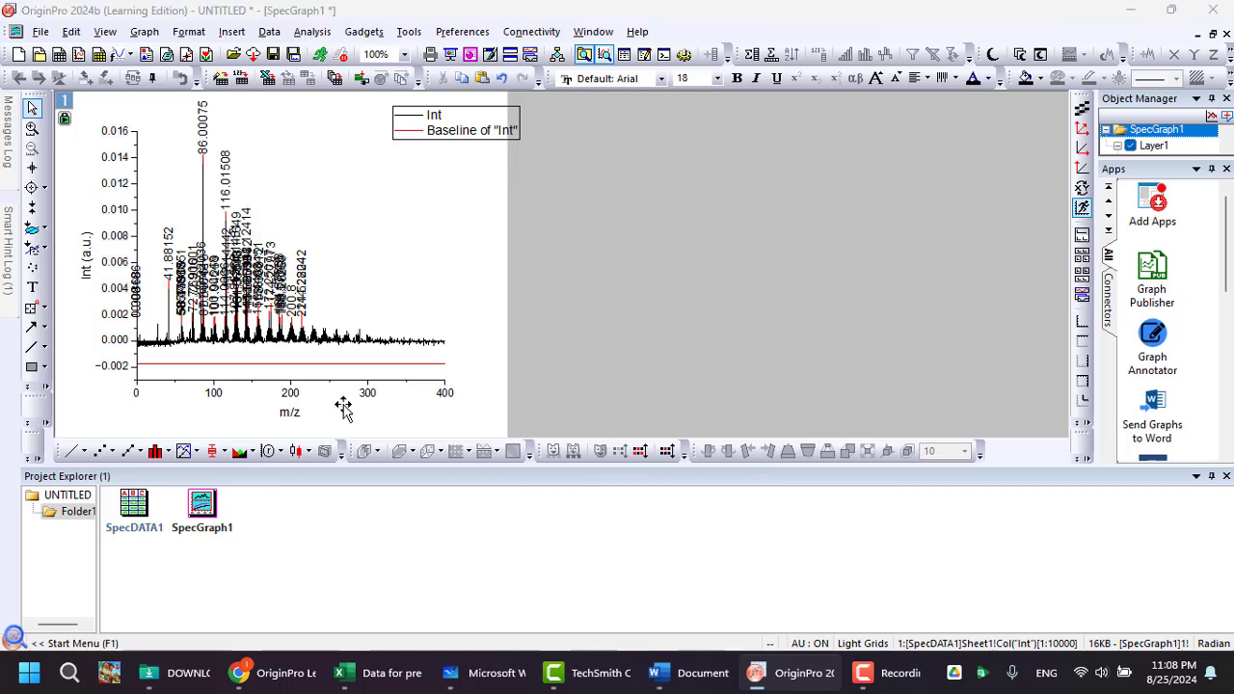
{"action": "key", "text": "Down"}
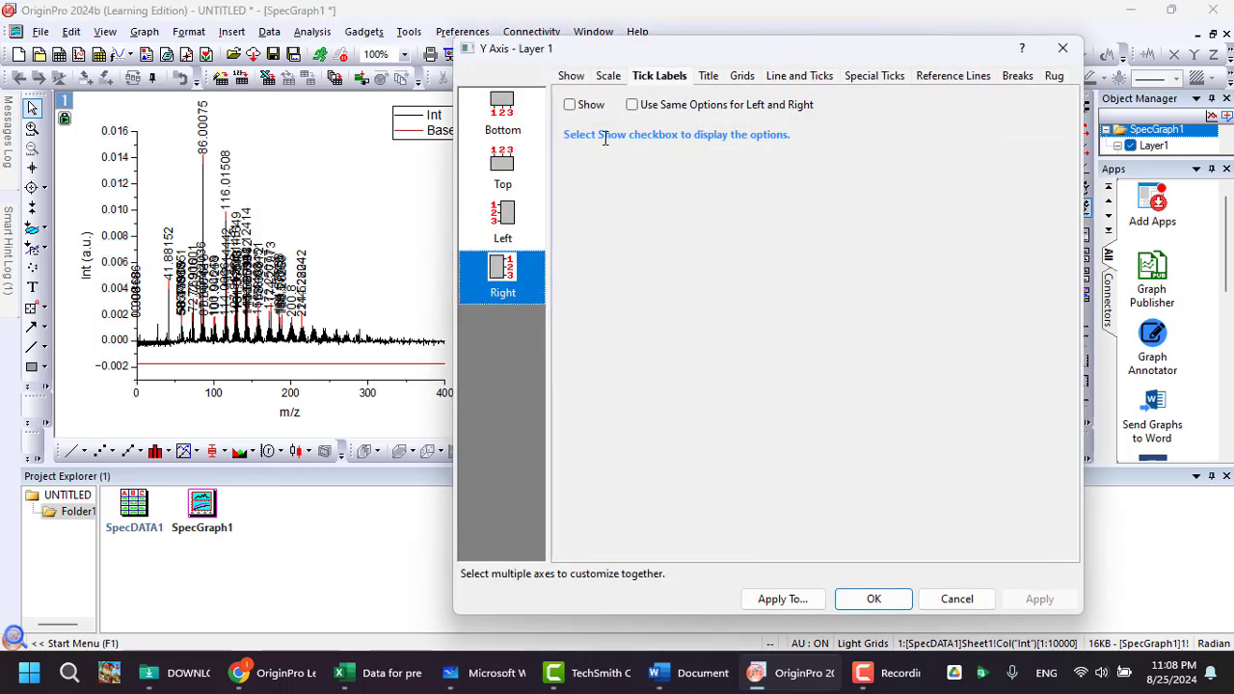
{"action": "left_click", "coordinate": [521, 230]}
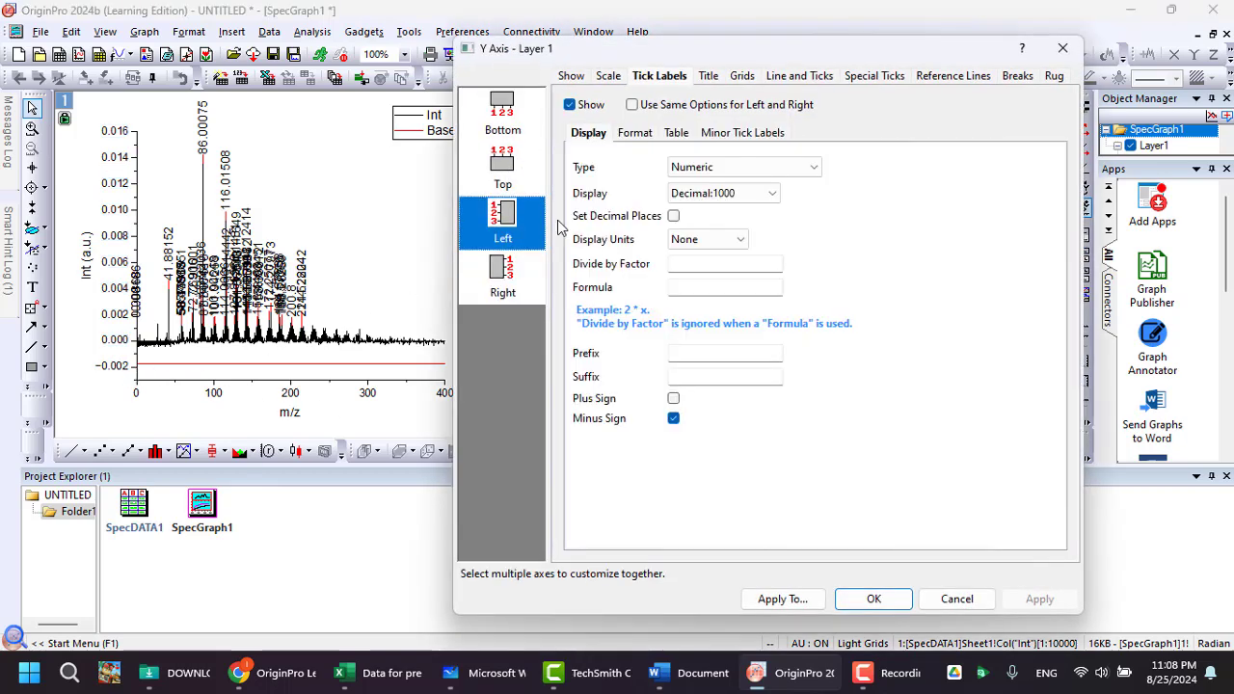
{"action": "left_click", "coordinate": [615, 79]}
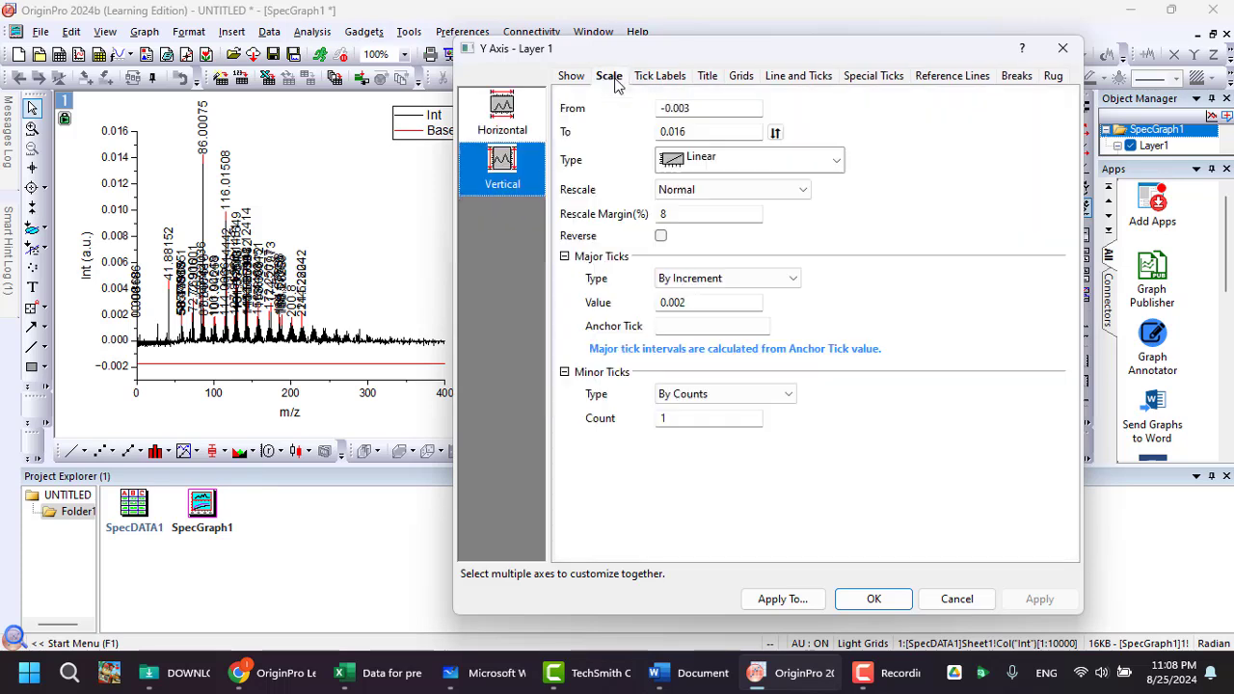
{"action": "left_click", "coordinate": [717, 110]}
{"action": "double_click", "coordinate": [714, 110]}
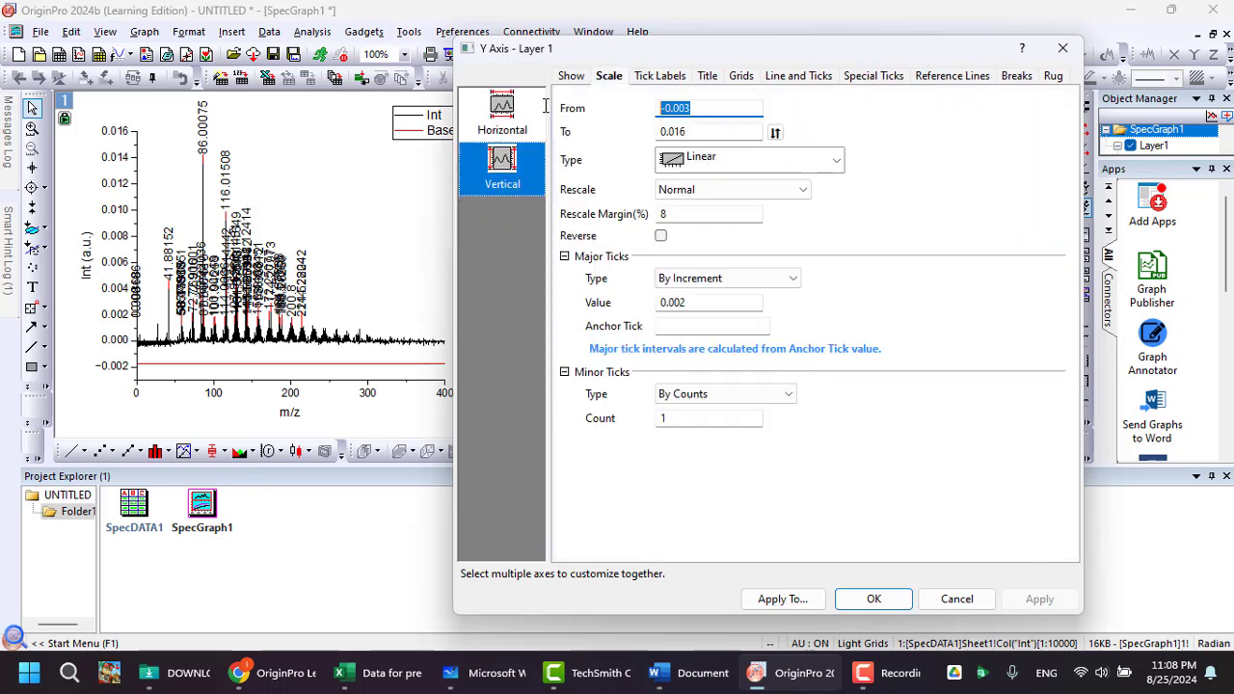
{"action": "double_click", "coordinate": [721, 131]}
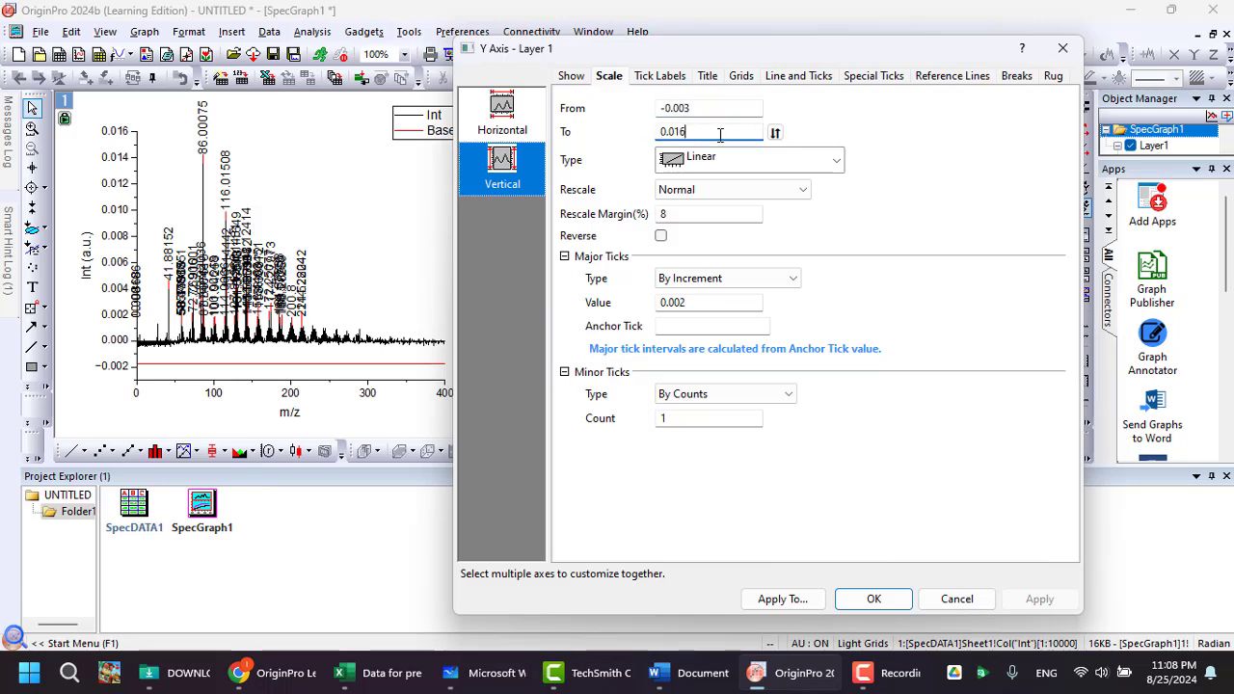
{"action": "type", "text": "00"}
{"action": "left_click_drag", "start_coordinate": [703, 133], "coordinate": [598, 120]}
{"action": "type", "text": "0.02"}
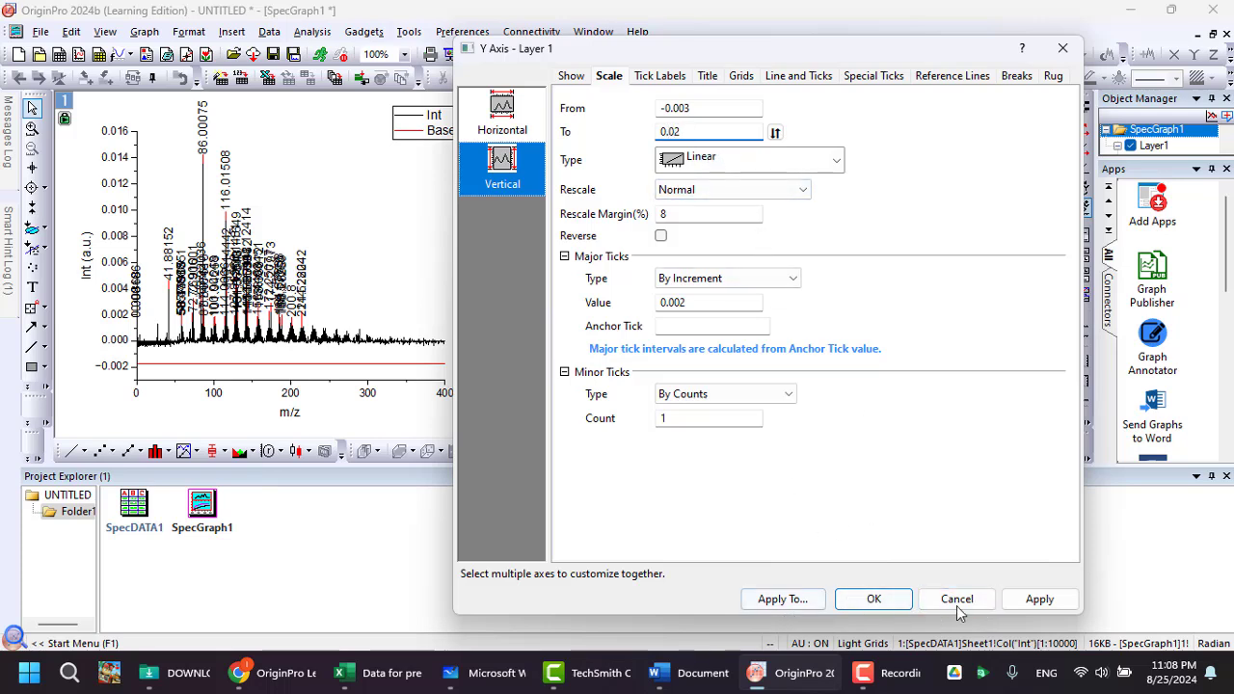
{"action": "left_click", "coordinate": [1025, 601]}
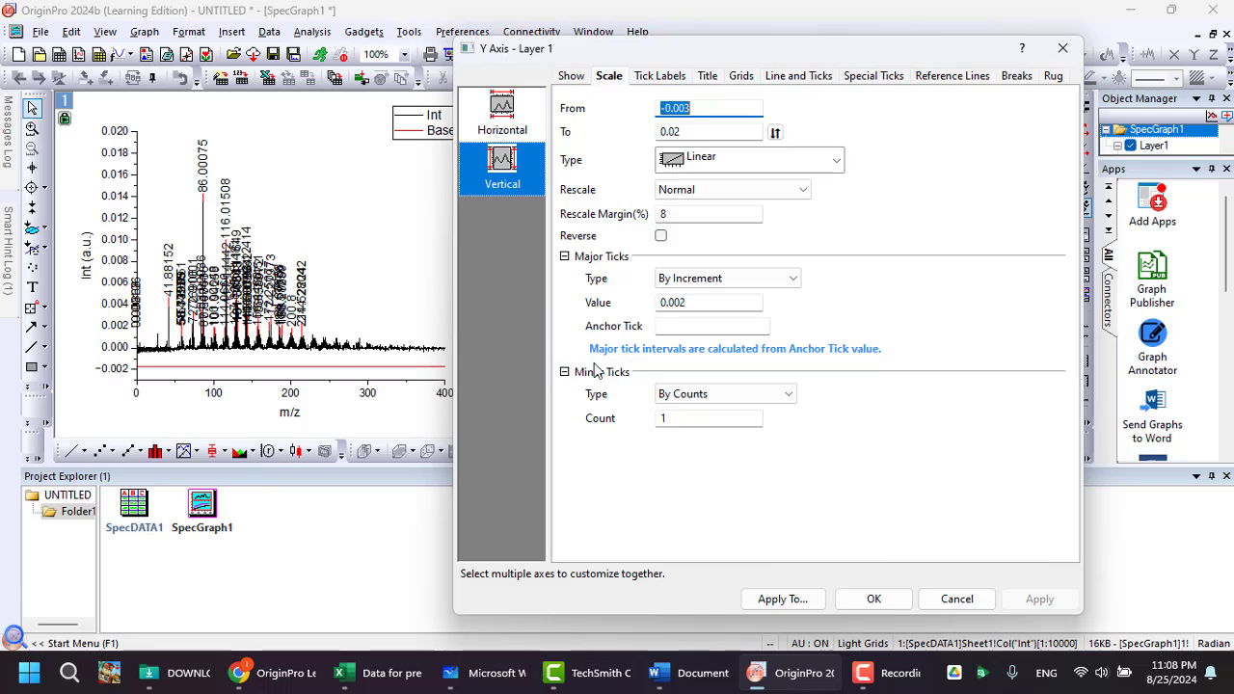
Set the Y axis major tick increment to 0.005, apply it and close the axis settings.
{"action": "left_click", "coordinate": [714, 301]}
{"action": "key", "text": "BackSpace"}
{"action": "type", "text": "5"}
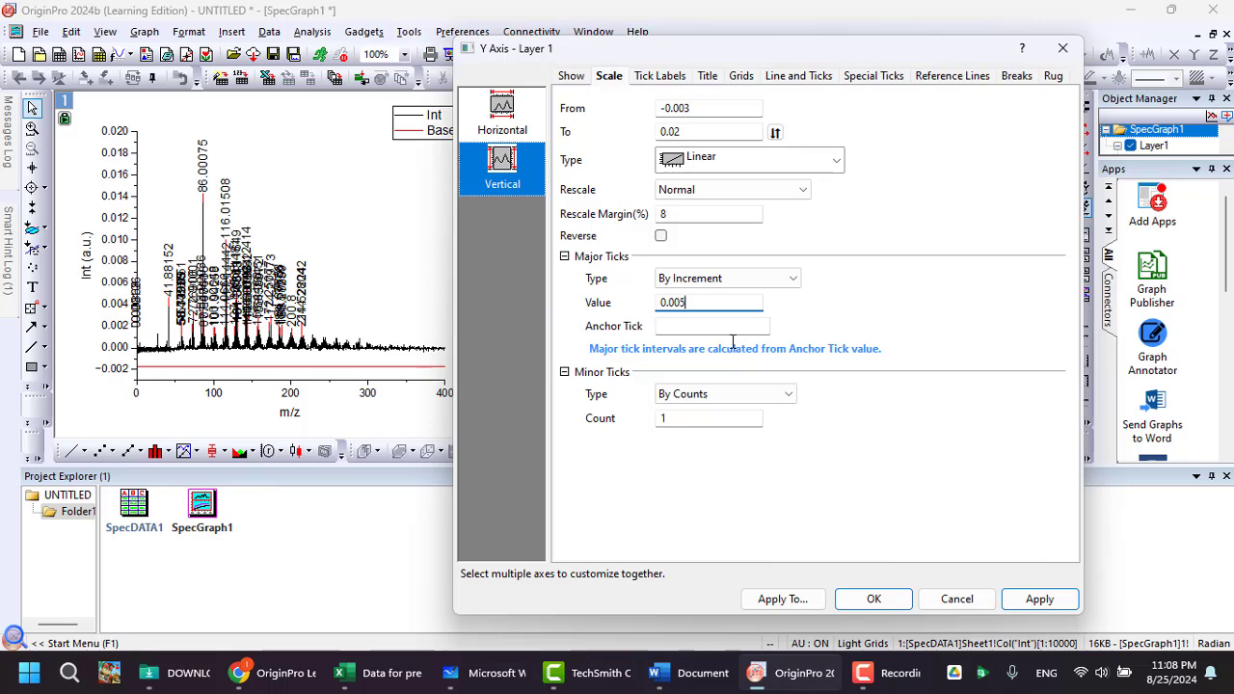
{"action": "left_click", "coordinate": [1032, 605]}
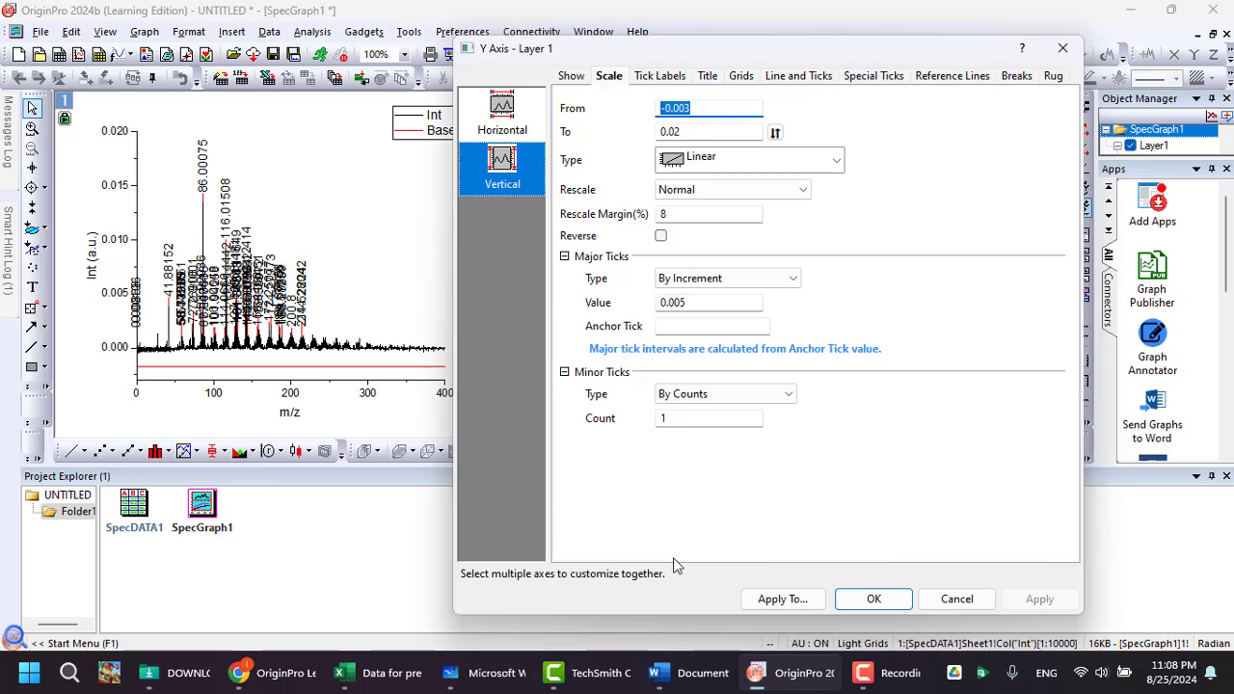
{"action": "left_click", "coordinate": [868, 600]}
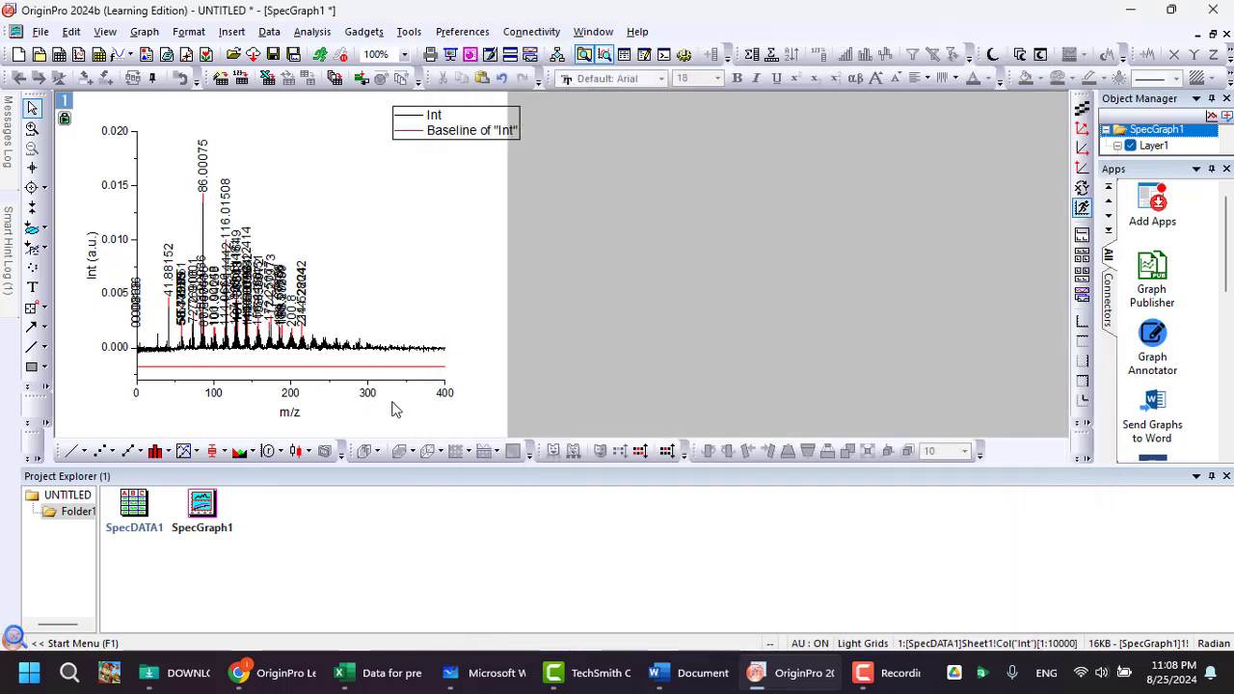
Delete the legend listing Int and the baseline from the graph.
{"action": "left_click", "coordinate": [476, 138]}
{"action": "left_click_drag", "start_coordinate": [477, 138], "coordinate": [376, 190]}
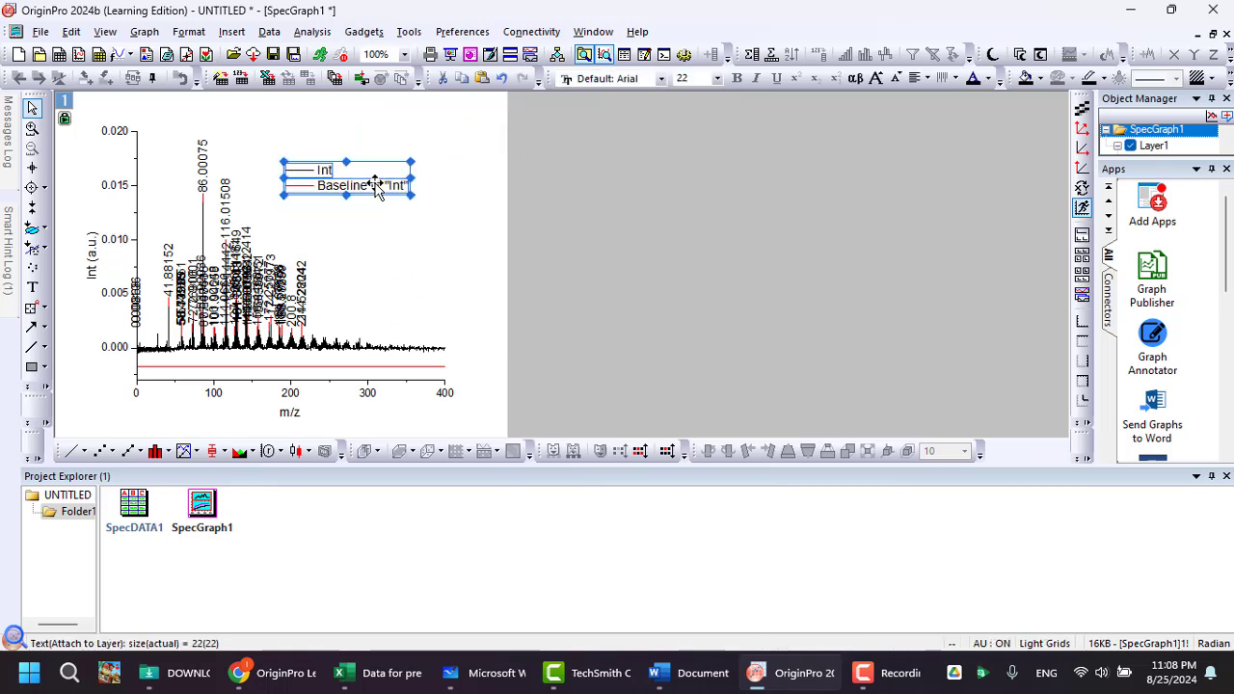
{"action": "left_click", "coordinate": [398, 208]}
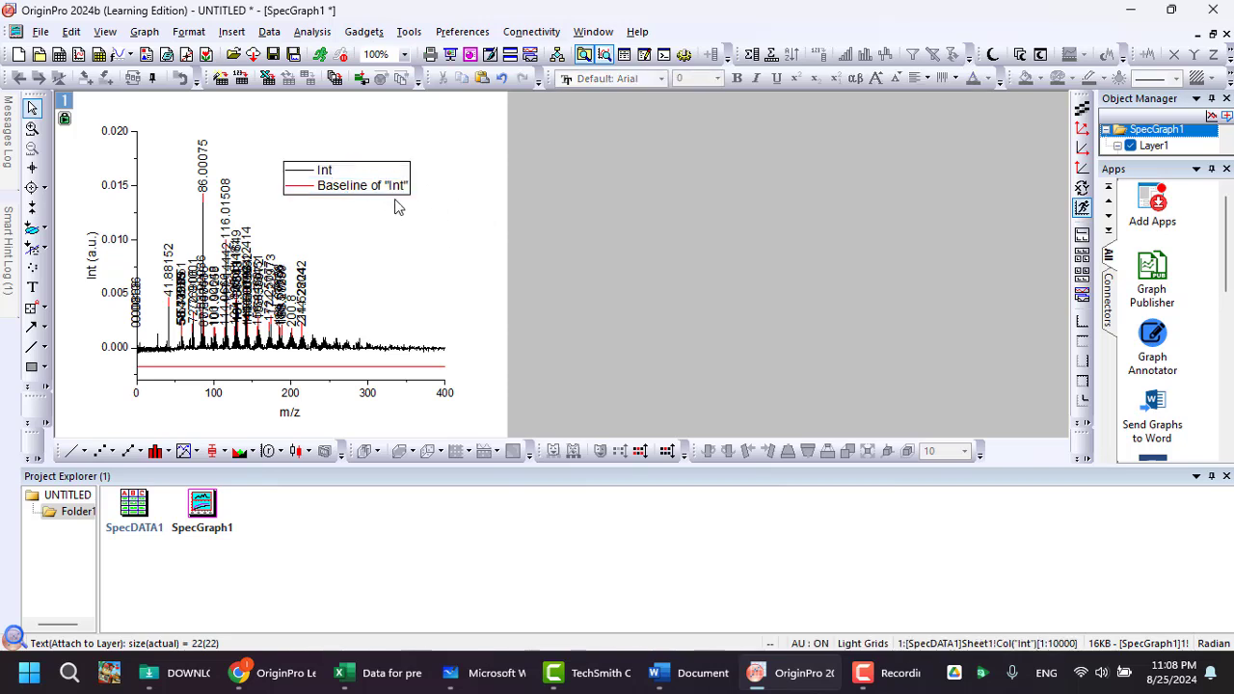
{"action": "left_click", "coordinate": [370, 190]}
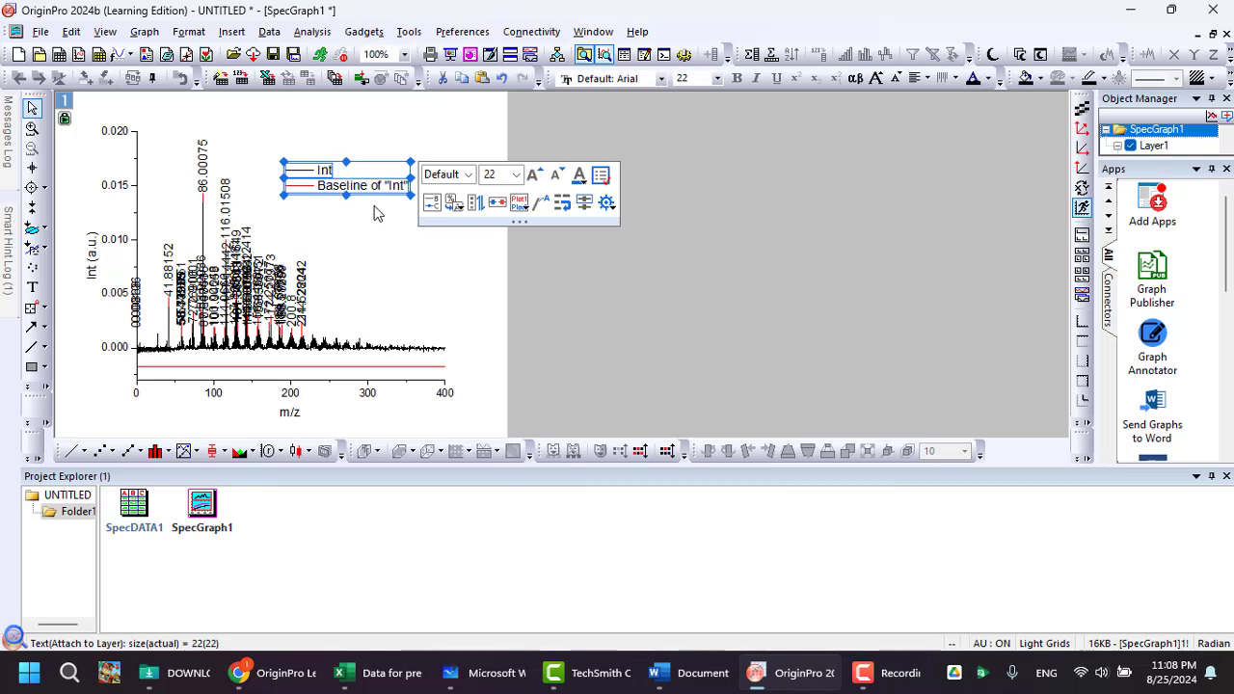
{"action": "key", "text": "Delete"}
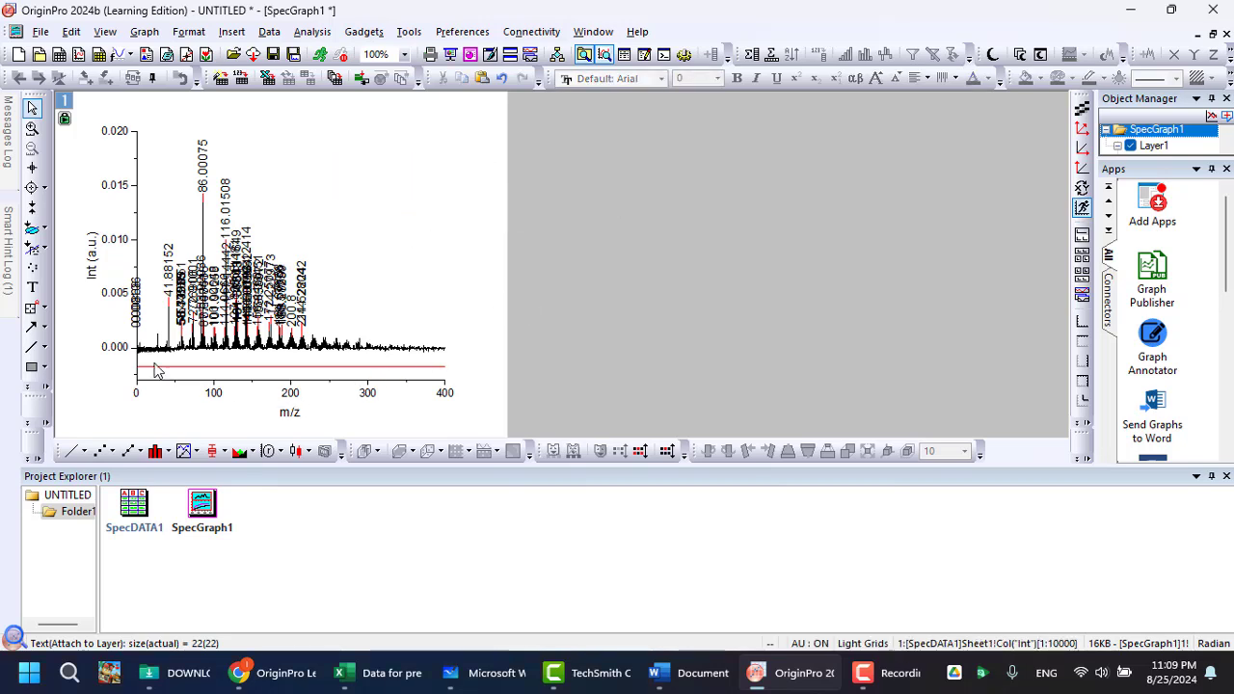
{"action": "double_click", "coordinate": [91, 275]}
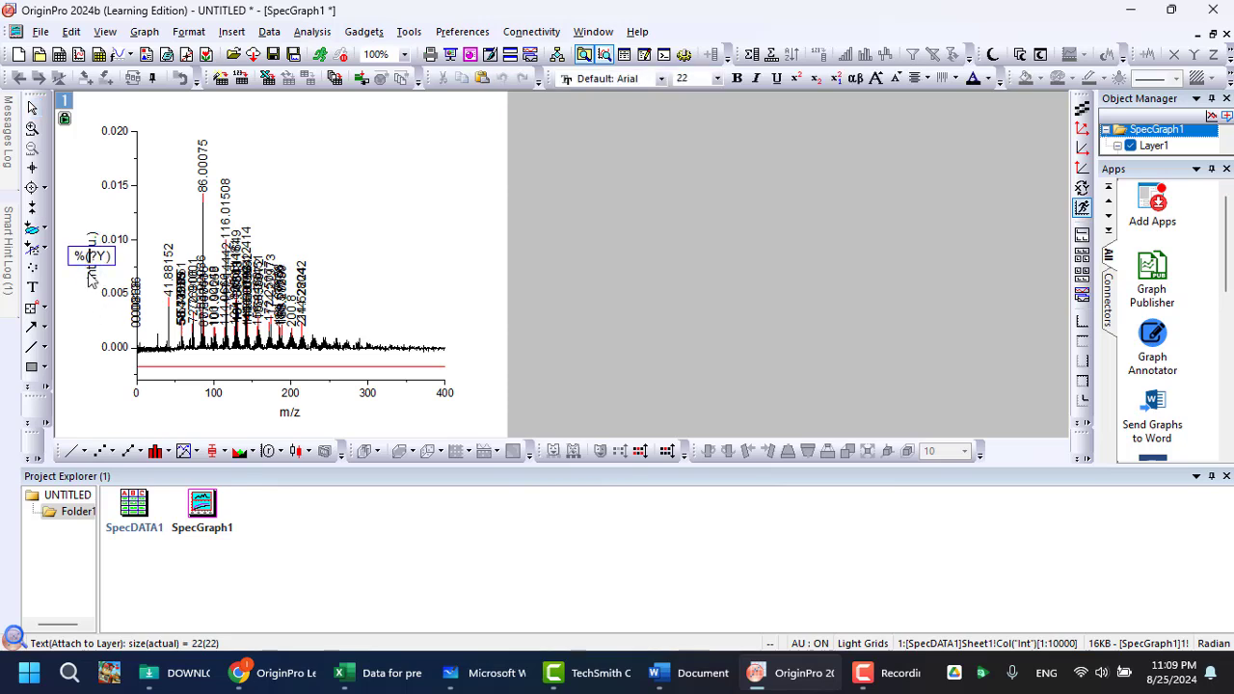
{"action": "left_click", "coordinate": [81, 280]}
{"action": "double_click", "coordinate": [95, 275]}
{"action": "left_click_drag", "start_coordinate": [107, 257], "coordinate": [49, 266]}
{"action": "left_click", "coordinate": [69, 297]}
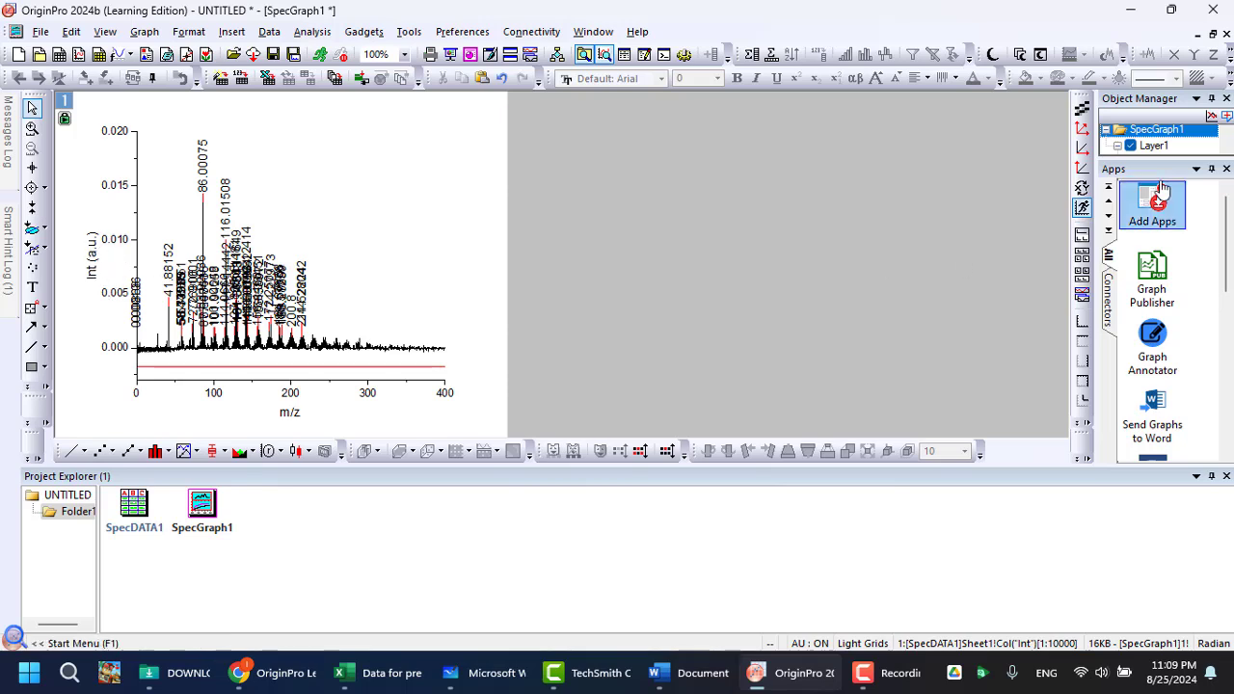
Restore the maximized graph window and move it aside to uncover the SpecDATA1 worksheet.
{"action": "left_click", "coordinate": [1213, 36]}
{"action": "left_click_drag", "start_coordinate": [542, 160], "coordinate": [617, 139]}
{"action": "left_click", "coordinate": [320, 262]}
{"action": "left_click", "coordinate": [567, 425]}
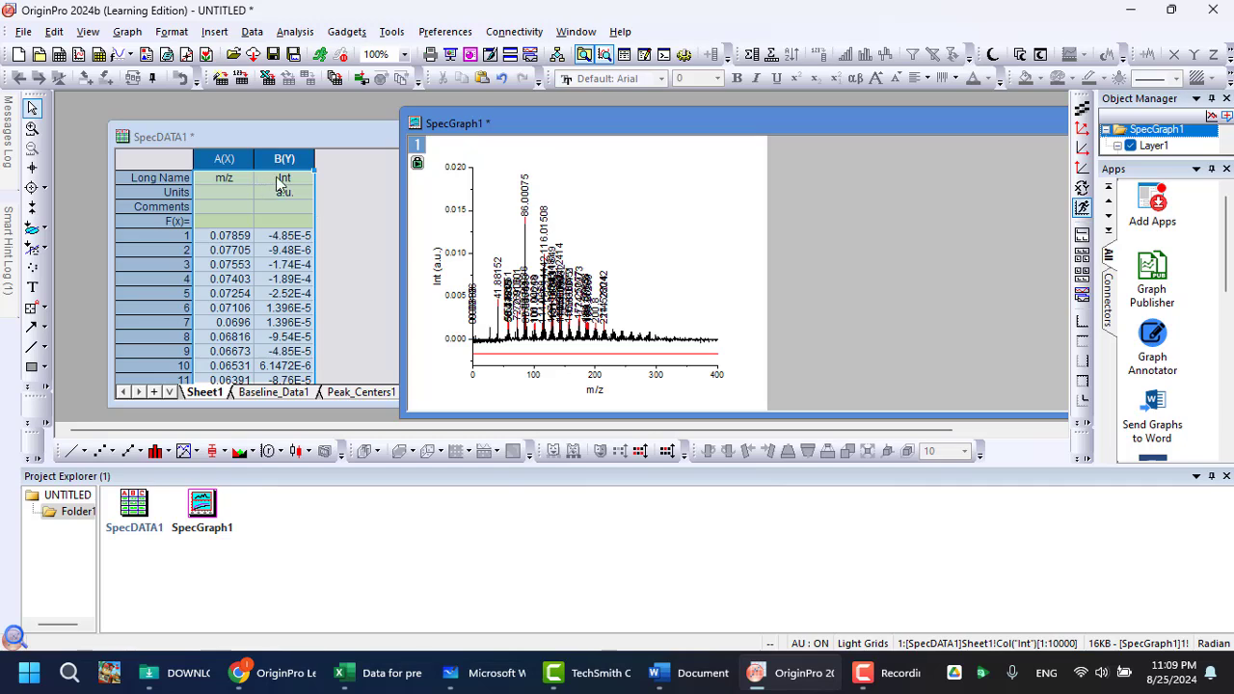
Change the long name of worksheet column A(X) to M/Z.
{"action": "left_click", "coordinate": [245, 180]}
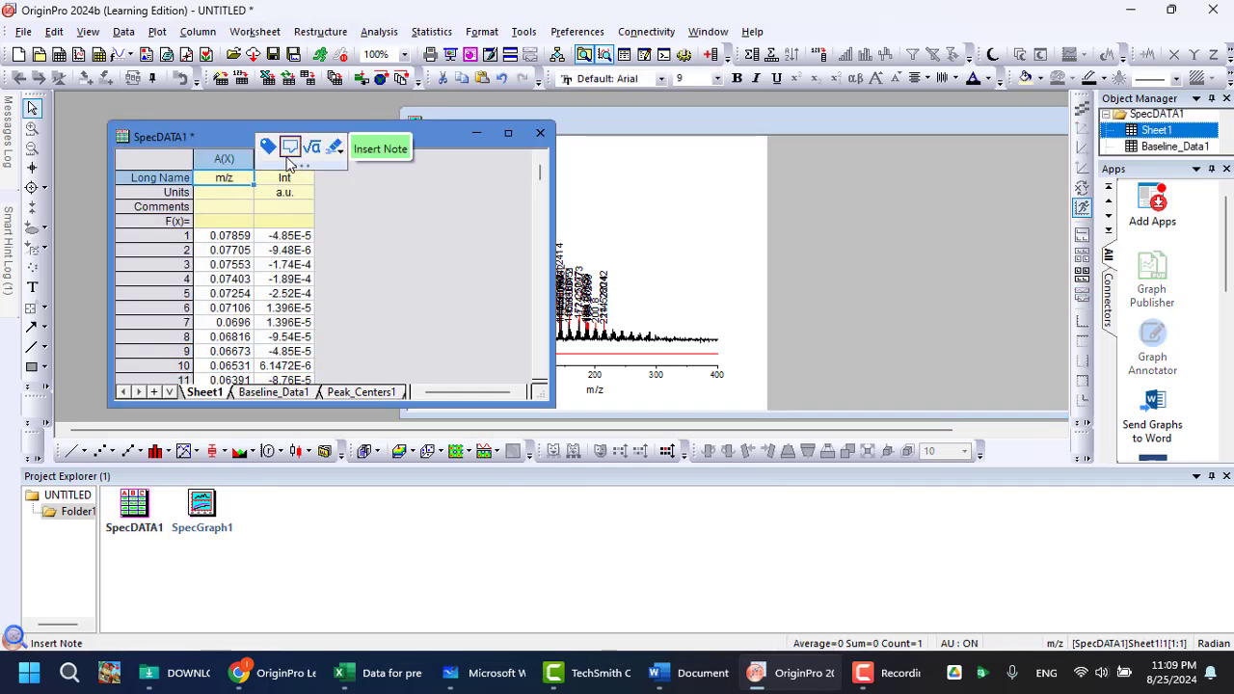
{"action": "type", "text": "M"}
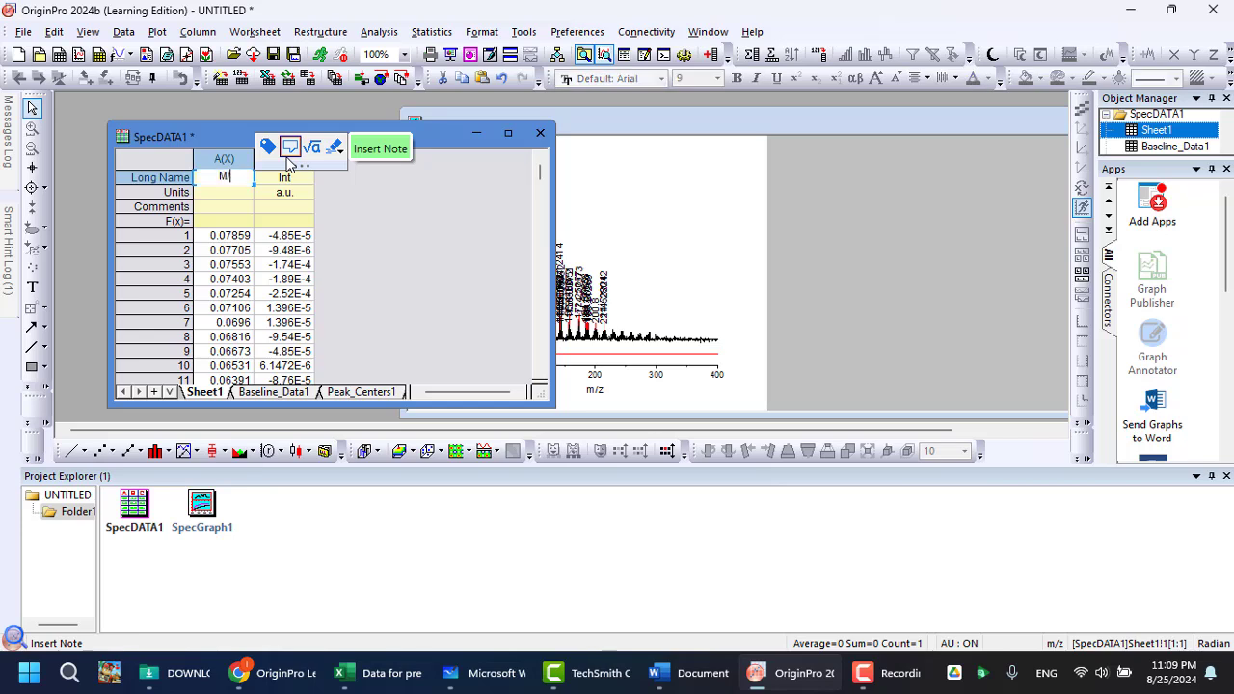
{"action": "type", "text": "/Z"}
{"action": "left_click", "coordinate": [750, 336]}
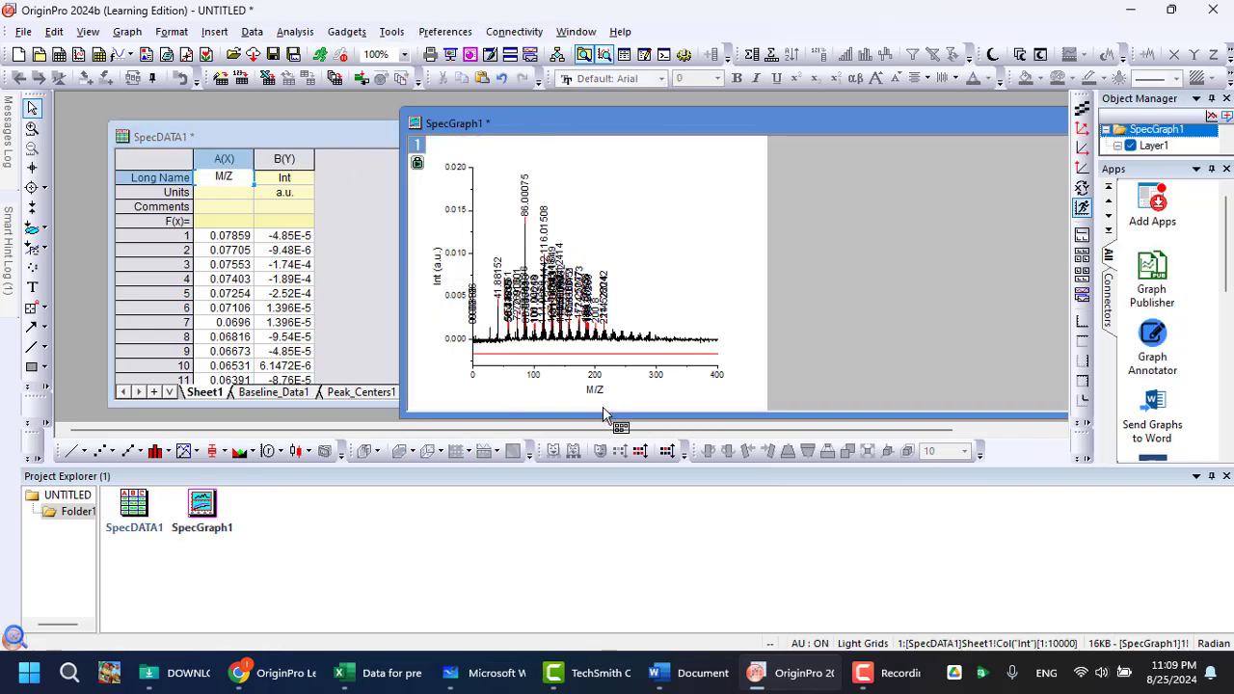
Set the long name of worksheet column A(X) back to lowercase m/z.
{"action": "left_click", "coordinate": [239, 180]}
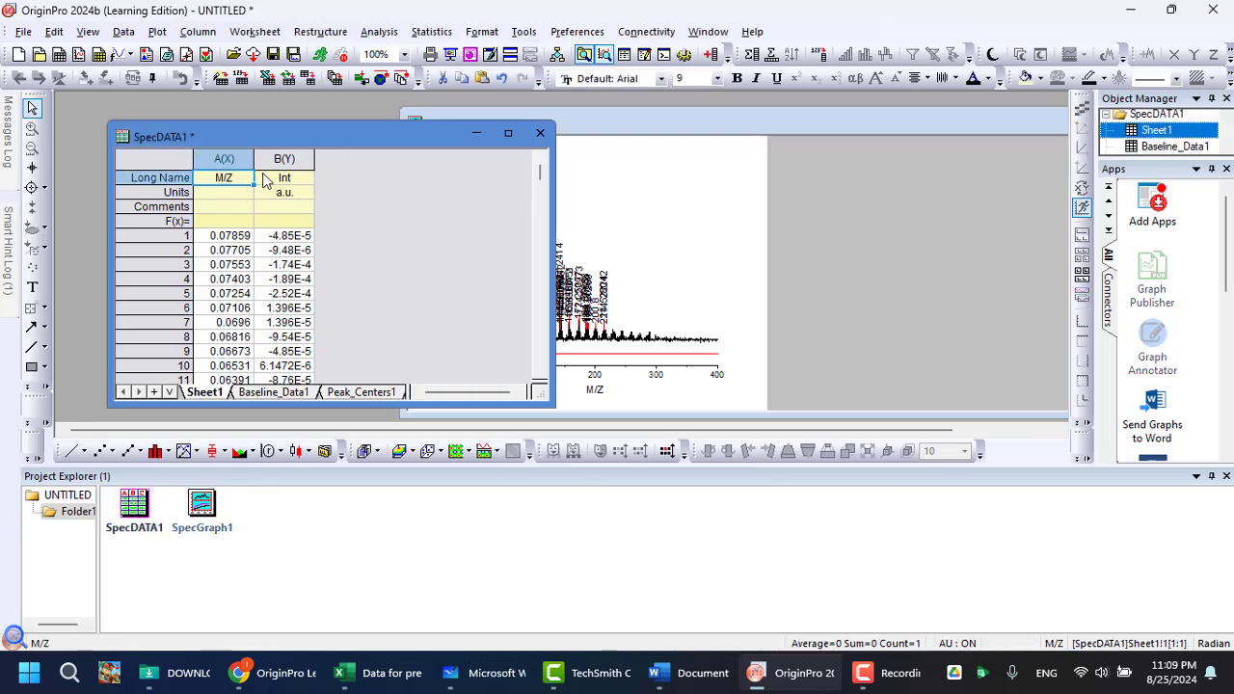
{"action": "type", "text": "m/z"}
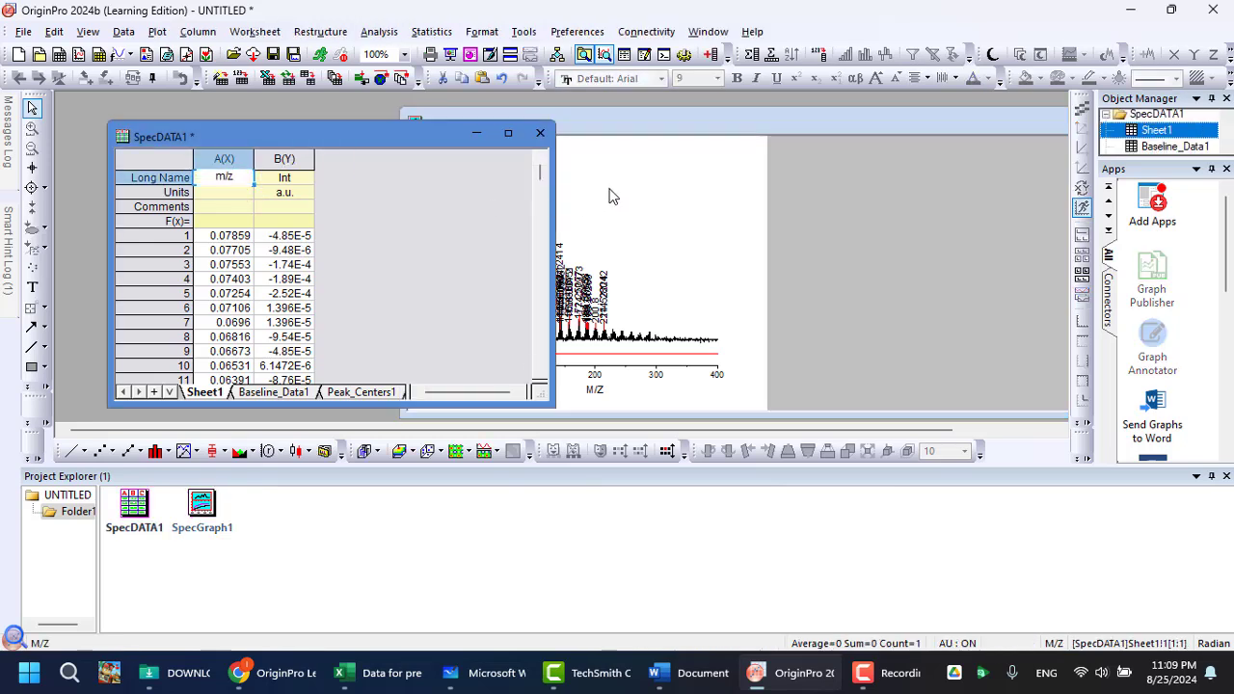
{"action": "left_click", "coordinate": [781, 188]}
Maximize the SpecGraph1 window, restore it over the worksheet and extend its upper edge upward.
{"action": "double_click", "coordinate": [628, 126]}
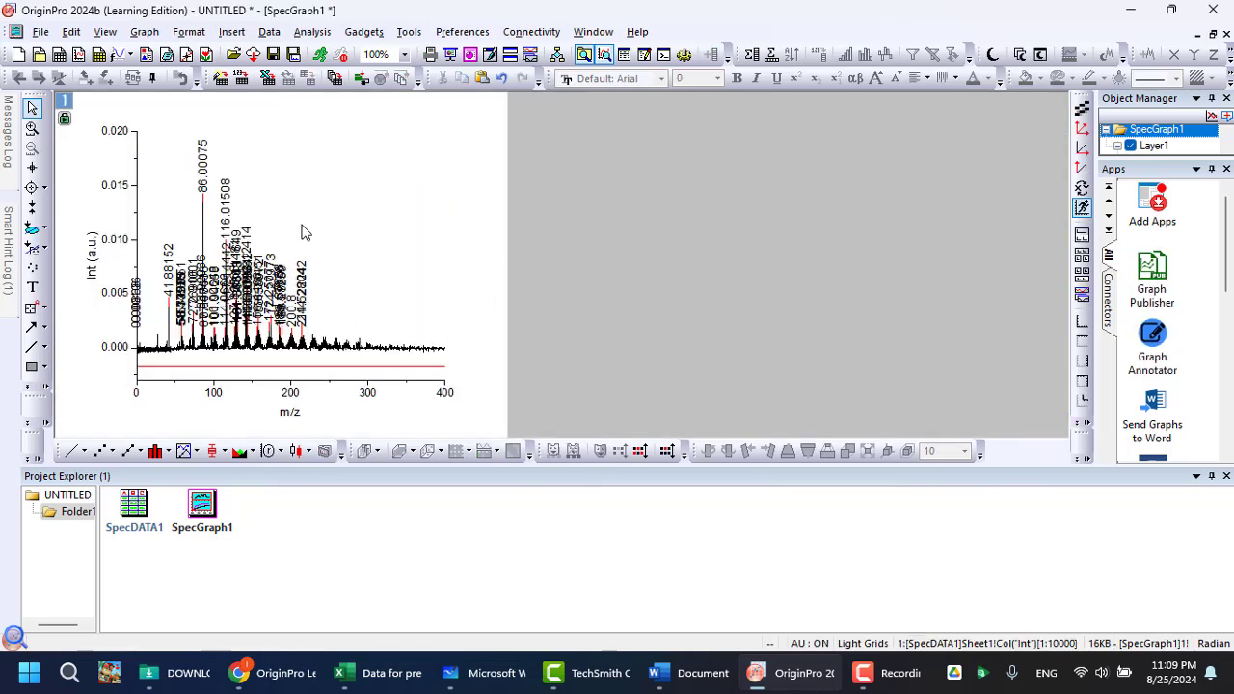
{"action": "left_click", "coordinate": [380, 275]}
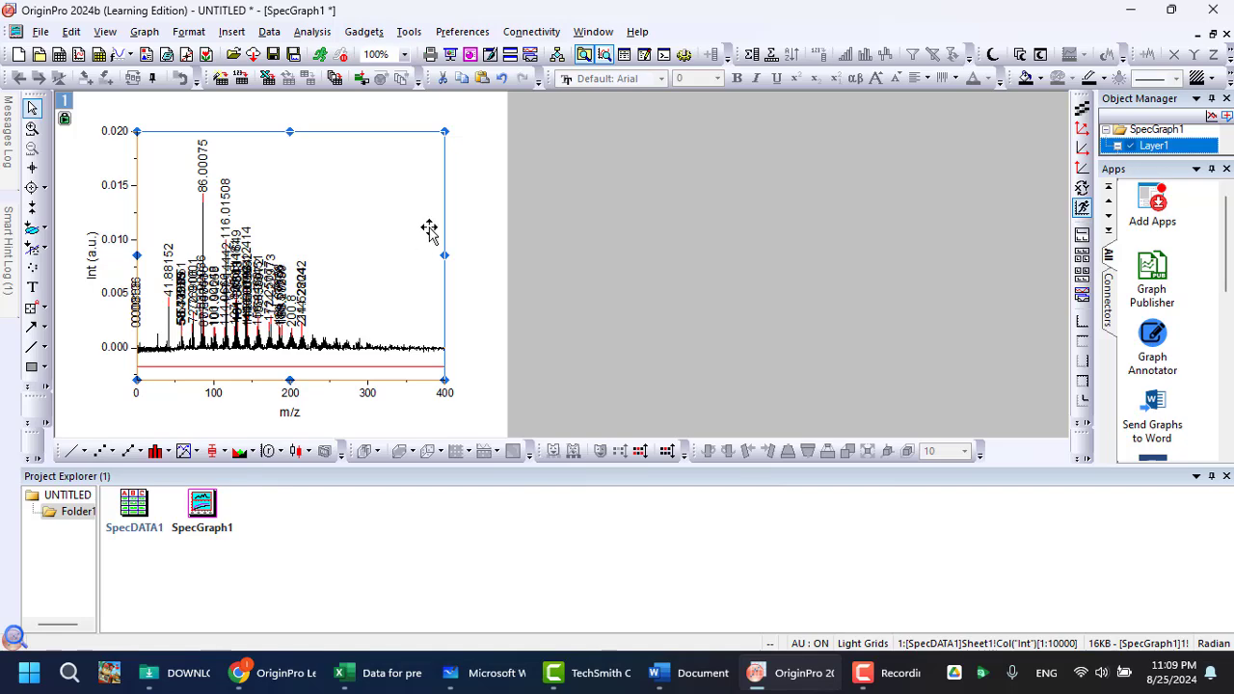
{"action": "left_click", "coordinate": [490, 218]}
{"action": "left_click", "coordinate": [403, 216]}
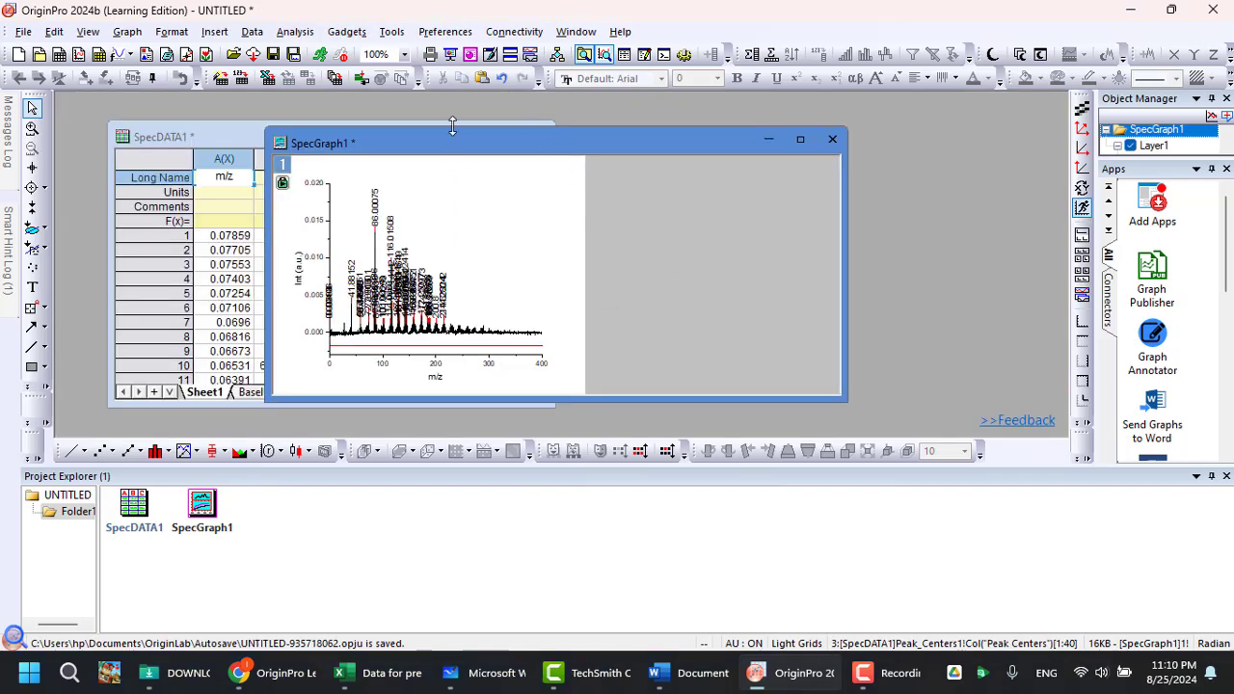
{"action": "left_click_drag", "start_coordinate": [452, 127], "coordinate": [457, 91]}
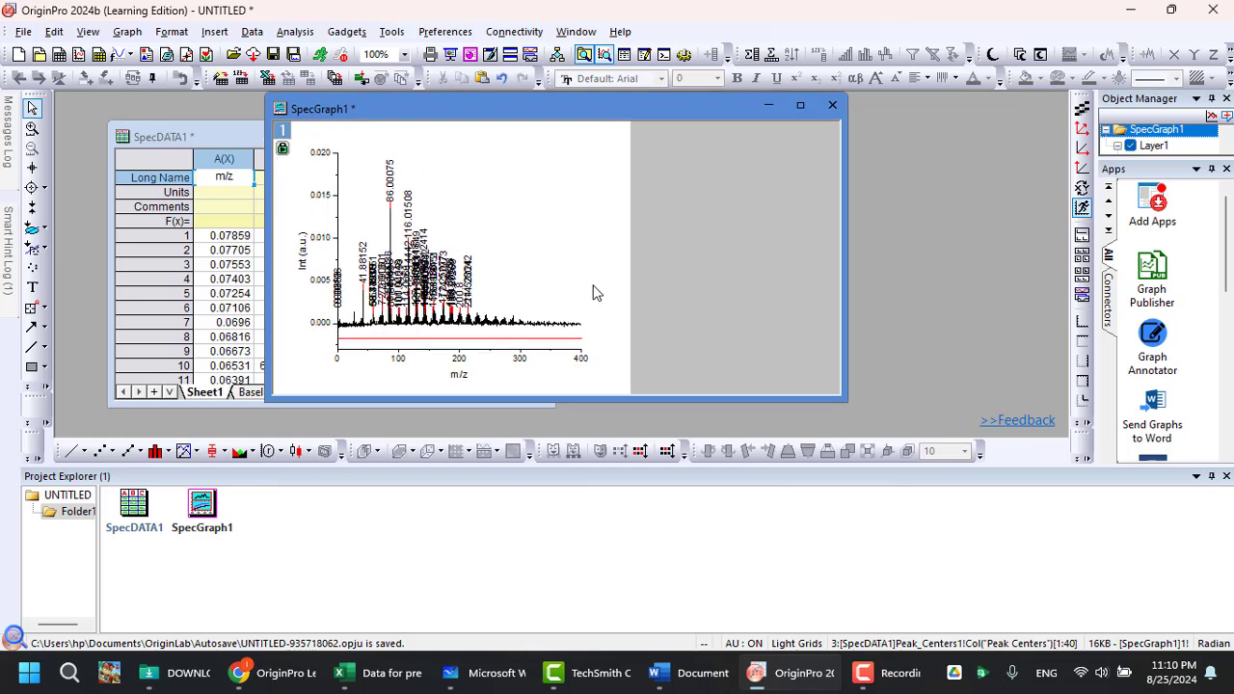
Add a frame around the graph layer, and resize the SpecGraph1 window from its left edge and lower-left corner.
{"action": "left_click", "coordinate": [511, 229]}
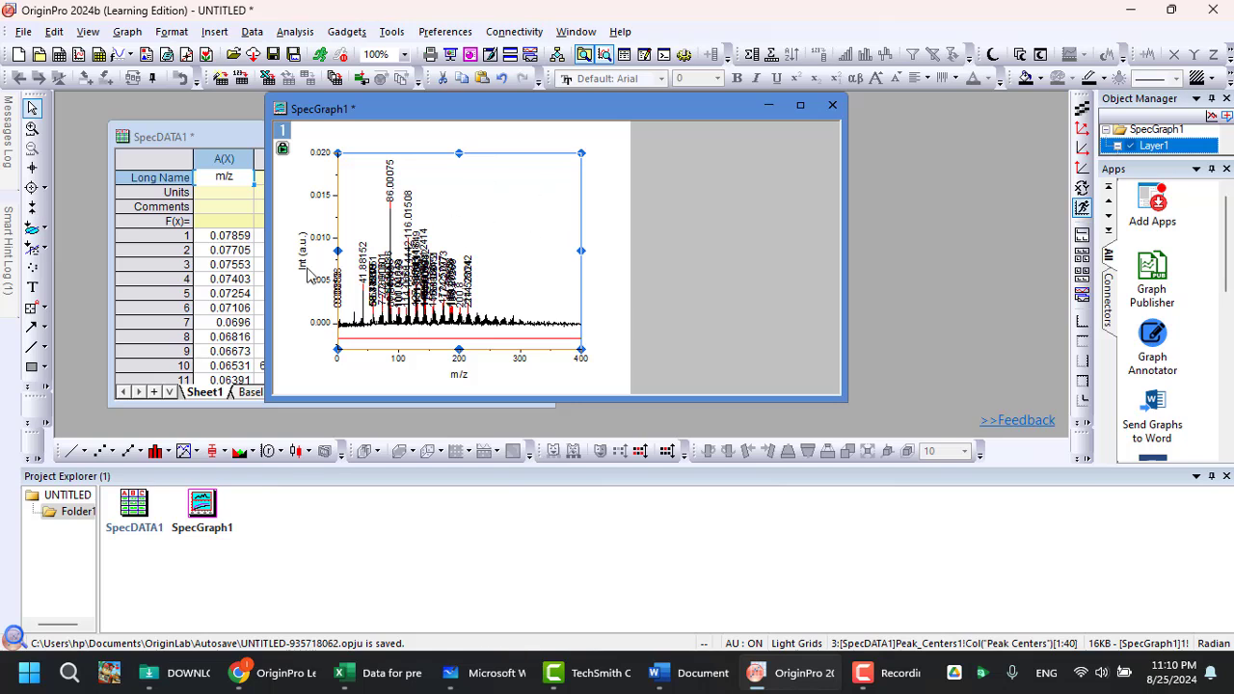
{"action": "left_click", "coordinate": [474, 214]}
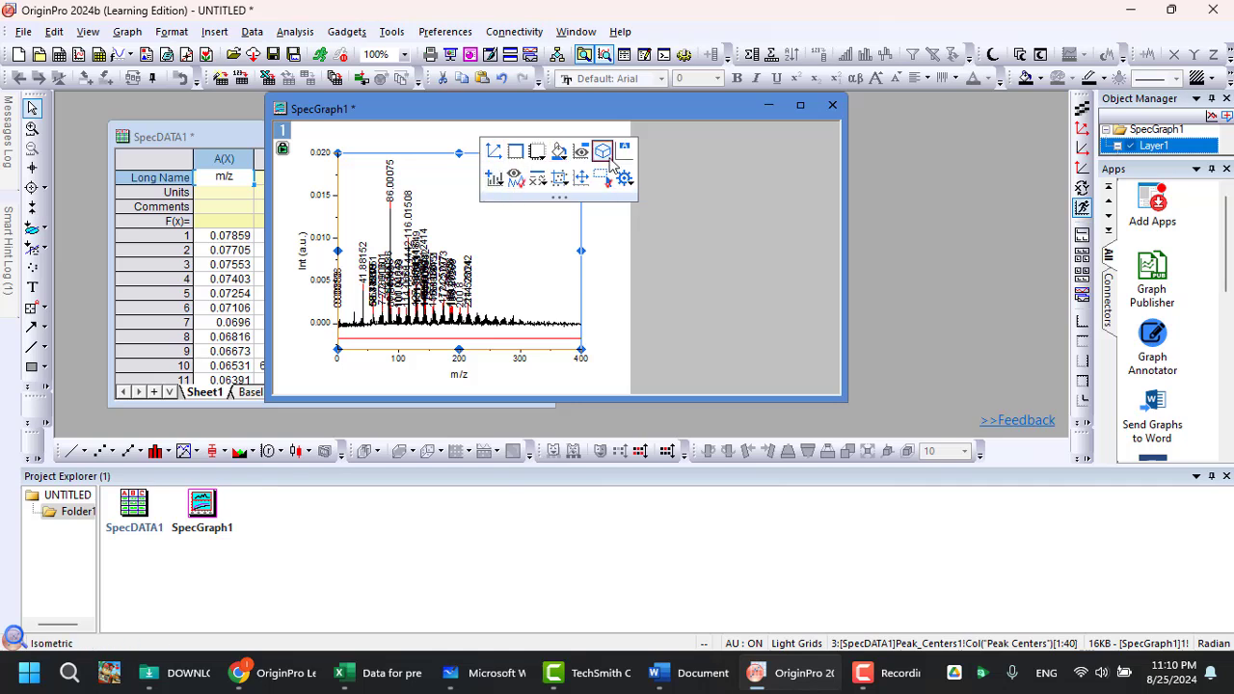
{"action": "left_click", "coordinate": [519, 155]}
{"action": "left_click", "coordinate": [683, 234]}
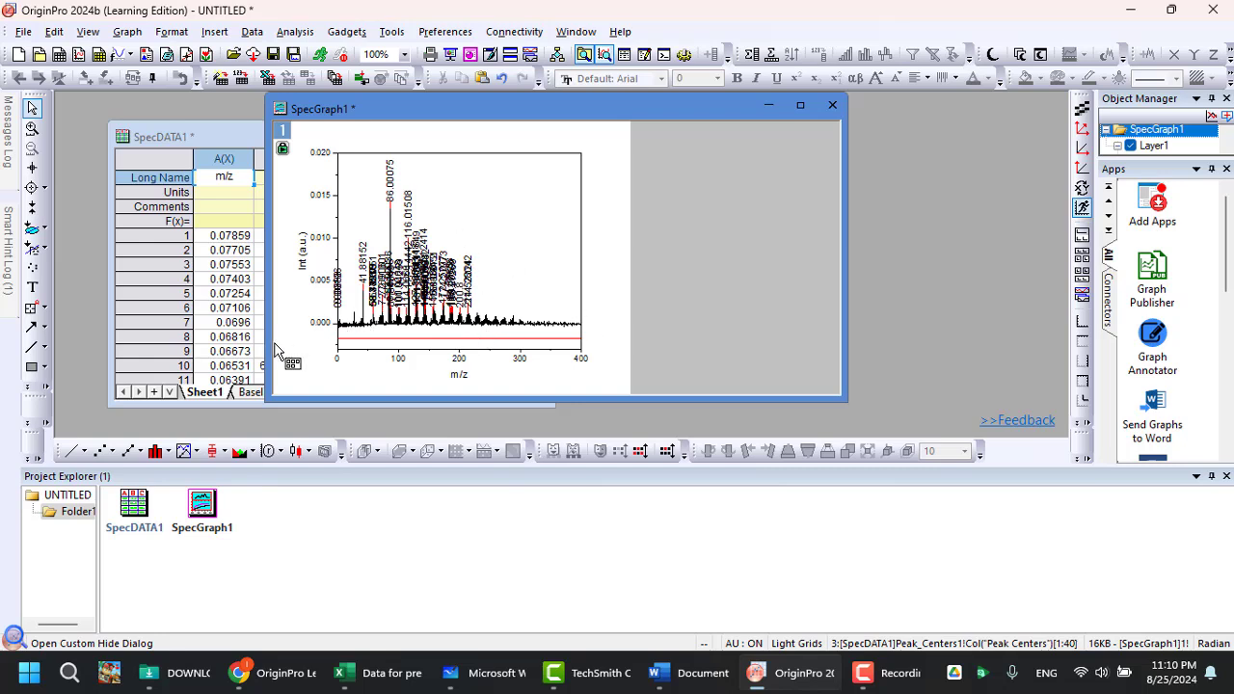
{"action": "left_click_drag", "start_coordinate": [267, 351], "coordinate": [313, 345]}
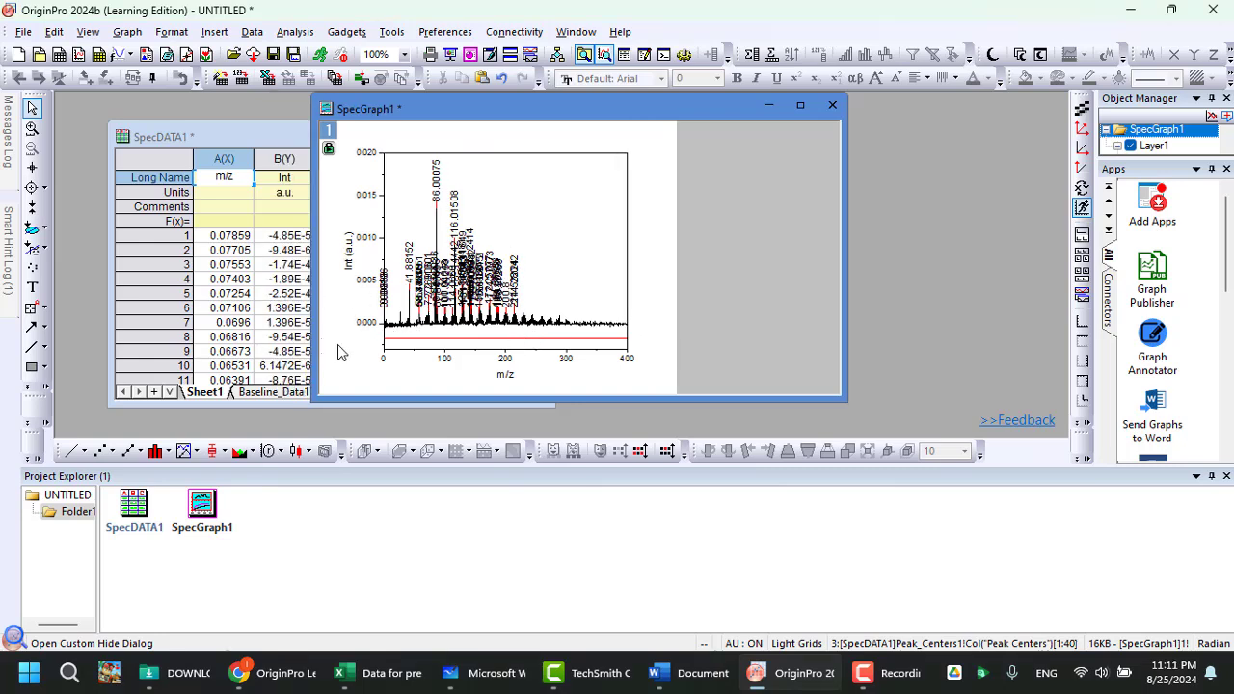
{"action": "left_click_drag", "start_coordinate": [310, 404], "coordinate": [289, 425]}
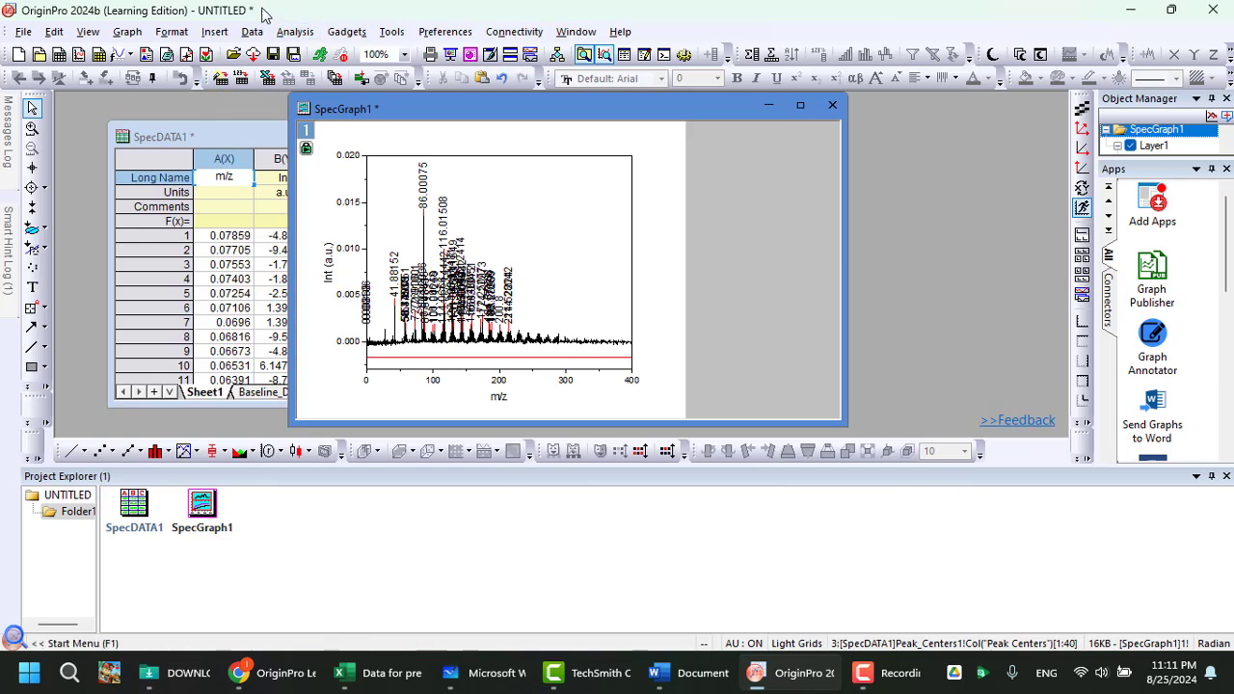
{"action": "left_click", "coordinate": [20, 31]}
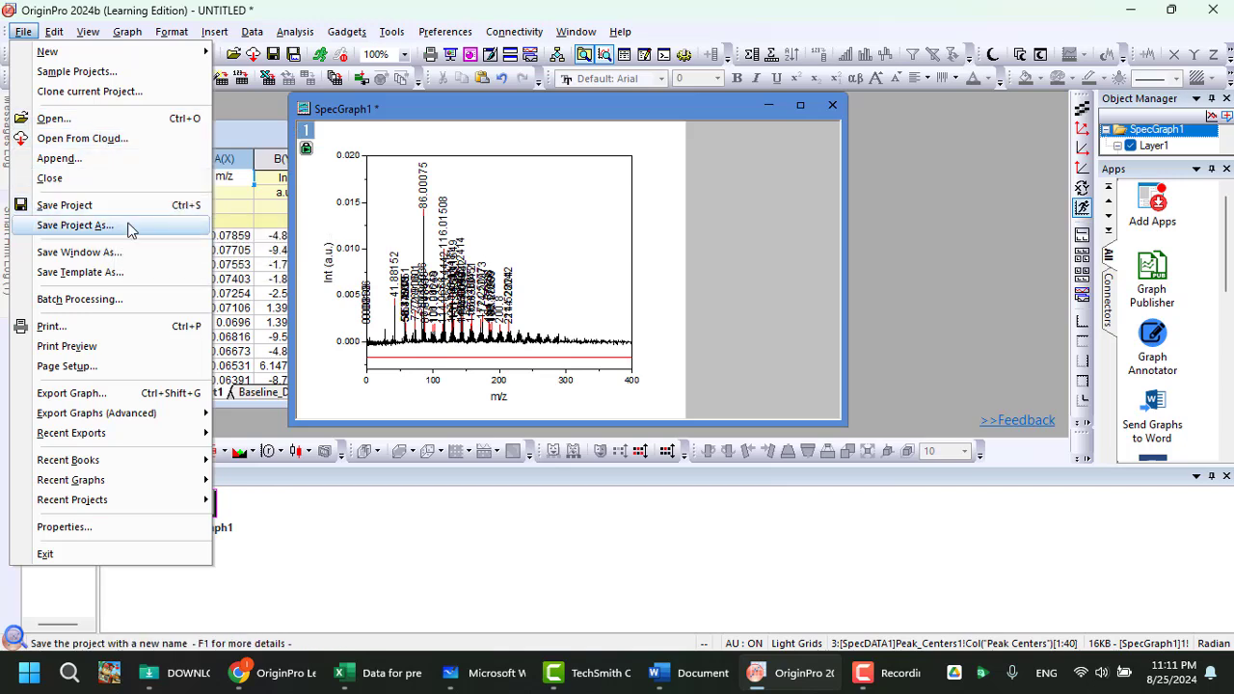
{"action": "left_click", "coordinate": [121, 212]}
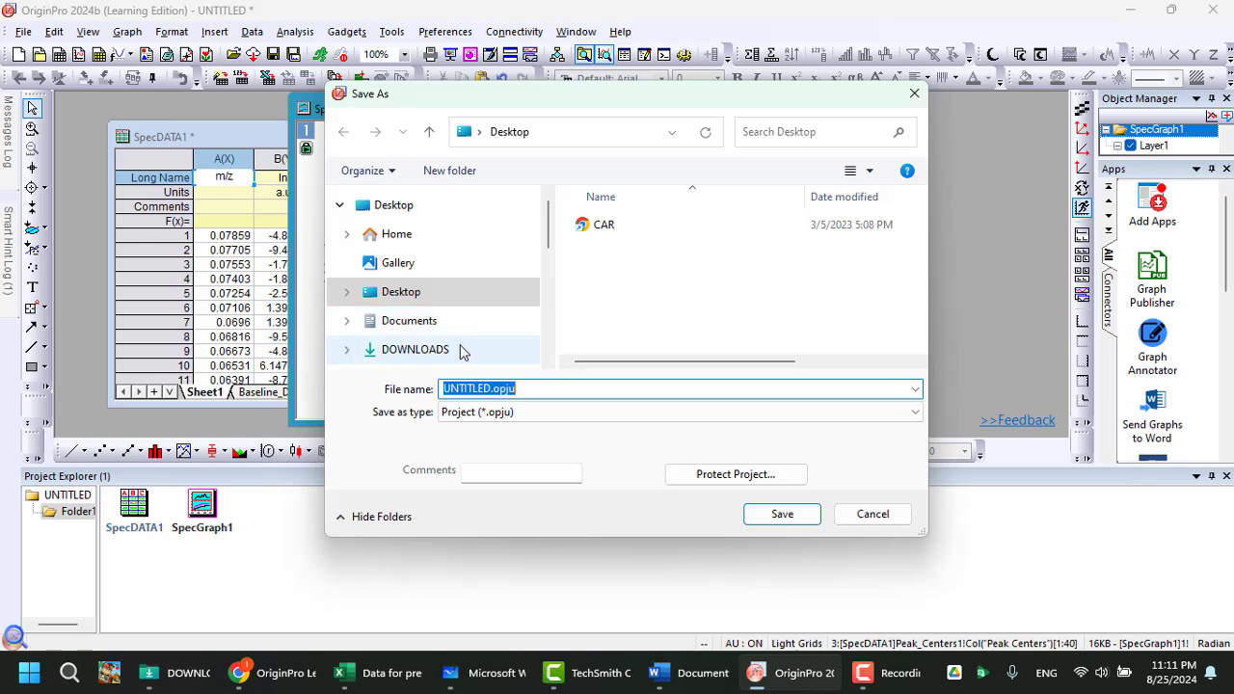
{"action": "left_click", "coordinate": [460, 350]}
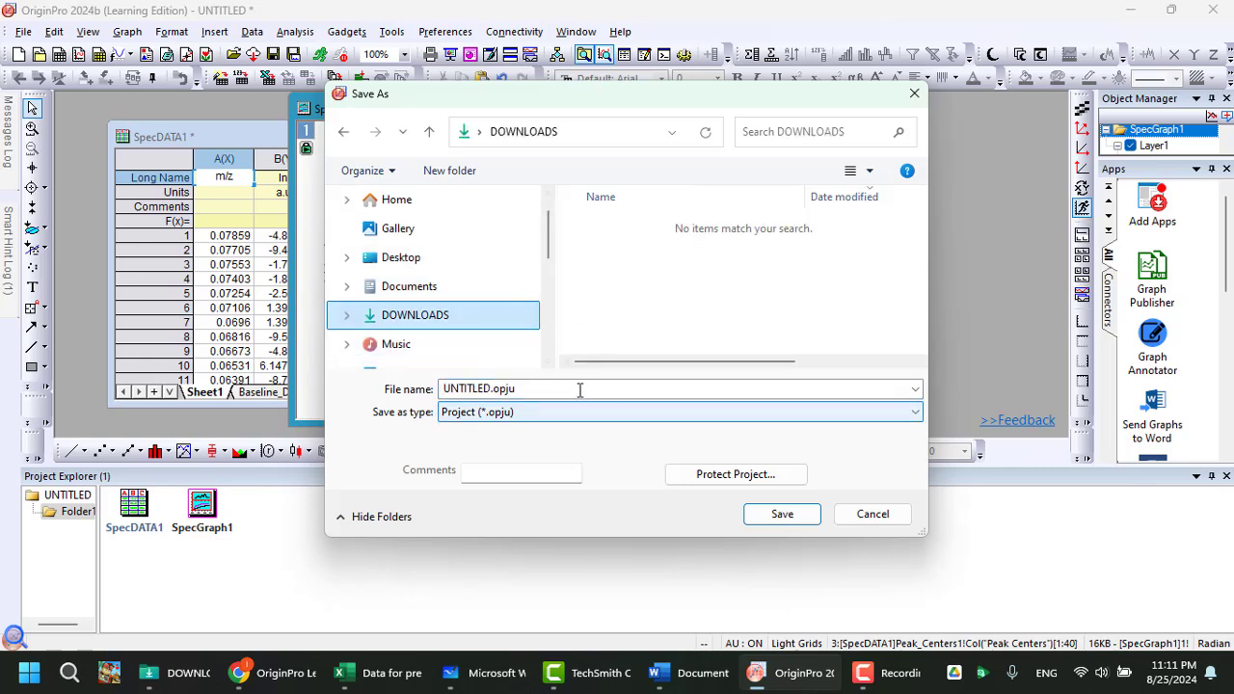
{"action": "left_click", "coordinate": [871, 514]}
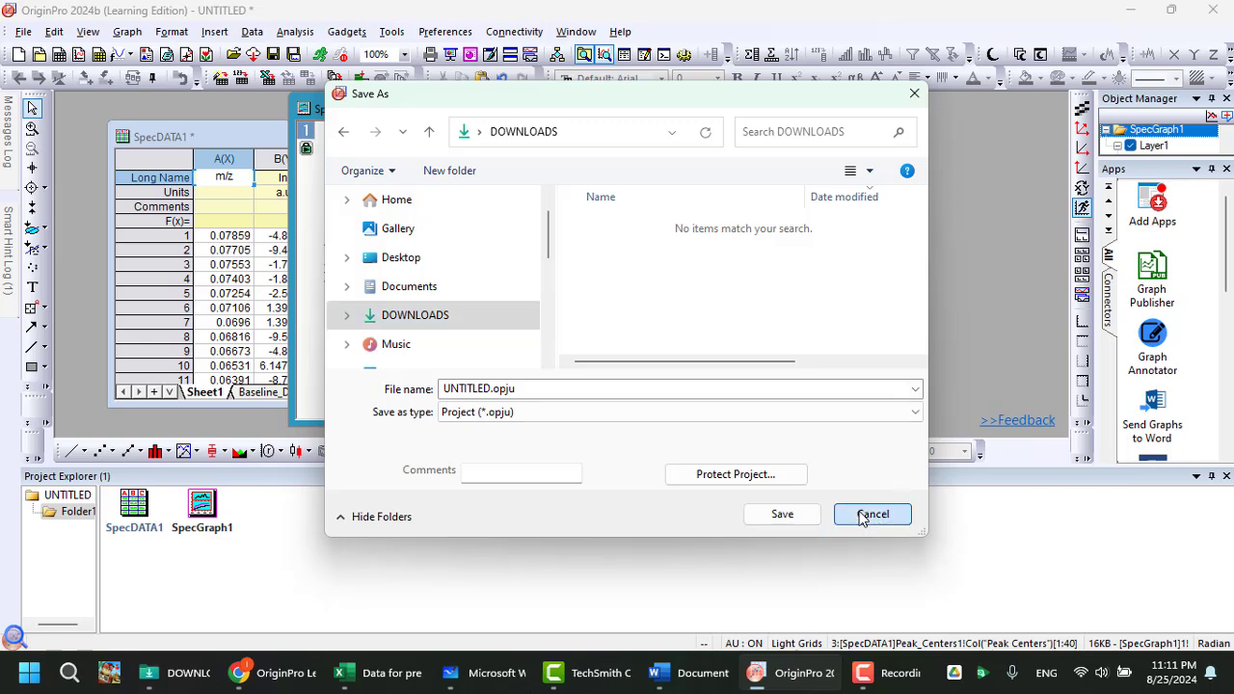
{"action": "right_click", "coordinate": [602, 372]}
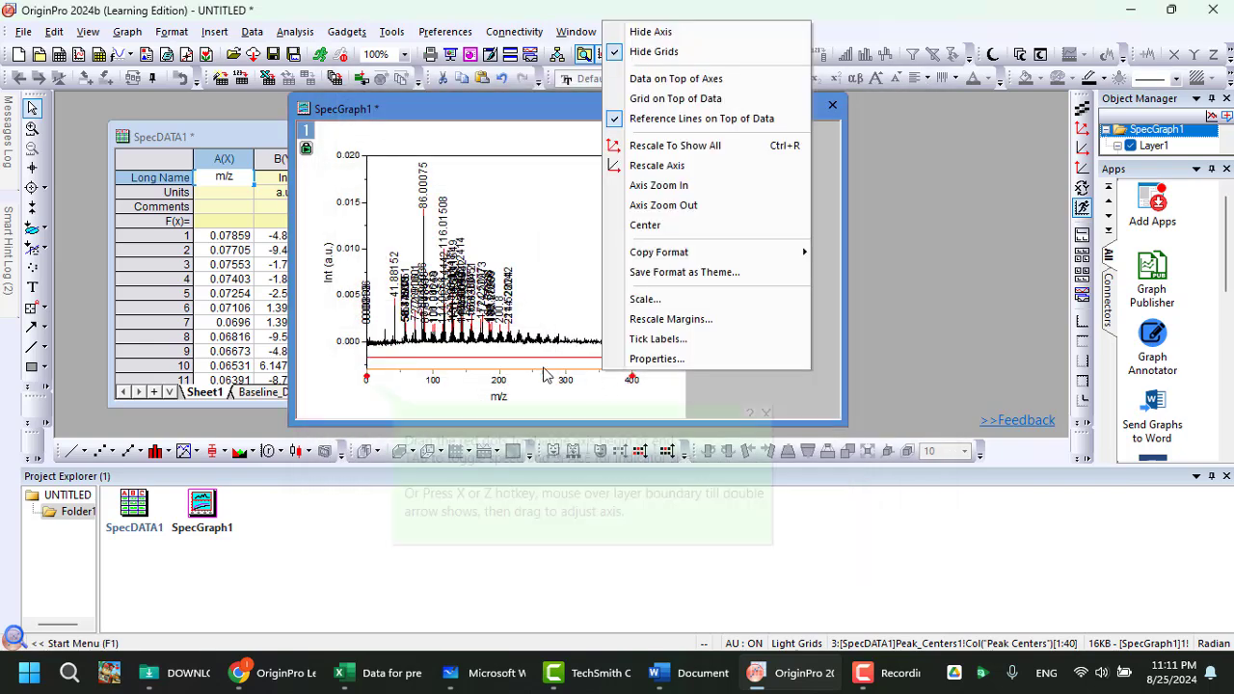
{"action": "left_click", "coordinate": [706, 388]}
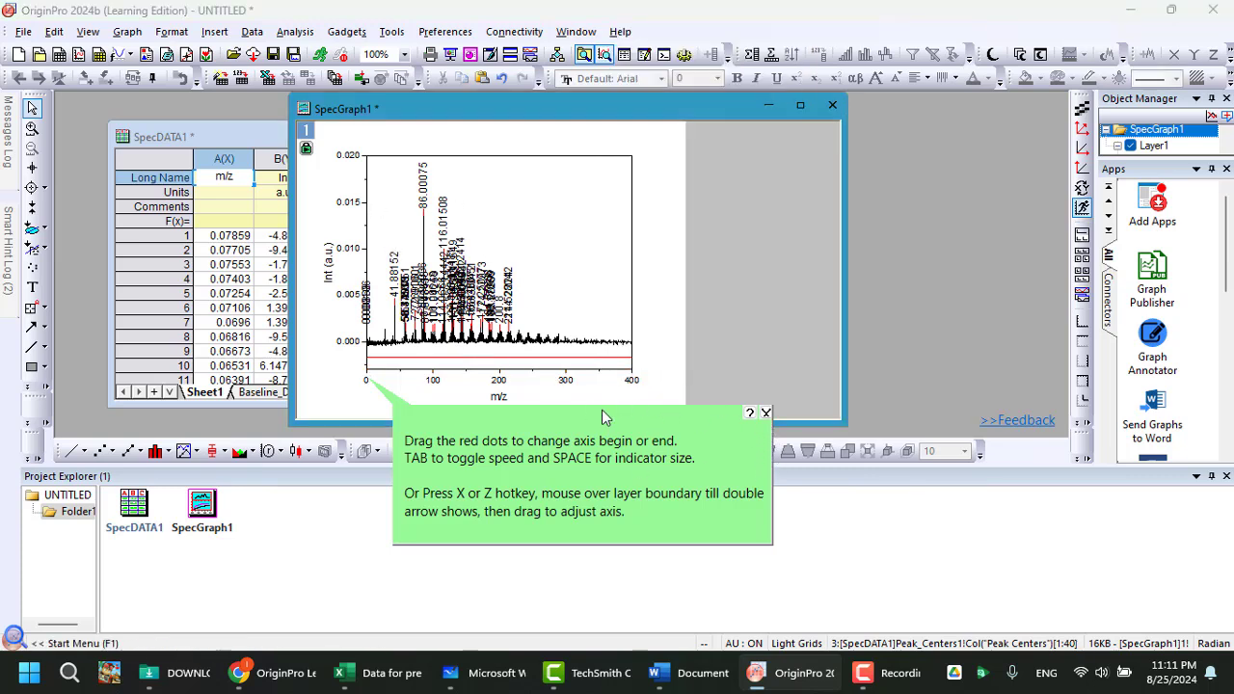
{"action": "left_click", "coordinate": [766, 413]}
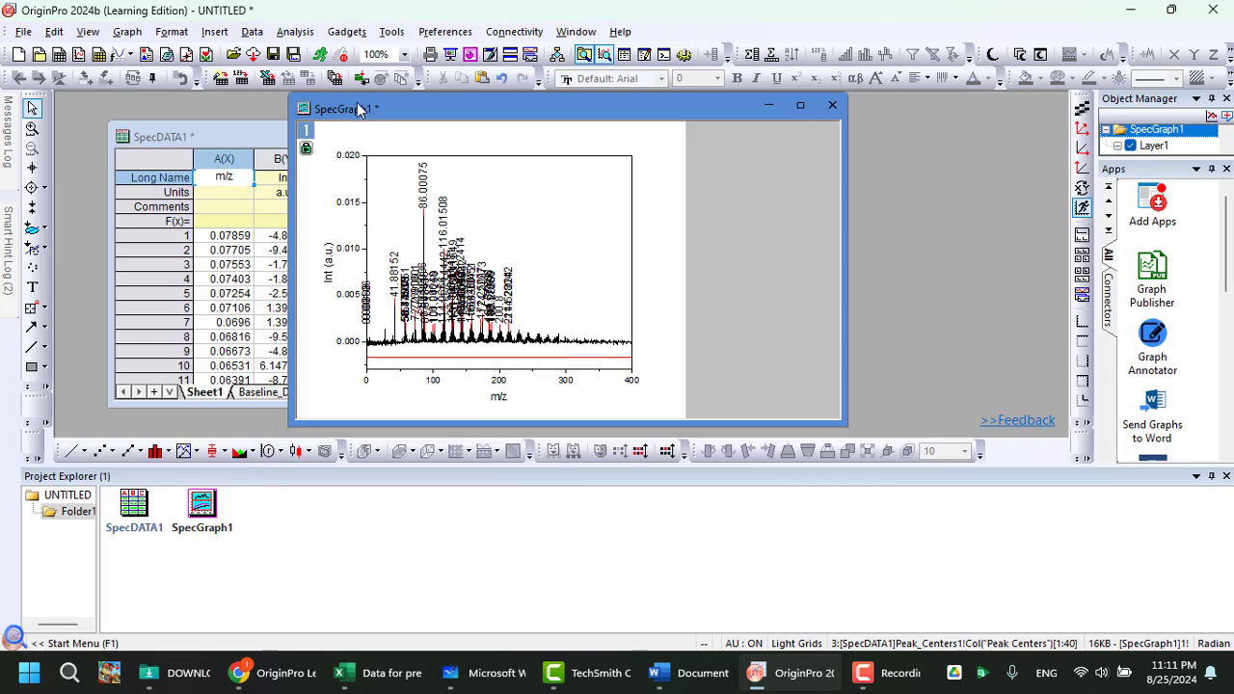
Reposition the SpecGraph1 window beside the SpecDATA1 worksheet so that the data columns and the spectrum are both in view.
{"action": "left_click_drag", "start_coordinate": [343, 107], "coordinate": [376, 96]}
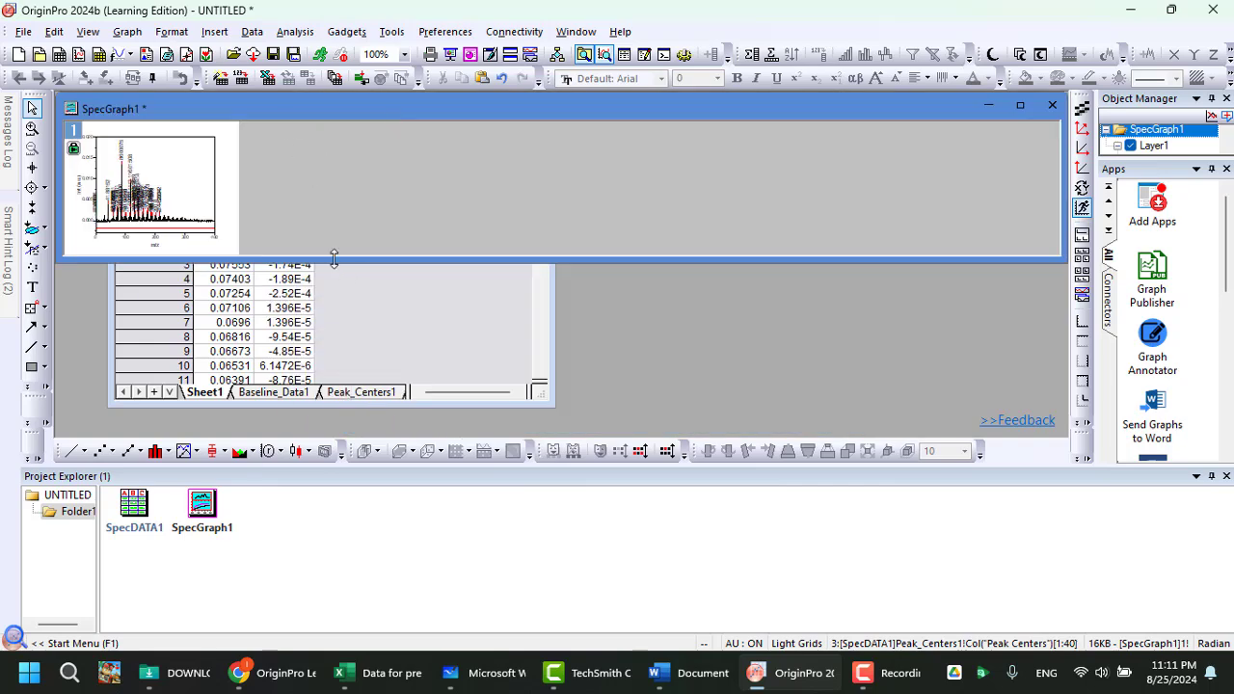
{"action": "left_click_drag", "start_coordinate": [281, 112], "coordinate": [586, 131]}
{"action": "left_click", "coordinate": [227, 192]}
{"action": "left_click", "coordinate": [226, 160]}
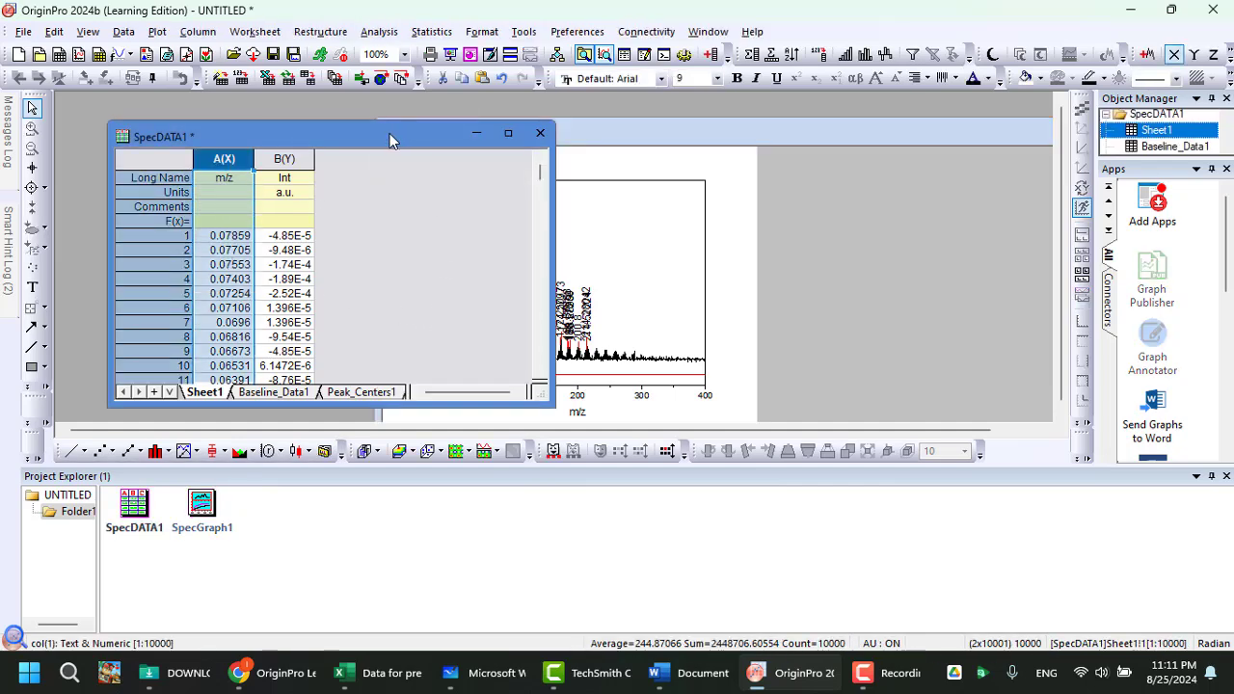
{"action": "left_click", "coordinate": [633, 331]}
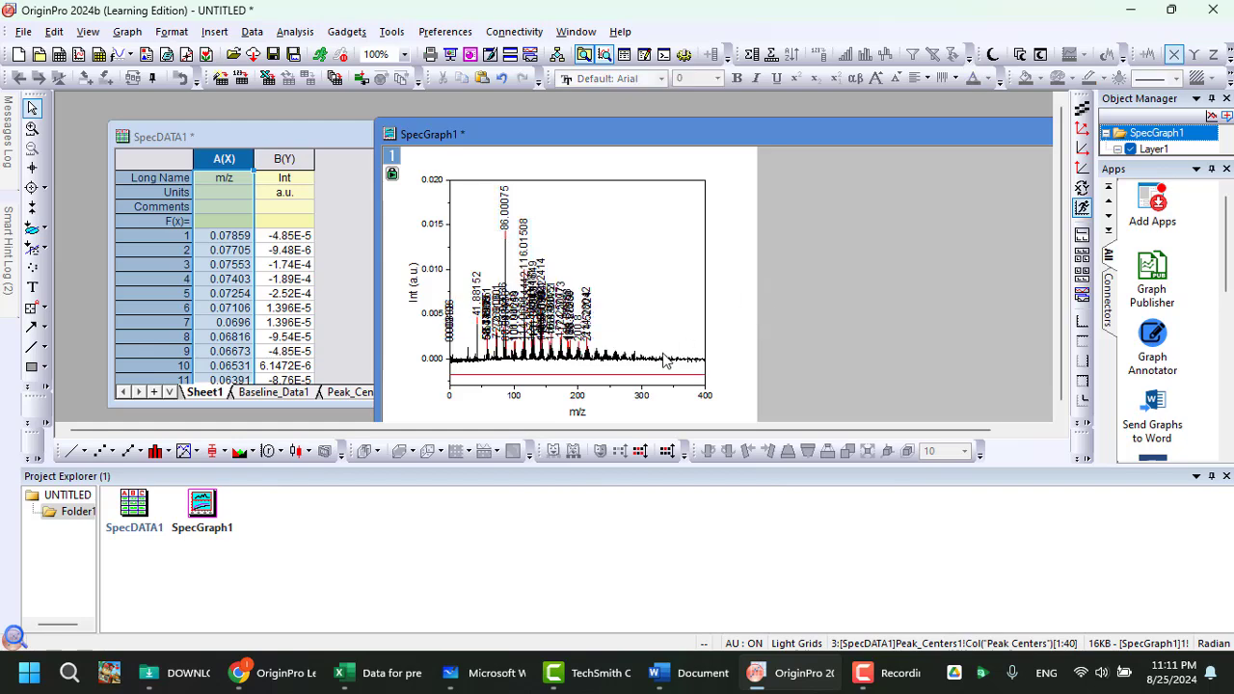
{"action": "left_click", "coordinate": [340, 205]}
{"action": "left_click", "coordinate": [696, 289]}
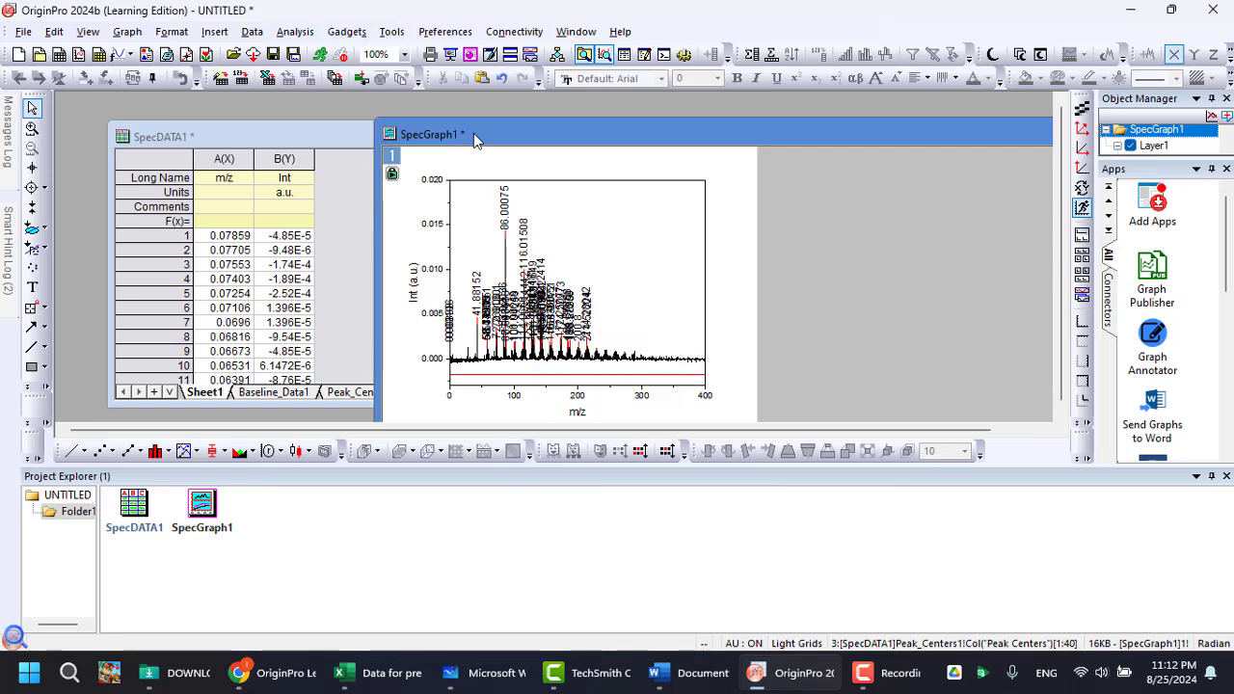
{"action": "left_click_drag", "start_coordinate": [473, 138], "coordinate": [527, 134]}
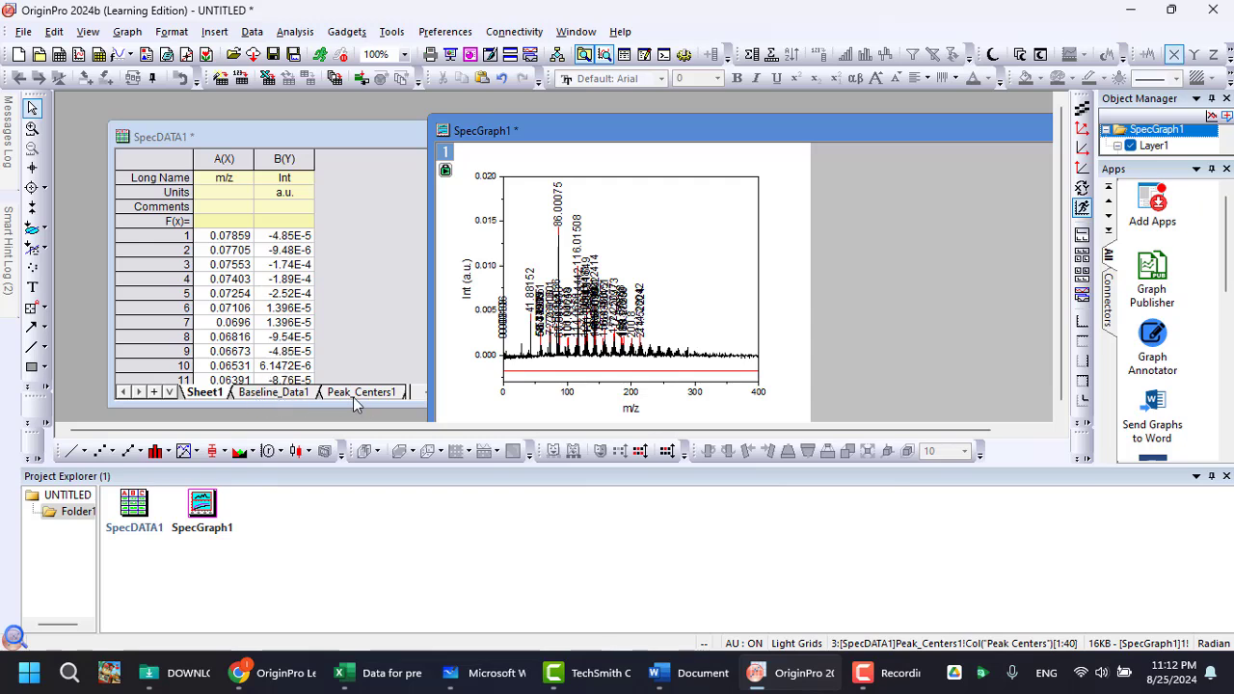
Delete the Baseline_Data1 sheet from the SpecDATA1 workbook to remove the baseline from the graph.
{"action": "left_click", "coordinate": [275, 393]}
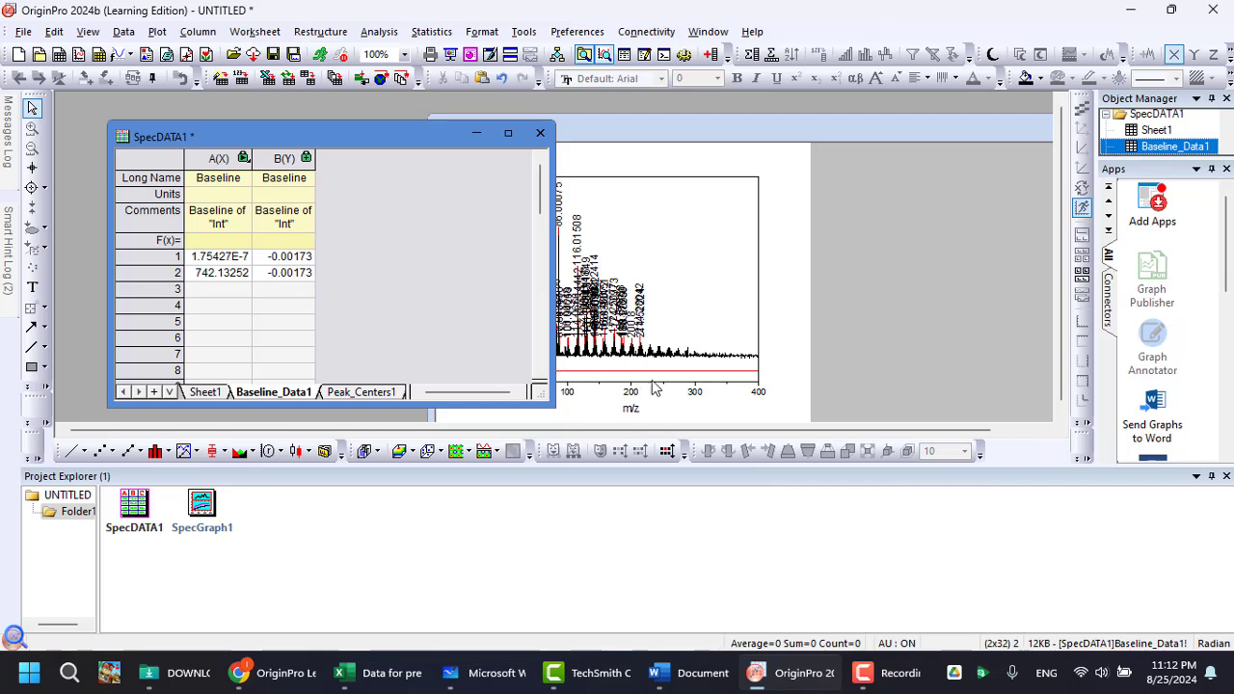
{"action": "right_click", "coordinate": [295, 395]}
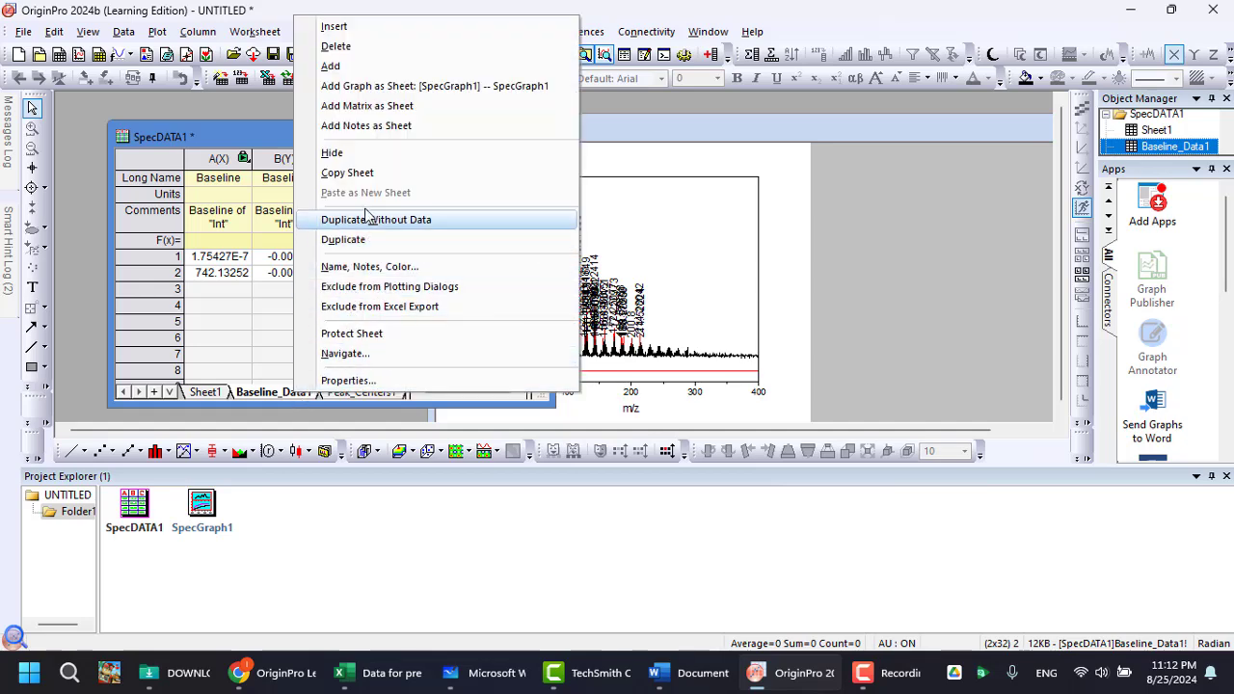
{"action": "left_click", "coordinate": [405, 48]}
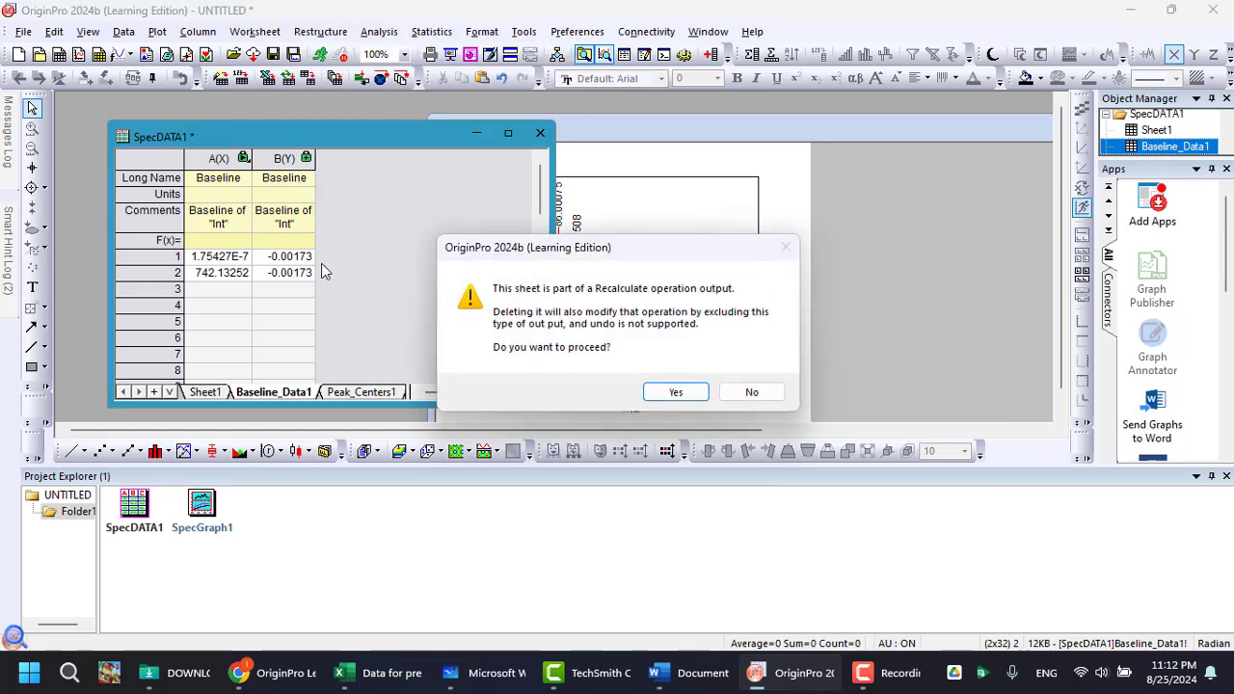
{"action": "left_click", "coordinate": [670, 394]}
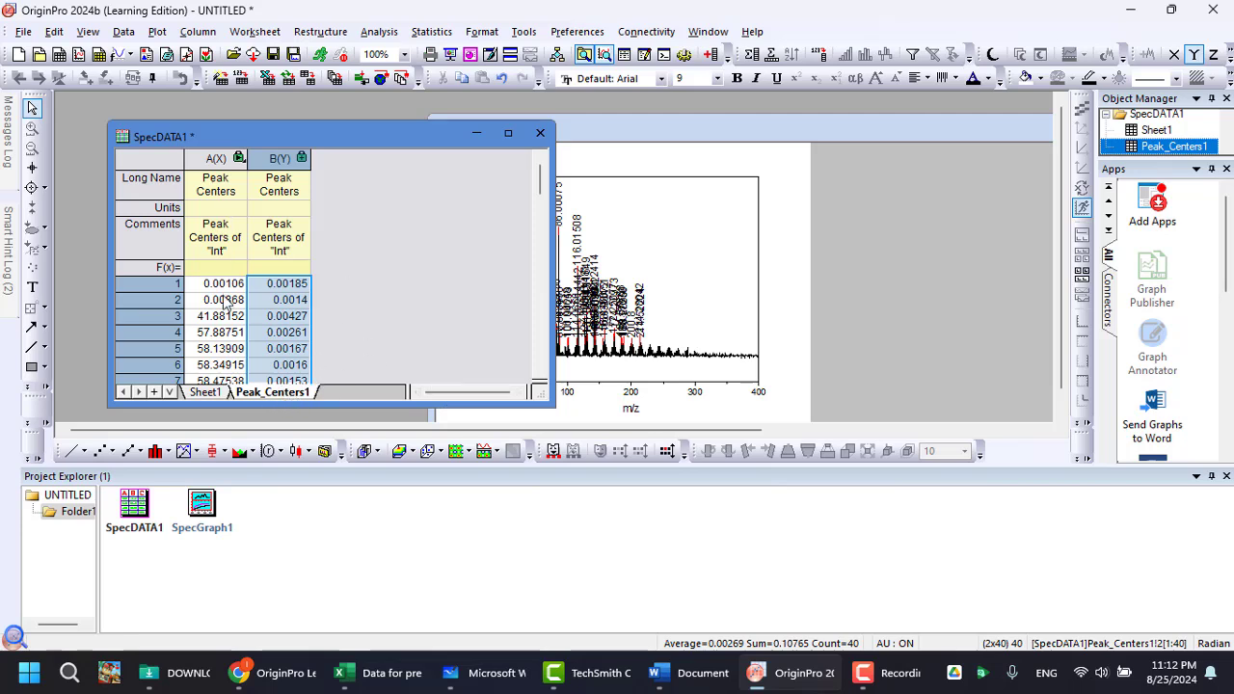
Set the digits of column A(X) in the Peak_Centers1 sheet to a fixed 1 decimal place.
{"action": "left_click", "coordinate": [267, 316]}
{"action": "scroll", "coordinate": [246, 297], "scroll_direction": "down", "scroll_amount": 10}
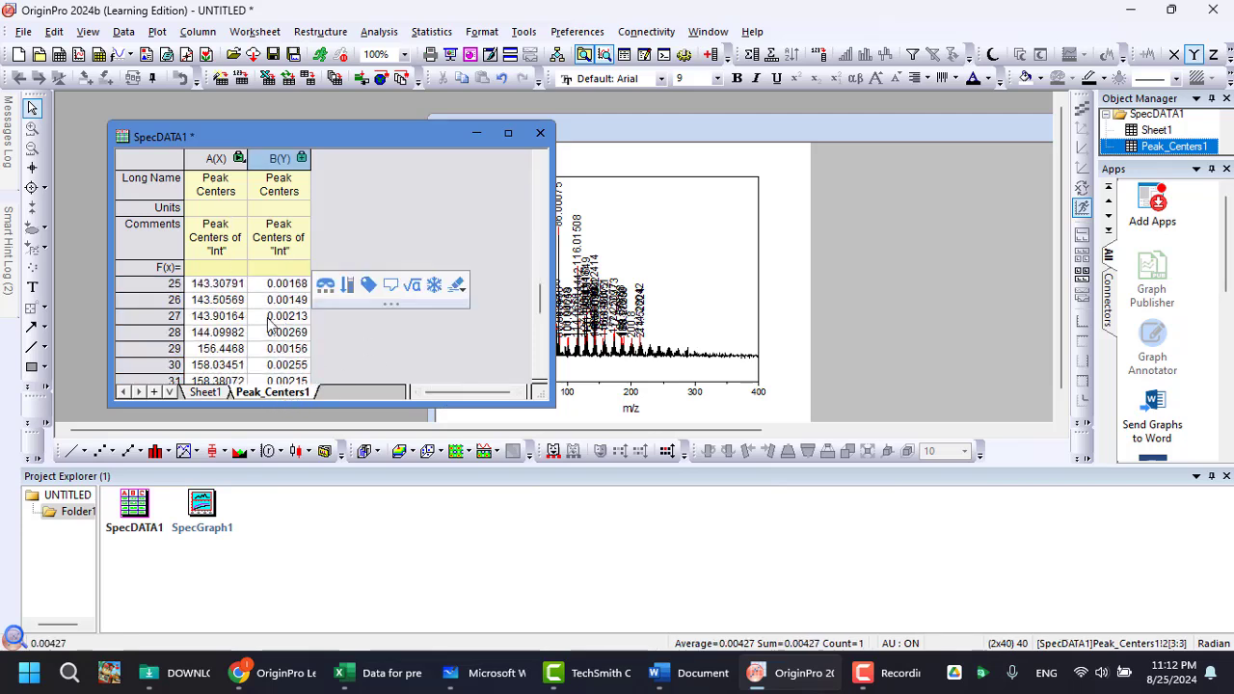
{"action": "scroll", "coordinate": [275, 329], "scroll_direction": "up", "scroll_amount": 10}
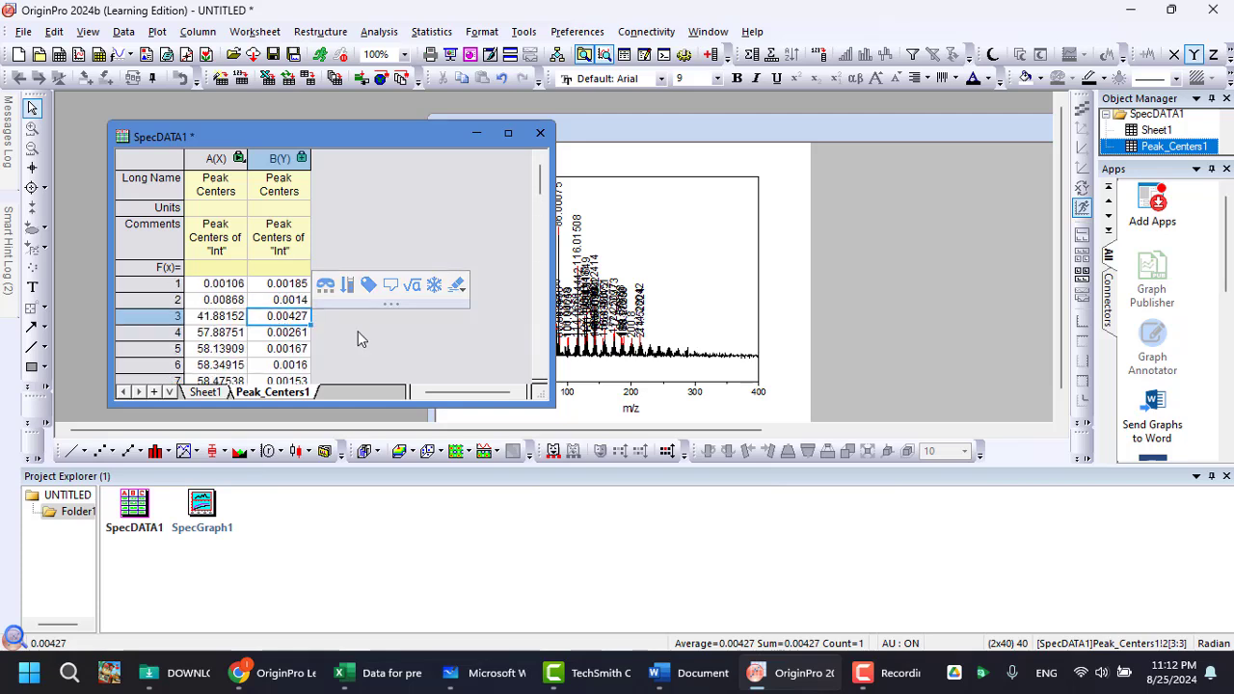
{"action": "left_click", "coordinate": [585, 132]}
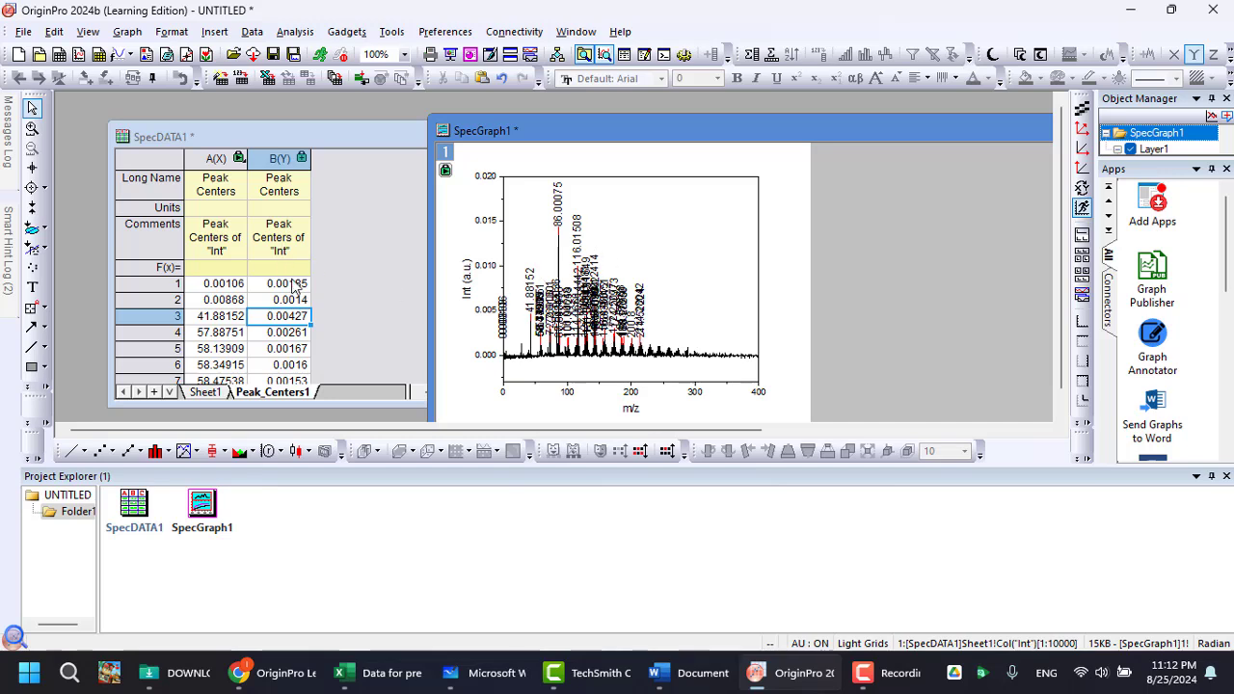
{"action": "left_click", "coordinate": [221, 162]}
{"action": "right_click", "coordinate": [221, 250]}
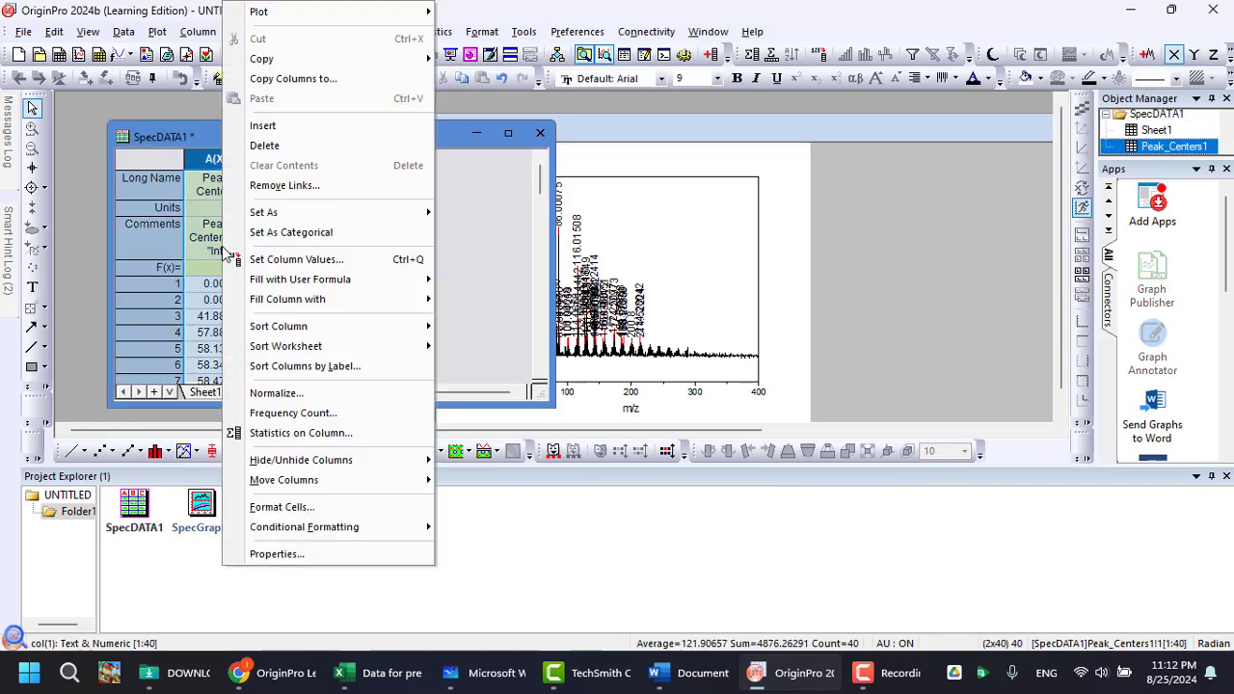
{"action": "left_click", "coordinate": [331, 554]}
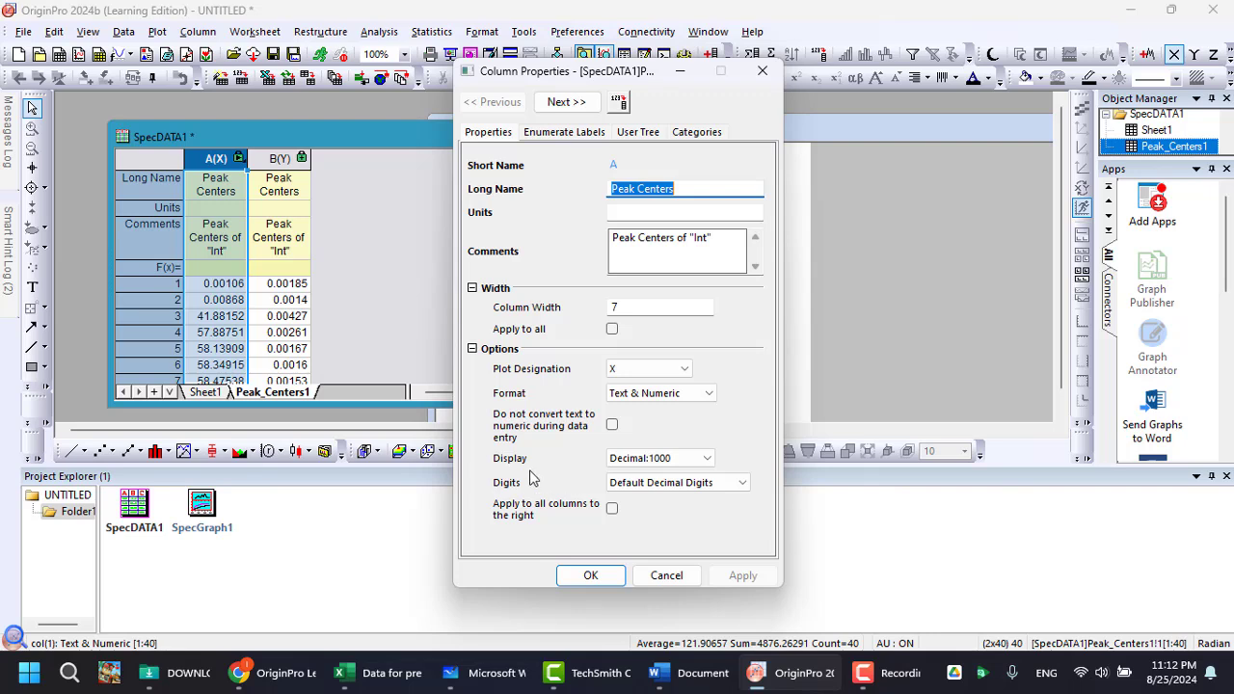
{"action": "left_click", "coordinate": [685, 461]}
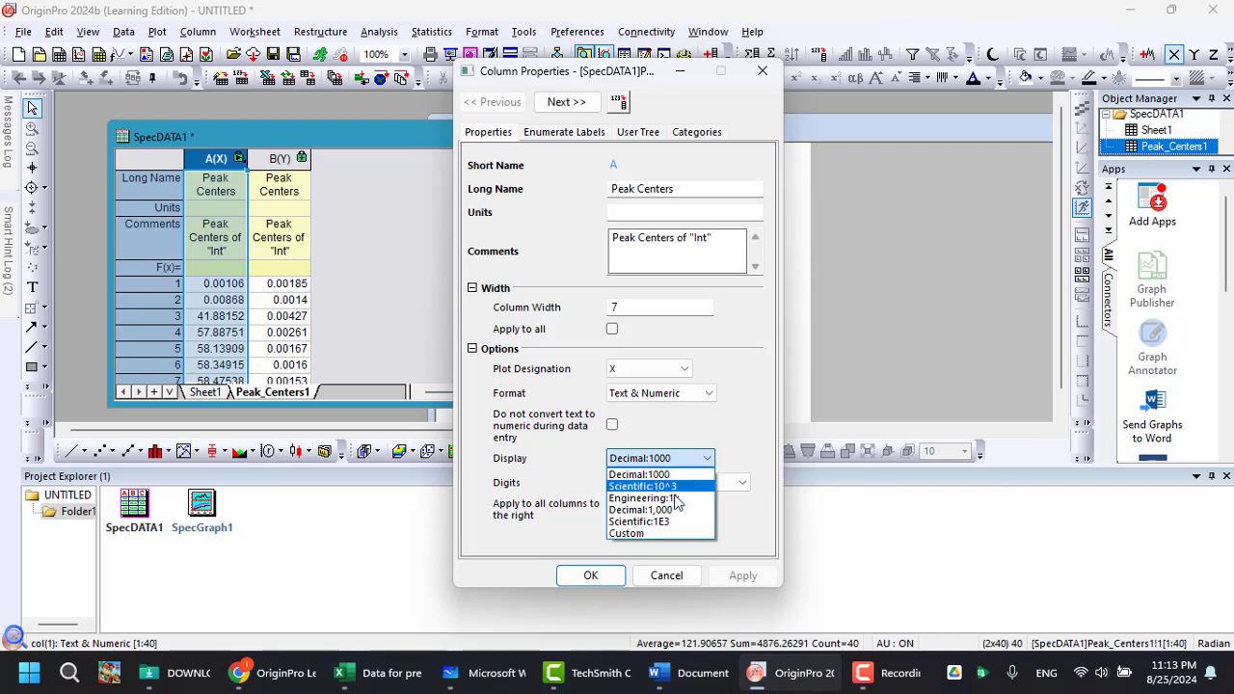
{"action": "left_click", "coordinate": [701, 434]}
{"action": "left_click", "coordinate": [683, 490]}
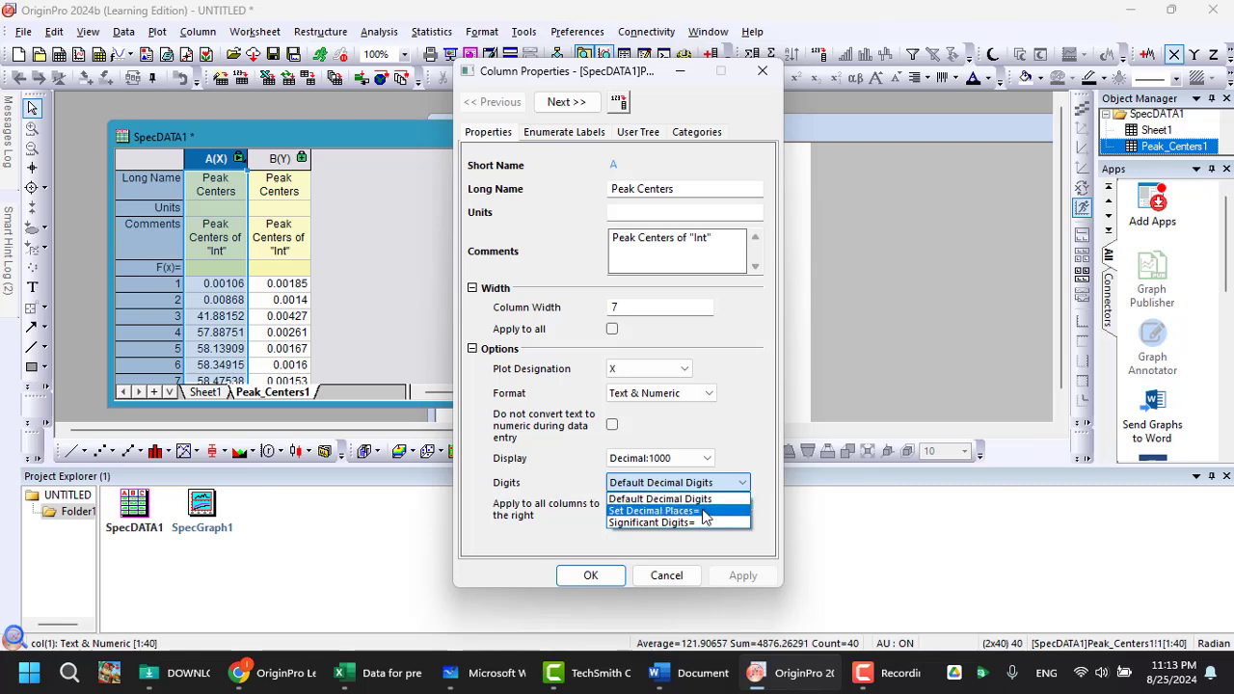
{"action": "left_click", "coordinate": [703, 511]}
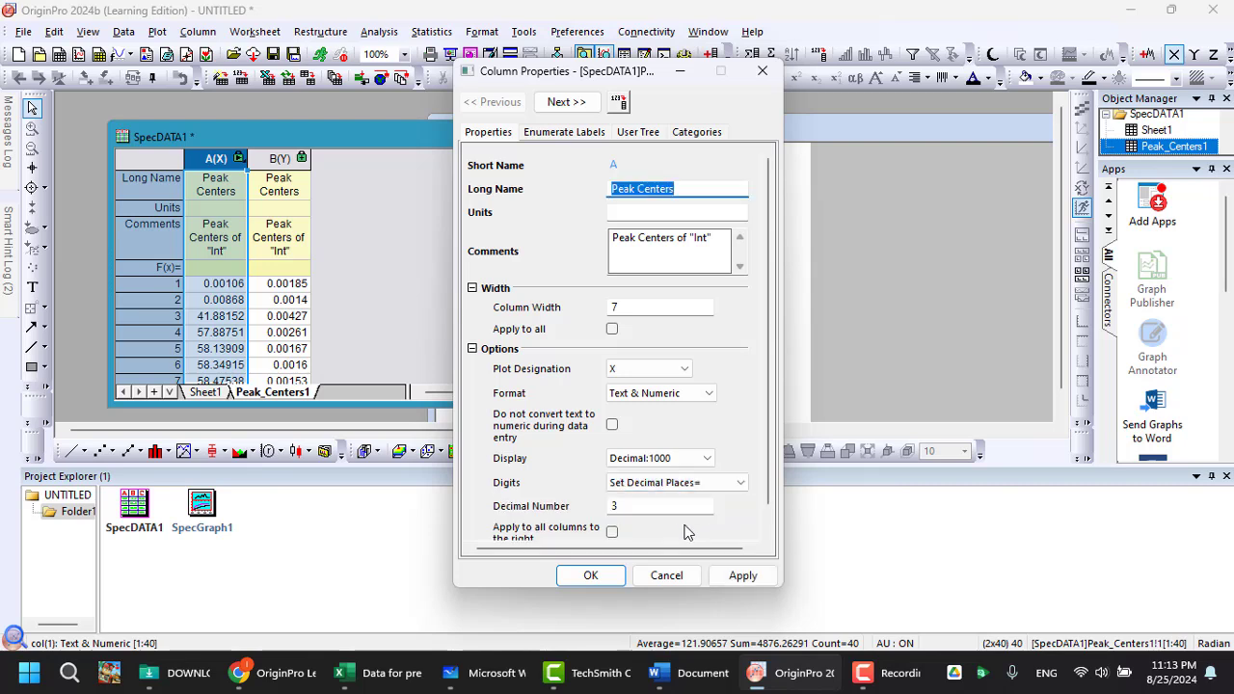
{"action": "double_click", "coordinate": [638, 508]}
{"action": "type", "text": "1"}
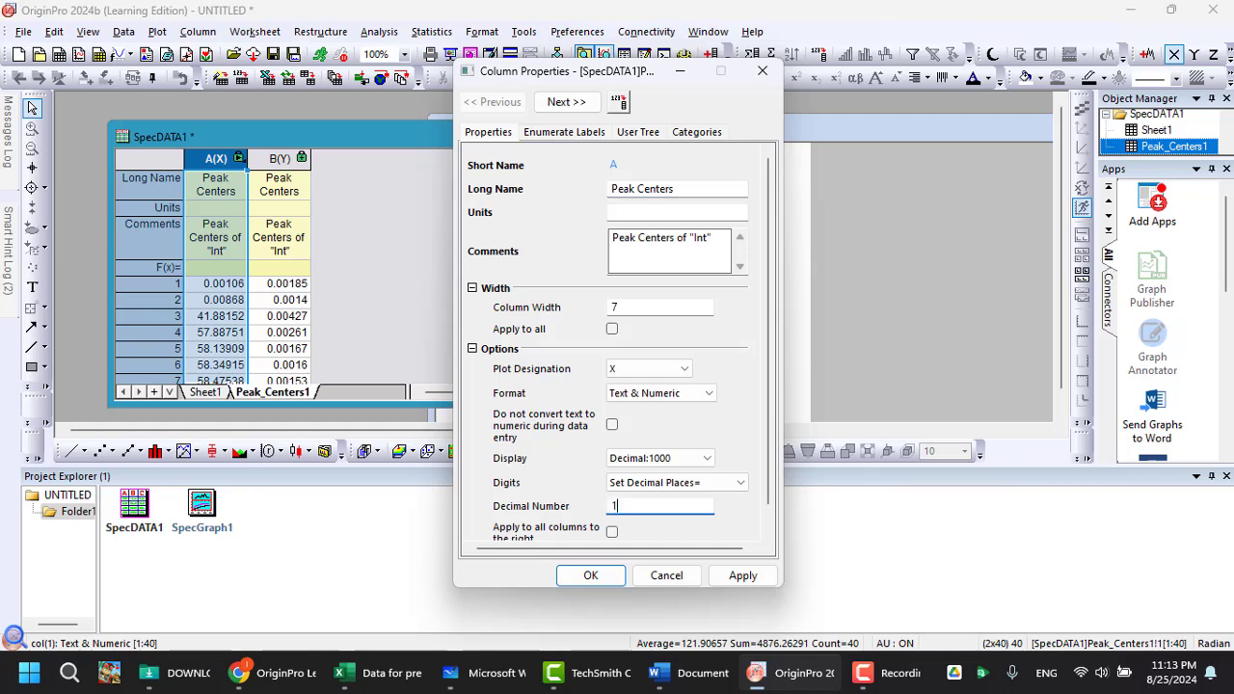
{"action": "left_click", "coordinate": [596, 576]}
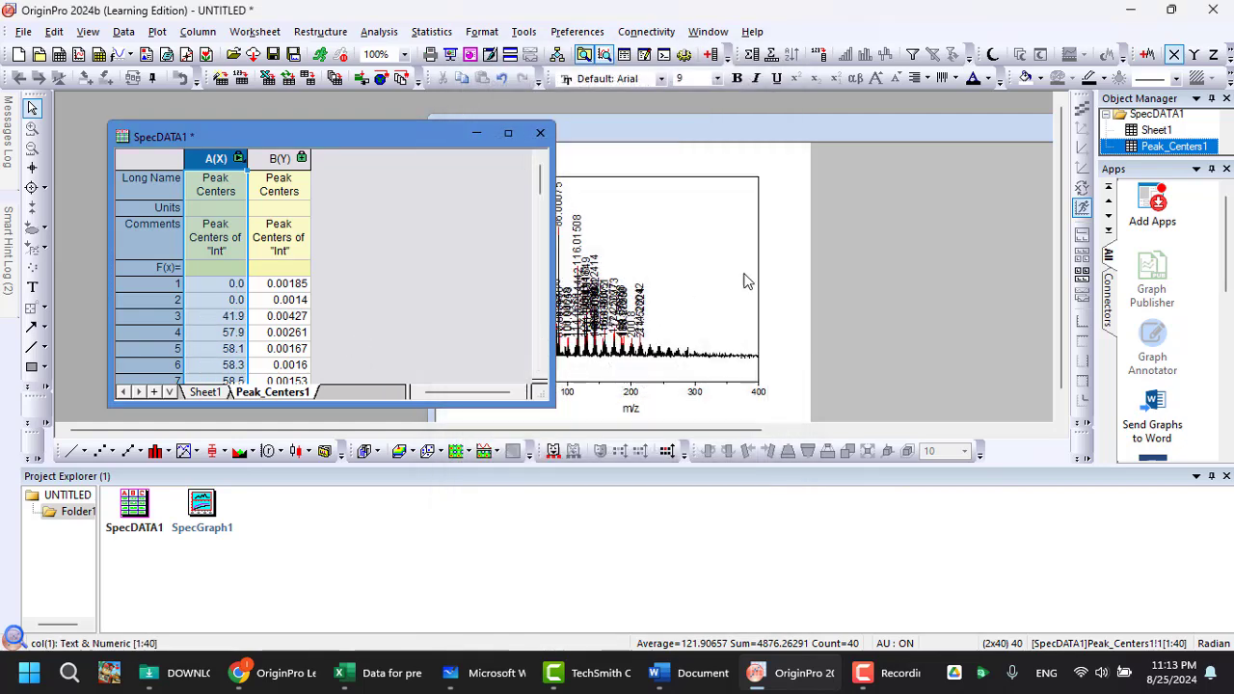
Maximize SpecGraph1, examine the peak labels in an enlarged low-m/z region, and rescale the axes to show all data.
{"action": "left_click", "coordinate": [744, 275]}
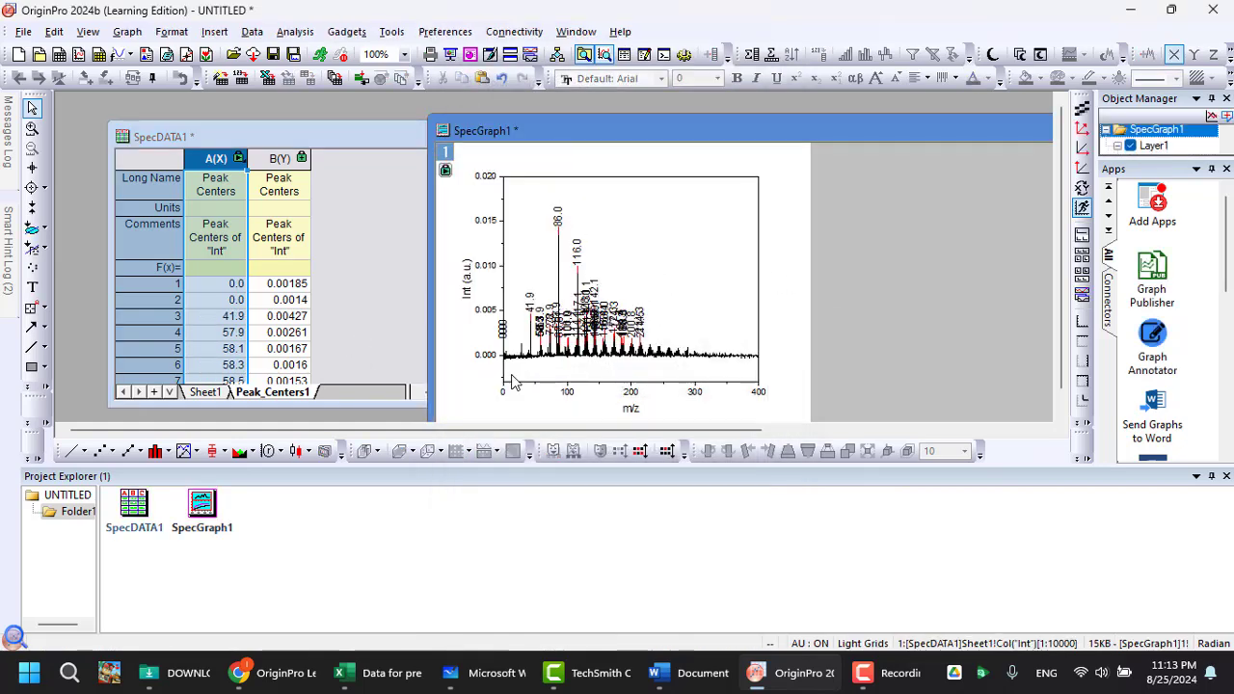
{"action": "mouse_move", "coordinate": [595, 353]}
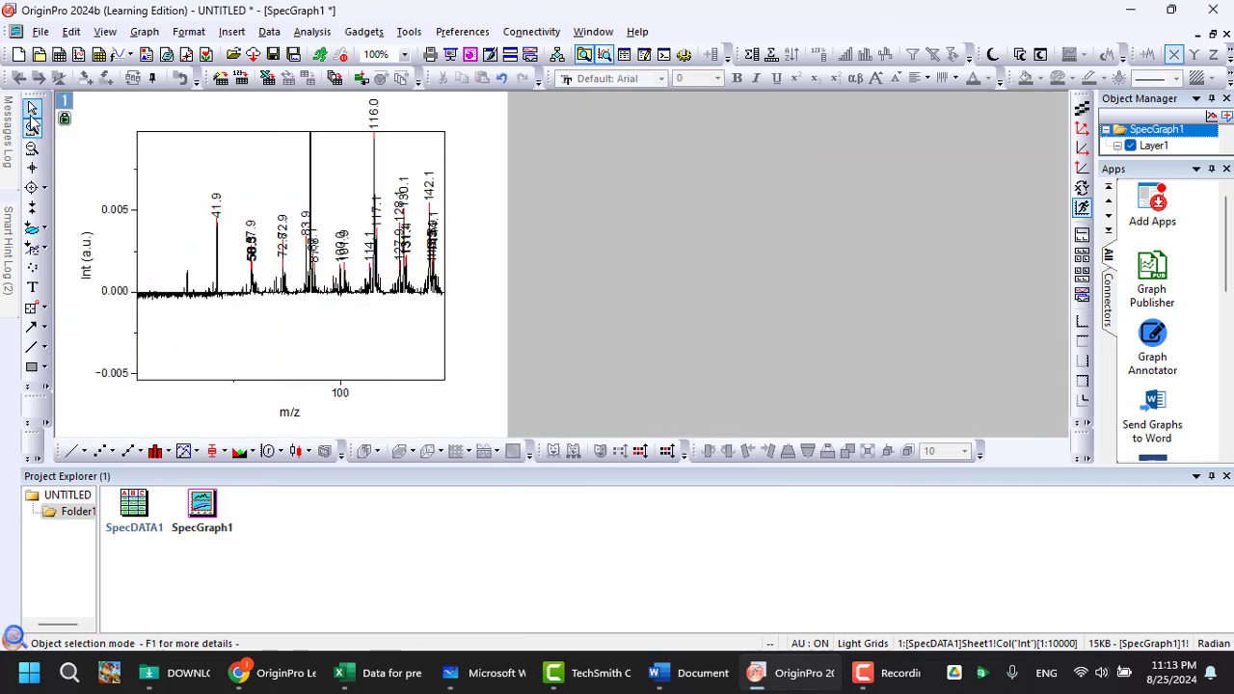
{"action": "left_click", "coordinate": [32, 108]}
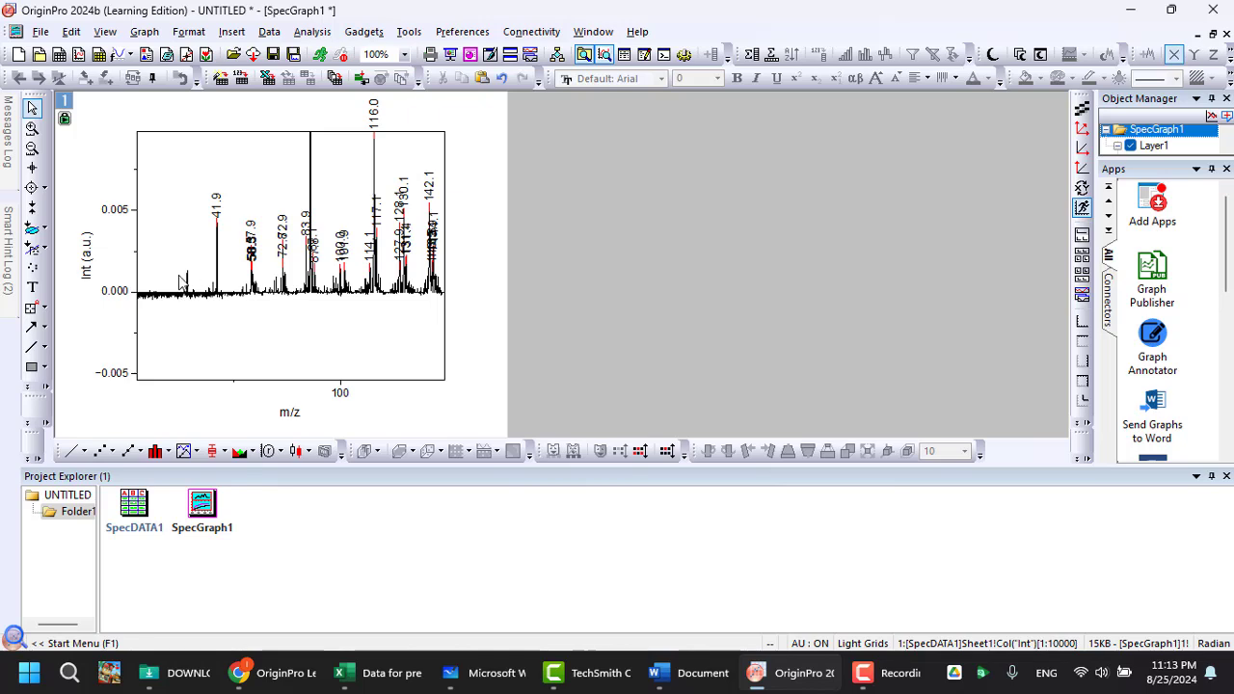
{"action": "mouse_move", "coordinate": [187, 297]}
{"action": "mouse_move", "coordinate": [252, 300]}
{"action": "key", "text": "ctrl+r"}
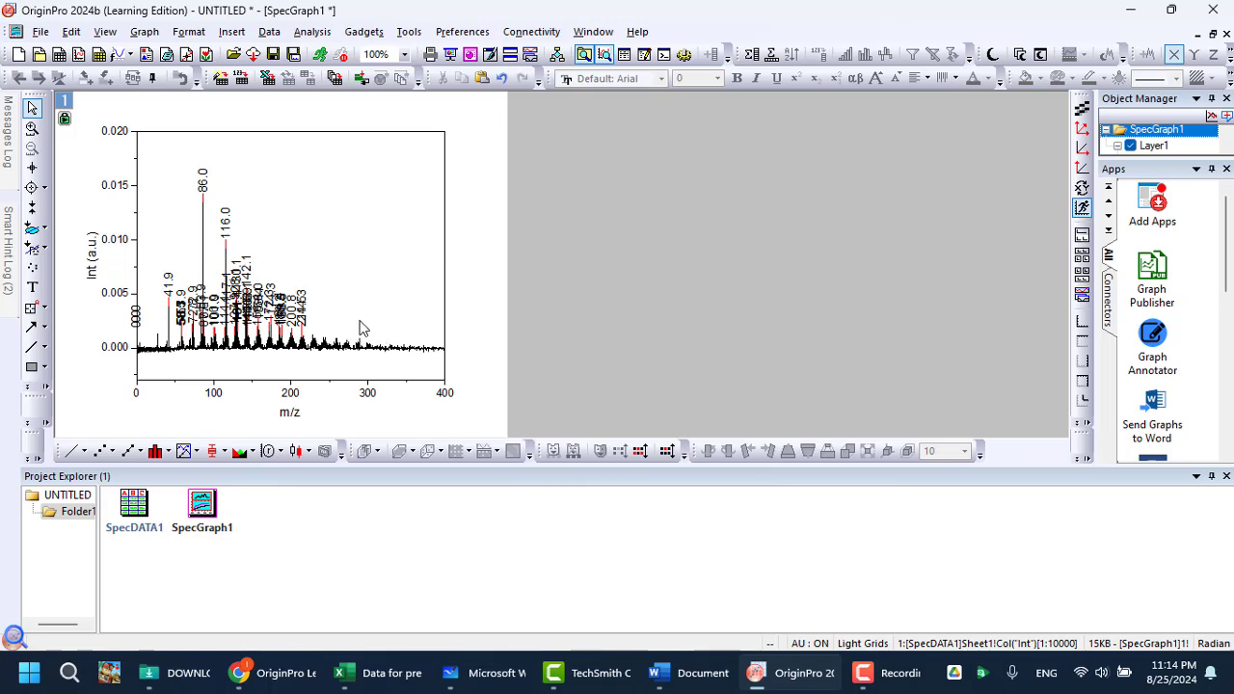
Magnify the graph page to examine the overlapping peak labels and the small unlabeled peaks above about 200 m/z.
{"action": "key", "text": "ctrl"}
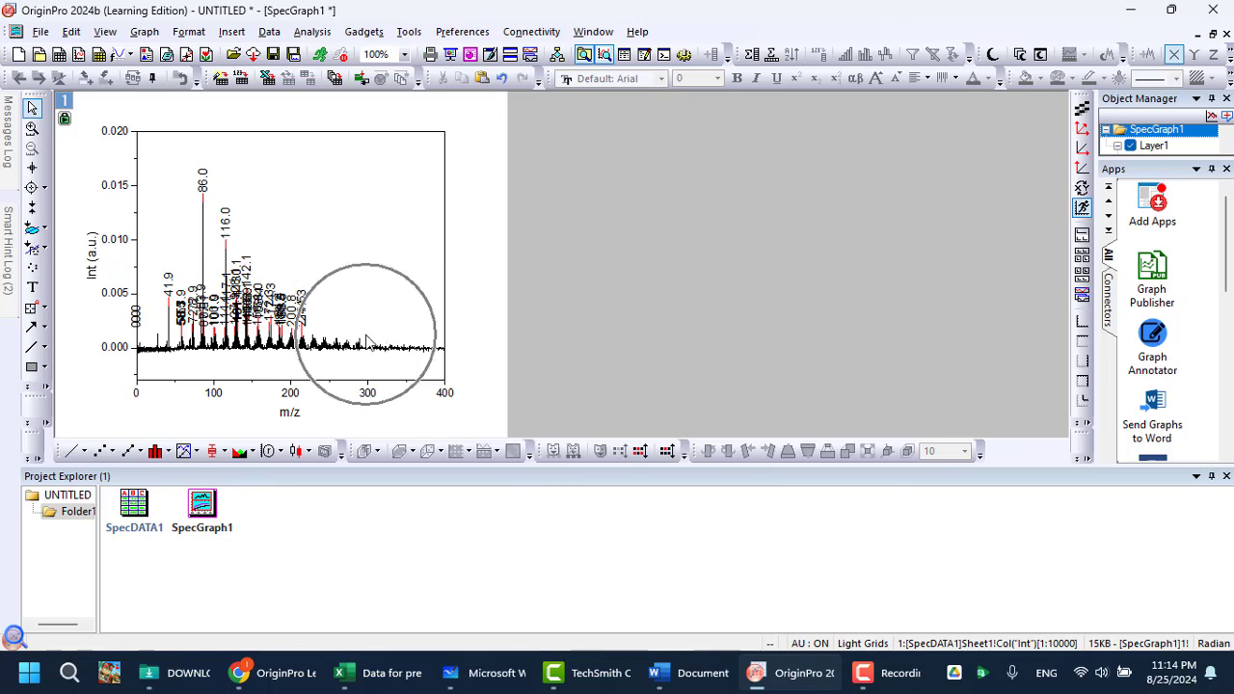
{"action": "key", "text": "ctrl"}
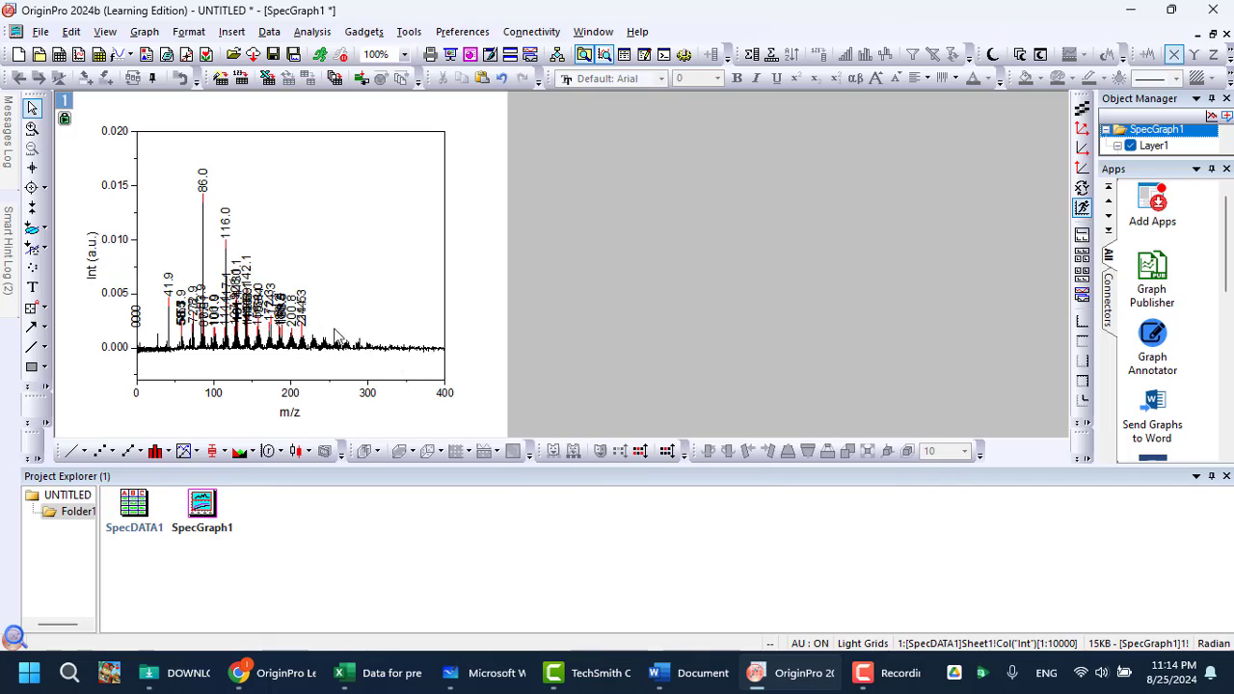
{"action": "scroll", "coordinate": [324, 324], "scroll_direction": "up", "scroll_amount": 2, "text": "ctrl"}
{"action": "scroll", "coordinate": [322, 324], "scroll_direction": "up", "scroll_amount": 3, "text": "ctrl"}
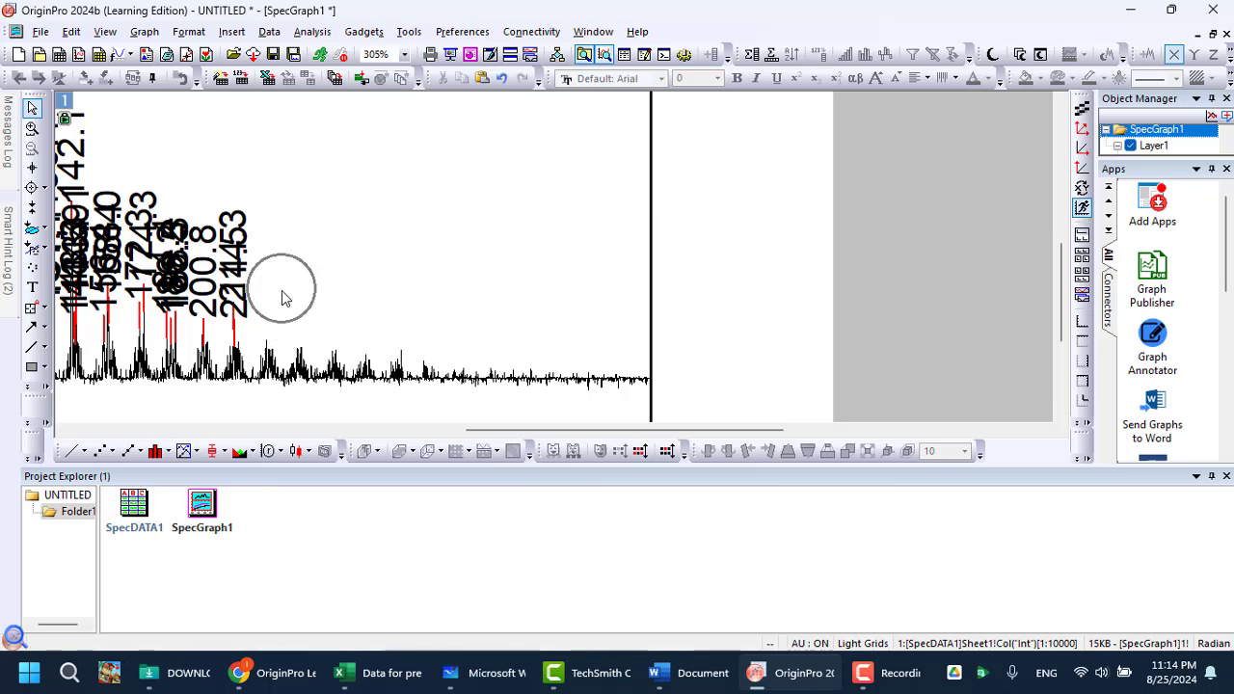
{"action": "scroll", "coordinate": [289, 309], "scroll_direction": "up", "scroll_amount": 3, "text": "ctrl"}
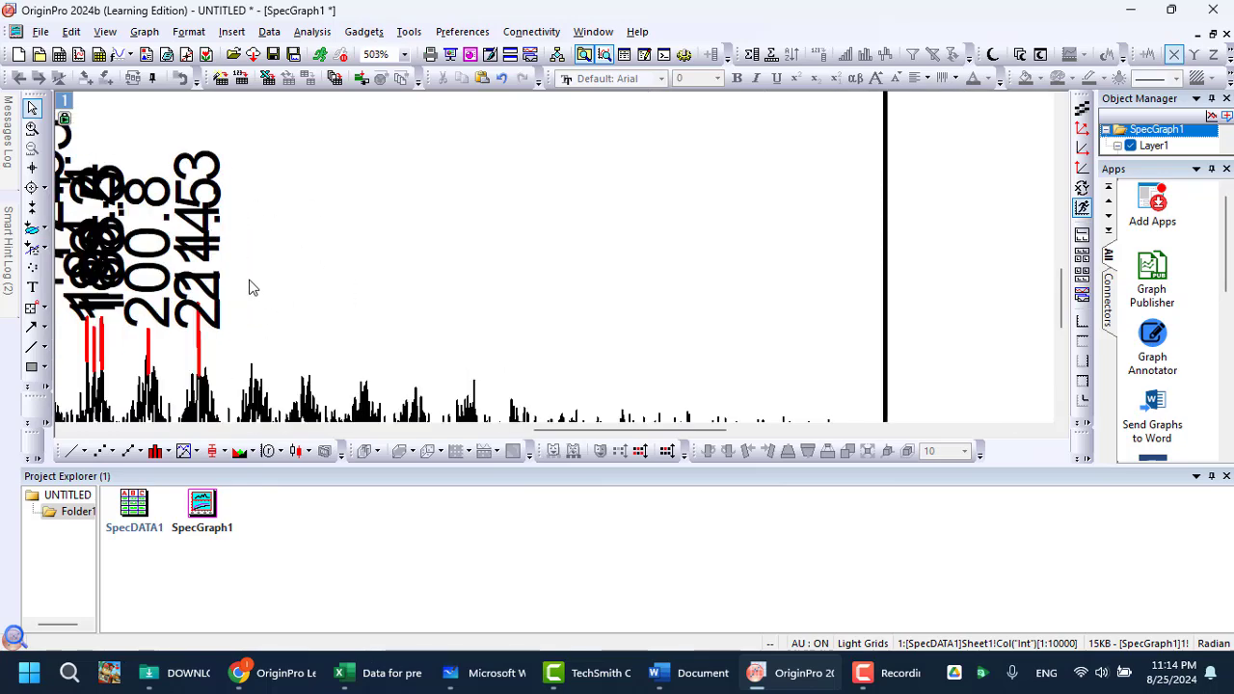
{"action": "scroll", "coordinate": [251, 285], "scroll_direction": "down", "scroll_amount": 4, "text": "ctrl"}
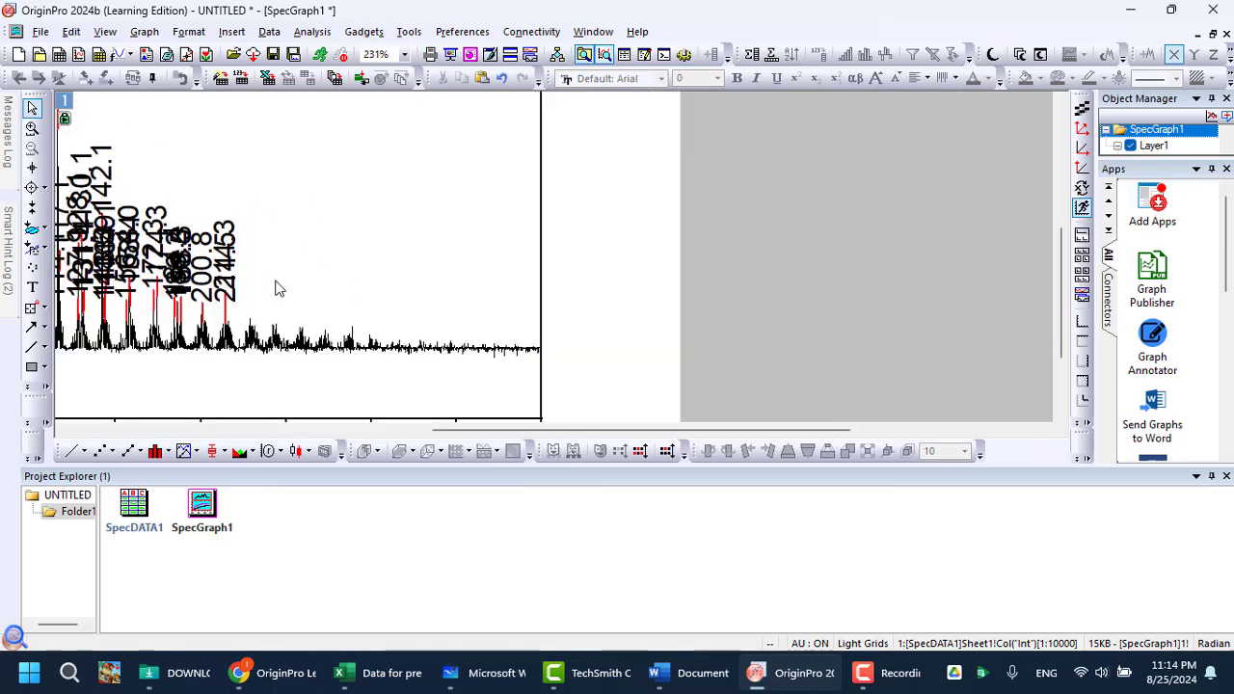
Zoom the graph page back out to 100% and restore SpecGraph1 to a floating window beside the SpecDATA1 workbook.
{"action": "scroll", "coordinate": [279, 289], "scroll_direction": "down", "scroll_amount": 2, "text": "ctrl"}
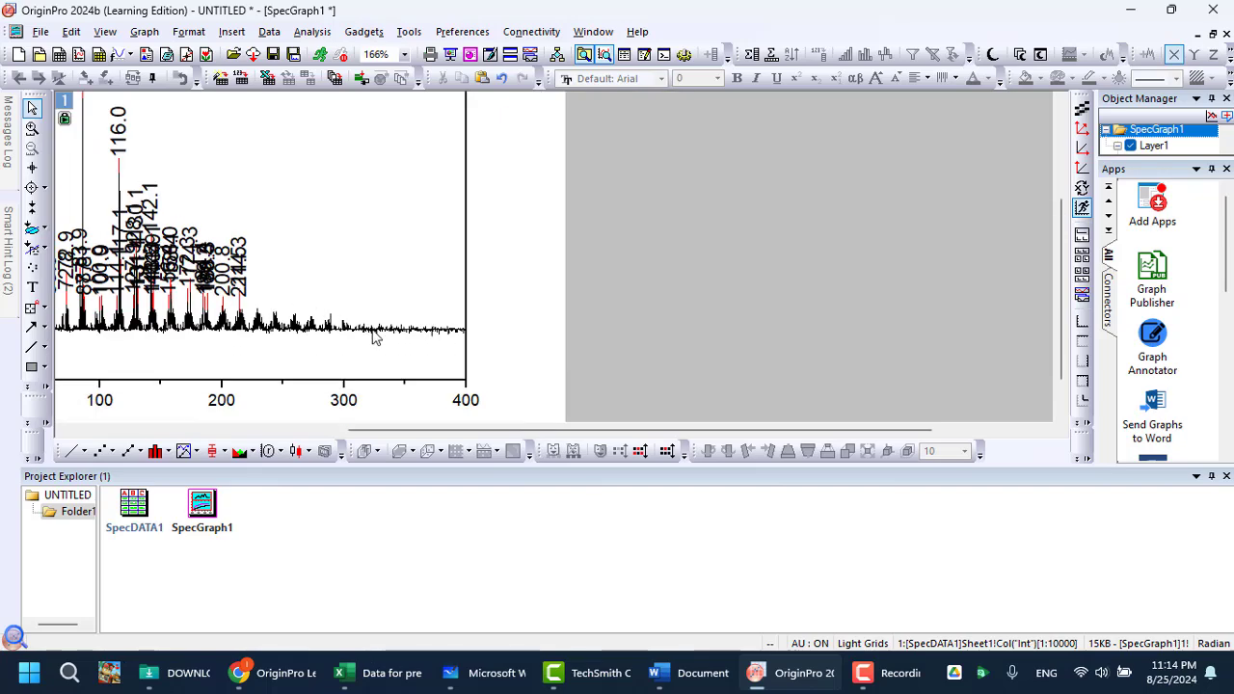
{"action": "scroll", "coordinate": [376, 340], "scroll_direction": "down", "scroll_amount": 2, "text": "ctrl"}
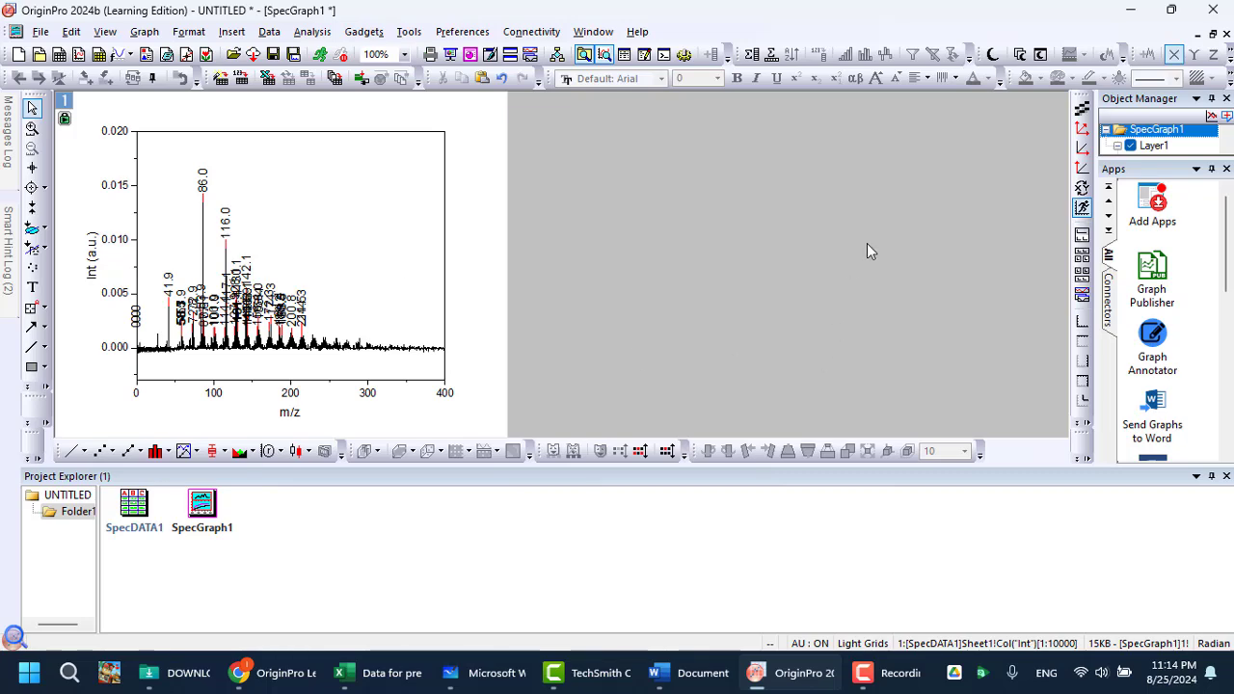
{"action": "left_click", "coordinate": [1213, 34]}
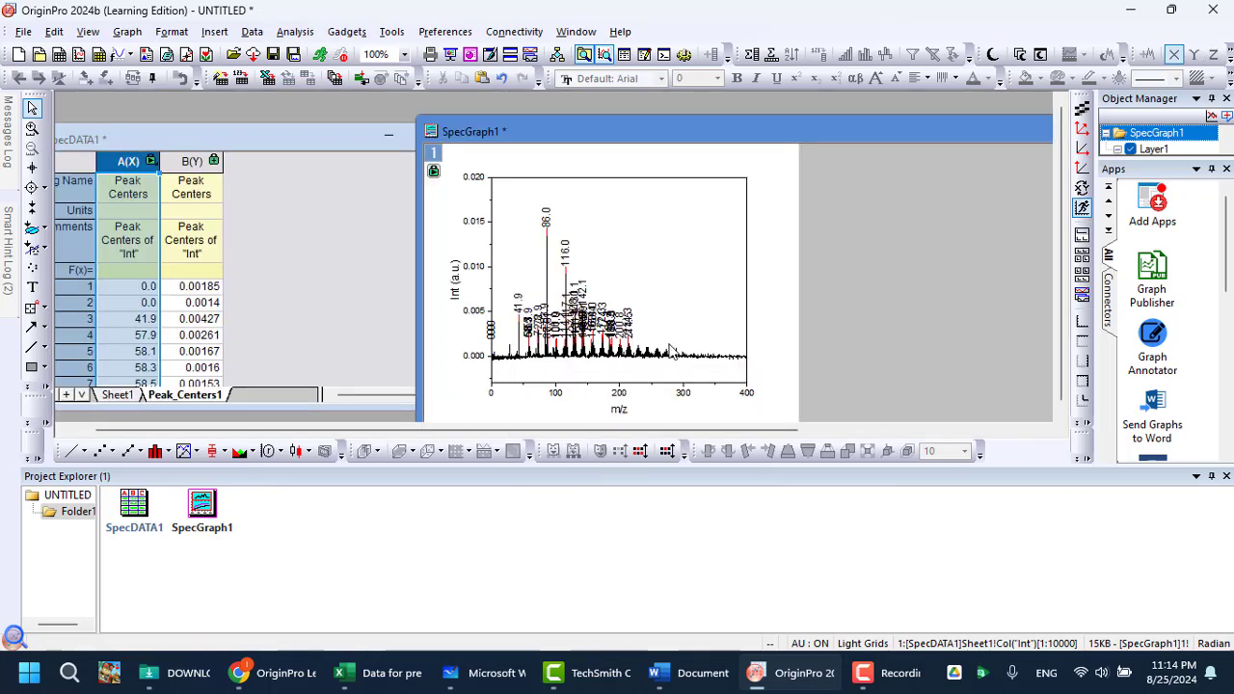
{"action": "left_click_drag", "start_coordinate": [518, 143], "coordinate": [427, 152]}
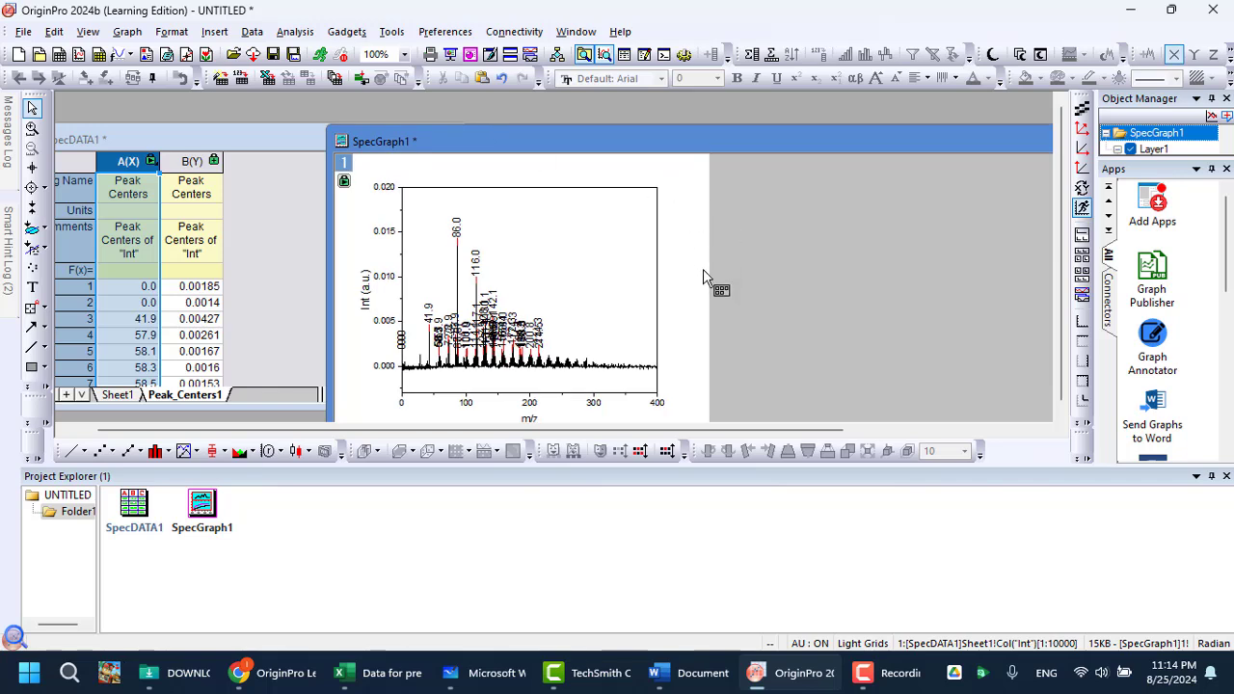
Switch to the Word document and clear all of its content.
{"action": "left_click", "coordinate": [711, 672]}
{"action": "key", "text": "ctrl+a"}
{"action": "key", "text": "Delete"}
{"action": "left_click", "coordinate": [967, 132]}
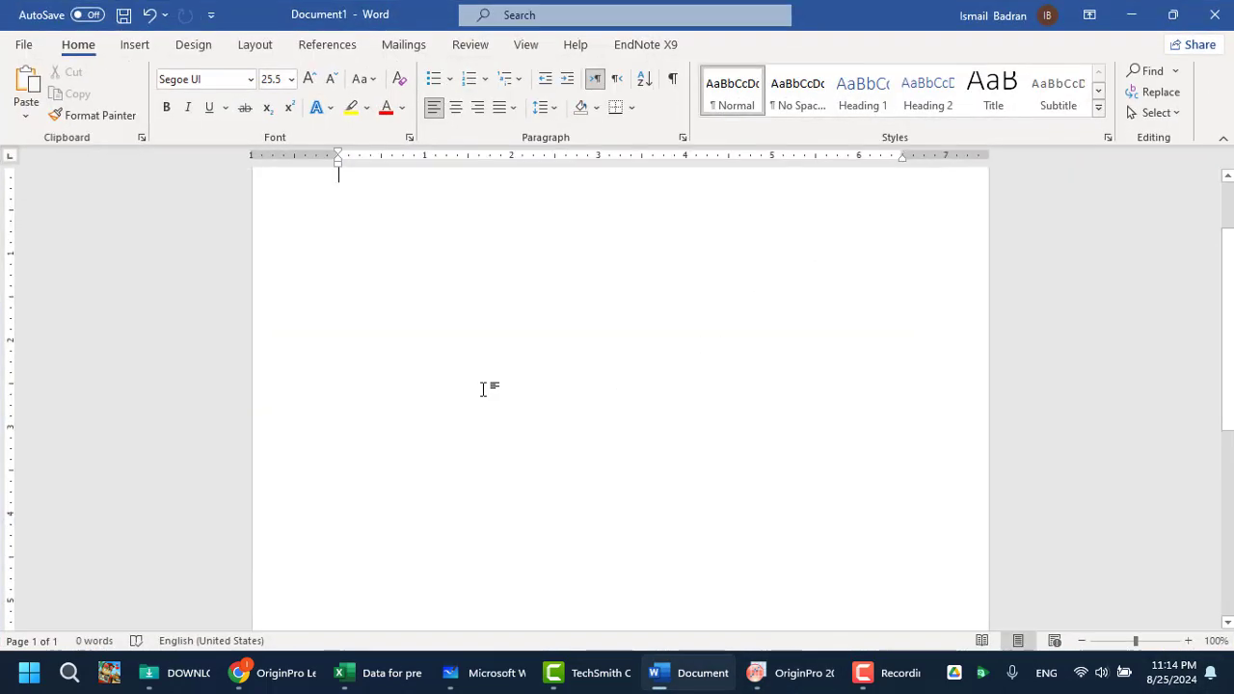
{"action": "scroll", "coordinate": [481, 371], "scroll_direction": "up", "scroll_amount": 2}
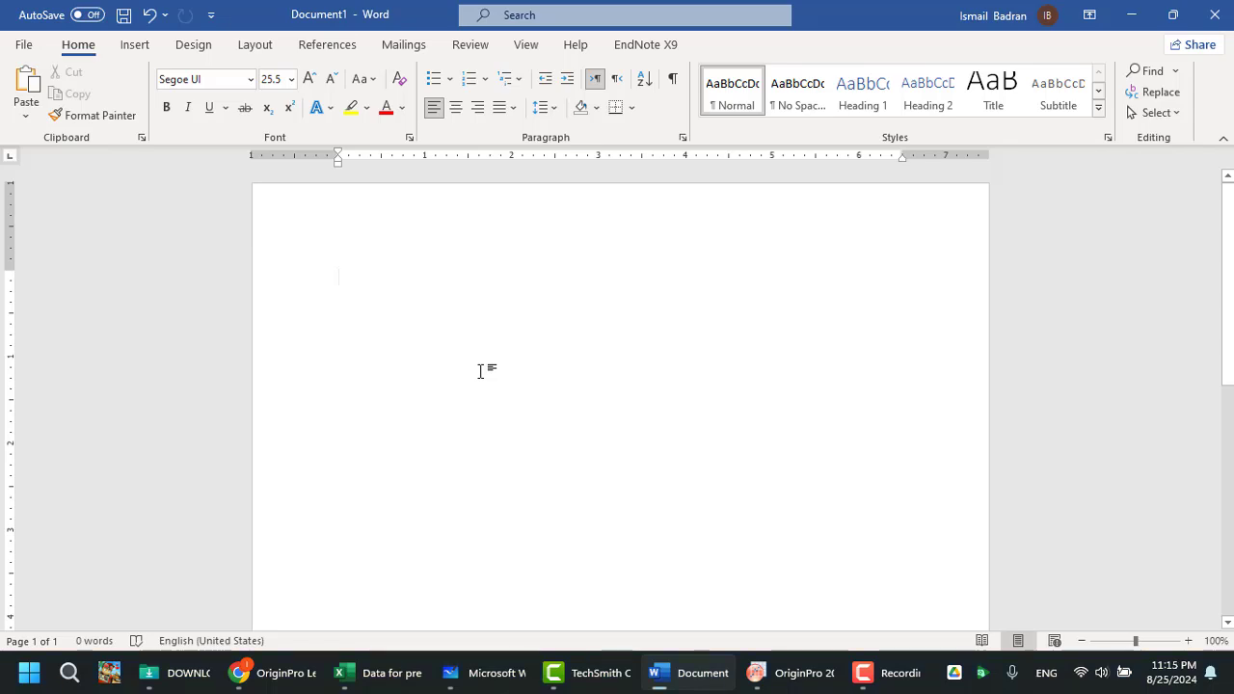
Paste the mass spectrum graph into the blank document and shrink the picture proportionally.
{"action": "key", "text": "ctrl+v"}
{"action": "left_click", "coordinate": [607, 380]}
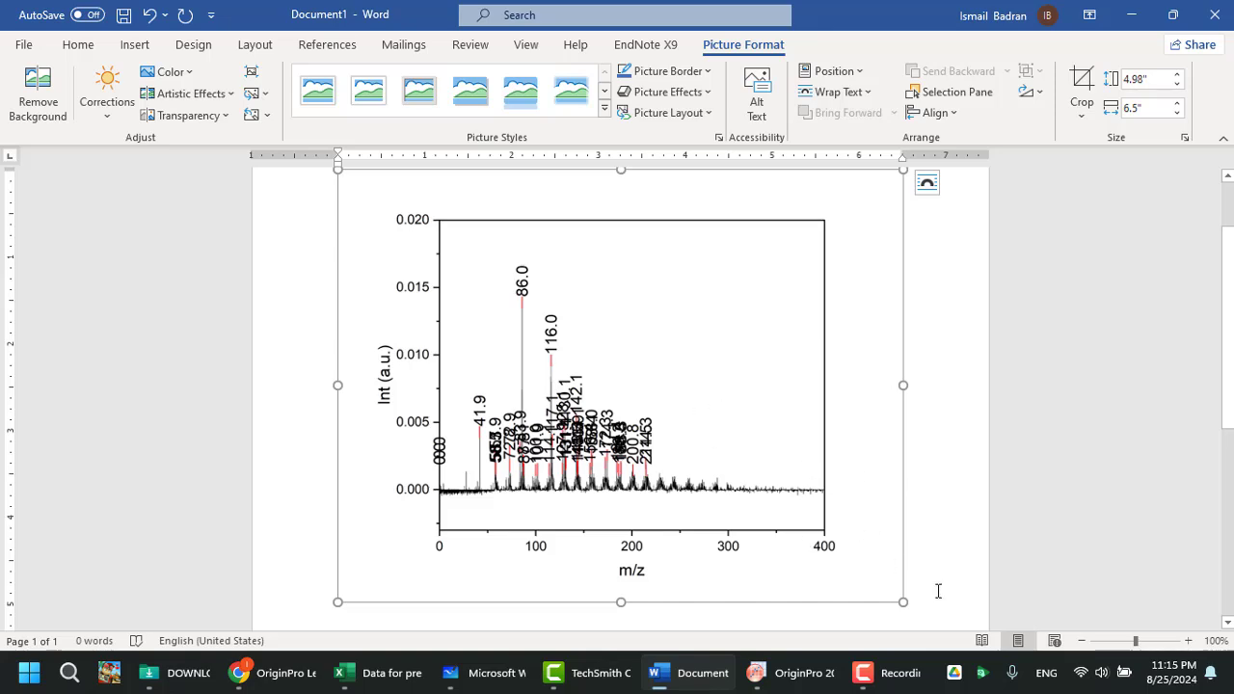
{"action": "left_click_drag", "start_coordinate": [903, 604], "coordinate": [615, 492]}
{"action": "left_click", "coordinate": [801, 439]}
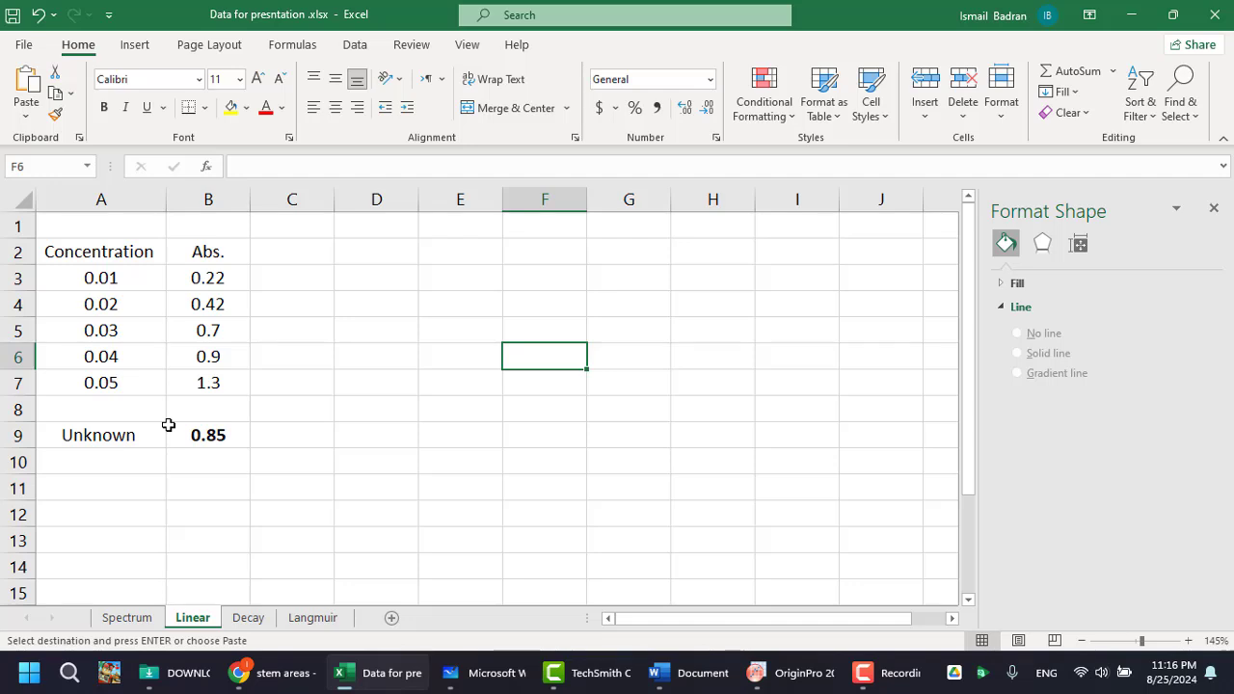
Examine the concentration and absorbance columns and the unknown's absorbance in the Linear sheet of the Excel workbook.
{"action": "left_click_drag", "start_coordinate": [132, 199], "coordinate": [111, 279]}
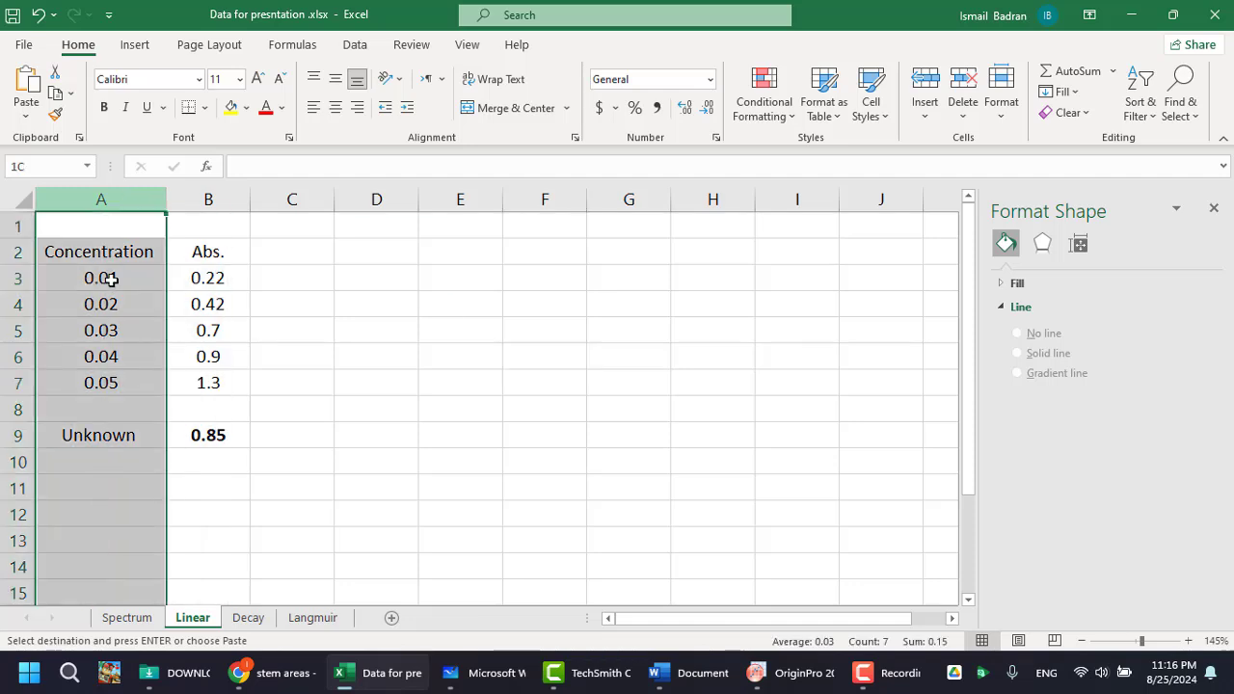
{"action": "left_click", "coordinate": [236, 203]}
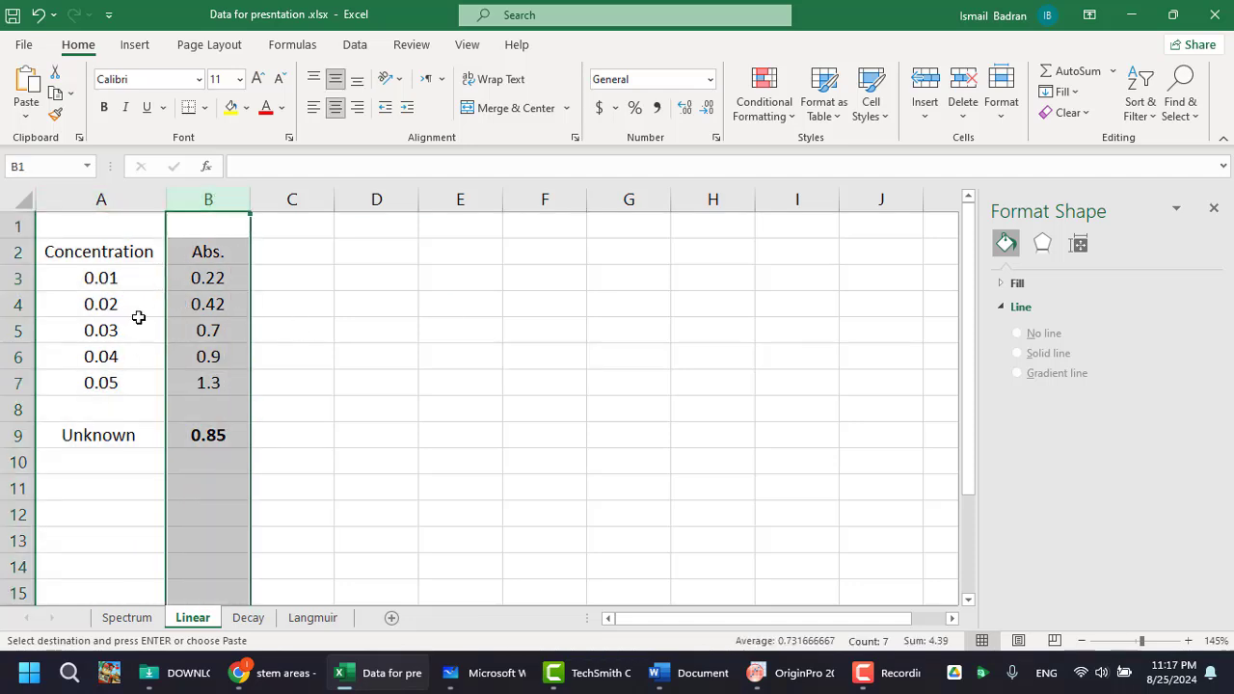
{"action": "left_click", "coordinate": [284, 408]}
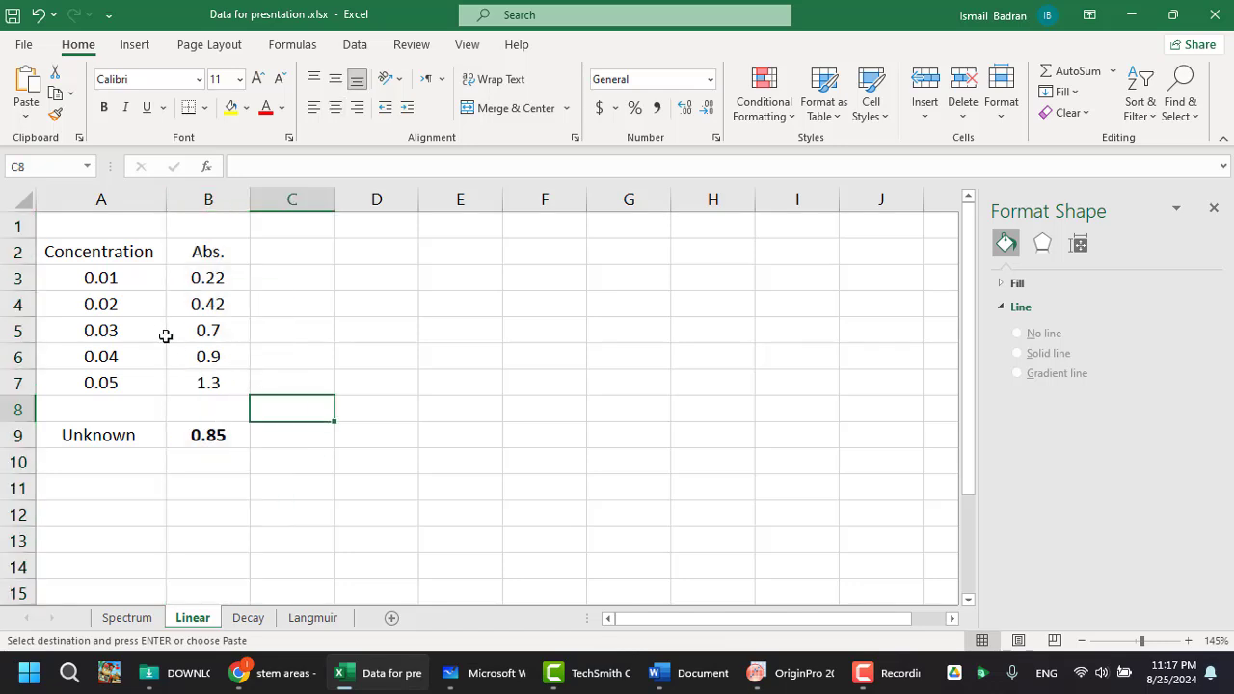
{"action": "left_click_drag", "start_coordinate": [97, 278], "coordinate": [199, 381]}
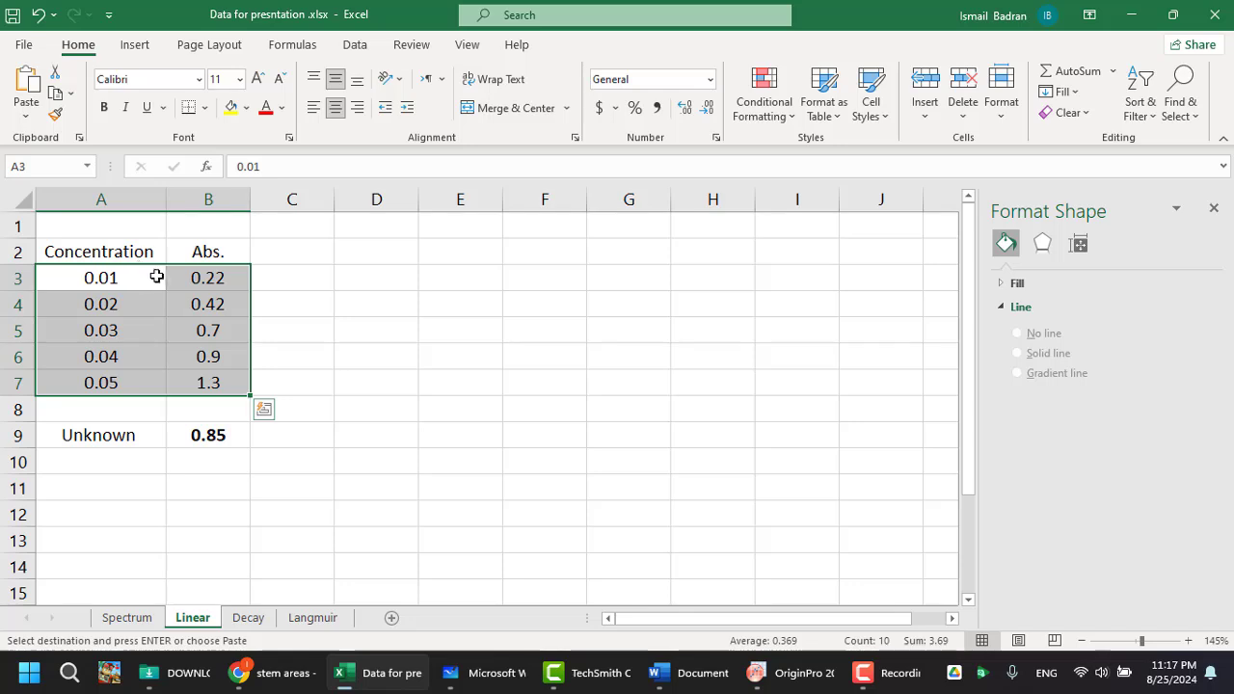
{"action": "left_click", "coordinate": [203, 381]}
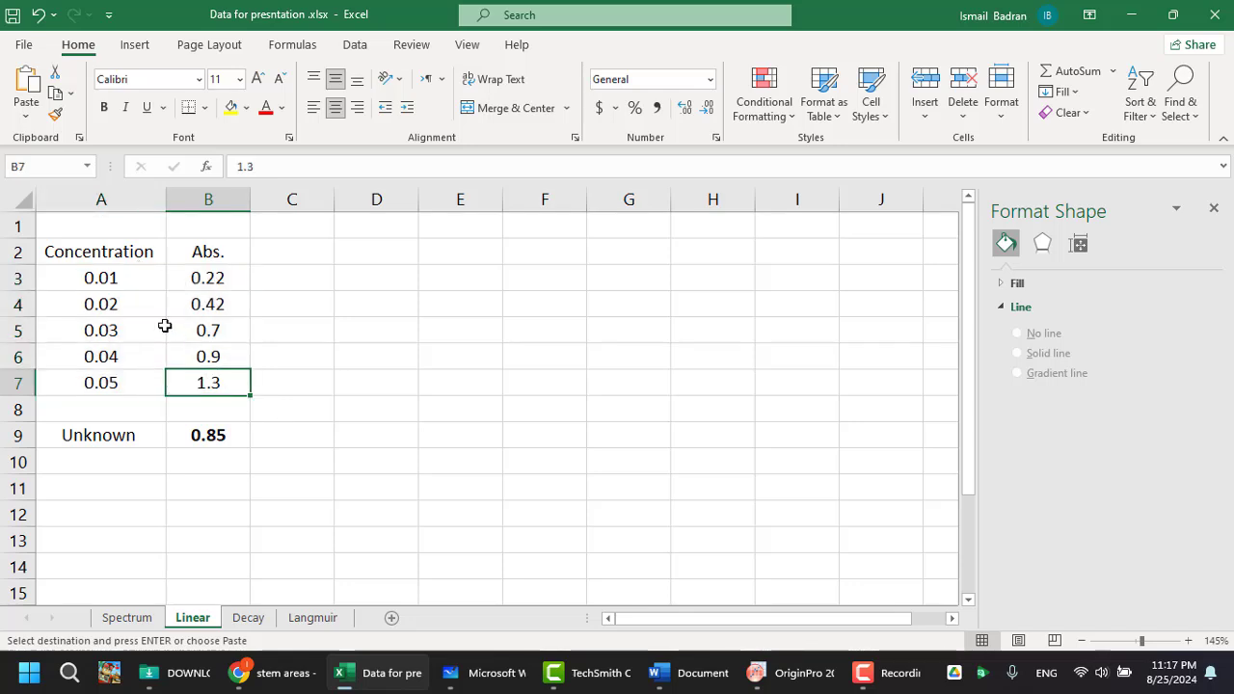
{"action": "left_click_drag", "start_coordinate": [119, 275], "coordinate": [199, 385]}
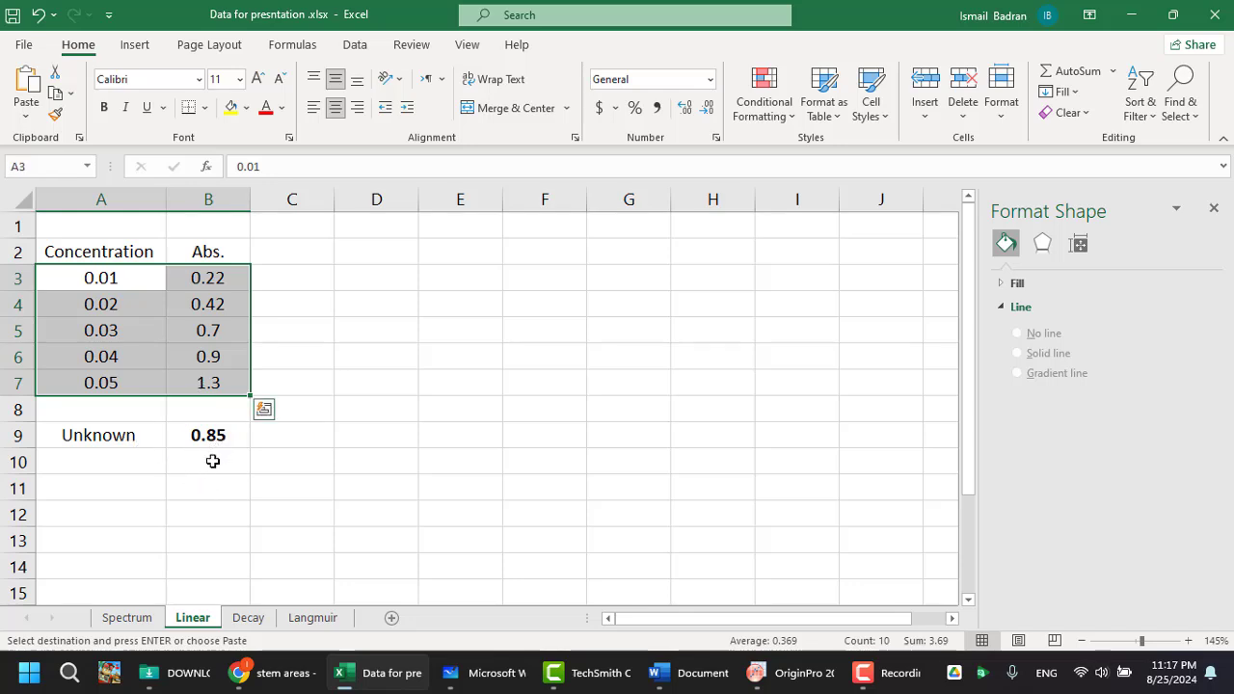
{"action": "left_click", "coordinate": [212, 460]}
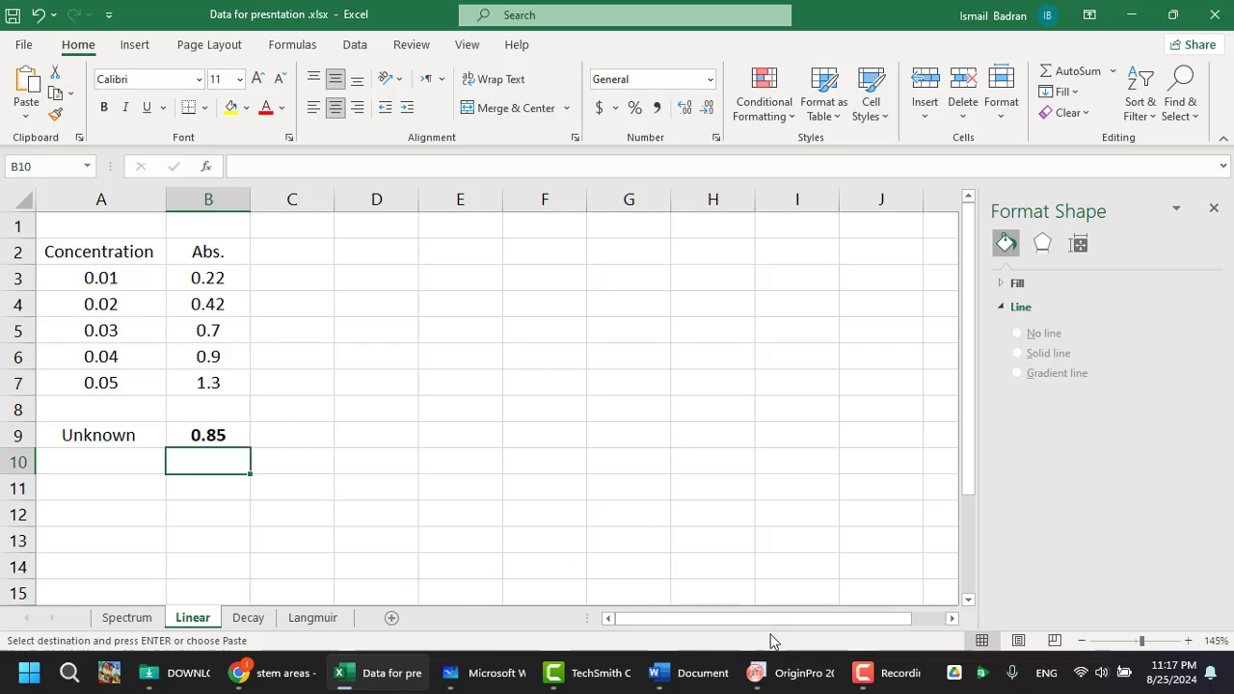
Copy the concentration and absorbance values in A3:B7 of the Linear sheet, switch to OriginPro and move the SpecGraph1 window aside.
{"action": "mouse_move", "coordinate": [781, 675]}
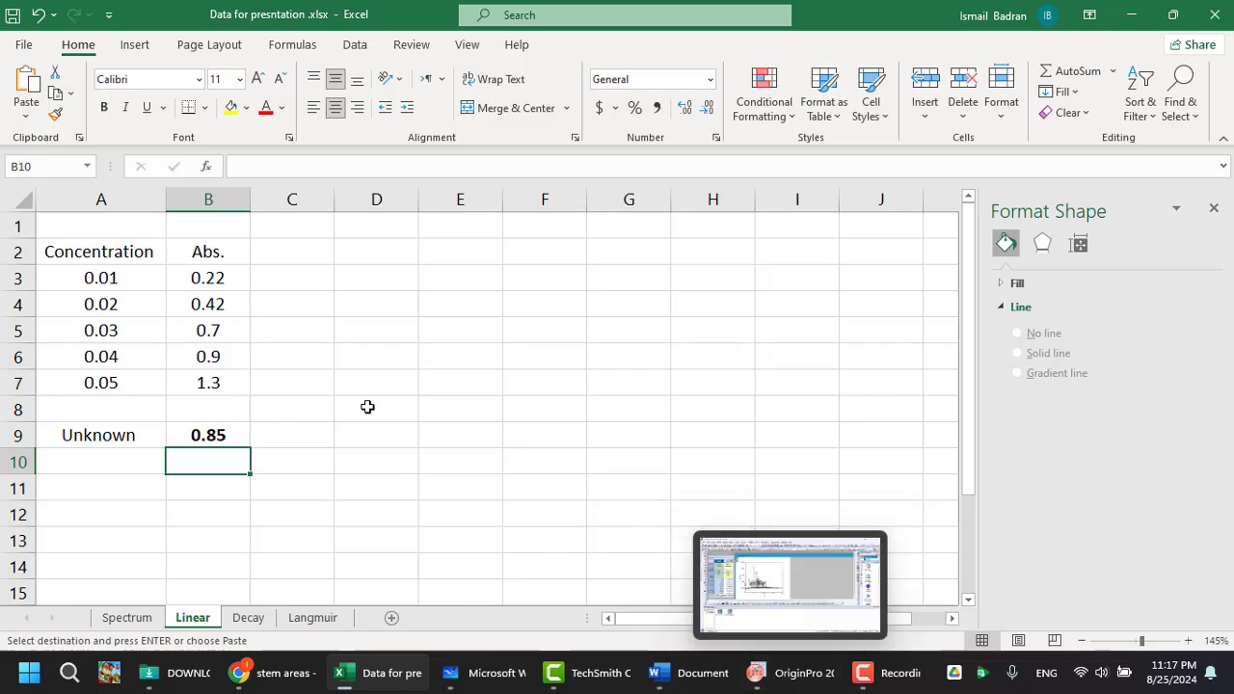
{"action": "left_click_drag", "start_coordinate": [148, 278], "coordinate": [207, 380]}
{"action": "key", "text": "ctrl+c"}
{"action": "left_click", "coordinate": [781, 673]}
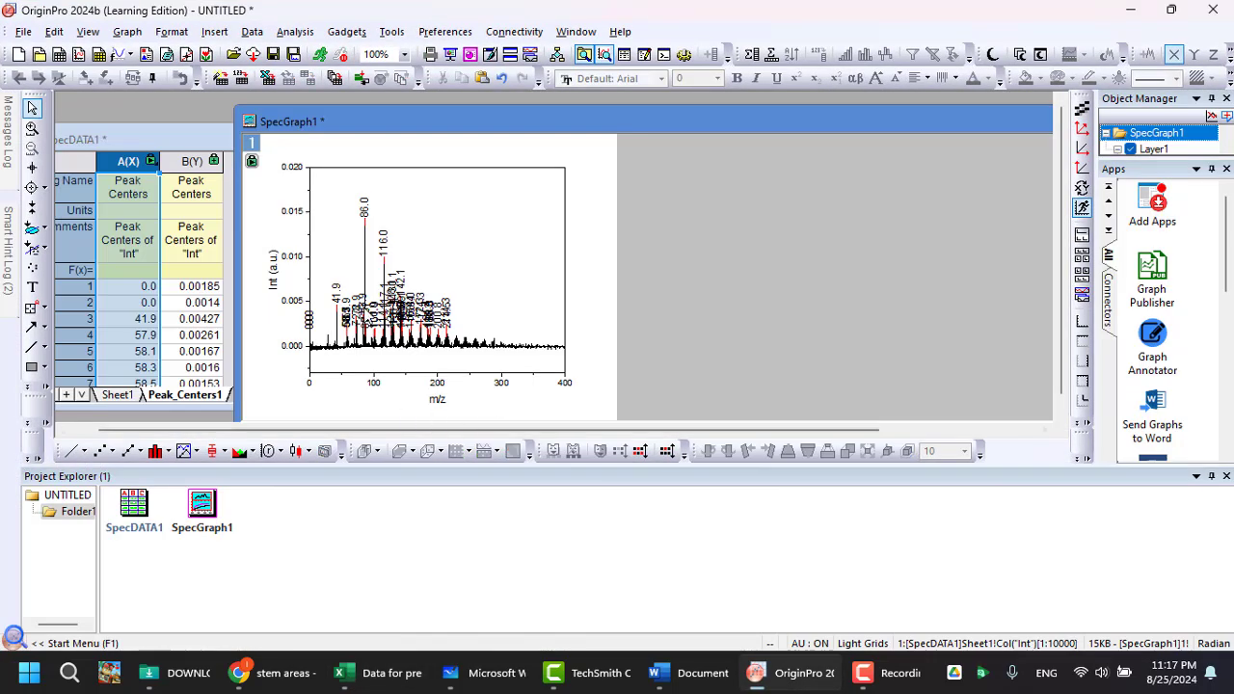
{"action": "left_click_drag", "start_coordinate": [409, 113], "coordinate": [485, 156]}
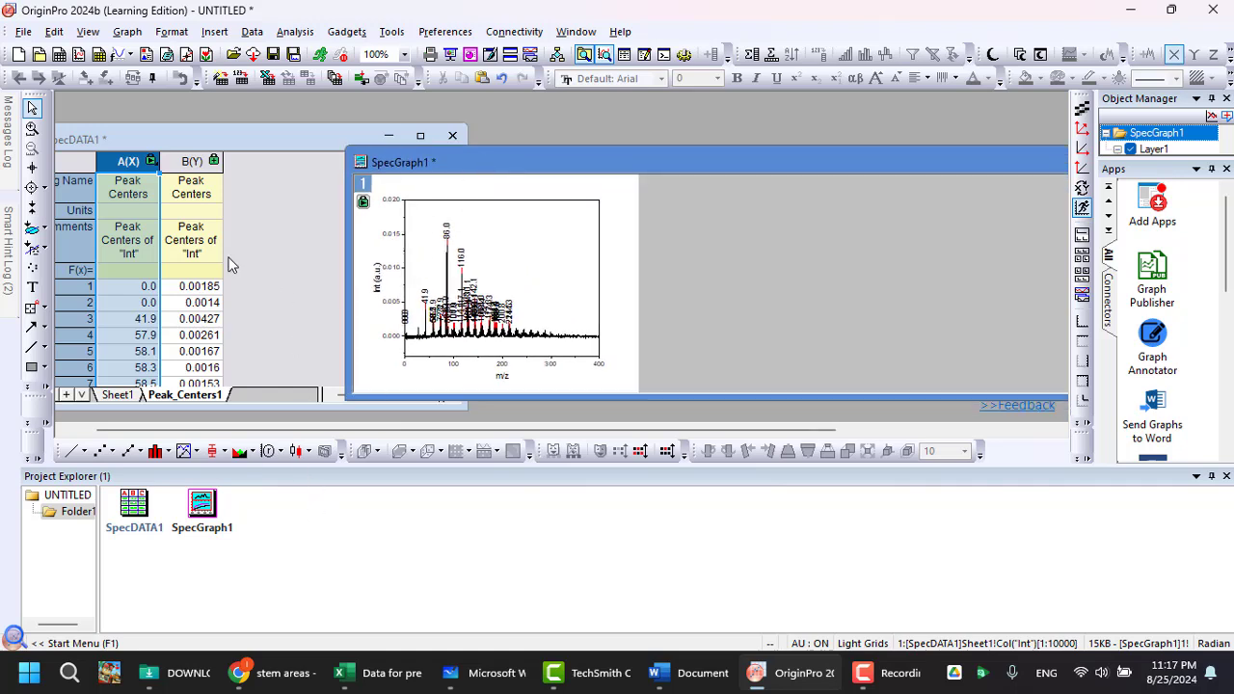
{"action": "right_click", "coordinate": [293, 533]}
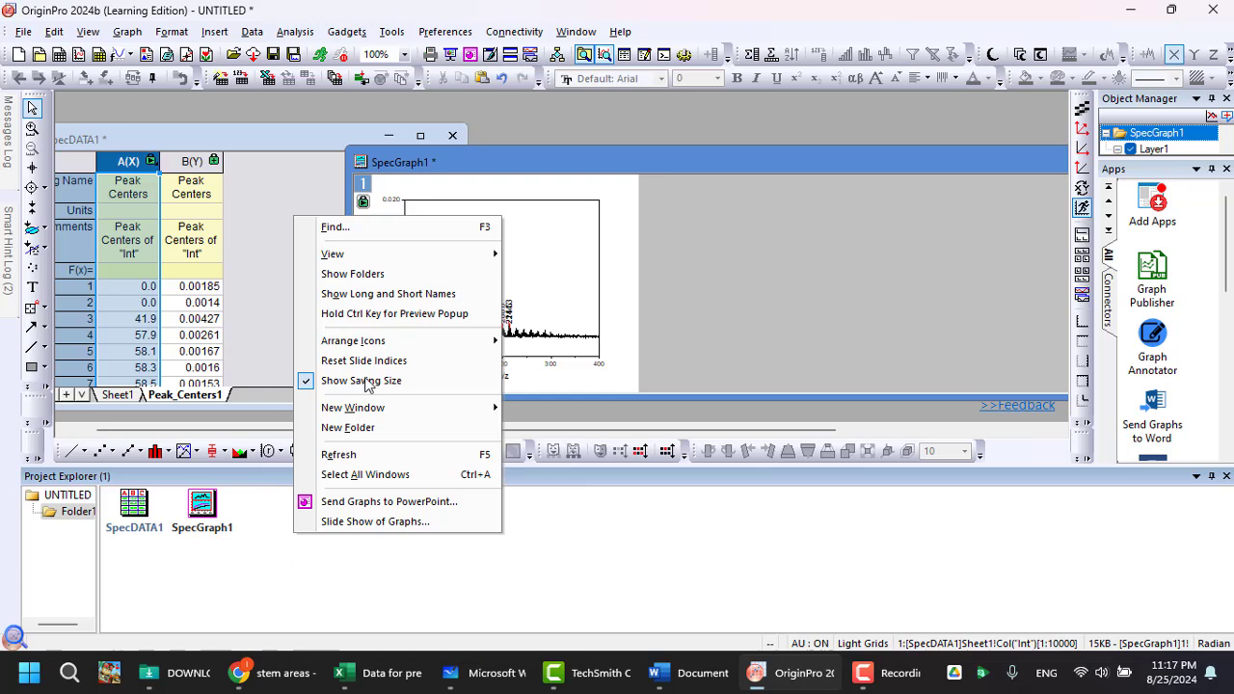
{"action": "mouse_move", "coordinate": [391, 260]}
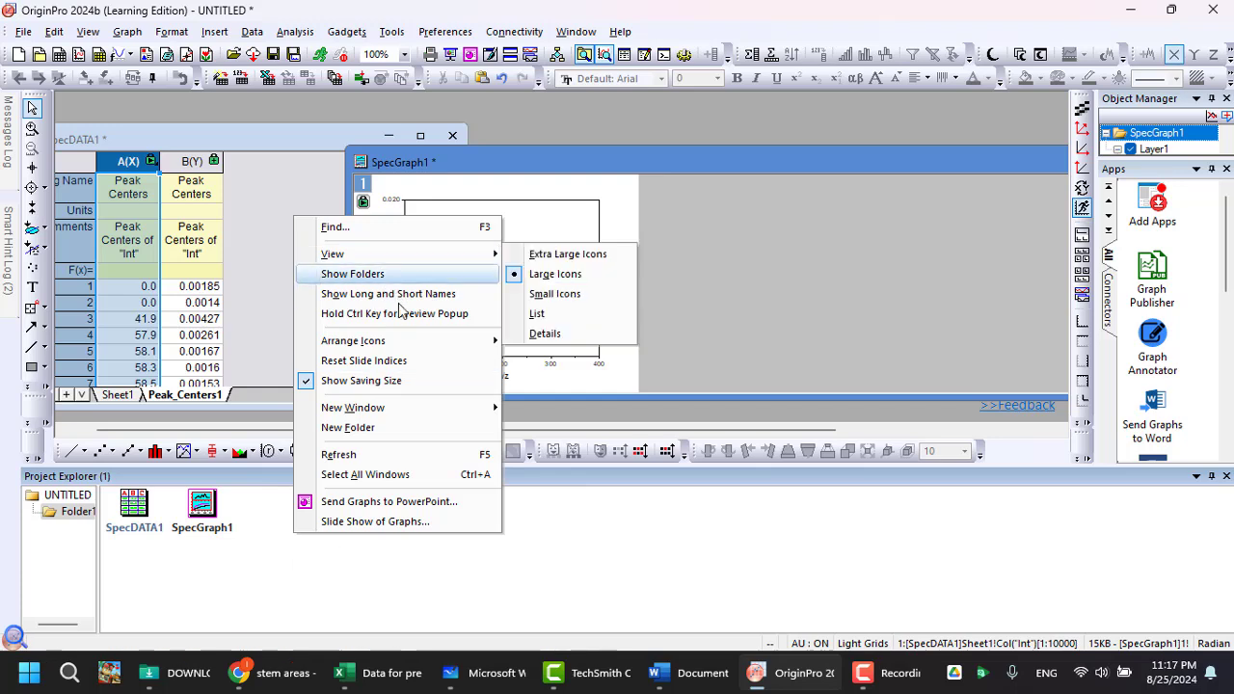
{"action": "mouse_move", "coordinate": [412, 413]}
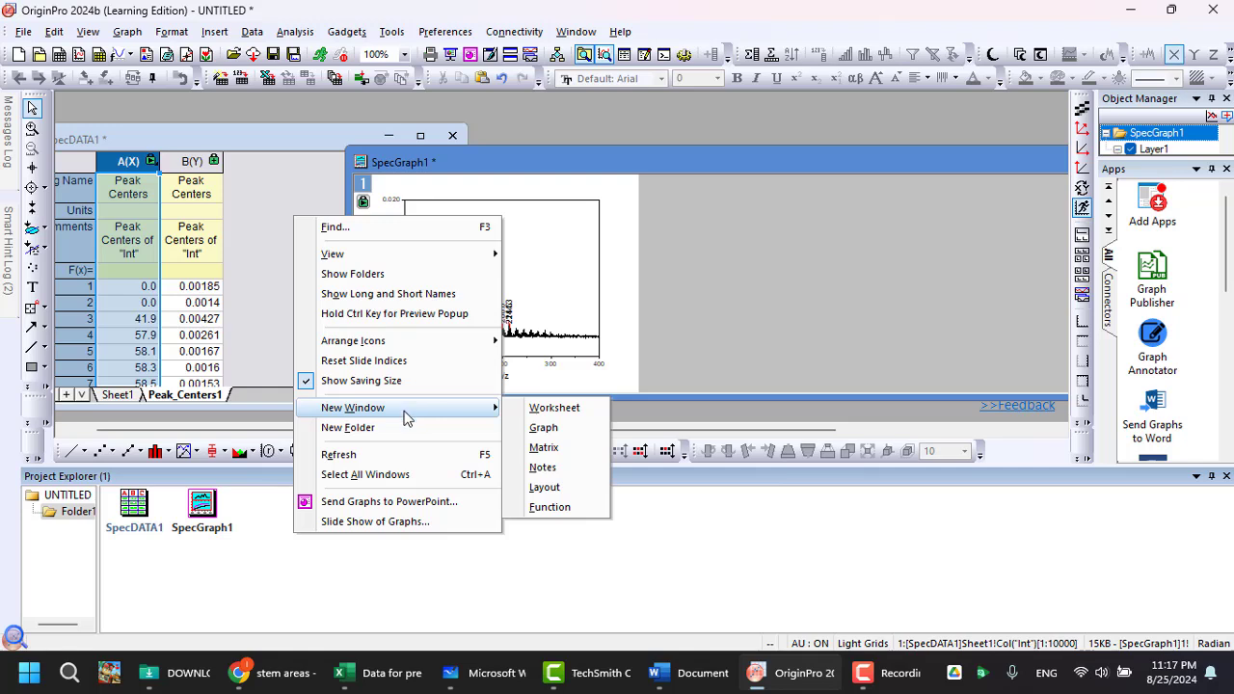
{"action": "left_click", "coordinate": [387, 541]}
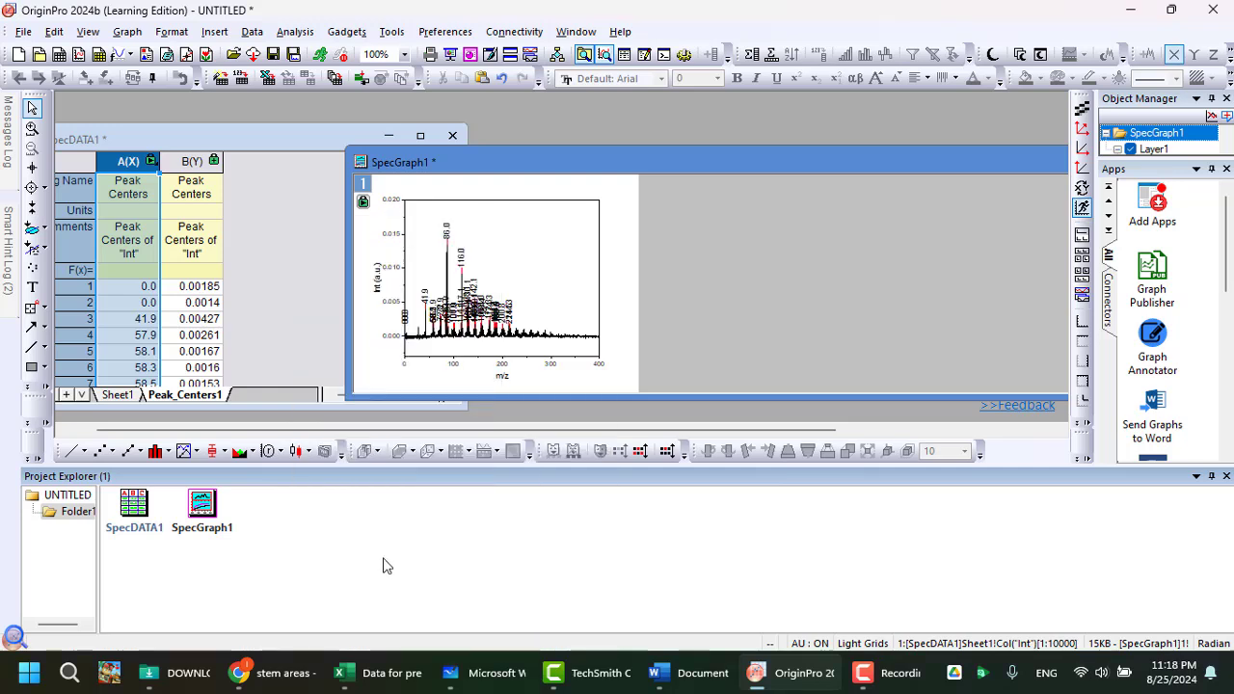
Create a new worksheet window in the current project folder and position it over the existing windows.
{"action": "right_click", "coordinate": [401, 543]}
{"action": "mouse_move", "coordinate": [504, 414]}
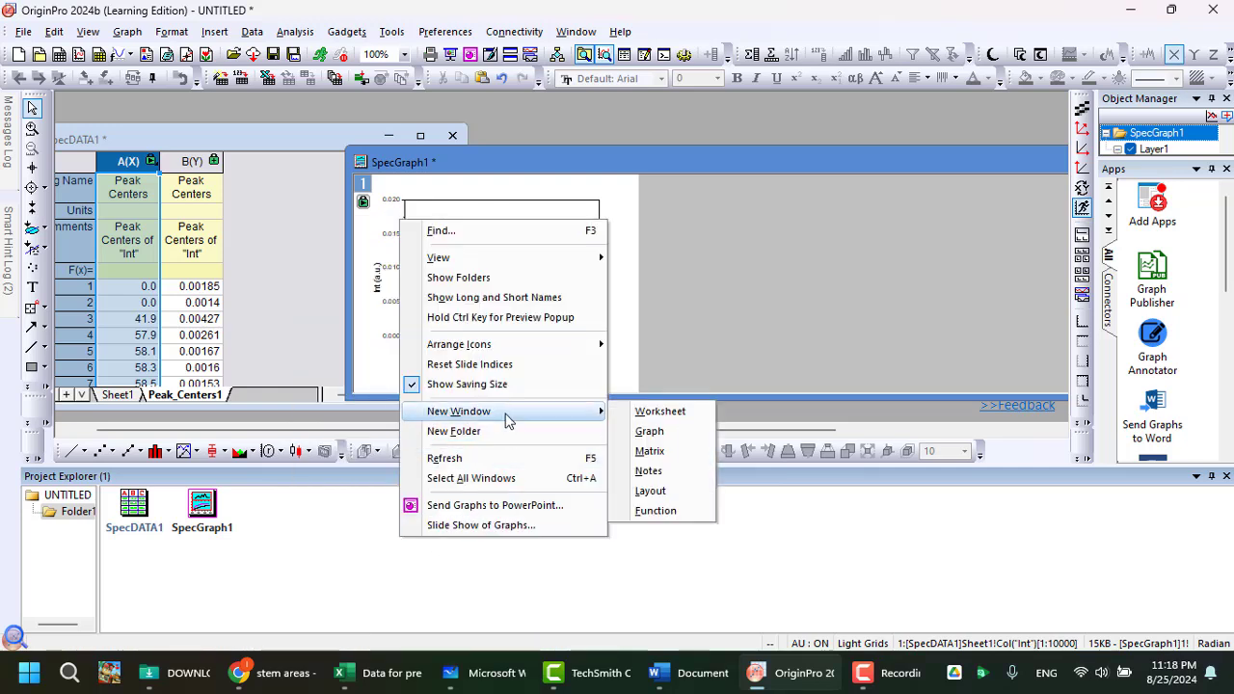
{"action": "left_click", "coordinate": [677, 414]}
{"action": "left_click_drag", "start_coordinate": [191, 137], "coordinate": [321, 135]}
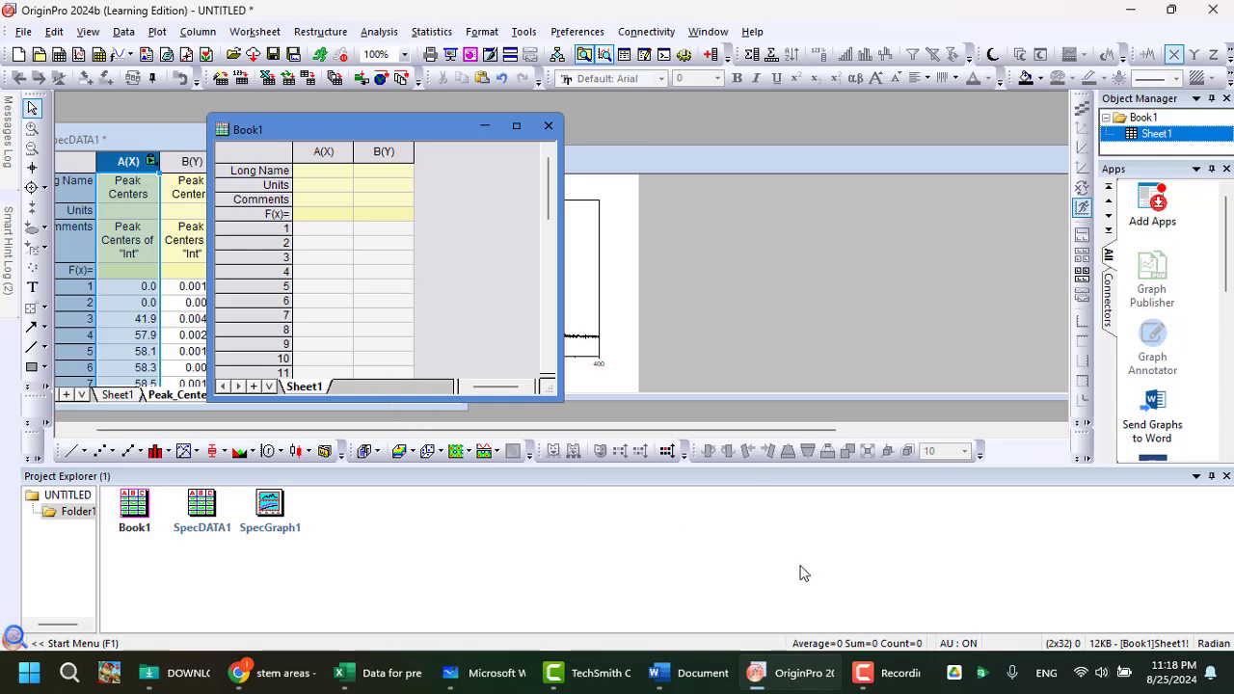
Paste the copied concentration and absorbance values into Book1, starting at row 1 of column A(X).
{"action": "left_click", "coordinate": [431, 673]}
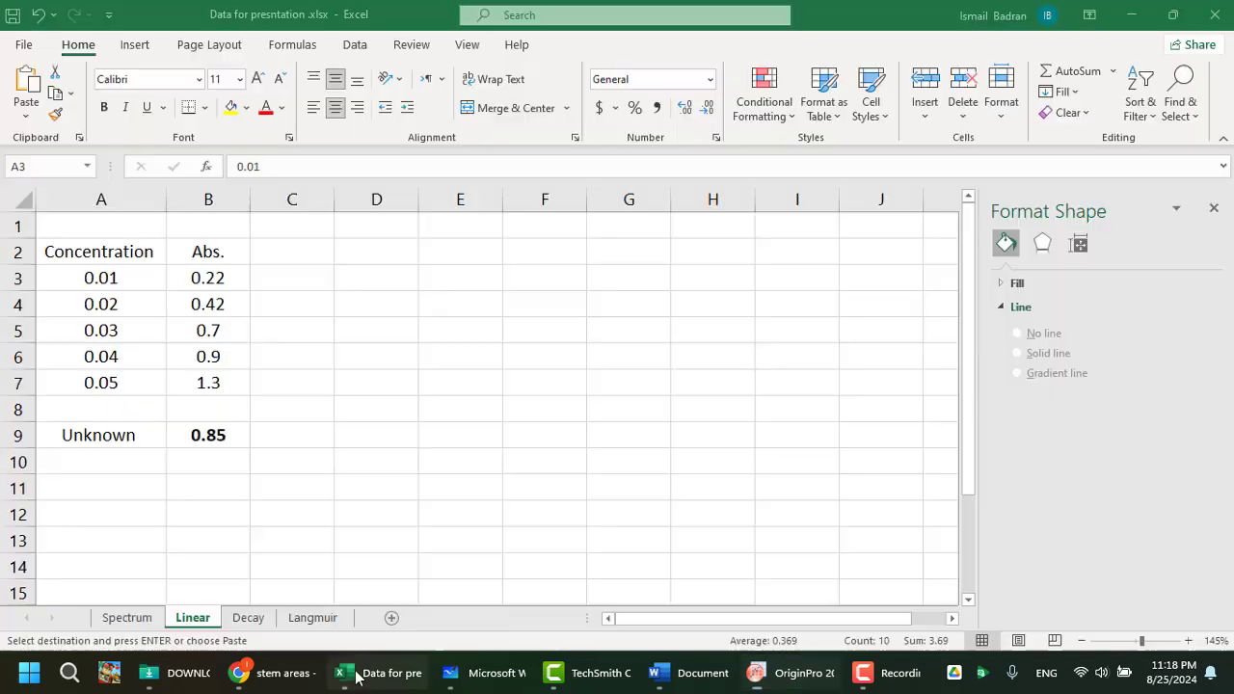
{"action": "key", "text": "alt+Tab"}
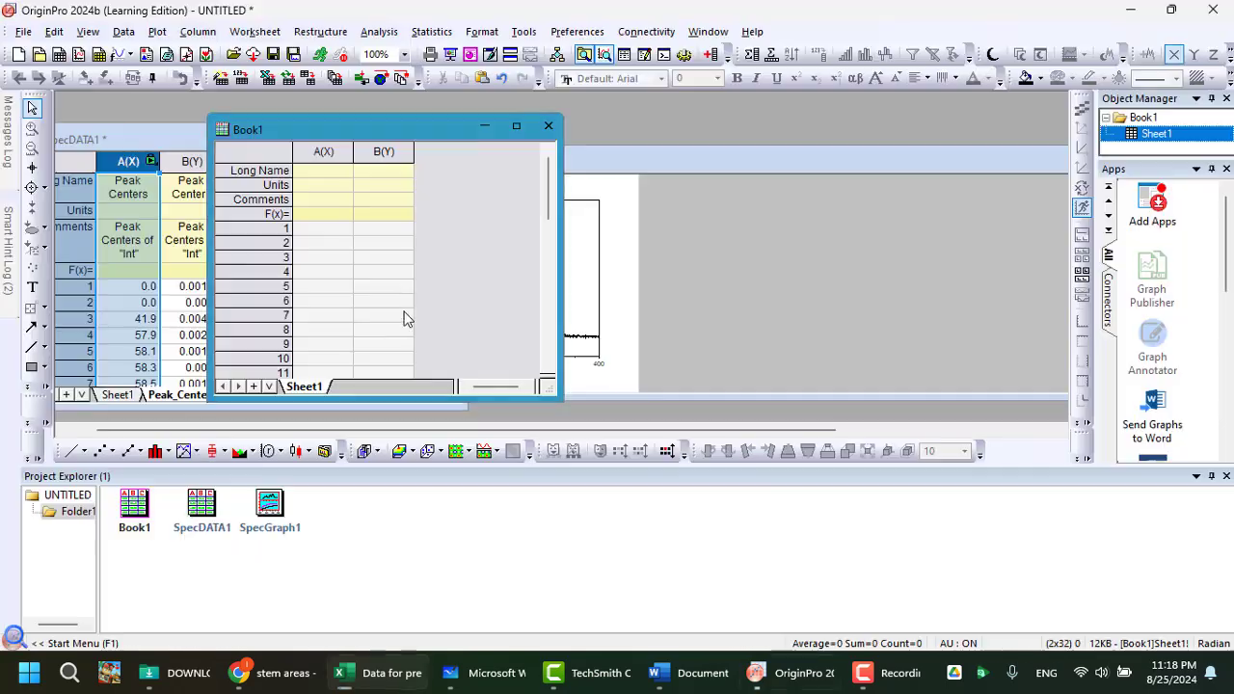
{"action": "left_click", "coordinate": [349, 229]}
{"action": "key", "text": "ctrl+v"}
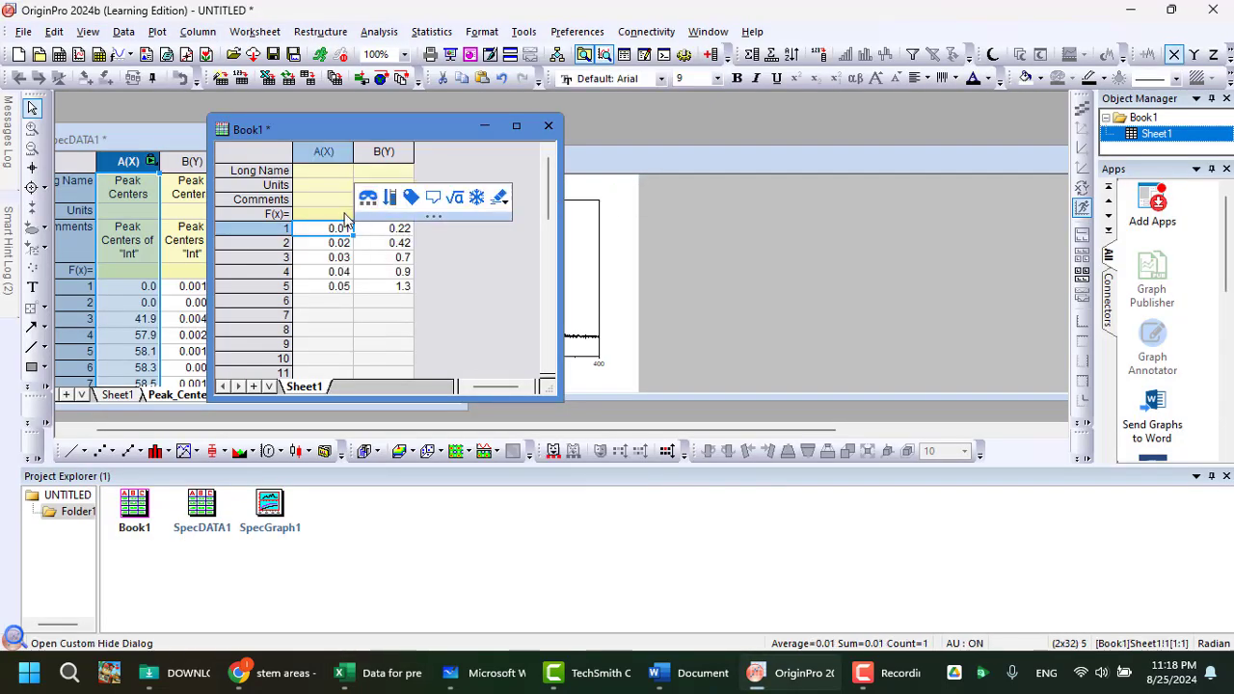
{"action": "key", "text": "Down"}
{"action": "key", "text": "Down"}
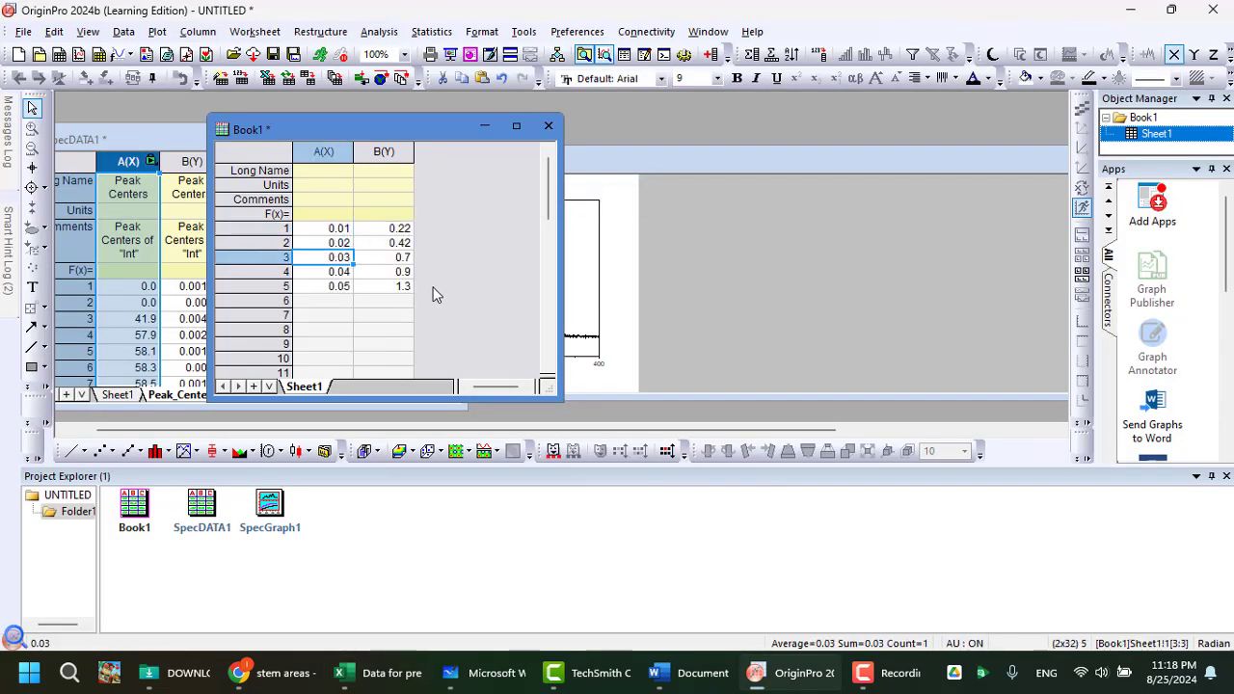
Copy the Concentration and Abs. headings from the Excel Linear sheet into the Long Name row of Book1.
{"action": "key", "text": "alt+Tab"}
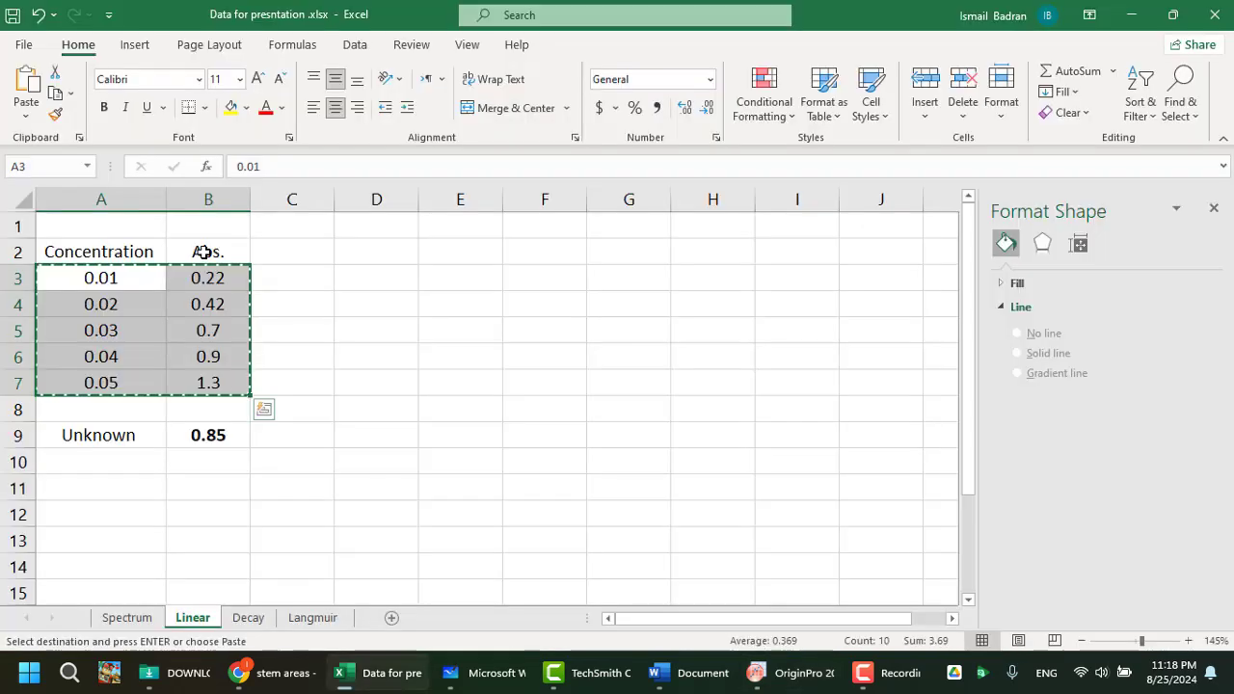
{"action": "left_click", "coordinate": [204, 252]}
{"action": "left_click_drag", "start_coordinate": [122, 255], "coordinate": [210, 258]}
{"action": "key", "text": "ctrl+c"}
{"action": "key", "text": "alt+Tab"}
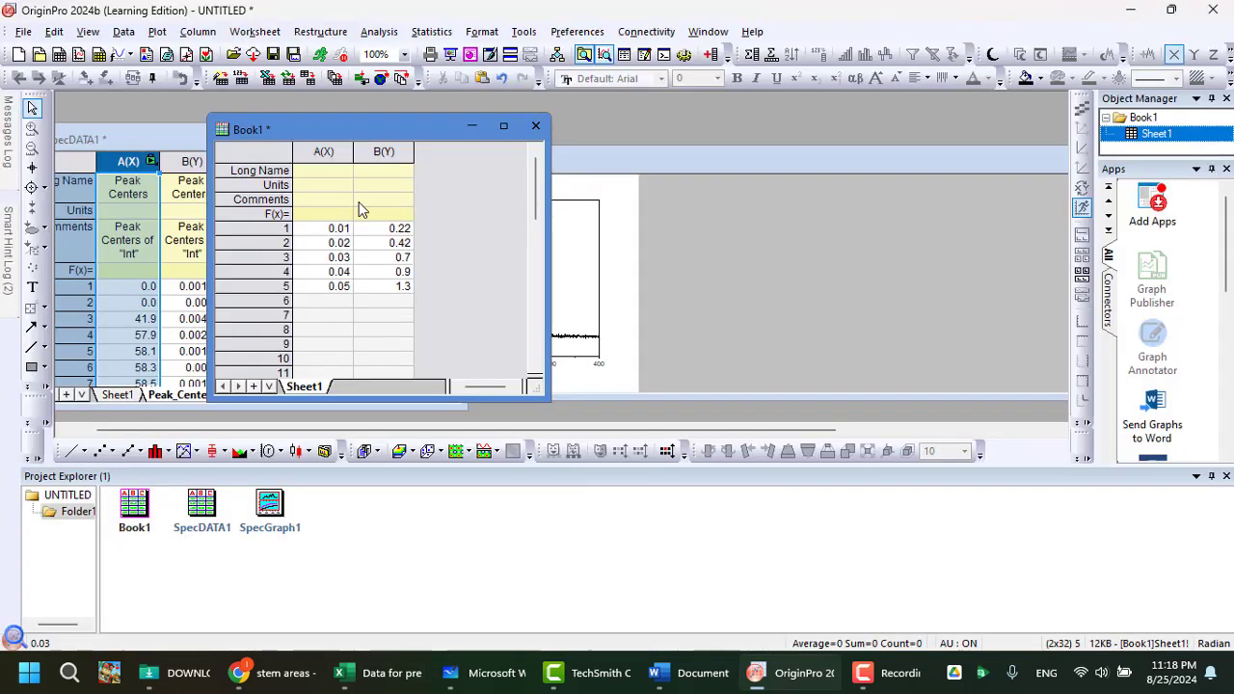
{"action": "left_click", "coordinate": [324, 173]}
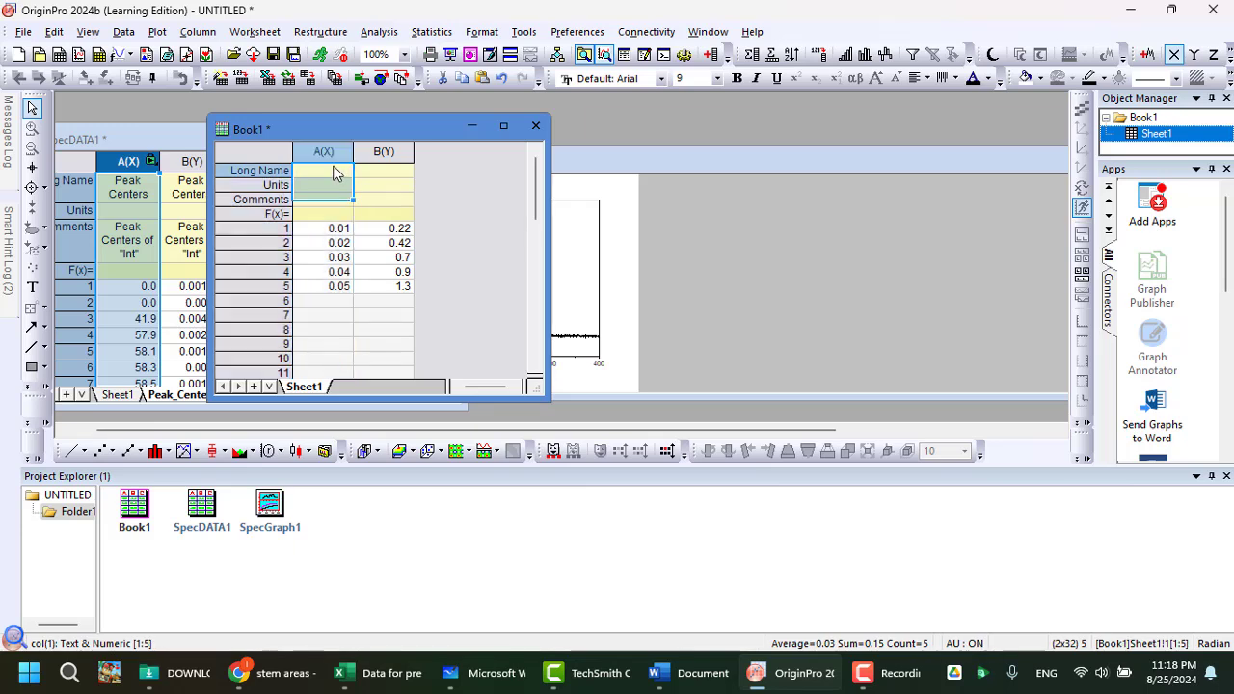
{"action": "key", "text": "ctrl+v"}
Enter the units mol/L for the Concentration column and a.u. for the Abs. column.
{"action": "key", "text": "Down"}
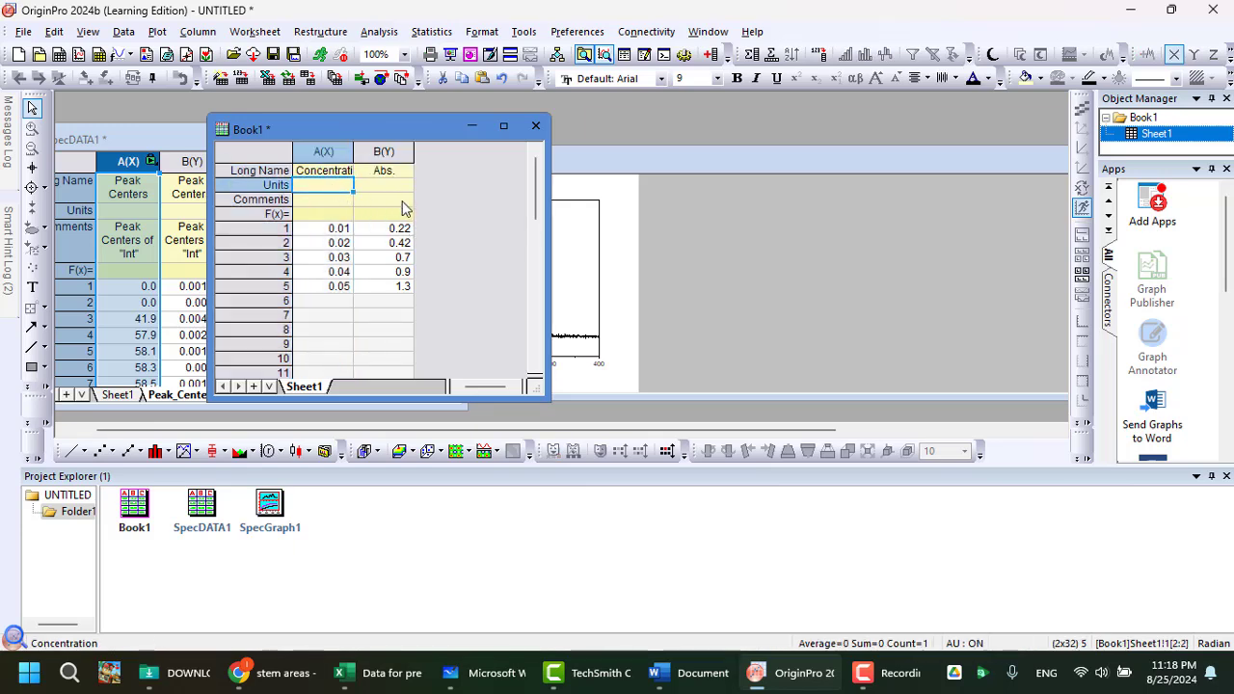
{"action": "type", "text": "mol"}
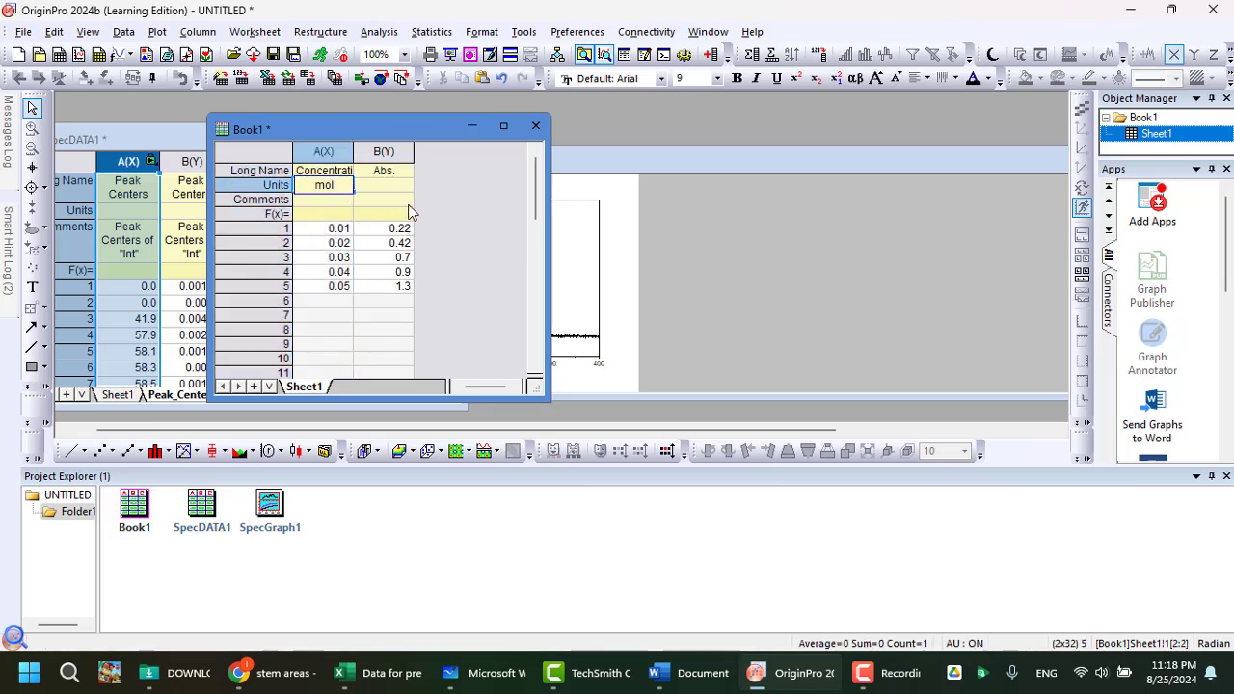
{"action": "type", "text": "/L"}
{"action": "key", "text": "Tab"}
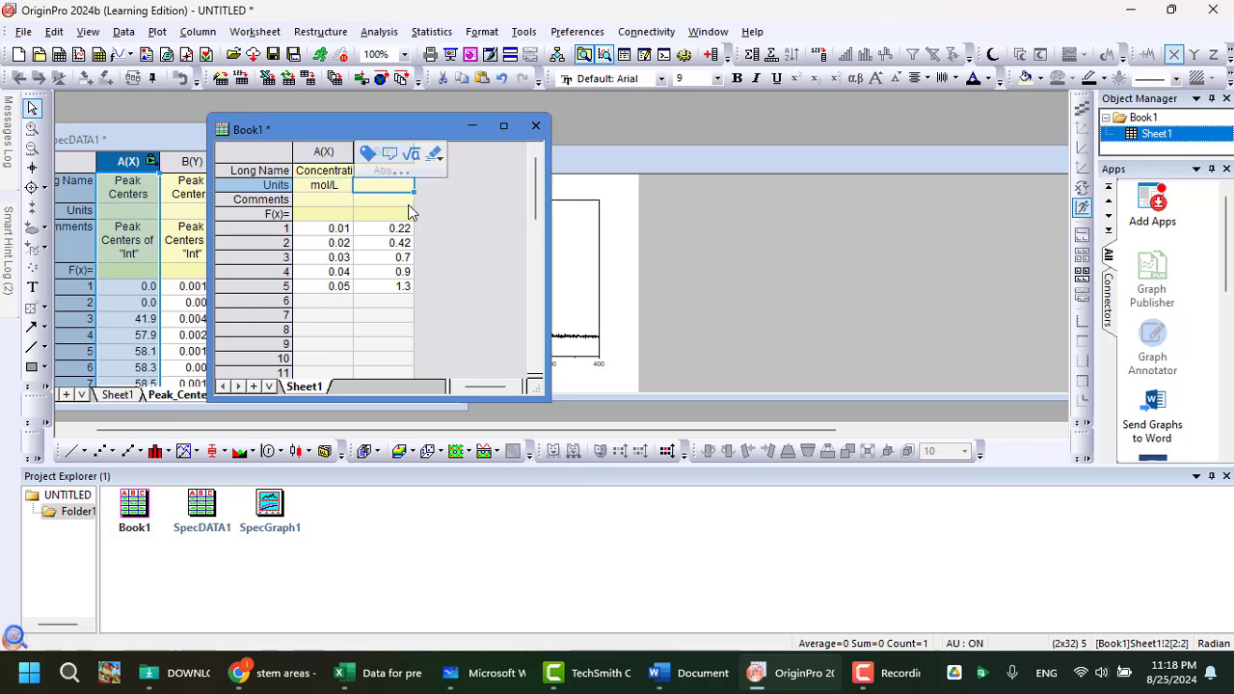
{"action": "type", "text": "a.u"}
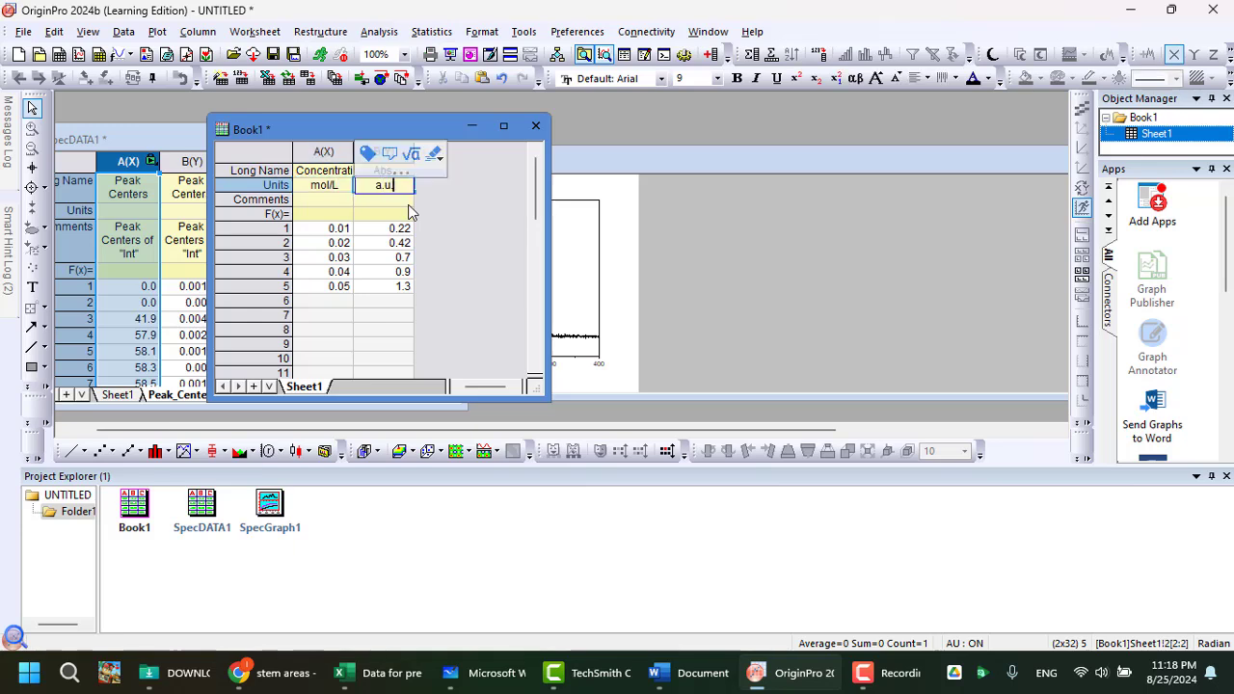
Complete the a.u. unit of the Abs. column and plot both Book1 columns as a scatter graph of absorbance against concentration.
{"action": "type", "text": "."}
{"action": "key", "text": "Return"}
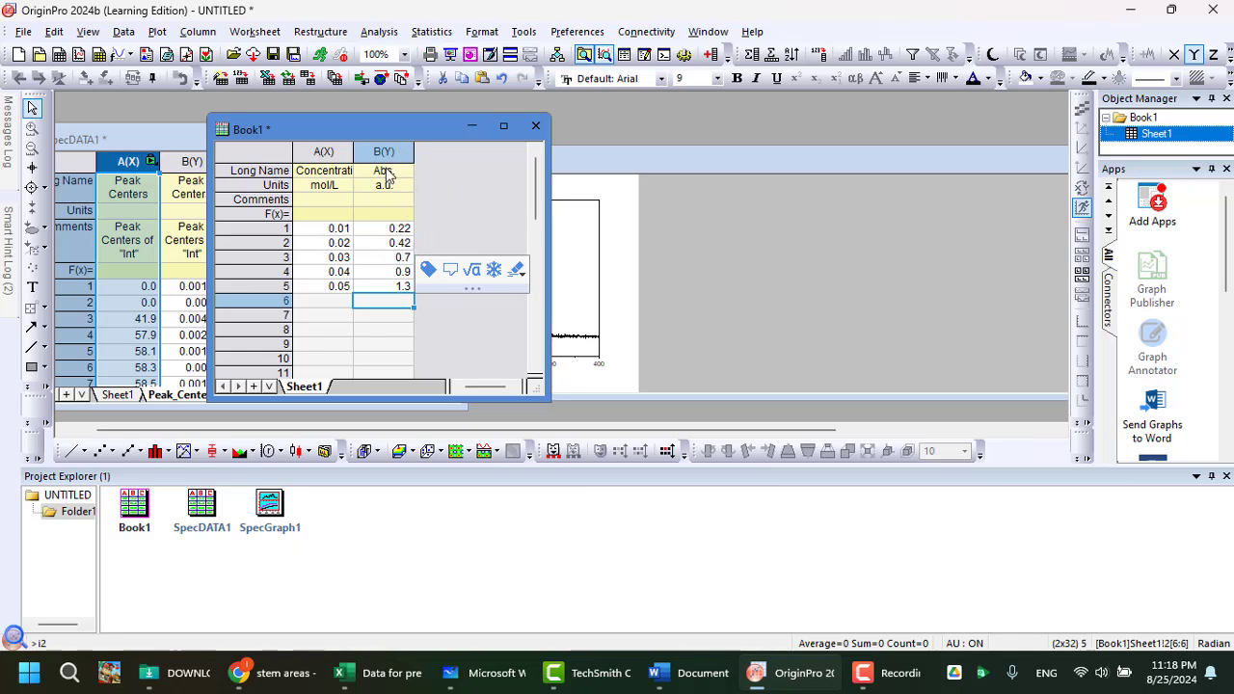
{"action": "left_click_drag", "start_coordinate": [319, 156], "coordinate": [378, 160]}
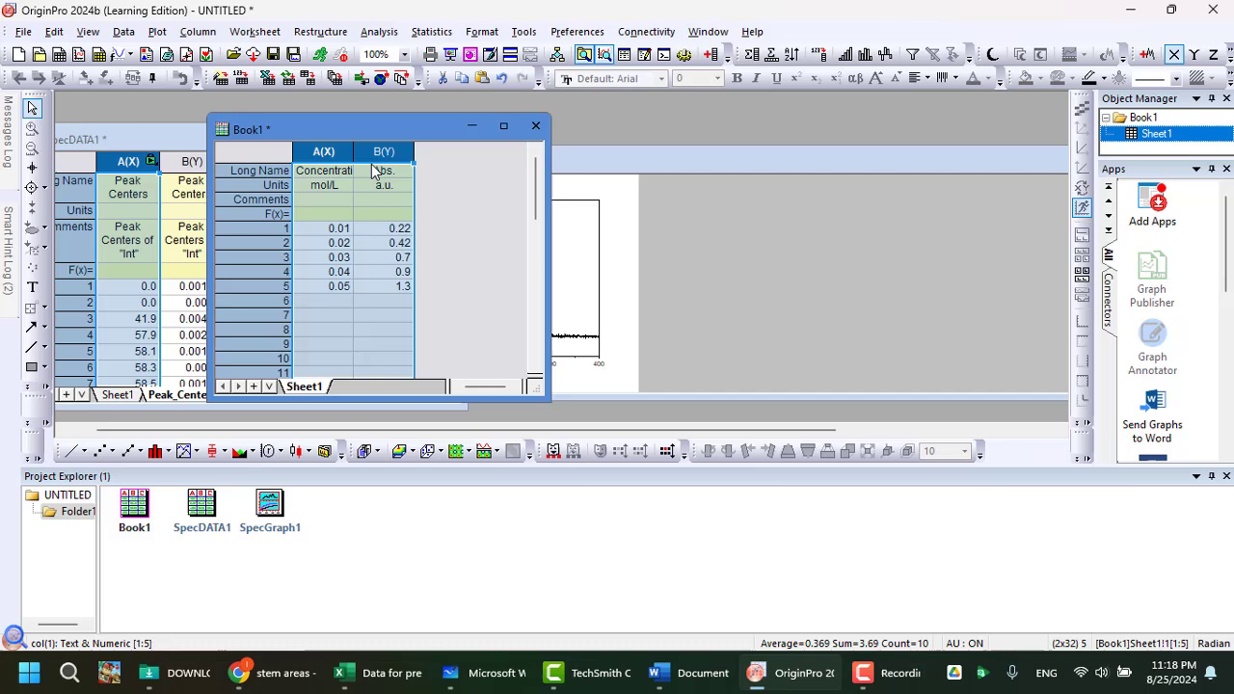
{"action": "left_click", "coordinate": [106, 451]}
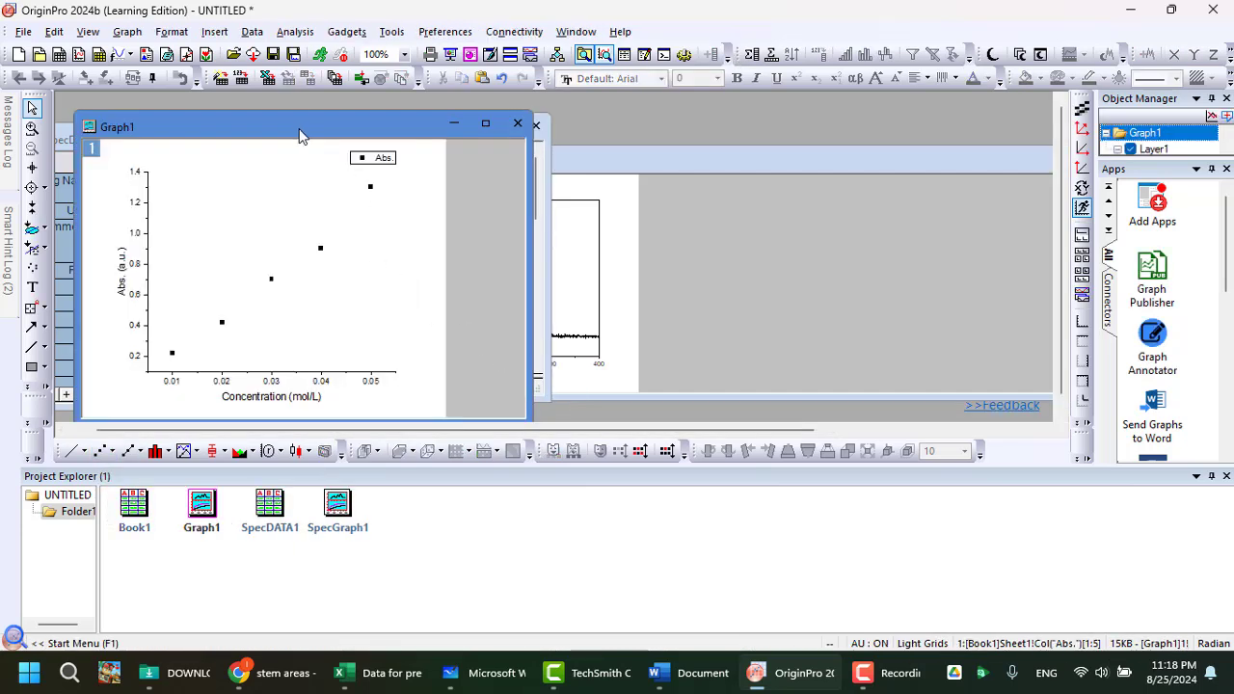
{"action": "left_click_drag", "start_coordinate": [299, 135], "coordinate": [396, 139]}
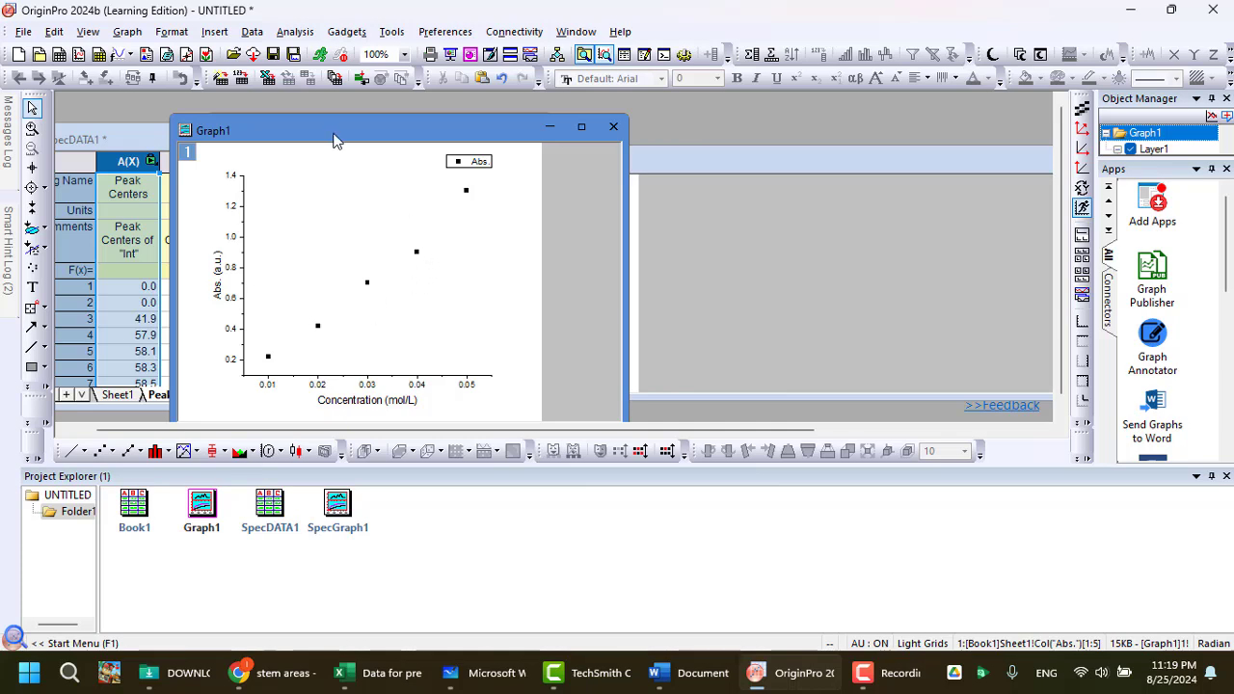
{"action": "left_click_drag", "start_coordinate": [334, 139], "coordinate": [567, 136]}
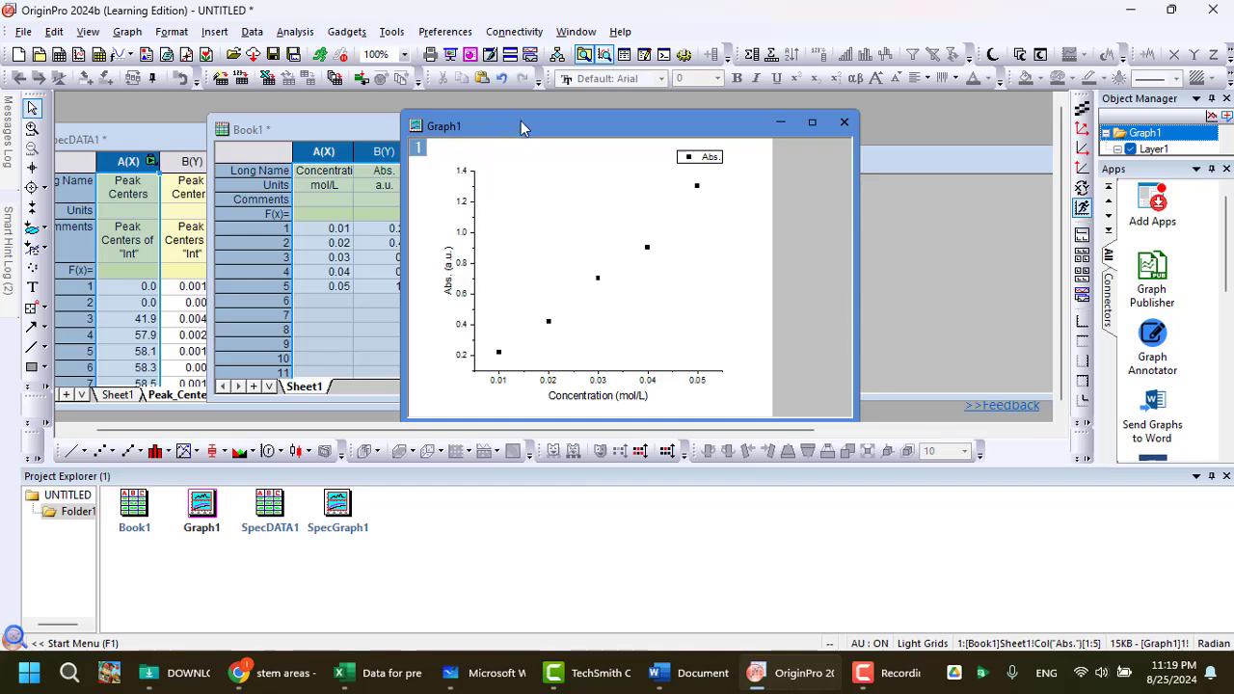
Rename the Book1 worksheet window, setting both its long name and short name to CalCurveData.
{"action": "right_click", "coordinate": [509, 133]}
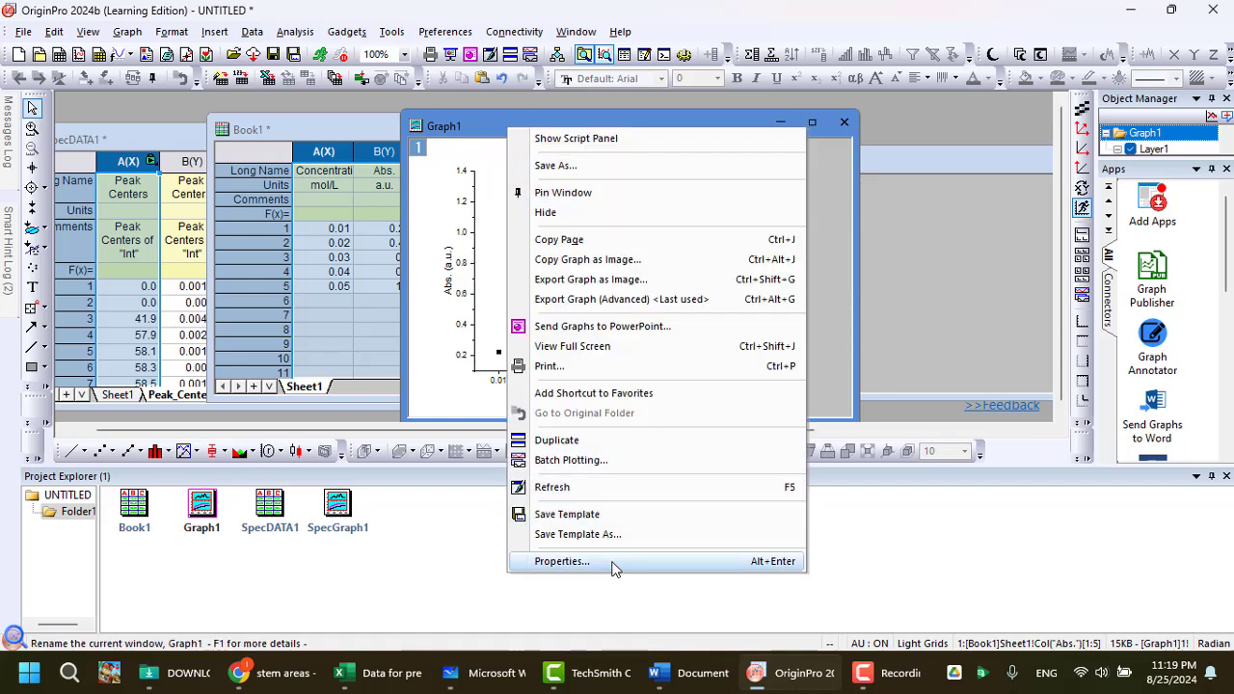
{"action": "left_click", "coordinate": [381, 300]}
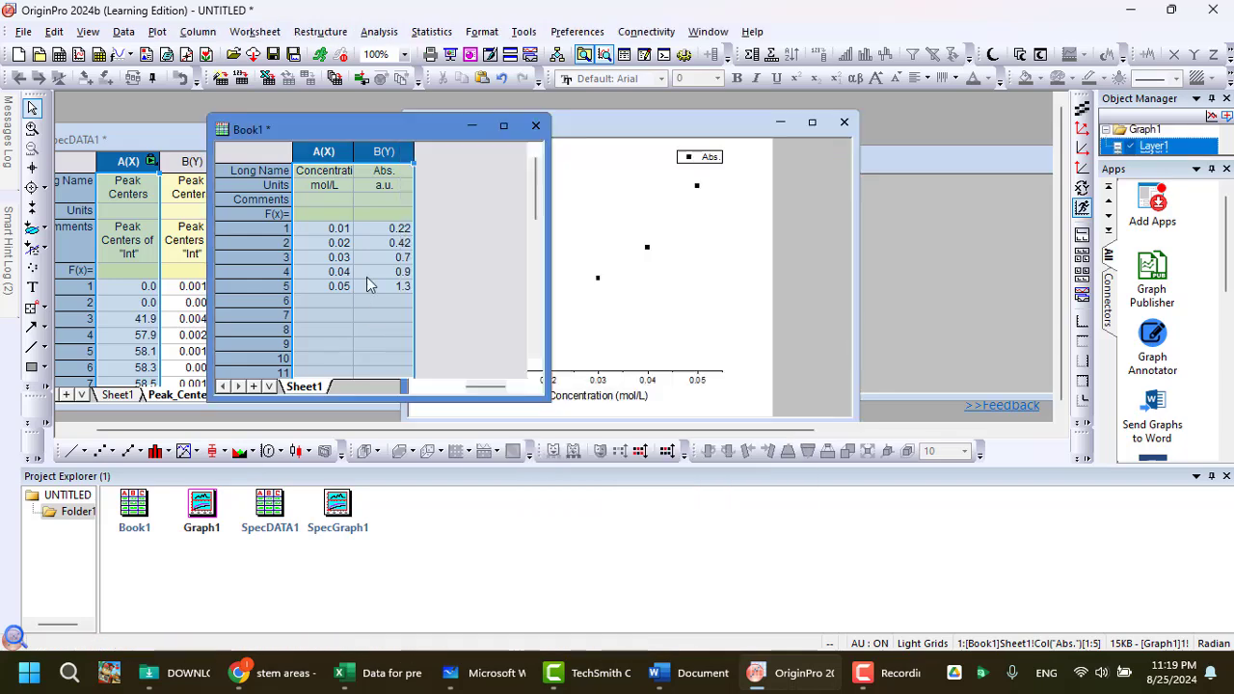
{"action": "right_click", "coordinate": [328, 138]}
{"action": "left_click", "coordinate": [389, 593]}
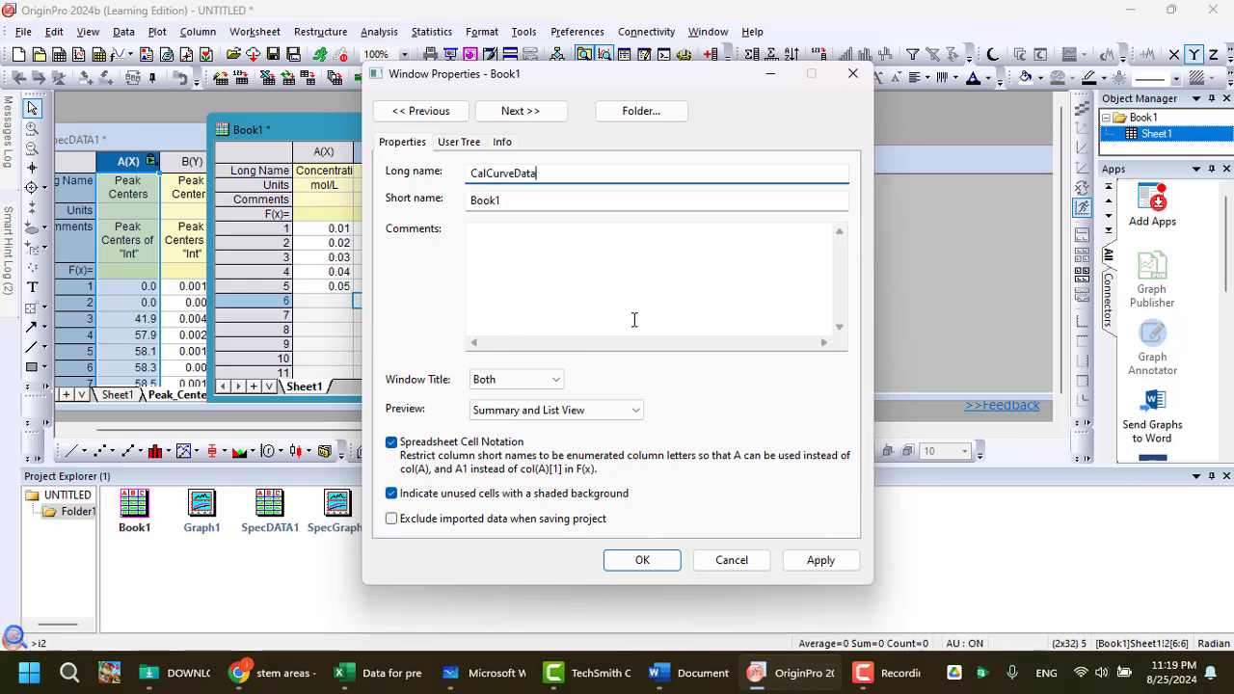
{"action": "key", "text": "ctrl+a"}
{"action": "key", "text": "ctrl+c"}
{"action": "key", "text": "Tab"}
{"action": "key", "text": "ctrl+v"}
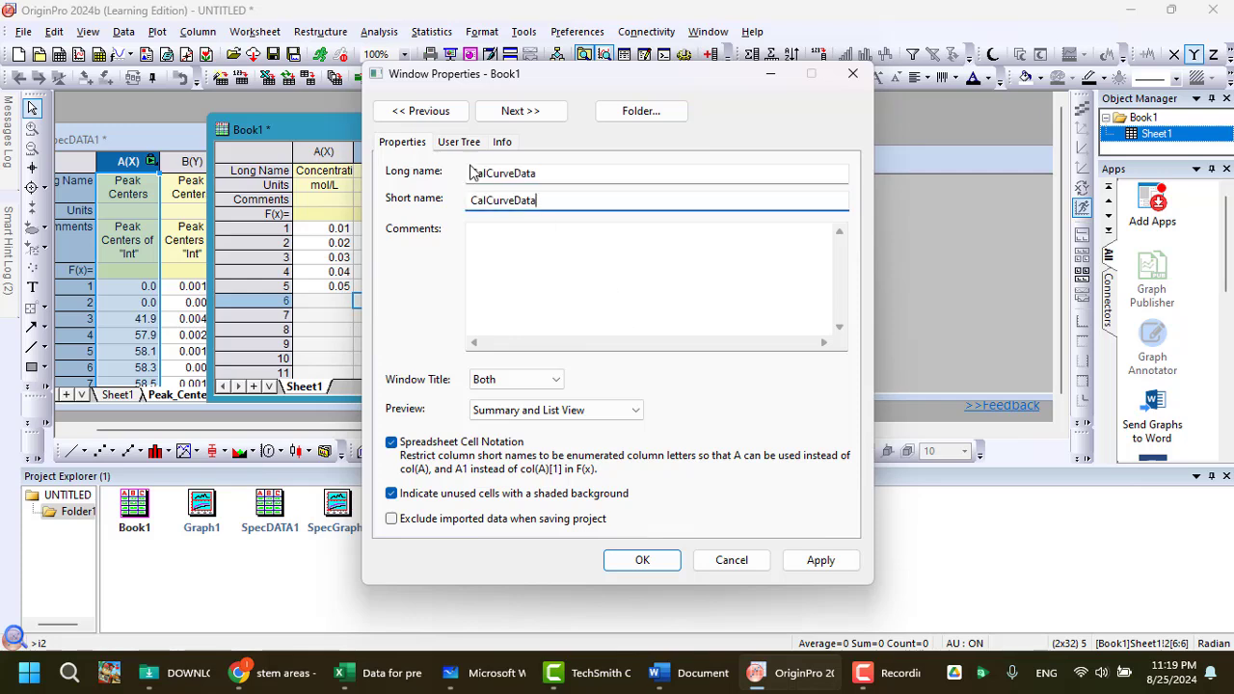
{"action": "left_click", "coordinate": [642, 560]}
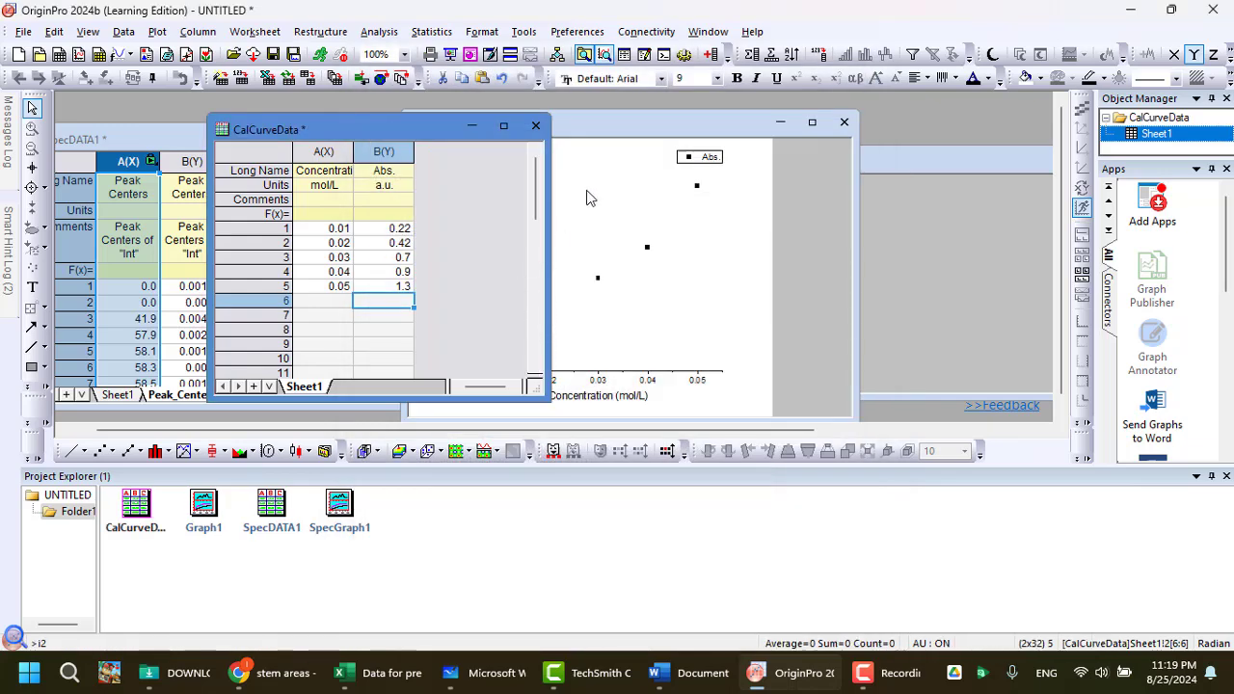
Rename the scatter graph window, setting both its long name and short name to CalCurvegraph.
{"action": "left_click", "coordinate": [591, 123]}
{"action": "right_click", "coordinate": [558, 126]}
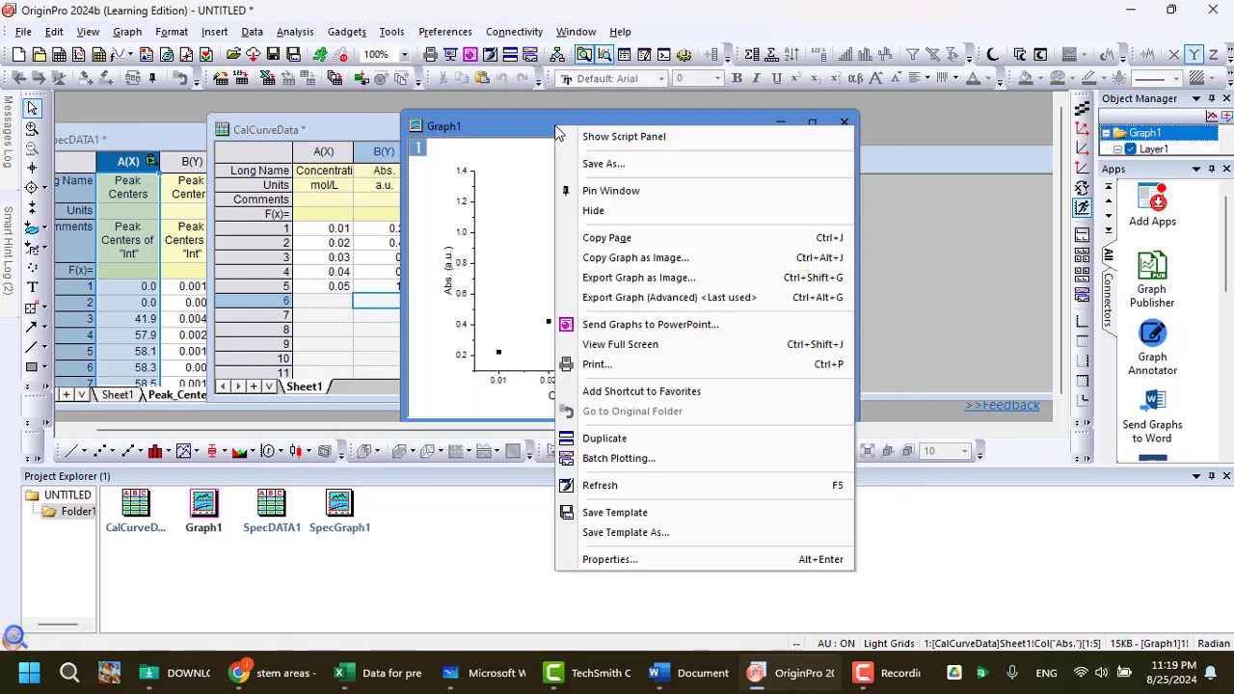
{"action": "left_click", "coordinate": [649, 562]}
{"action": "key", "text": "ctrl+v"}
{"action": "key", "text": "BackSpace"}
{"action": "key", "text": "BackSpace"}
{"action": "key", "text": "BackSpace"}
{"action": "key", "text": "BackSpace"}
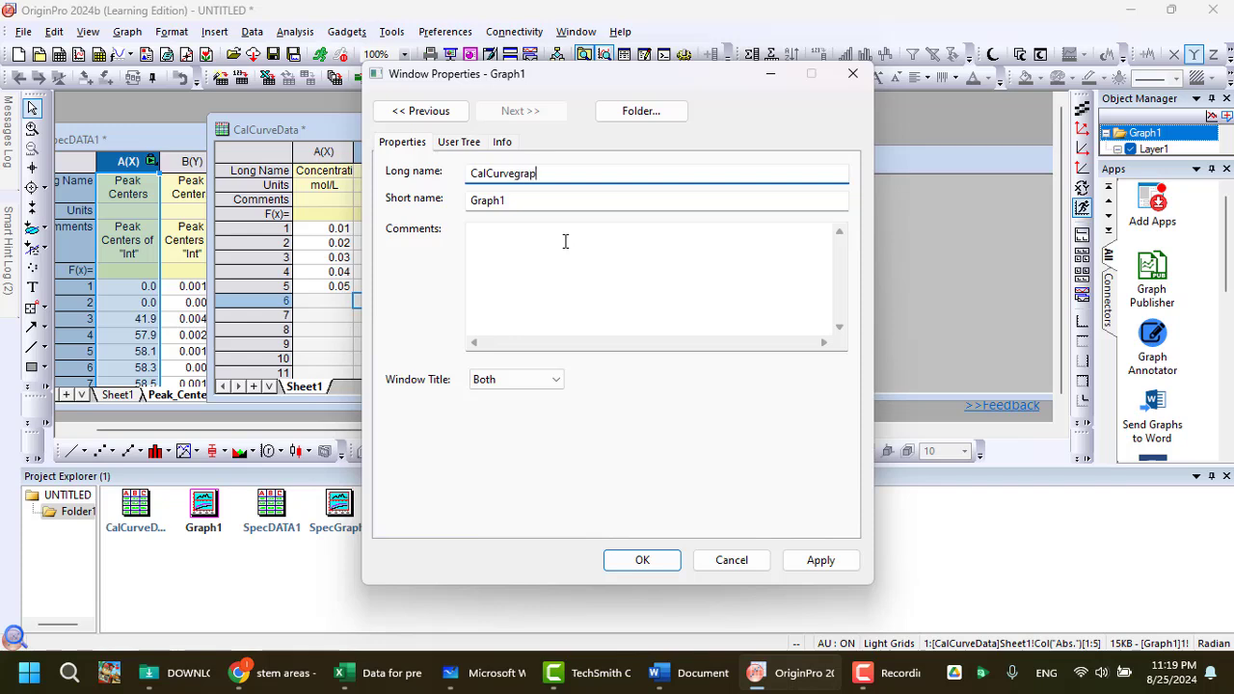
{"action": "key", "text": "ctrl+a"}
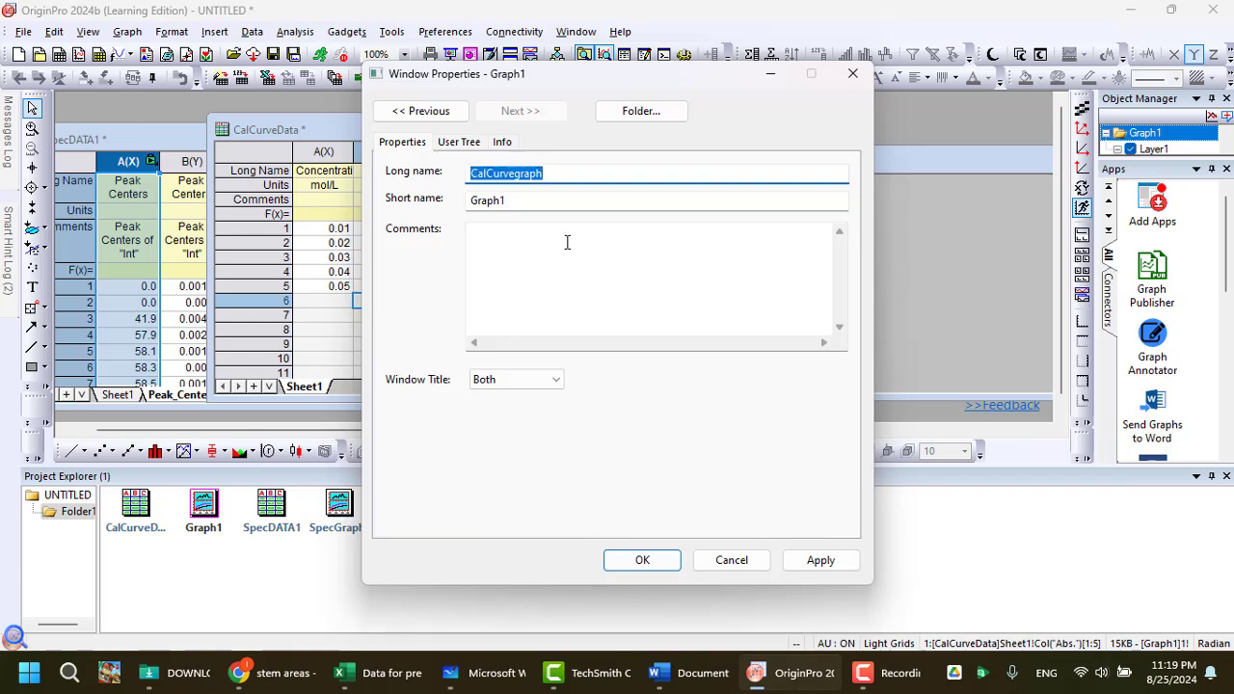
{"action": "key", "text": "Tab"}
{"action": "key", "text": "ctrl+v"}
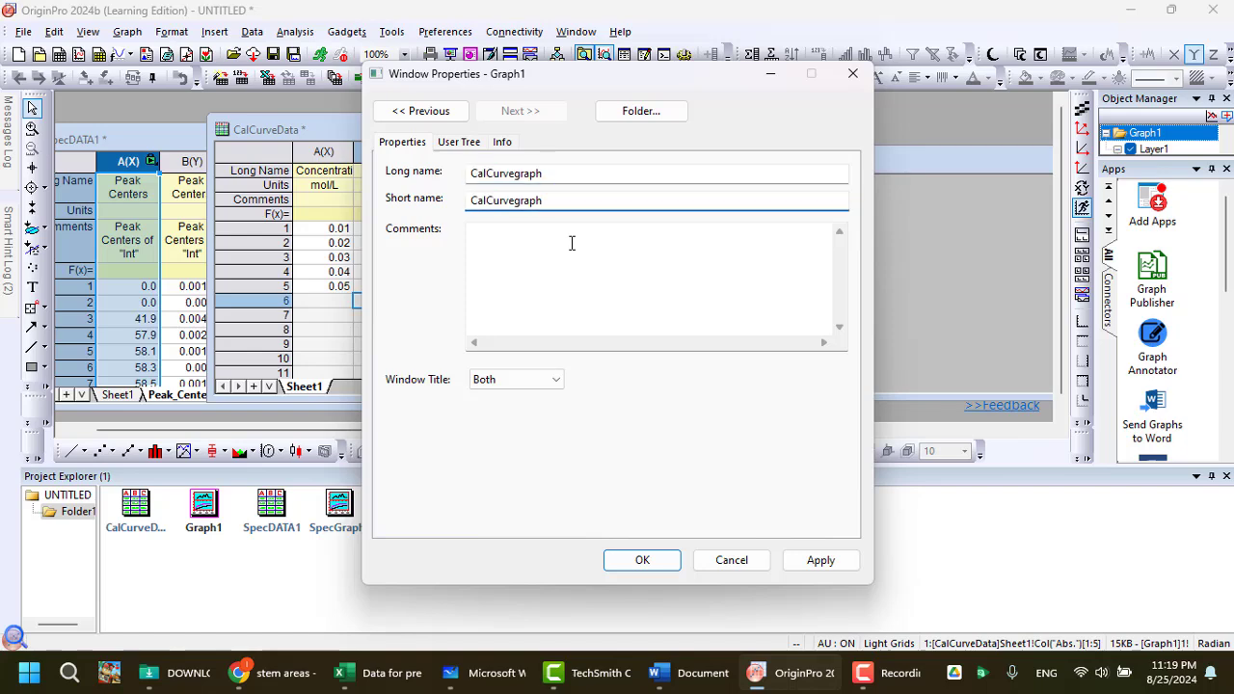
{"action": "left_click", "coordinate": [642, 560]}
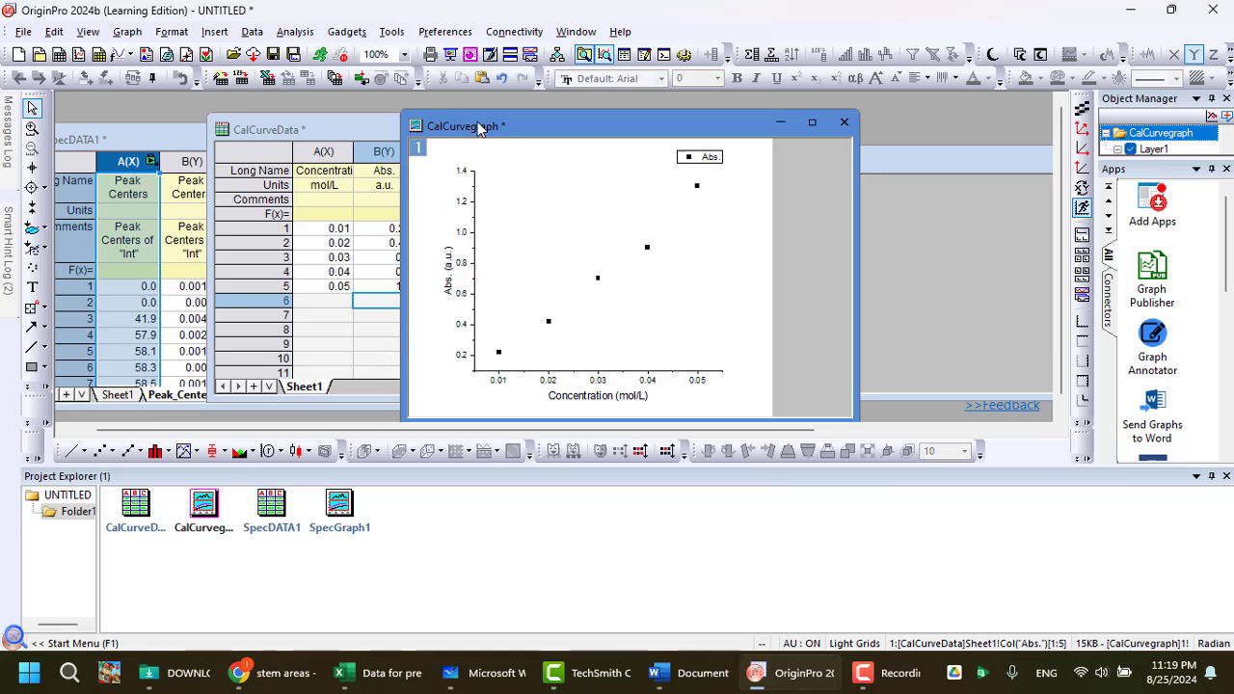
Place the CalCurvegraph window in front of the CalCurveData worksheet and narrow it slightly so the worksheet's row labels stay uncovered.
{"action": "left_click_drag", "start_coordinate": [479, 128], "coordinate": [520, 137]}
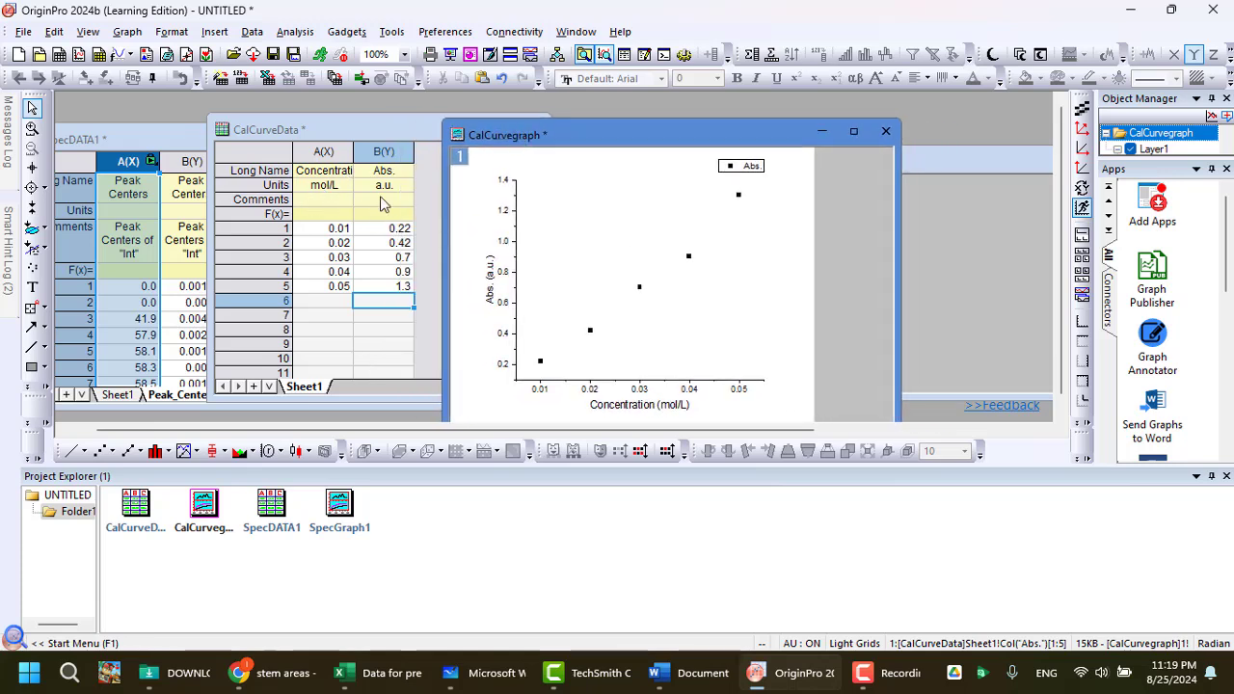
{"action": "left_click", "coordinate": [302, 125]}
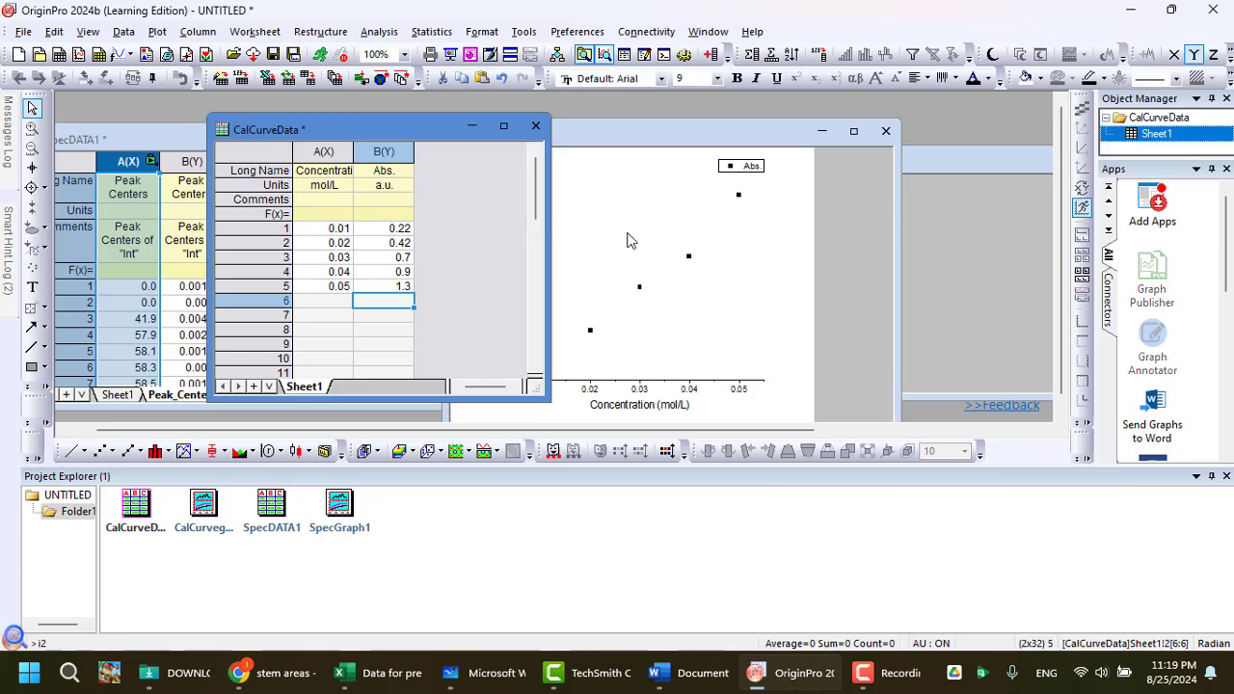
{"action": "left_click", "coordinate": [574, 140]}
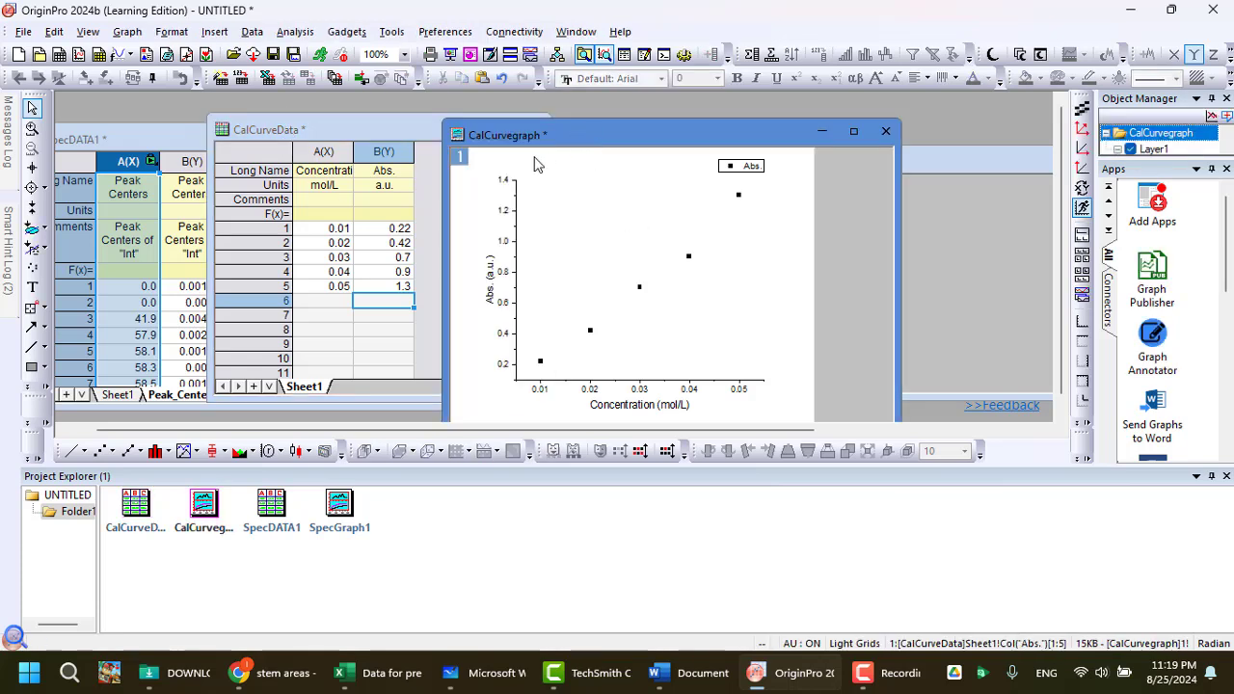
{"action": "left_click_drag", "start_coordinate": [520, 140], "coordinate": [357, 130]}
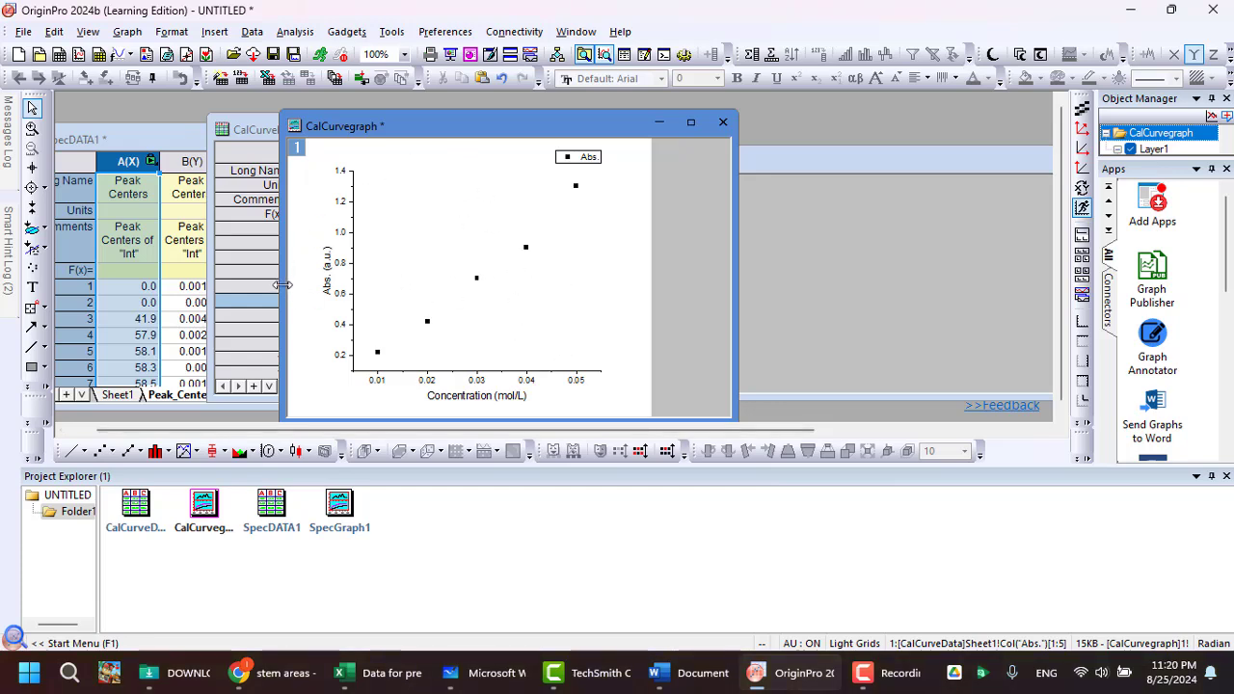
{"action": "left_click_drag", "start_coordinate": [282, 286], "coordinate": [295, 290]}
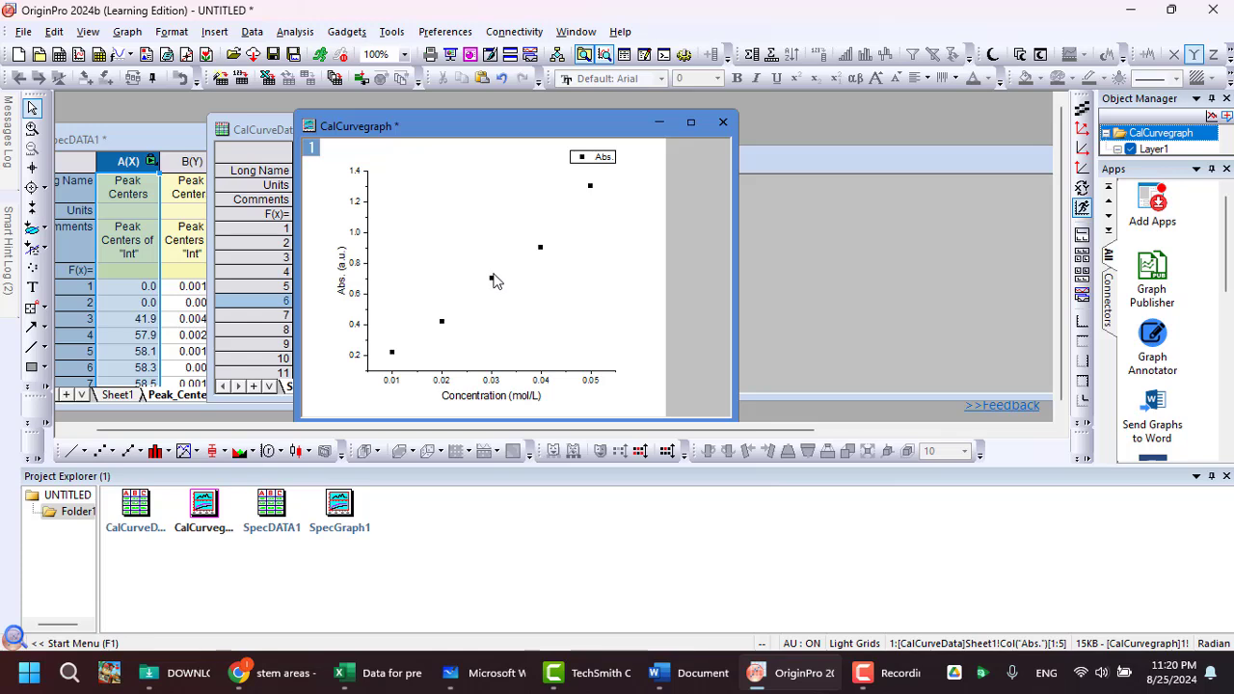
{"action": "left_click", "coordinate": [293, 33]}
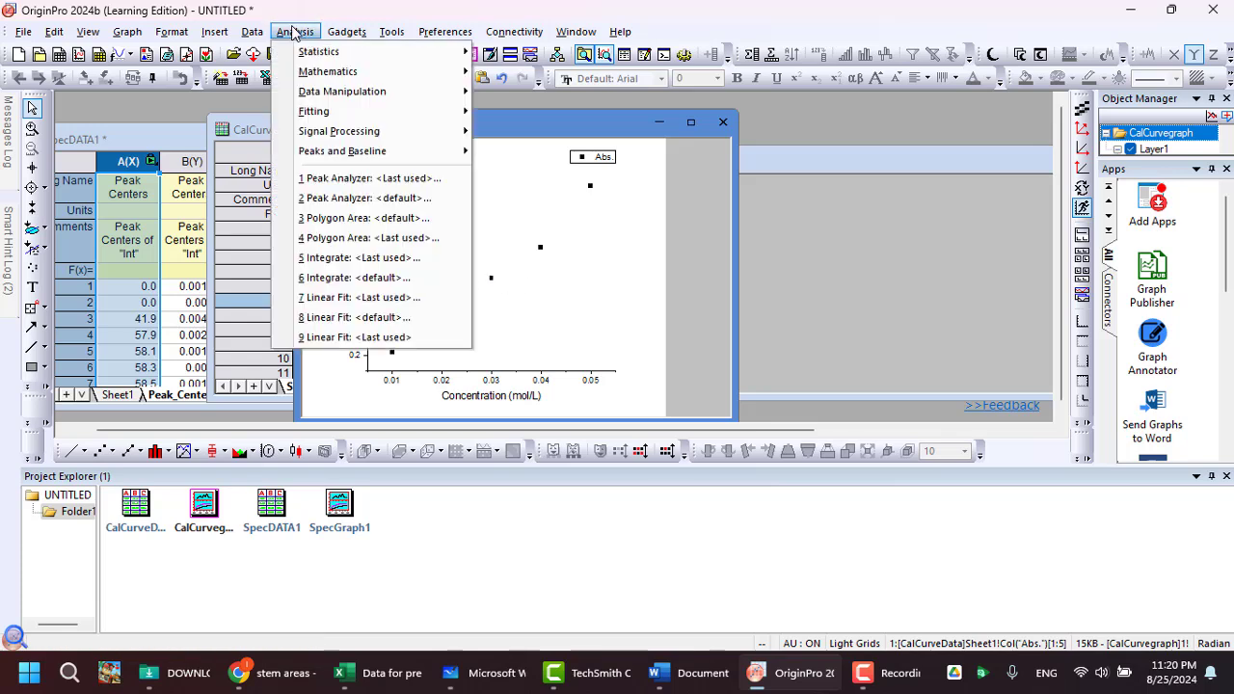
{"action": "mouse_move", "coordinate": [400, 115]}
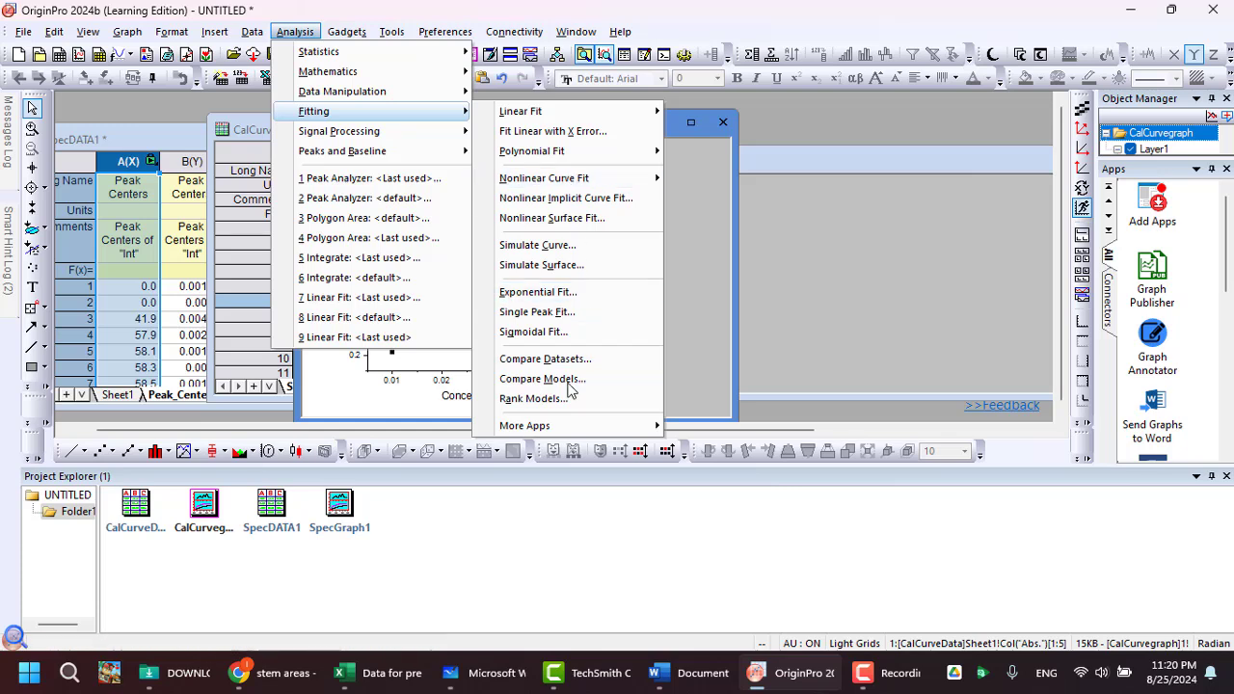
{"action": "mouse_move", "coordinate": [559, 117]}
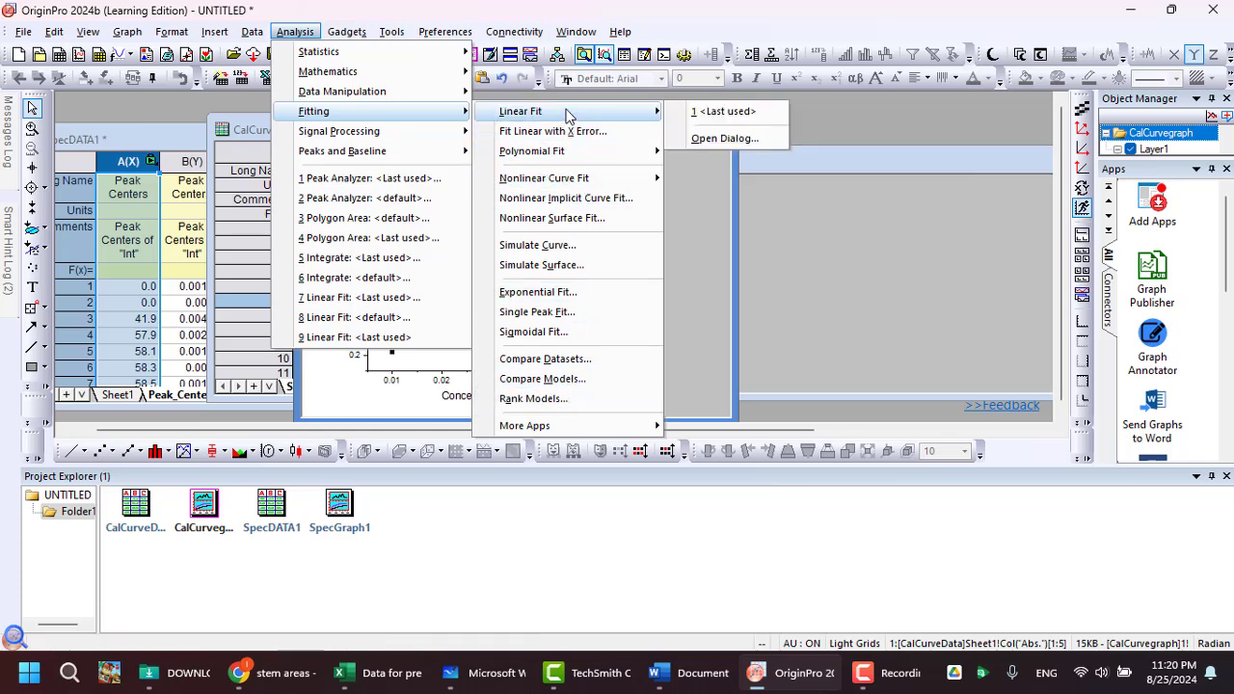
{"action": "left_click", "coordinate": [530, 9]}
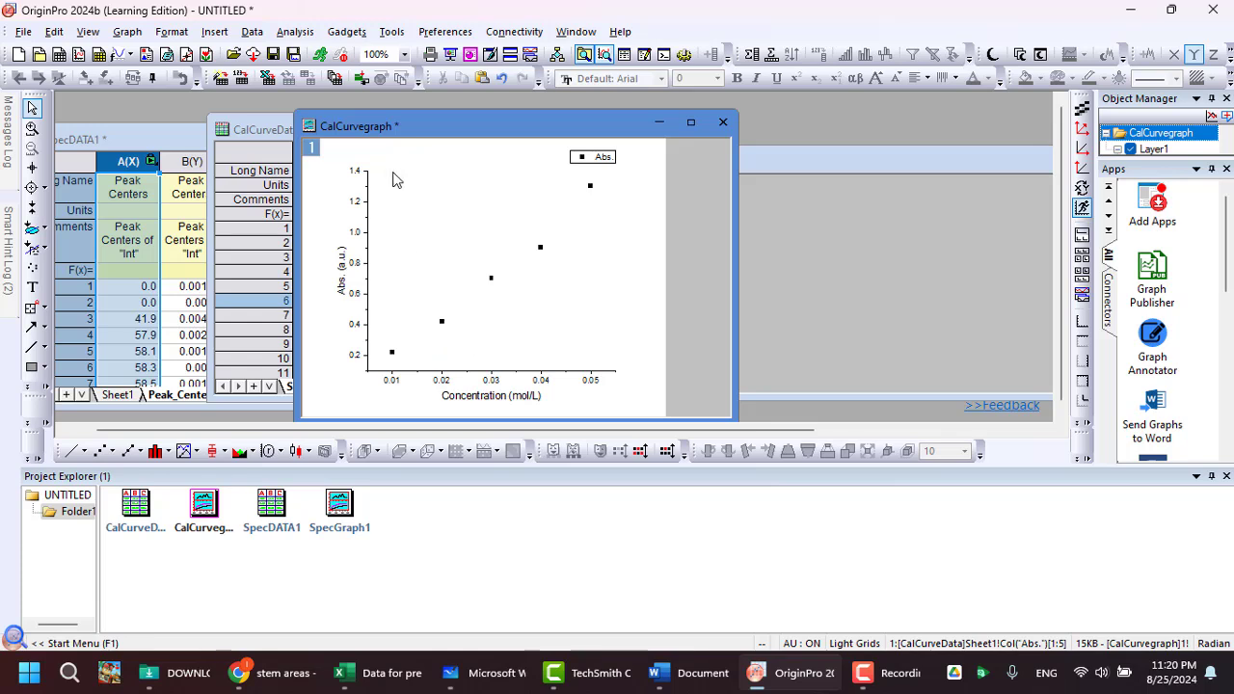
Run a Linear Fit on the plotted Abs. data with Recalculate set to Auto, checking the fit control, residual analysis and output options.
{"action": "left_click", "coordinate": [297, 31]}
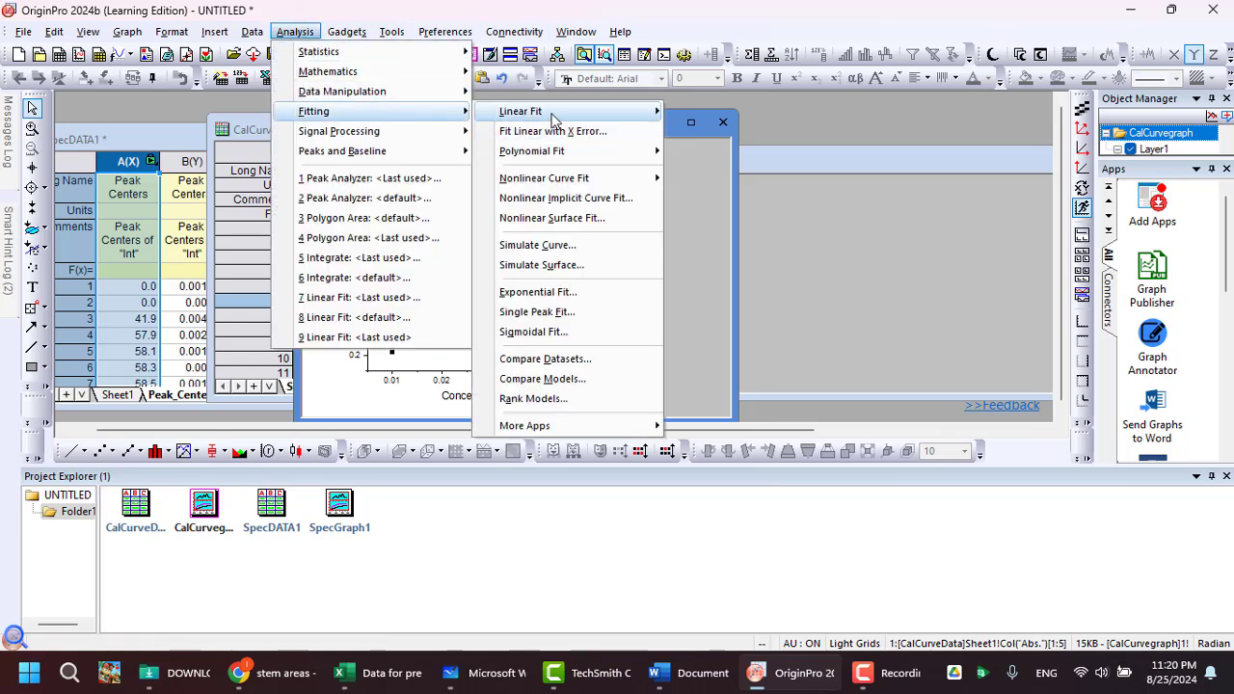
{"action": "mouse_move", "coordinate": [550, 113]}
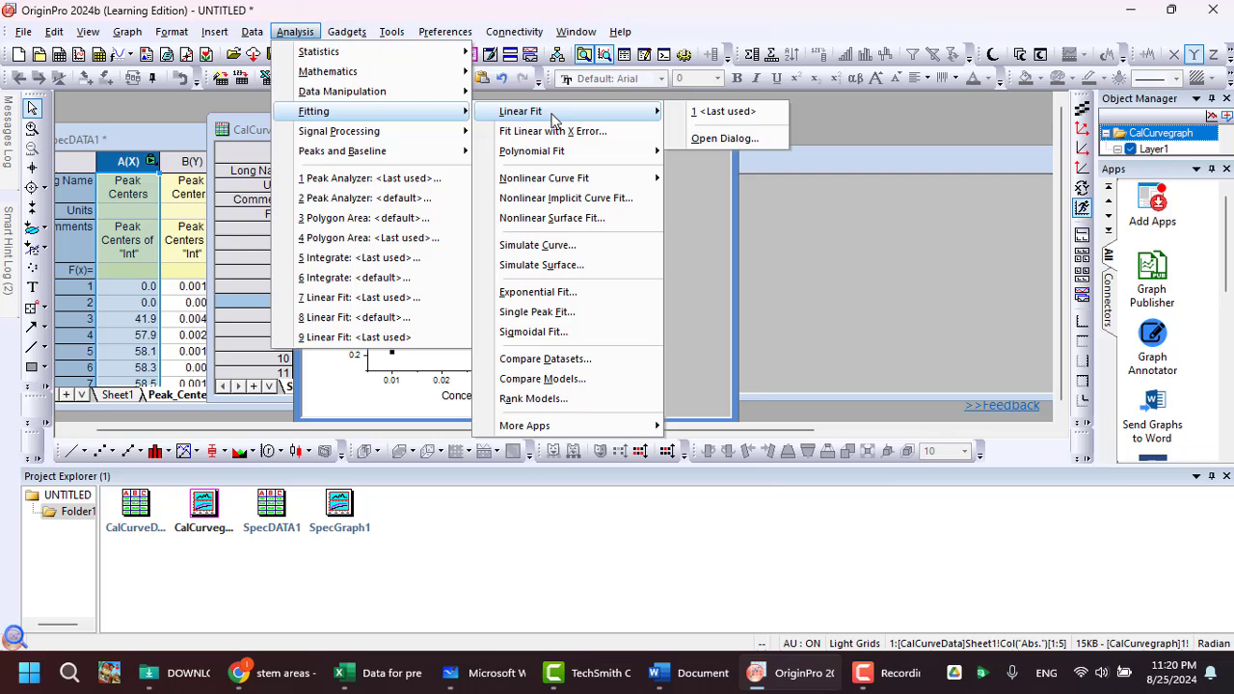
{"action": "left_click", "coordinate": [724, 138]}
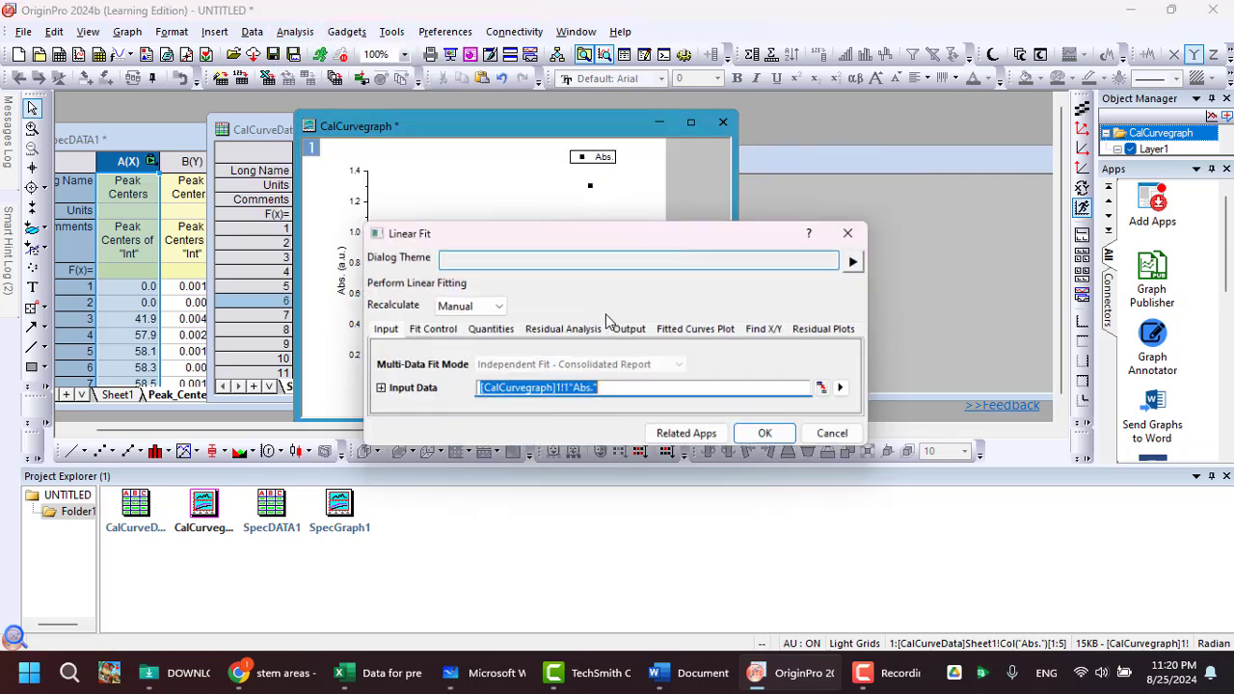
{"action": "left_click_drag", "start_coordinate": [458, 234], "coordinate": [628, 143]}
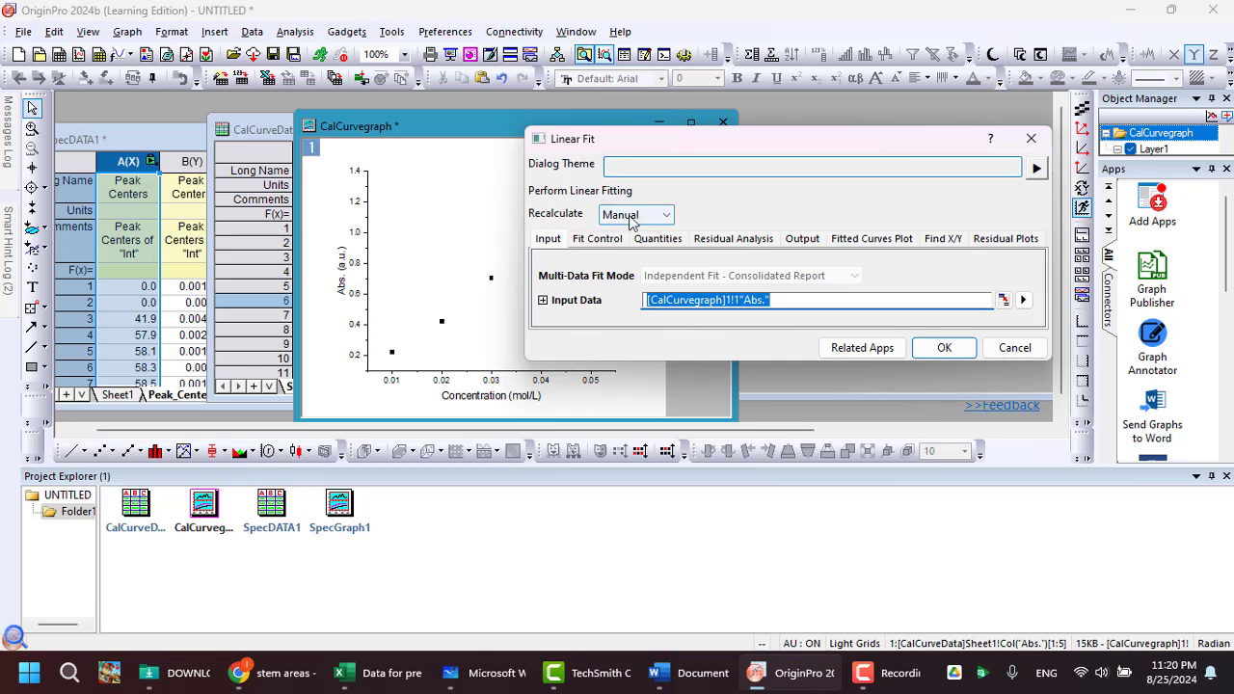
{"action": "left_click", "coordinate": [661, 217]}
{"action": "left_click", "coordinate": [609, 234]}
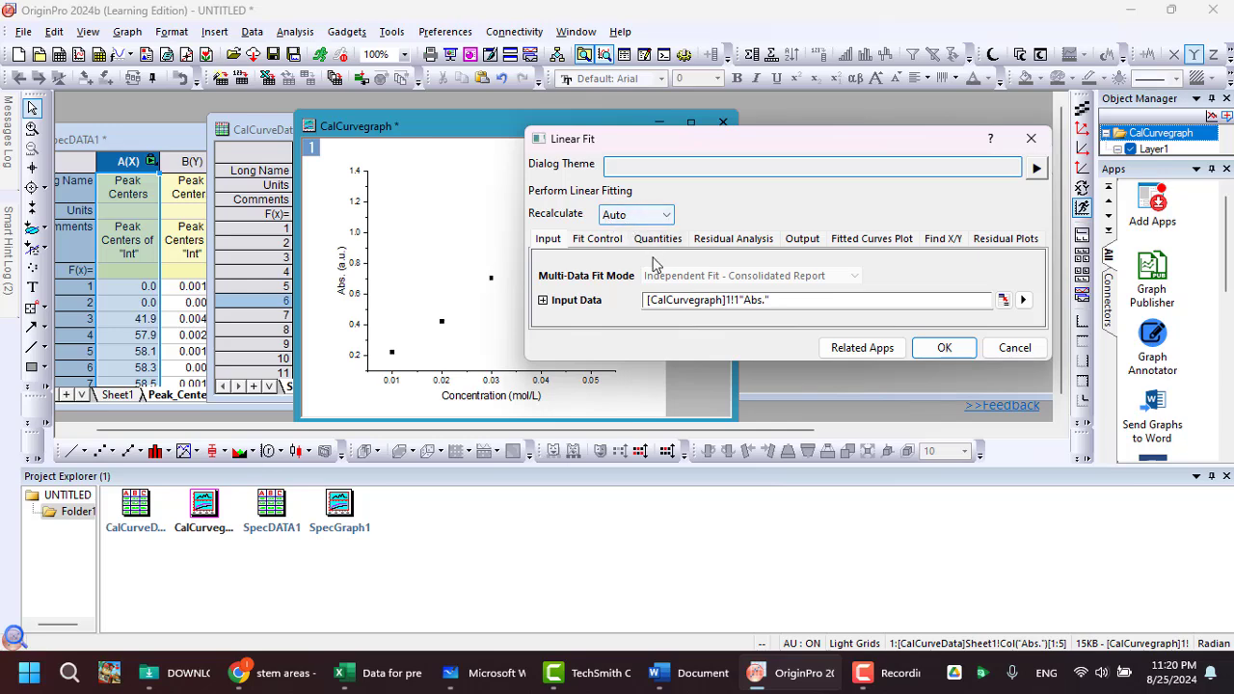
{"action": "left_click", "coordinate": [594, 240]}
{"action": "left_click", "coordinate": [702, 240]}
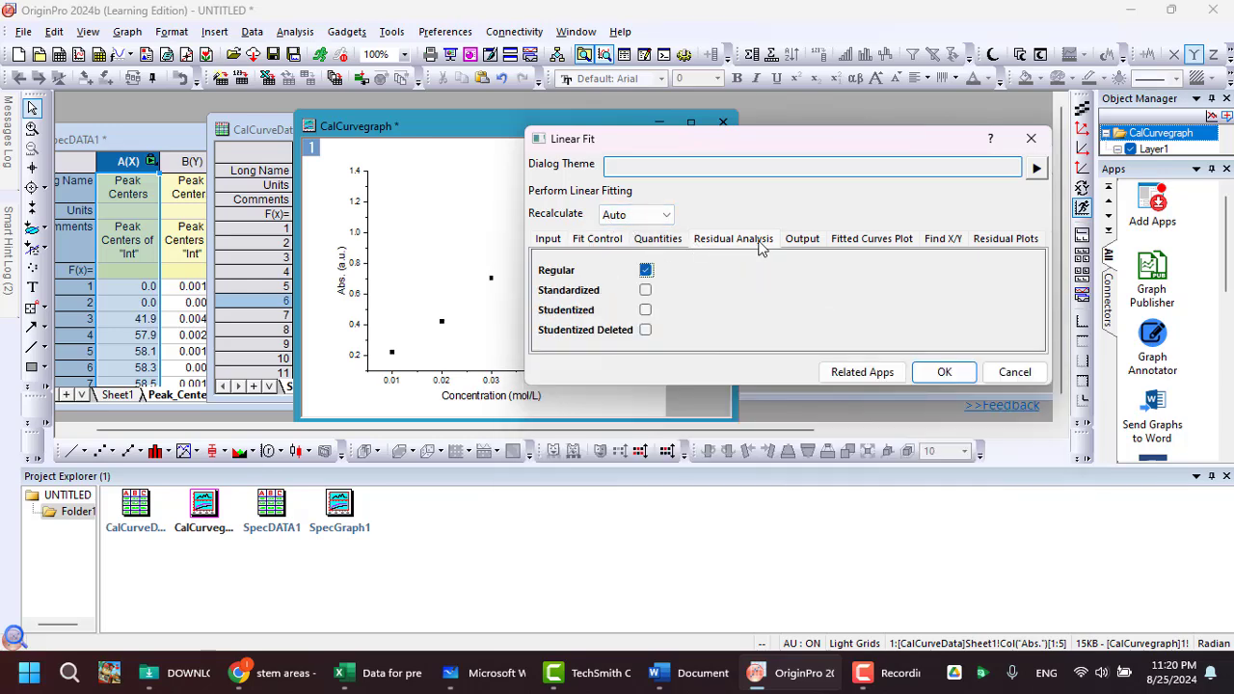
{"action": "left_click", "coordinate": [794, 240]}
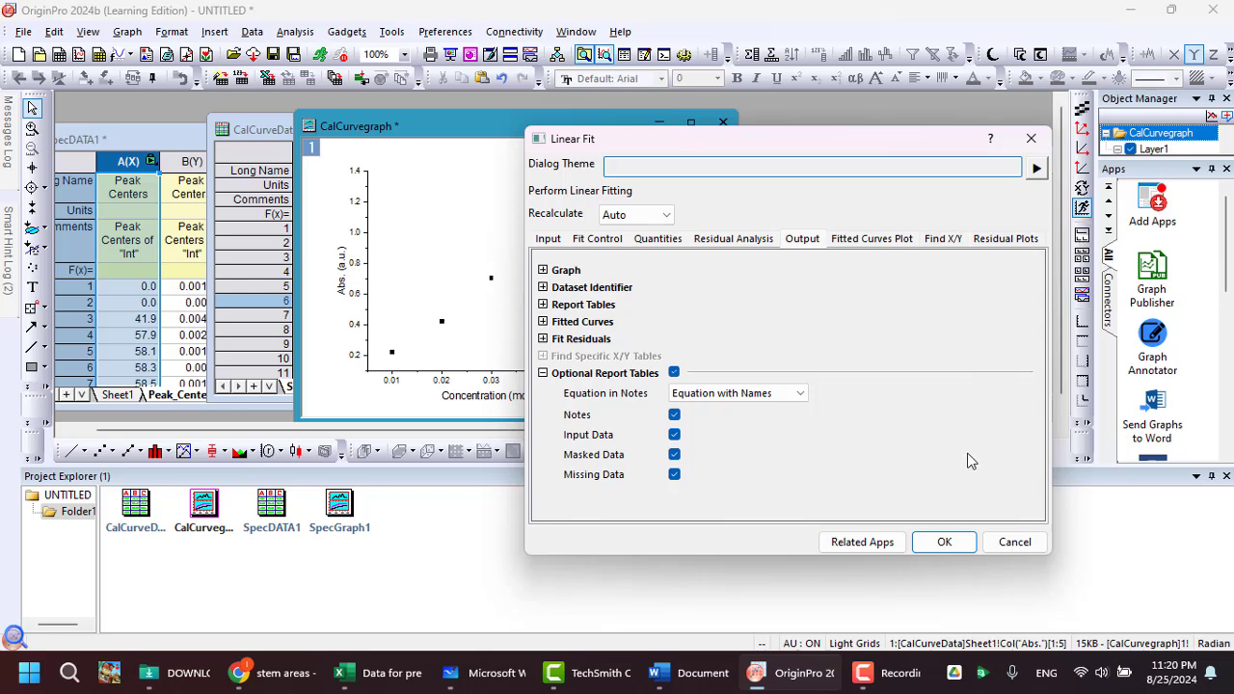
{"action": "left_click", "coordinate": [944, 543]}
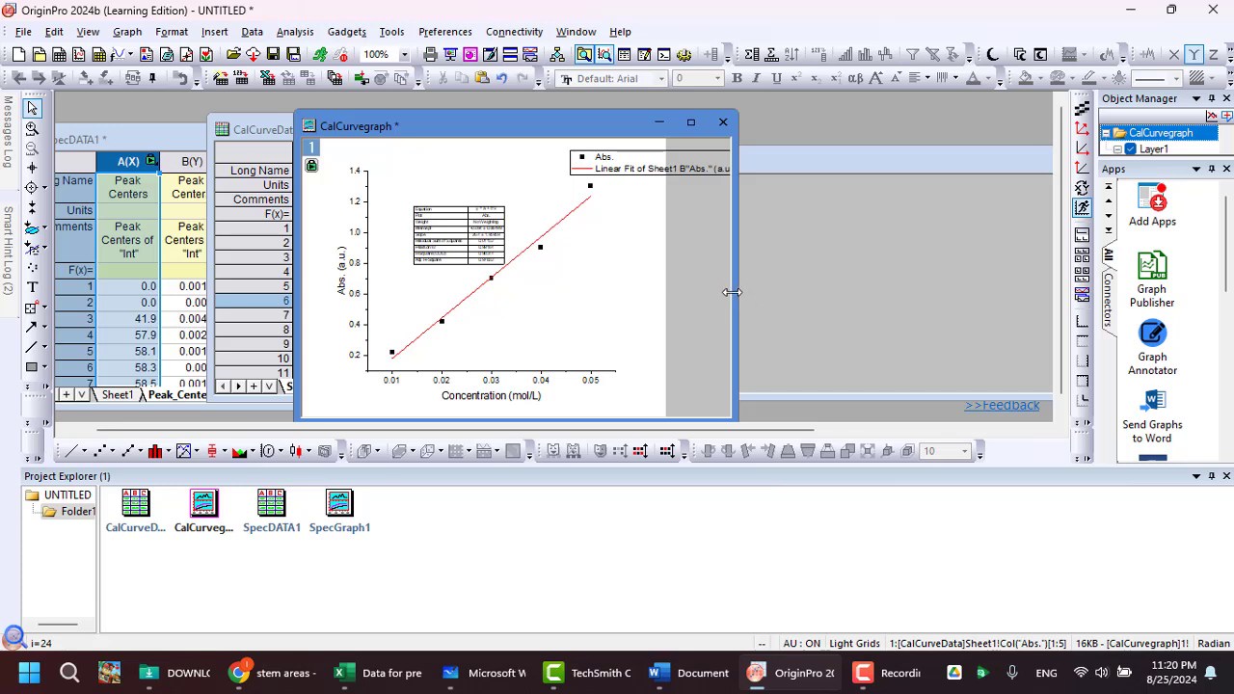
Widen the graph window, then enlarge the fit results table to a readable size and move it off the fitted line to the plot's lower right.
{"action": "left_click_drag", "start_coordinate": [733, 292], "coordinate": [784, 288]}
{"action": "left_click", "coordinate": [473, 242]}
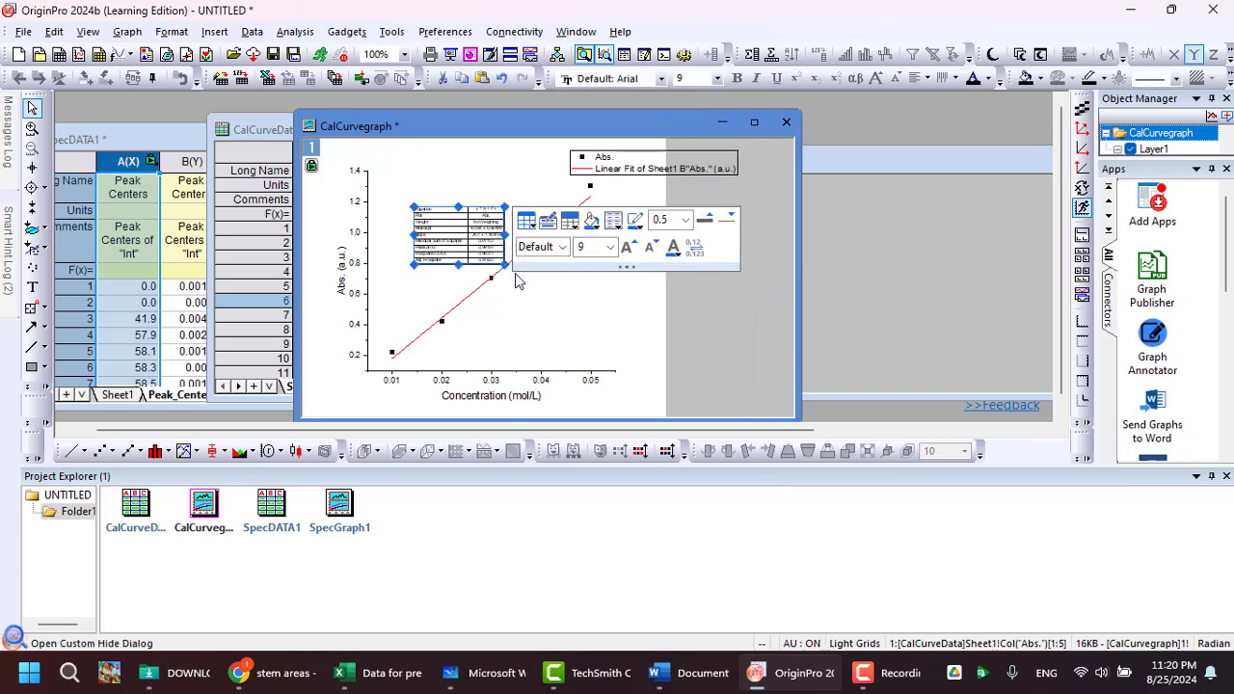
{"action": "left_click_drag", "start_coordinate": [501, 262], "coordinate": [688, 345]}
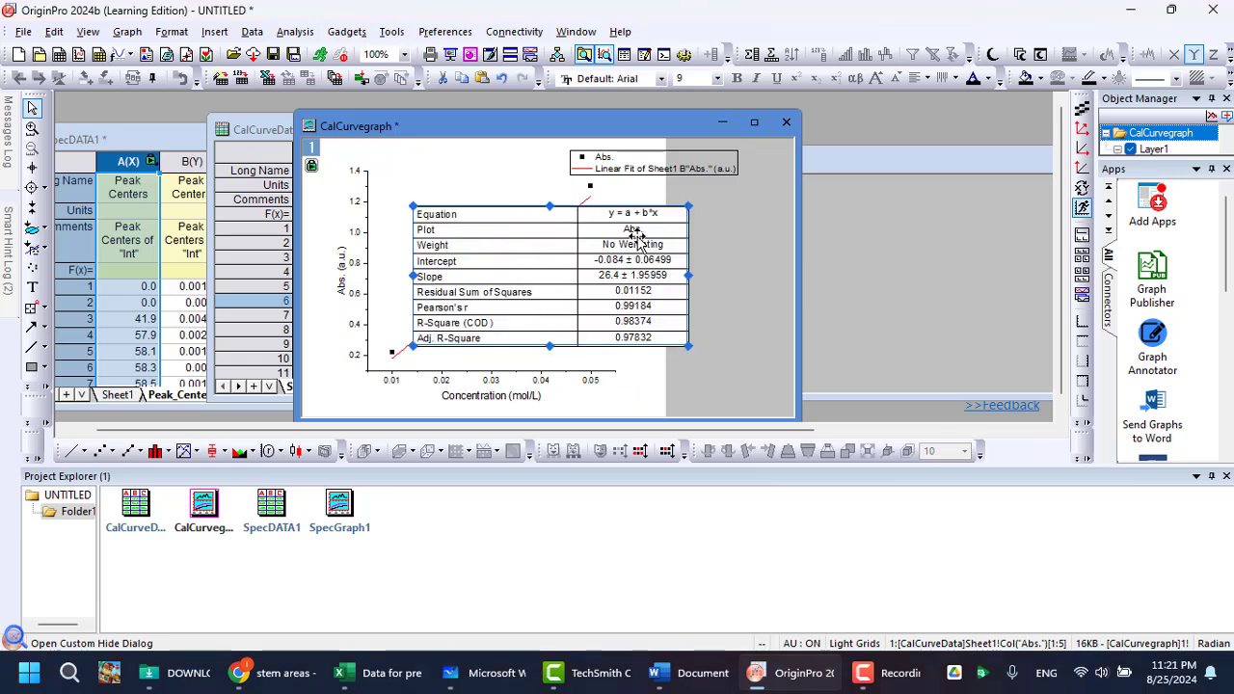
{"action": "left_click_drag", "start_coordinate": [618, 245], "coordinate": [747, 283]}
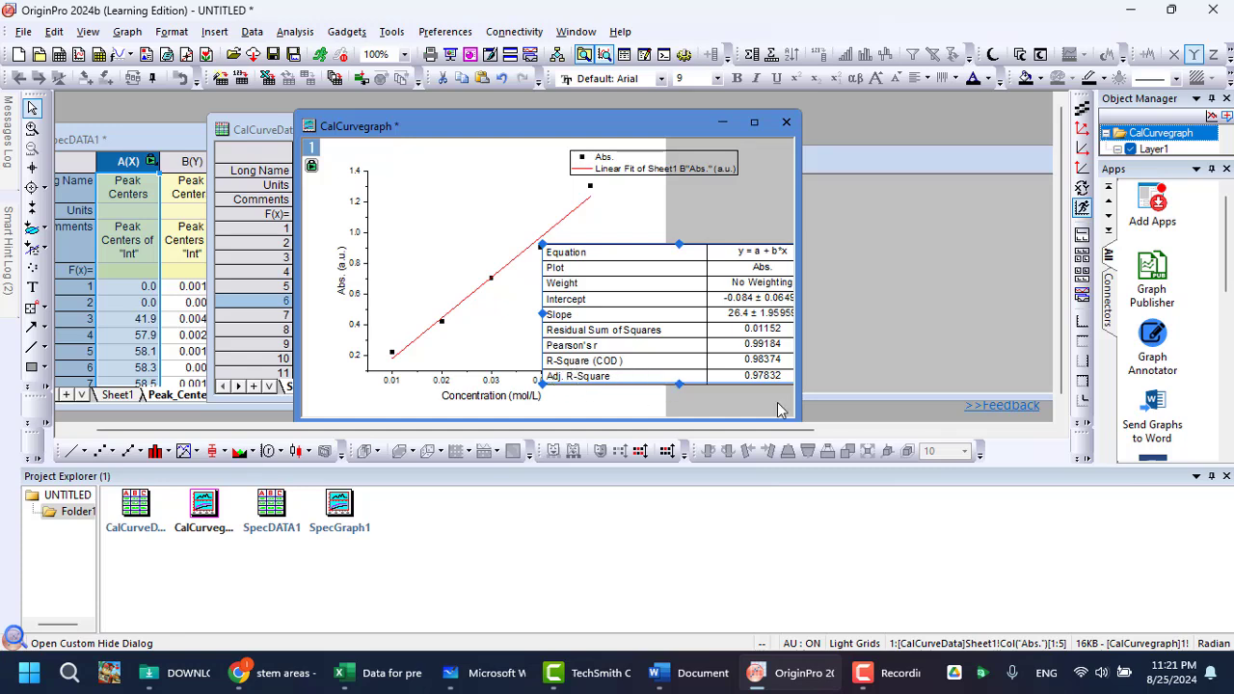
Widen the CalCurvegraph window until the whole fit results table shows, and move the window beside the CalCurveData worksheet.
{"action": "left_click", "coordinate": [711, 409]}
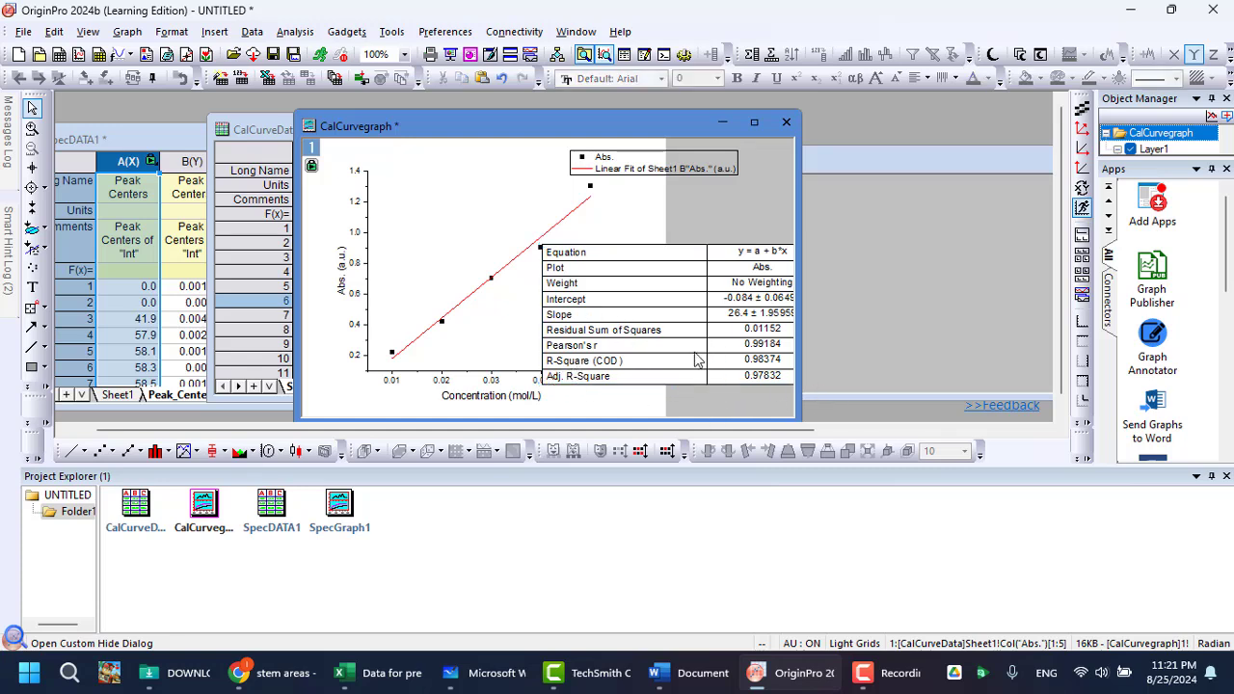
{"action": "left_click_drag", "start_coordinate": [796, 367], "coordinate": [845, 367]}
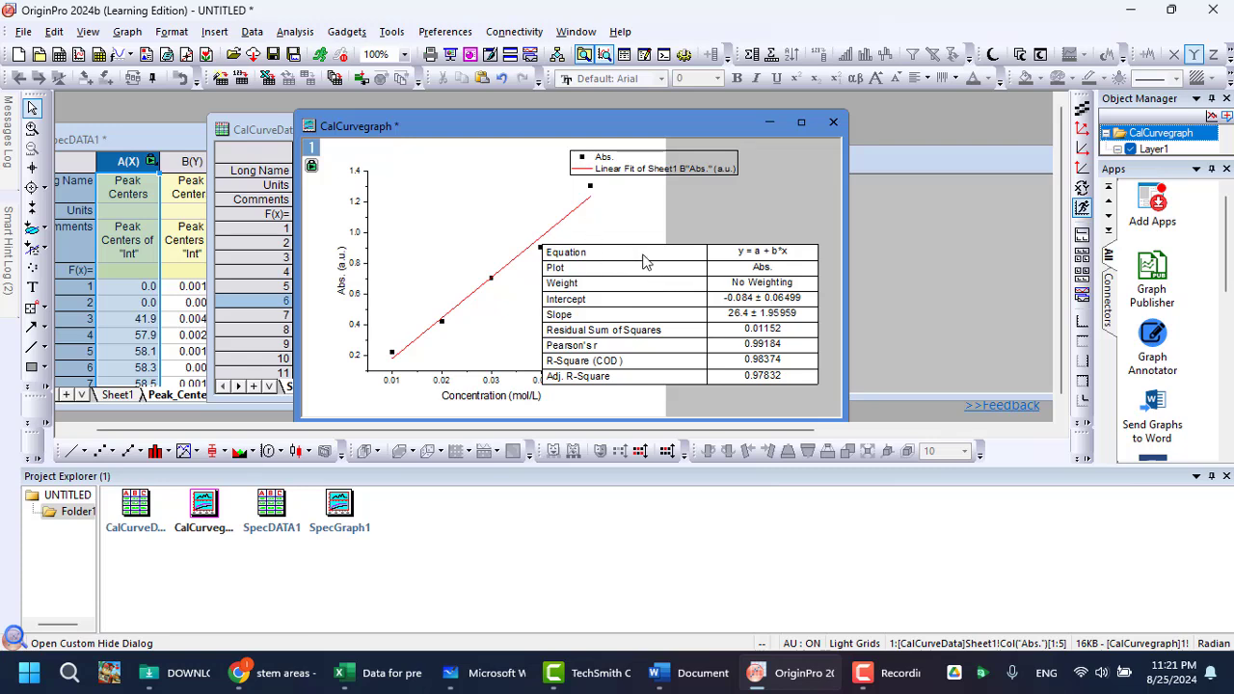
{"action": "left_click", "coordinate": [645, 262]}
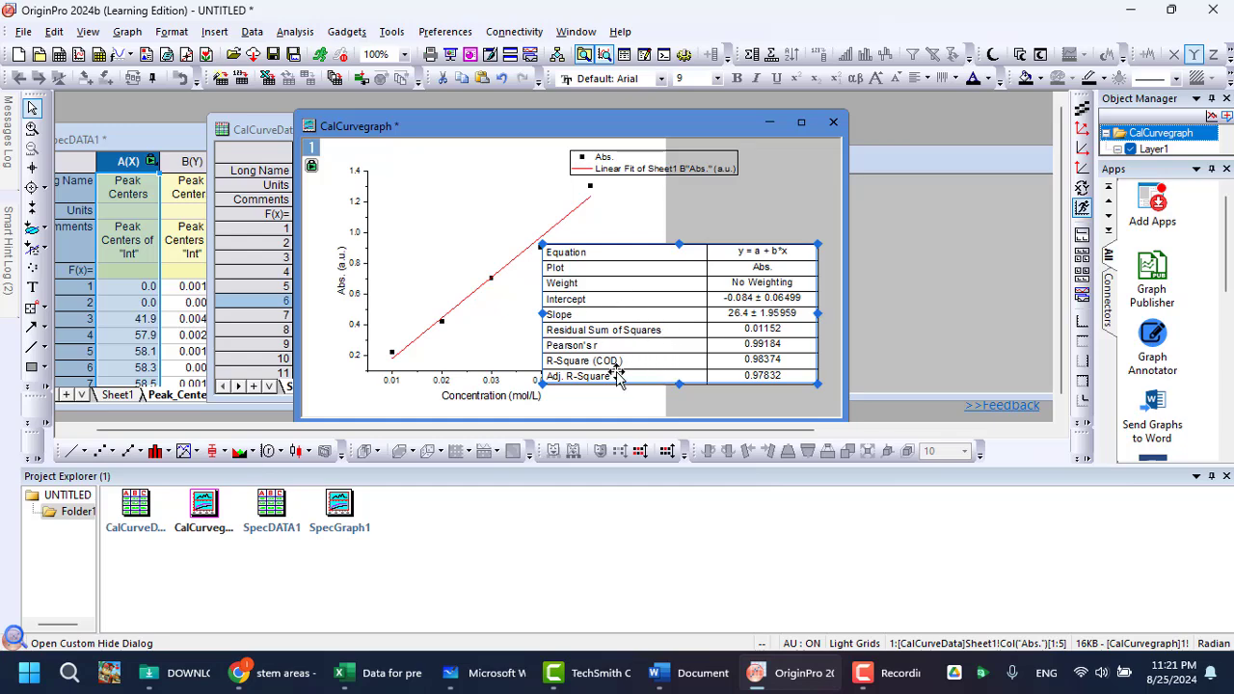
{"action": "left_click_drag", "start_coordinate": [411, 125], "coordinate": [504, 141]}
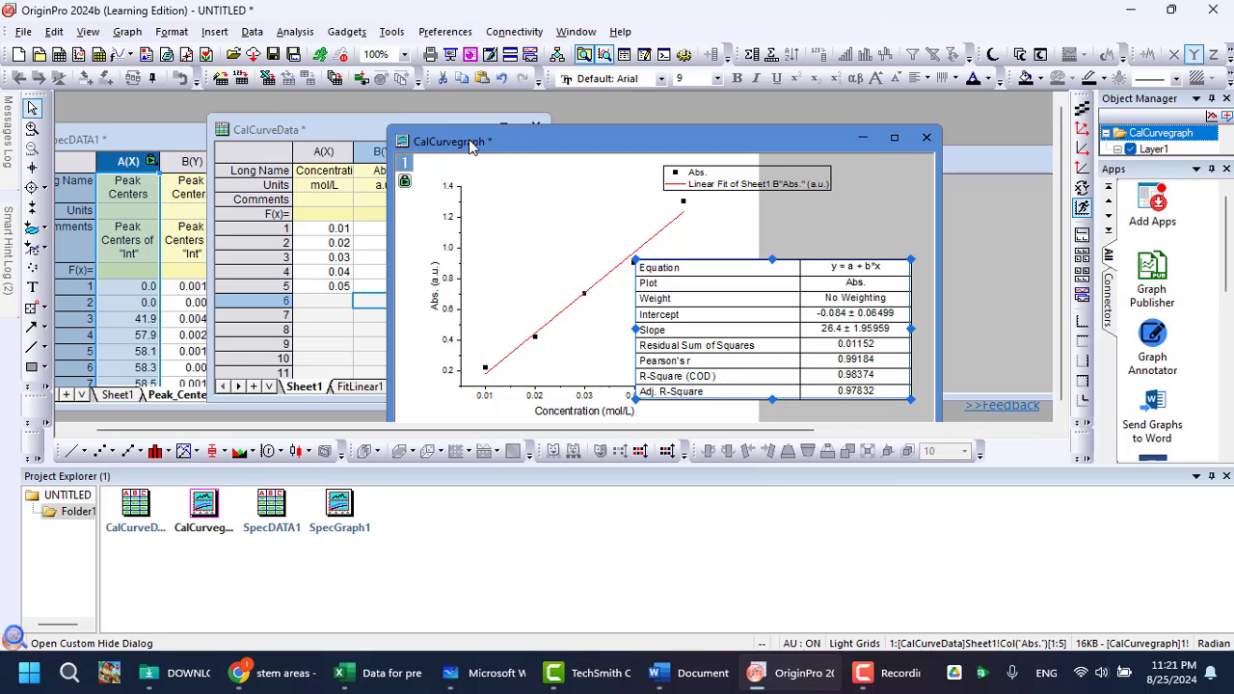
{"action": "left_click_drag", "start_coordinate": [470, 143], "coordinate": [584, 139]}
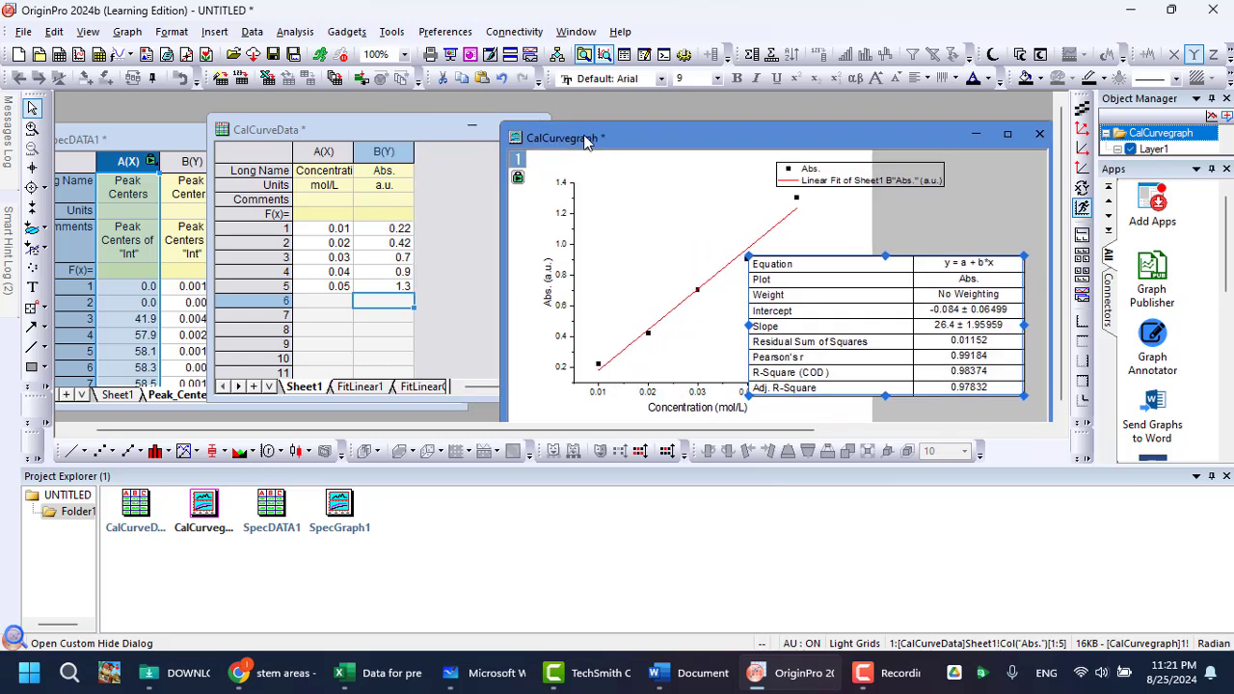
Widen the CalCurveData window and examine the FitLinear1 report's parameters, statistics and summary, plus the FitLinearCurve1 fitted data.
{"action": "left_click", "coordinate": [360, 387]}
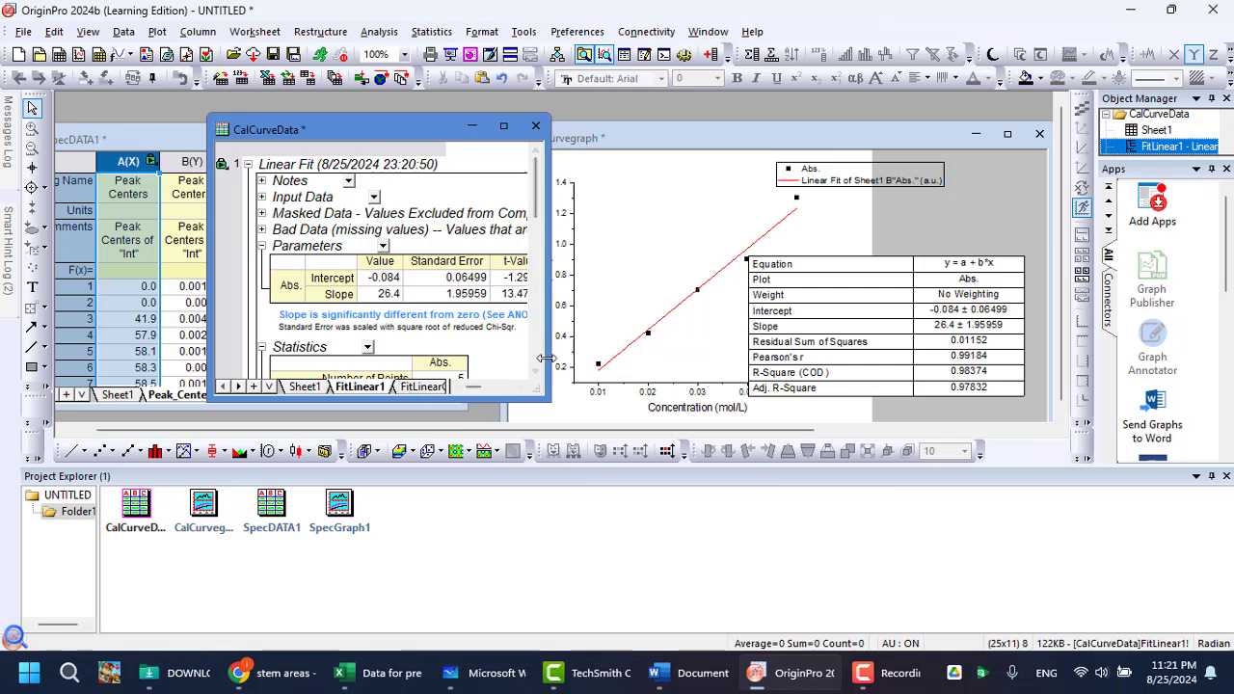
{"action": "left_click_drag", "start_coordinate": [546, 358], "coordinate": [735, 353]}
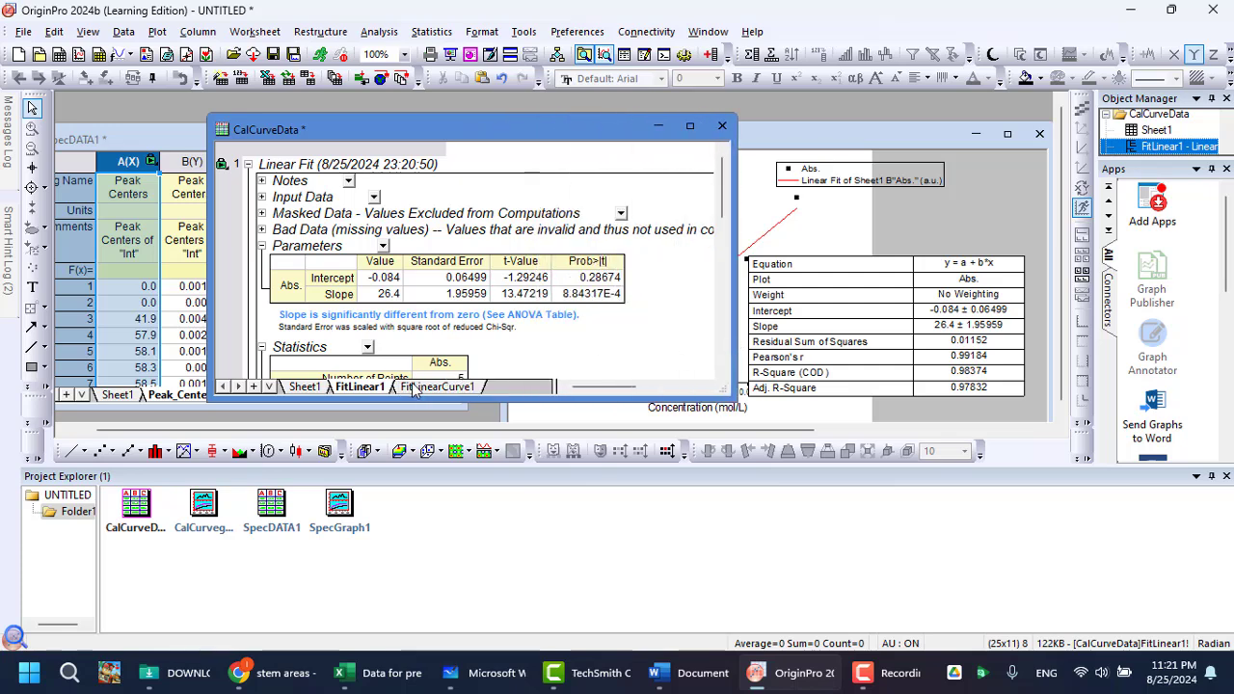
{"action": "left_click", "coordinate": [439, 386]}
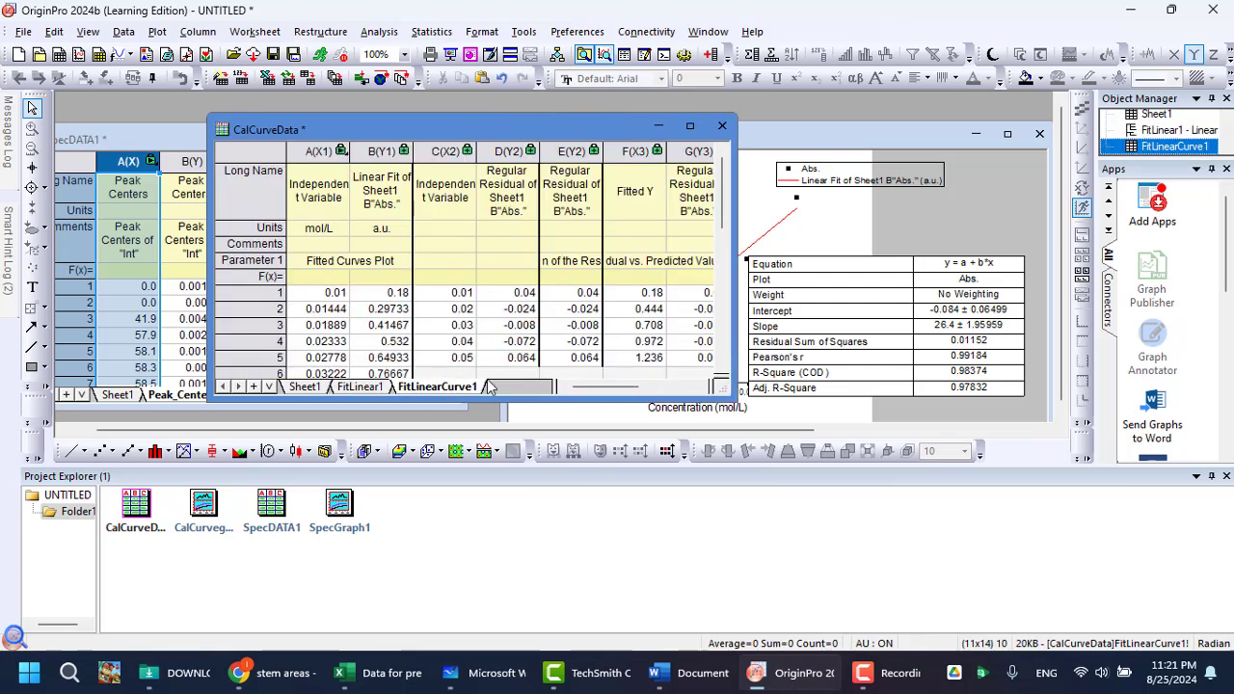
{"action": "left_click", "coordinate": [303, 388]}
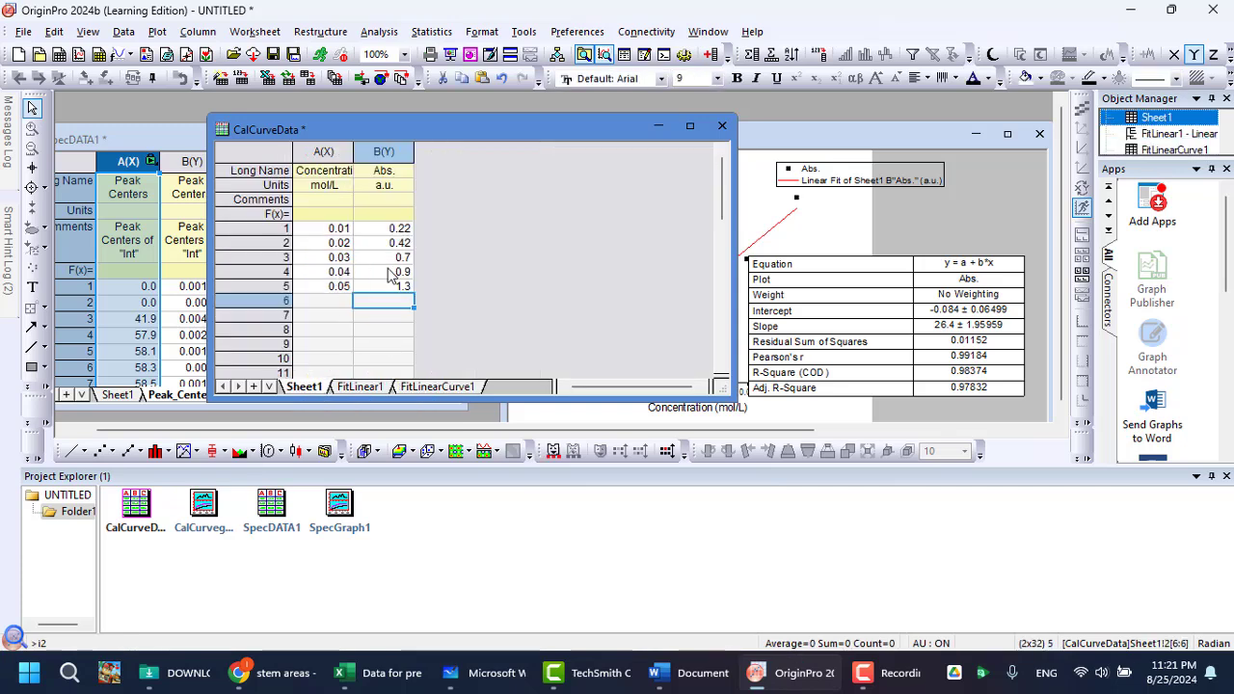
{"action": "left_click", "coordinate": [359, 386]}
{"action": "scroll", "coordinate": [461, 290], "scroll_direction": "down", "scroll_amount": 3}
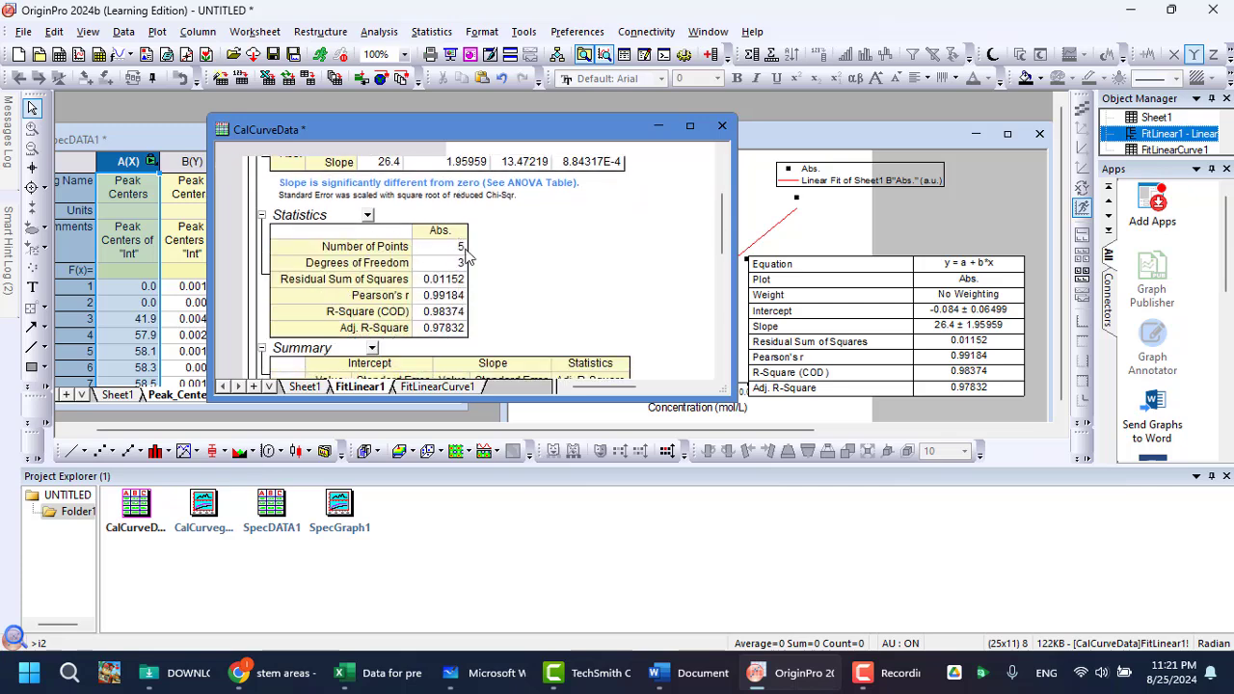
{"action": "scroll", "coordinate": [367, 272], "scroll_direction": "down", "scroll_amount": 3}
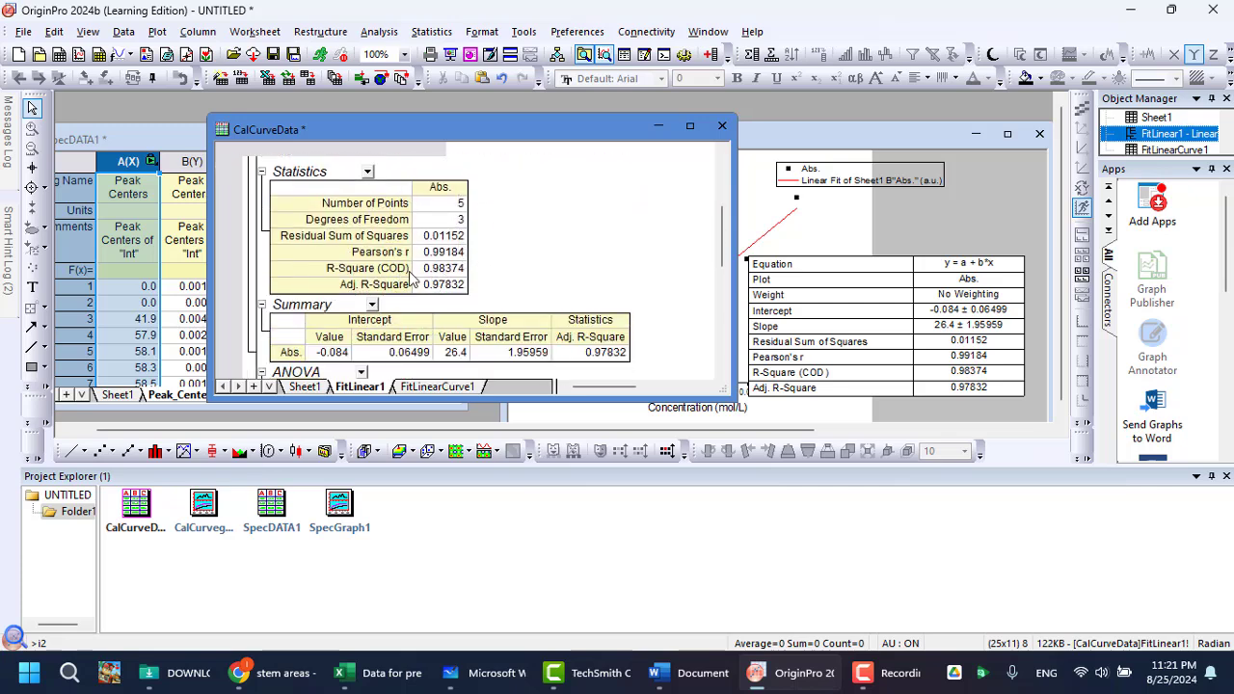
{"action": "scroll", "coordinate": [434, 279], "scroll_direction": "up", "scroll_amount": 3}
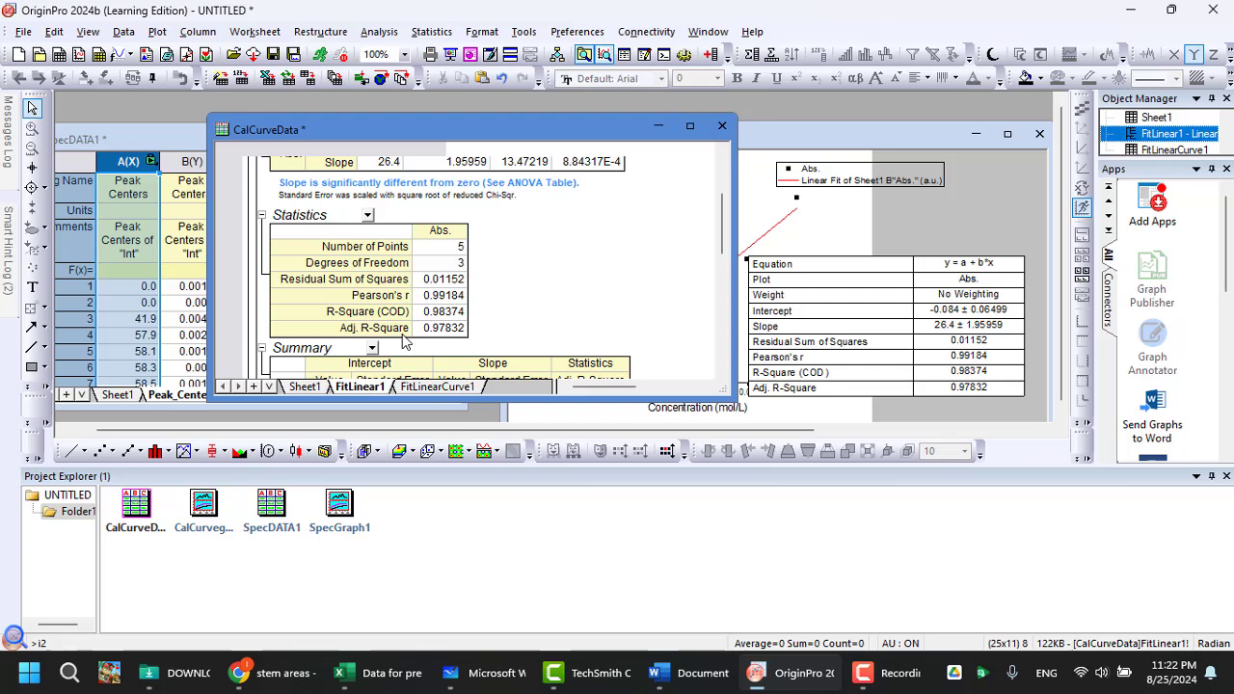
{"action": "scroll", "coordinate": [482, 290], "scroll_direction": "down", "scroll_amount": 2}
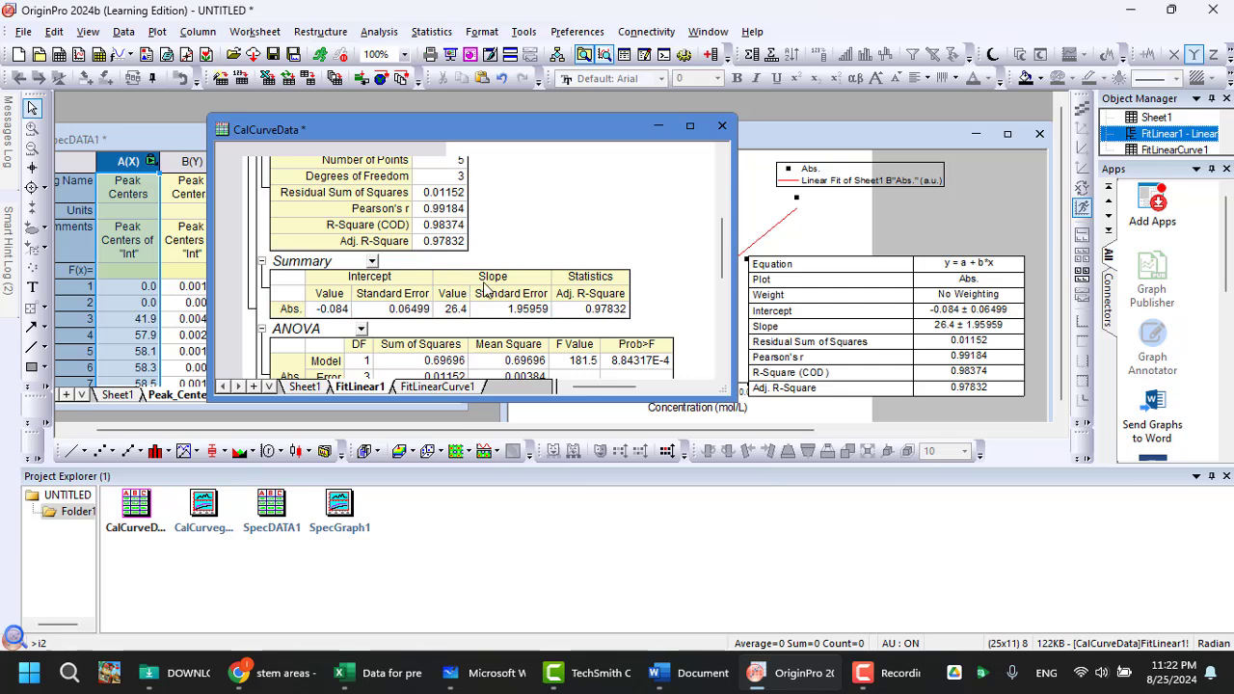
{"action": "scroll", "coordinate": [487, 288], "scroll_direction": "up", "scroll_amount": 2}
Bring the CalCurvegraph window back in front of the CalCurveData window and widen it slightly.
{"action": "left_click", "coordinate": [781, 144]}
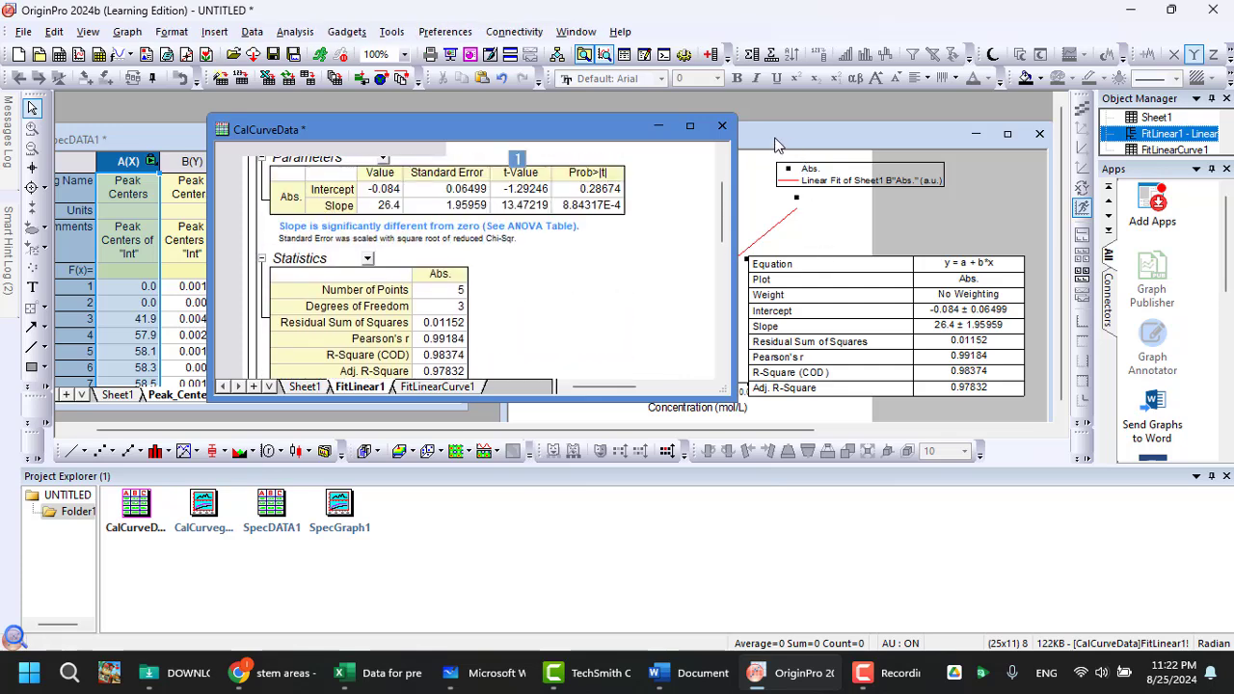
{"action": "left_click_drag", "start_coordinate": [716, 146], "coordinate": [434, 155]}
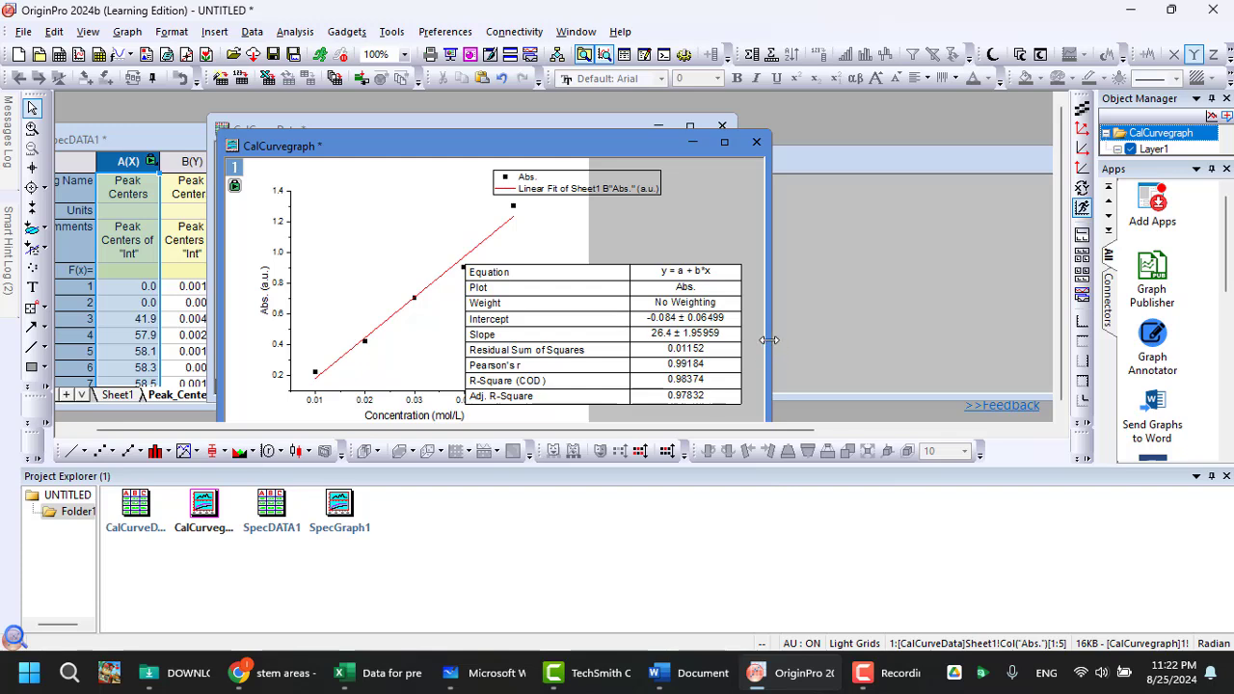
{"action": "left_click_drag", "start_coordinate": [767, 339], "coordinate": [791, 332]}
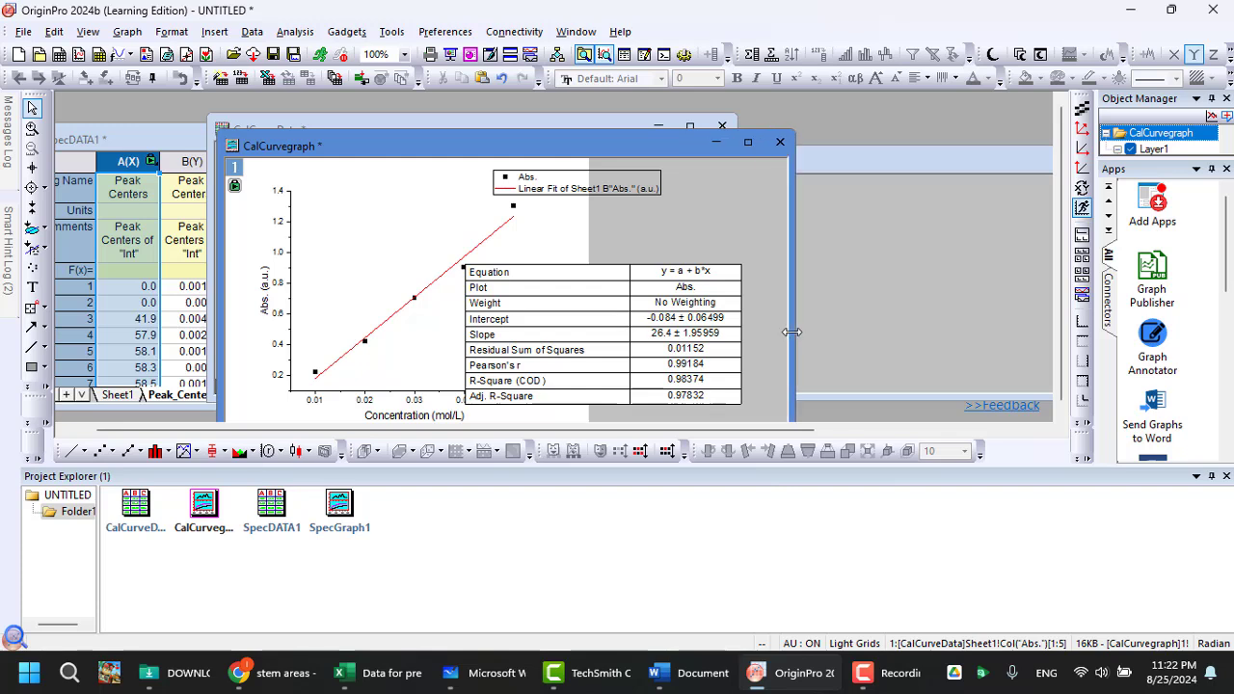
Add a two-line text label above the fitted line reading "y= 26.4x - 0.084" and "R2 = 0.9763".
{"action": "left_click", "coordinate": [32, 286]}
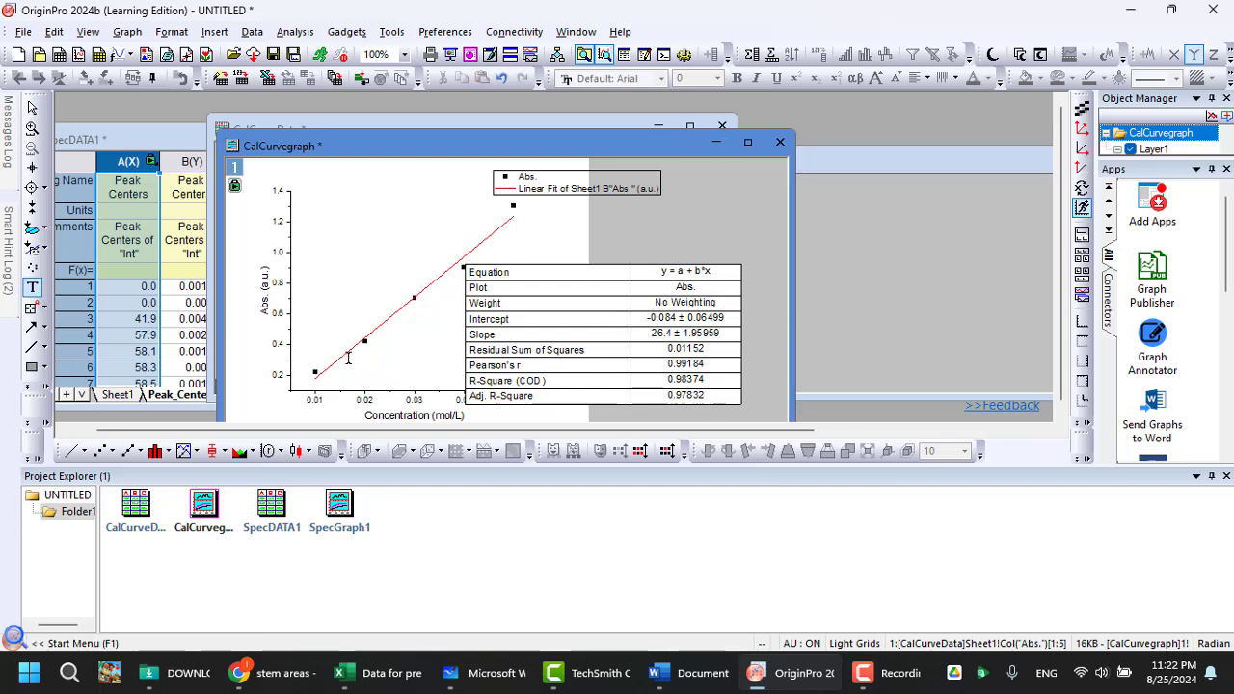
{"action": "left_click", "coordinate": [331, 261]}
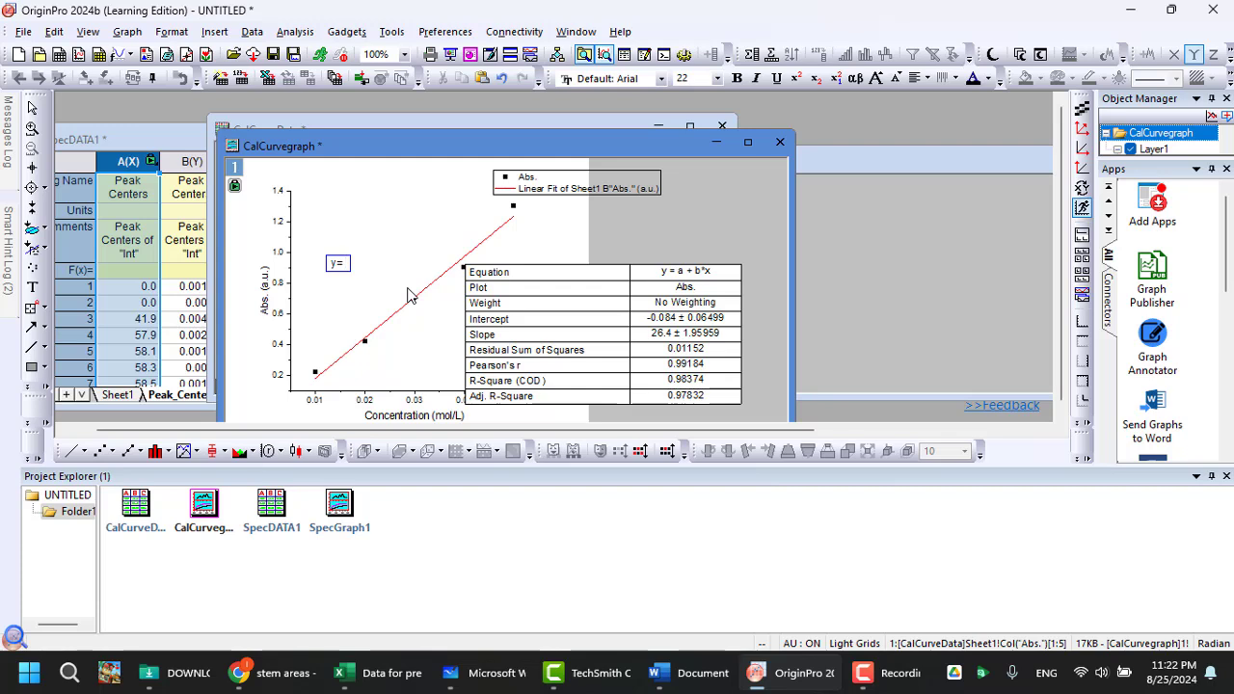
{"action": "type", "text": "26.4x -"}
{"action": "key", "text": "BackSpace"}
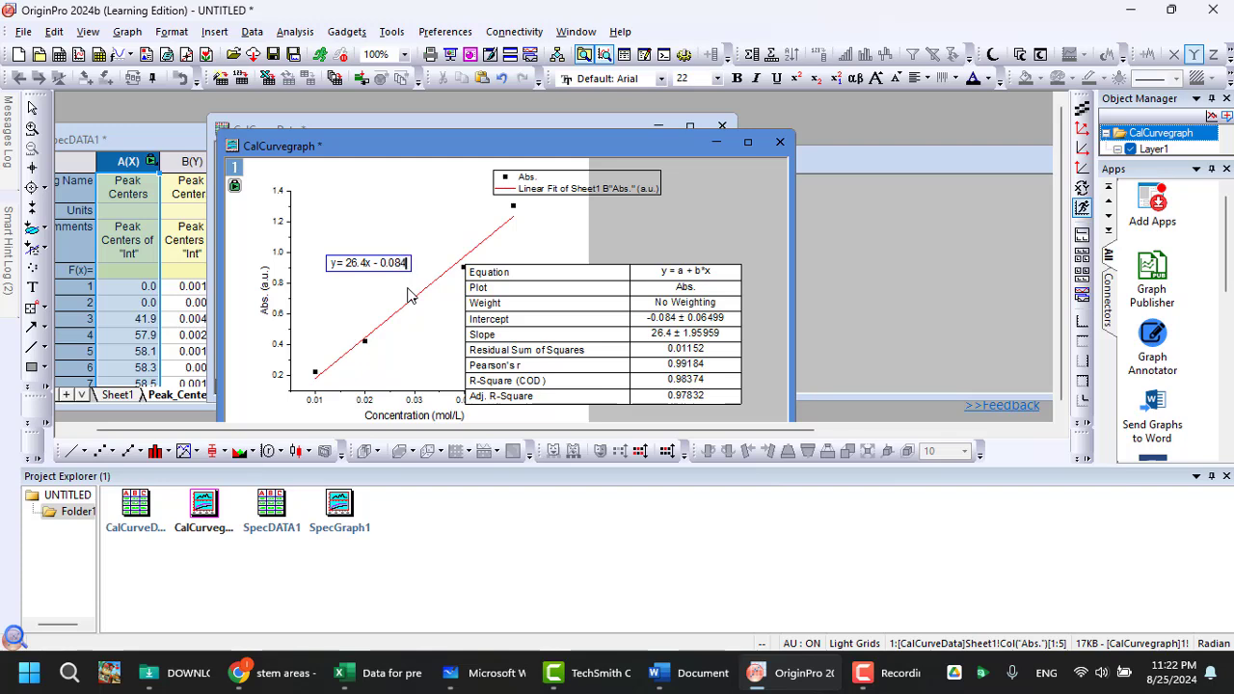
{"action": "type", "text": "84"}
{"action": "key", "text": "Return"}
{"action": "type", "text": "R2 ="}
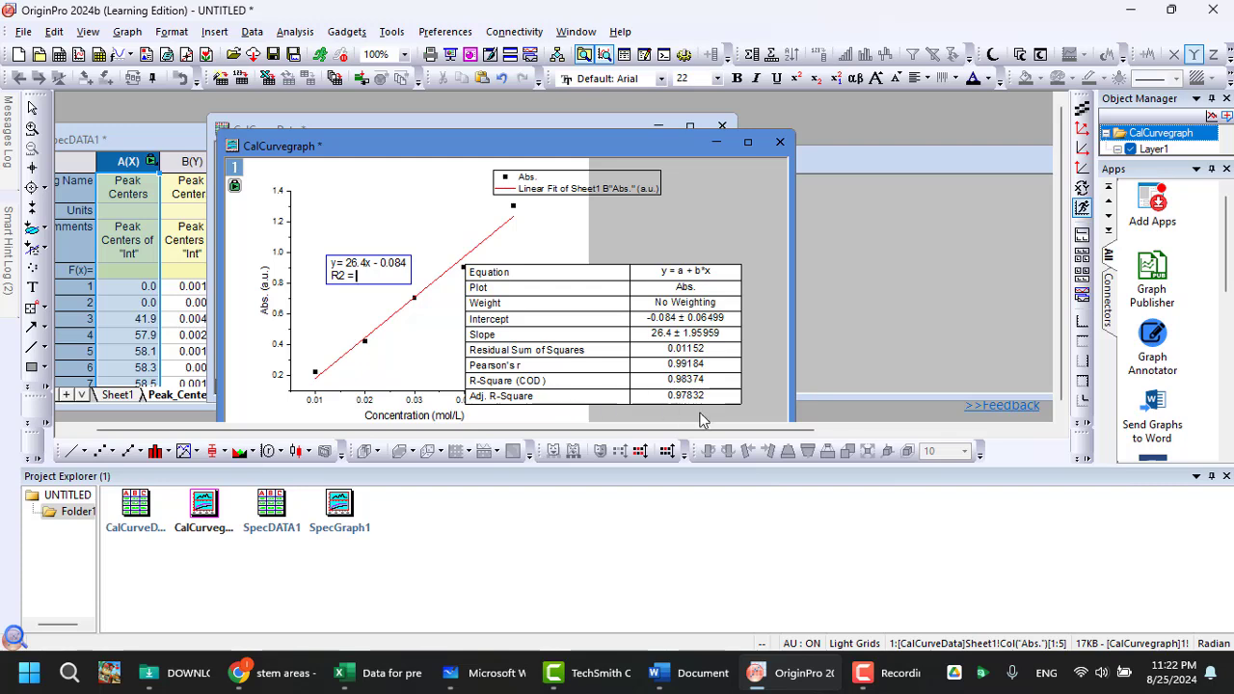
{"action": "type", "text": " 0.9763"}
{"action": "left_click", "coordinate": [579, 264]}
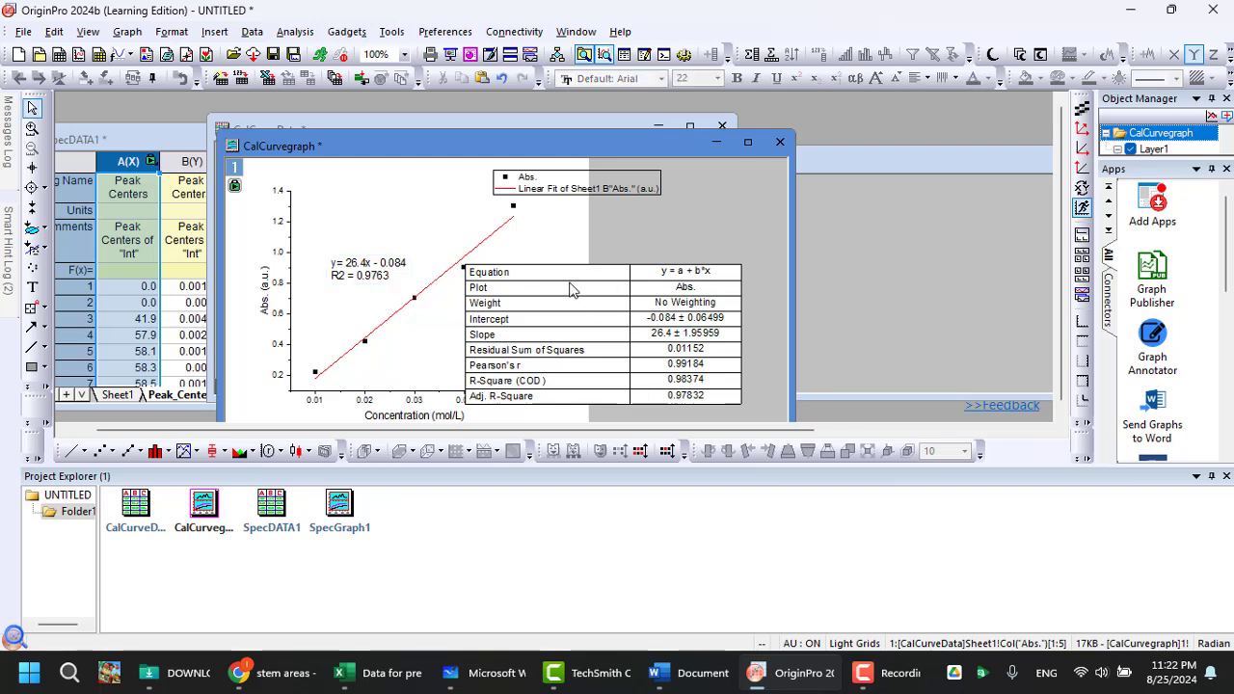
Delete the fit results table and the legend from the calibration graph.
{"action": "left_click", "coordinate": [569, 290]}
{"action": "key", "text": "Delete"}
{"action": "left_click", "coordinate": [628, 201]}
{"action": "key", "text": "Delete"}
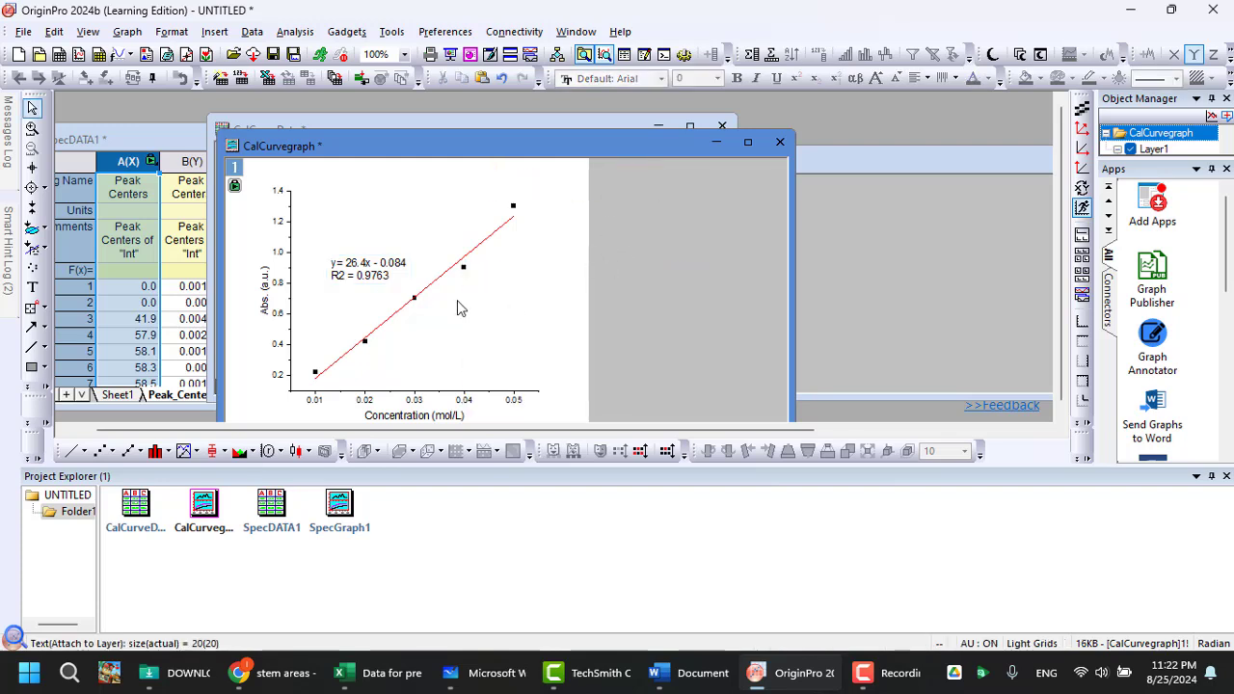
Format the 2 in the equation label's "R2" as a superscript.
{"action": "left_click", "coordinate": [376, 280]}
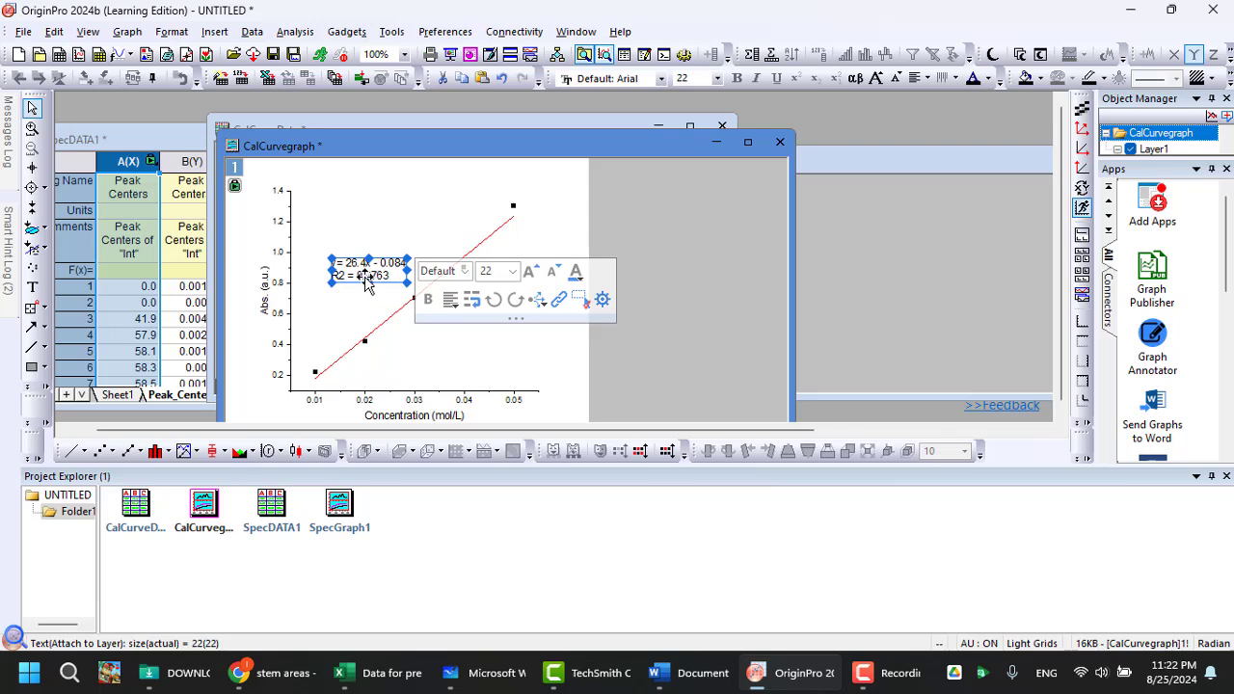
{"action": "double_click", "coordinate": [367, 279]}
{"action": "left_click_drag", "start_coordinate": [346, 277], "coordinate": [337, 278]}
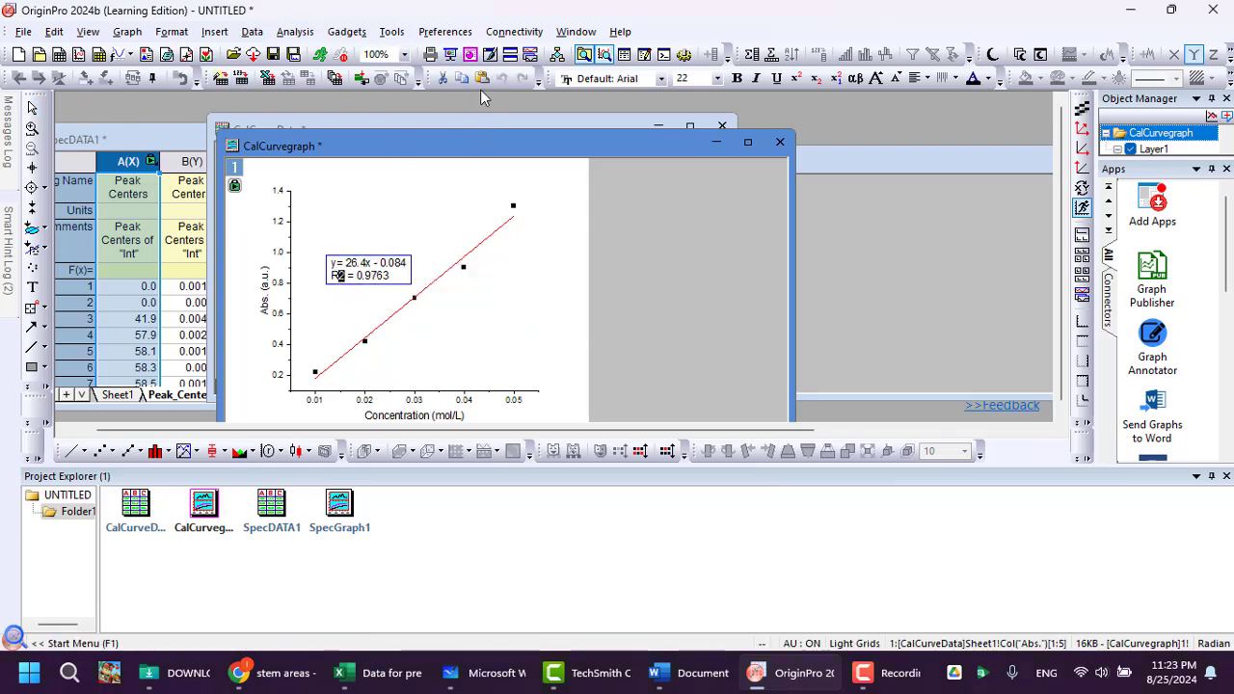
{"action": "left_click", "coordinate": [796, 78]}
Set the equation label's font size to 24 and move the label into the empty area below the fitted line.
{"action": "key", "text": "ctrl+a"}
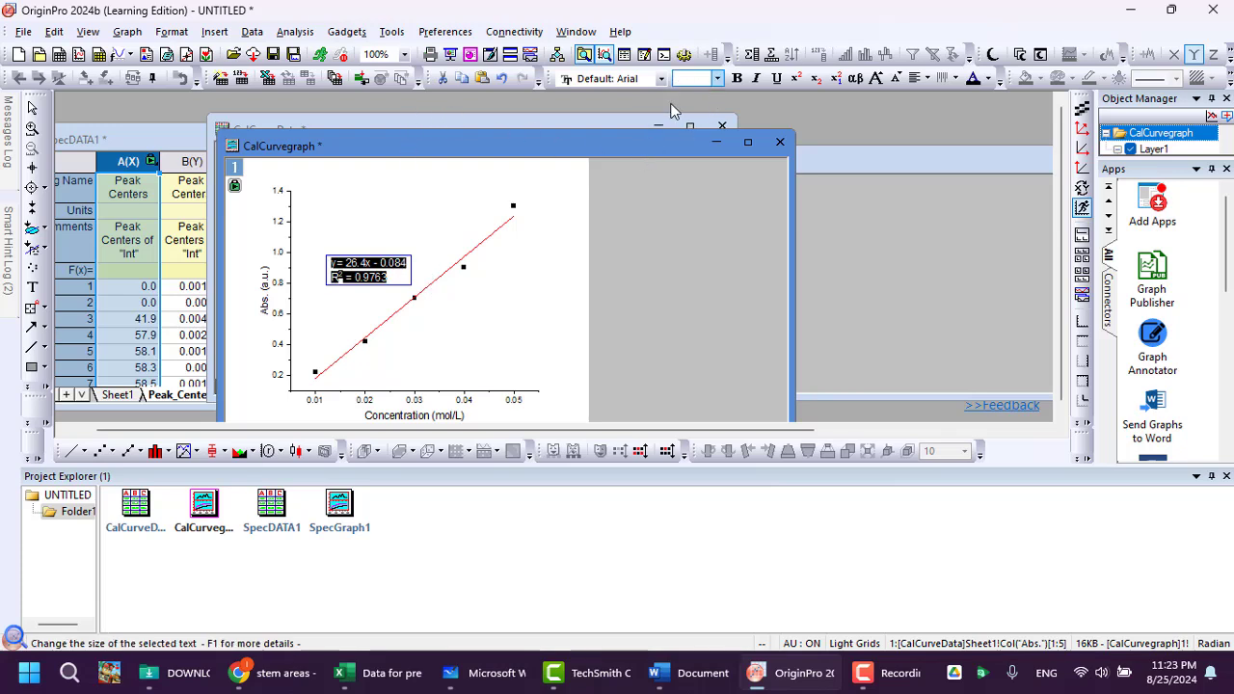
{"action": "left_click", "coordinate": [386, 282]}
{"action": "left_click", "coordinate": [365, 314]}
{"action": "left_click", "coordinate": [374, 275]}
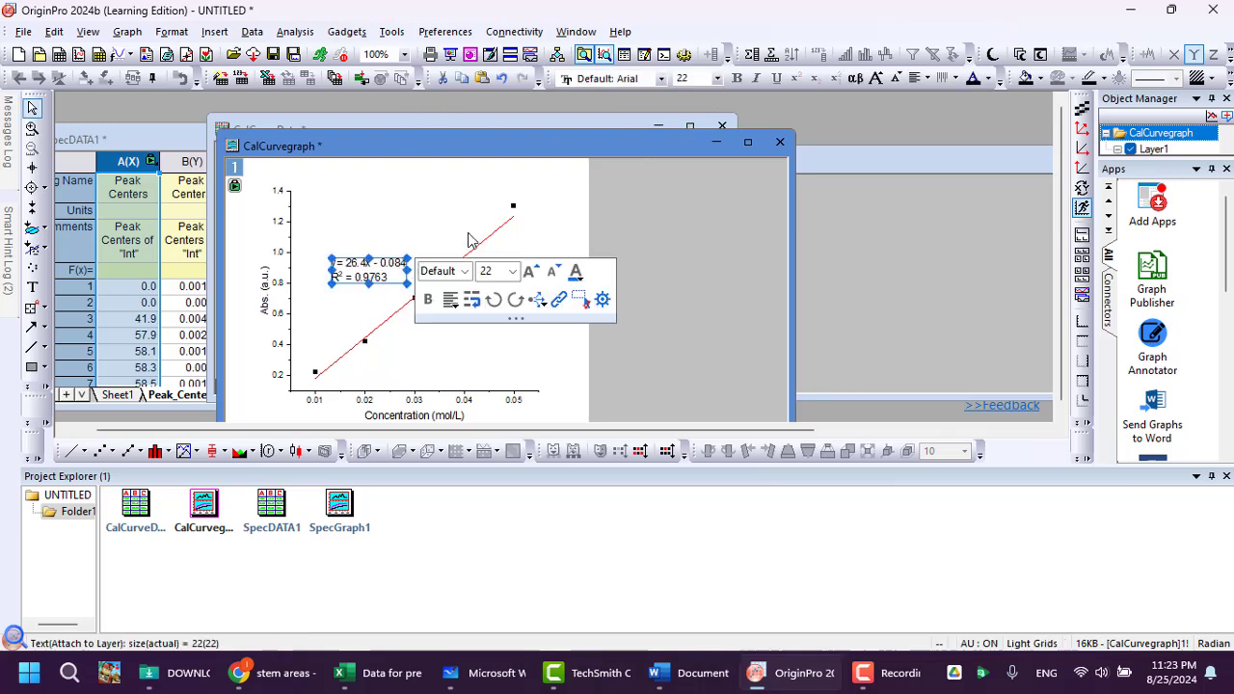
{"action": "left_click", "coordinate": [711, 79]}
{"action": "type", "text": "24"}
{"action": "key", "text": "Return"}
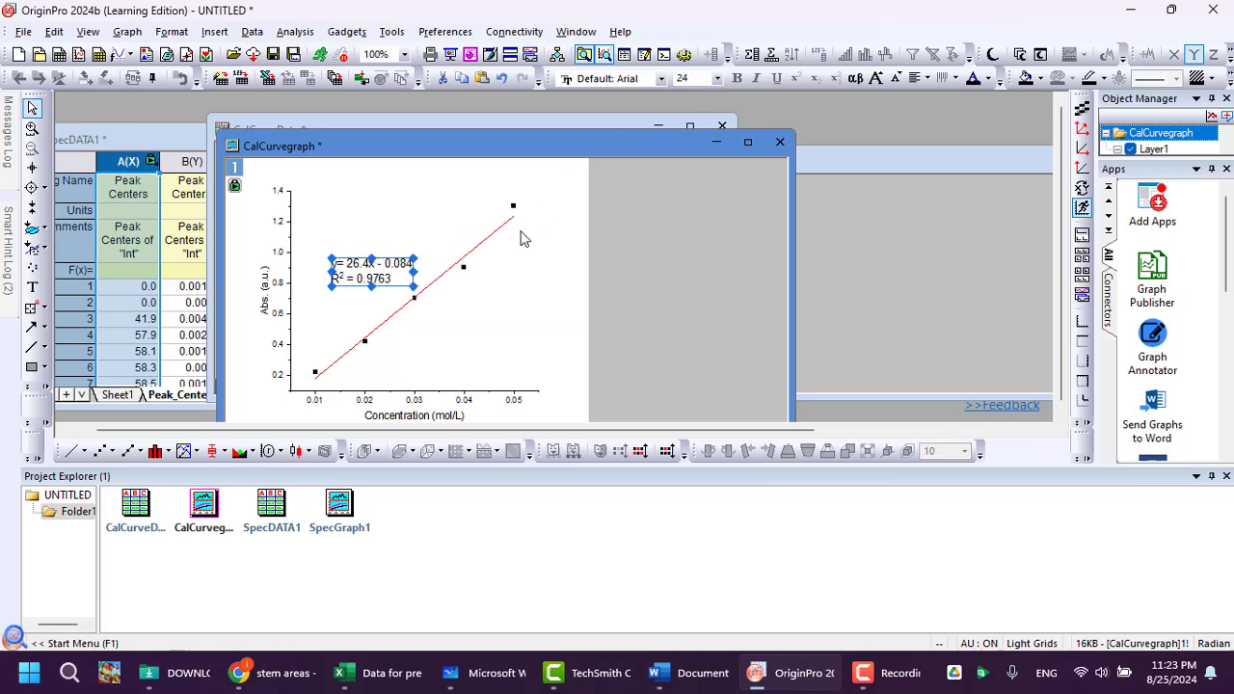
{"action": "left_click", "coordinate": [515, 296]}
{"action": "left_click_drag", "start_coordinate": [376, 270], "coordinate": [497, 357]}
{"action": "left_click", "coordinate": [435, 227]}
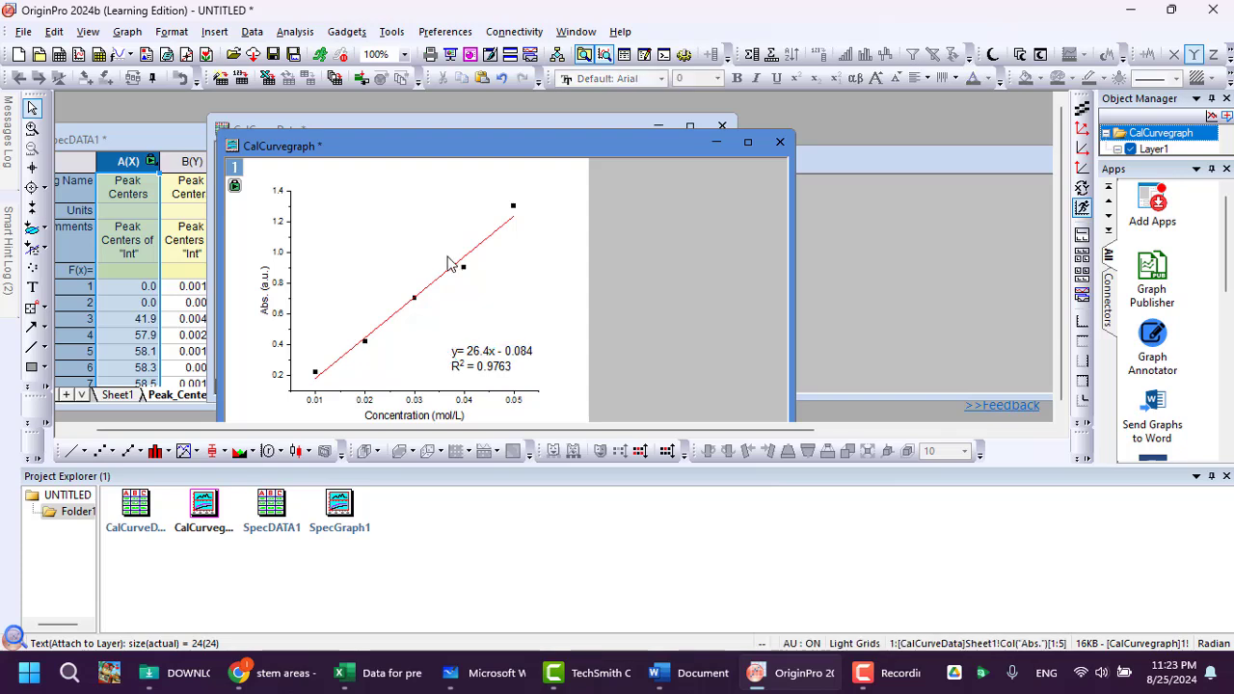
Turn on a closed frame around the calibration plot's layer.
{"action": "left_click", "coordinate": [383, 257]}
{"action": "left_click", "coordinate": [596, 278]}
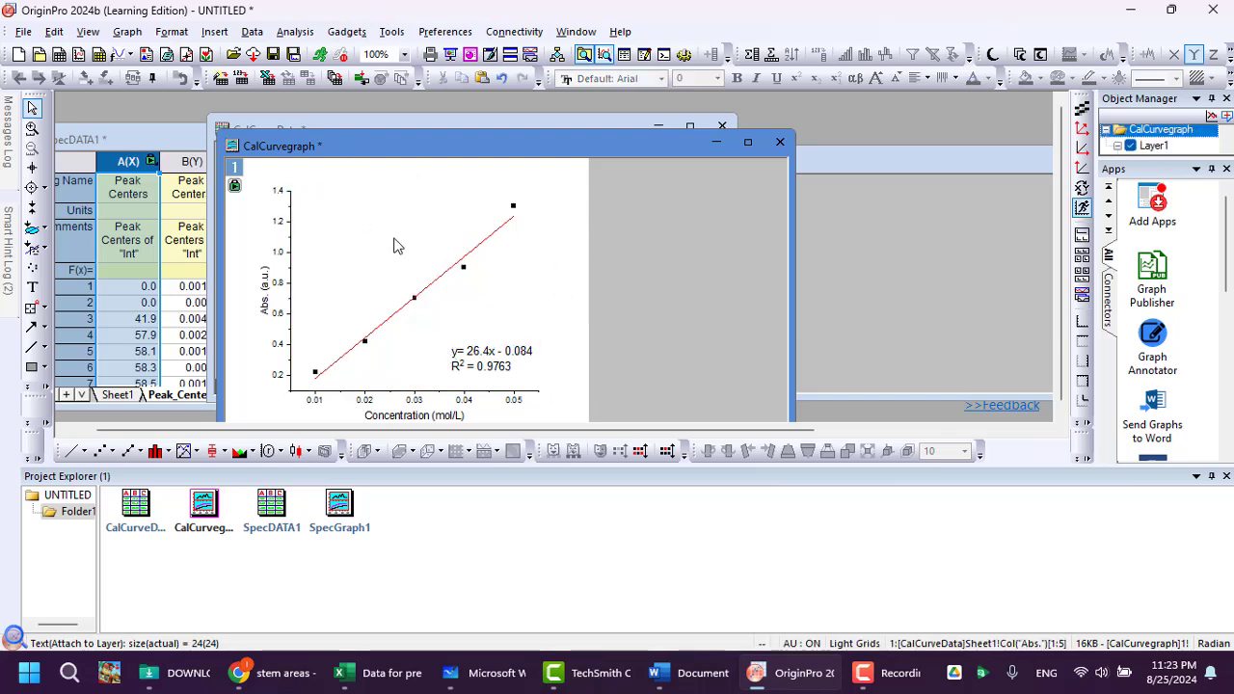
{"action": "left_click", "coordinate": [358, 248]}
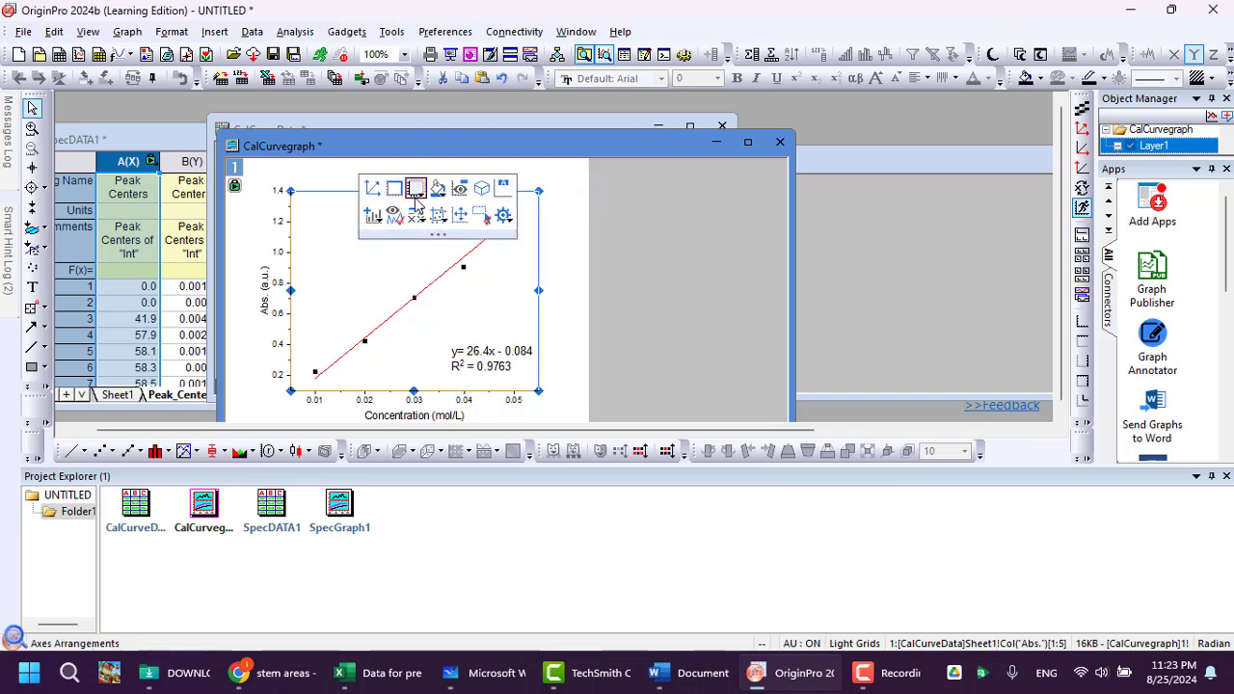
{"action": "left_click", "coordinate": [591, 302]}
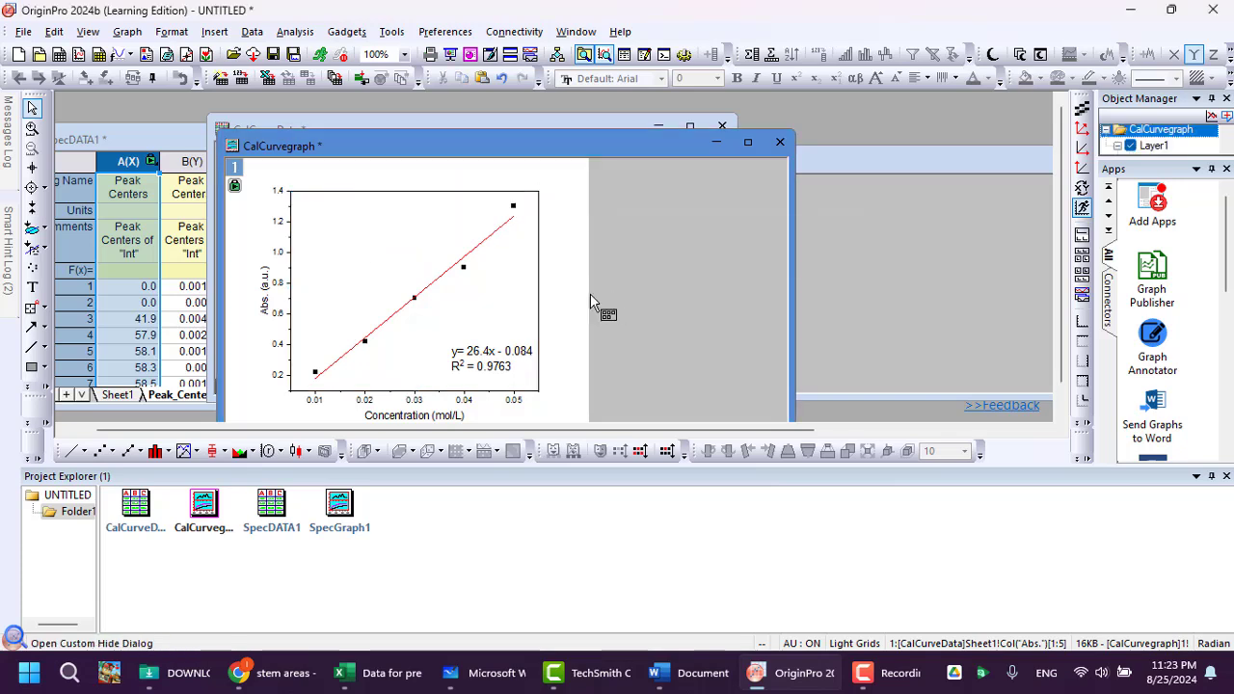
Maximize the graph window, shift the equation label slightly away from the plot's right frame line, and restore the window's size.
{"action": "double_click", "coordinate": [441, 150]}
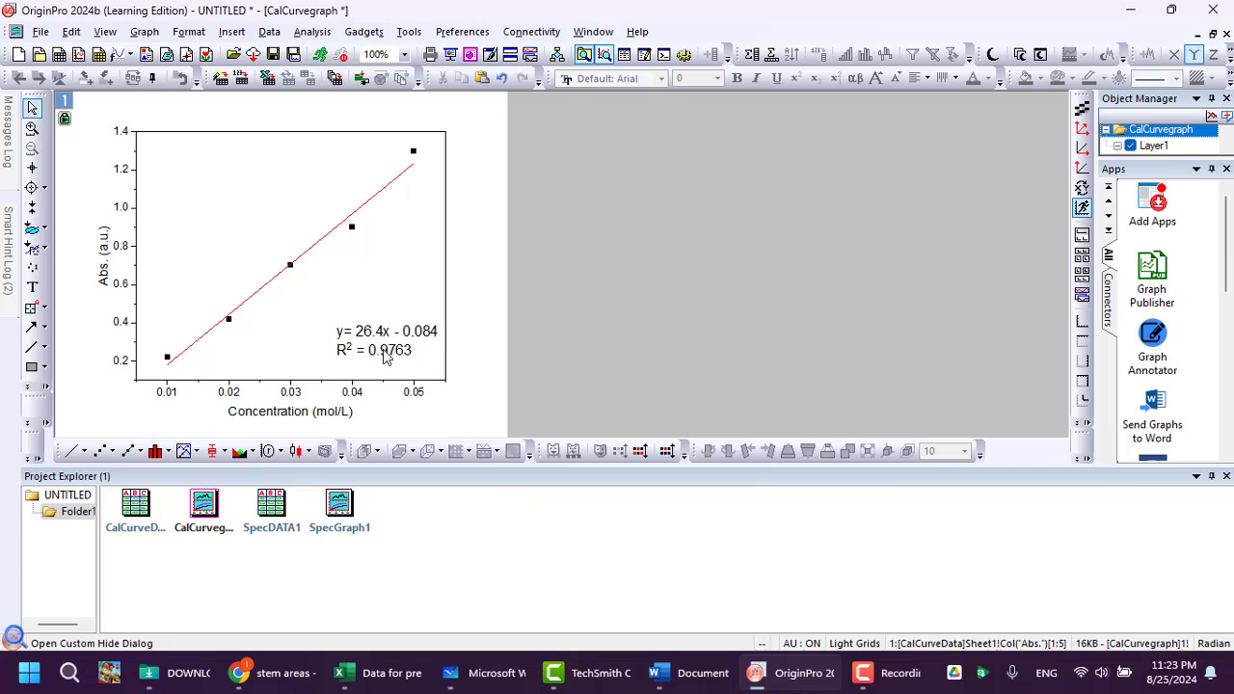
{"action": "left_click_drag", "start_coordinate": [384, 357], "coordinate": [365, 360]}
{"action": "left_click", "coordinate": [328, 311]}
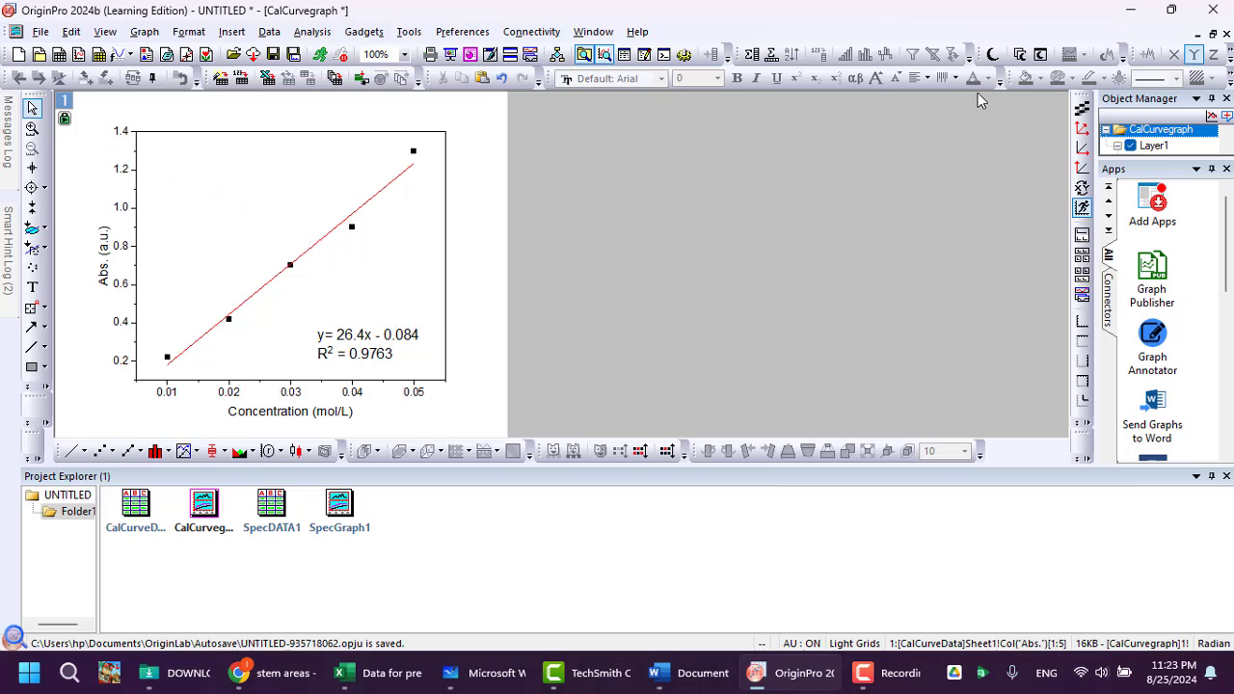
{"action": "left_click", "coordinate": [1212, 35]}
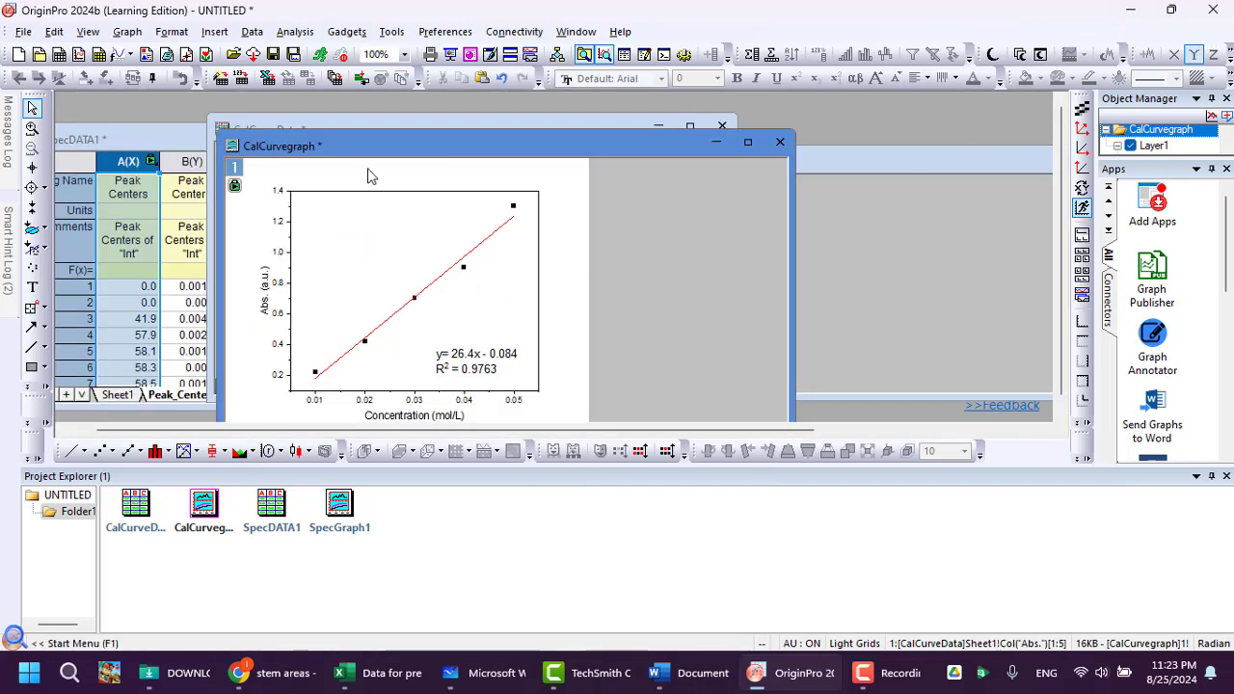
Arrange the CalCurveData worksheet and the CalCurvegraph window side by side so both the data and the plot are visible.
{"action": "left_click_drag", "start_coordinate": [351, 154], "coordinate": [641, 162]}
{"action": "left_click", "coordinate": [310, 389]}
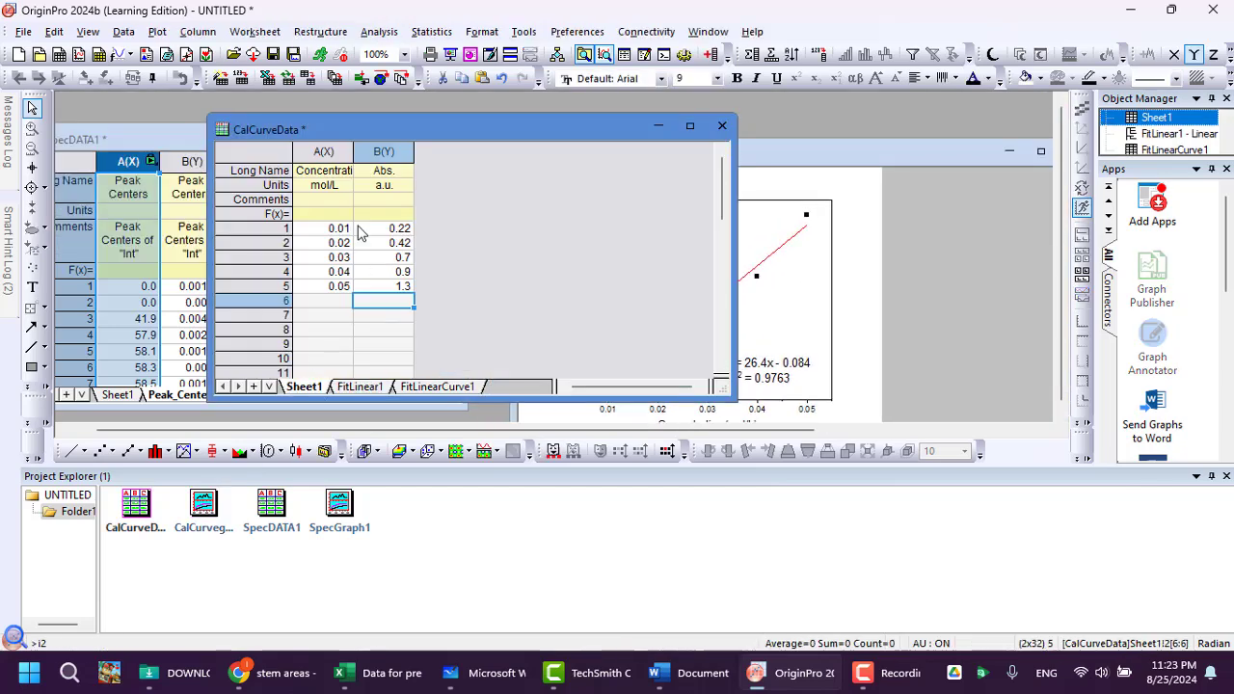
{"action": "left_click_drag", "start_coordinate": [483, 137], "coordinate": [312, 135]}
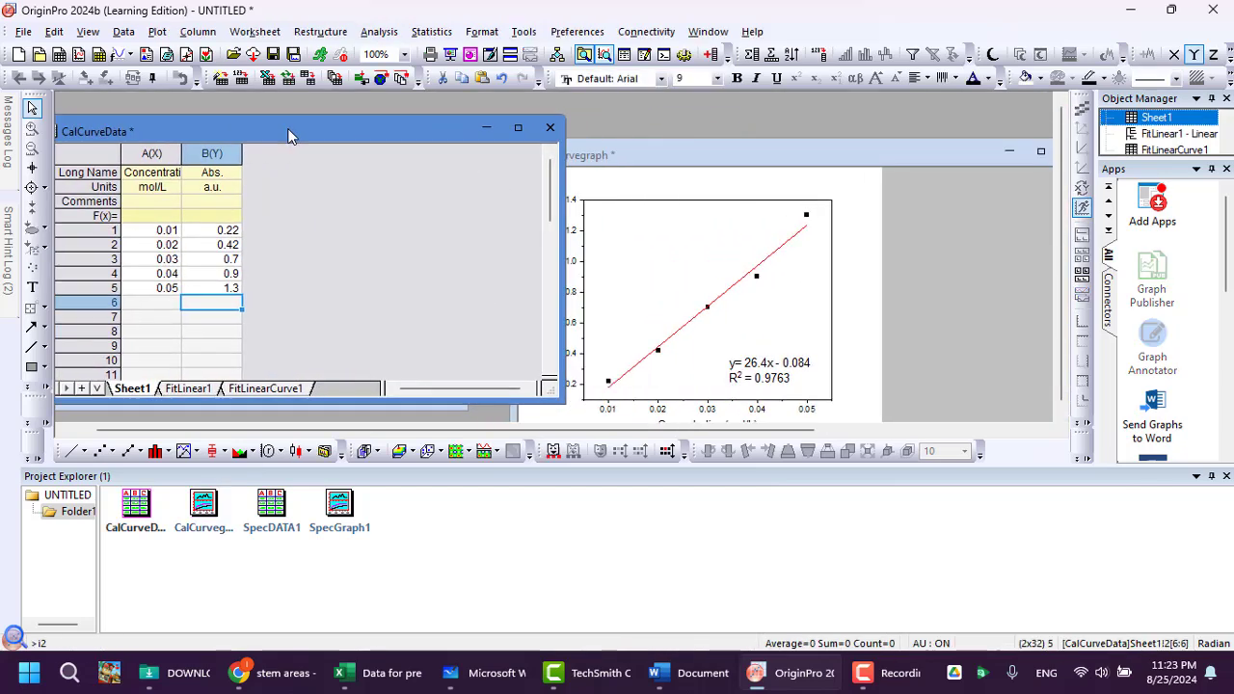
{"action": "left_click_drag", "start_coordinate": [605, 161], "coordinate": [663, 141]}
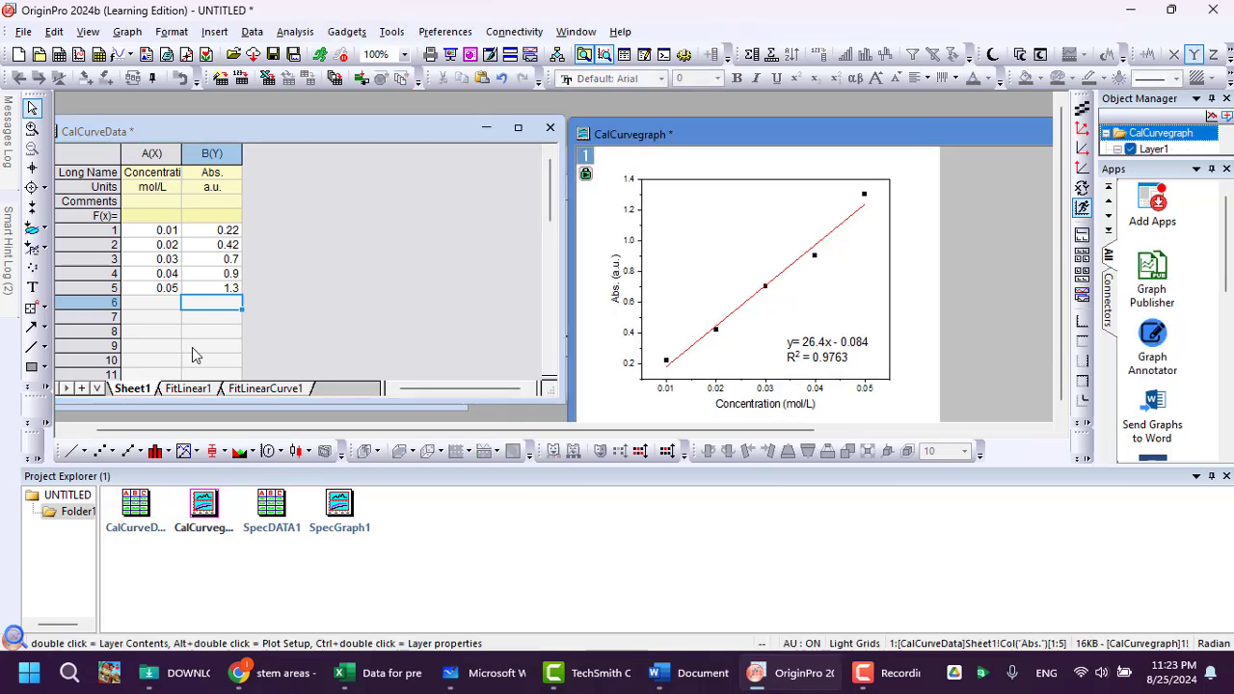
Set the absorbance of the 0.05 mol/L standard to 1.6 in the calibration data sheet.
{"action": "left_click", "coordinate": [217, 294]}
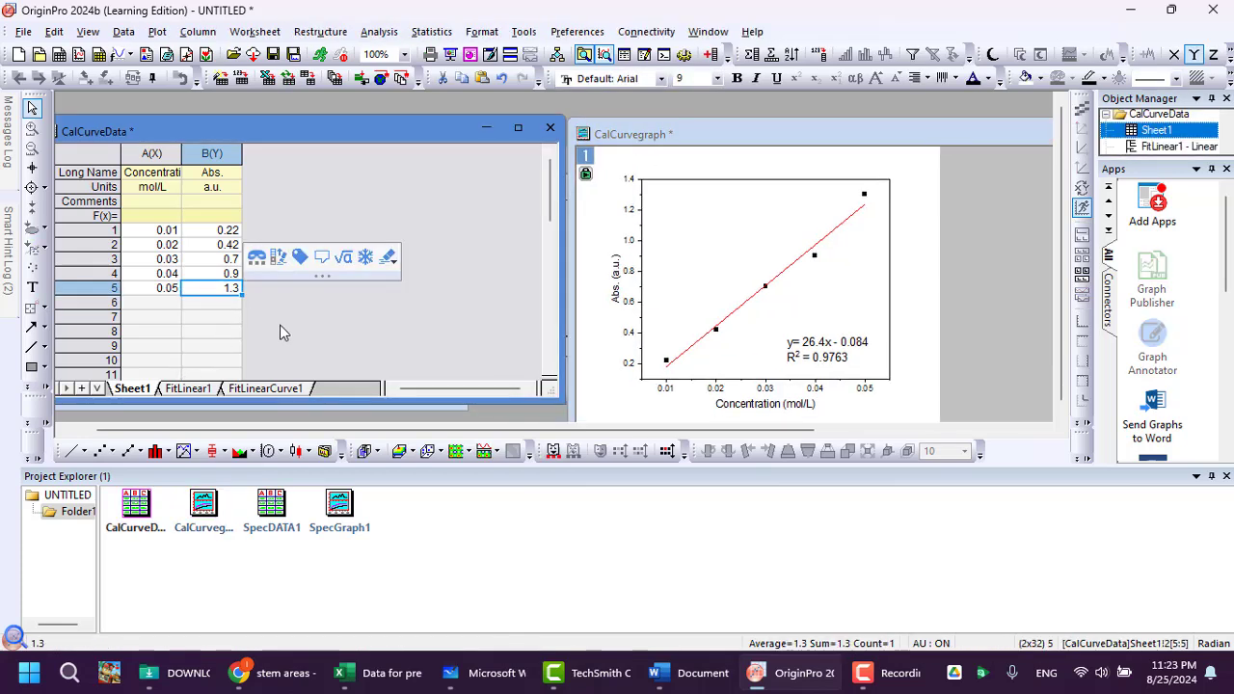
{"action": "type", "text": "1.6"}
{"action": "key", "text": "Return"}
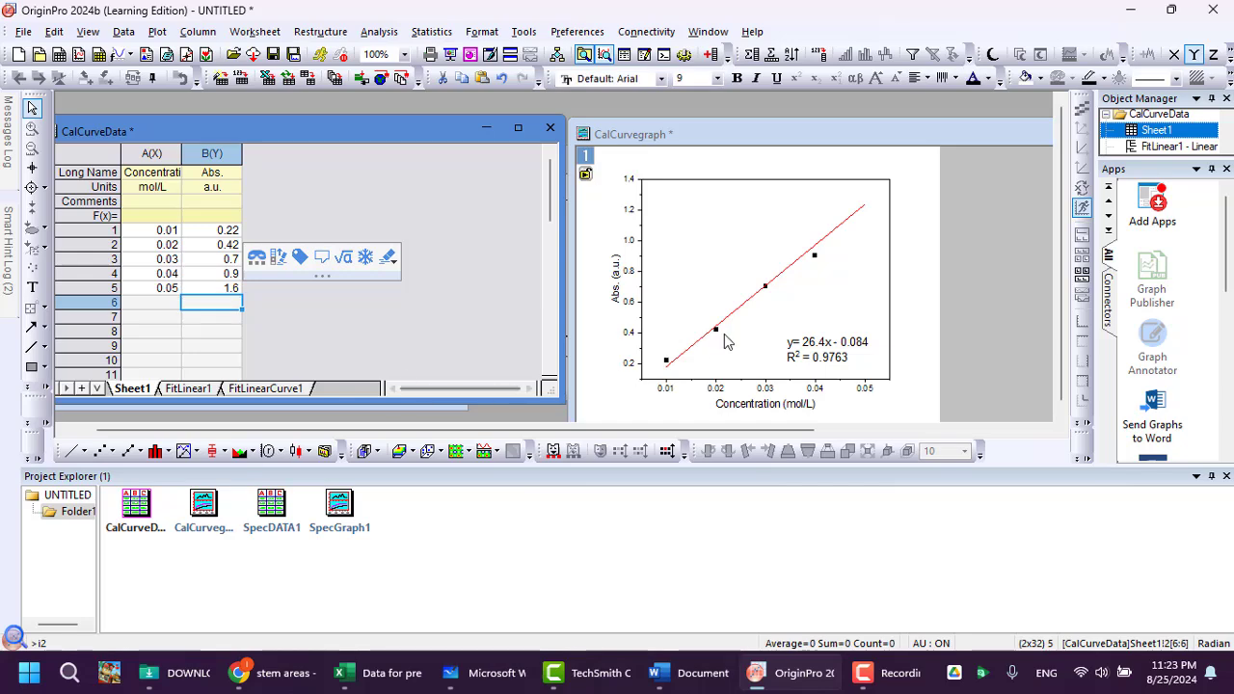
Set the absorbance of the 0.05 mol/L standard to 1.2 and activate the calibration graph.
{"action": "key", "text": "Up"}
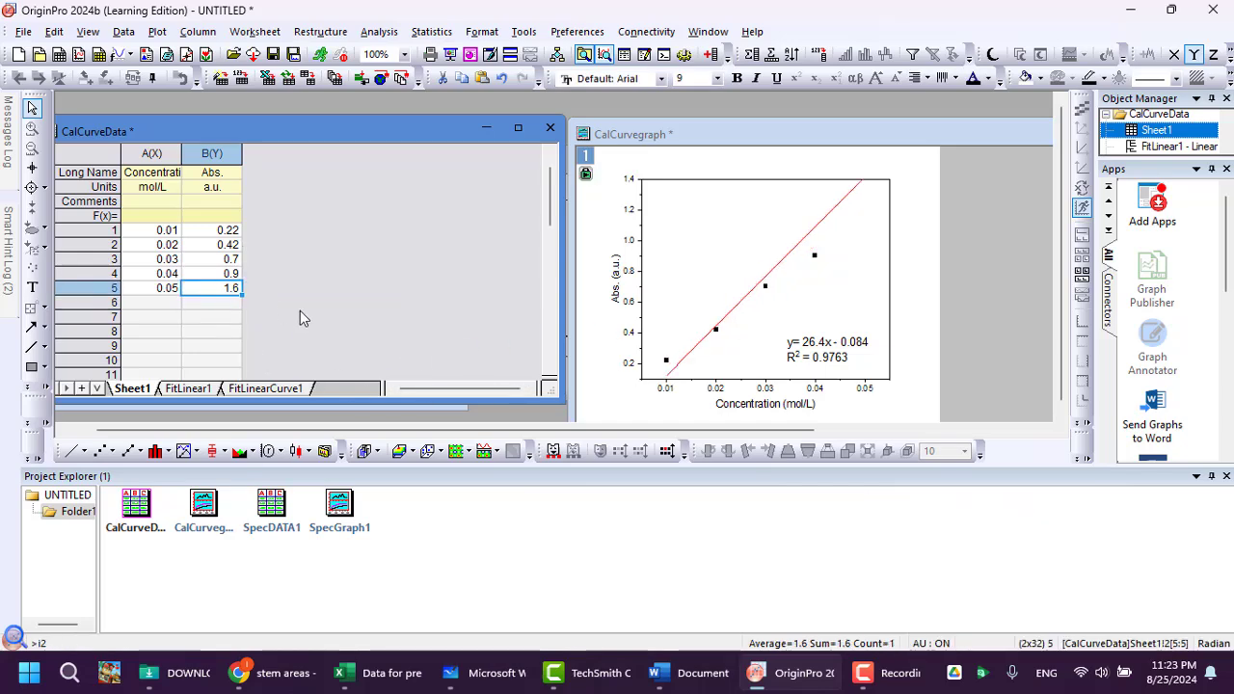
{"action": "type", "text": "1.2"}
{"action": "key", "text": "Return"}
{"action": "left_click", "coordinate": [828, 280]}
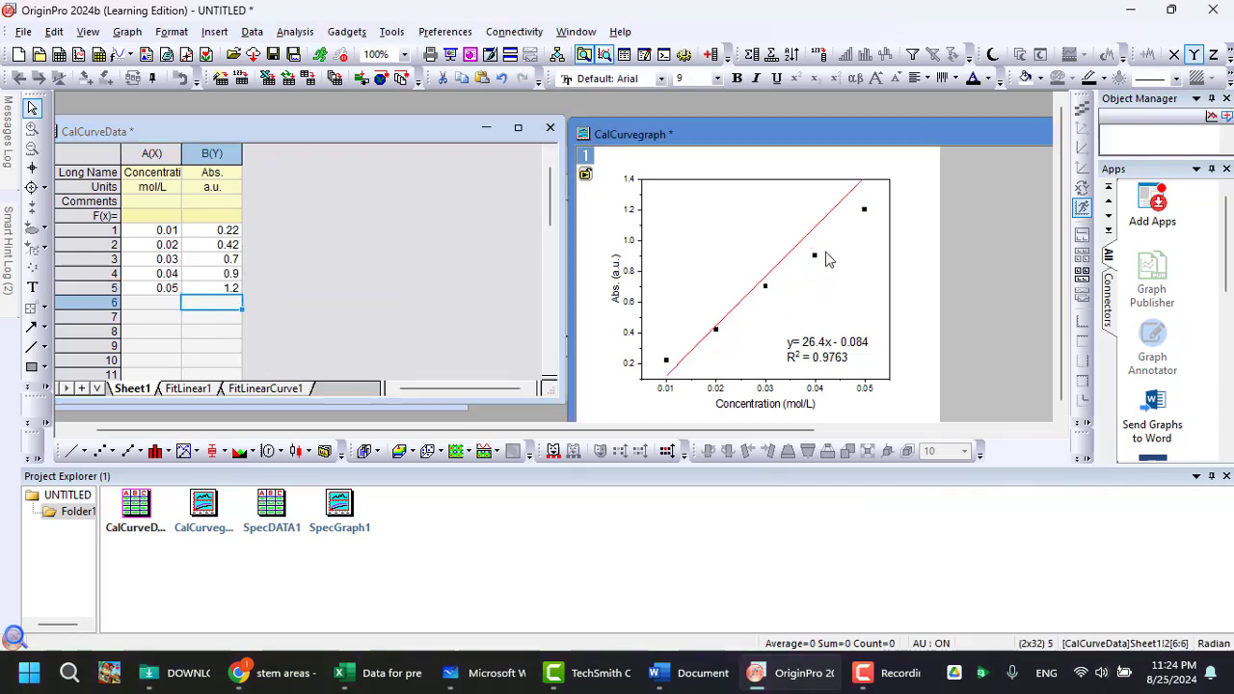
{"action": "right_click", "coordinate": [847, 260]}
{"action": "left_click", "coordinate": [796, 315]}
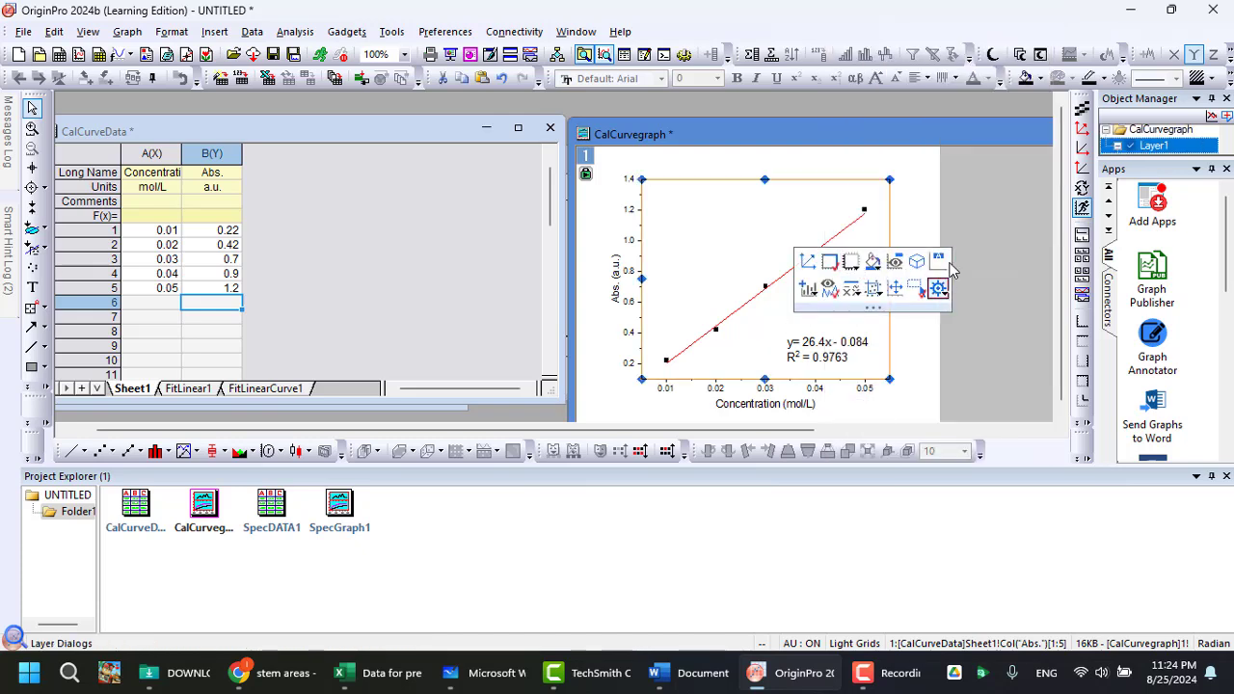
{"action": "left_click", "coordinate": [850, 257]}
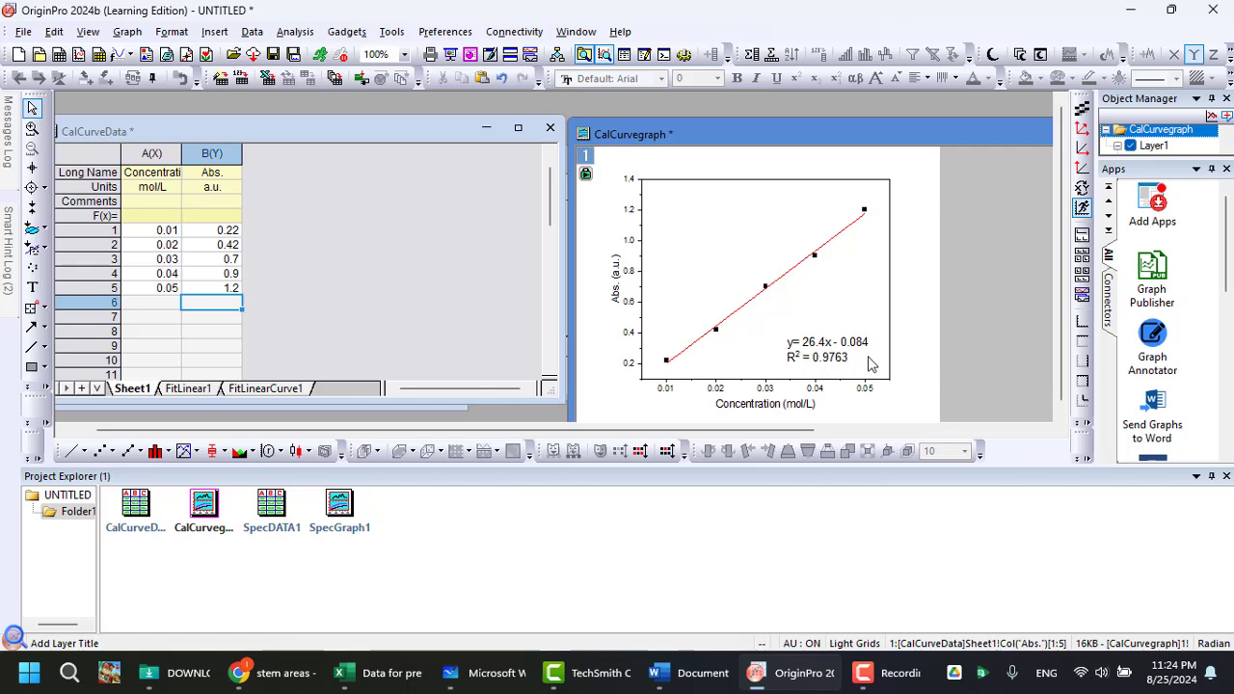
Examine the intercept, slope and R-Square in the FitLinear1 report, and return to the Sheet1 data.
{"action": "left_click", "coordinate": [190, 389]}
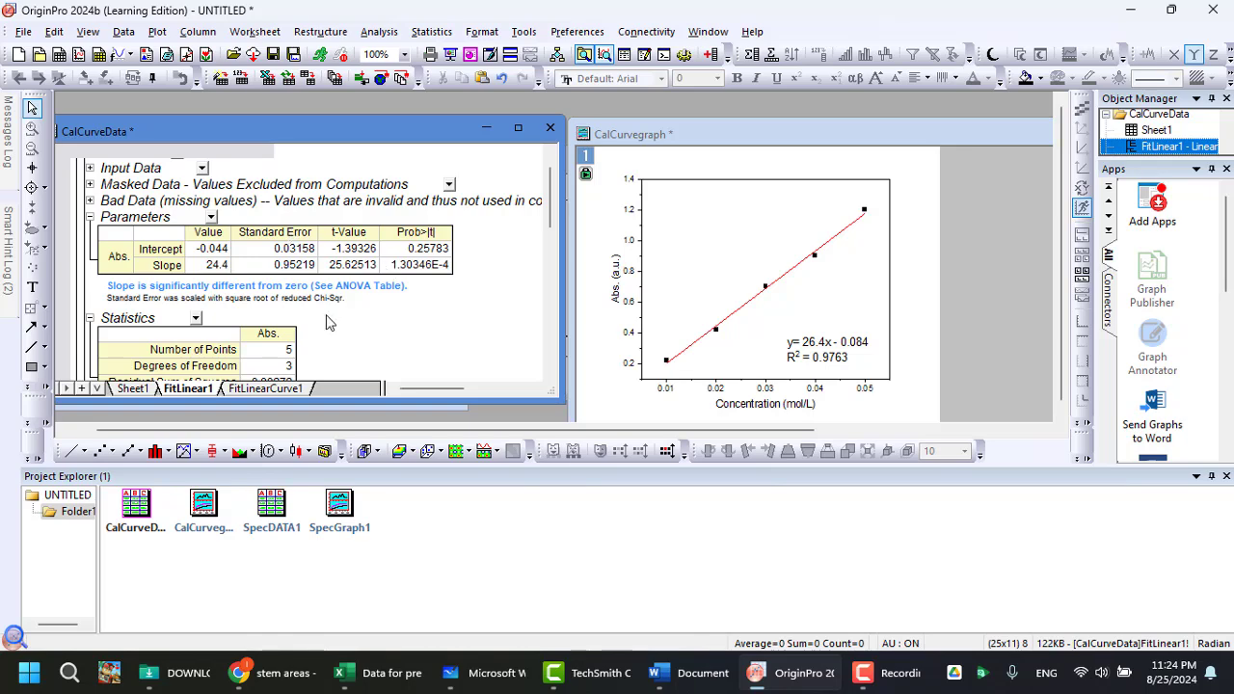
{"action": "scroll", "coordinate": [327, 322], "scroll_direction": "down", "scroll_amount": 2}
{"action": "scroll", "coordinate": [345, 329], "scroll_direction": "up", "scroll_amount": 3}
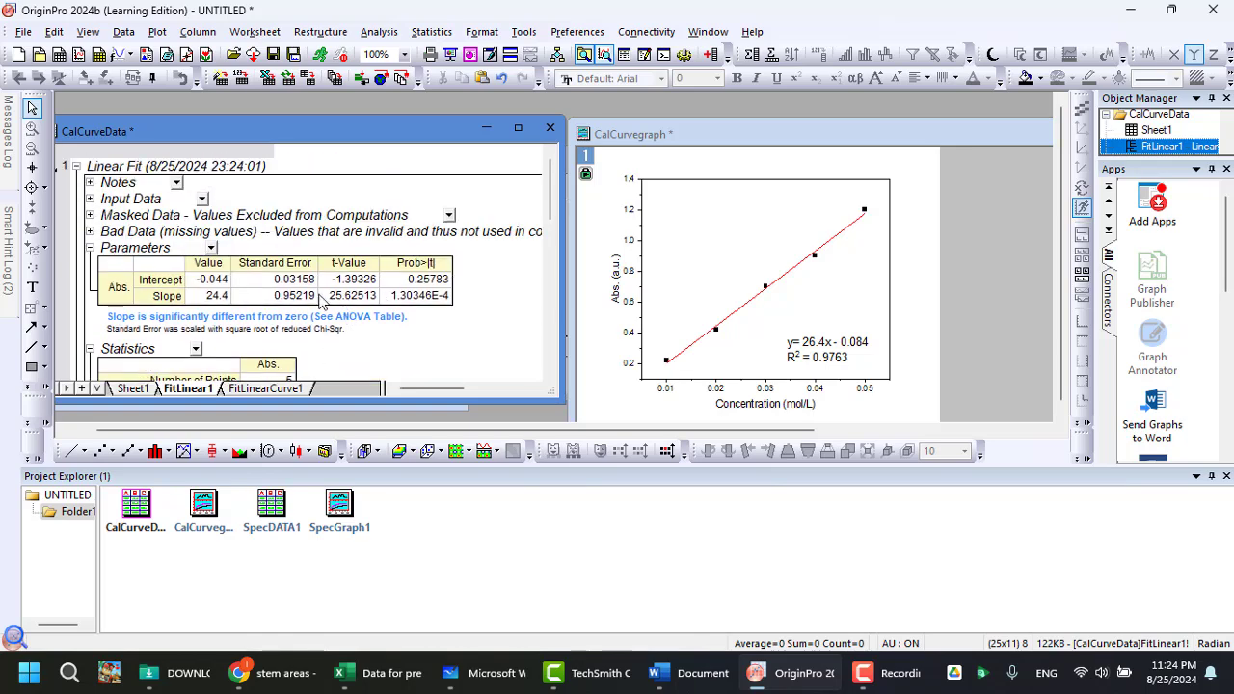
{"action": "scroll", "coordinate": [289, 318], "scroll_direction": "down", "scroll_amount": 6}
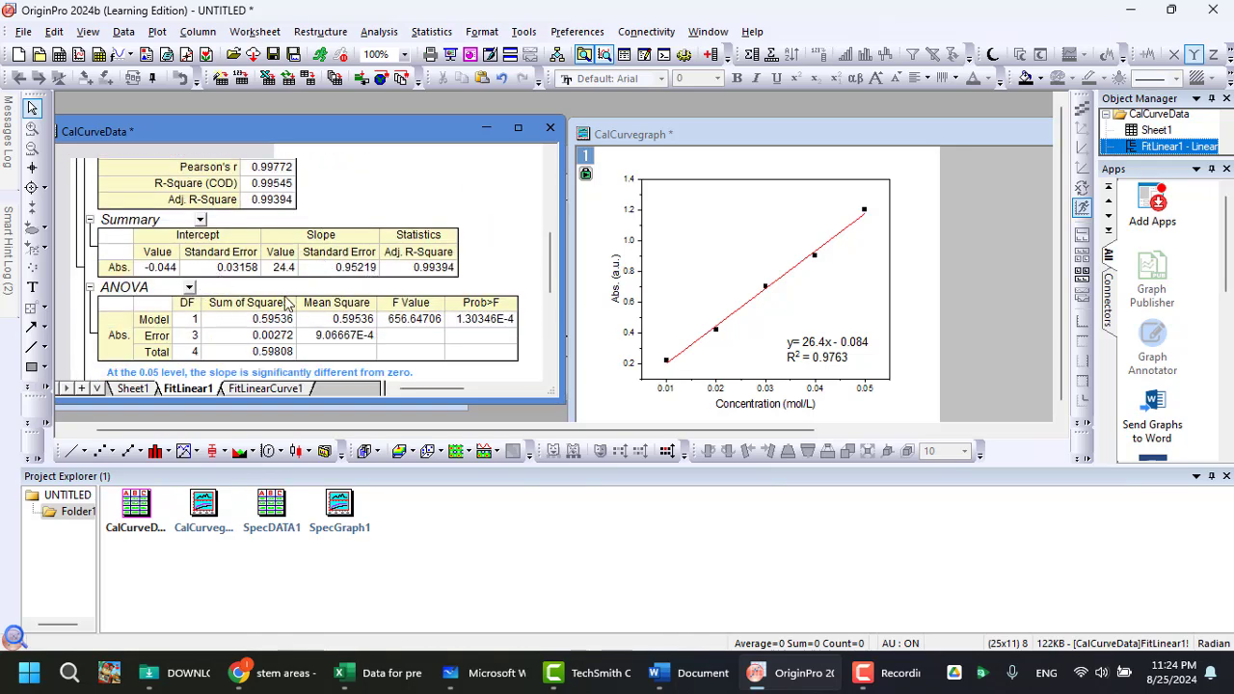
{"action": "scroll", "coordinate": [438, 337], "scroll_direction": "up", "scroll_amount": 4}
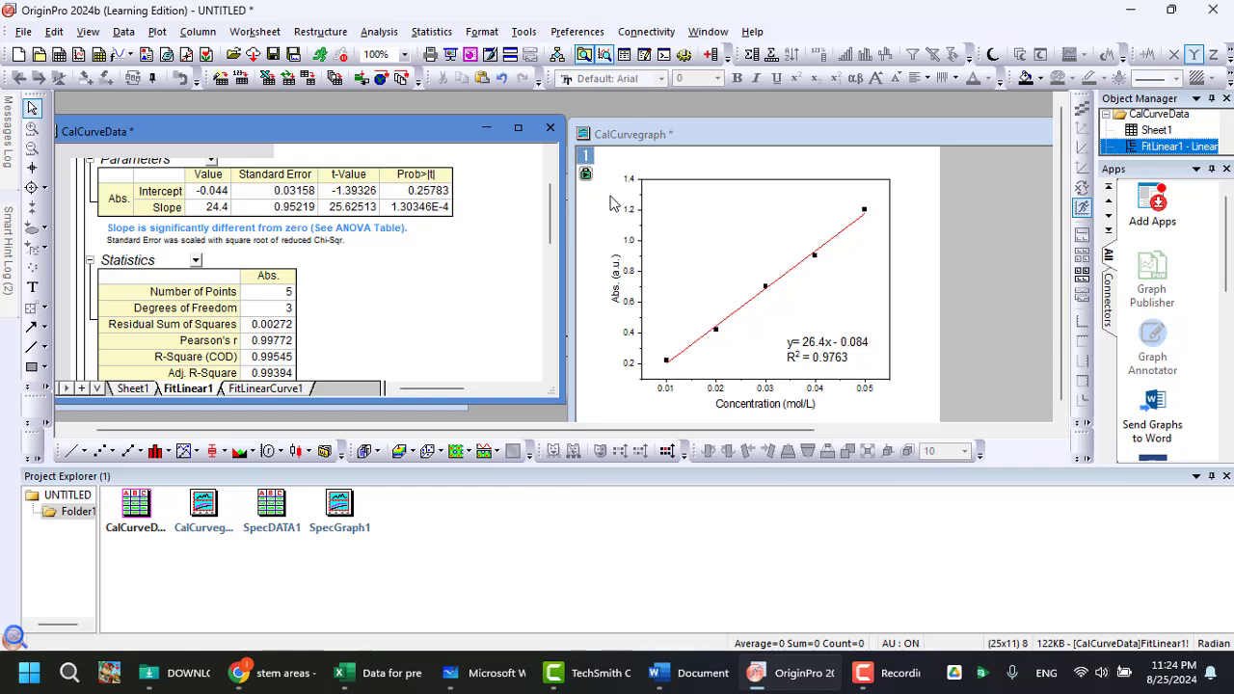
{"action": "left_click", "coordinate": [135, 389]}
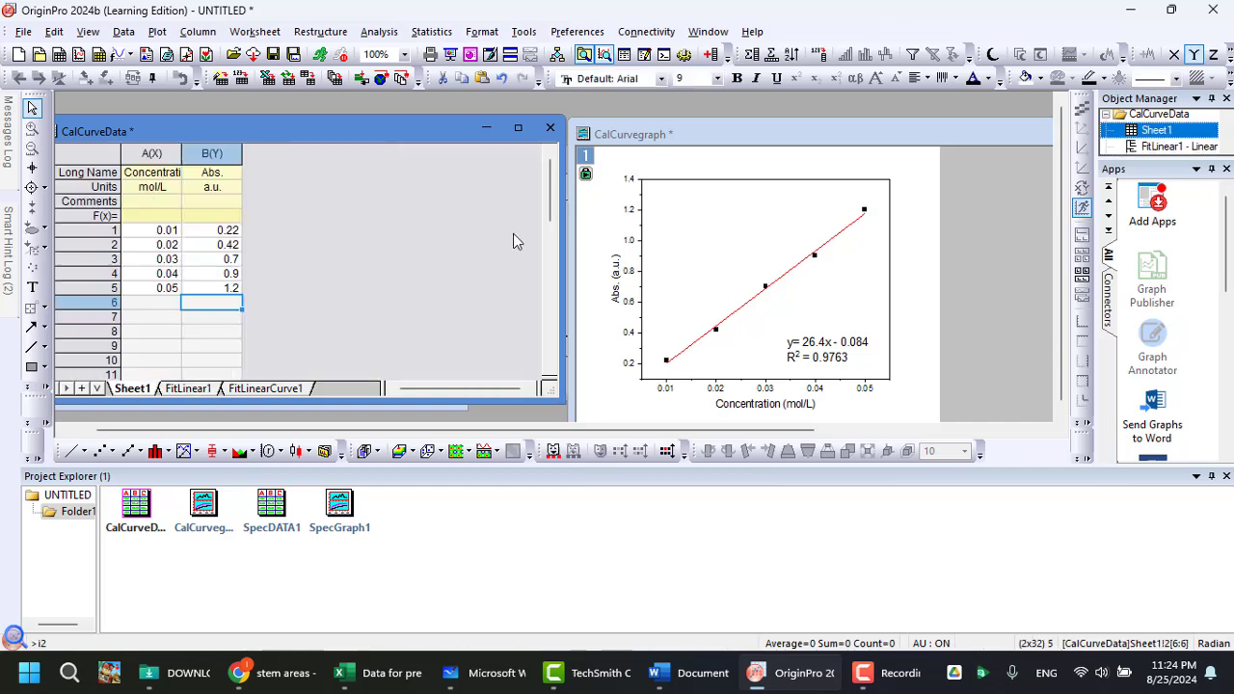
Check the linear fit's recalculation options on the graph, and move the graph window closer to the calibration data columns.
{"action": "left_click", "coordinate": [586, 176]}
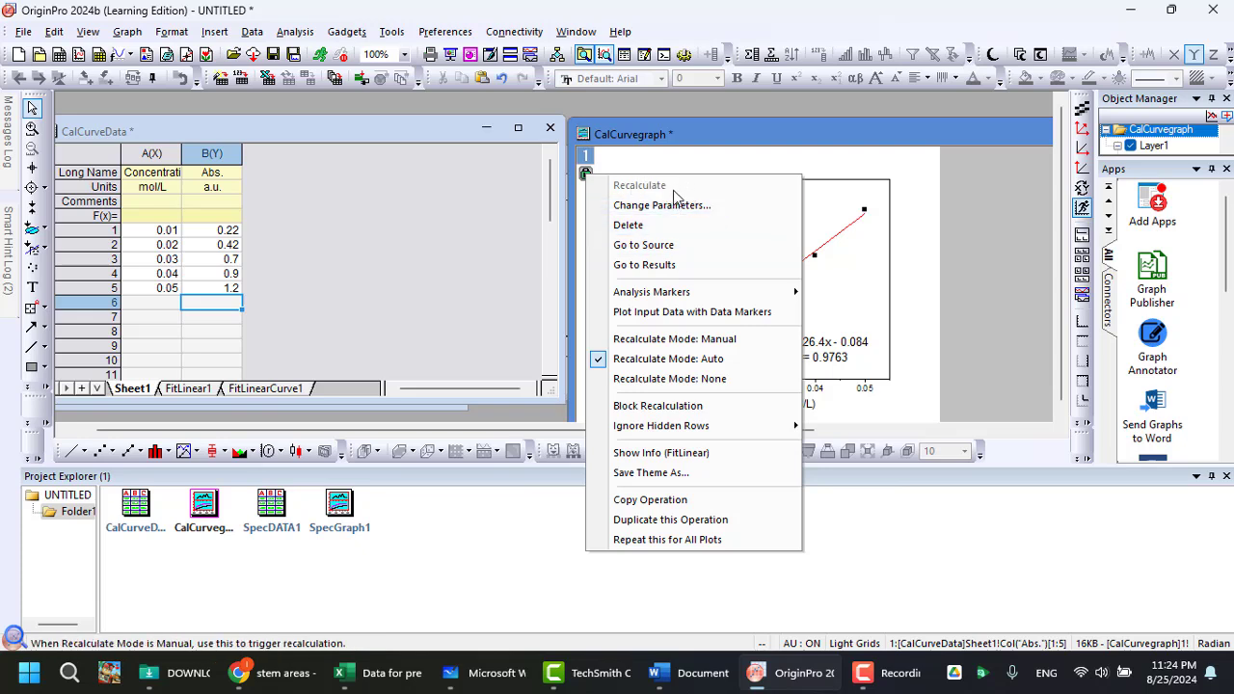
{"action": "left_click", "coordinate": [662, 138]}
{"action": "left_click_drag", "start_coordinate": [661, 138], "coordinate": [501, 135]}
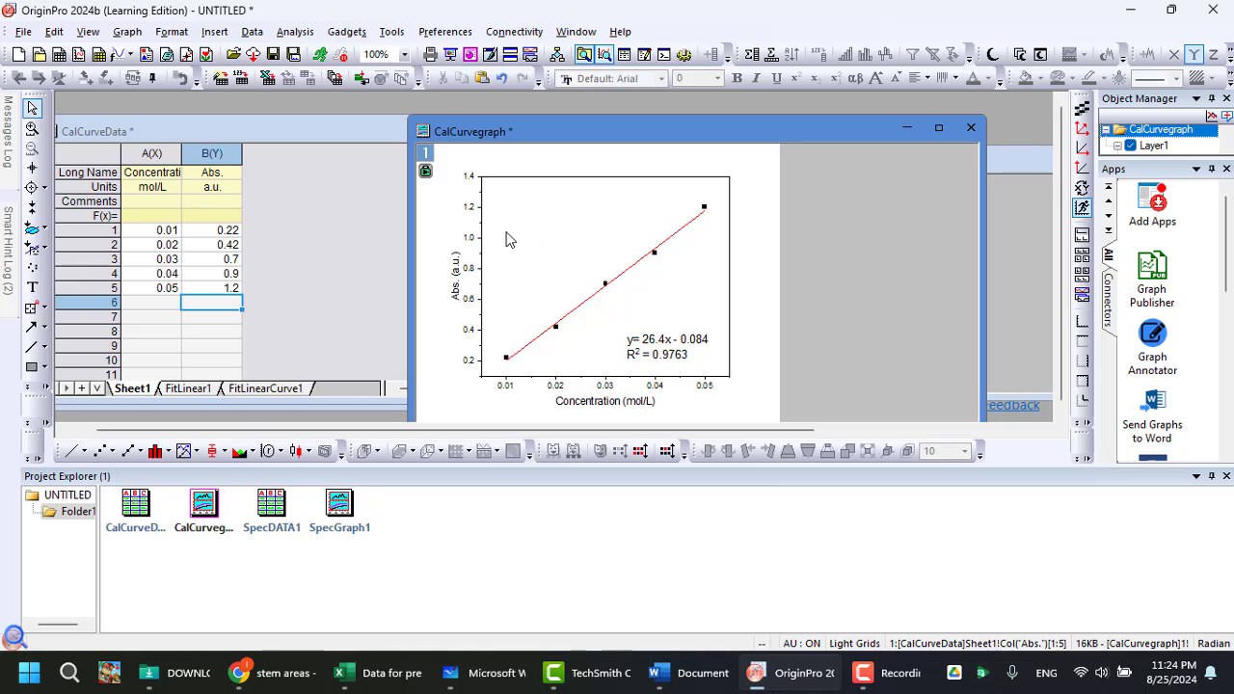
{"action": "left_click", "coordinate": [188, 388]}
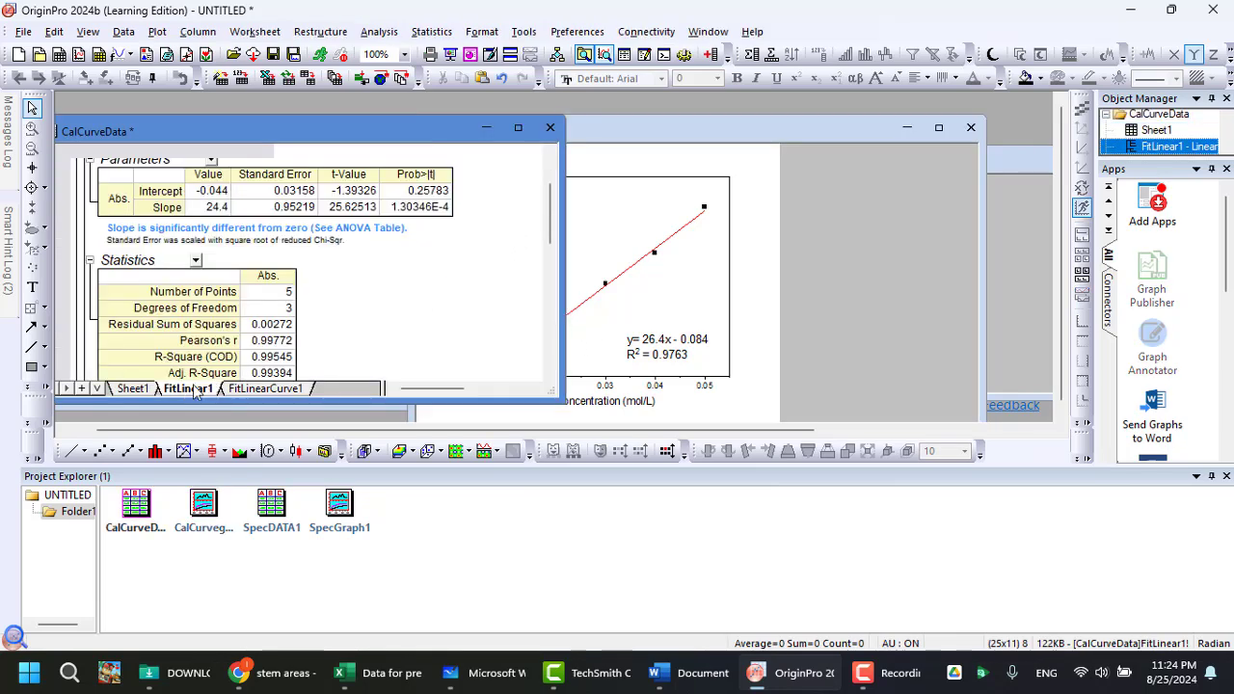
{"action": "right_click", "coordinate": [201, 390]}
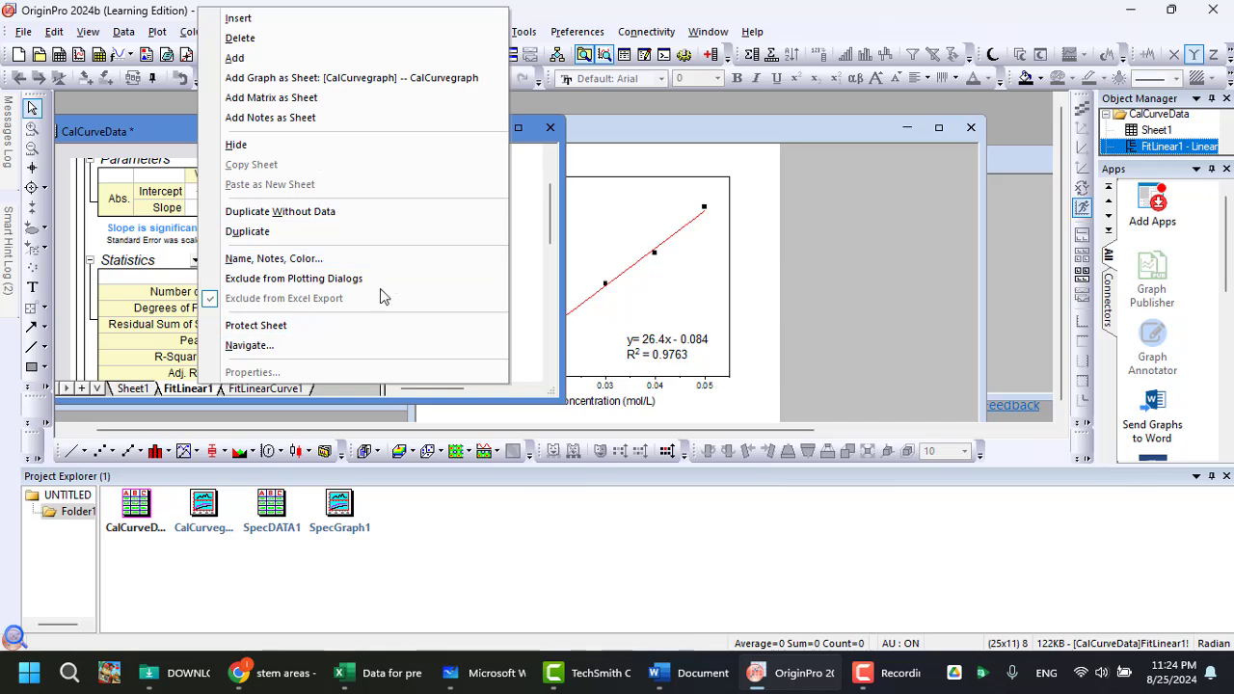
{"action": "left_click", "coordinate": [145, 388]}
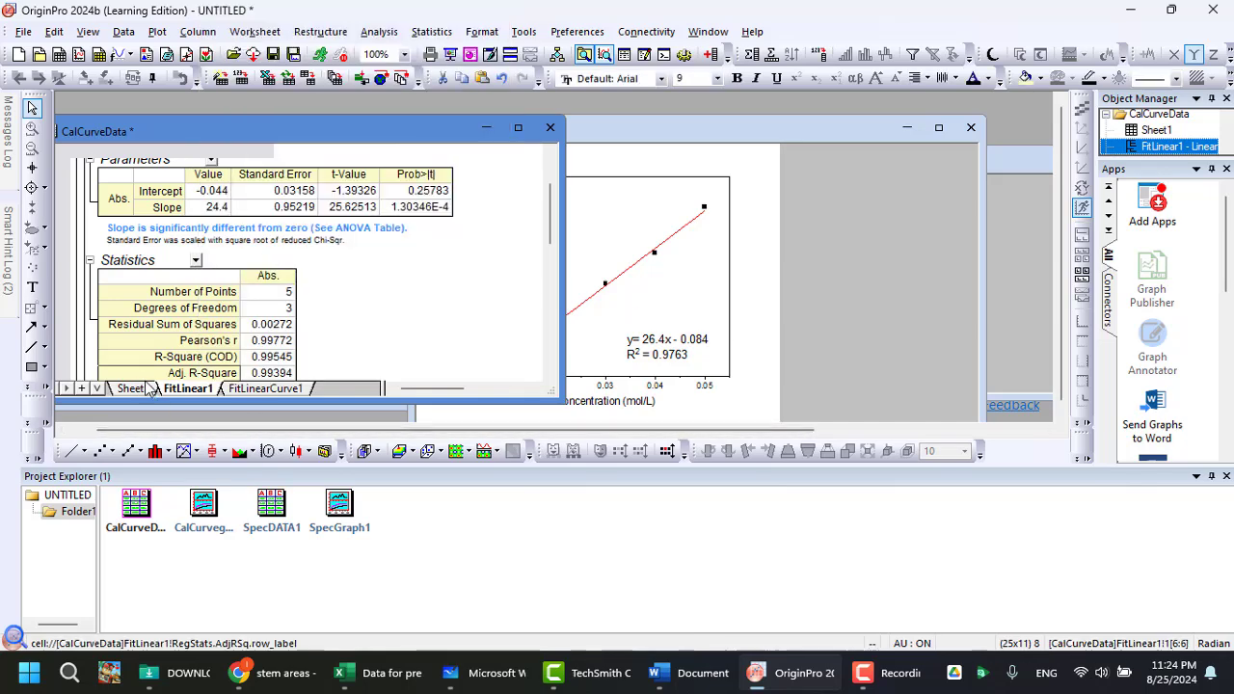
{"action": "left_click", "coordinate": [144, 387]}
Delete the linear fit operation and all its output from the calibration curve graph.
{"action": "left_click", "coordinate": [675, 214]}
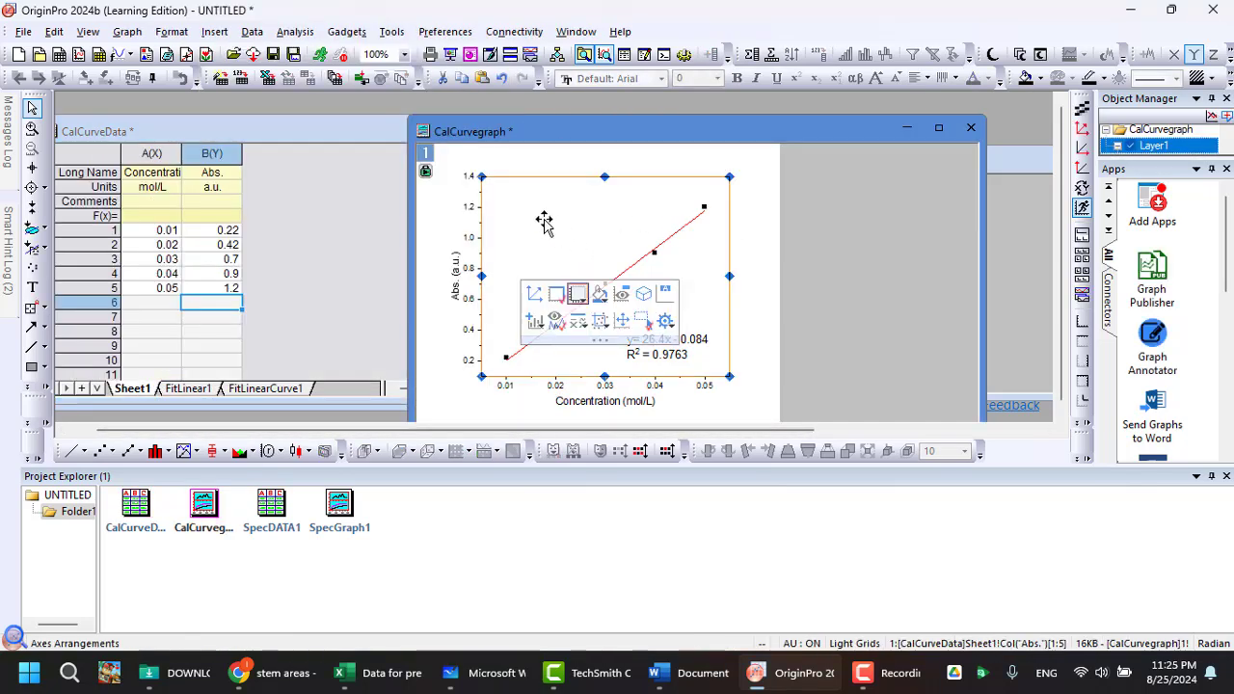
{"action": "left_click", "coordinate": [427, 174]}
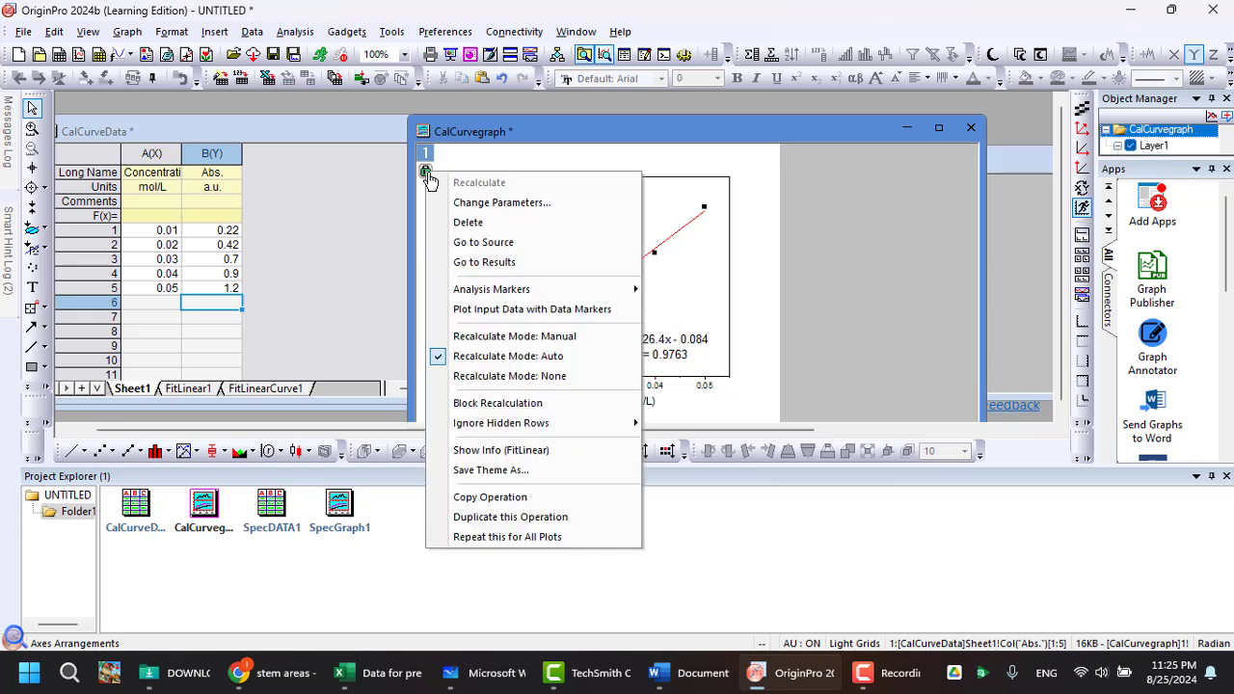
{"action": "left_click", "coordinate": [502, 224]}
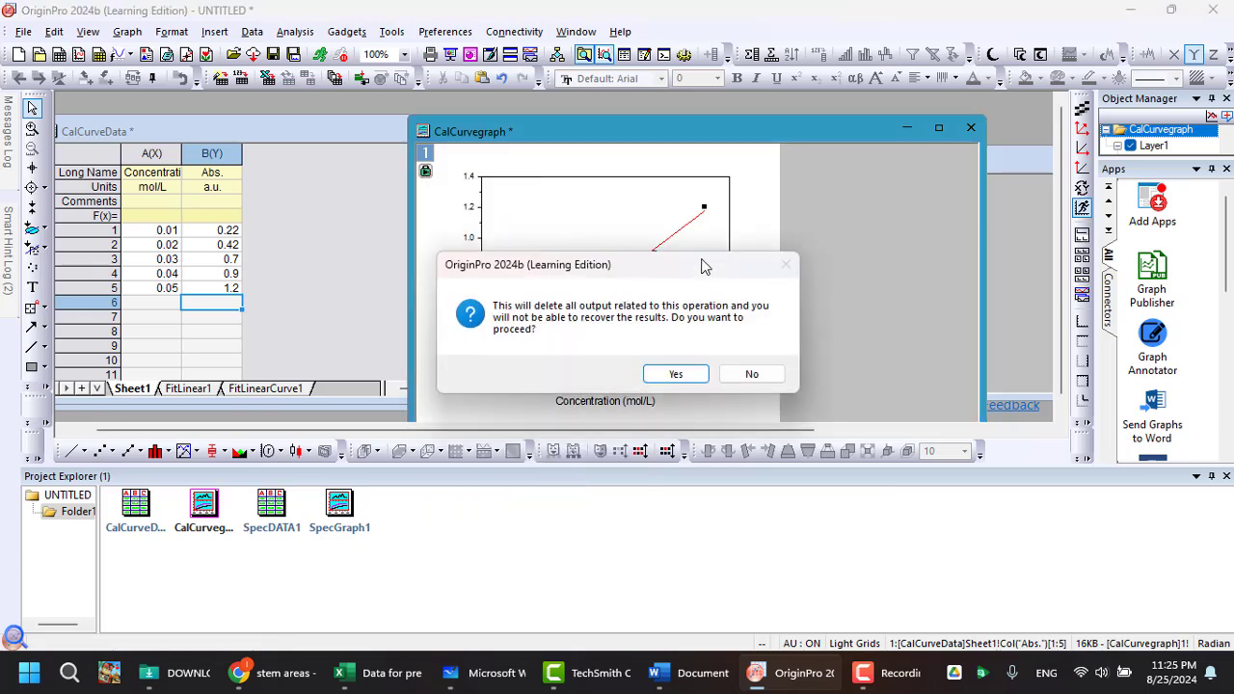
{"action": "left_click", "coordinate": [679, 376]}
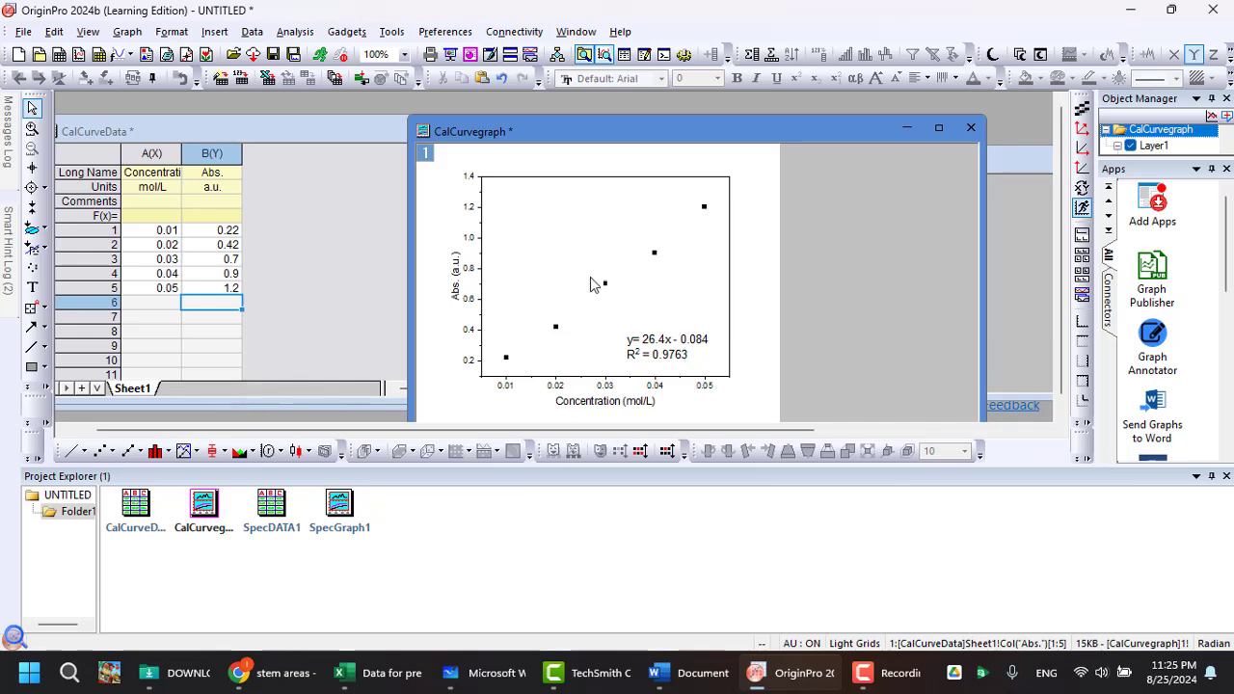
{"action": "right_click", "coordinate": [622, 309]}
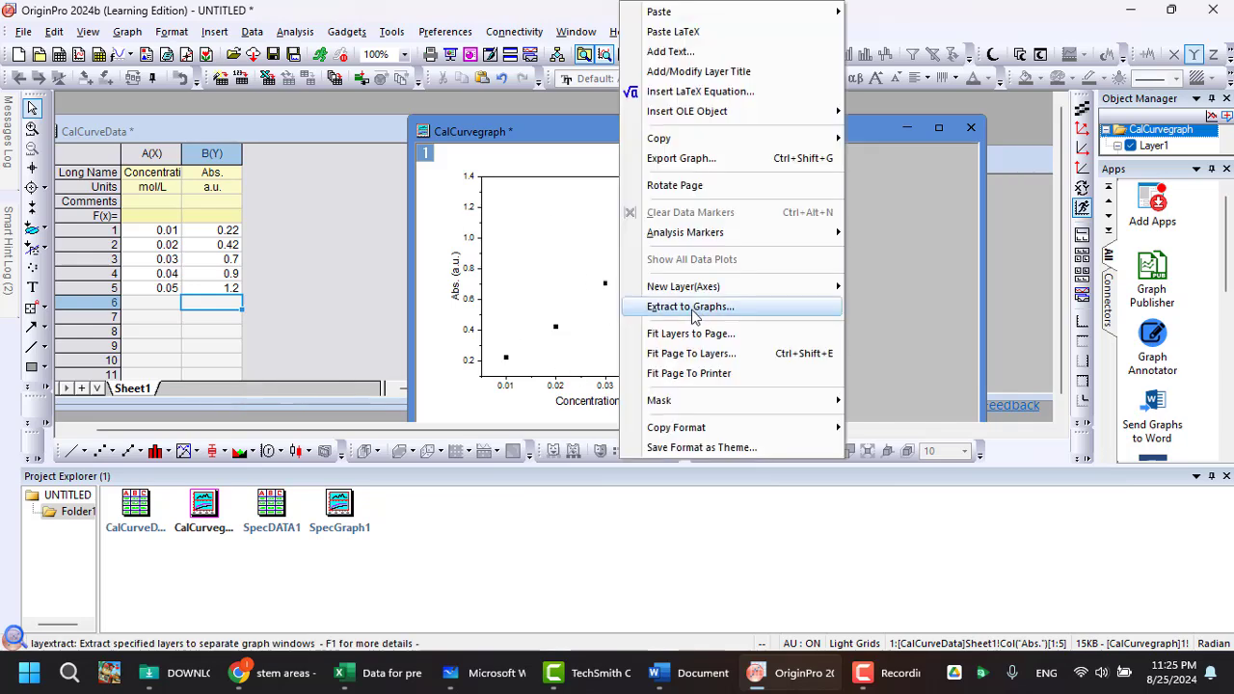
Switch to Microsoft Whiteboard and bring the radioactive decay section into view.
{"action": "key", "text": "super+d"}
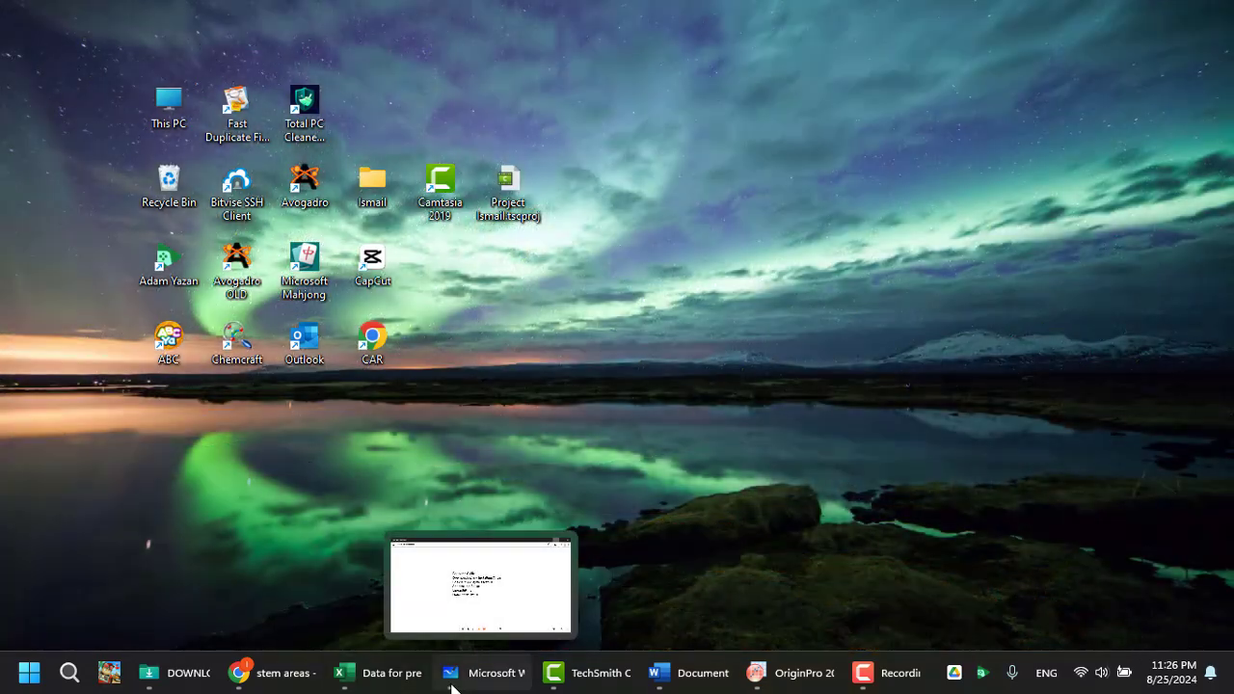
{"action": "left_click", "coordinate": [453, 687]}
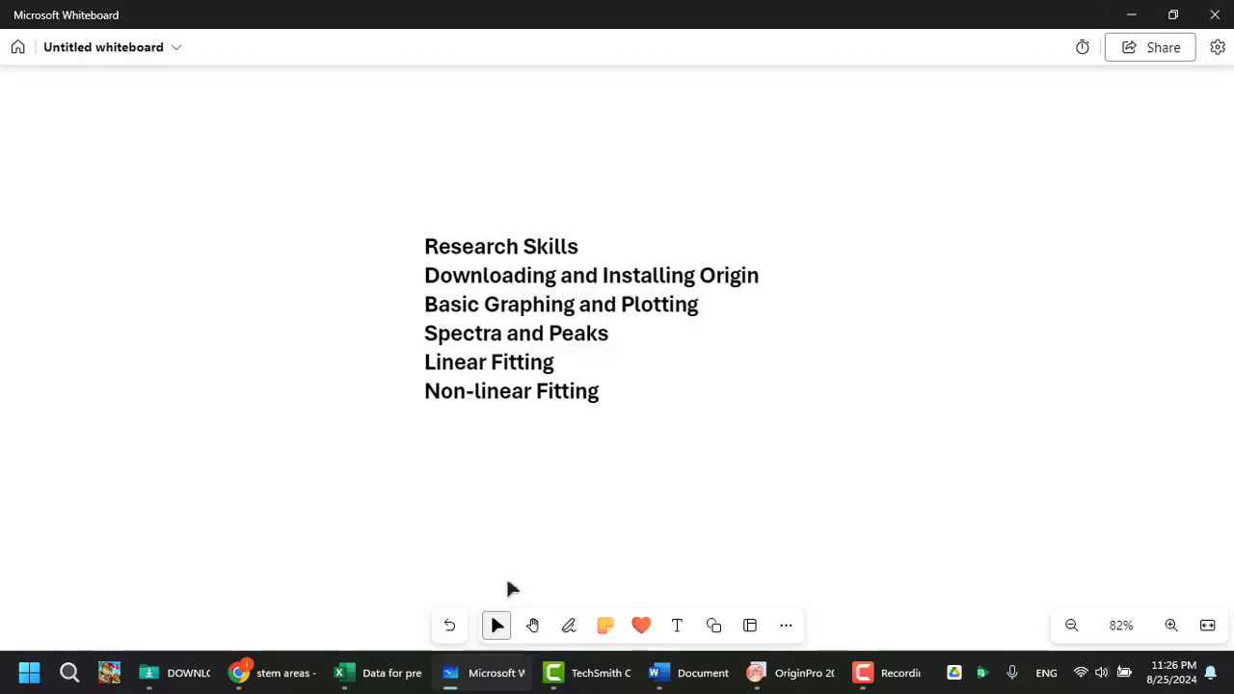
{"action": "left_click", "coordinate": [529, 622]}
{"action": "left_click_drag", "start_coordinate": [1124, 423], "coordinate": [83, 389]}
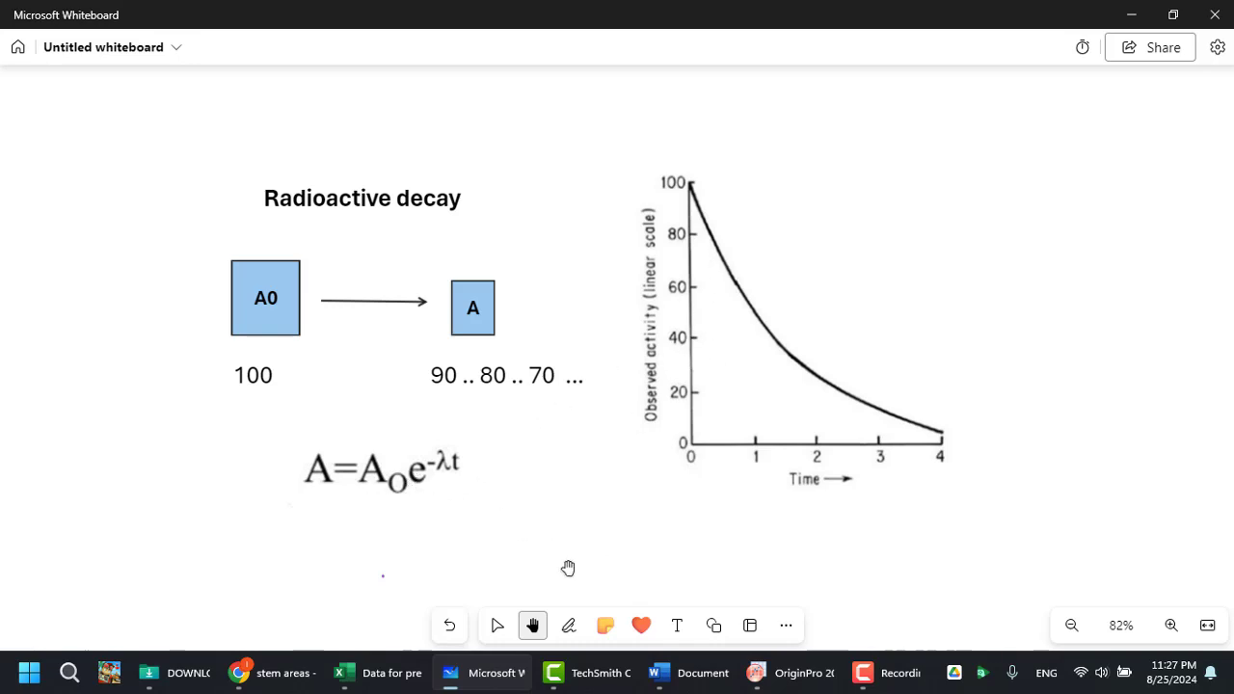
Handwrite the exponential function y = e^-x in purple ink above the decay curve.
{"action": "left_click", "coordinate": [569, 626]}
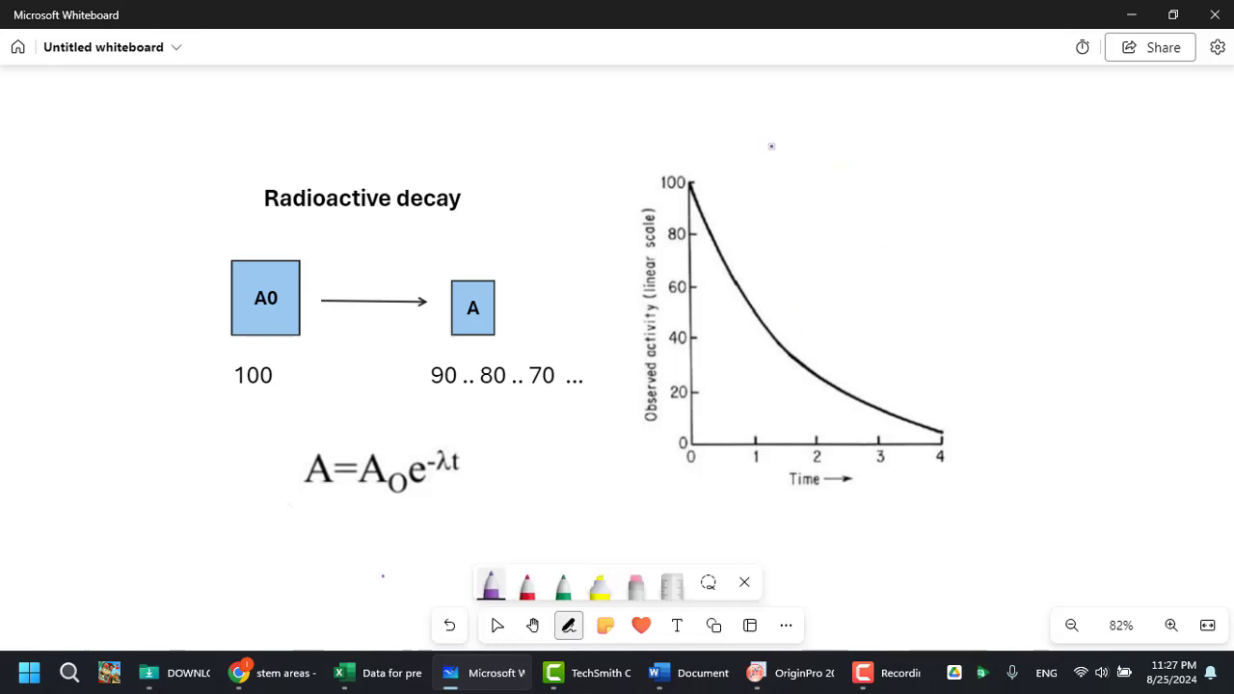
{"action": "mouse_move", "coordinate": [772, 146]}
{"action": "left_mouse_down"}
{"action": "mouse_move", "coordinate": [805, 159]}
{"action": "mouse_move", "coordinate": [774, 195]}
{"action": "left_mouse_up"}
{"action": "left_click_drag", "start_coordinate": [844, 163], "coordinate": [879, 162]}
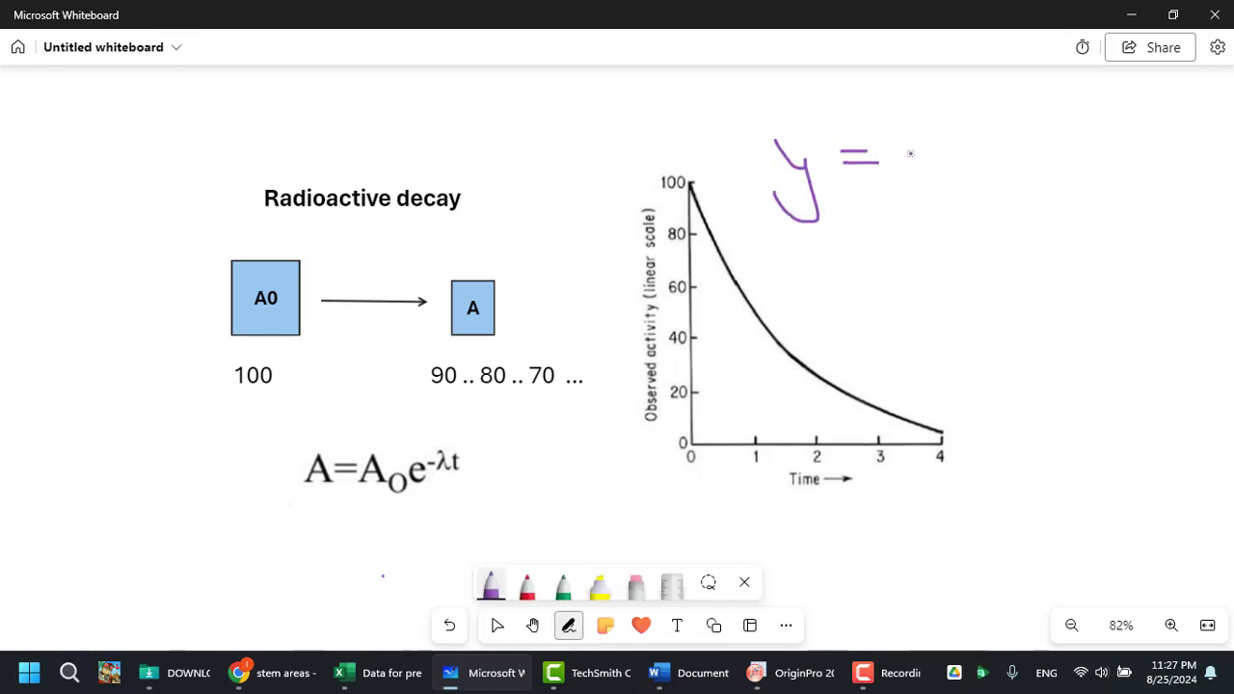
{"action": "mouse_move", "coordinate": [917, 121]}
{"action": "left_mouse_down"}
{"action": "mouse_move", "coordinate": [978, 125]}
{"action": "mouse_move", "coordinate": [958, 129]}
{"action": "left_mouse_up"}
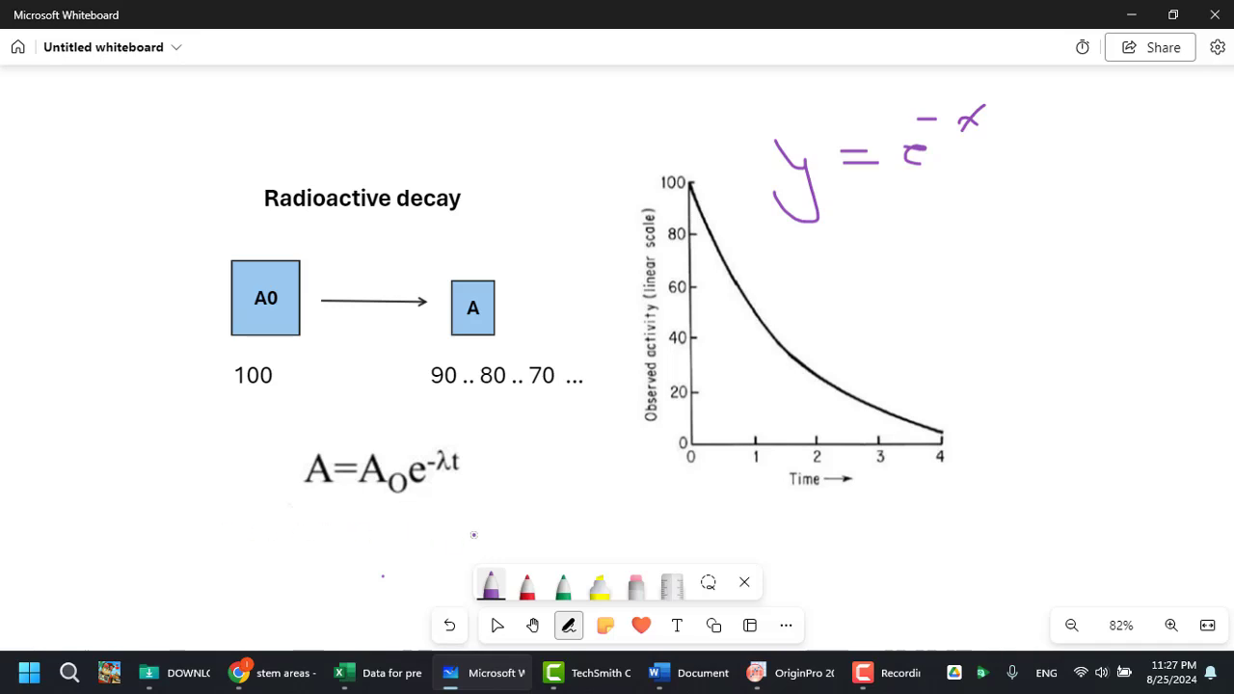
Handwrite ln A = ln A0 e^-λt in purple beneath the printed decay equation.
{"action": "mouse_move", "coordinate": [204, 567]}
{"action": "left_mouse_down"}
{"action": "mouse_move", "coordinate": [288, 529]}
{"action": "mouse_move", "coordinate": [260, 575]}
{"action": "mouse_move", "coordinate": [321, 573]}
{"action": "left_mouse_up"}
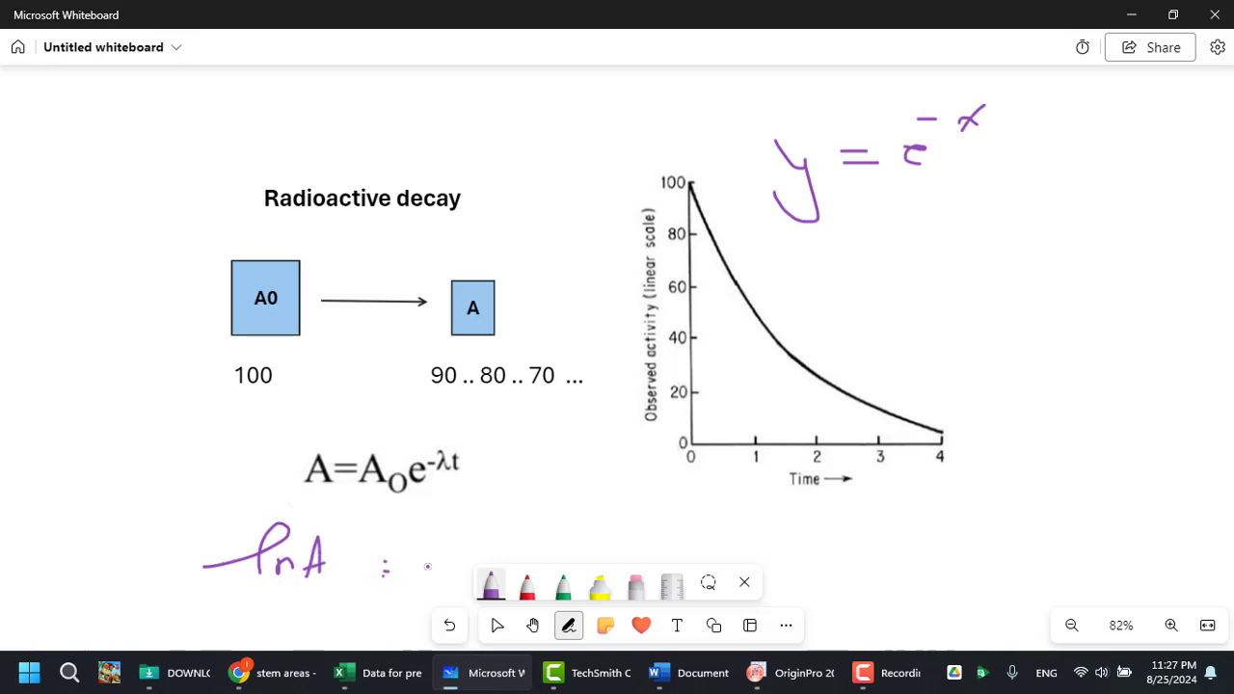
{"action": "left_click_drag", "start_coordinate": [427, 567], "coordinate": [444, 554]}
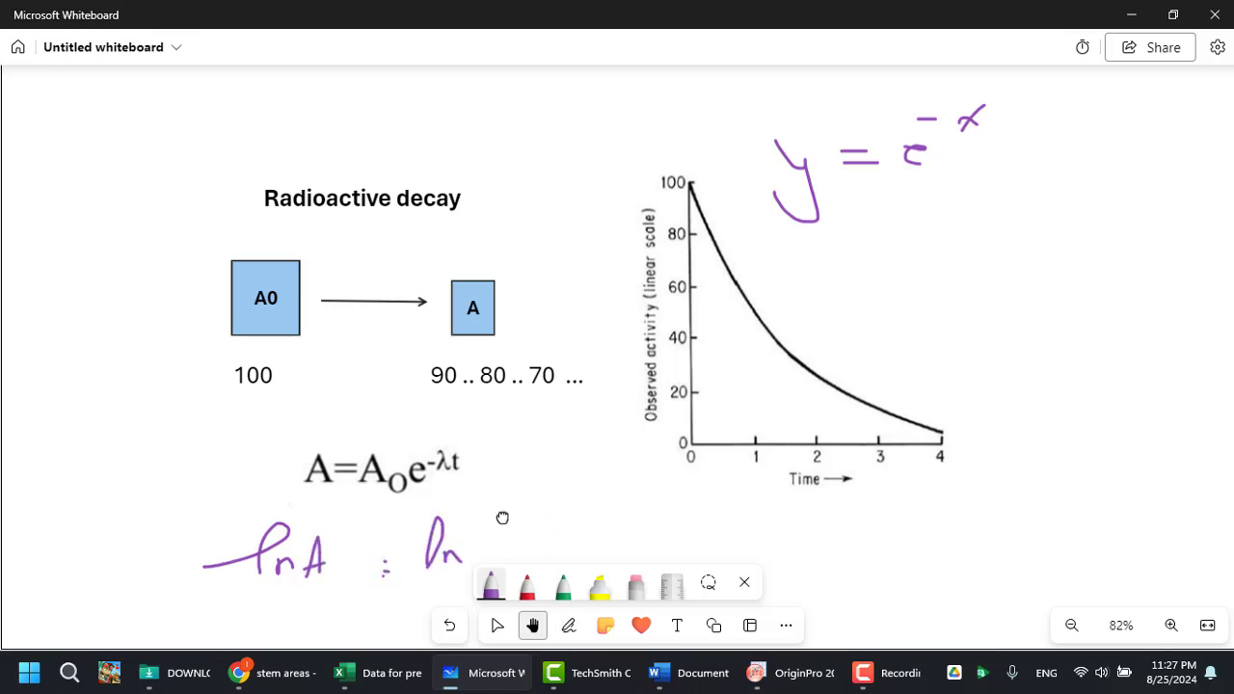
{"action": "scroll", "coordinate": [533, 508], "scroll_direction": "down", "scroll_amount": 3}
{"action": "left_click_drag", "start_coordinate": [444, 434], "coordinate": [540, 425]}
{"action": "left_click_drag", "start_coordinate": [550, 393], "coordinate": [554, 390]}
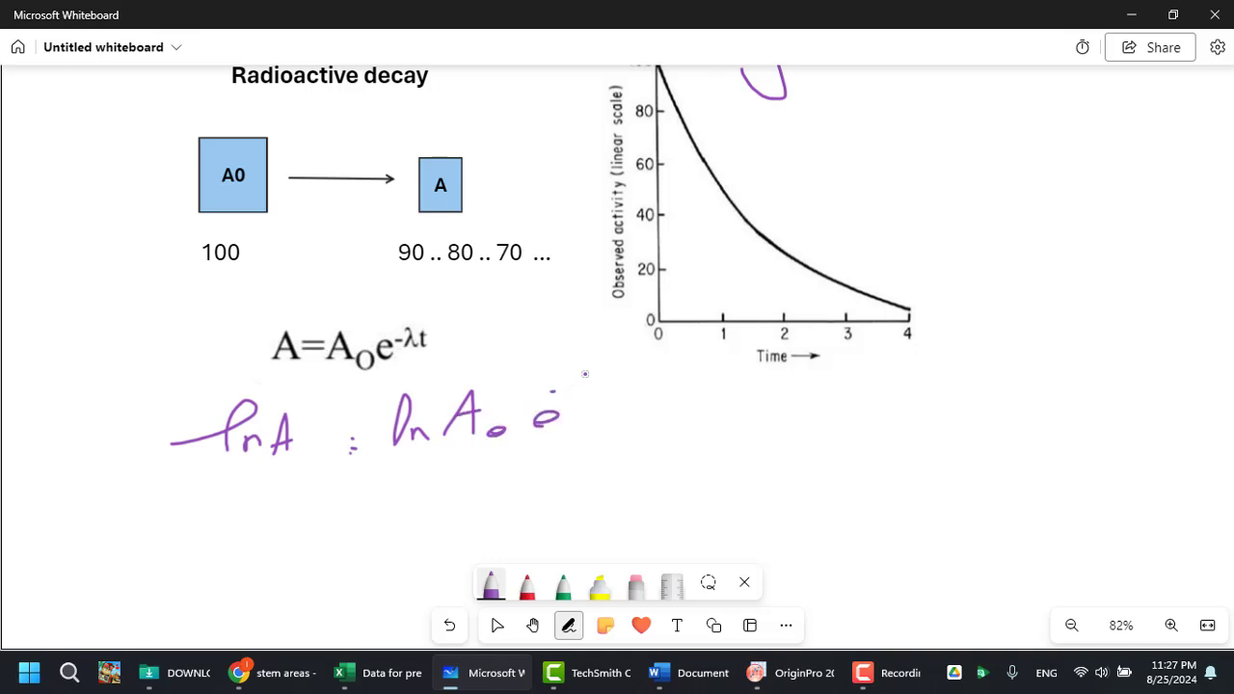
{"action": "left_click_drag", "start_coordinate": [641, 374], "coordinate": [632, 396]}
Handwrite the second derivation line, = ln A0 + ln e^-λt, in purple.
{"action": "mouse_move", "coordinate": [375, 519]}
{"action": "left_mouse_down"}
{"action": "mouse_move", "coordinate": [417, 510]}
{"action": "mouse_move", "coordinate": [462, 528]}
{"action": "mouse_move", "coordinate": [457, 513]}
{"action": "left_mouse_up"}
{"action": "left_click_drag", "start_coordinate": [473, 519], "coordinate": [510, 525]}
{"action": "mouse_move", "coordinate": [539, 526]}
{"action": "left_mouse_down"}
{"action": "mouse_move", "coordinate": [561, 492]}
{"action": "mouse_move", "coordinate": [562, 520]}
{"action": "mouse_move", "coordinate": [631, 493]}
{"action": "mouse_move", "coordinate": [634, 509]}
{"action": "left_mouse_up"}
{"action": "left_click_drag", "start_coordinate": [622, 471], "coordinate": [705, 461]}
Erase the λt exponent in the second derivation line and rewrite it in red ink.
{"action": "scroll", "coordinate": [742, 499], "scroll_direction": "down", "scroll_amount": 3}
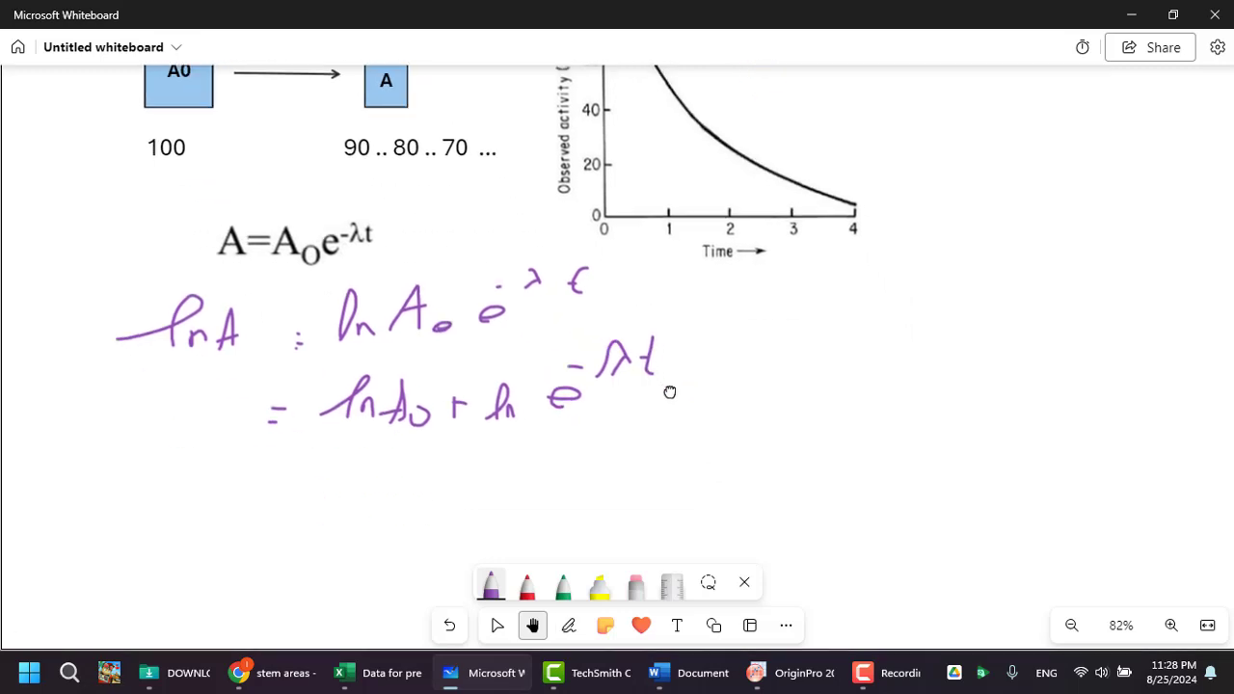
{"action": "left_click", "coordinate": [646, 576]}
{"action": "mouse_move", "coordinate": [623, 344]}
{"action": "left_mouse_down"}
{"action": "mouse_move", "coordinate": [622, 357]}
{"action": "mouse_move", "coordinate": [610, 294]}
{"action": "mouse_move", "coordinate": [604, 358]}
{"action": "mouse_move", "coordinate": [647, 344]}
{"action": "mouse_move", "coordinate": [642, 359]}
{"action": "left_mouse_up"}
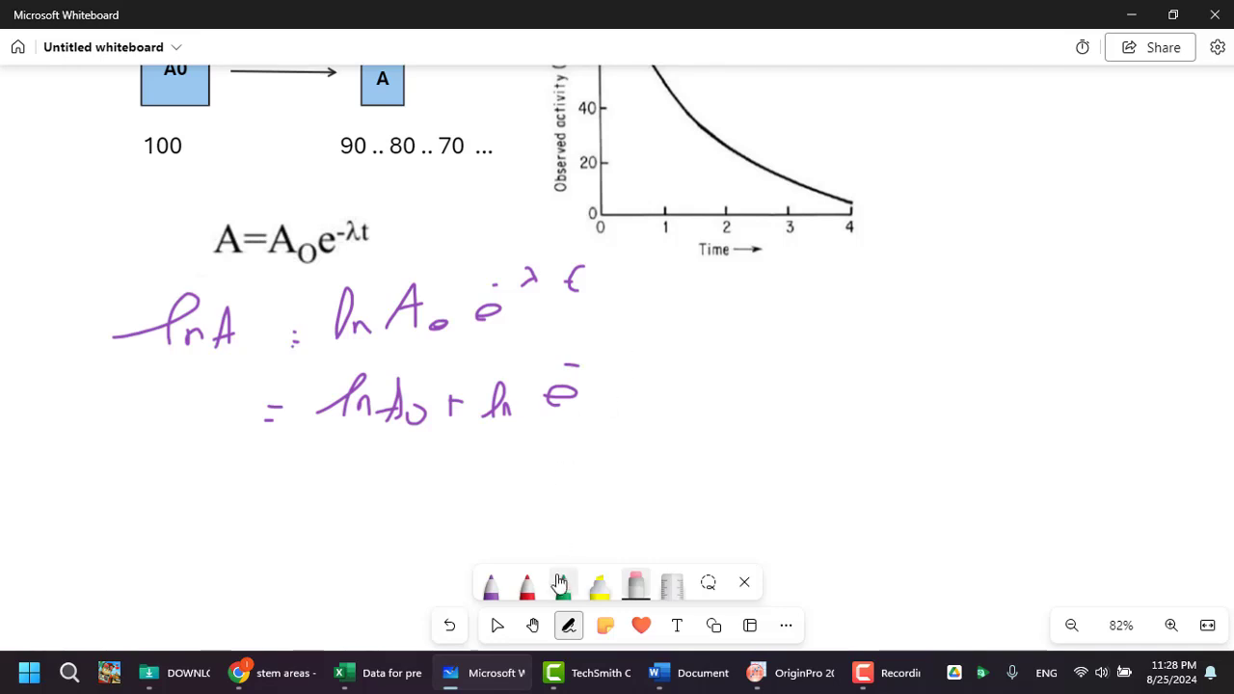
{"action": "left_click", "coordinate": [526, 584]}
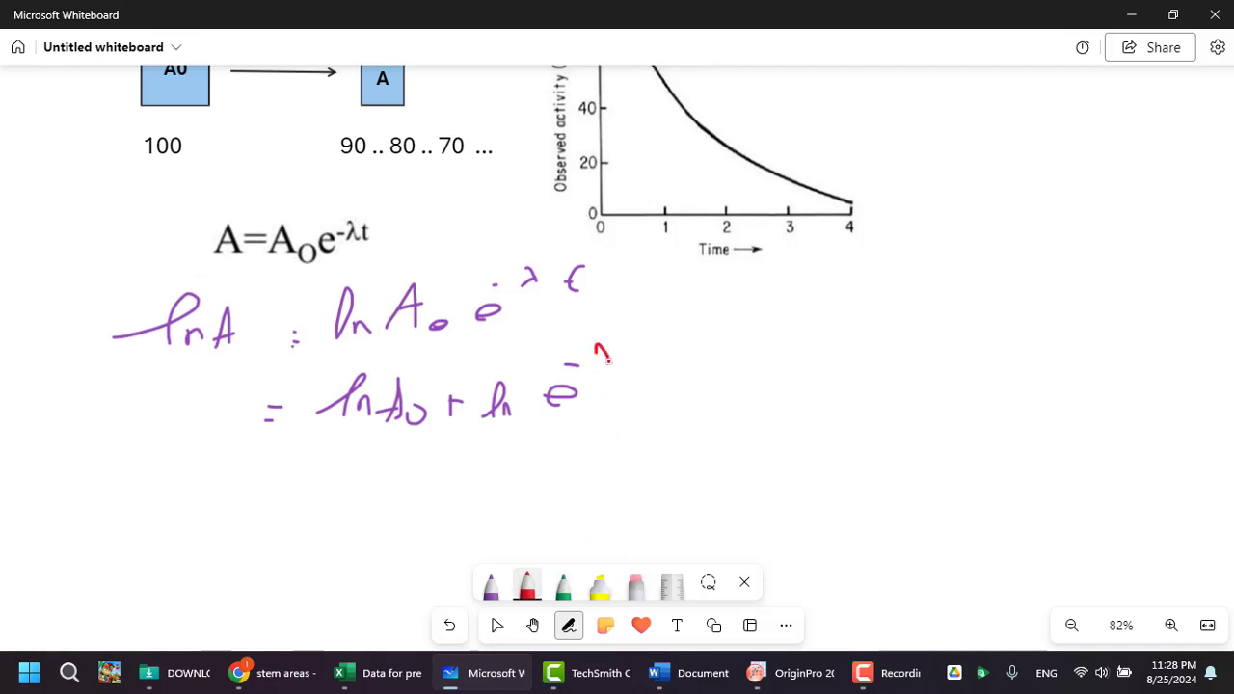
{"action": "left_click_drag", "start_coordinate": [606, 358], "coordinate": [611, 364]}
{"action": "mouse_move", "coordinate": [604, 357]}
{"action": "left_mouse_down"}
{"action": "mouse_move", "coordinate": [595, 375]}
{"action": "mouse_move", "coordinate": [641, 359]}
{"action": "left_mouse_up"}
Handwrite ln A0 − λt in purple as the third derivation line, correcting its sign to a minus.
{"action": "left_click", "coordinate": [490, 585]}
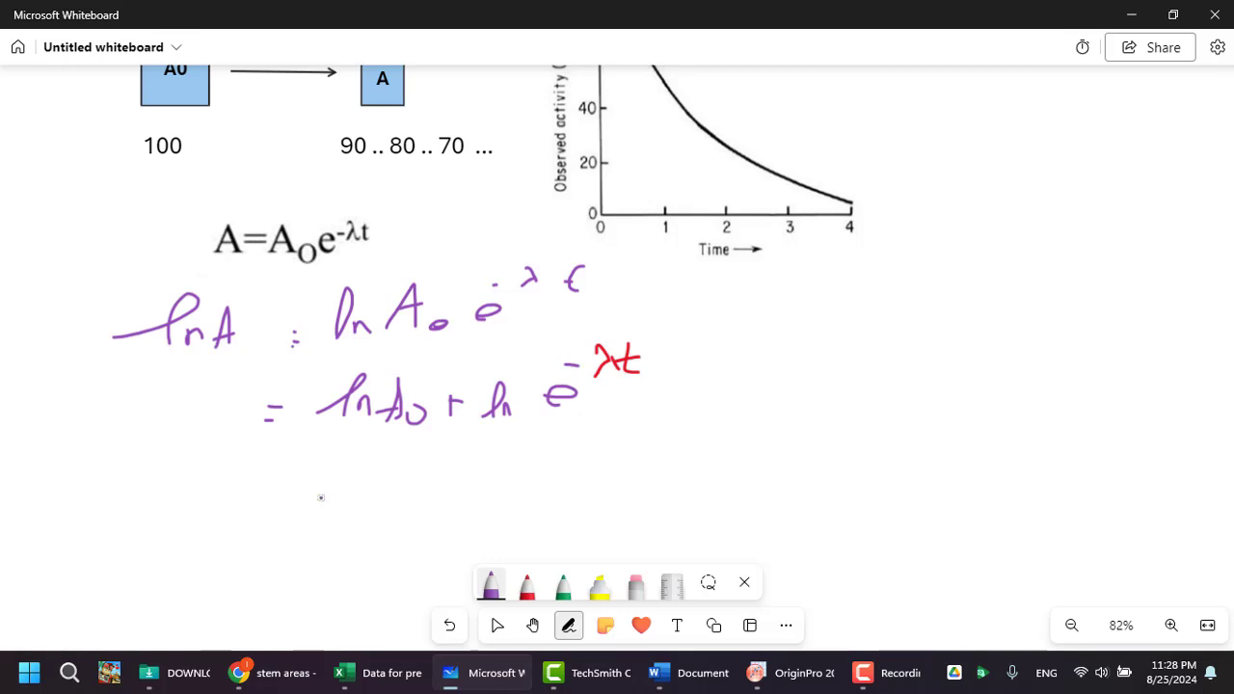
{"action": "mouse_move", "coordinate": [321, 499]}
{"action": "left_mouse_down"}
{"action": "mouse_move", "coordinate": [364, 497]}
{"action": "mouse_move", "coordinate": [405, 463]}
{"action": "left_mouse_up"}
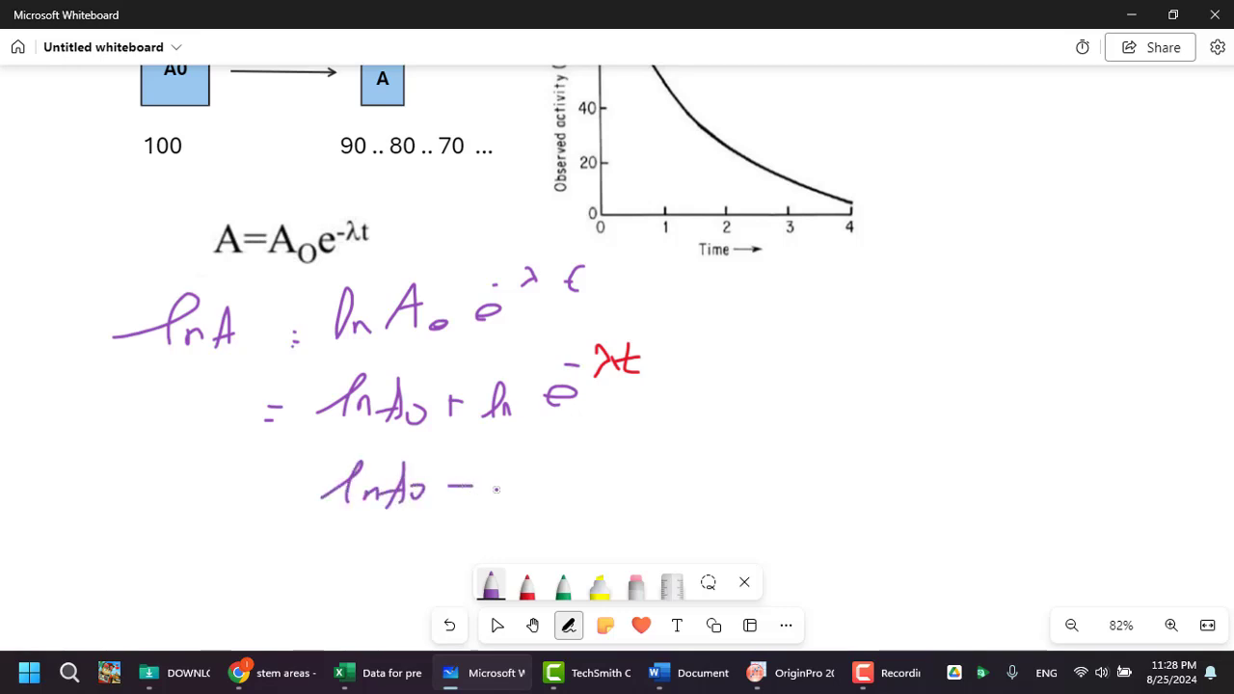
{"action": "left_click_drag", "start_coordinate": [463, 465], "coordinate": [459, 502]}
{"action": "left_click", "coordinate": [636, 585]}
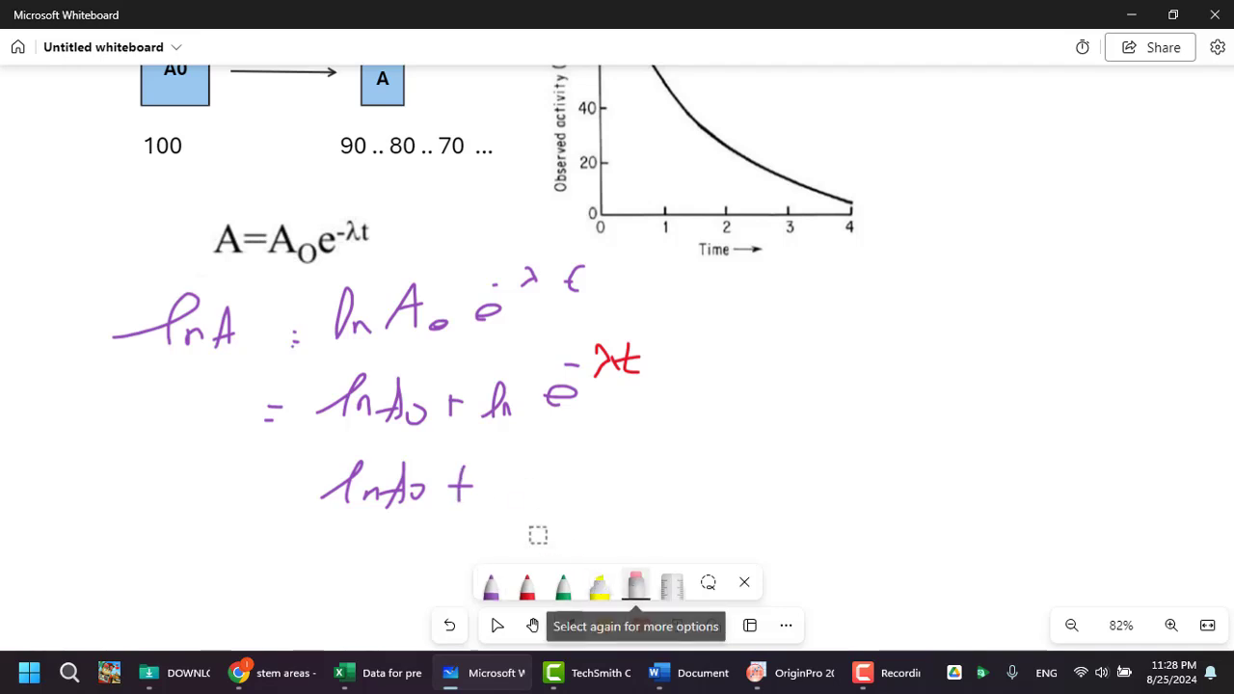
{"action": "left_click", "coordinate": [458, 479]}
{"action": "mouse_move", "coordinate": [458, 479]}
{"action": "left_mouse_down"}
{"action": "mouse_move", "coordinate": [460, 503]}
{"action": "mouse_move", "coordinate": [515, 494]}
{"action": "mouse_move", "coordinate": [523, 463]}
{"action": "mouse_move", "coordinate": [500, 470]}
{"action": "mouse_move", "coordinate": [563, 482]}
{"action": "left_mouse_up"}
{"action": "left_click", "coordinate": [489, 585]}
{"action": "right_click", "coordinate": [537, 493]}
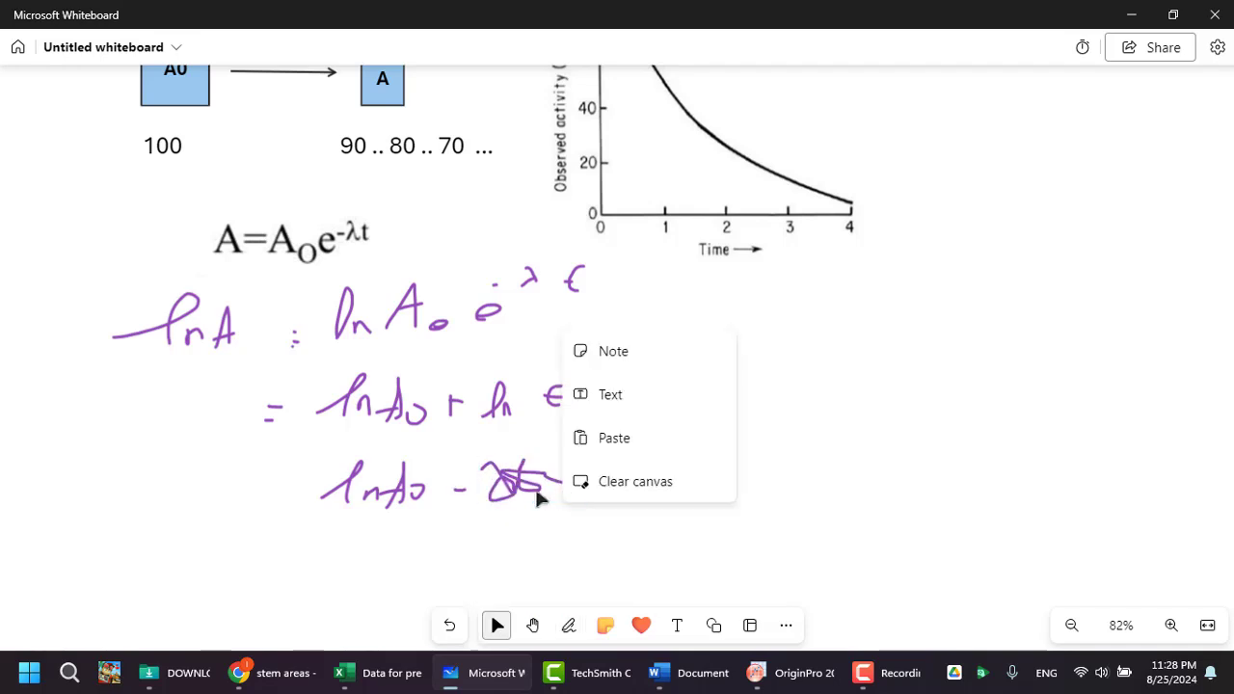
{"action": "left_click", "coordinate": [542, 521]}
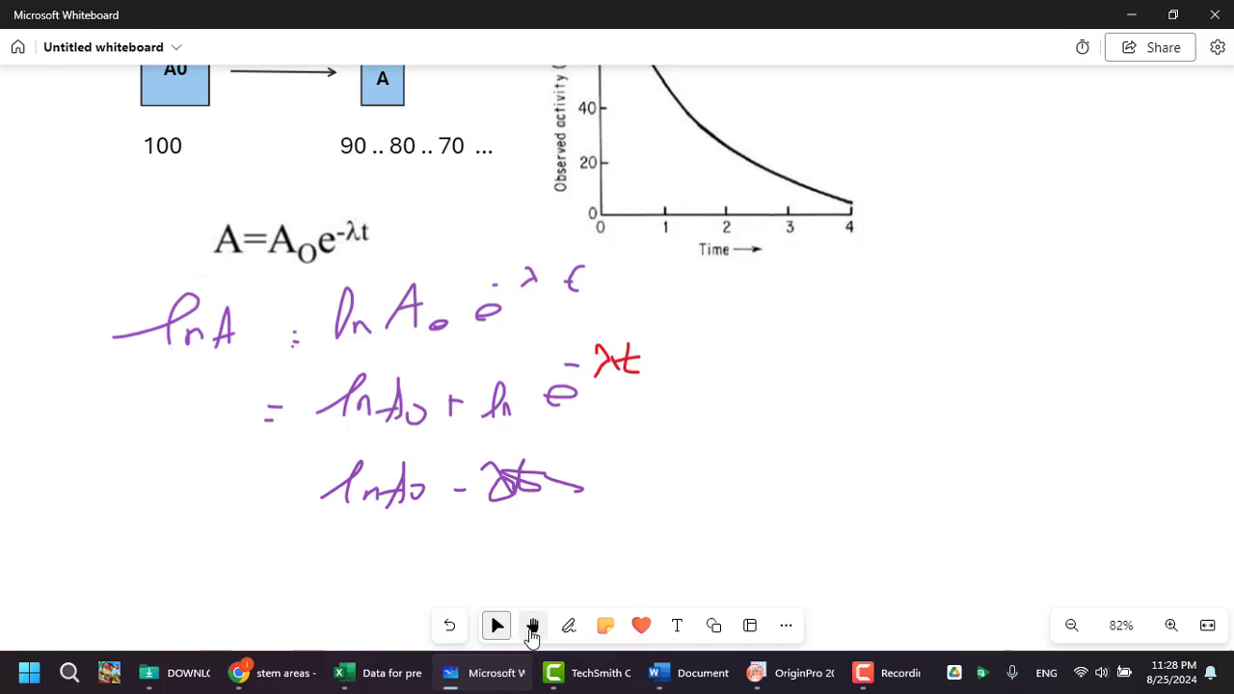
Erase the scribbled strokes in the third line's λt term and rewrite it neatly in purple.
{"action": "left_click", "coordinate": [568, 625]}
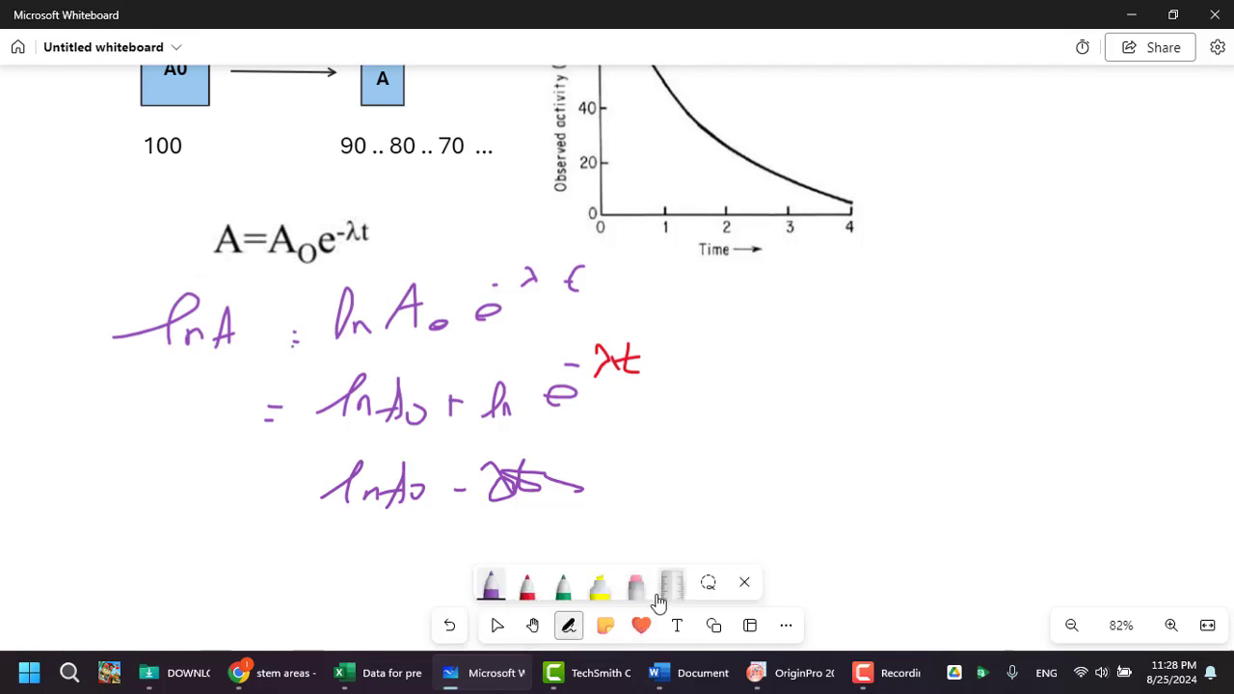
{"action": "left_click", "coordinate": [635, 585]}
{"action": "mouse_move", "coordinate": [526, 473]}
{"action": "left_mouse_down"}
{"action": "mouse_move", "coordinate": [501, 487]}
{"action": "mouse_move", "coordinate": [564, 483]}
{"action": "mouse_move", "coordinate": [517, 469]}
{"action": "mouse_move", "coordinate": [531, 462]}
{"action": "left_mouse_up"}
{"action": "left_click", "coordinate": [489, 585]}
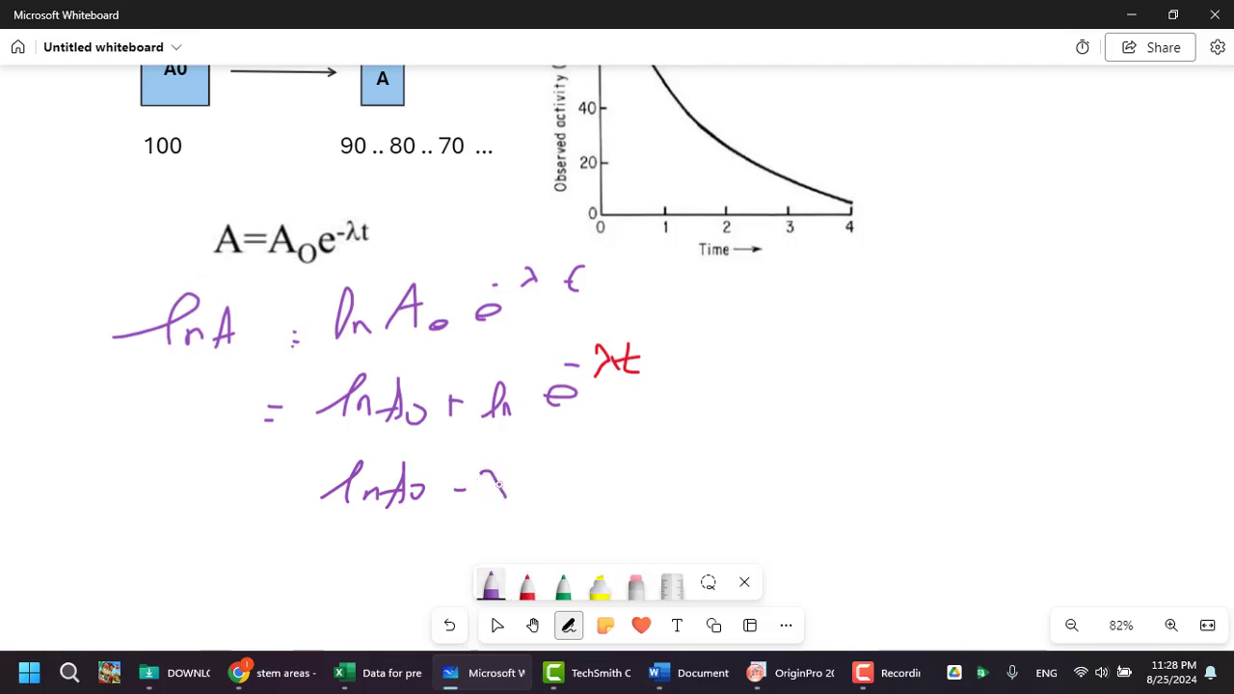
{"action": "mouse_move", "coordinate": [516, 465]}
{"action": "left_mouse_down"}
{"action": "mouse_move", "coordinate": [529, 496]}
{"action": "mouse_move", "coordinate": [538, 484]}
{"action": "left_mouse_up"}
Complete the third derivation line by handwriting ln A = in front of ln A0 − λt.
{"action": "left_click_drag", "start_coordinate": [294, 487], "coordinate": [270, 489]}
{"action": "left_click_drag", "start_coordinate": [280, 500], "coordinate": [267, 501]}
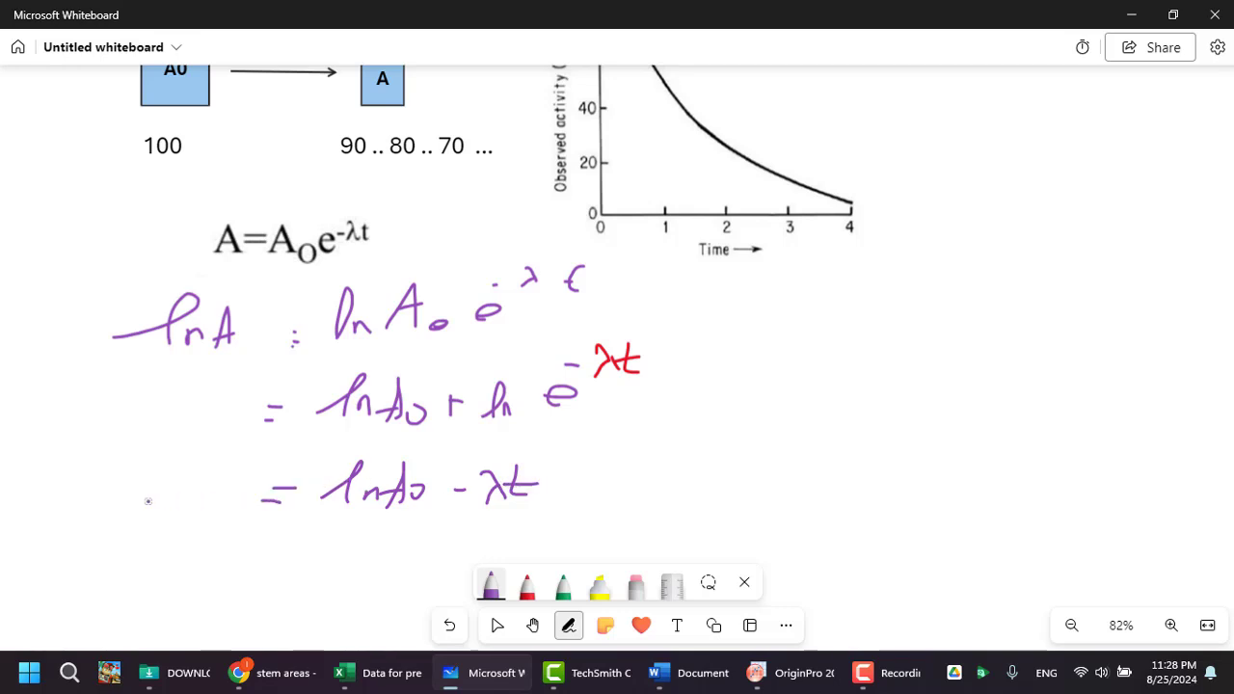
{"action": "mouse_move", "coordinate": [148, 501]}
{"action": "left_mouse_down"}
{"action": "mouse_move", "coordinate": [194, 503]}
{"action": "mouse_move", "coordinate": [222, 472]}
{"action": "mouse_move", "coordinate": [233, 495]}
{"action": "mouse_move", "coordinate": [222, 499]}
{"action": "left_mouse_up"}
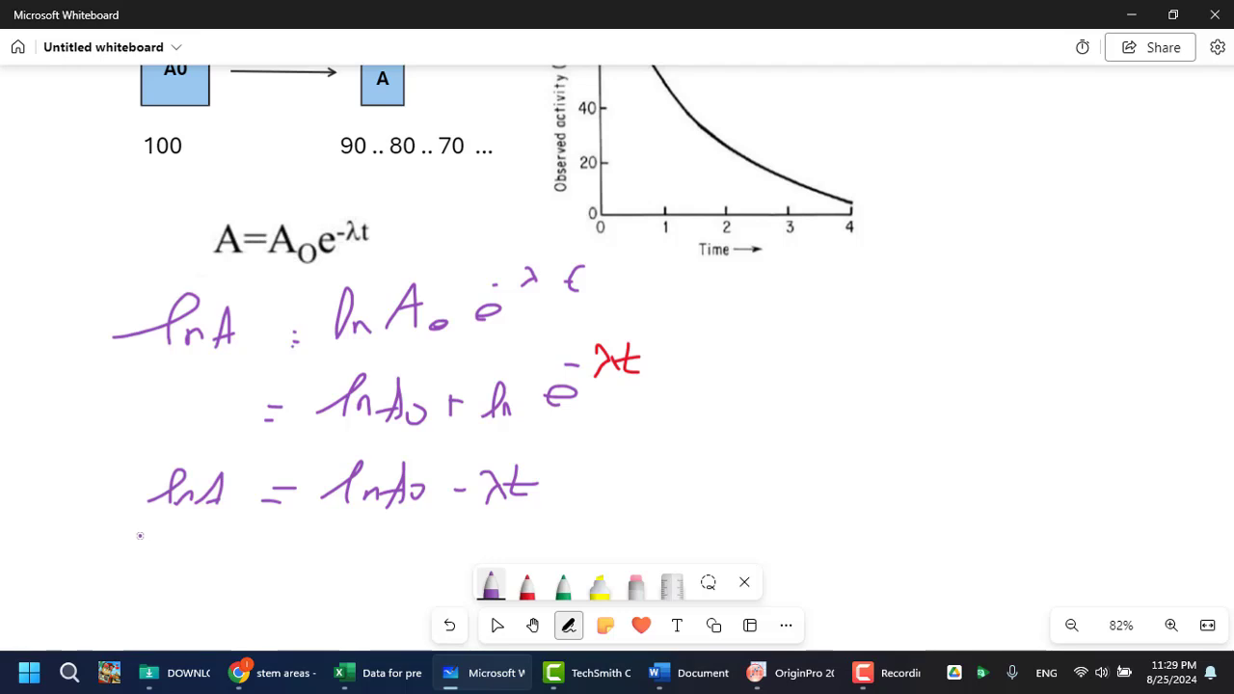
Double-underline ln A in the final equation, label it y, and mark the t term as x.
{"action": "left_click_drag", "start_coordinate": [115, 530], "coordinate": [208, 529]}
{"action": "mouse_move", "coordinate": [186, 544]}
{"action": "left_mouse_down"}
{"action": "mouse_move", "coordinate": [220, 545]}
{"action": "mouse_move", "coordinate": [173, 571]}
{"action": "mouse_move", "coordinate": [204, 609]}
{"action": "mouse_move", "coordinate": [170, 600]}
{"action": "left_mouse_up"}
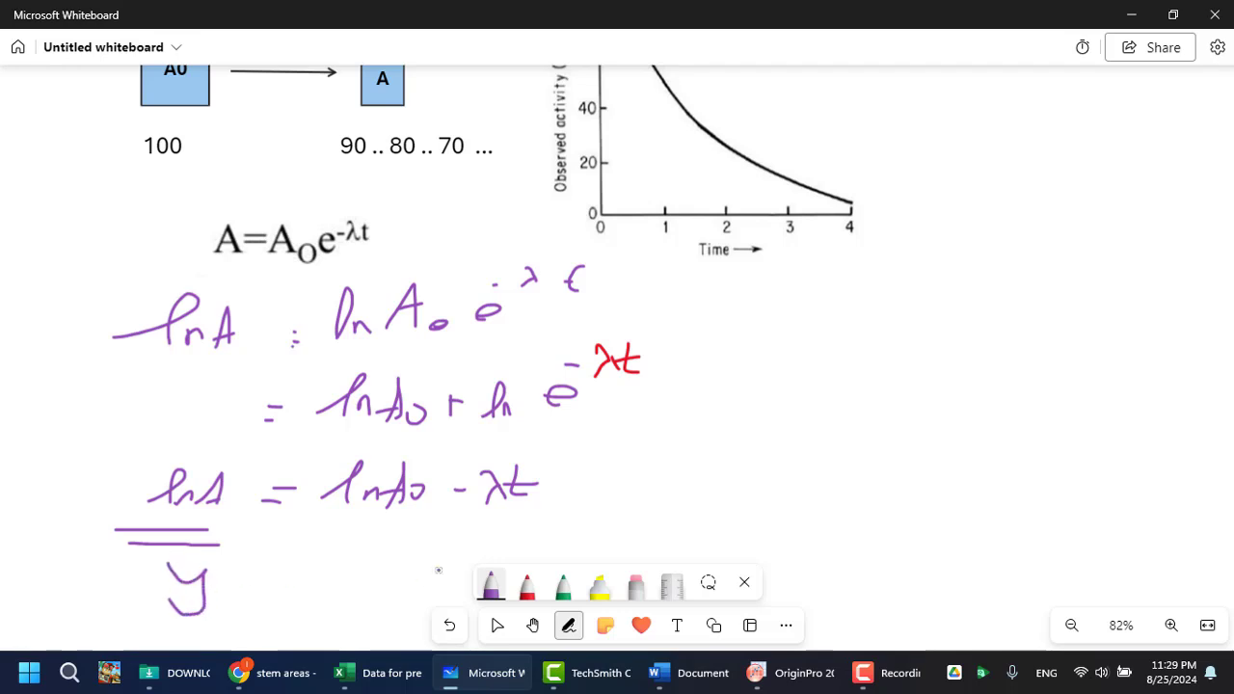
{"action": "mouse_move", "coordinate": [503, 533]}
{"action": "left_mouse_down"}
{"action": "mouse_move", "coordinate": [525, 553]}
{"action": "mouse_move", "coordinate": [501, 555]}
{"action": "left_mouse_up"}
Sketch a small graph of ln A against t beside the derivation, with a straight descending line.
{"action": "mouse_move", "coordinate": [721, 407]}
{"action": "left_mouse_down"}
{"action": "mouse_move", "coordinate": [697, 546]}
{"action": "mouse_move", "coordinate": [793, 520]}
{"action": "left_mouse_up"}
{"action": "mouse_move", "coordinate": [617, 440]}
{"action": "left_mouse_down"}
{"action": "mouse_move", "coordinate": [657, 417]}
{"action": "mouse_move", "coordinate": [694, 427]}
{"action": "left_mouse_up"}
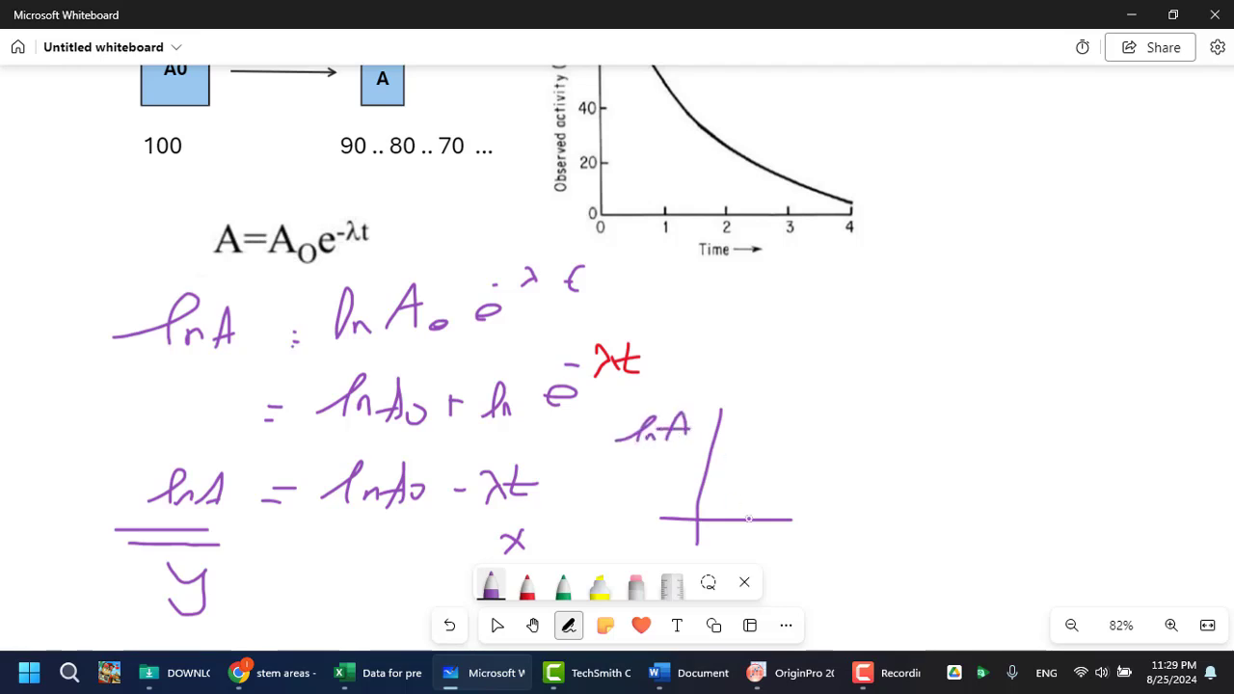
{"action": "left_click_drag", "start_coordinate": [777, 533], "coordinate": [783, 559]}
{"action": "left_click_drag", "start_coordinate": [753, 550], "coordinate": [790, 546]}
{"action": "left_click_drag", "start_coordinate": [737, 421], "coordinate": [802, 504]}
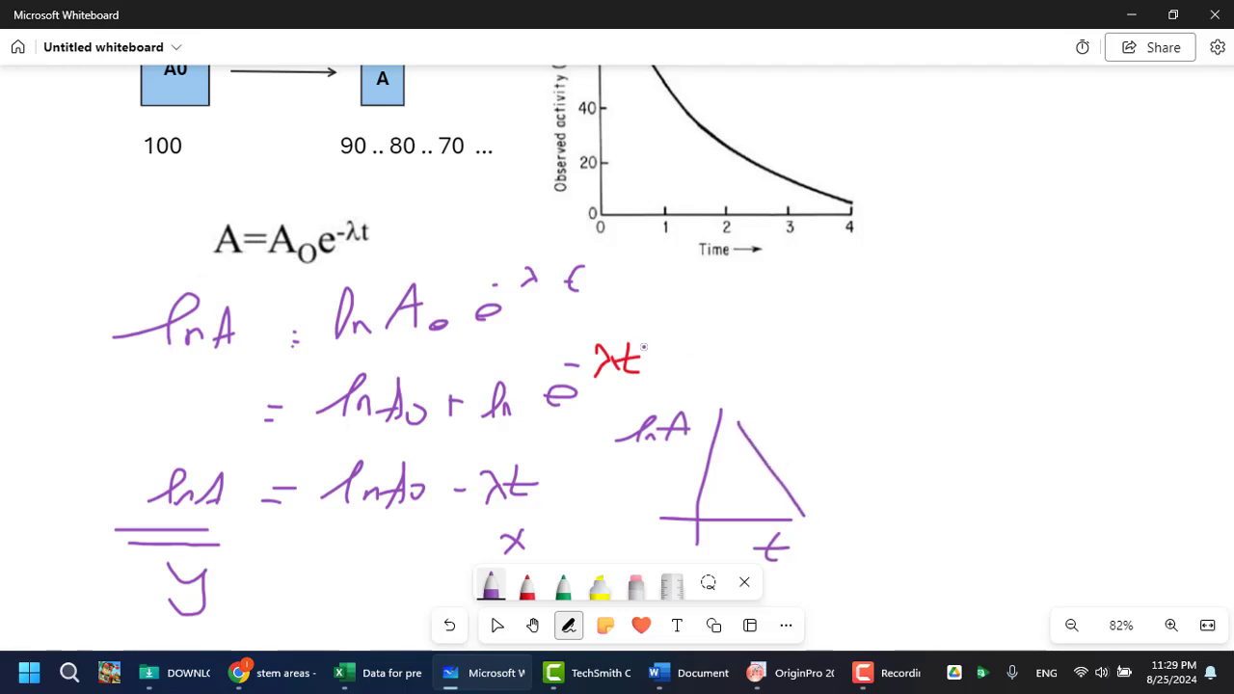
Set off the handwritten derivation with a horizontal line above it and a closing bracket beside the sketched graph.
{"action": "mouse_move", "coordinate": [126, 288]}
{"action": "left_mouse_down"}
{"action": "mouse_move", "coordinate": [806, 283]}
{"action": "mouse_move", "coordinate": [850, 370]}
{"action": "mouse_move", "coordinate": [878, 549]}
{"action": "mouse_move", "coordinate": [839, 560]}
{"action": "left_mouse_up"}
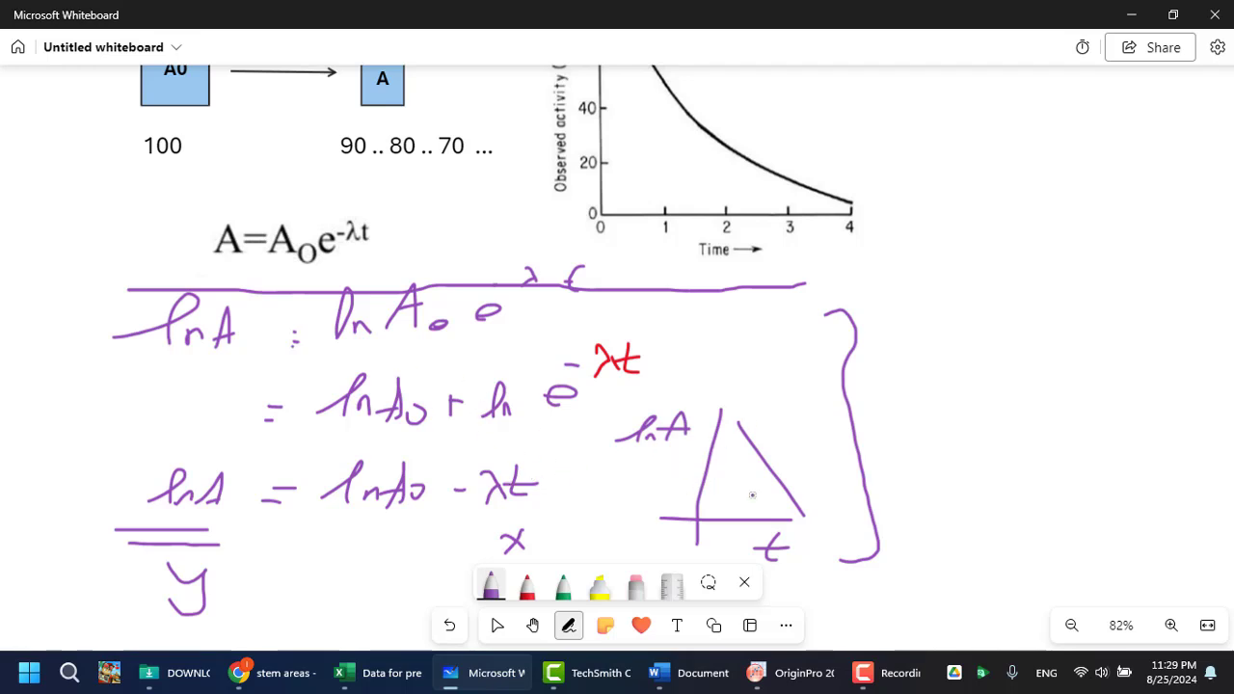
{"action": "scroll", "coordinate": [397, 307], "scroll_direction": "up", "scroll_amount": 2}
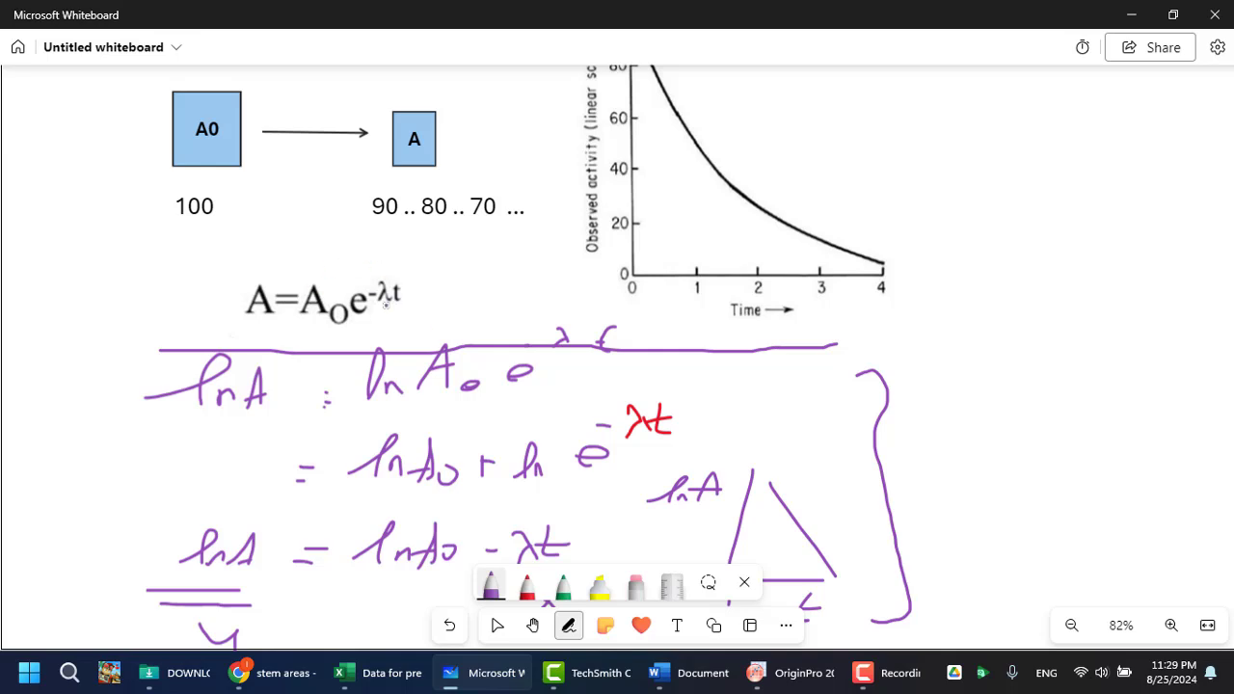
{"action": "key", "text": "space"}
{"action": "left_click_drag", "start_coordinate": [539, 308], "coordinate": [268, 308]}
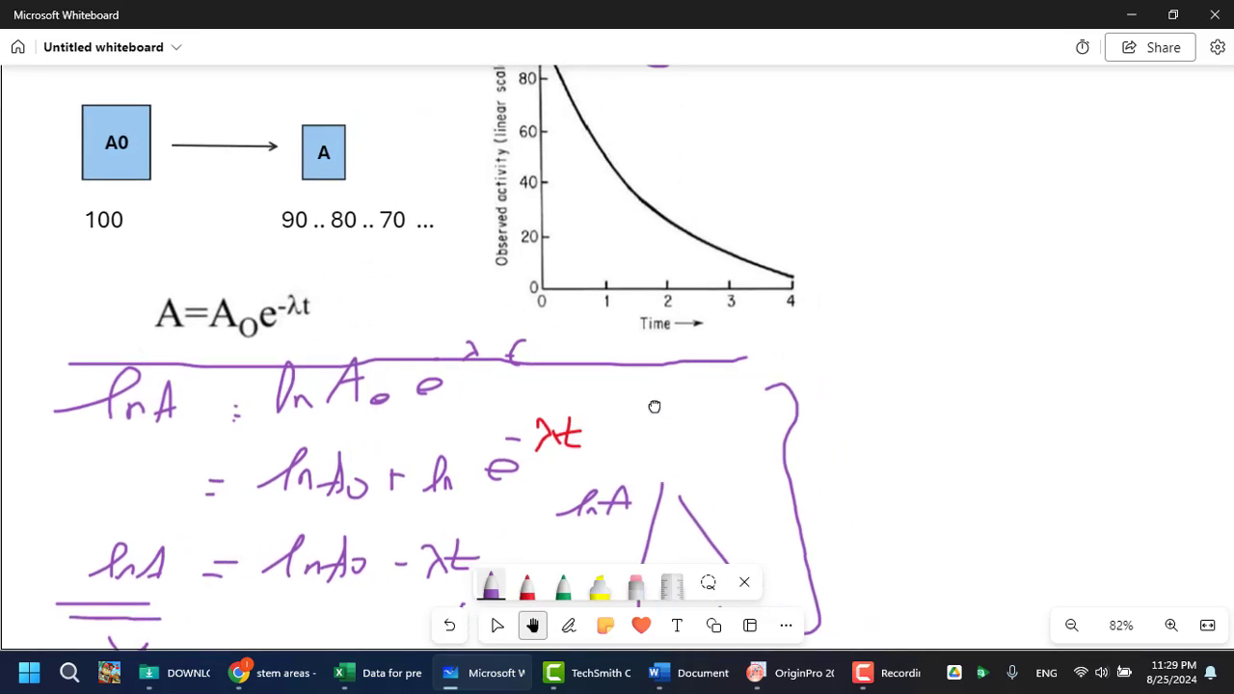
Handwrite y = ax + bx² + cx³ with a black pen in the empty whiteboard space beside the decay graph.
{"action": "left_click_drag", "start_coordinate": [655, 406], "coordinate": [500, 503]}
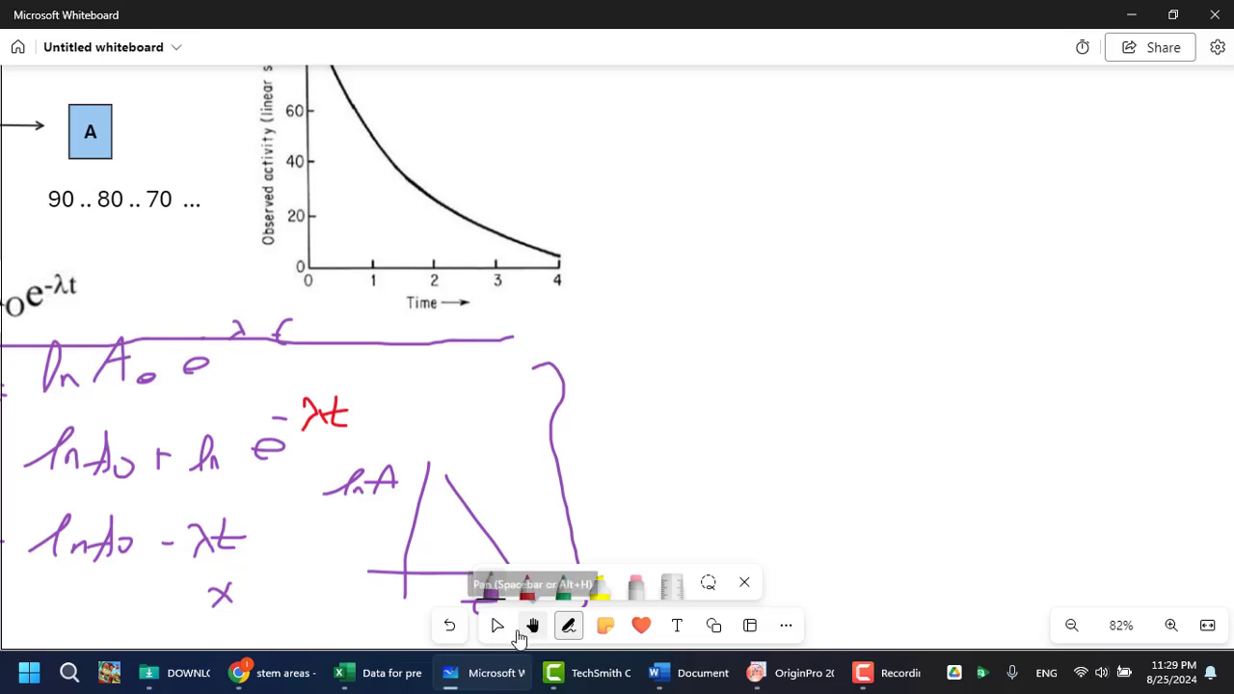
{"action": "left_click", "coordinate": [490, 586]}
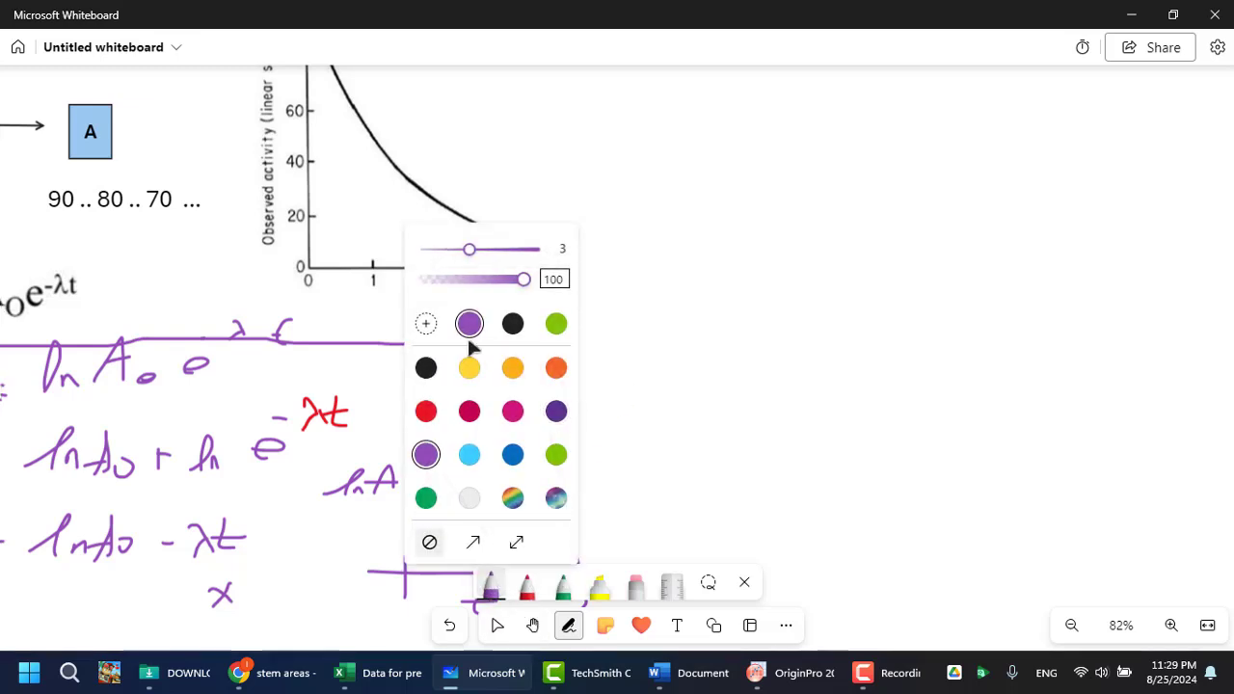
{"action": "left_click", "coordinate": [430, 374]}
{"action": "left_click", "coordinate": [657, 335]}
{"action": "key", "text": "space"}
{"action": "left_click_drag", "start_coordinate": [657, 335], "coordinate": [452, 357]}
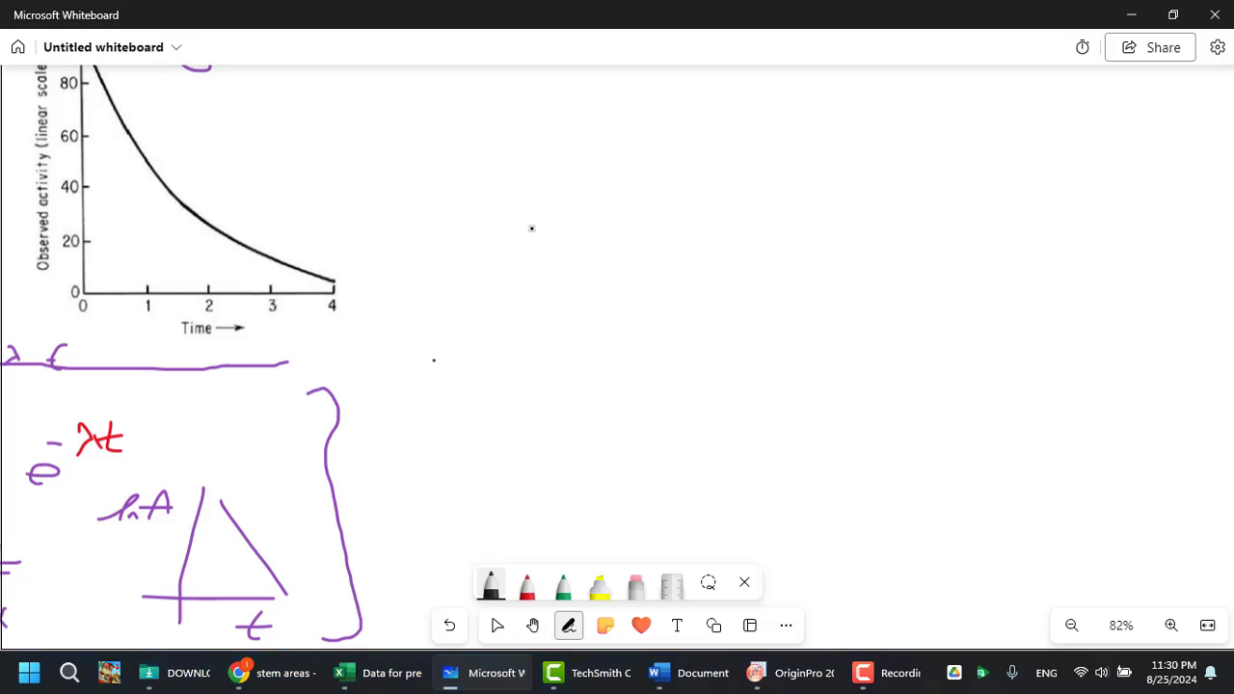
{"action": "left_click_drag", "start_coordinate": [532, 228], "coordinate": [522, 342]}
{"action": "mouse_move", "coordinate": [690, 243]}
{"action": "left_mouse_down"}
{"action": "mouse_move", "coordinate": [666, 274]}
{"action": "mouse_move", "coordinate": [734, 280]}
{"action": "left_mouse_up"}
{"action": "mouse_move", "coordinate": [739, 262]}
{"action": "left_mouse_down"}
{"action": "mouse_move", "coordinate": [757, 263]}
{"action": "mouse_move", "coordinate": [755, 278]}
{"action": "left_mouse_up"}
{"action": "left_click_drag", "start_coordinate": [811, 228], "coordinate": [808, 267]}
{"action": "left_click_drag", "start_coordinate": [835, 258], "coordinate": [854, 270]}
{"action": "left_click_drag", "start_coordinate": [859, 248], "coordinate": [835, 267]}
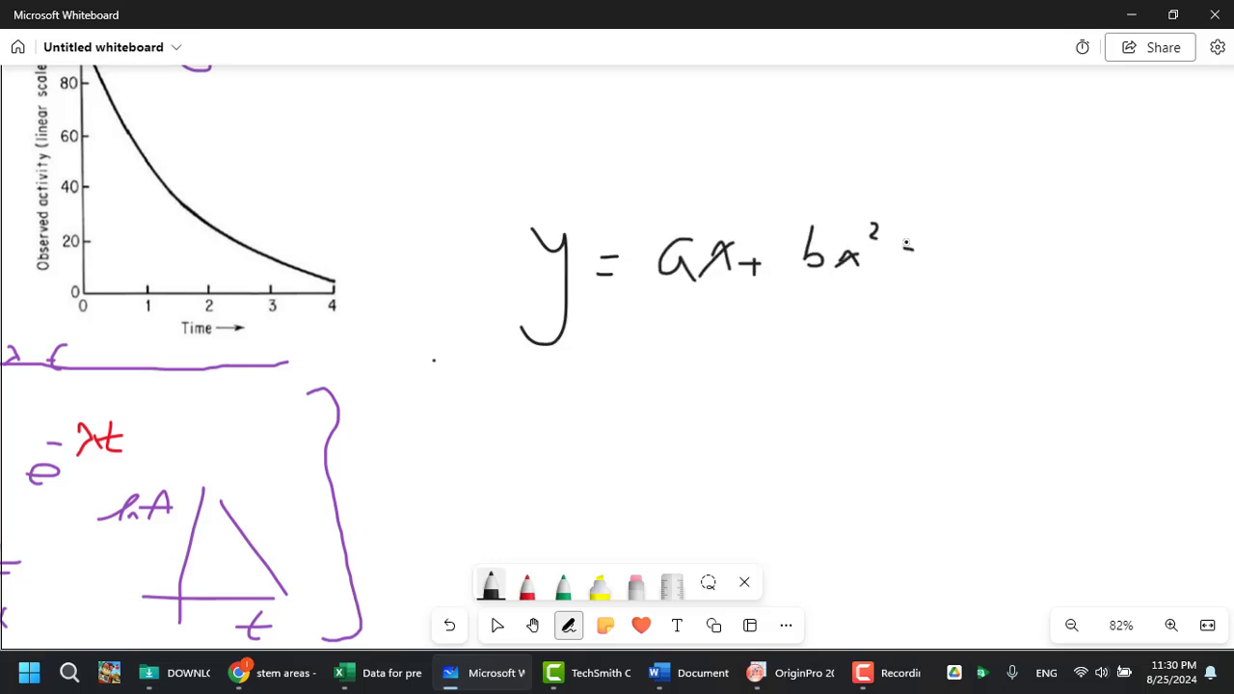
{"action": "left_click_drag", "start_coordinate": [906, 238], "coordinate": [906, 265]}
{"action": "mouse_move", "coordinate": [968, 230]}
{"action": "left_mouse_down"}
{"action": "mouse_move", "coordinate": [974, 250]}
{"action": "mouse_move", "coordinate": [1010, 253]}
{"action": "left_mouse_up"}
{"action": "mouse_move", "coordinate": [1022, 225]}
{"action": "left_mouse_down"}
{"action": "mouse_move", "coordinate": [1003, 256]}
{"action": "mouse_move", "coordinate": [1034, 227]}
{"action": "mouse_move", "coordinate": [1024, 233]}
{"action": "left_mouse_up"}
Put the handwritten polynomial over the denominator 1 + e^x and enclose the whole equation in brackets.
{"action": "left_click_drag", "start_coordinate": [670, 312], "coordinate": [1076, 313]}
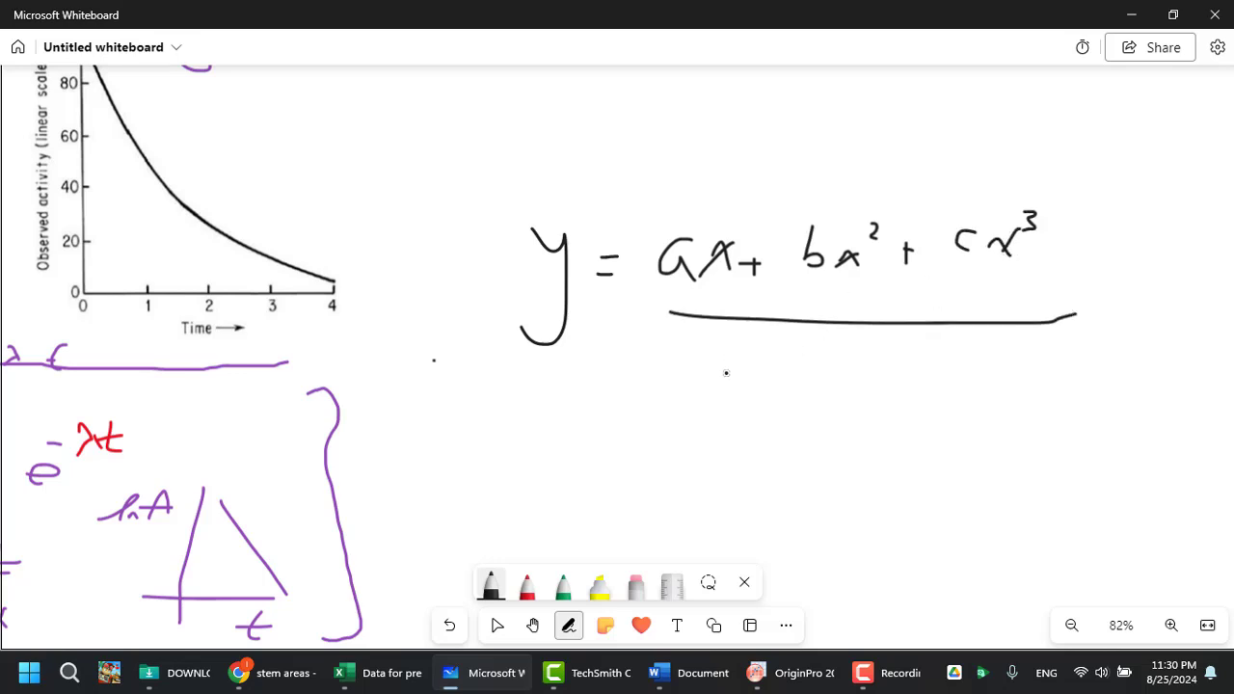
{"action": "left_click_drag", "start_coordinate": [729, 349], "coordinate": [726, 376]}
{"action": "mouse_move", "coordinate": [766, 370]}
{"action": "left_mouse_down"}
{"action": "mouse_move", "coordinate": [824, 366]}
{"action": "mouse_move", "coordinate": [783, 395]}
{"action": "left_mouse_up"}
{"action": "mouse_move", "coordinate": [851, 366]}
{"action": "left_mouse_down"}
{"action": "mouse_move", "coordinate": [852, 387]}
{"action": "mouse_move", "coordinate": [888, 352]}
{"action": "mouse_move", "coordinate": [864, 359]}
{"action": "left_mouse_up"}
{"action": "left_click_drag", "start_coordinate": [1087, 183], "coordinate": [1153, 351]}
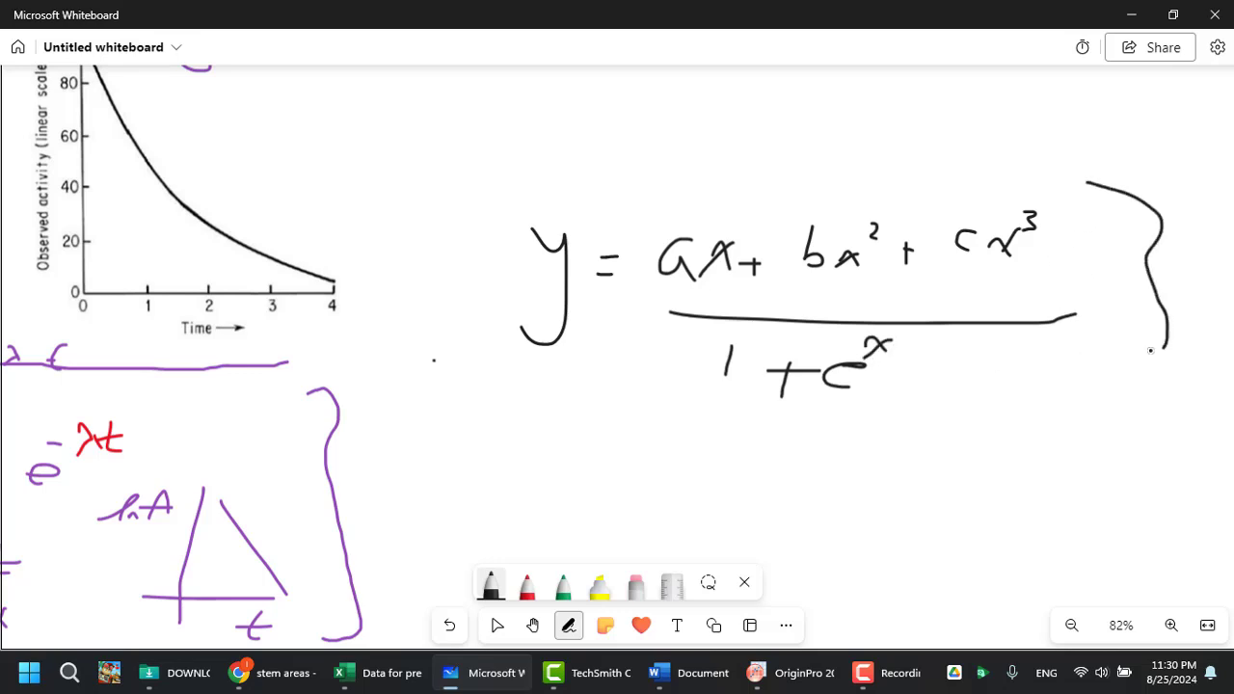
{"action": "mouse_move", "coordinate": [560, 190]}
{"action": "left_mouse_down"}
{"action": "mouse_move", "coordinate": [511, 207]}
{"action": "mouse_move", "coordinate": [477, 384]}
{"action": "mouse_move", "coordinate": [537, 380]}
{"action": "left_mouse_up"}
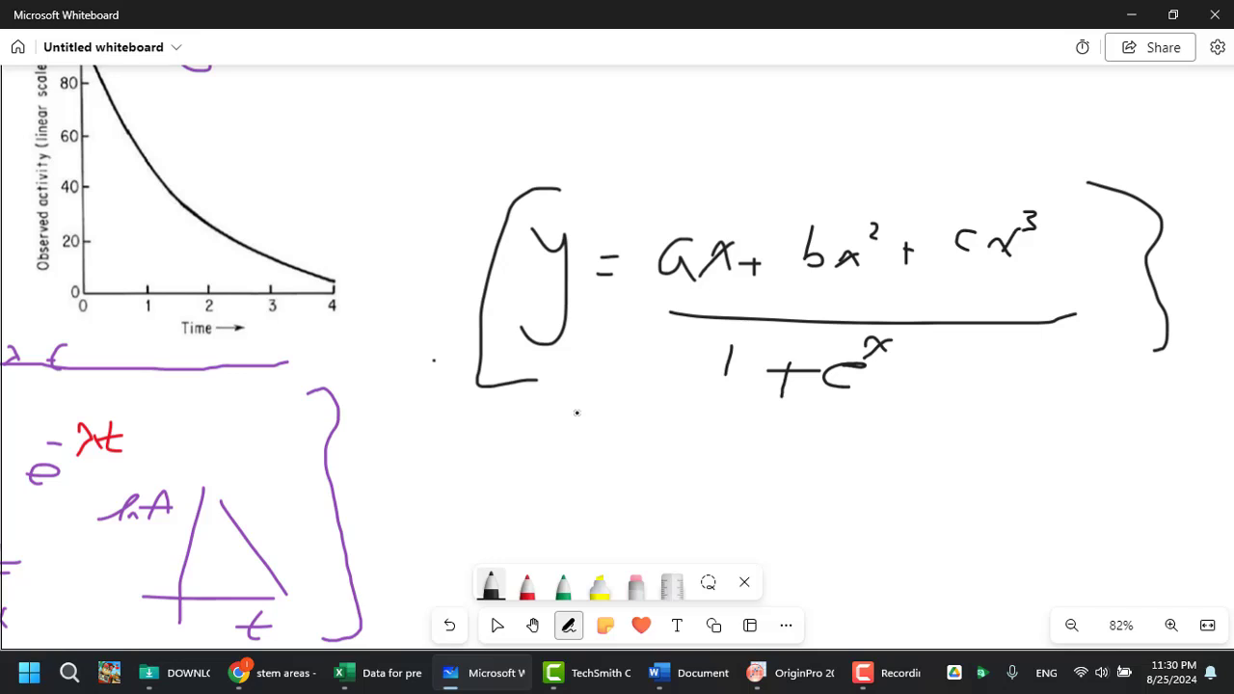
Switch to the Excel workbook, try the Decay sheet's Time and Conc data as a scatter chart, and delete the chart.
{"action": "left_click", "coordinate": [378, 673]}
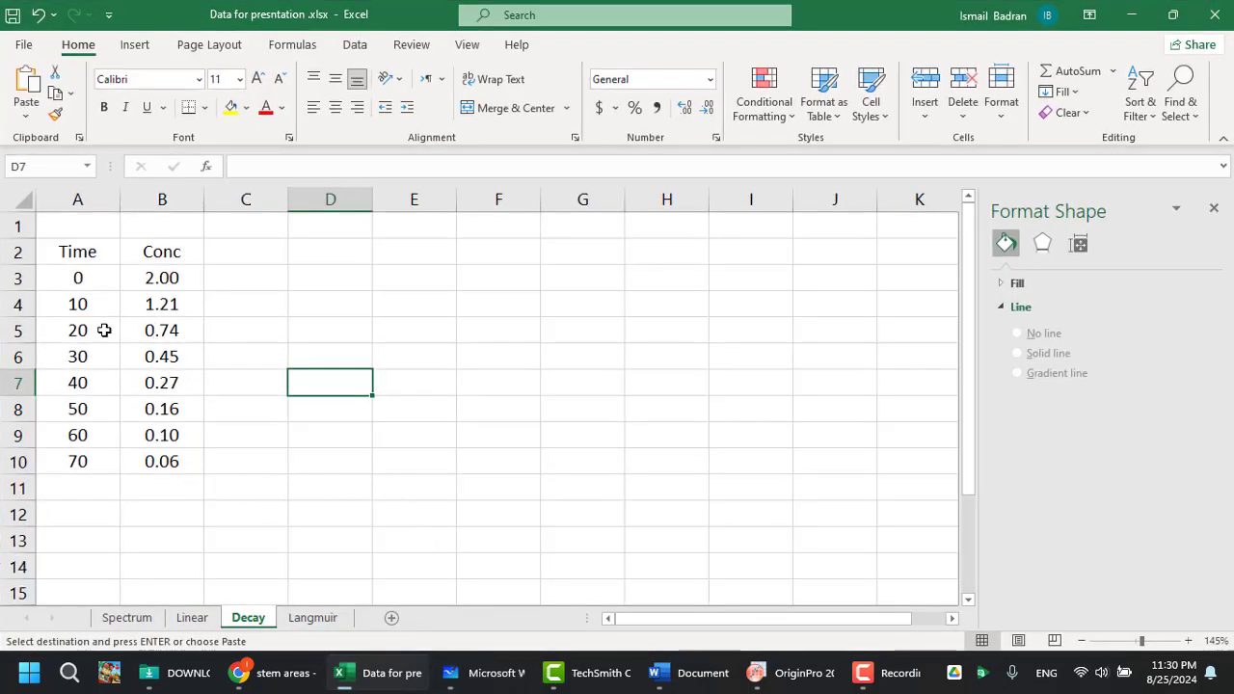
{"action": "left_click_drag", "start_coordinate": [77, 248], "coordinate": [170, 463]}
{"action": "left_click", "coordinate": [135, 45]}
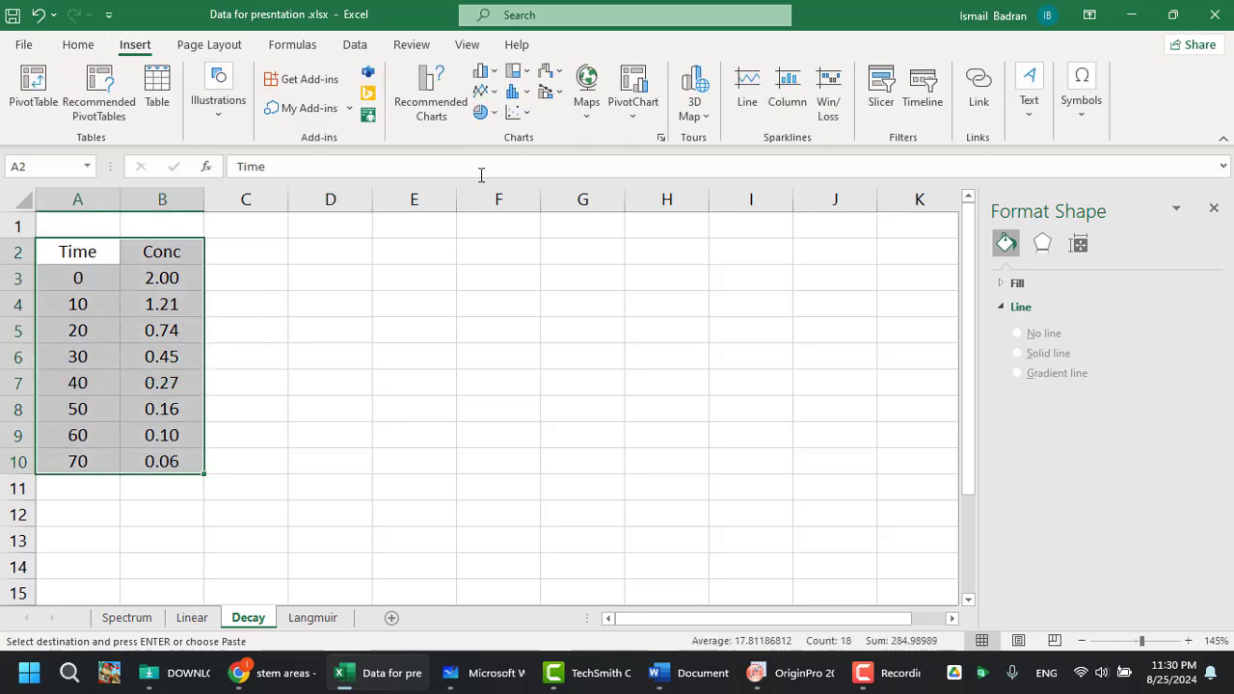
{"action": "left_click", "coordinate": [512, 112]}
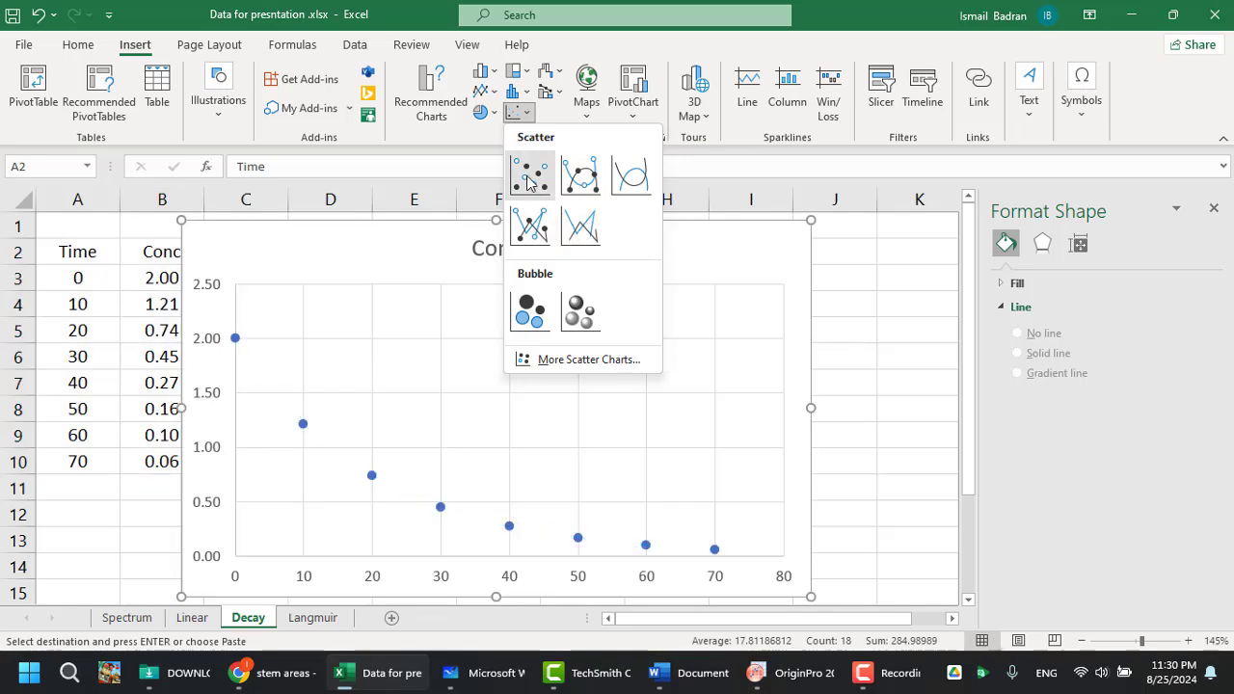
{"action": "left_click", "coordinate": [523, 174]}
{"action": "left_click_drag", "start_coordinate": [304, 246], "coordinate": [441, 258]}
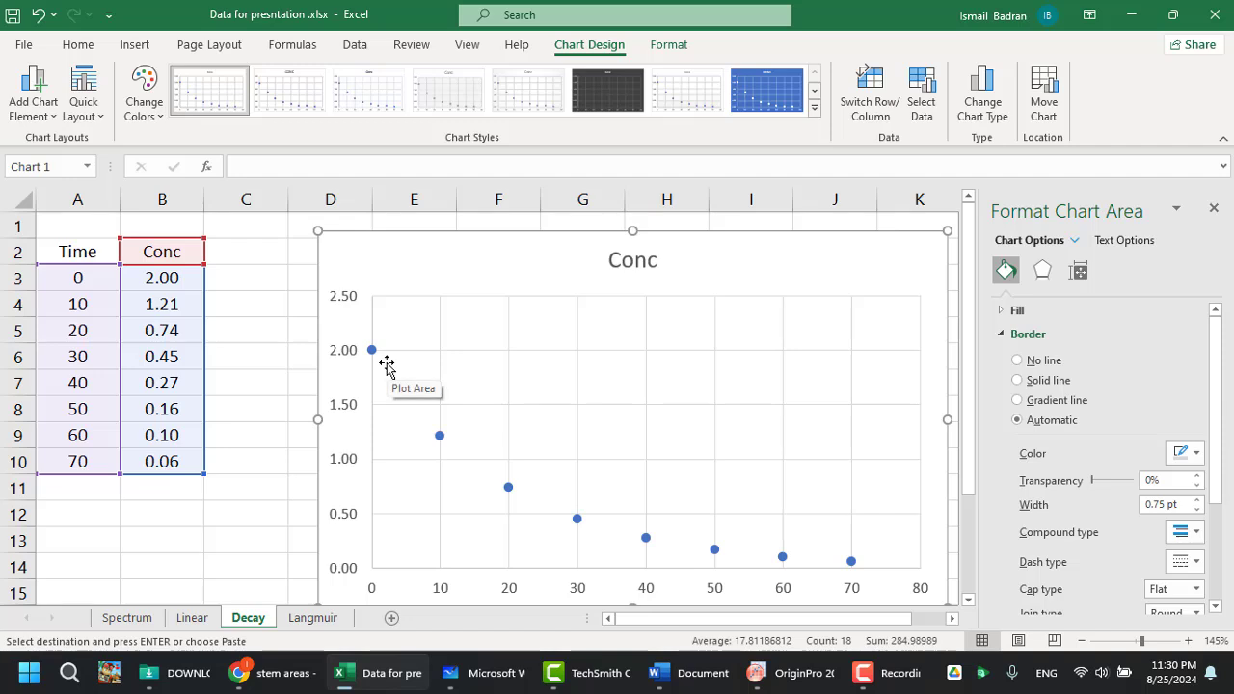
{"action": "key", "text": "Delete"}
{"action": "left_click", "coordinate": [302, 409]}
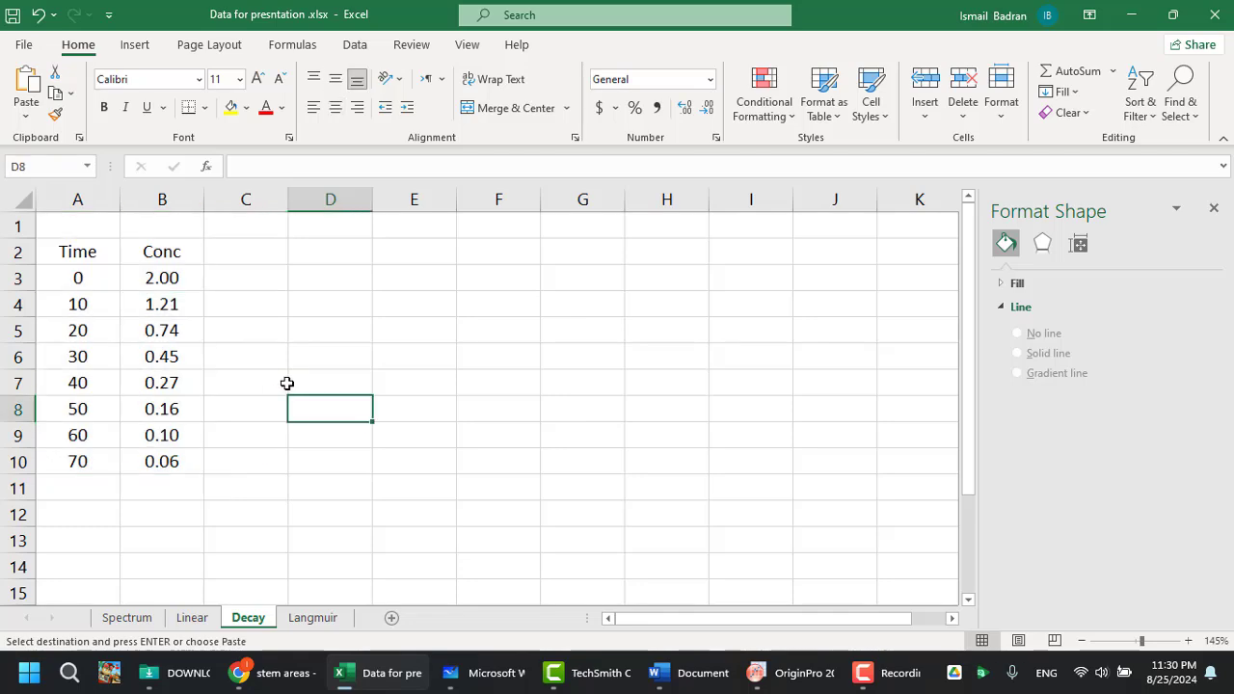
Switch to OriginPro and minimise the CalCurvegraph, CalCurveData, SpecGraph1 and SpecDATA1 windows.
{"action": "left_click", "coordinate": [771, 679]}
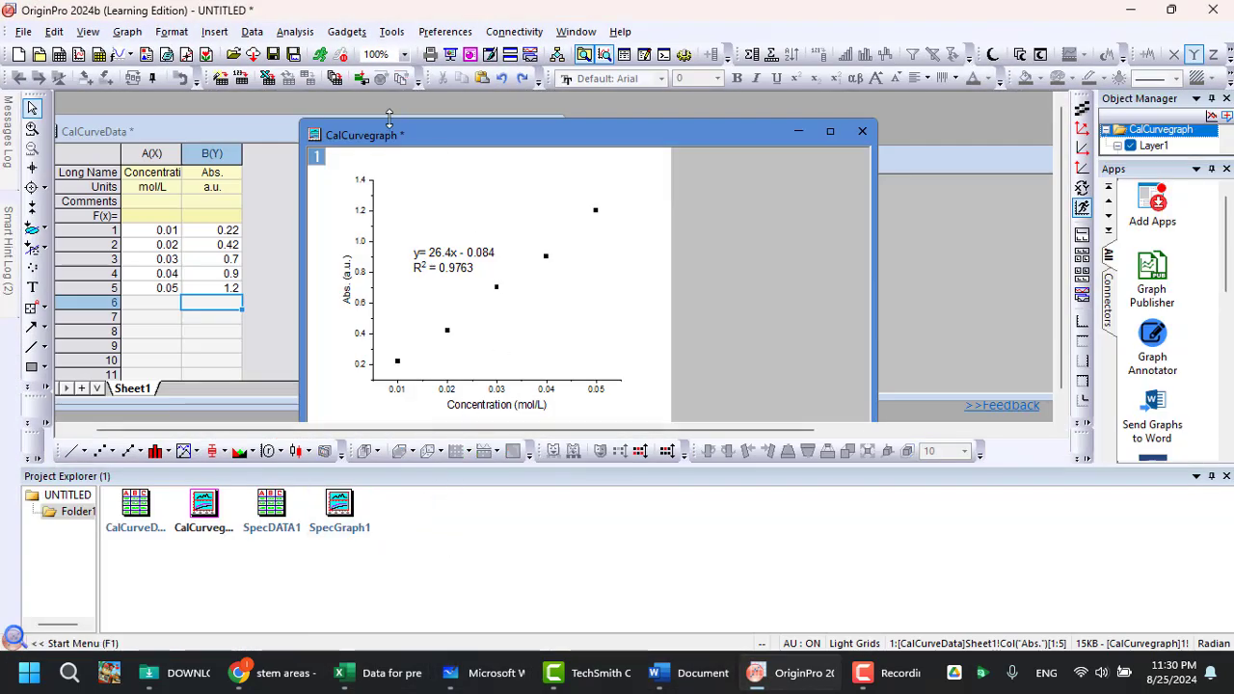
{"action": "left_click_drag", "start_coordinate": [387, 136], "coordinate": [123, 176]}
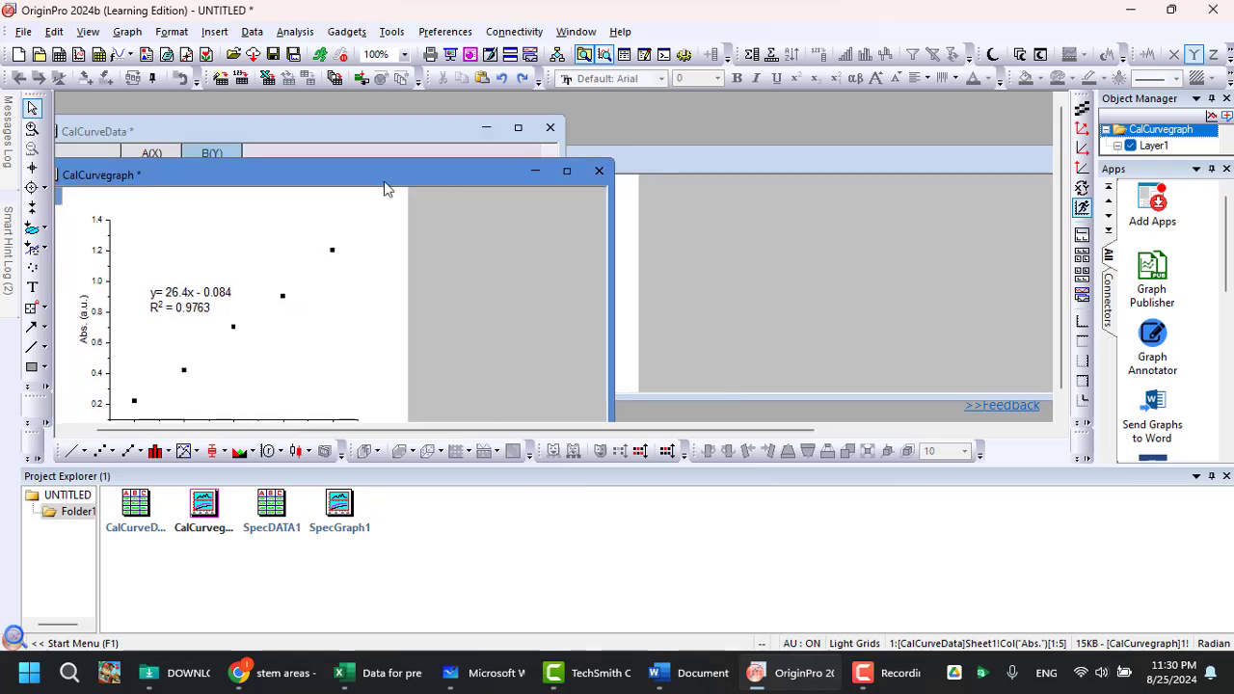
{"action": "left_click", "coordinate": [536, 174]}
{"action": "left_click", "coordinate": [485, 130]}
{"action": "left_click_drag", "start_coordinate": [537, 166], "coordinate": [335, 171]}
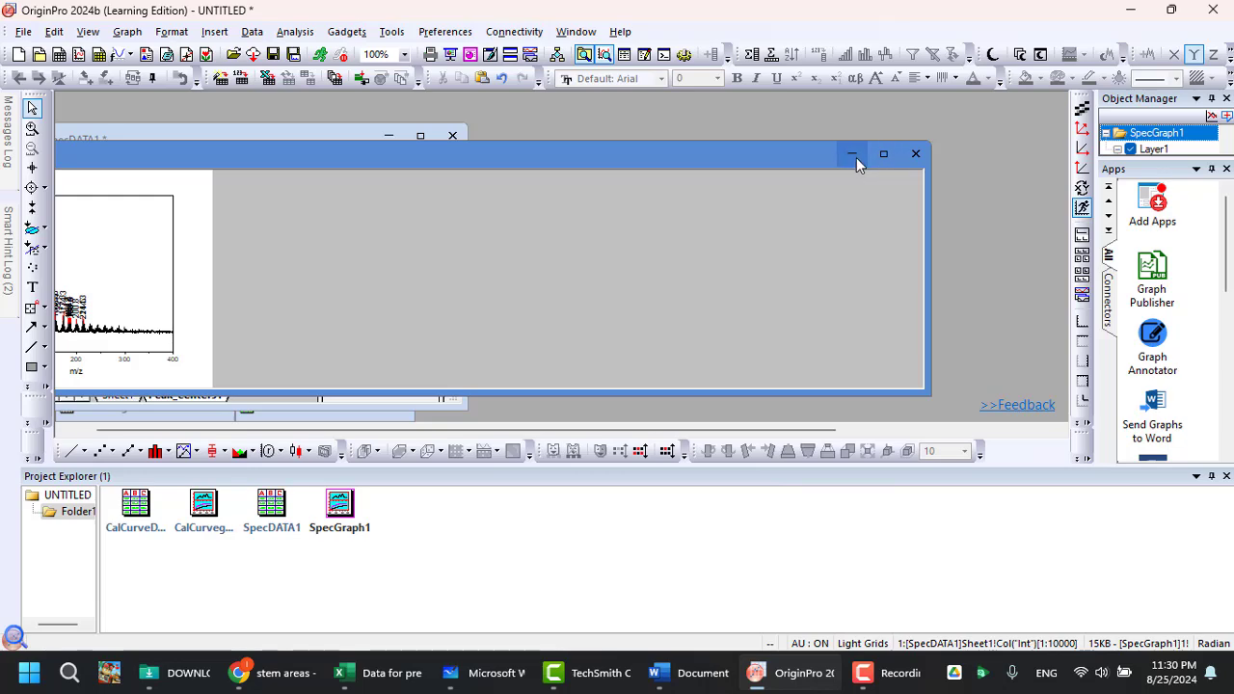
{"action": "left_click", "coordinate": [856, 157]}
{"action": "left_click", "coordinate": [392, 139]}
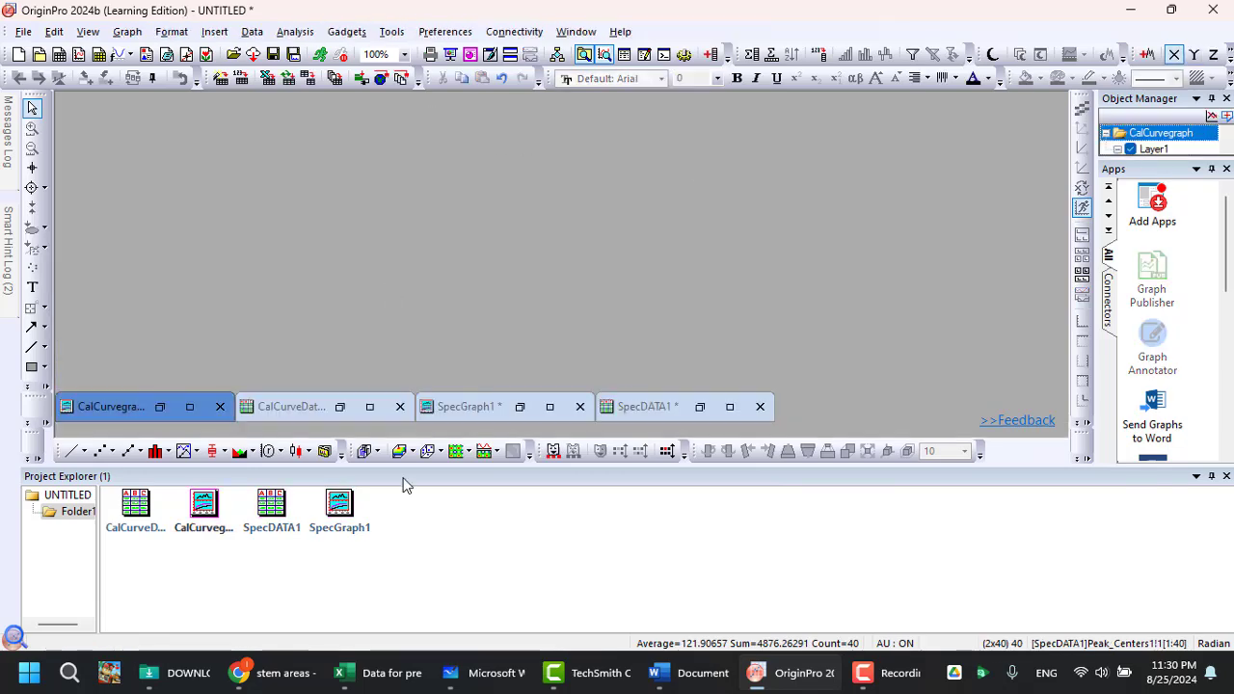
Create a new workbook in the project folder and set both its long name and short name to kineticsData.
{"action": "right_click", "coordinate": [334, 572]}
{"action": "mouse_move", "coordinate": [424, 440]}
{"action": "left_click", "coordinate": [590, 439]}
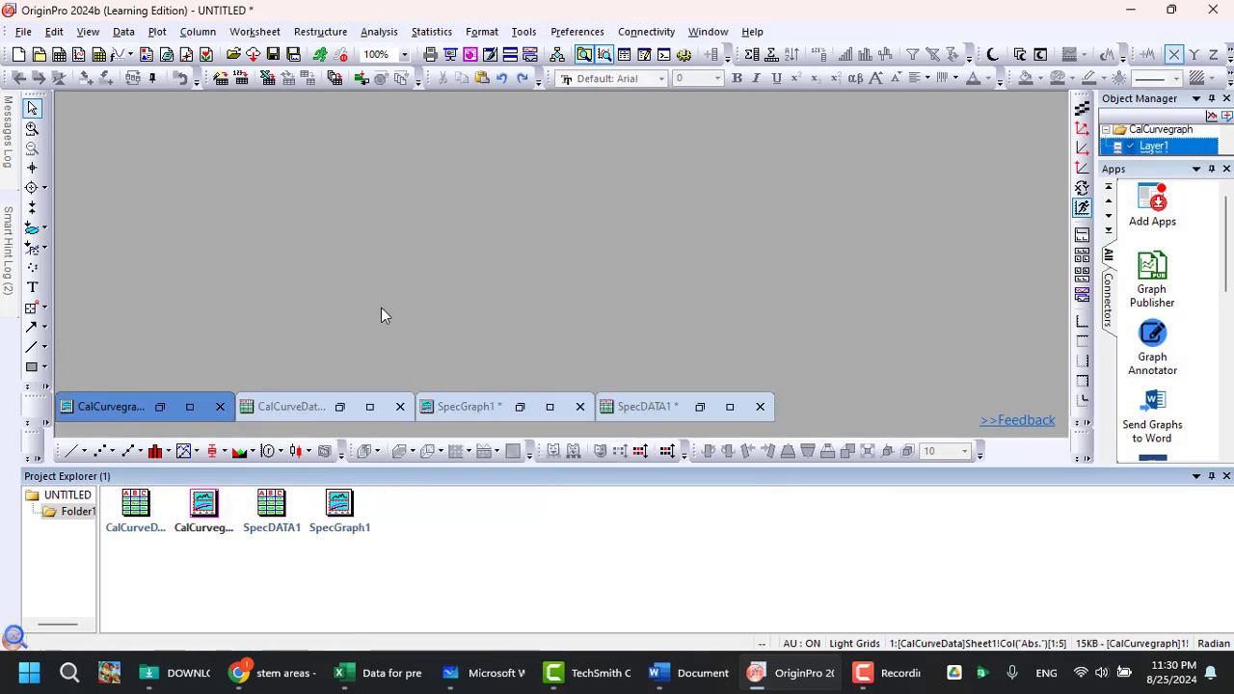
{"action": "right_click", "coordinate": [260, 157]}
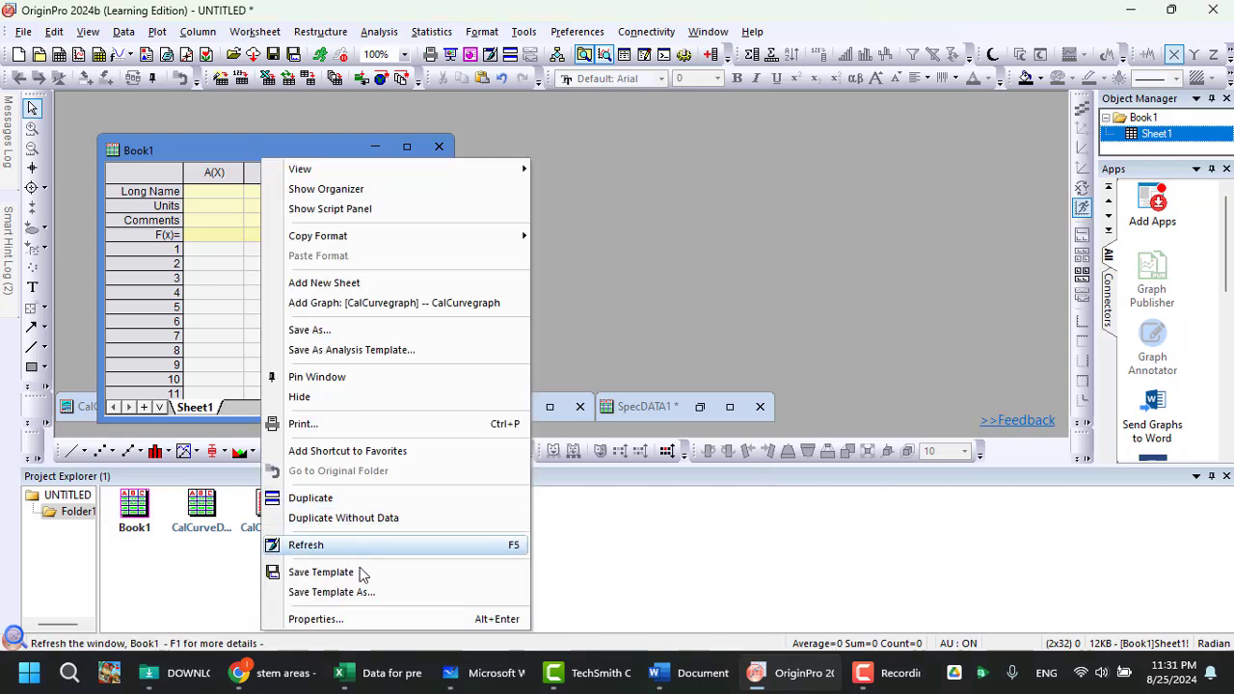
{"action": "left_click", "coordinate": [356, 617]}
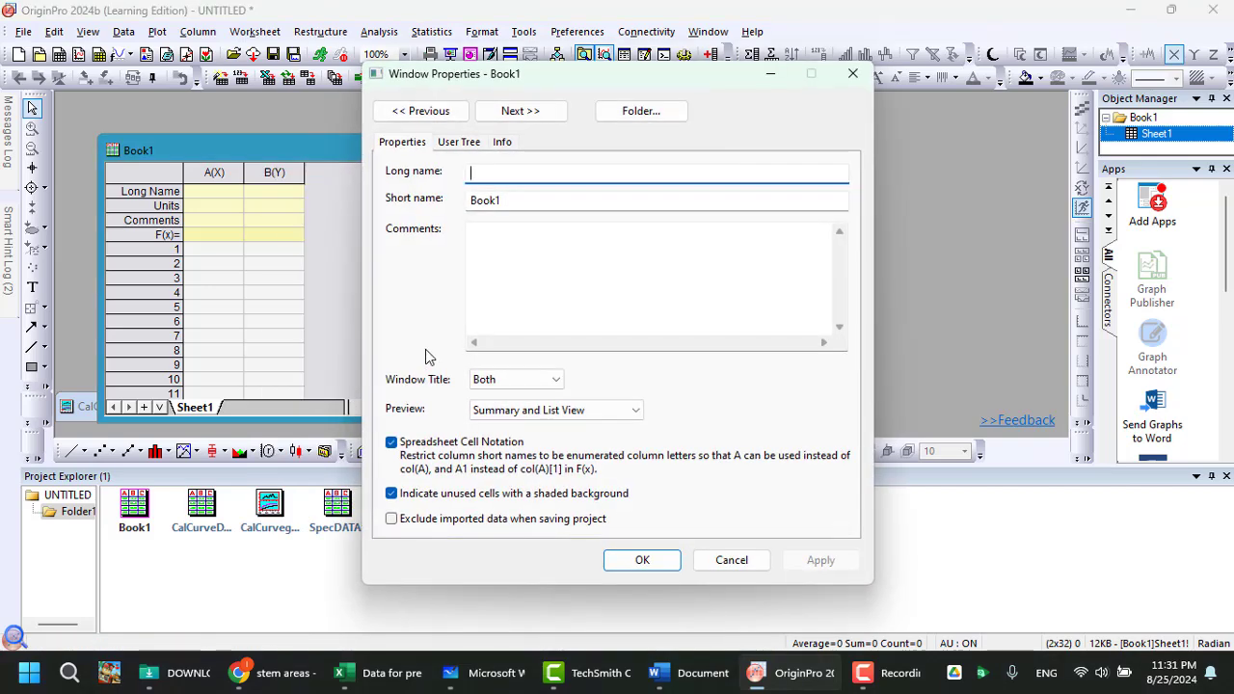
{"action": "type", "text": "kineticsData"}
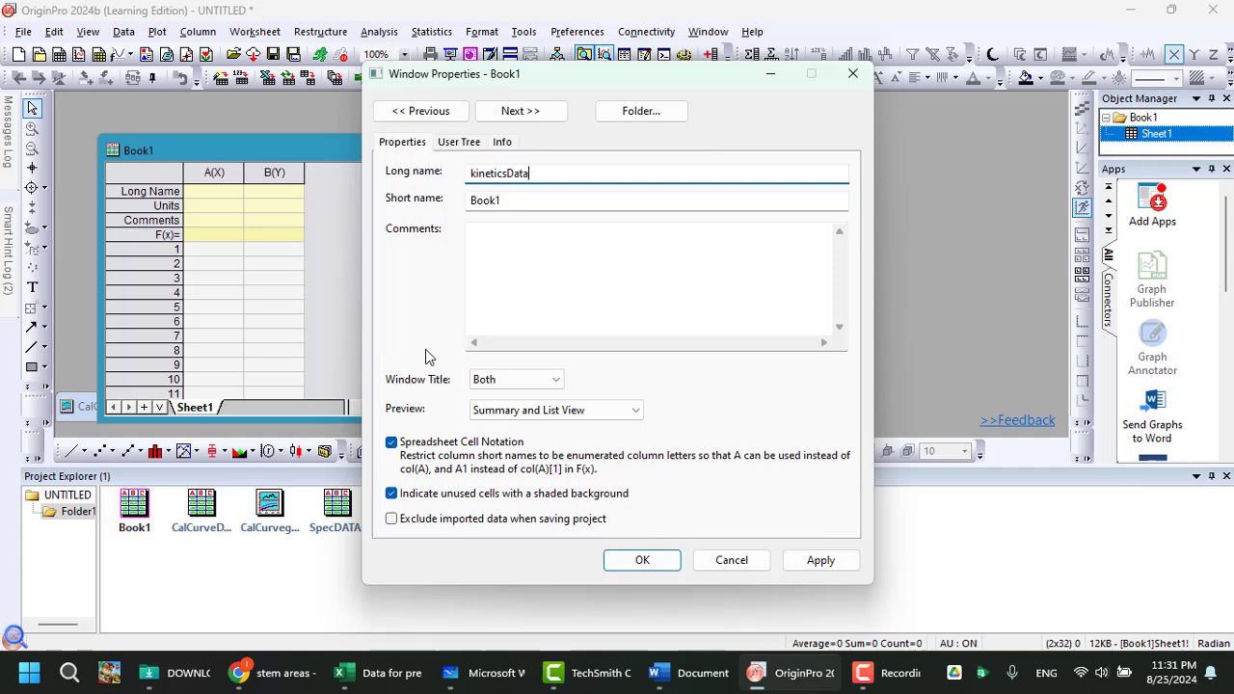
{"action": "key", "text": "ctrl+a"}
{"action": "key", "text": "ctrl+c"}
{"action": "key", "text": "Tab"}
{"action": "key", "text": "ctrl+v"}
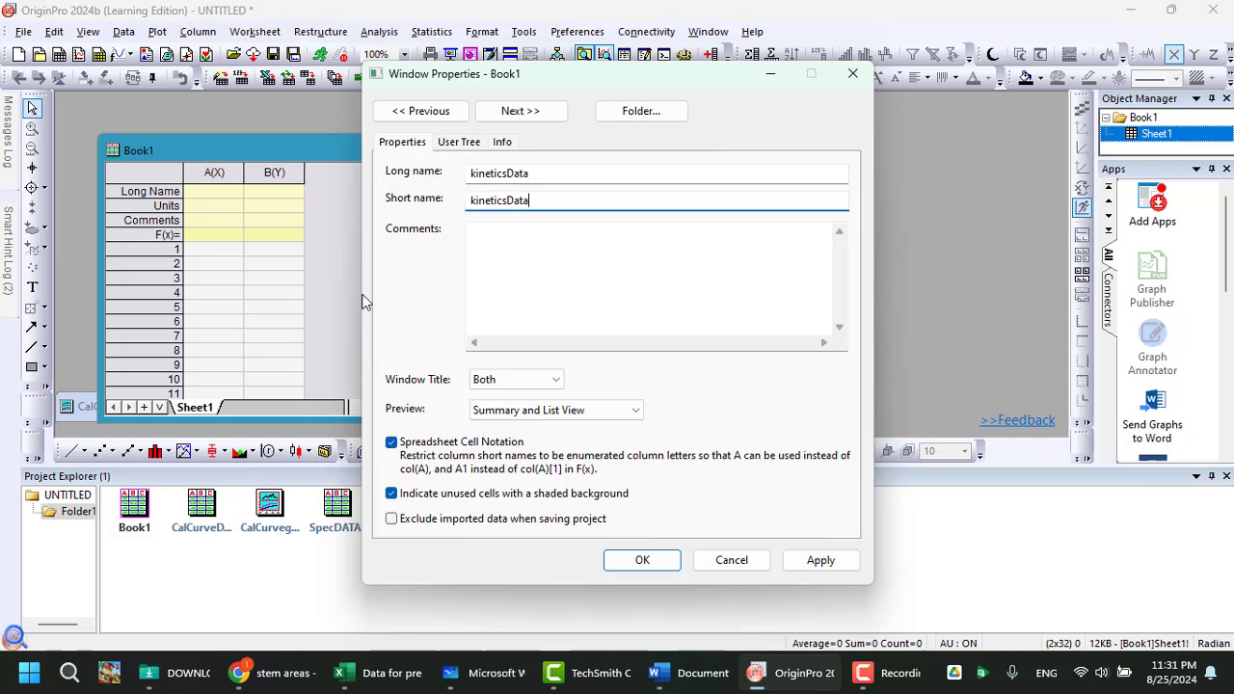
{"action": "key", "text": "Return"}
Copy the time and concentration values in A3:B10 from the Excel Decay sheet into the kineticsData worksheet, starting at row 1.
{"action": "key", "text": "alt+Tab"}
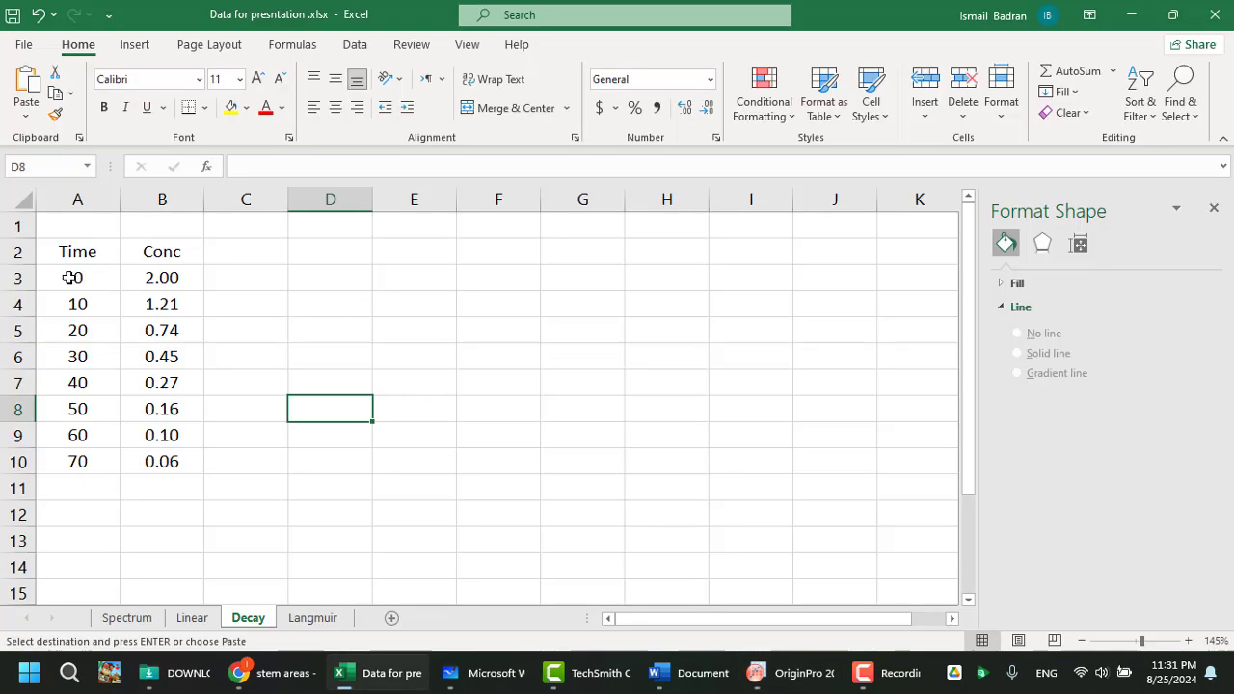
{"action": "left_click_drag", "start_coordinate": [69, 278], "coordinate": [144, 455]}
{"action": "key", "text": "ctrl+c"}
{"action": "key", "text": "alt+Tab"}
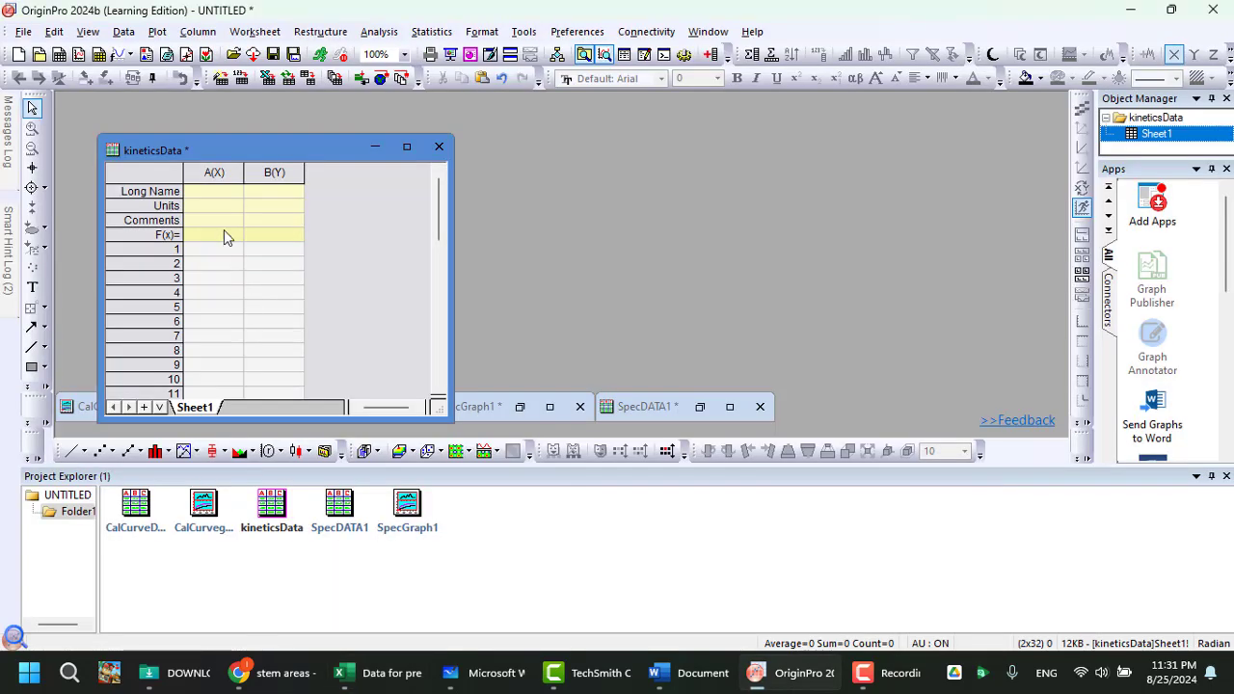
{"action": "left_click", "coordinate": [198, 251]}
Copy the Time and Conc headers from Excel into the Long Name row of the kineticsData columns.
{"action": "key", "text": "alt+Tab"}
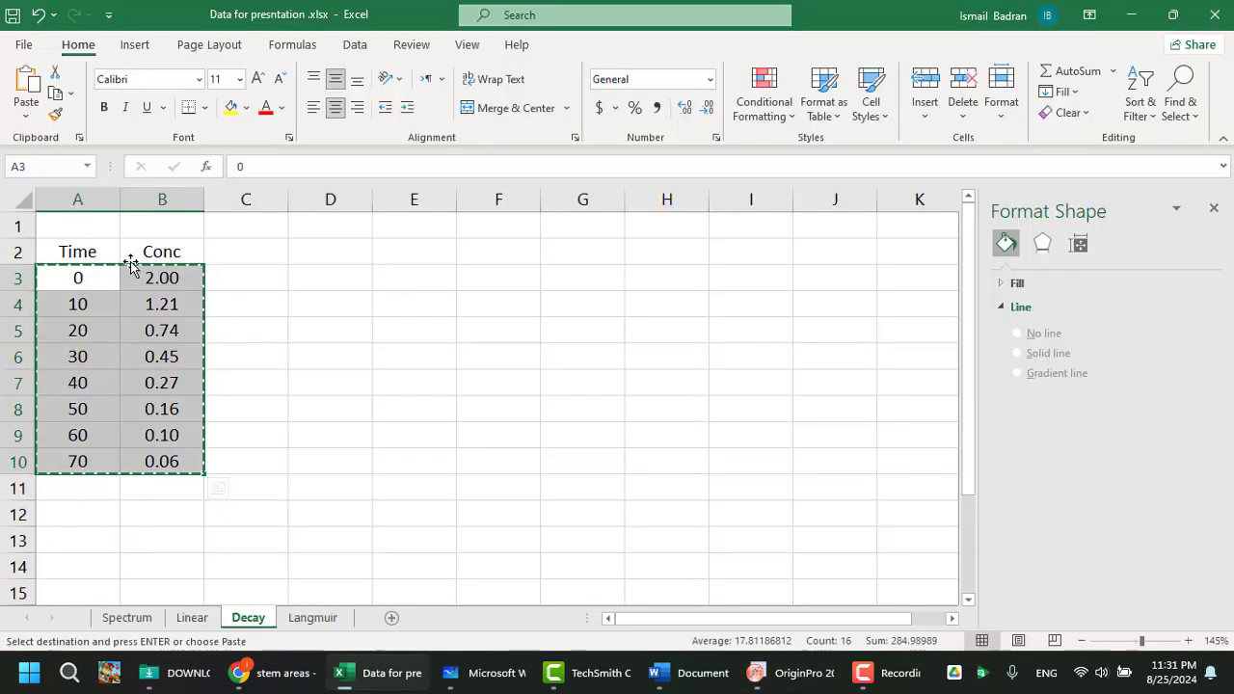
{"action": "left_click_drag", "start_coordinate": [97, 252], "coordinate": [162, 252]}
{"action": "key", "text": "ctrl+c"}
{"action": "key", "text": "alt+Tab"}
{"action": "left_click", "coordinate": [227, 192]}
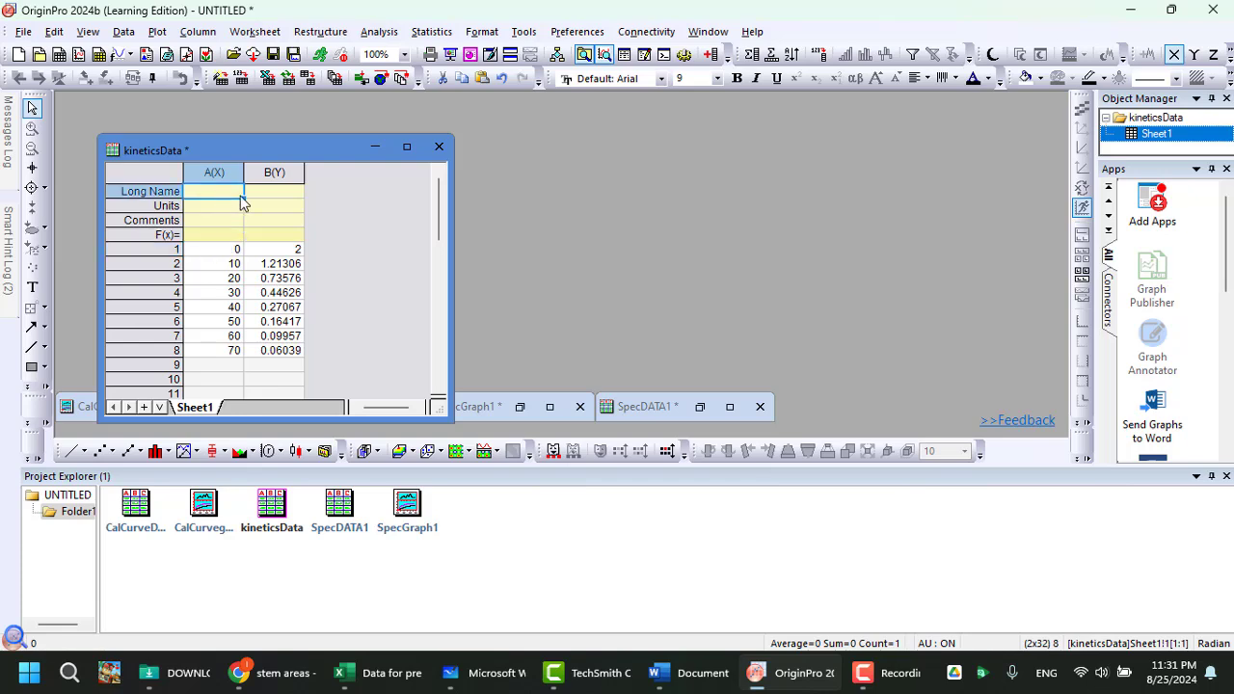
{"action": "key", "text": "ctrl+v"}
Set the units of the Time column to min and of the Conc column to M.
{"action": "left_click", "coordinate": [228, 206]}
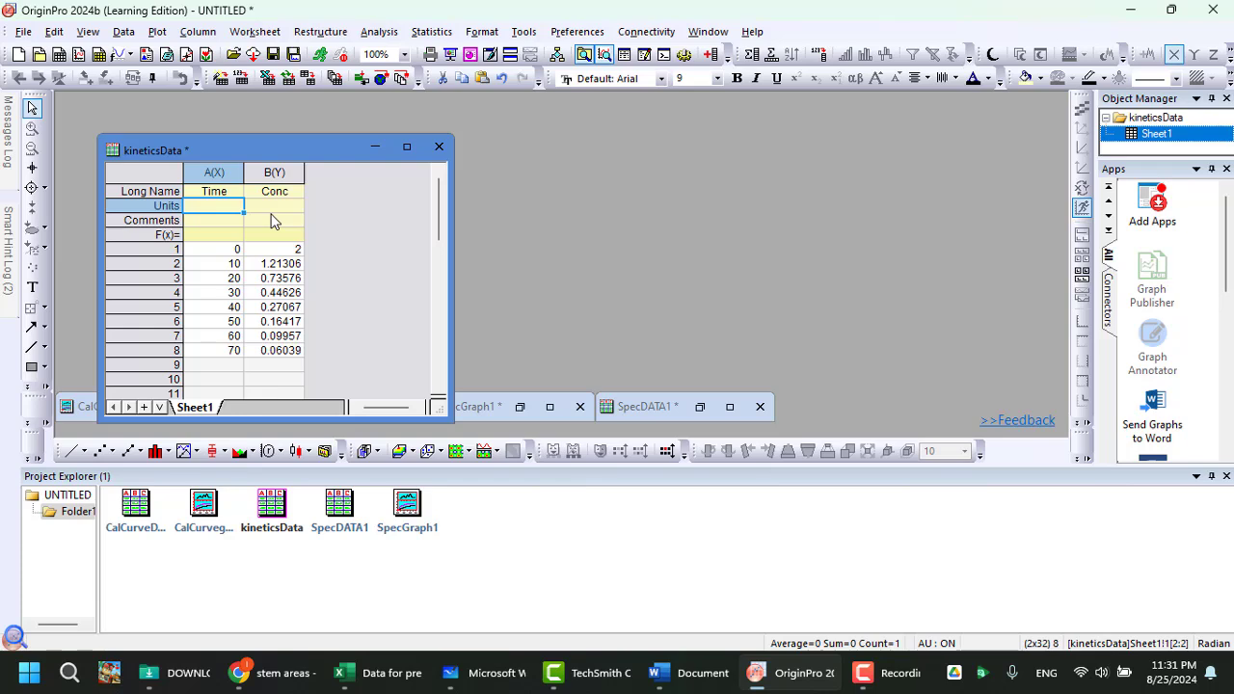
{"action": "type", "text": "min"}
{"action": "left_click", "coordinate": [291, 206]}
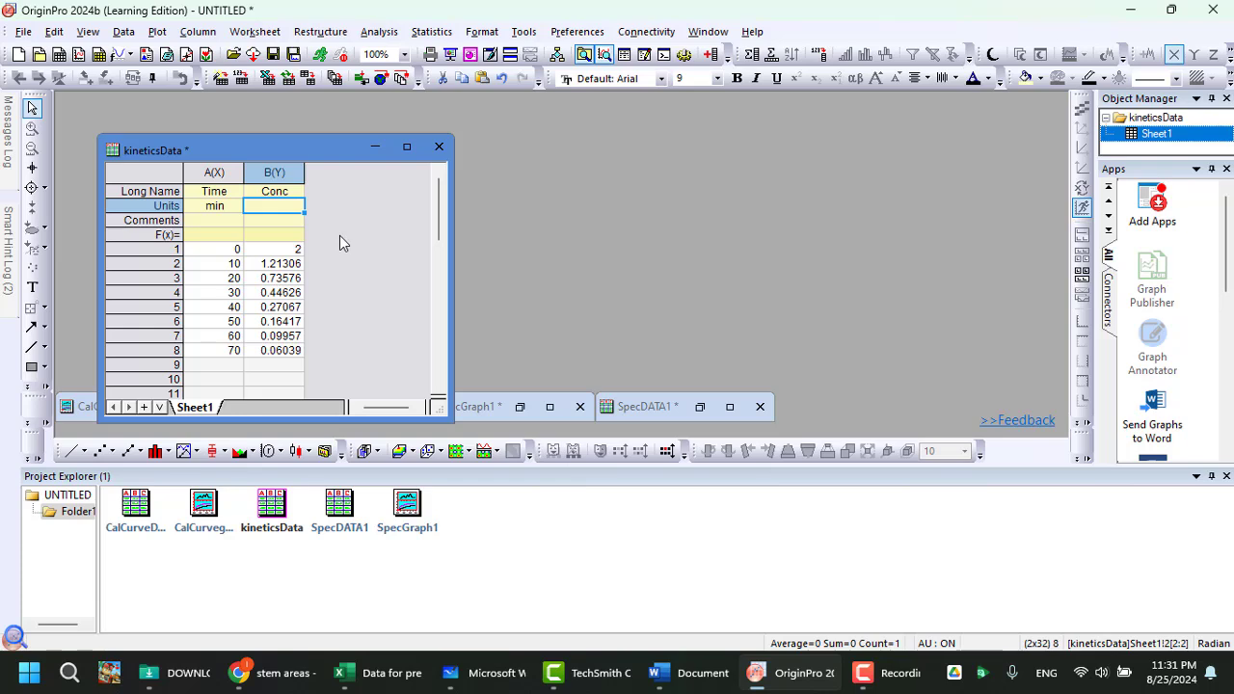
{"action": "type", "text": "M"}
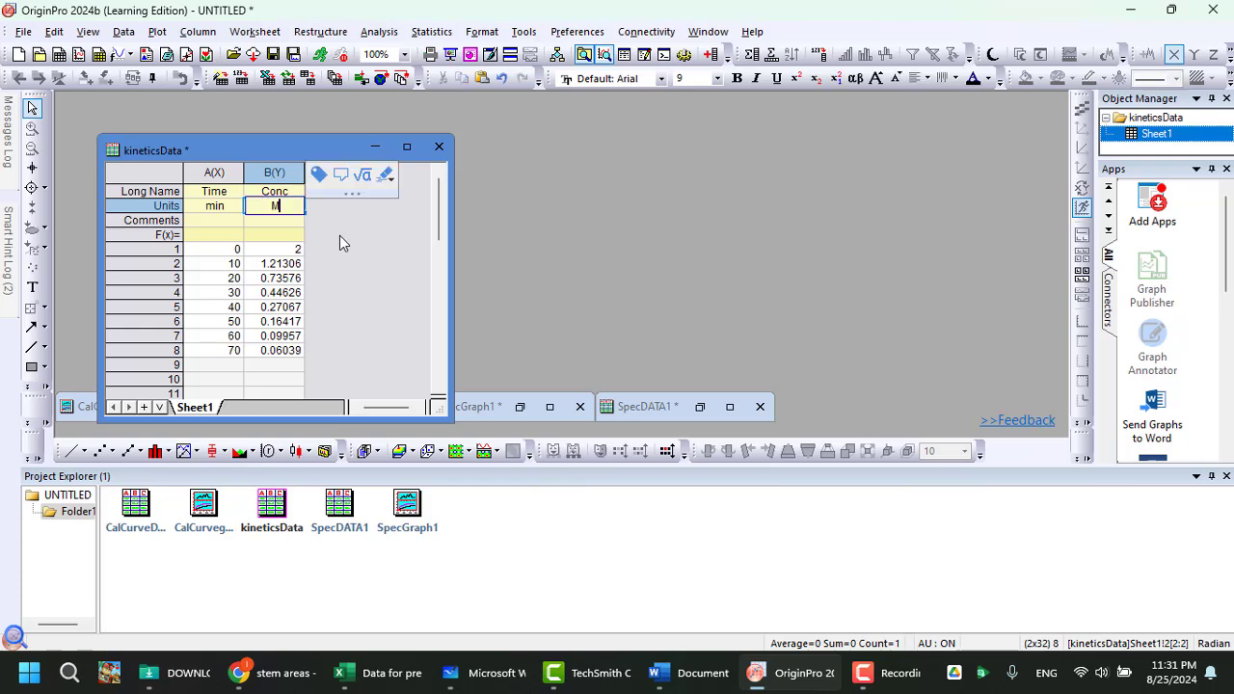
{"action": "left_click", "coordinate": [340, 239]}
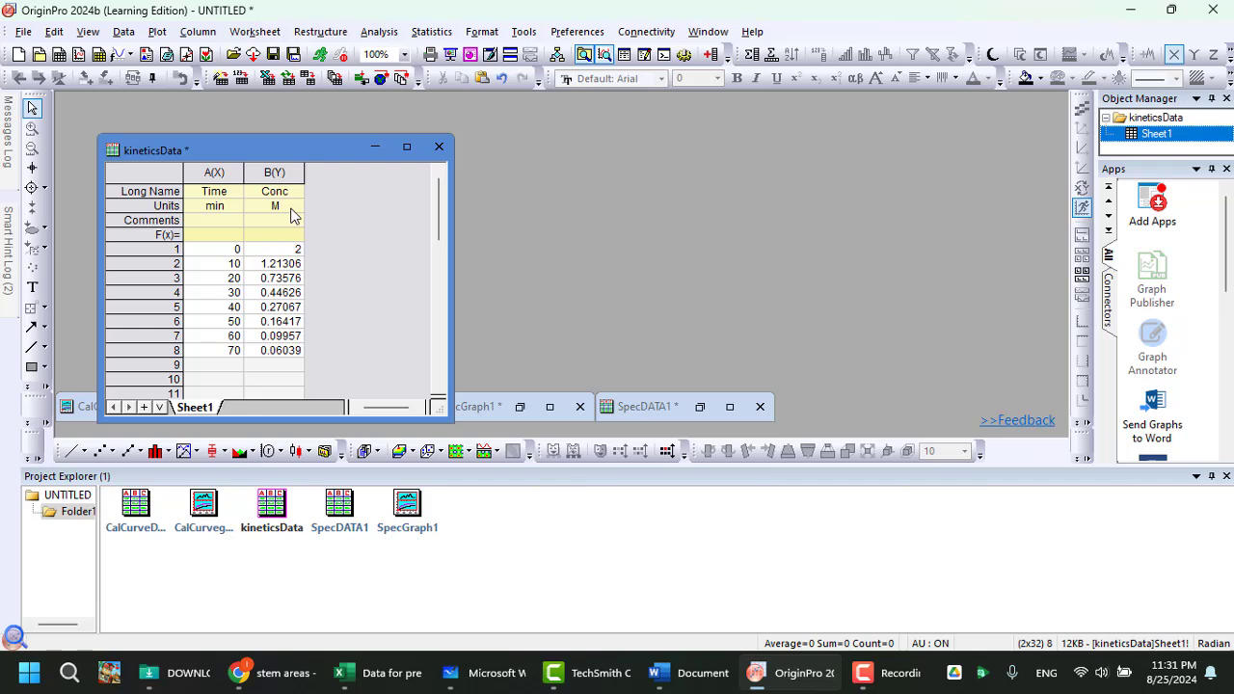
{"action": "left_click", "coordinate": [290, 207]}
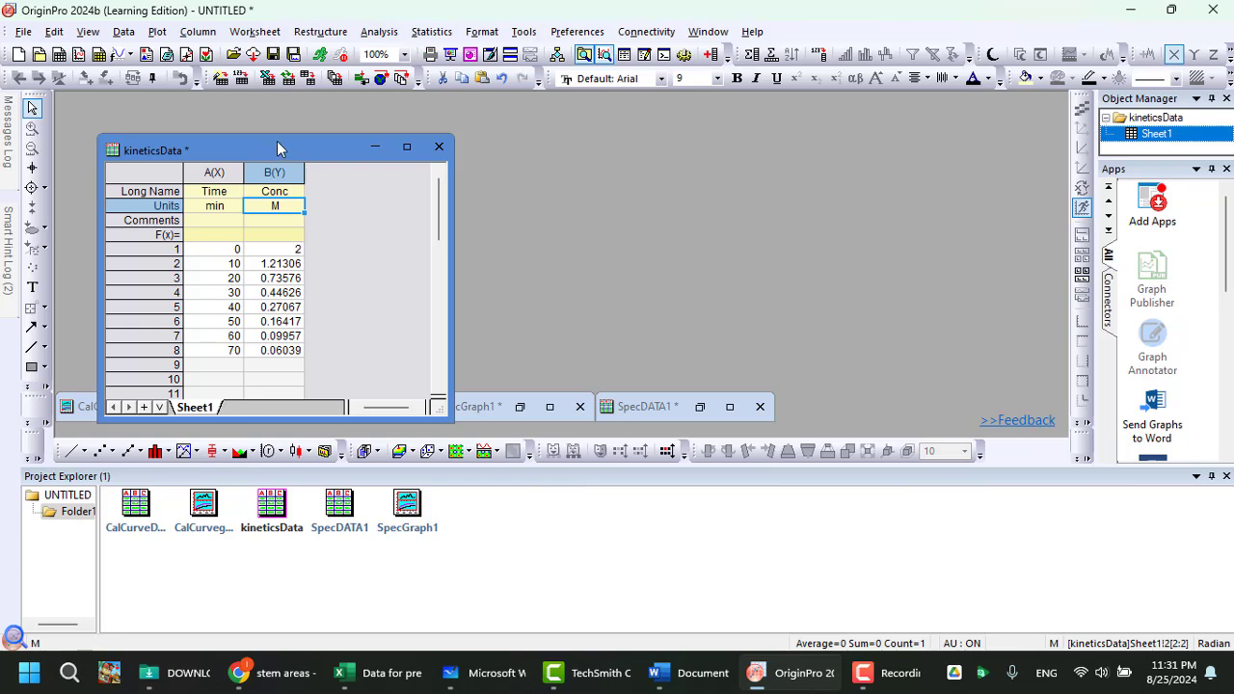
{"action": "left_click_drag", "start_coordinate": [275, 135], "coordinate": [276, 119]}
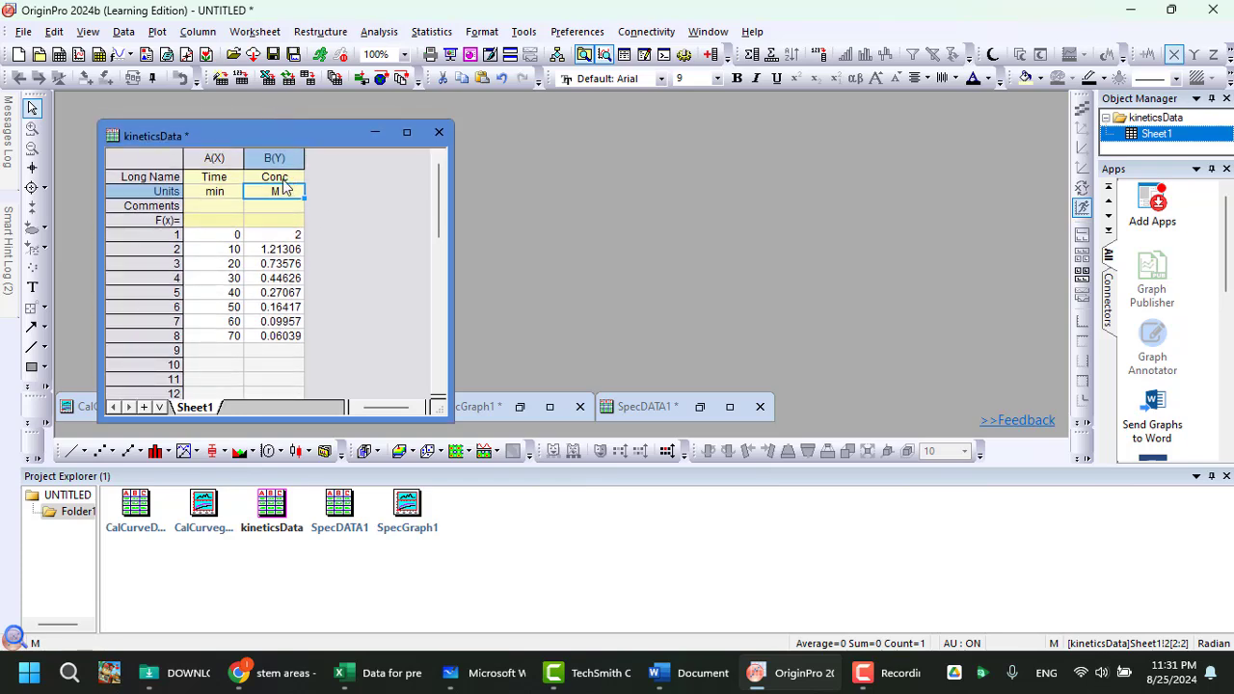
Plot both kineticsData columns as a line and symbol graph, and delete the graph.
{"action": "key", "text": "ctrl+a"}
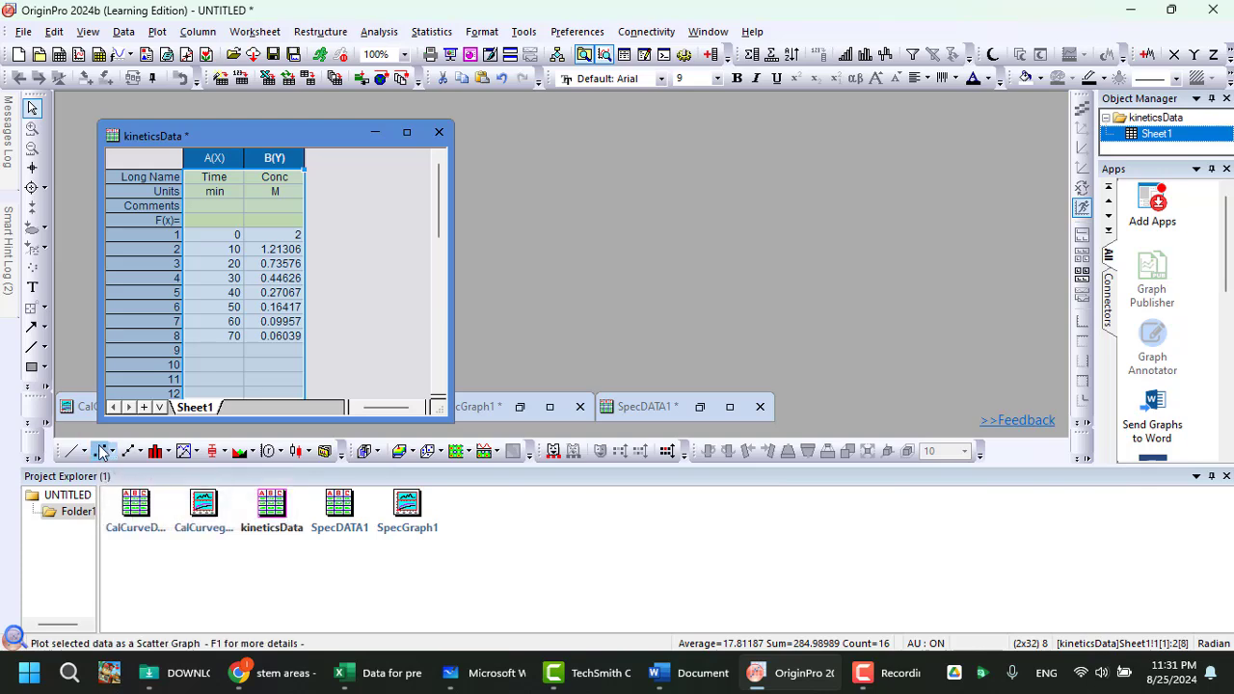
{"action": "left_click", "coordinate": [136, 452]}
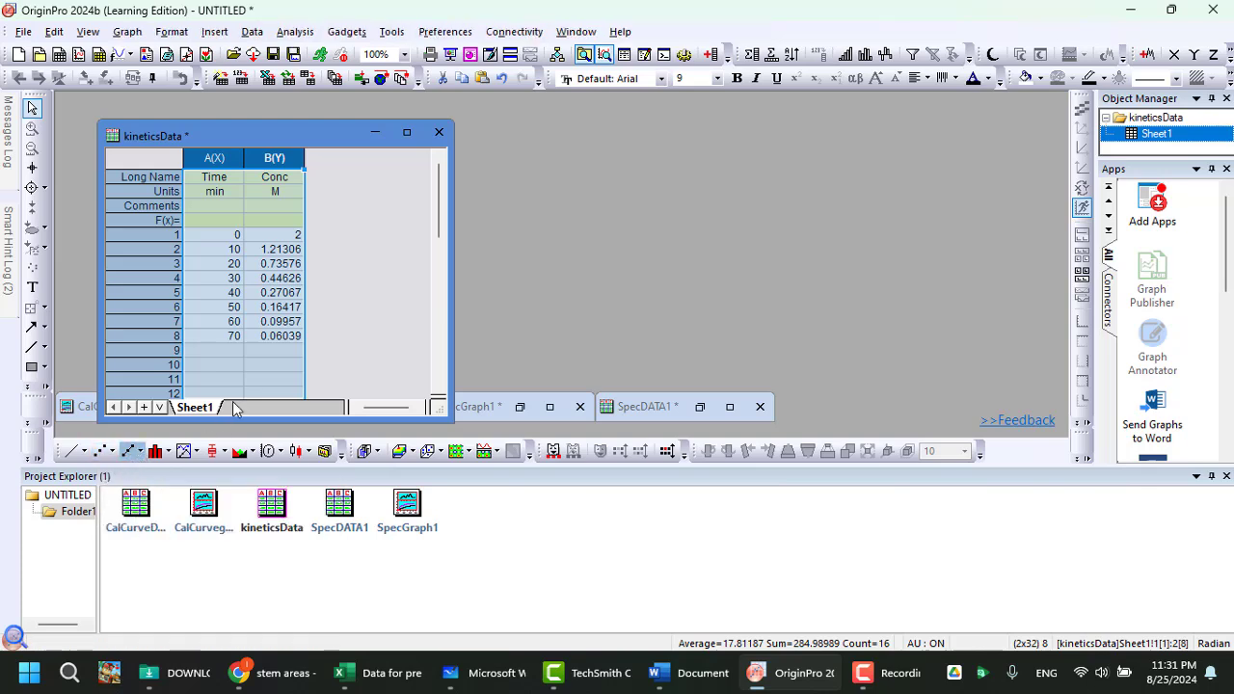
{"action": "left_click_drag", "start_coordinate": [221, 132], "coordinate": [457, 122]}
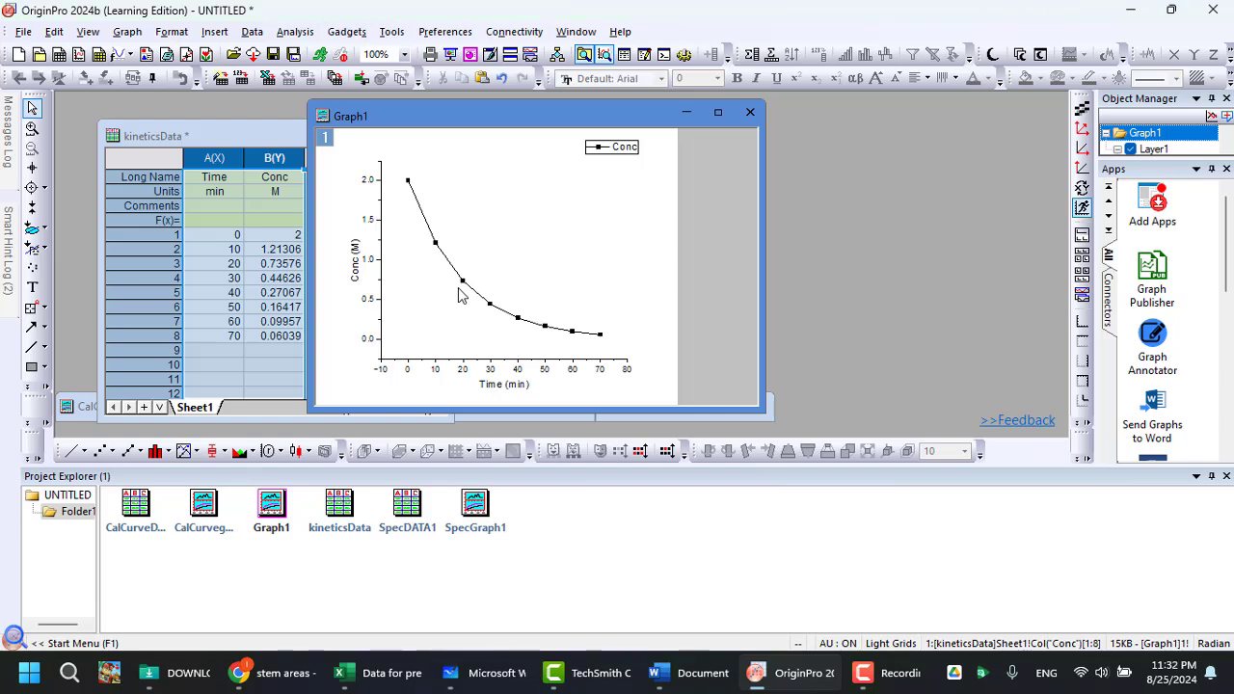
{"action": "left_click", "coordinate": [750, 112]}
{"action": "left_click", "coordinate": [502, 374]}
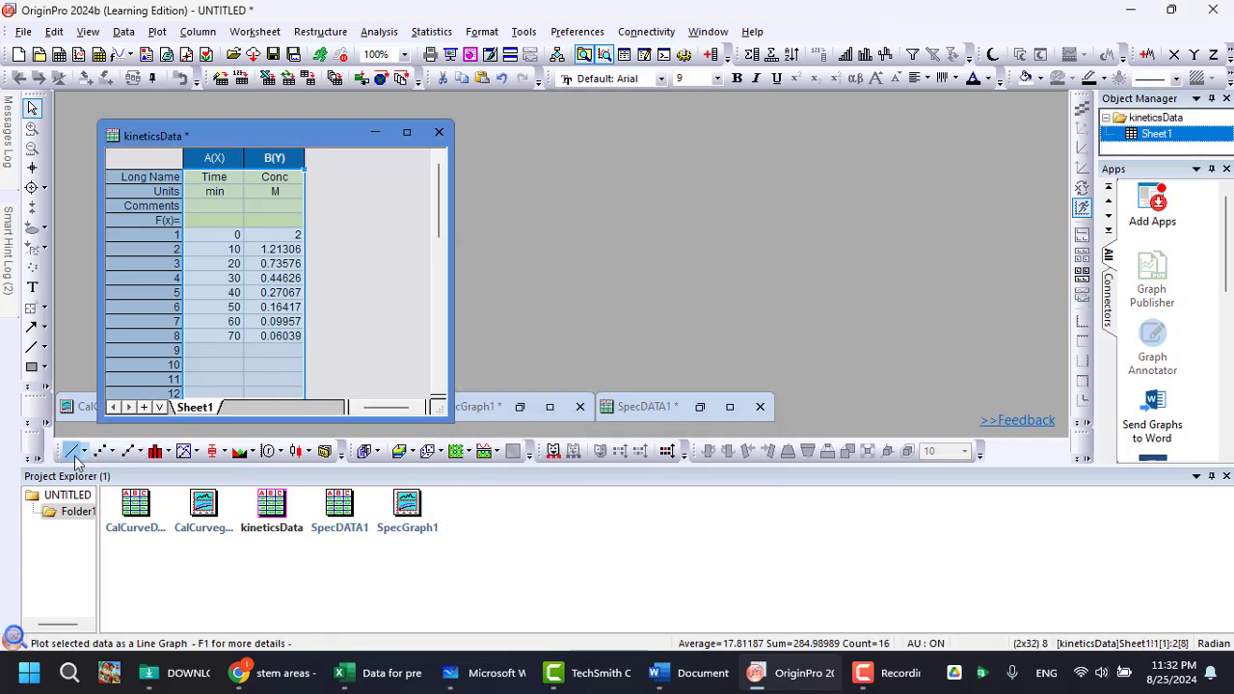
Plot both kineticsData columns as a line graph, and delete the graph.
{"action": "left_click", "coordinate": [71, 450]}
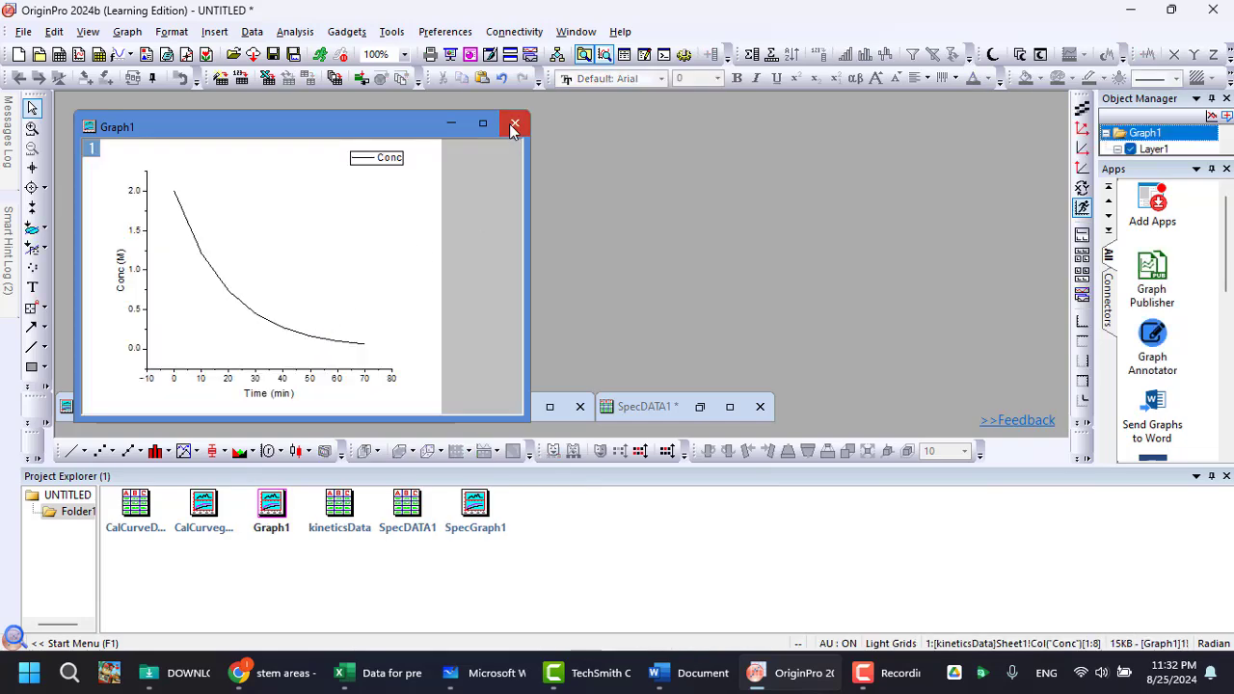
{"action": "left_click", "coordinate": [515, 123]}
{"action": "left_click", "coordinate": [501, 374]}
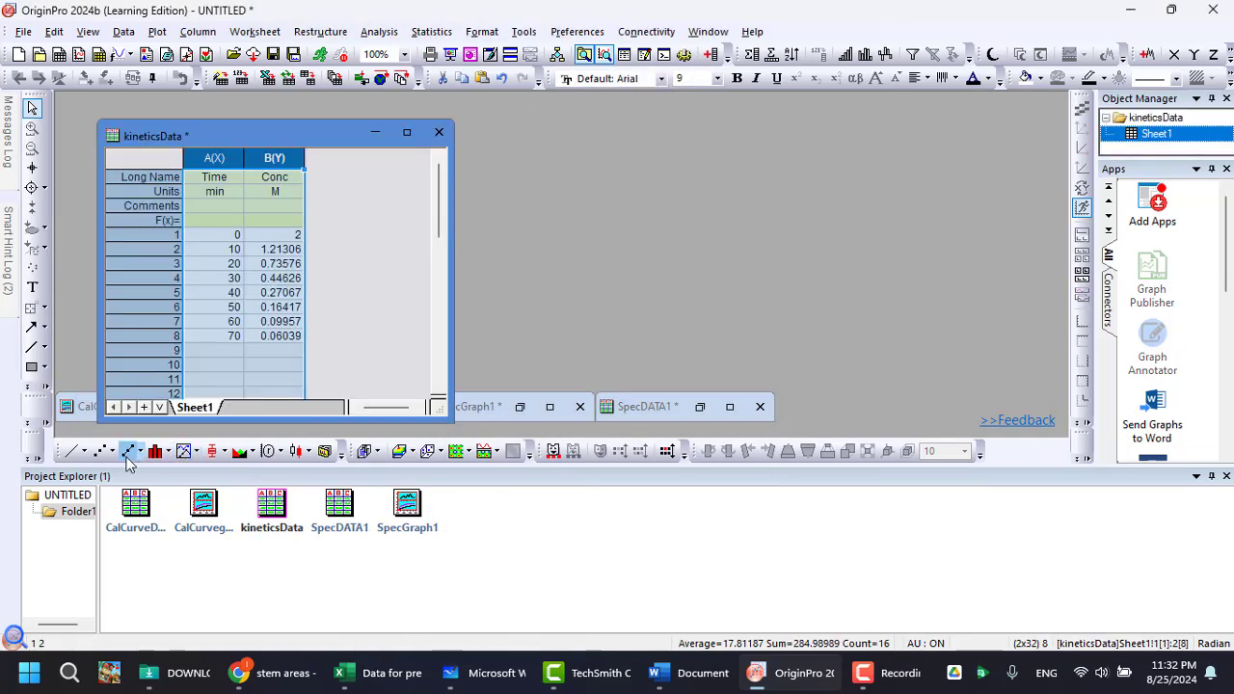
Plot the Time and Conc columns with connected symbols, check the data points, and delete that graph.
{"action": "left_click", "coordinate": [129, 451]}
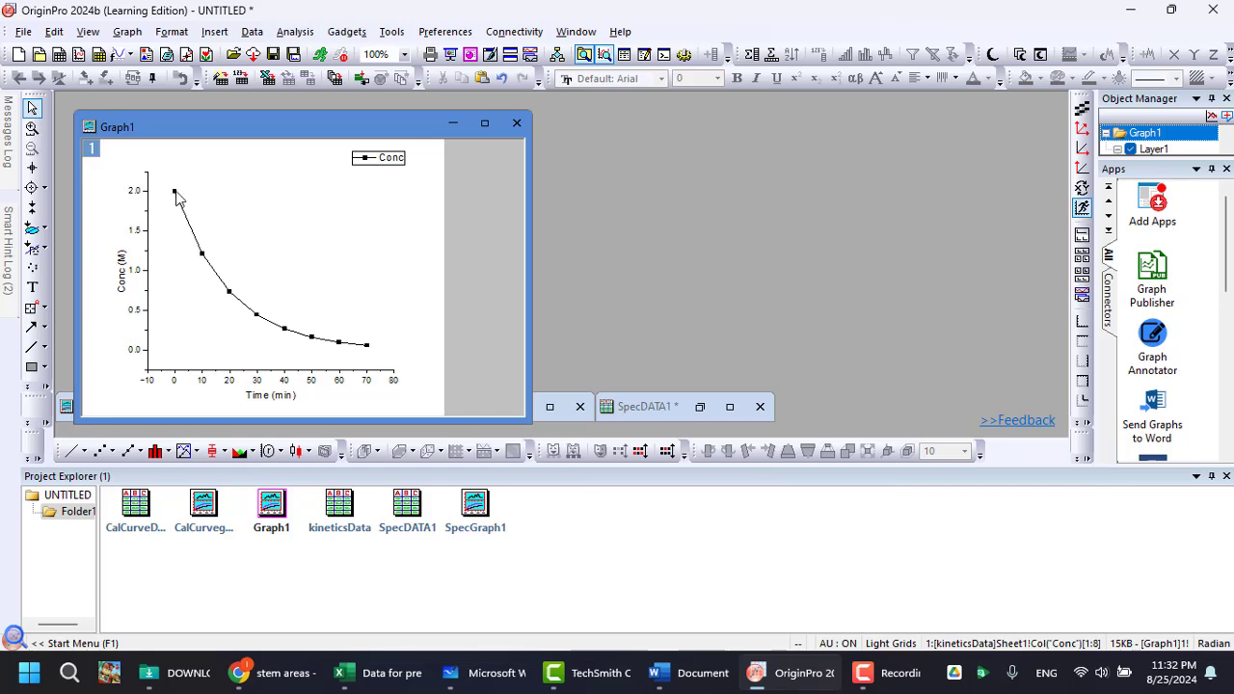
{"action": "mouse_move", "coordinate": [174, 192]}
{"action": "mouse_move", "coordinate": [358, 354]}
{"action": "left_click", "coordinate": [517, 123]}
{"action": "left_click", "coordinate": [503, 377]}
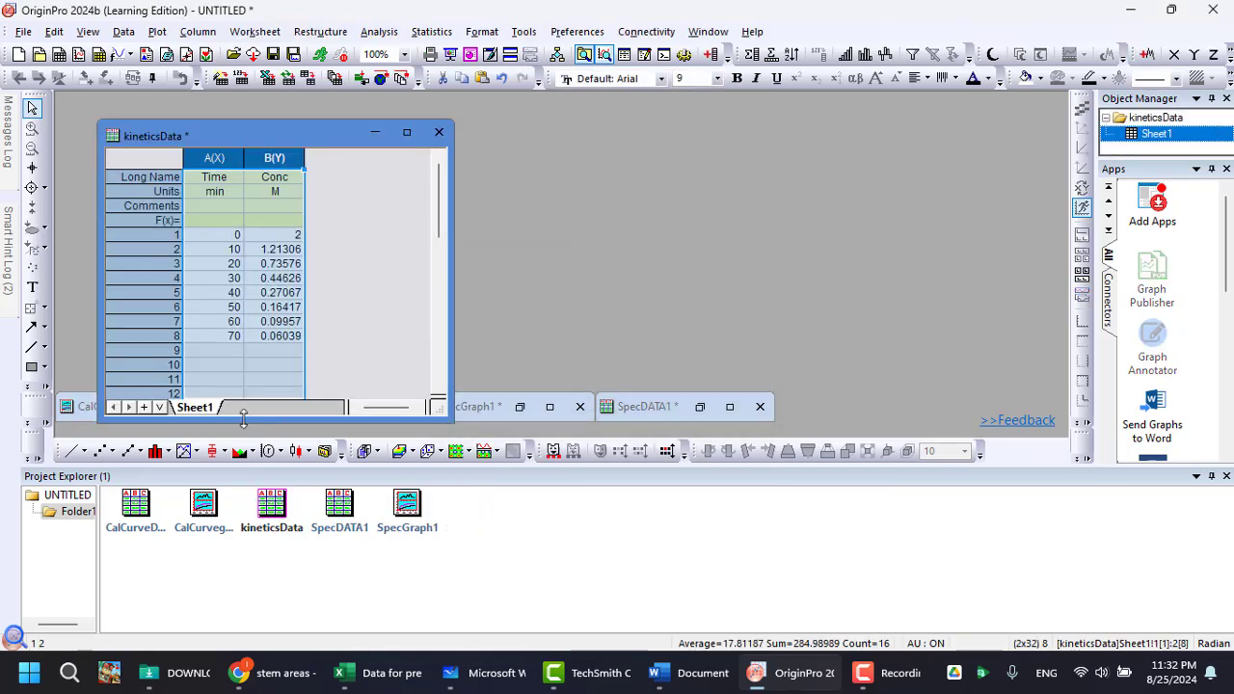
Plot Conc against Time as a scatter graph, and place the slightly widened graph window partly over the kineticsData worksheet.
{"action": "left_click", "coordinate": [100, 451]}
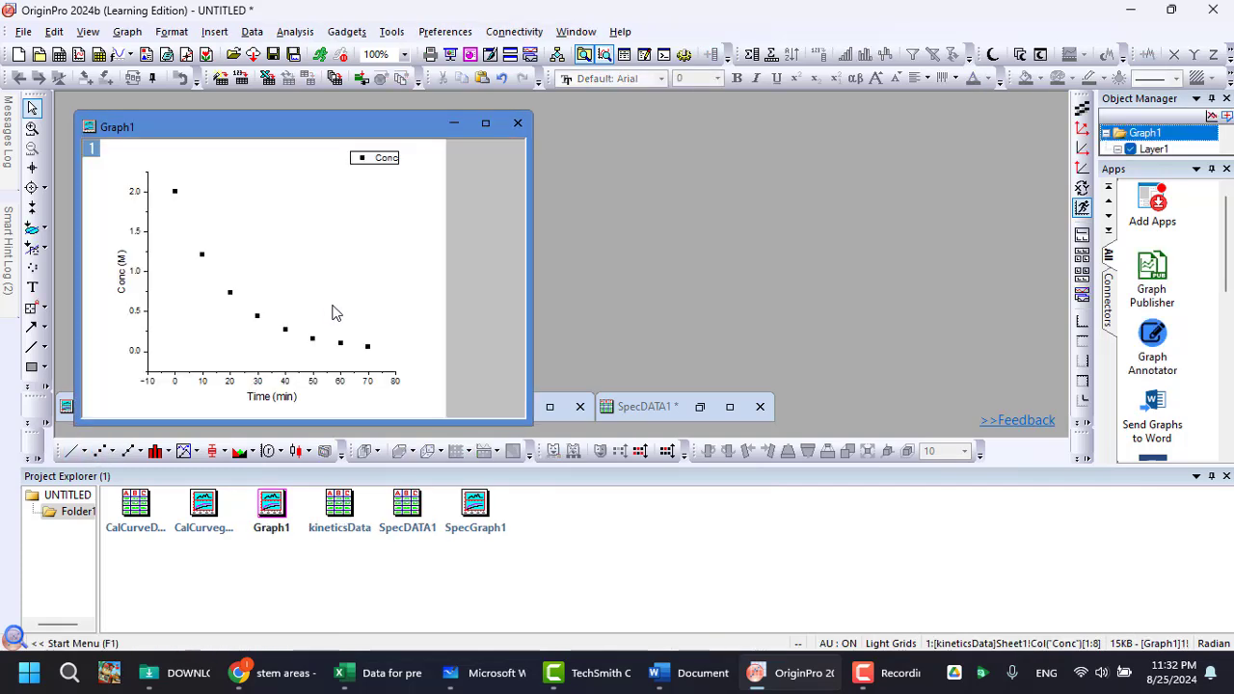
{"action": "left_click_drag", "start_coordinate": [222, 128], "coordinate": [485, 132]}
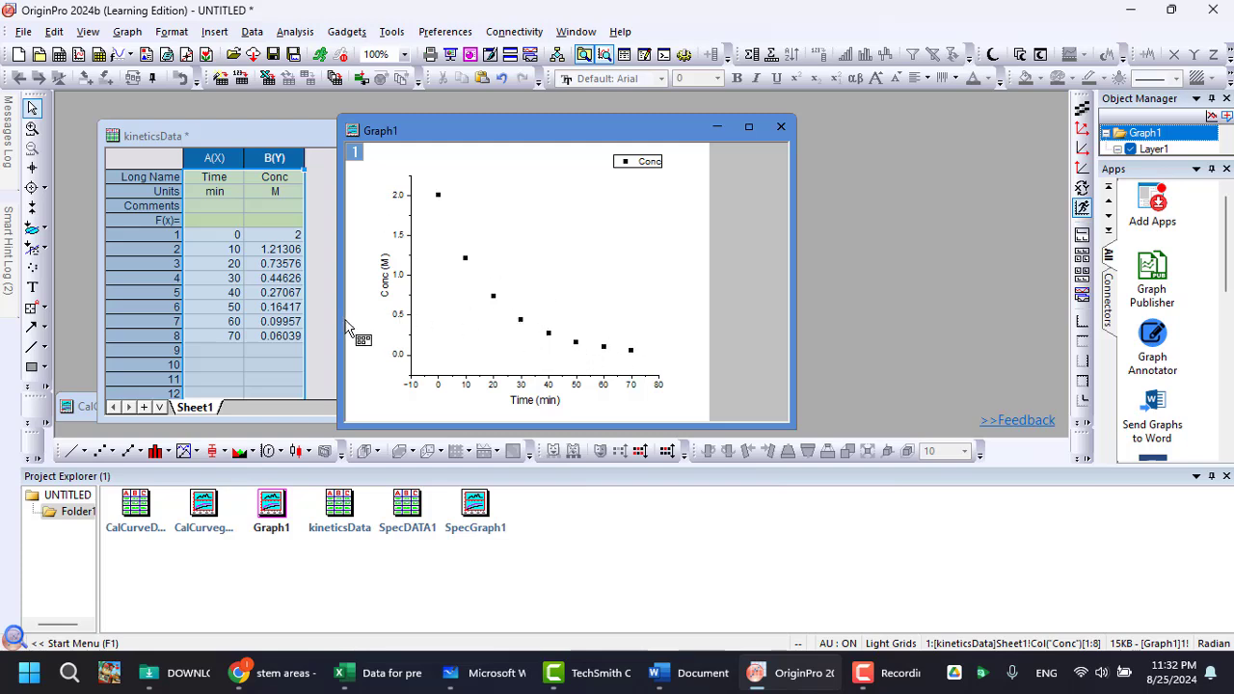
{"action": "mouse_move", "coordinate": [340, 325]}
{"action": "left_mouse_down"}
{"action": "mouse_move", "coordinate": [291, 325]}
{"action": "mouse_move", "coordinate": [331, 325]}
{"action": "left_mouse_up"}
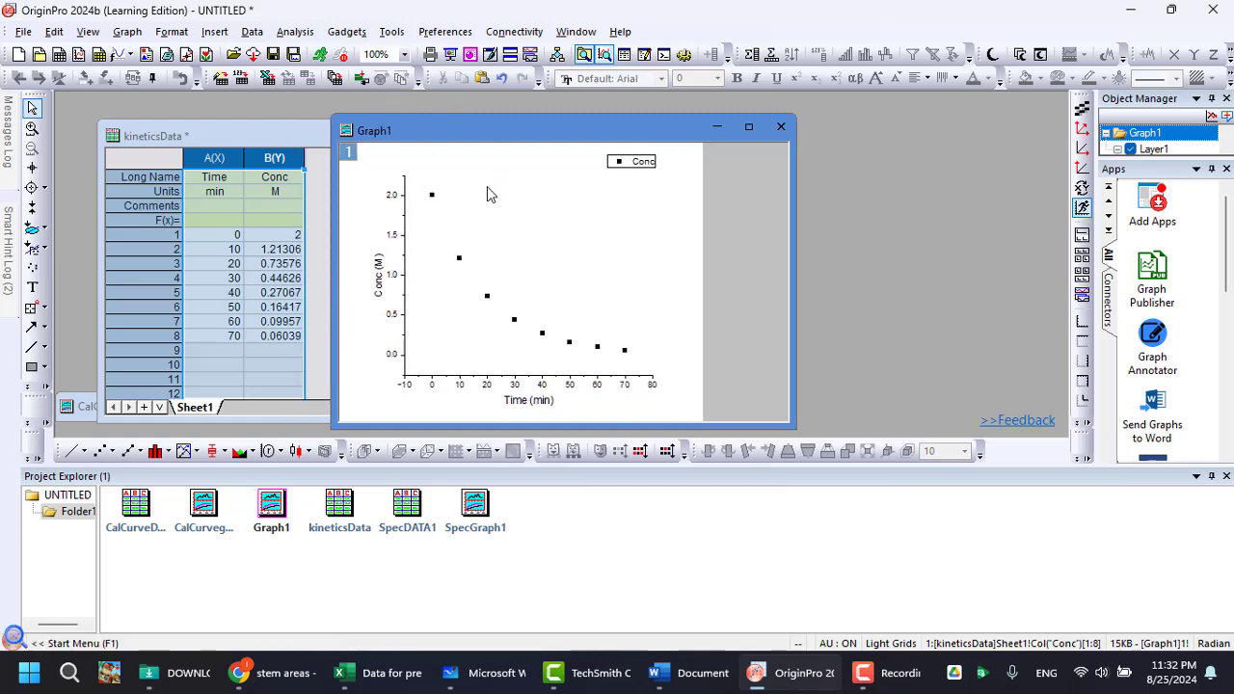
{"action": "left_click_drag", "start_coordinate": [429, 132], "coordinate": [395, 145]}
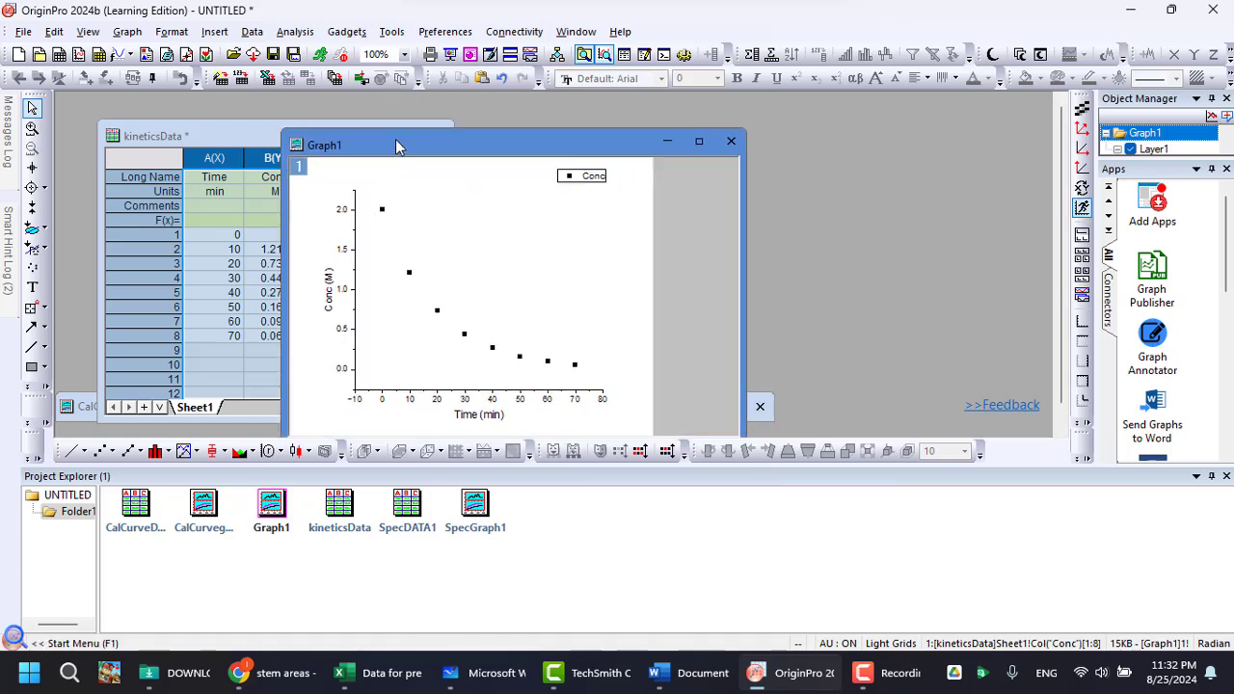
Open the Nonlinear Curve Fit dialog for the scatter graph, set Recalculate to Auto, and view the data selection settings.
{"action": "left_click", "coordinate": [295, 31]}
{"action": "mouse_move", "coordinate": [369, 112]}
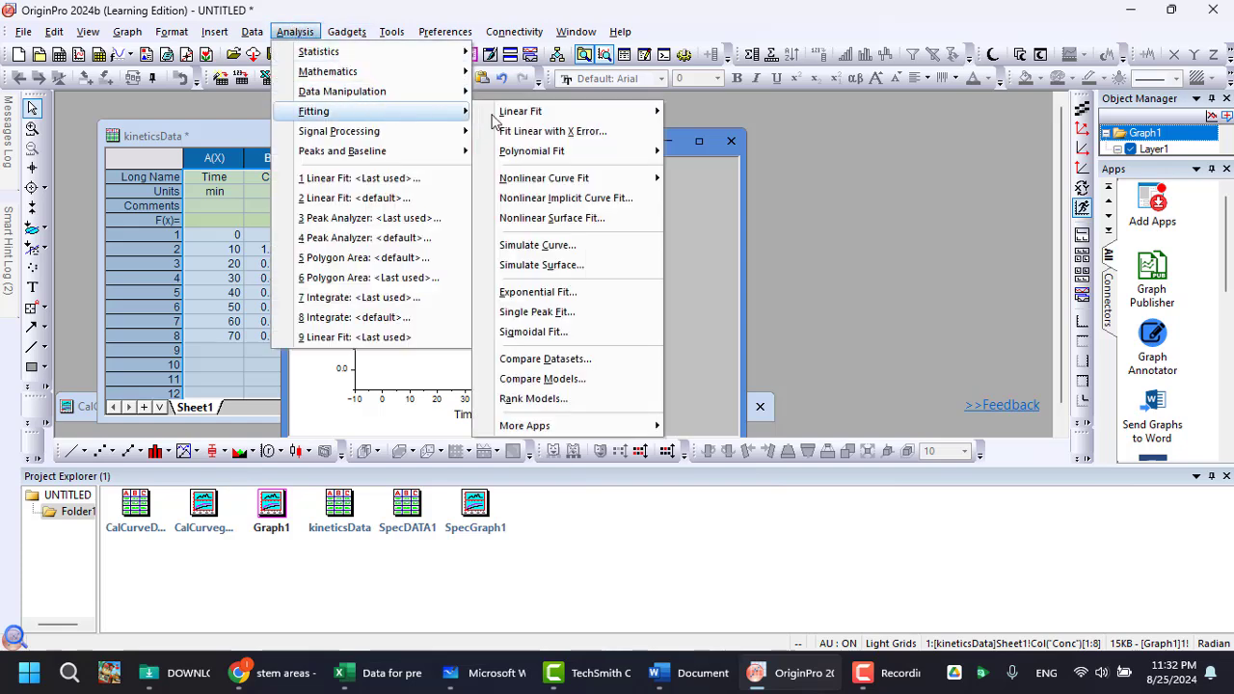
{"action": "mouse_move", "coordinate": [555, 153]}
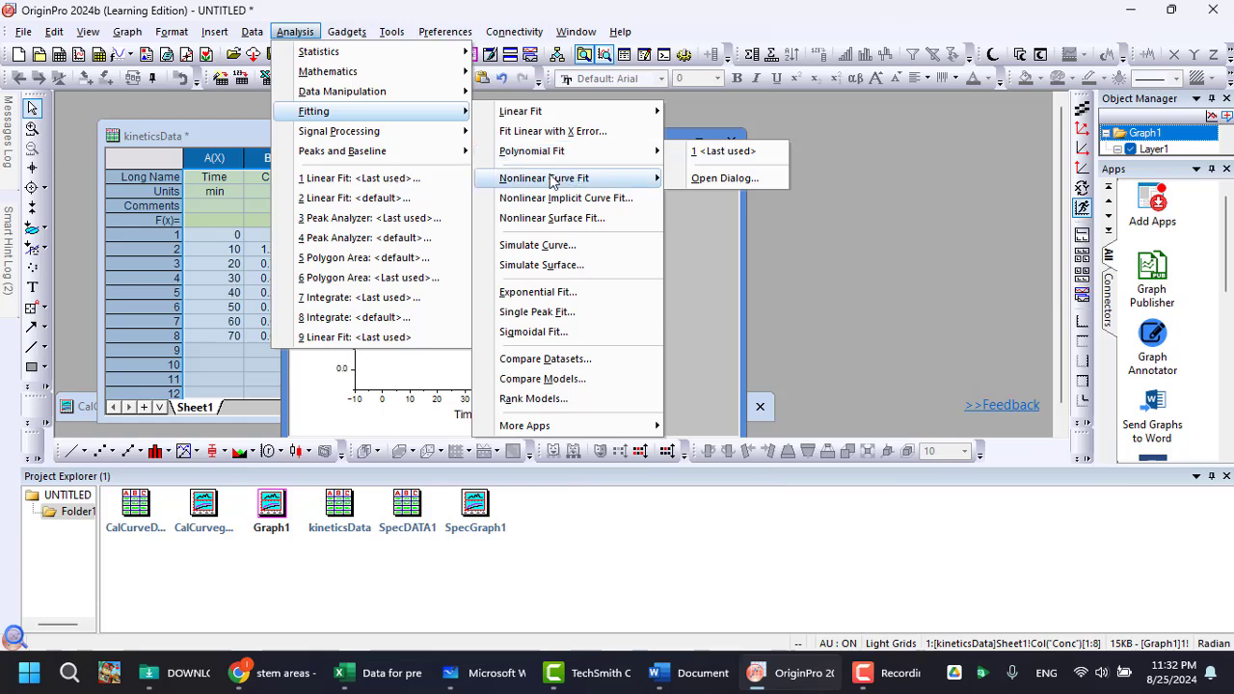
{"action": "mouse_move", "coordinate": [555, 181]}
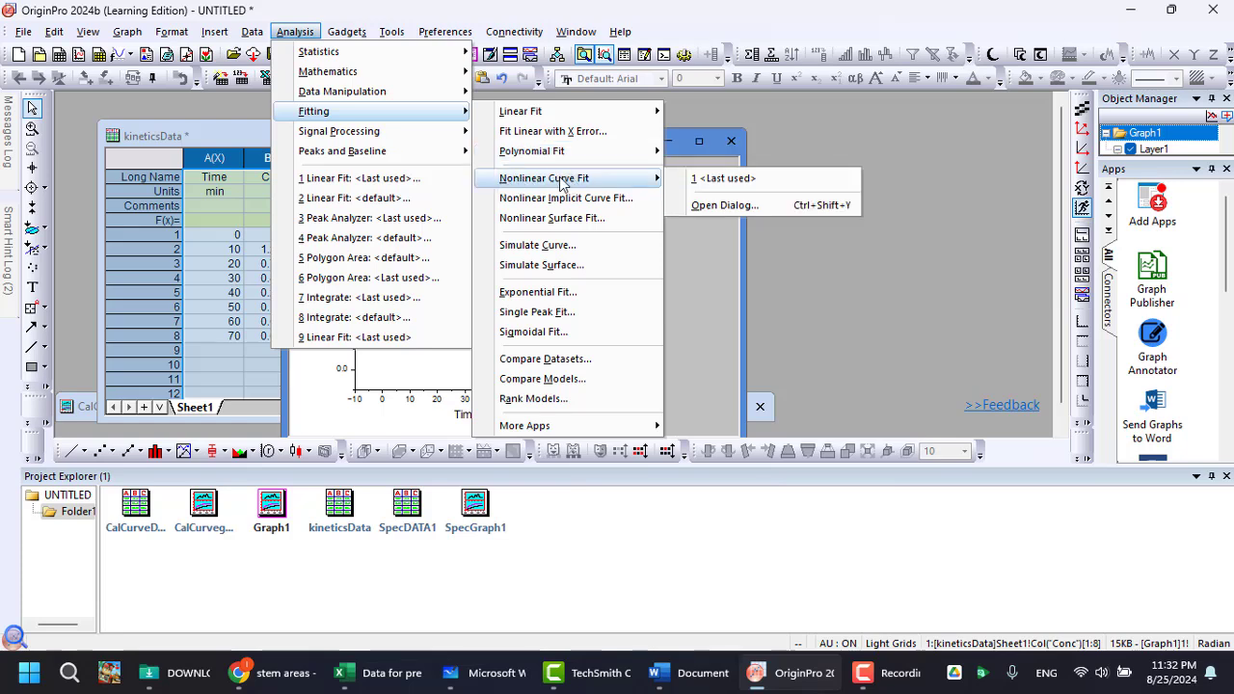
{"action": "left_click", "coordinate": [729, 207]}
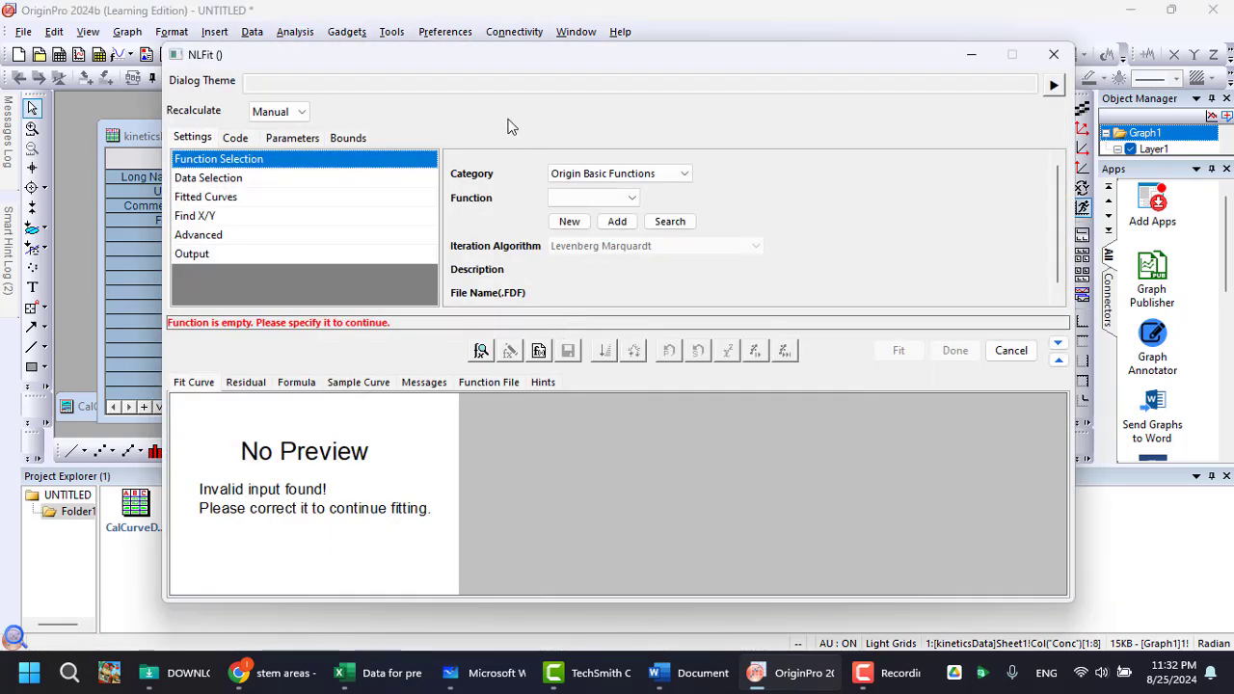
{"action": "left_click_drag", "start_coordinate": [408, 65], "coordinate": [507, 62]}
{"action": "left_click", "coordinate": [378, 109]}
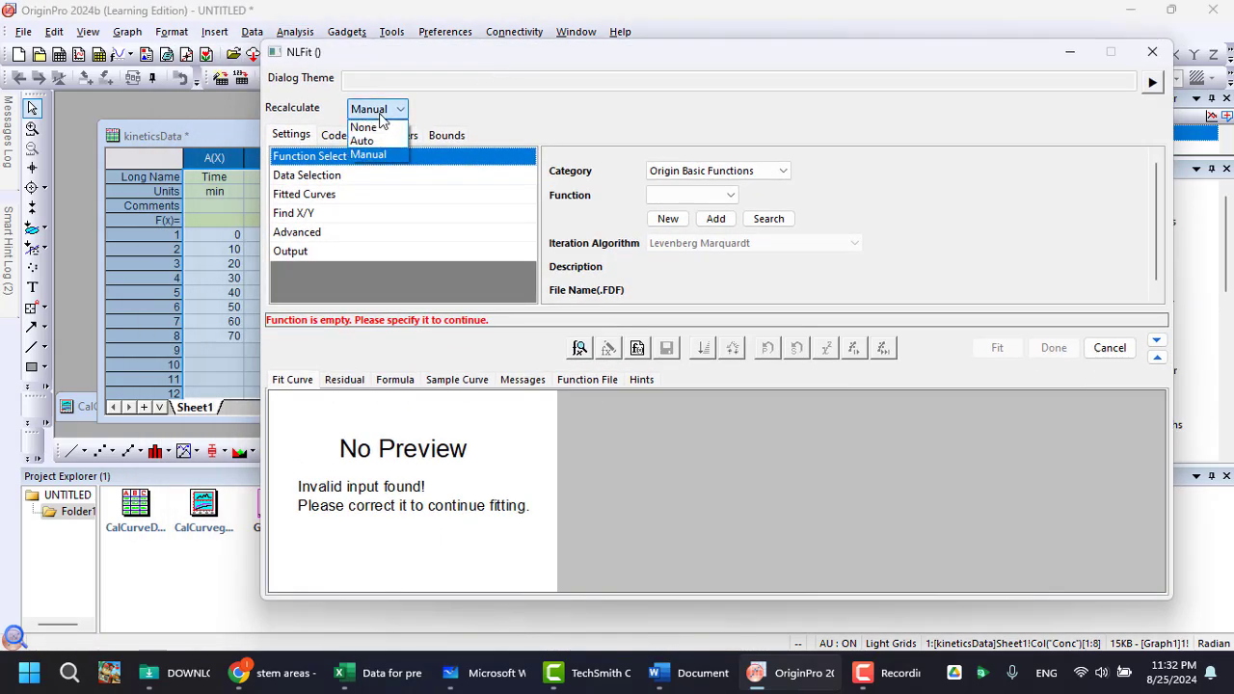
{"action": "left_click", "coordinate": [364, 141]}
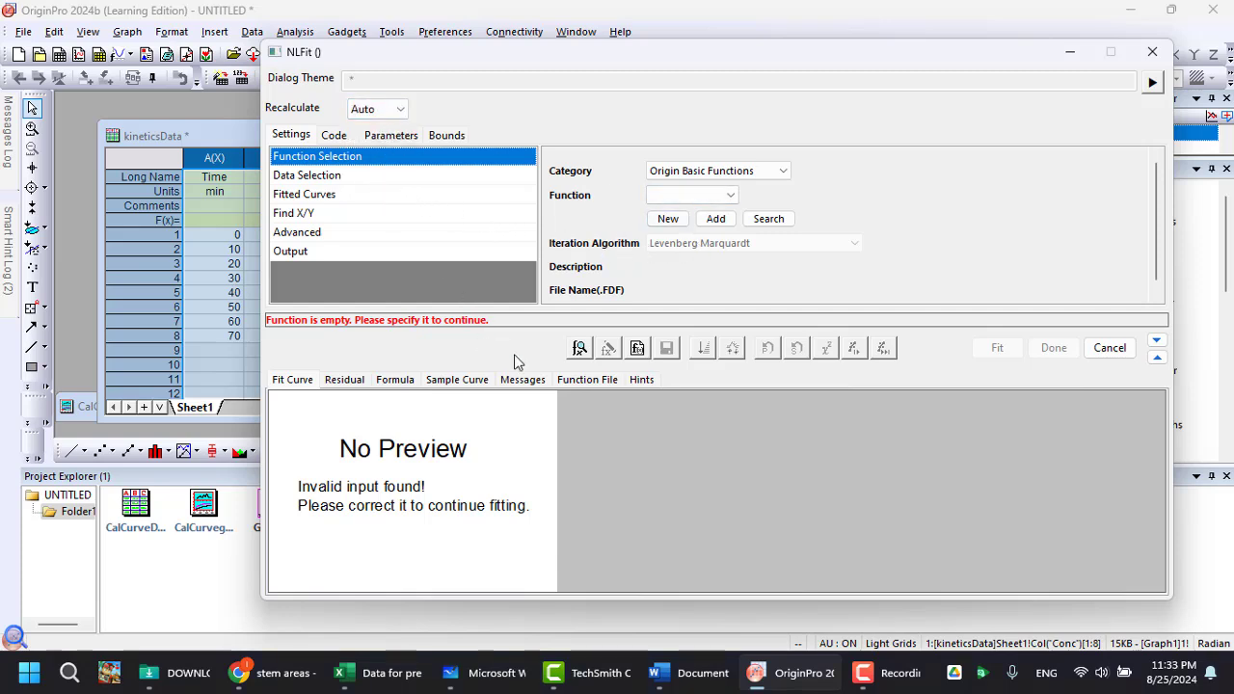
{"action": "left_click", "coordinate": [398, 180]}
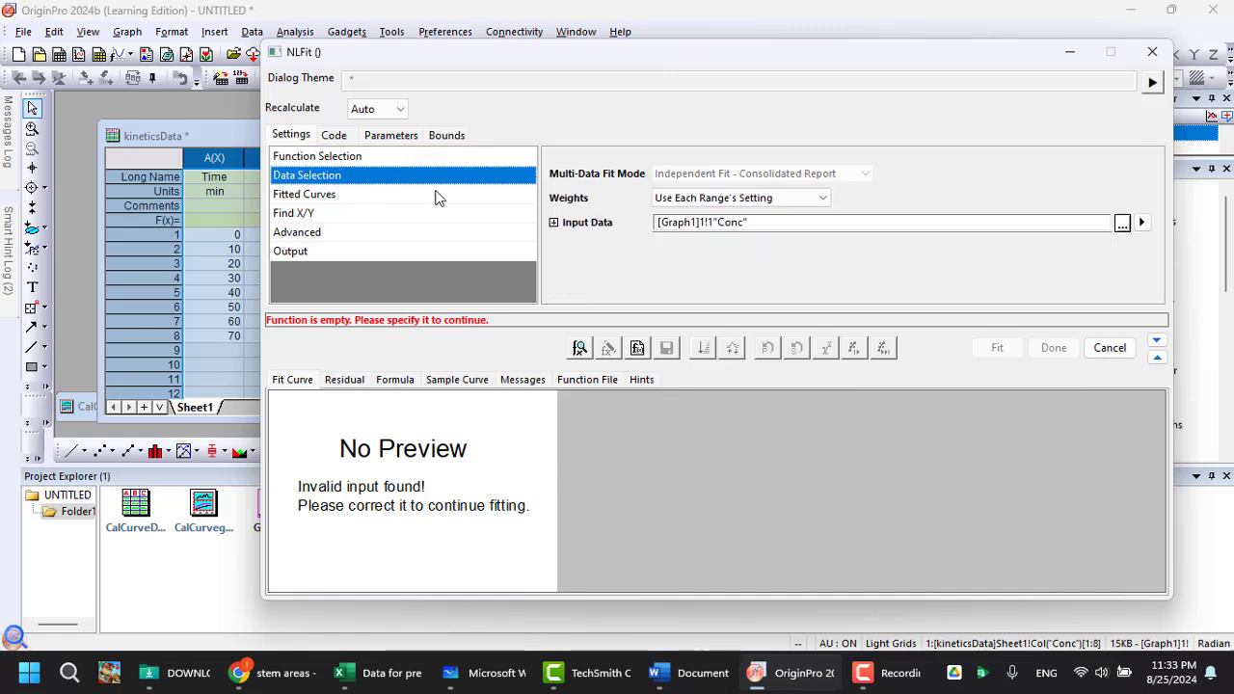
{"action": "left_click_drag", "start_coordinate": [533, 56], "coordinate": [434, 104]}
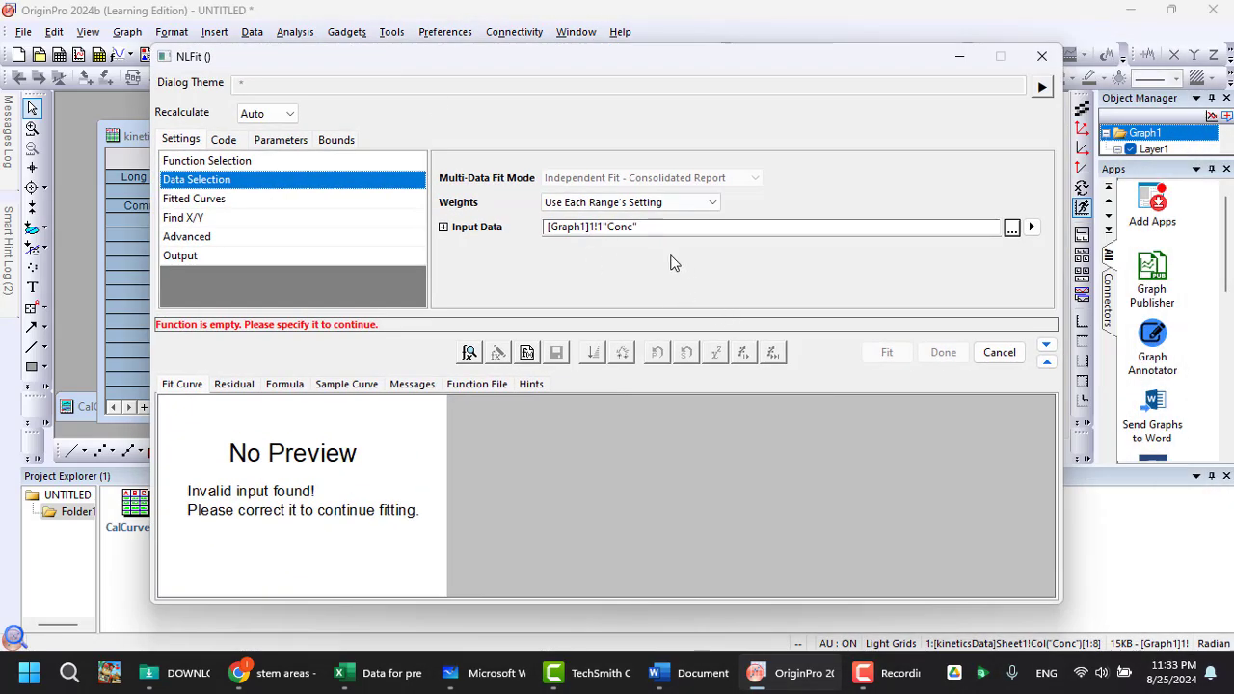
In the function selection settings, choose the Exponential category and the BoxLucas1 function.
{"action": "left_click", "coordinate": [259, 164]}
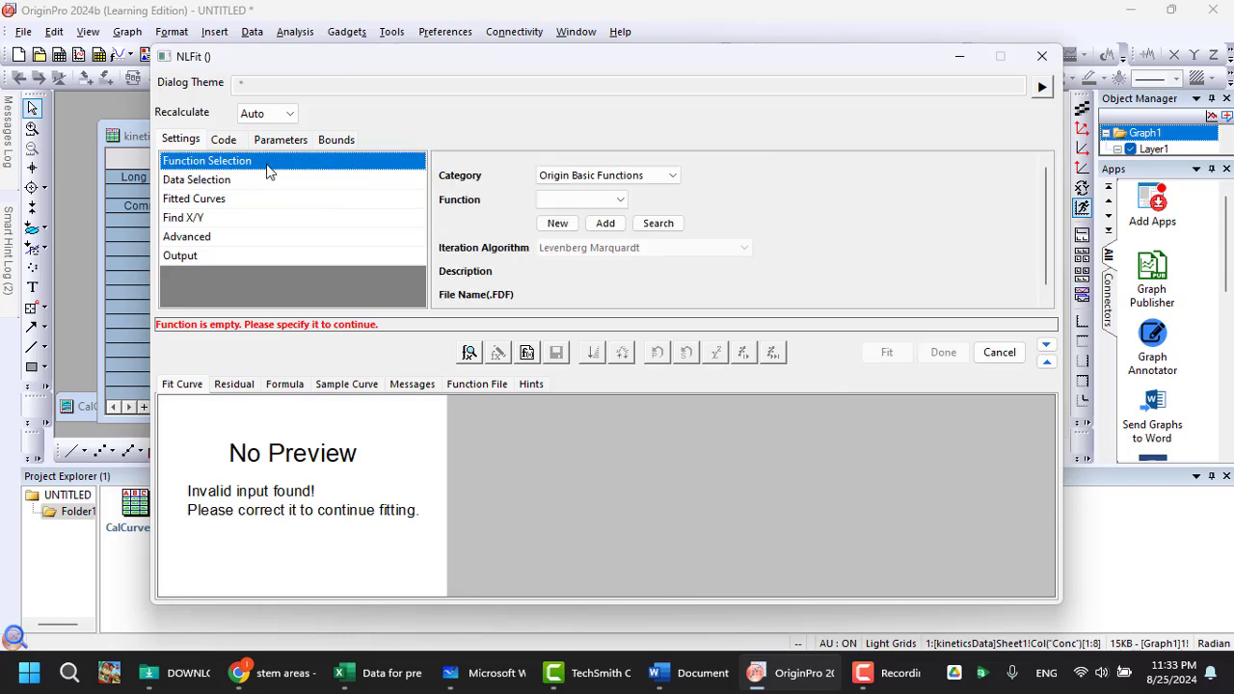
{"action": "left_click", "coordinate": [615, 183]}
{"action": "left_click", "coordinate": [598, 200]}
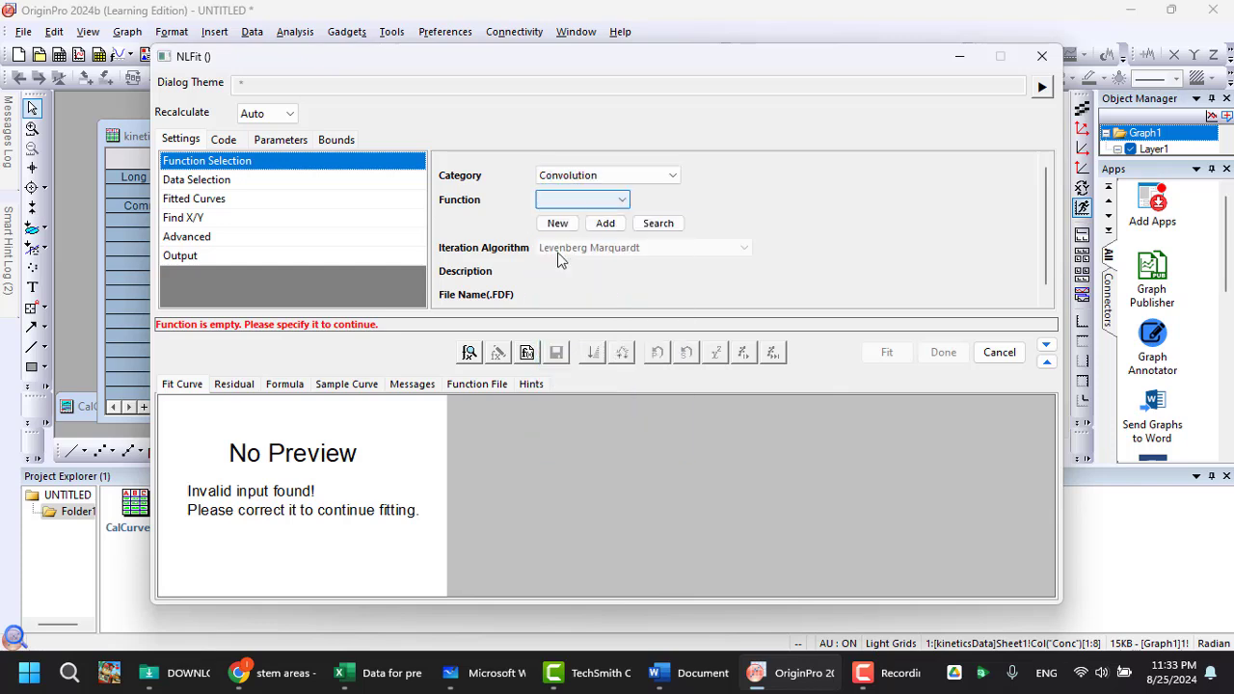
{"action": "left_click", "coordinate": [590, 196]}
{"action": "left_click", "coordinate": [598, 200]}
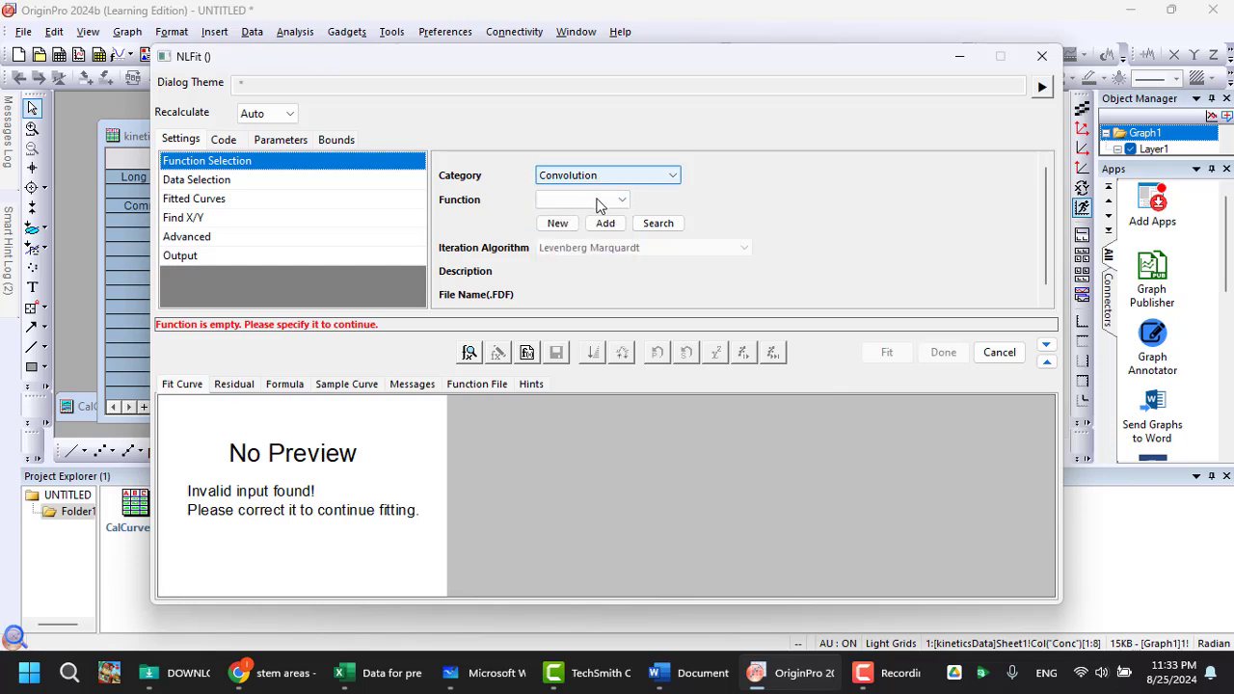
{"action": "left_click", "coordinate": [598, 176]}
{"action": "left_click", "coordinate": [595, 211]}
{"action": "left_click", "coordinate": [590, 200]}
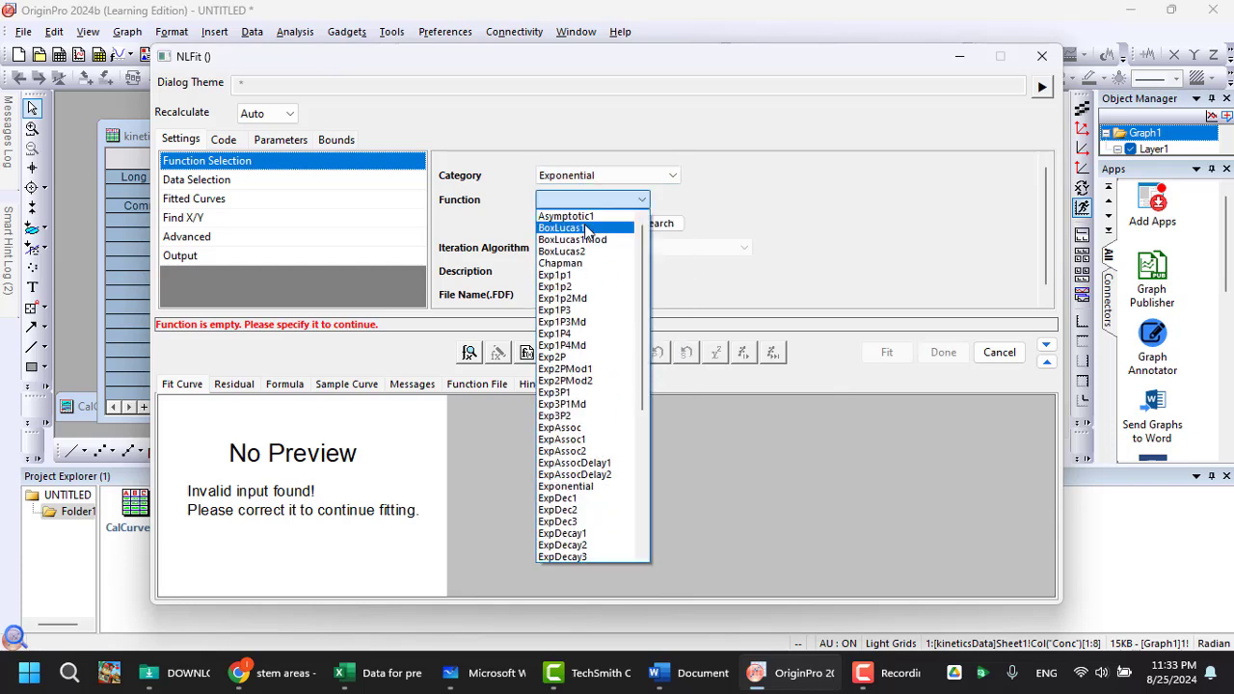
{"action": "left_click", "coordinate": [583, 227]}
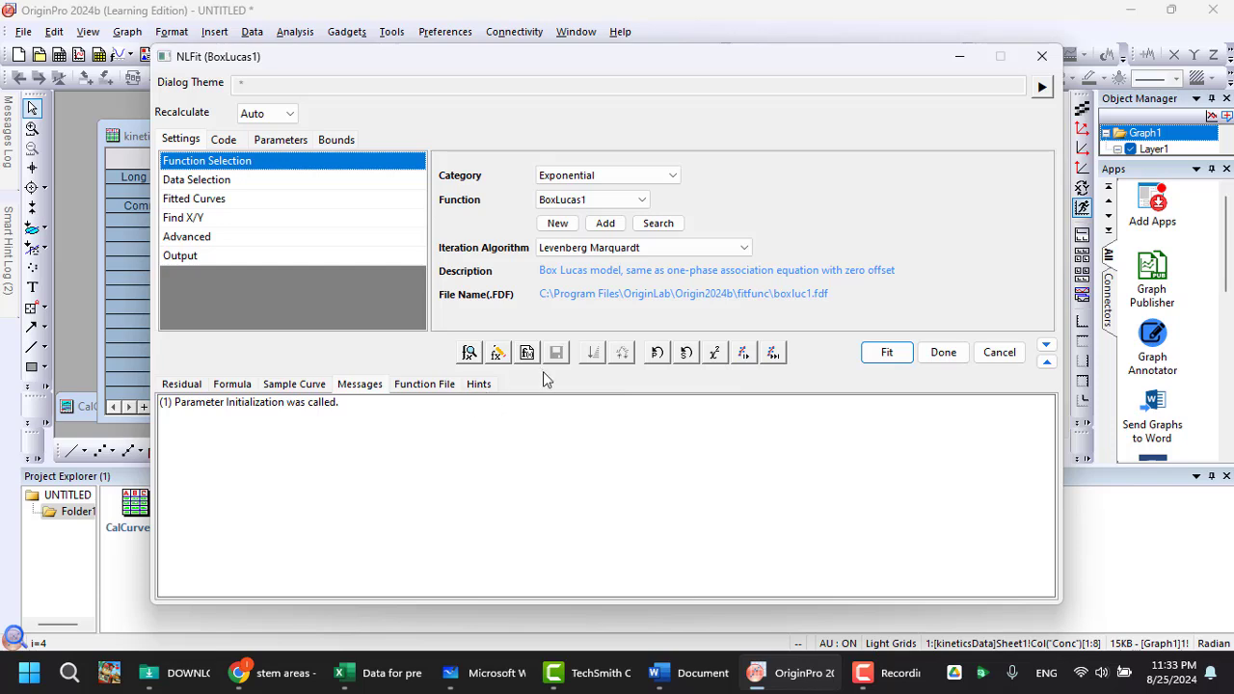
Change the fitting function to Chapman and display its formula.
{"action": "left_click", "coordinate": [590, 199]}
{"action": "left_click", "coordinate": [586, 245]}
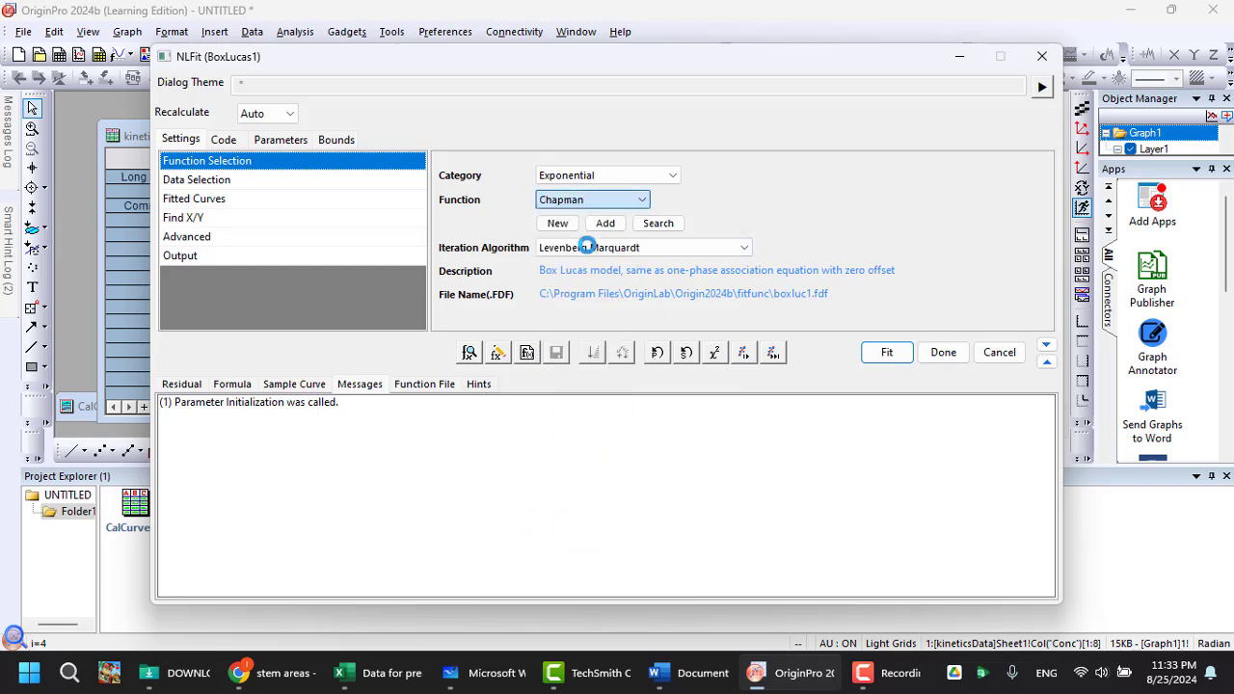
{"action": "left_click", "coordinate": [251, 384]}
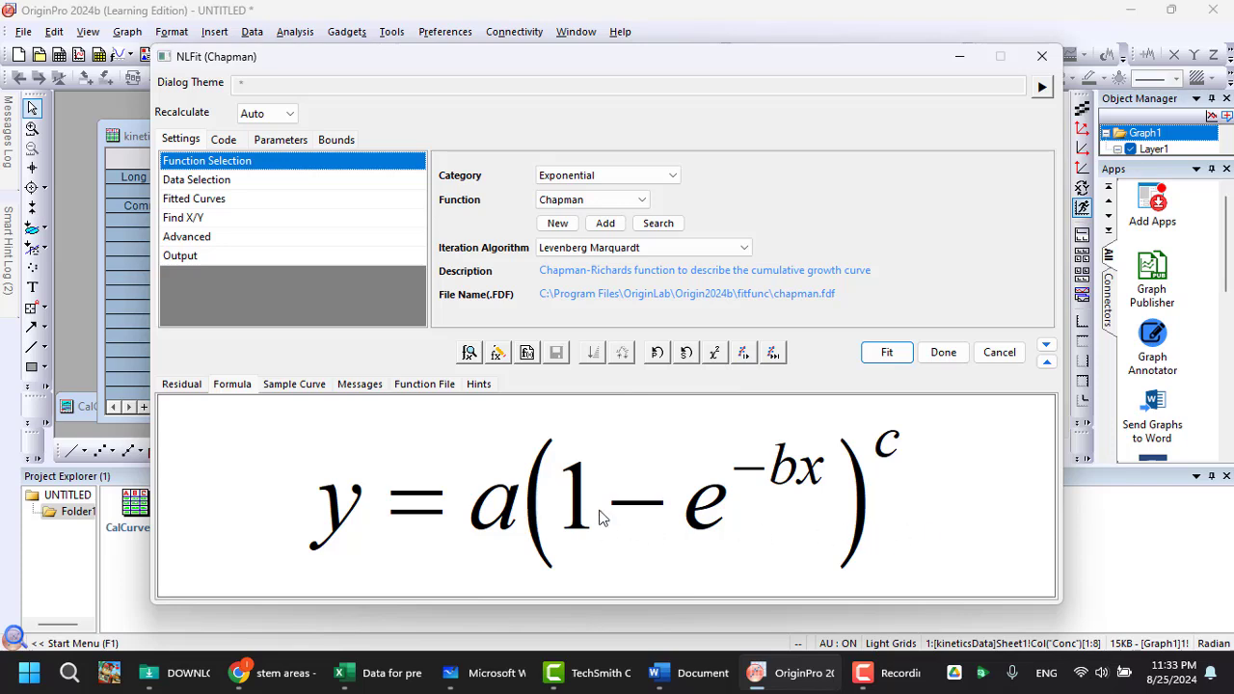
Set the function category to Polynomial, and preview the formulas of the Cubic, Line and LineMod functions in turn.
{"action": "left_click", "coordinate": [598, 179]}
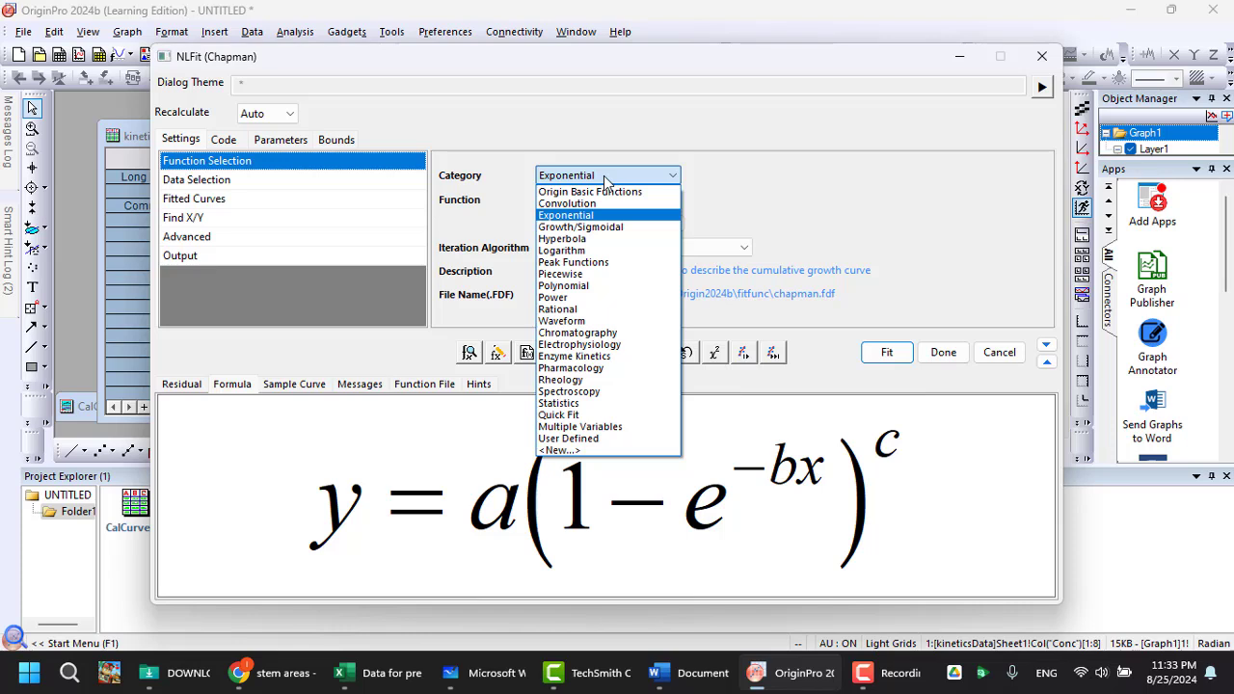
{"action": "left_click", "coordinate": [583, 287]}
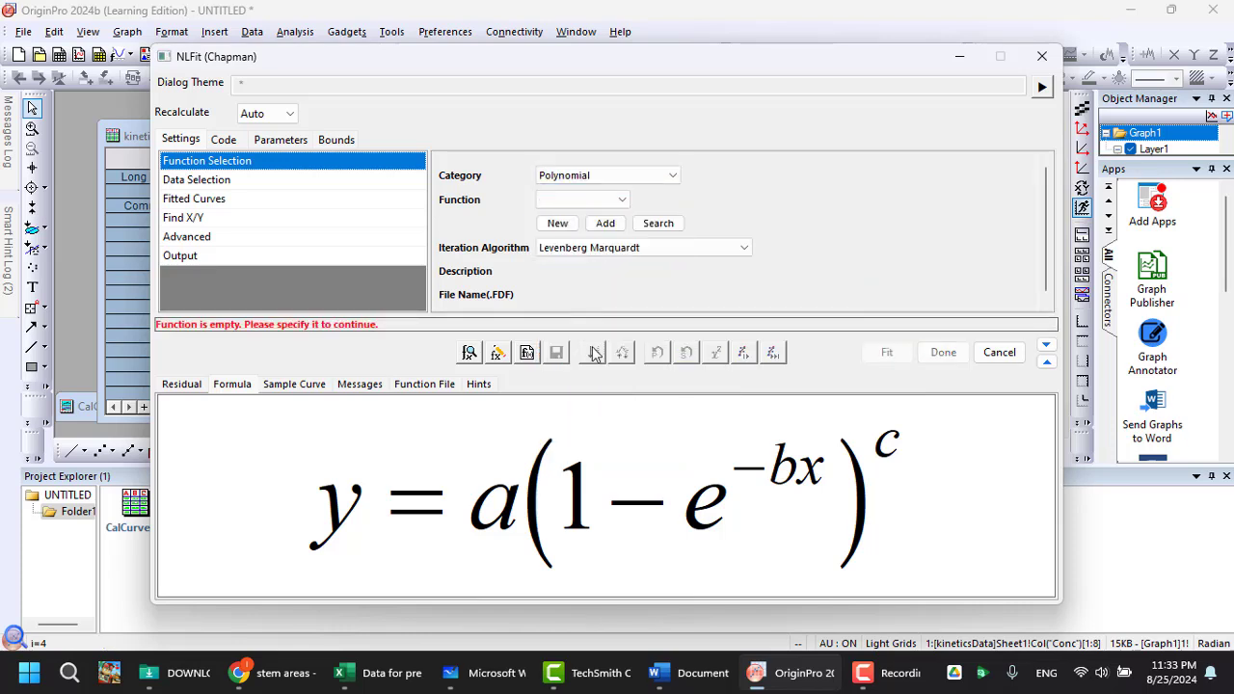
{"action": "left_click", "coordinate": [569, 203]}
{"action": "left_click", "coordinate": [572, 229]}
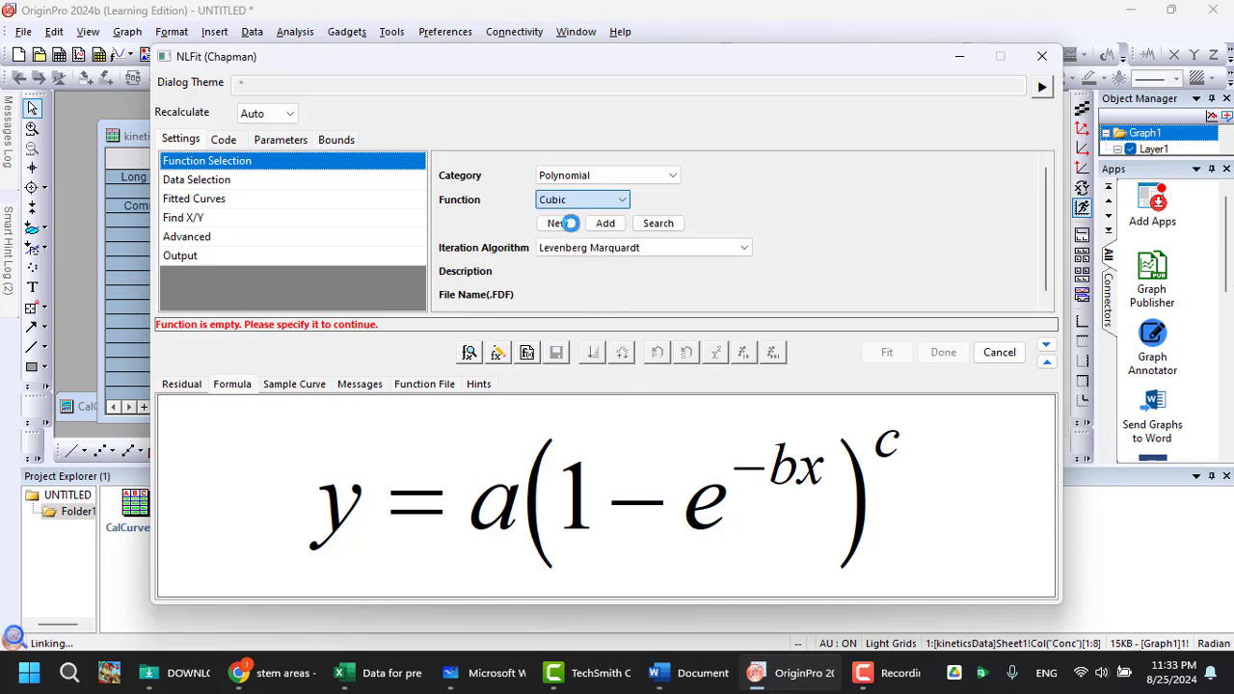
{"action": "left_click", "coordinate": [585, 203]}
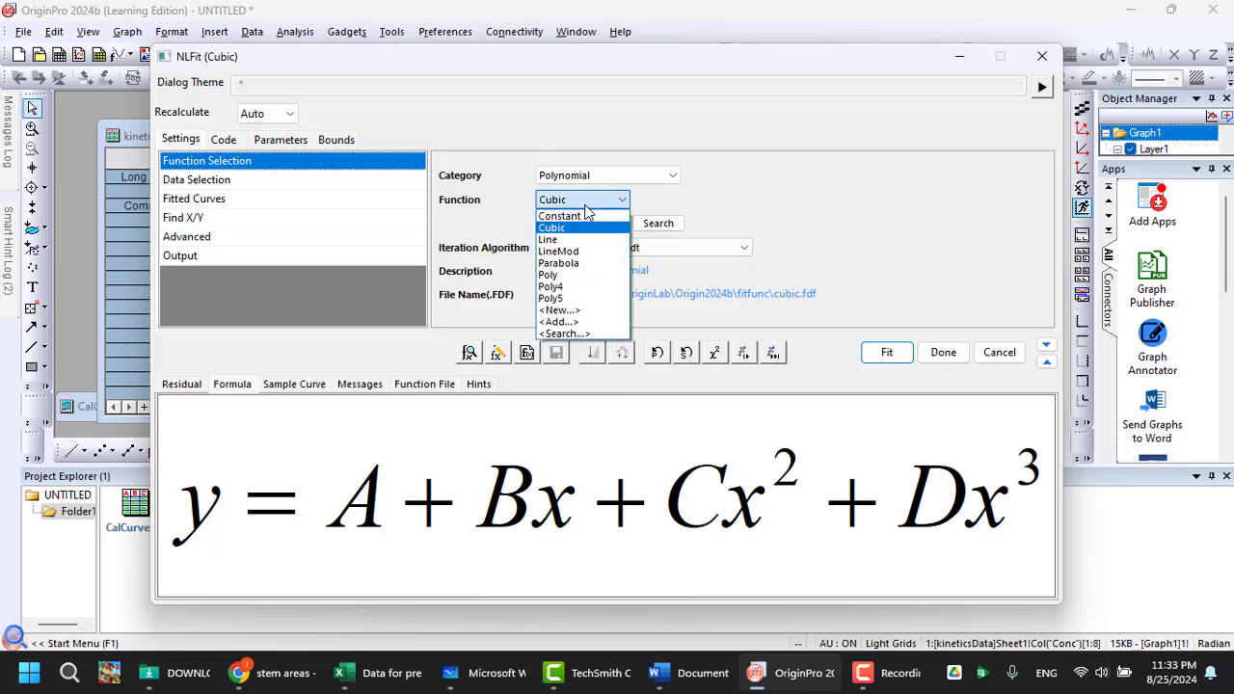
{"action": "left_click", "coordinate": [582, 239]}
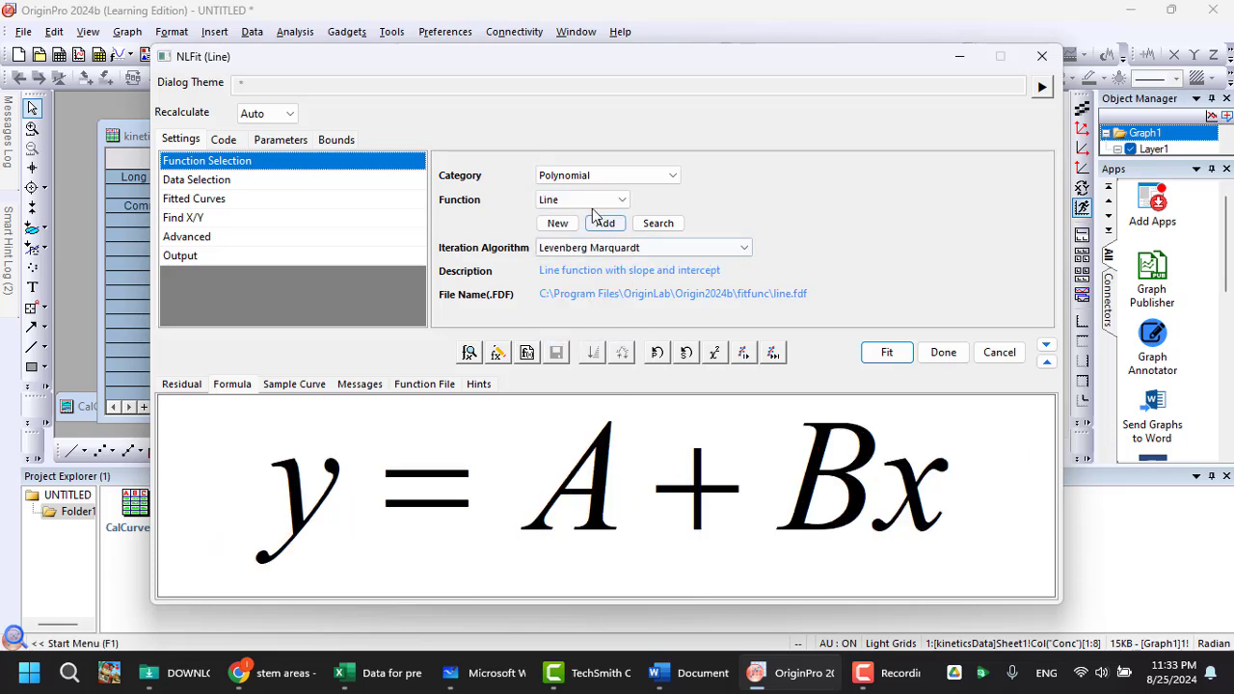
{"action": "left_click", "coordinate": [583, 206]}
{"action": "left_click", "coordinate": [581, 252]}
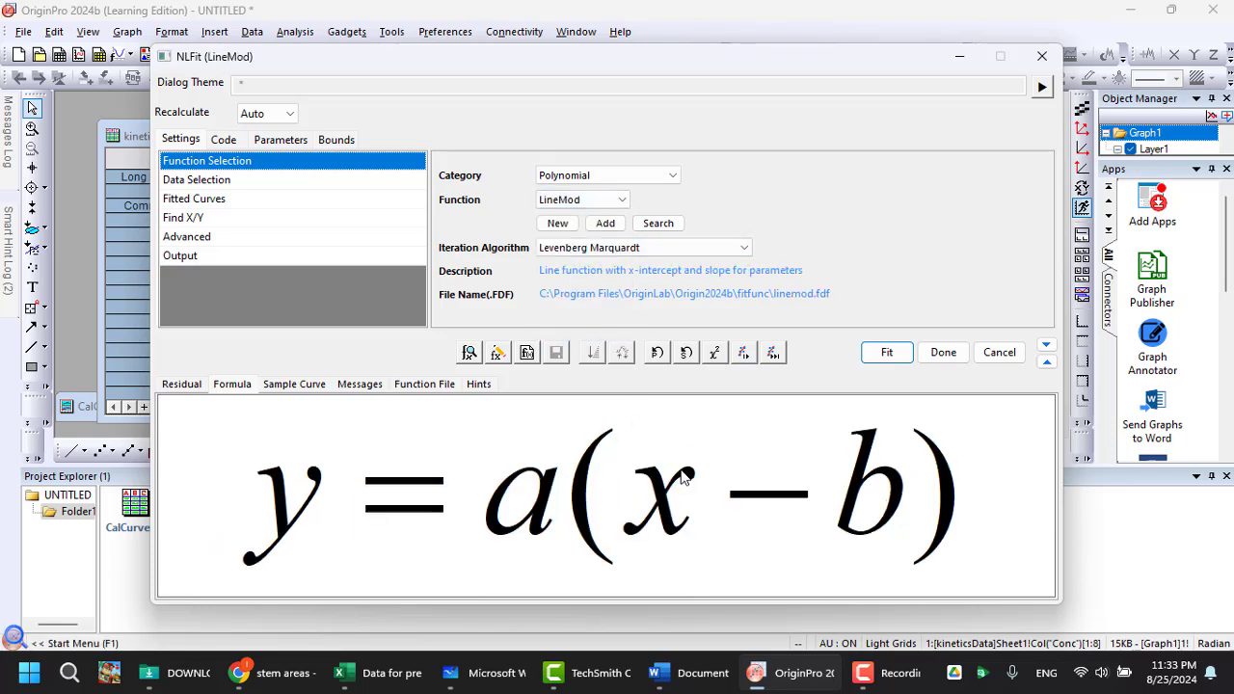
{"action": "left_click", "coordinate": [609, 177]}
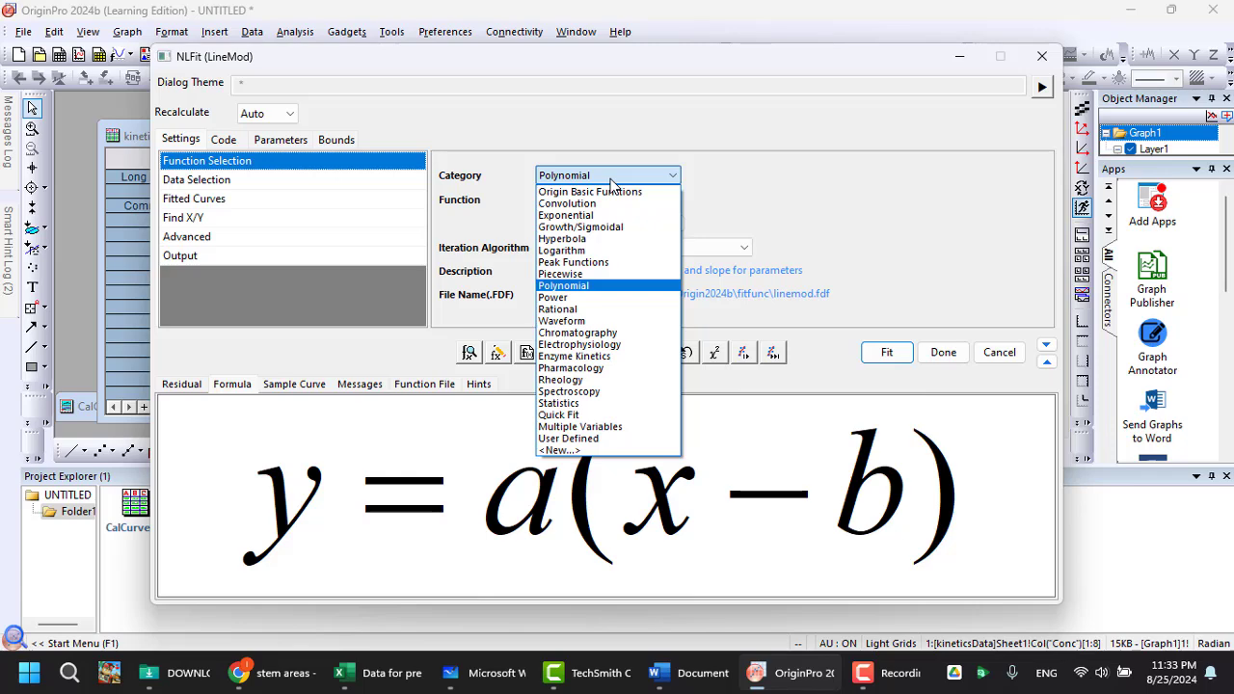
Switch to the Microsoft Whiteboard and circle the decay equation A=A0e^-λt in black ink.
{"action": "left_click", "coordinate": [491, 672]}
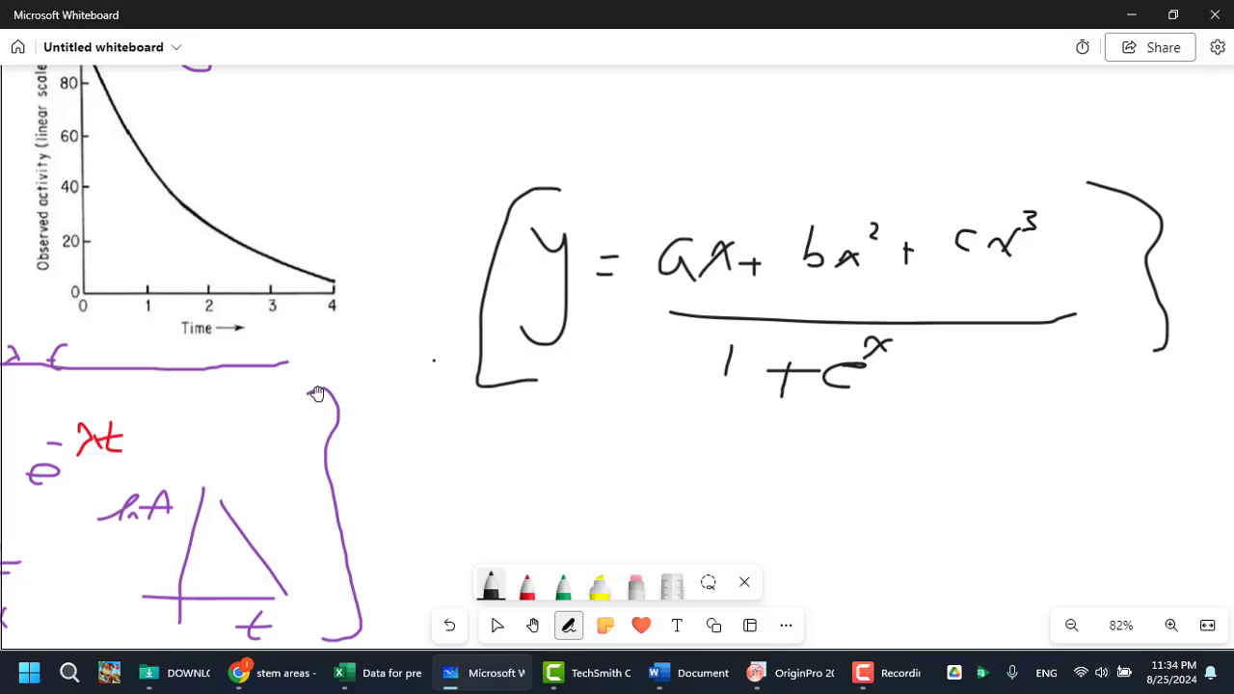
{"action": "left_click_drag", "start_coordinate": [316, 395], "coordinate": [873, 424]}
{"action": "left_click_drag", "start_coordinate": [689, 425], "coordinate": [697, 337]}
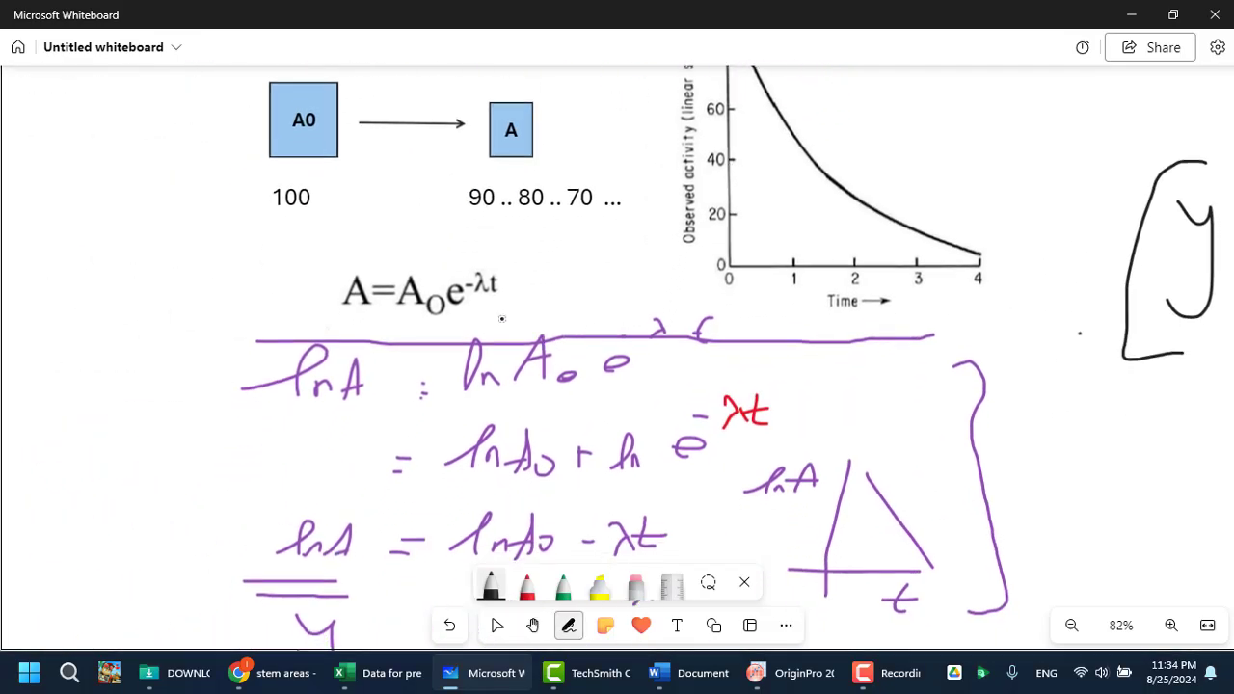
{"action": "mouse_move", "coordinate": [487, 255]}
{"action": "left_mouse_down"}
{"action": "mouse_move", "coordinate": [506, 349]}
{"action": "mouse_move", "coordinate": [535, 299]}
{"action": "left_mouse_up"}
Handwrite y = ae^(-bx) in the empty area beside the circled decay equation, draw an outline around it, and return to OriginPro.
{"action": "scroll", "coordinate": [242, 306], "scroll_direction": "left", "scroll_amount": 5}
{"action": "left_click_drag", "start_coordinate": [200, 333], "coordinate": [195, 364]}
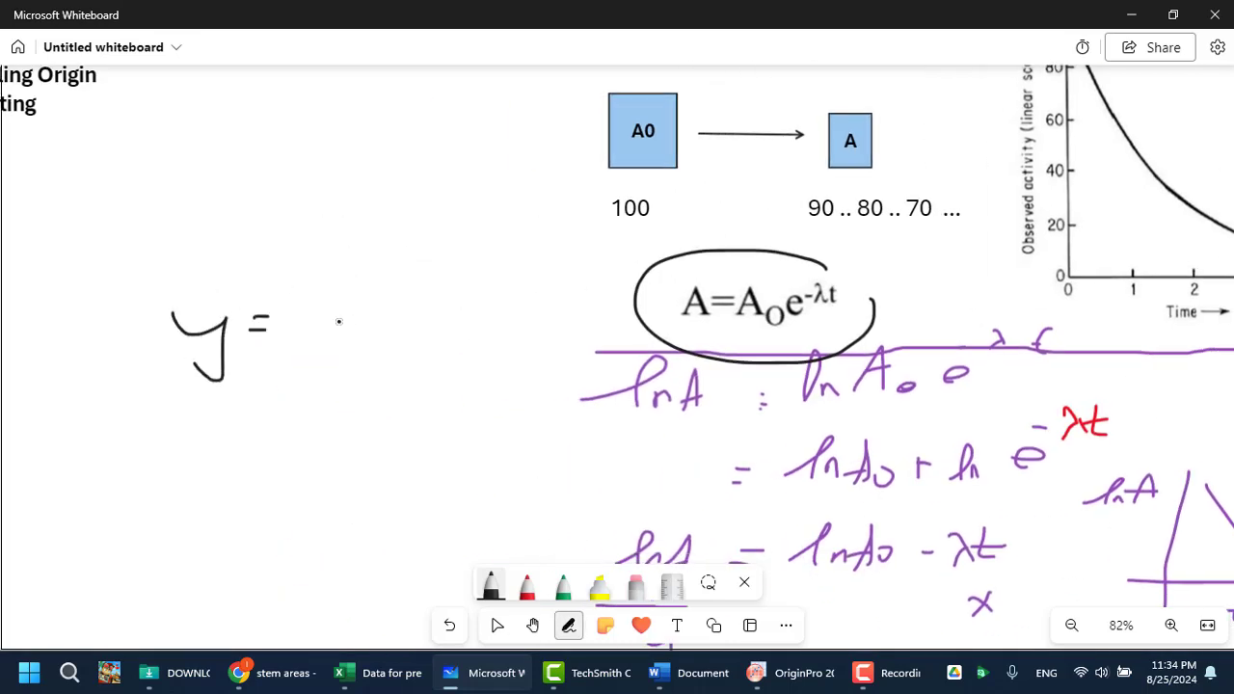
{"action": "mouse_move", "coordinate": [301, 313]}
{"action": "left_mouse_down"}
{"action": "mouse_move", "coordinate": [322, 310]}
{"action": "mouse_move", "coordinate": [331, 324]}
{"action": "mouse_move", "coordinate": [349, 287]}
{"action": "left_mouse_up"}
{"action": "mouse_move", "coordinate": [357, 262]}
{"action": "left_mouse_down"}
{"action": "mouse_move", "coordinate": [368, 288]}
{"action": "mouse_move", "coordinate": [351, 293]}
{"action": "mouse_move", "coordinate": [404, 294]}
{"action": "left_mouse_up"}
{"action": "mouse_move", "coordinate": [445, 247]}
{"action": "left_mouse_down"}
{"action": "mouse_move", "coordinate": [189, 238]}
{"action": "mouse_move", "coordinate": [110, 417]}
{"action": "mouse_move", "coordinate": [451, 288]}
{"action": "left_mouse_up"}
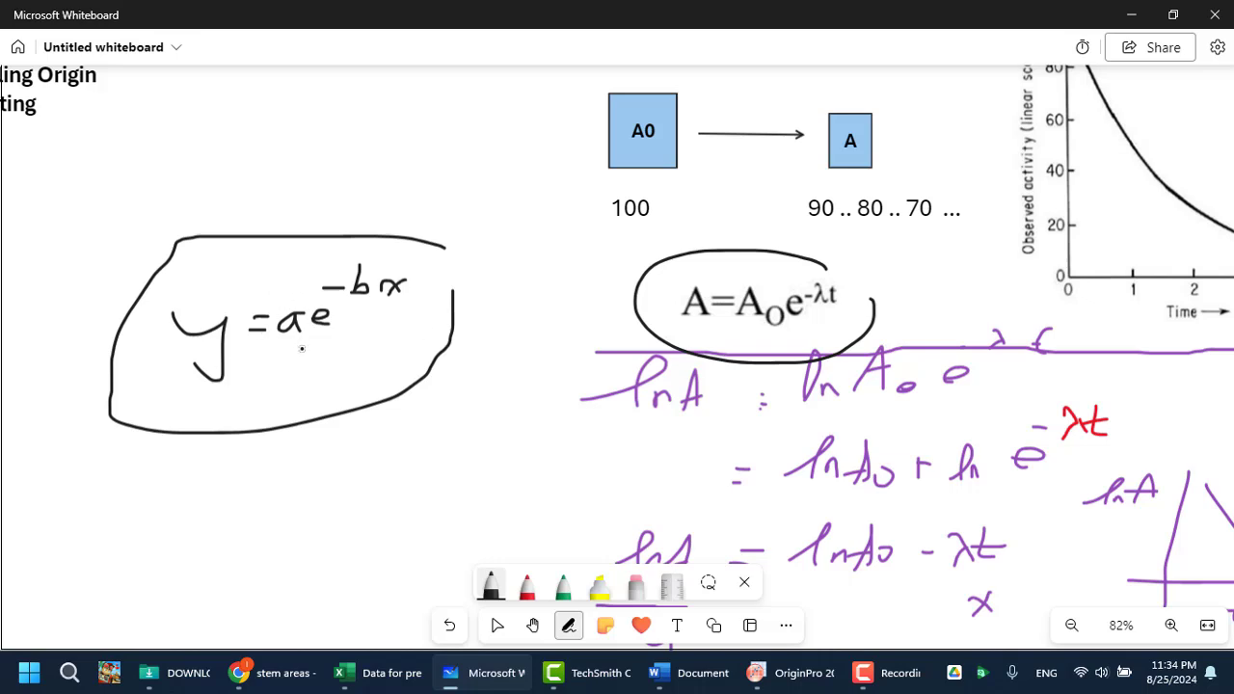
{"action": "left_click", "coordinate": [797, 672]}
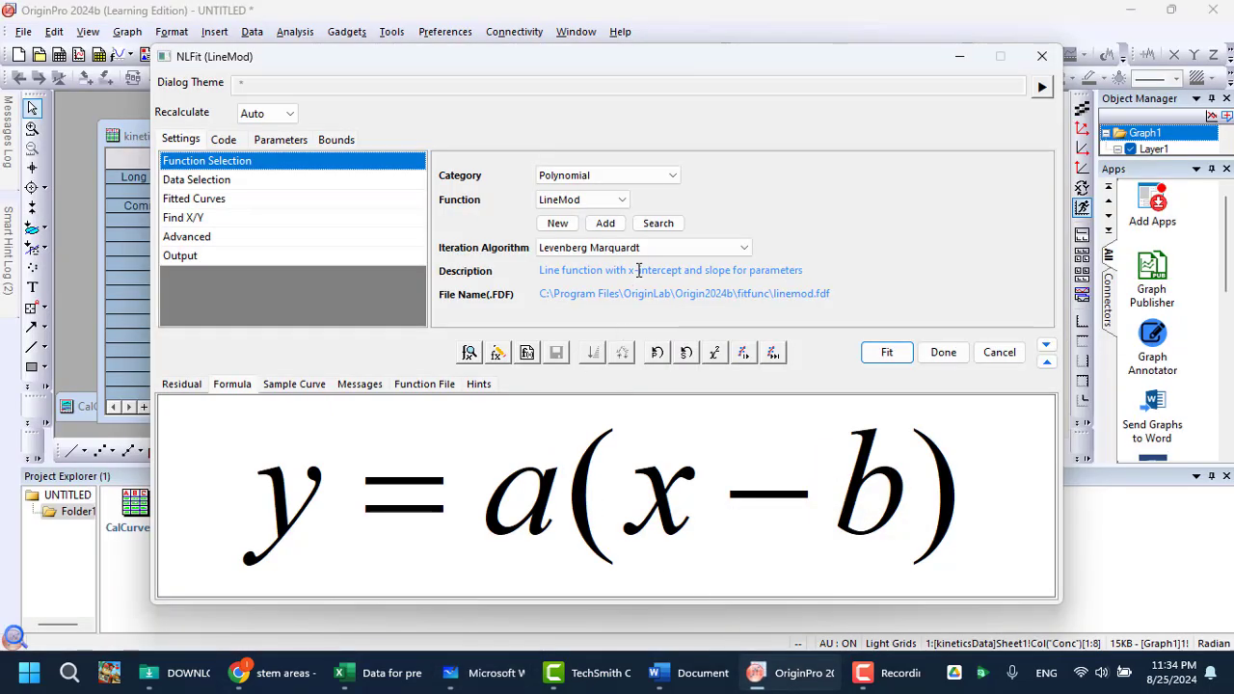
Start a new fitting function in the User Defined category, naming it "Decay_" followed by the author's first name.
{"action": "left_click", "coordinate": [559, 225]}
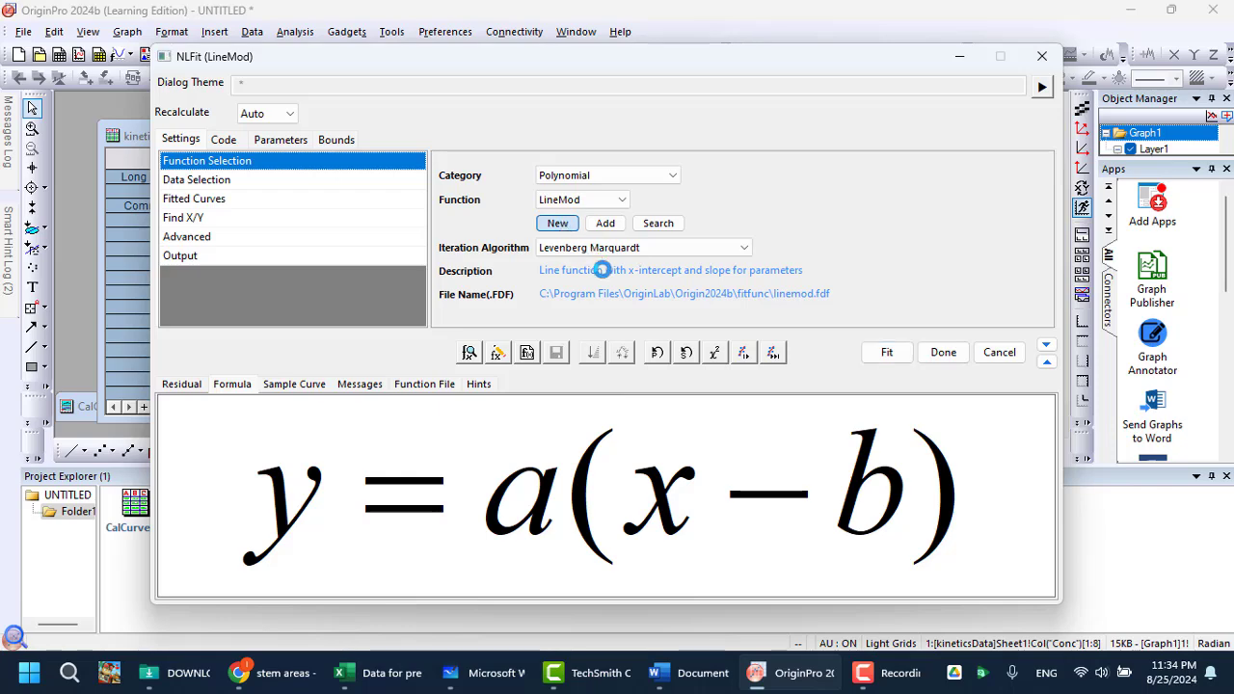
{"action": "left_click", "coordinate": [752, 161]}
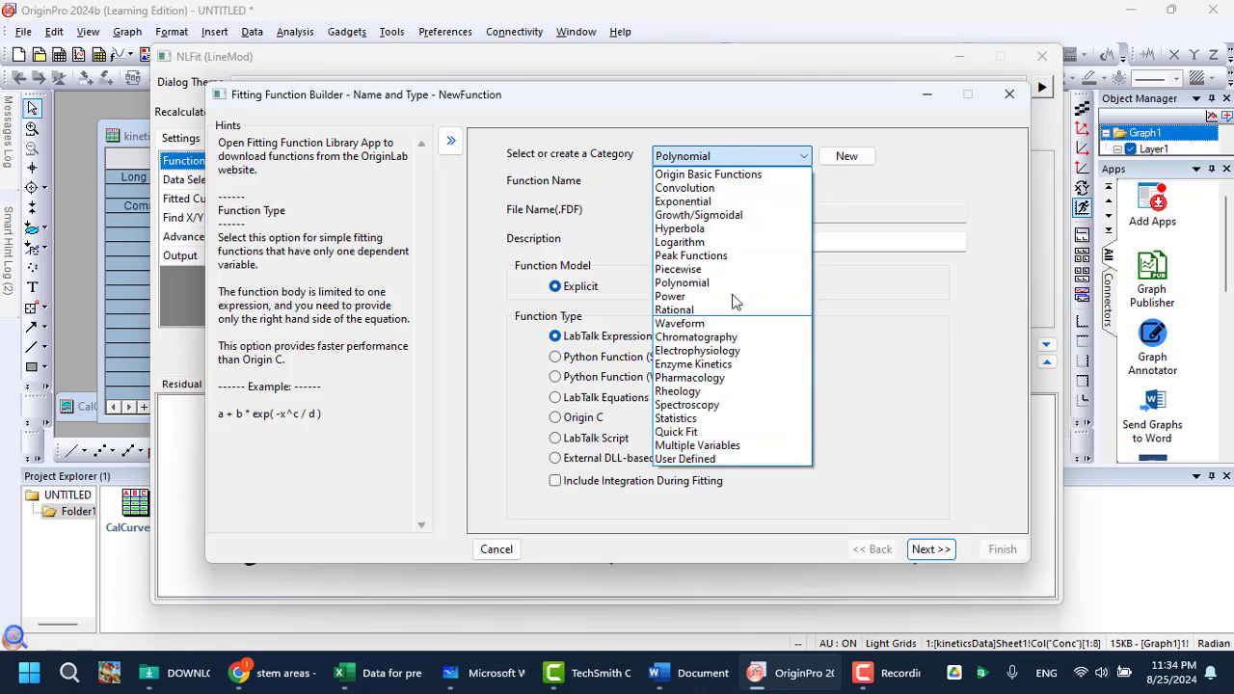
{"action": "left_click", "coordinate": [712, 464]}
{"action": "left_click", "coordinate": [751, 188]}
{"action": "left_click_drag", "start_coordinate": [752, 190], "coordinate": [587, 190]}
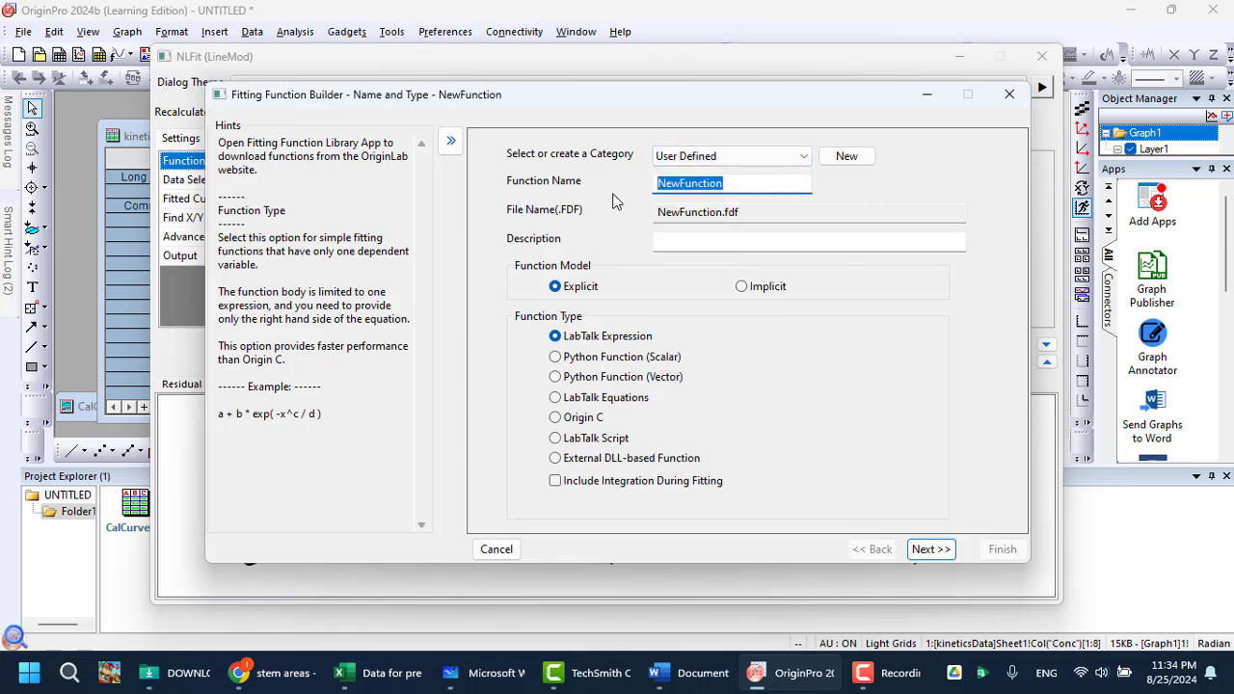
{"action": "type", "text": "Decay_Ismail"}
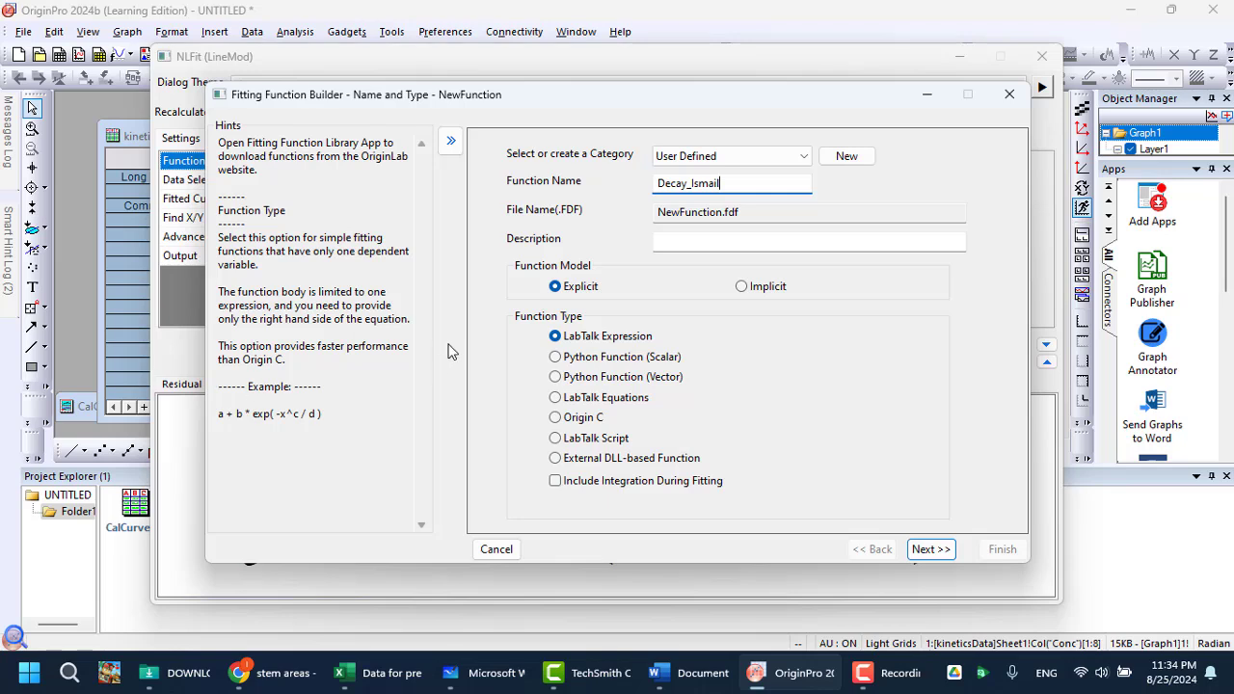
{"action": "left_click", "coordinate": [726, 241]}
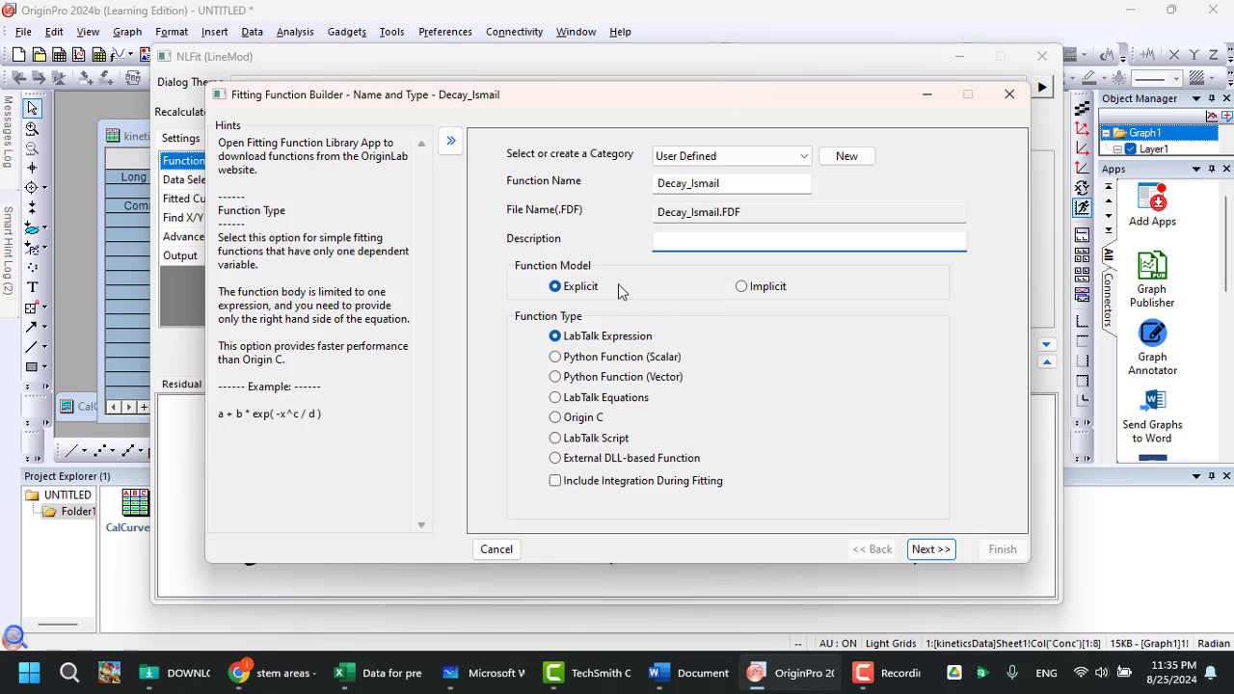
{"action": "left_click", "coordinate": [921, 548]}
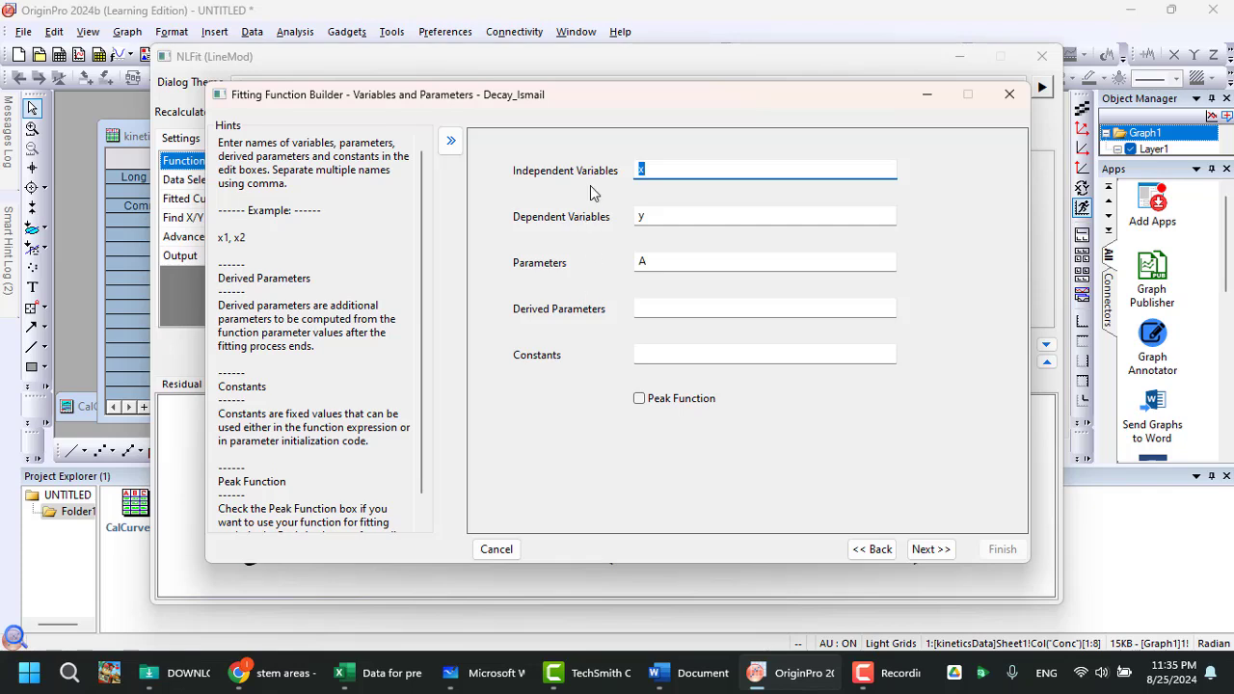
Define the function's parameters as a,b, keeping x as the independent and y as the dependent variable.
{"action": "left_click", "coordinate": [673, 219]}
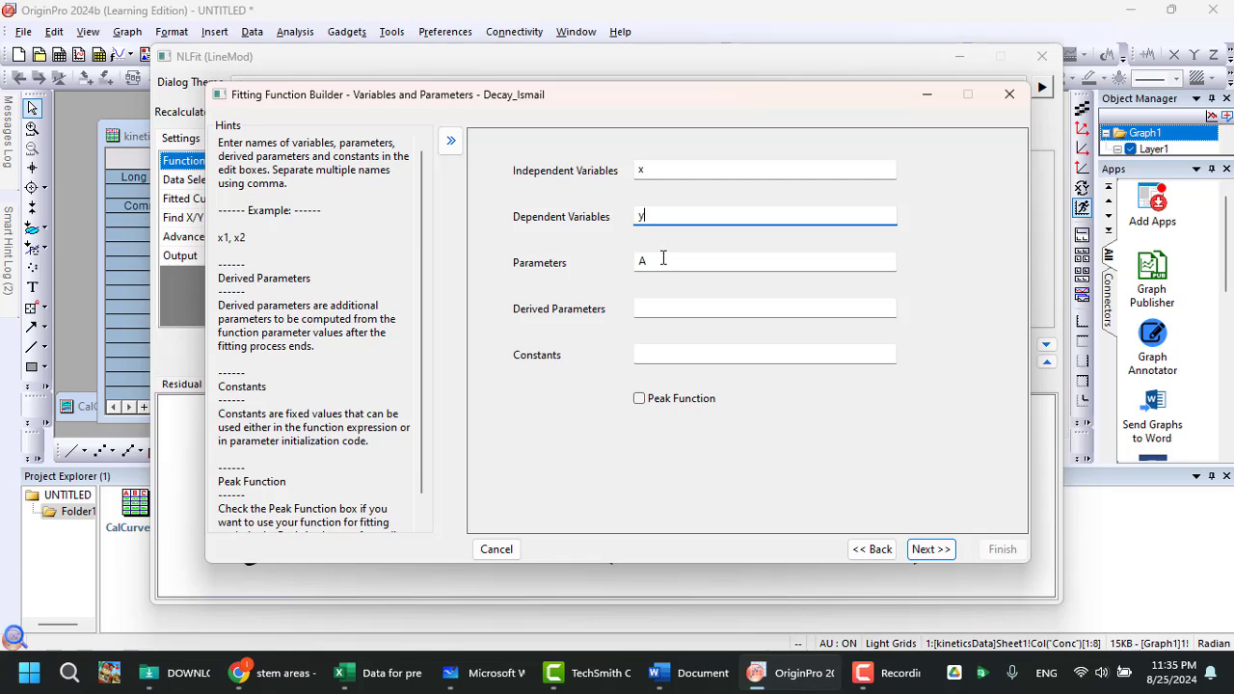
{"action": "key", "text": "Tab"}
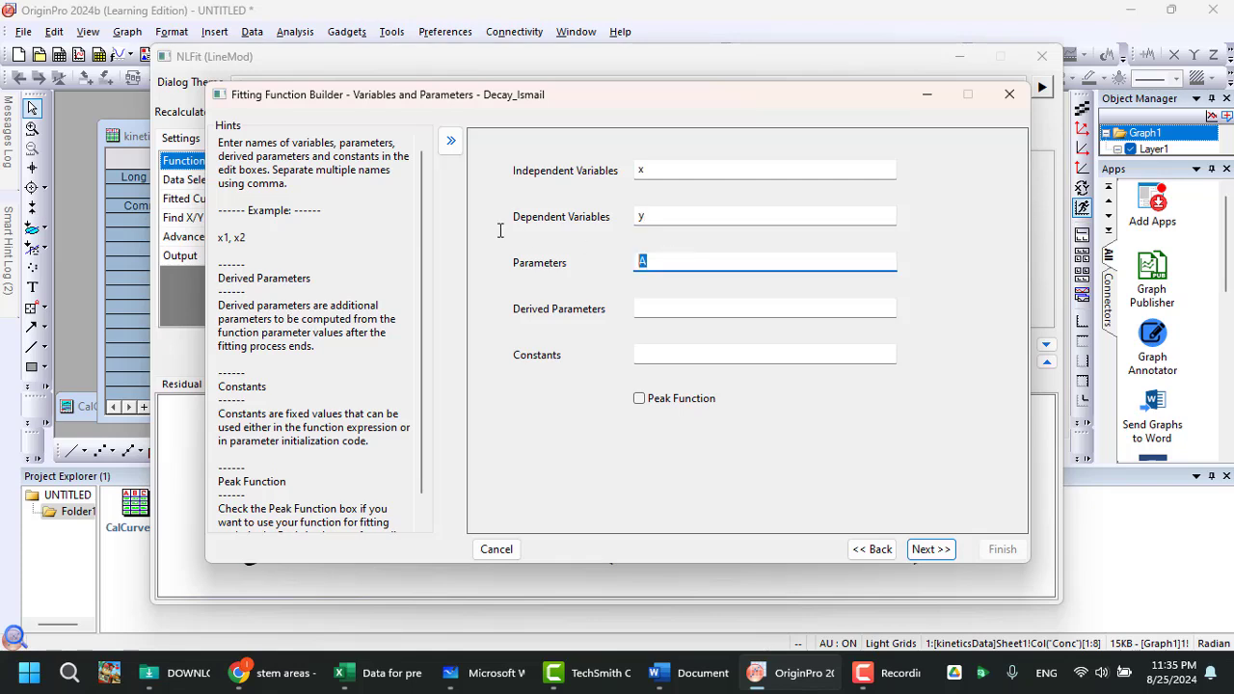
{"action": "type", "text": "a,b"}
{"action": "left_click", "coordinate": [669, 308]}
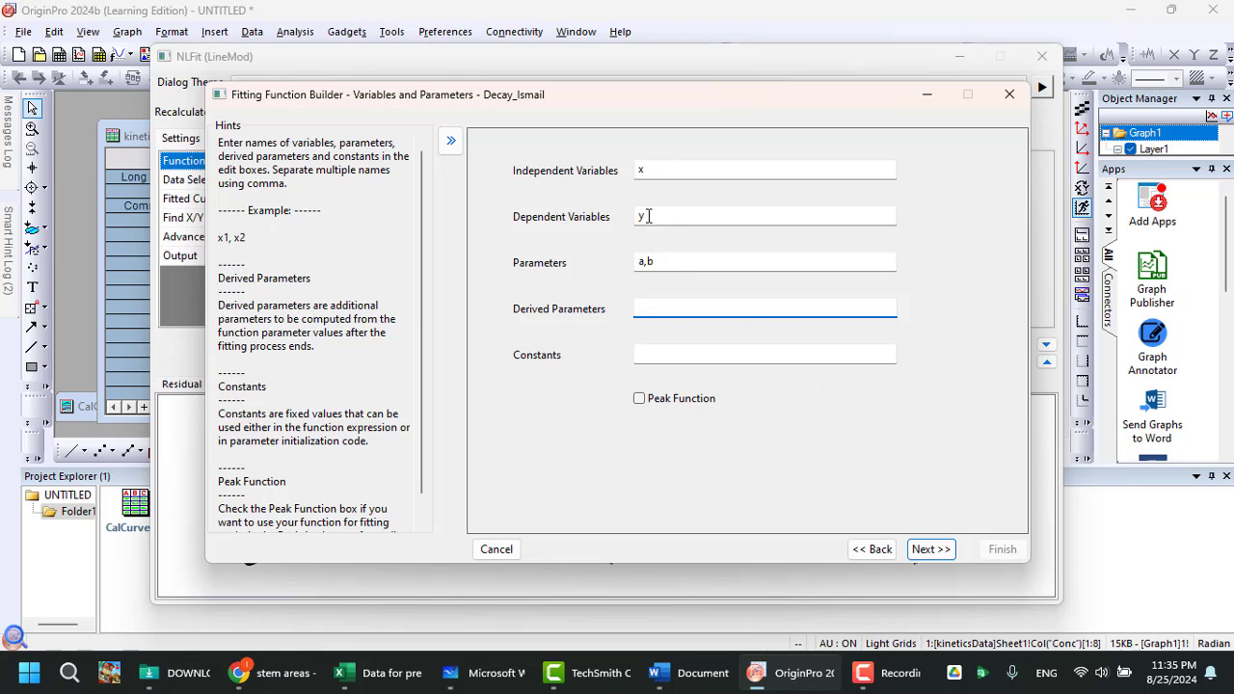
{"action": "left_click", "coordinate": [930, 549]}
Enter a*exp(b*x) as the function body for y and continue to the parameter initialization settings.
{"action": "left_click", "coordinate": [595, 353]}
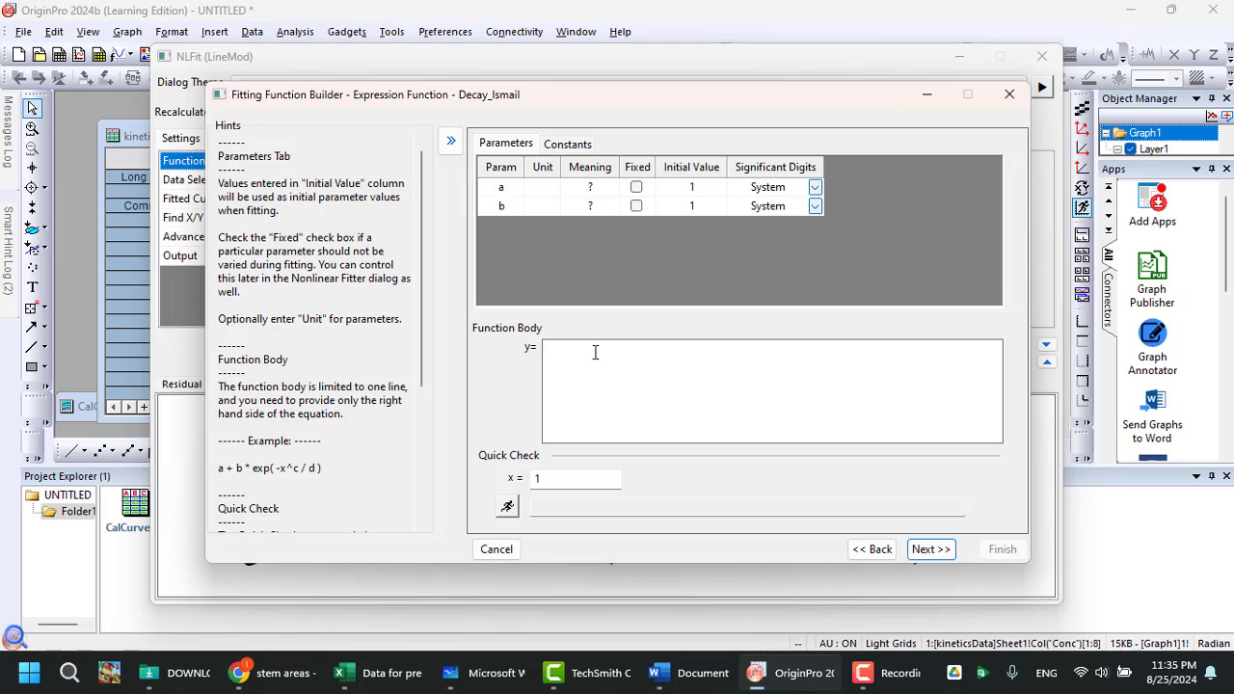
{"action": "type", "text": "b"}
{"action": "key", "text": "BackSpace"}
{"action": "type", "text": "a"}
{"action": "type", "text": "/*"}
{"action": "type", "text": "exp"}
{"action": "type", "text": "*x"}
{"action": "left_click", "coordinate": [674, 380]}
{"action": "left_click", "coordinate": [932, 549]}
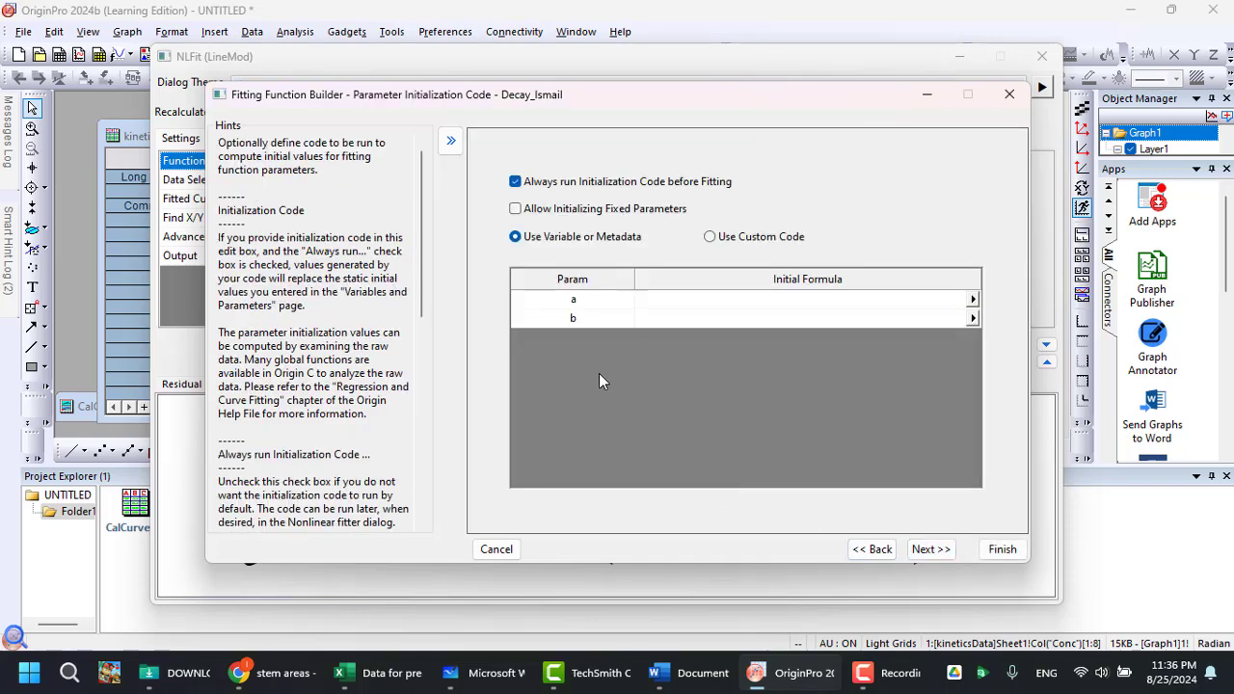
Review the parameter initialization and bounds settings, leave them at their defaults, and finish building the fitting function.
{"action": "left_click", "coordinate": [921, 548]}
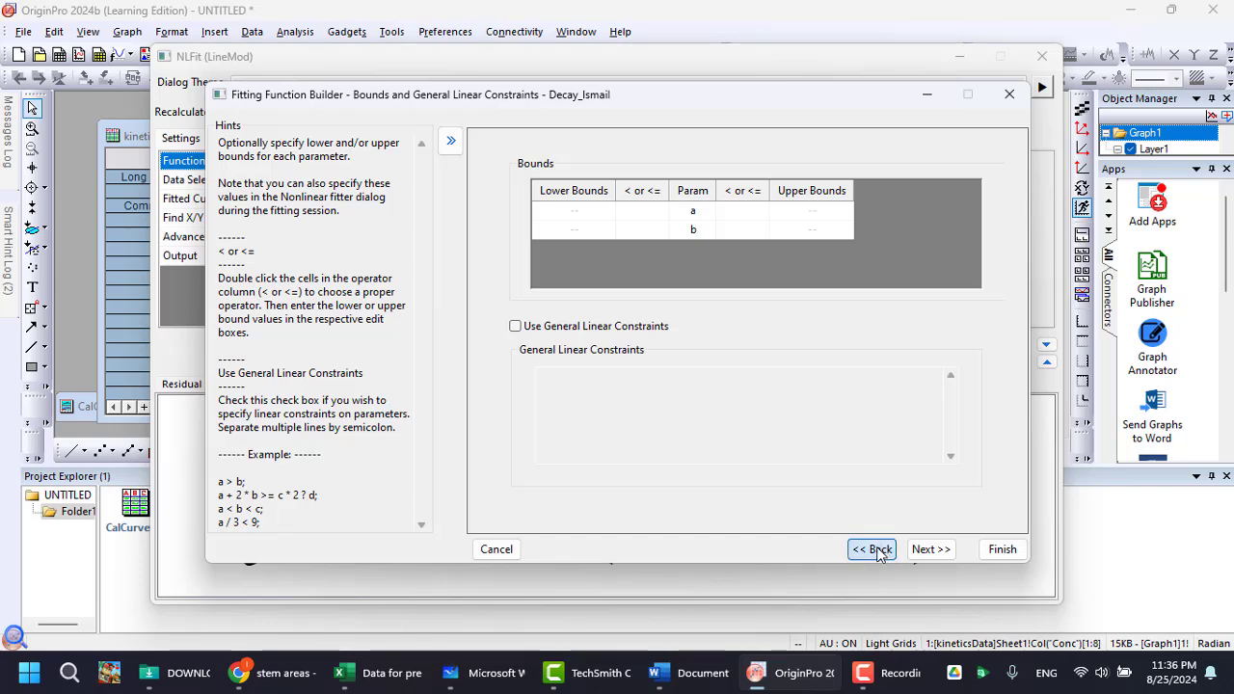
{"action": "left_click", "coordinate": [873, 550]}
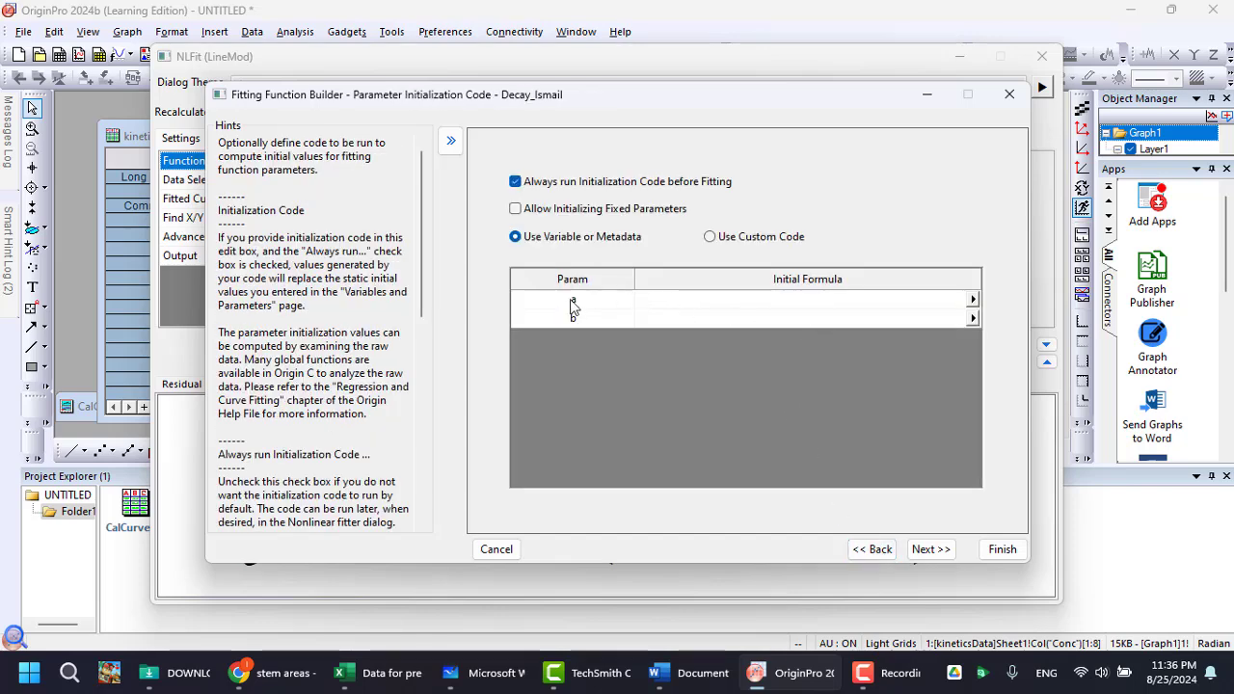
{"action": "left_click", "coordinate": [930, 549]}
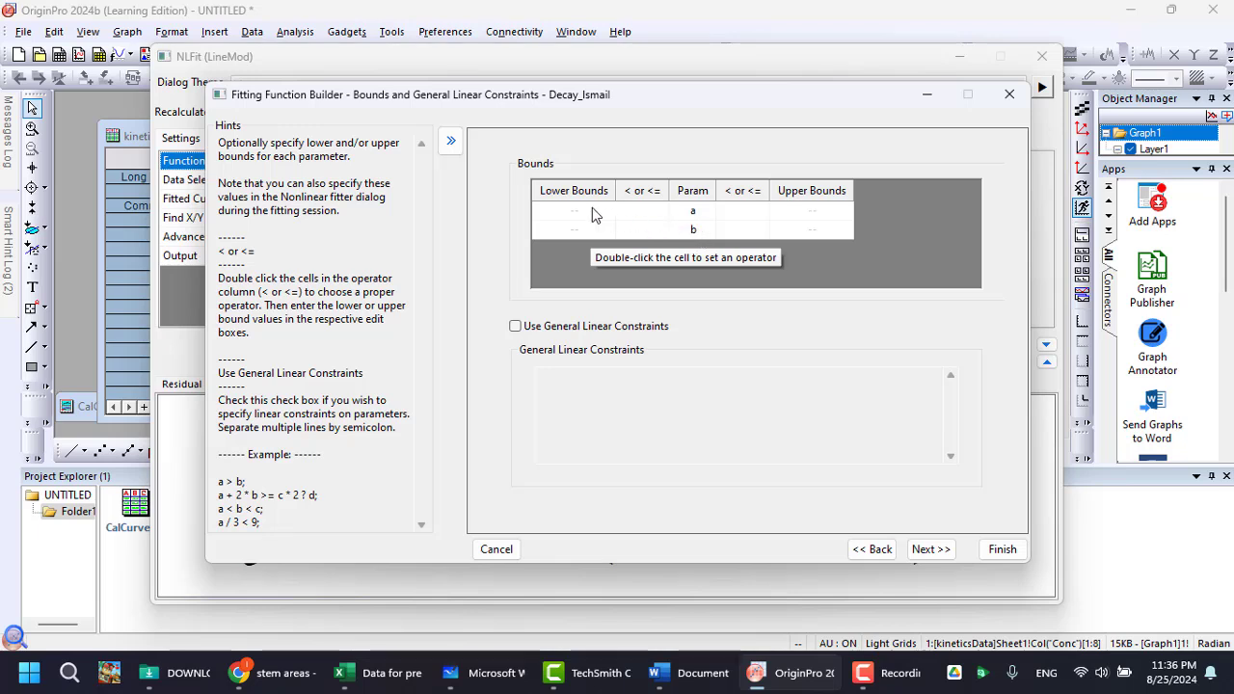
{"action": "left_click", "coordinate": [933, 551]}
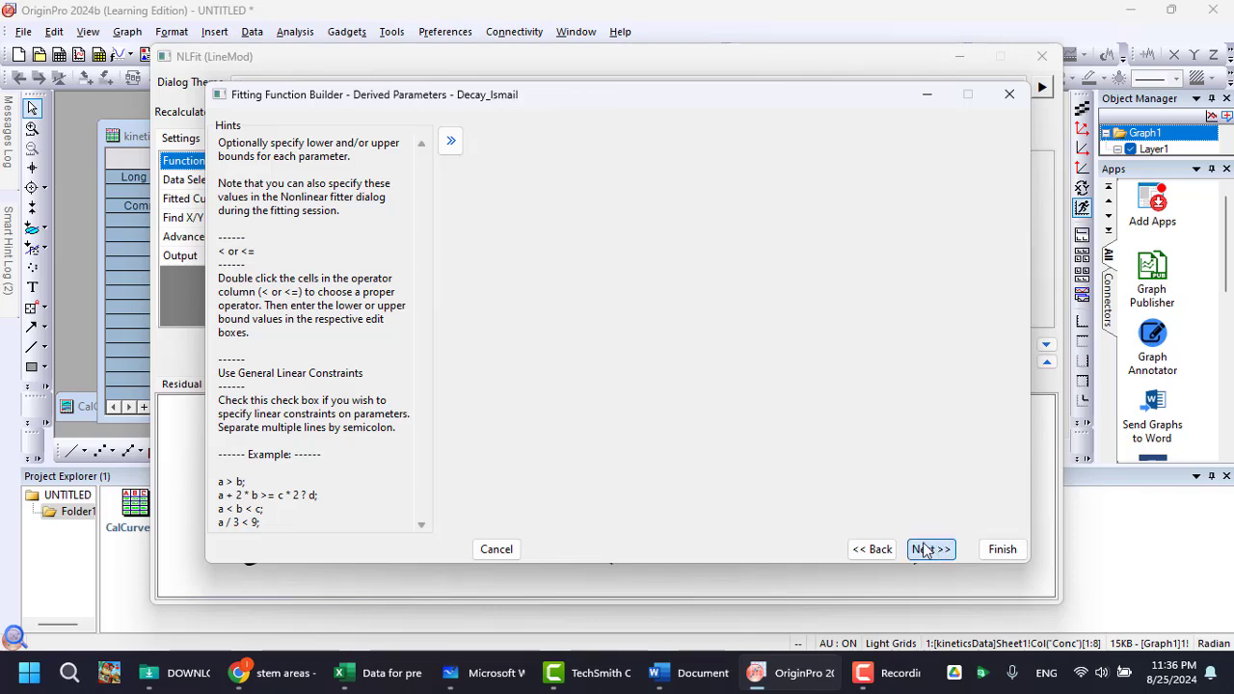
{"action": "left_click", "coordinate": [1000, 551]}
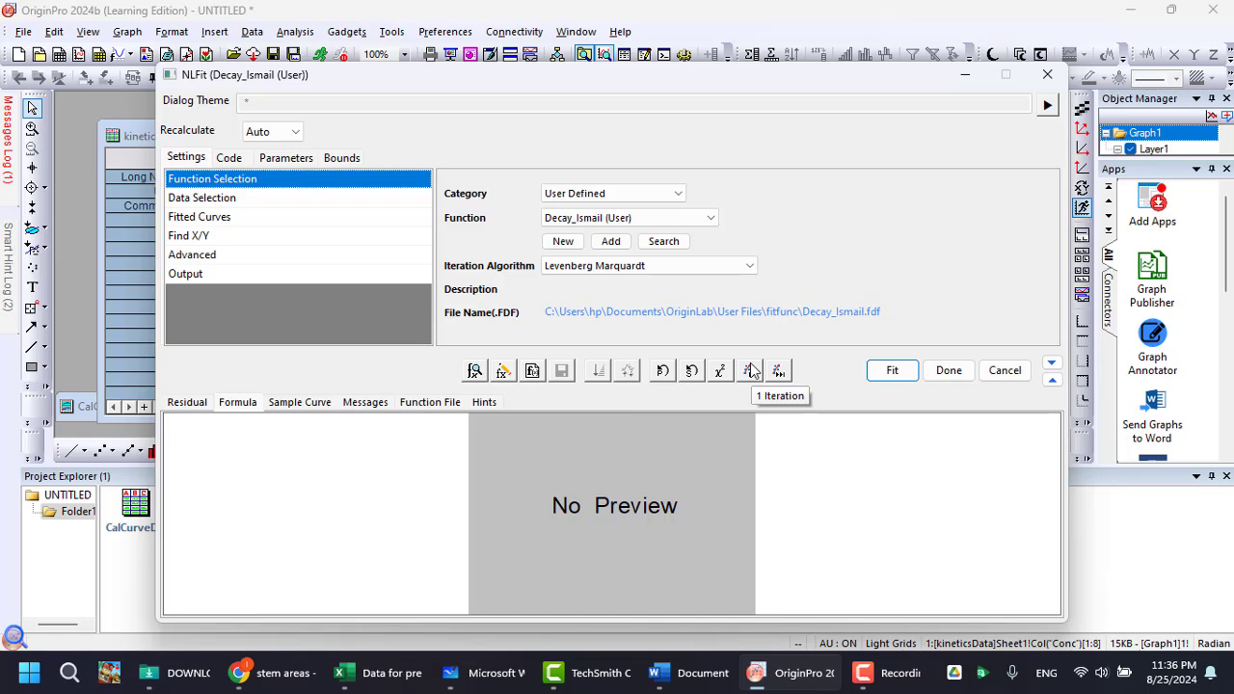
Try fitting the data with the new function, one iteration at a time and finally until converged.
{"action": "left_click_drag", "start_coordinate": [521, 79], "coordinate": [675, 125]}
{"action": "left_click", "coordinate": [902, 412]}
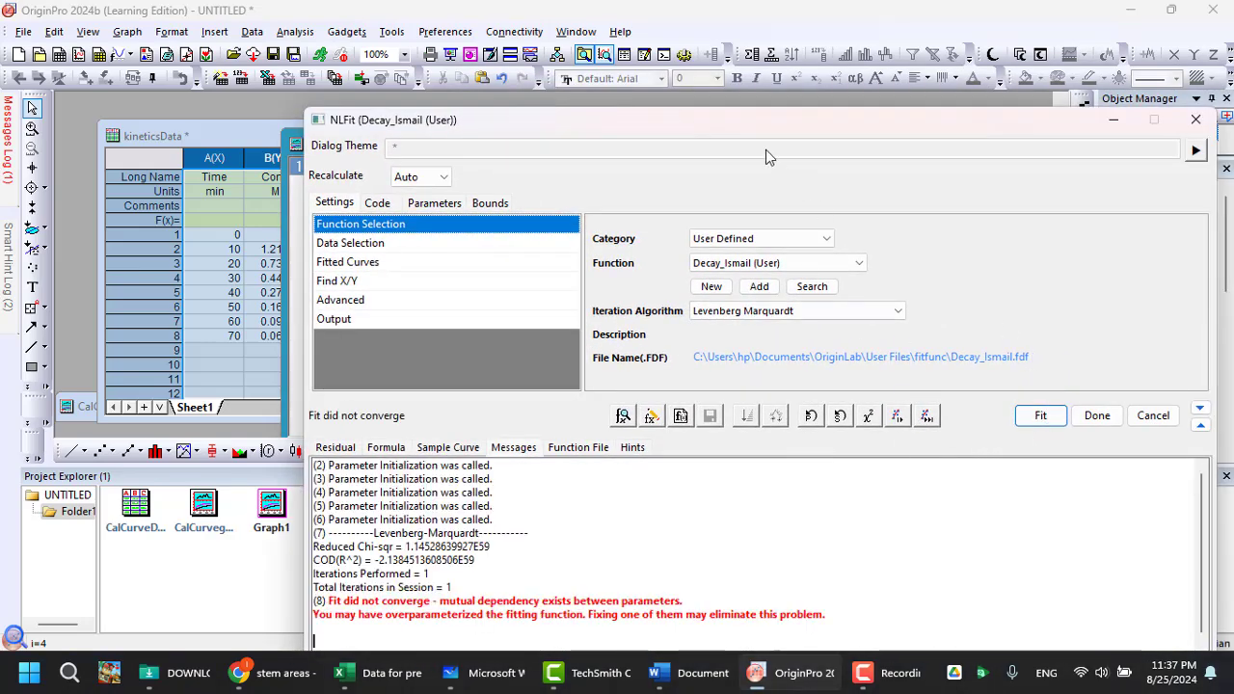
{"action": "left_click", "coordinate": [1041, 444]}
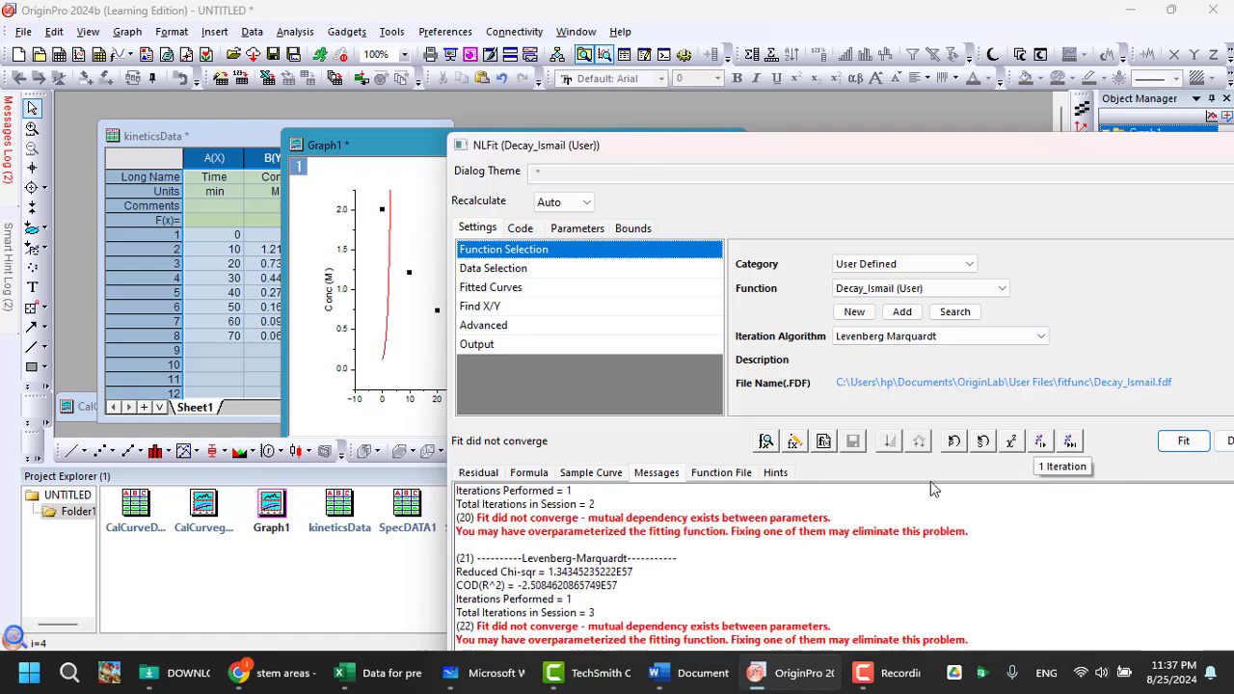
{"action": "left_click", "coordinate": [1069, 441]}
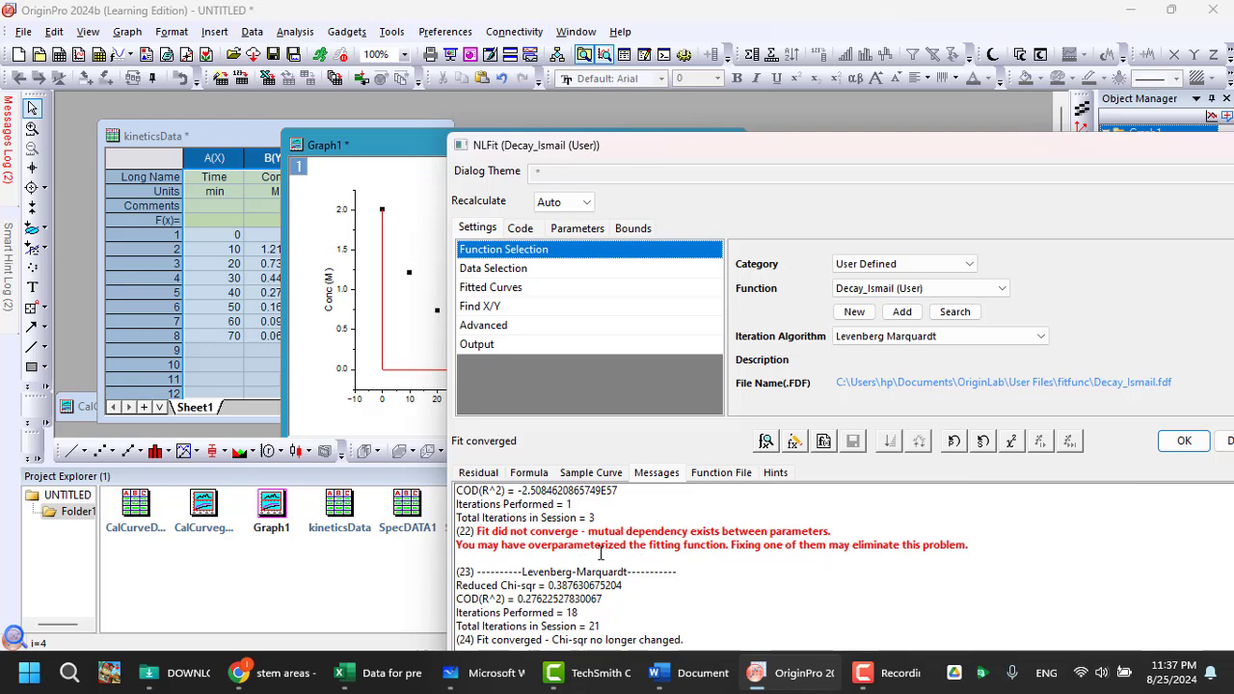
Edit the user-defined decay function so its body reads a*exp(-b*x), and save the change.
{"action": "left_click_drag", "start_coordinate": [548, 147], "coordinate": [508, 126]}
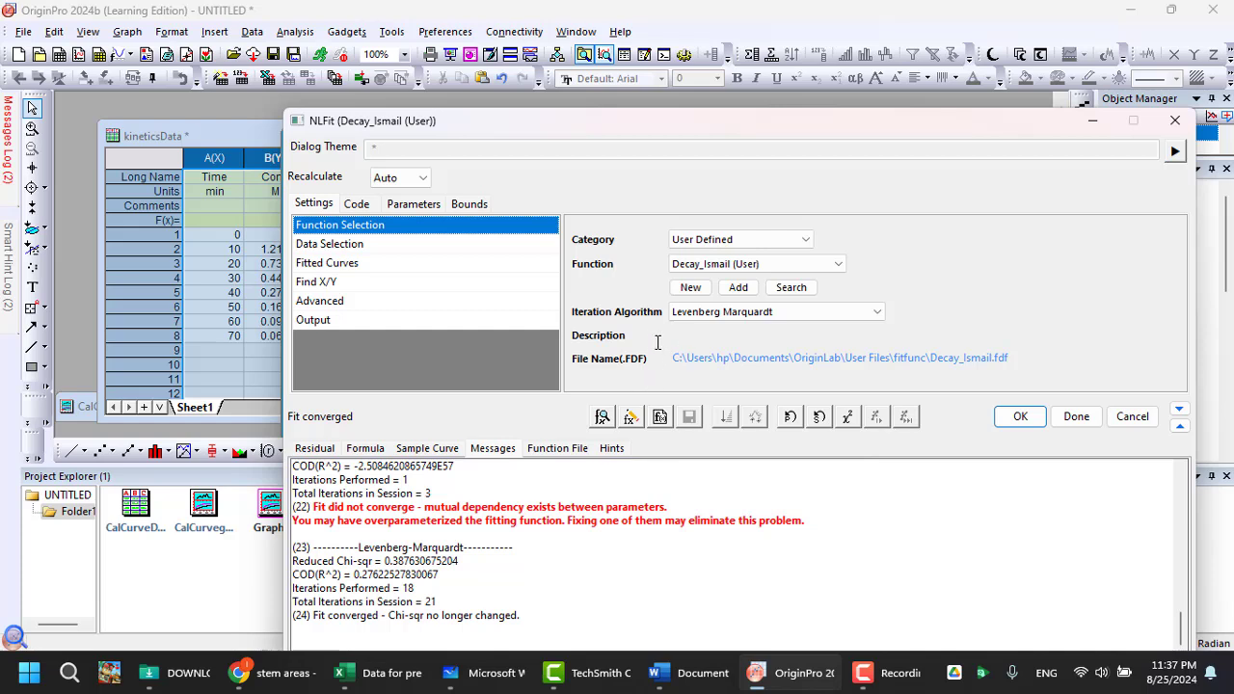
{"action": "left_click", "coordinate": [630, 418]}
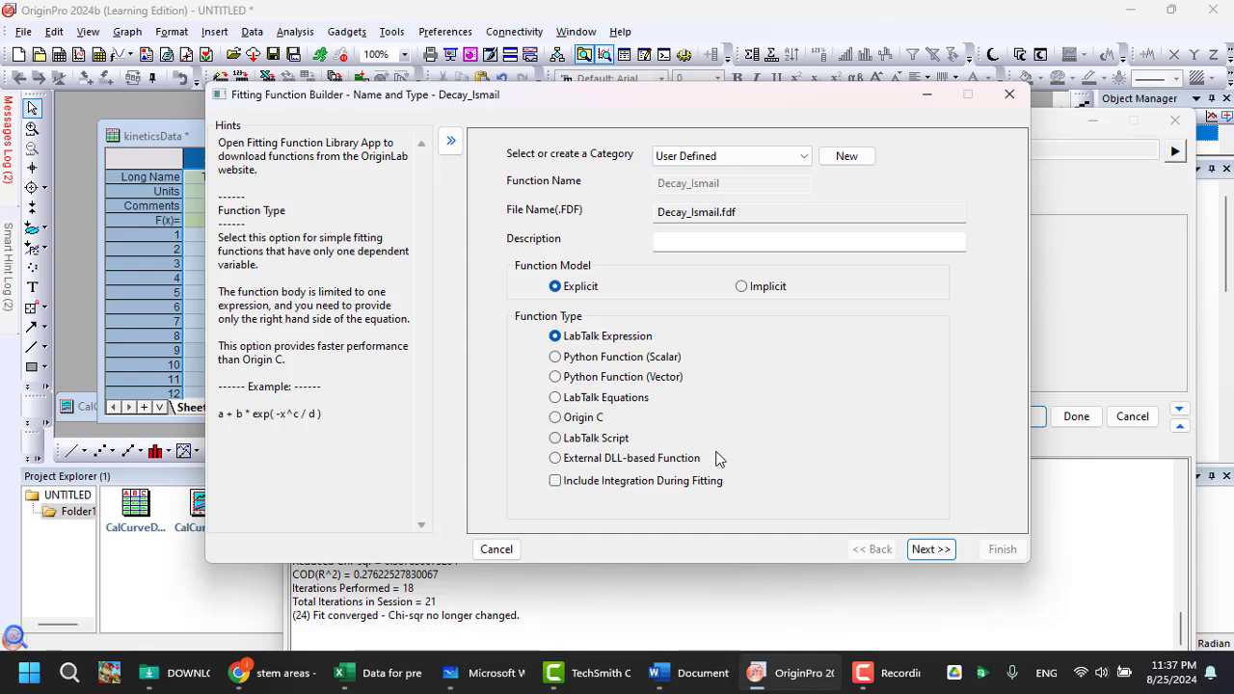
{"action": "left_click", "coordinate": [926, 550]}
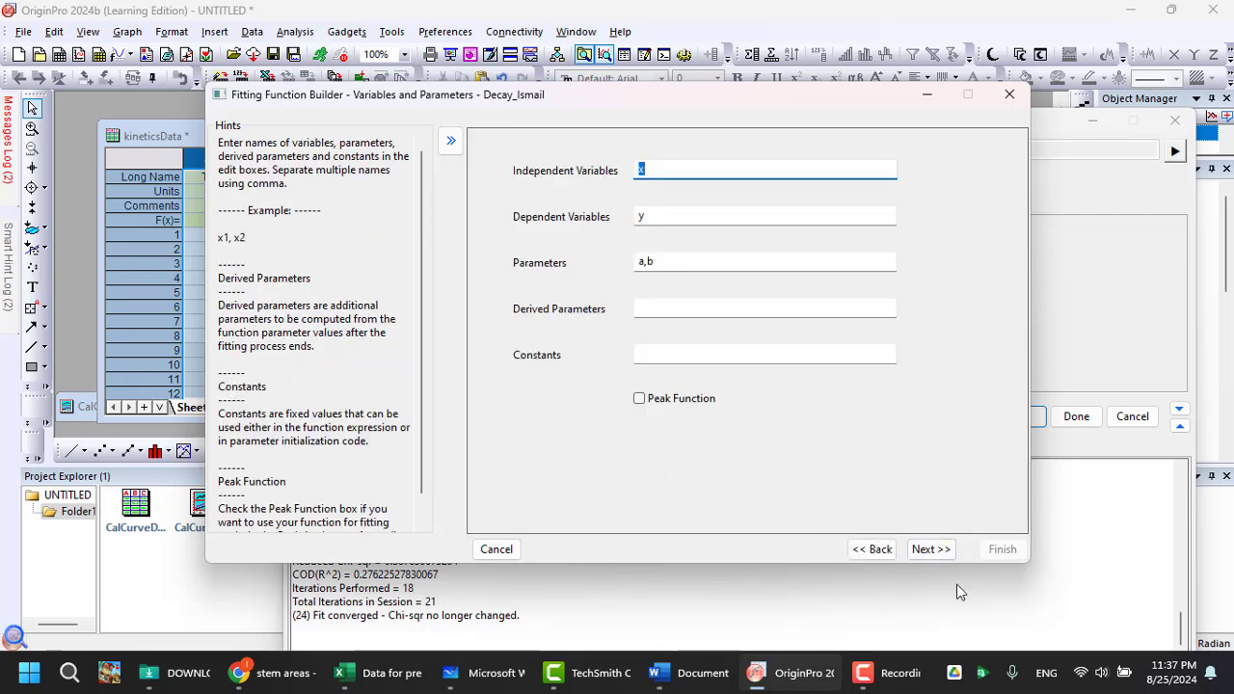
{"action": "left_click", "coordinate": [926, 552]}
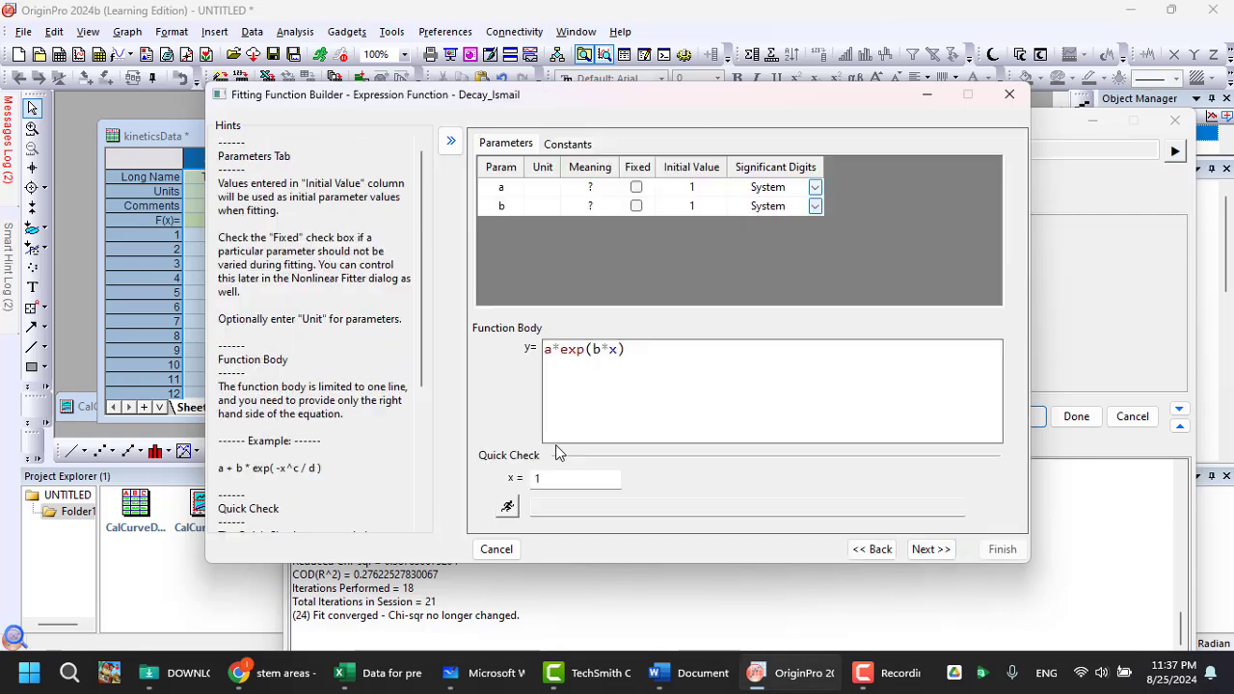
{"action": "left_click", "coordinate": [595, 351]}
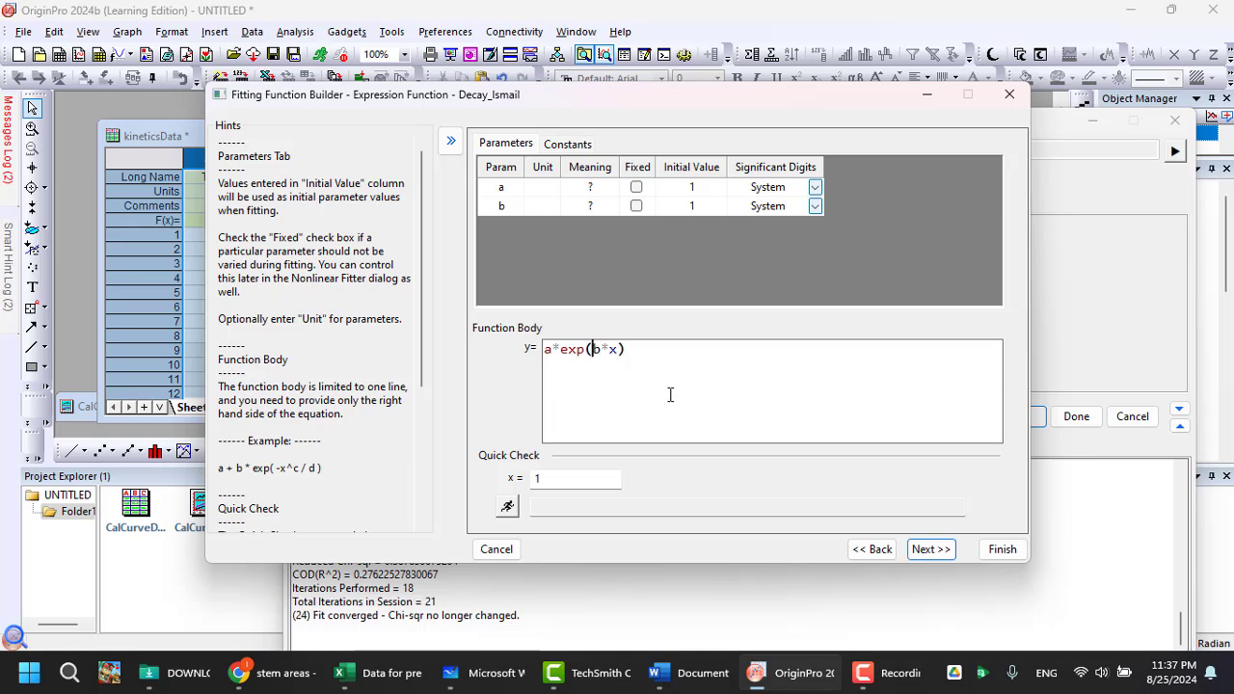
{"action": "type", "text": "-"}
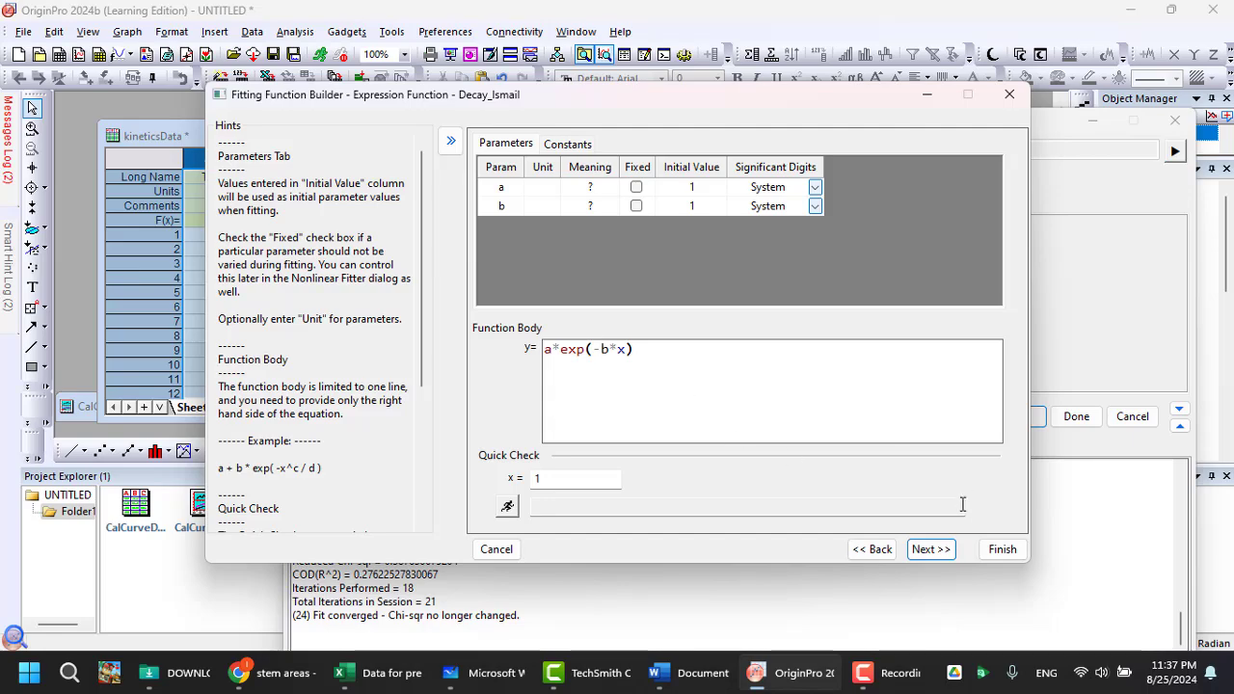
{"action": "left_click", "coordinate": [999, 549]}
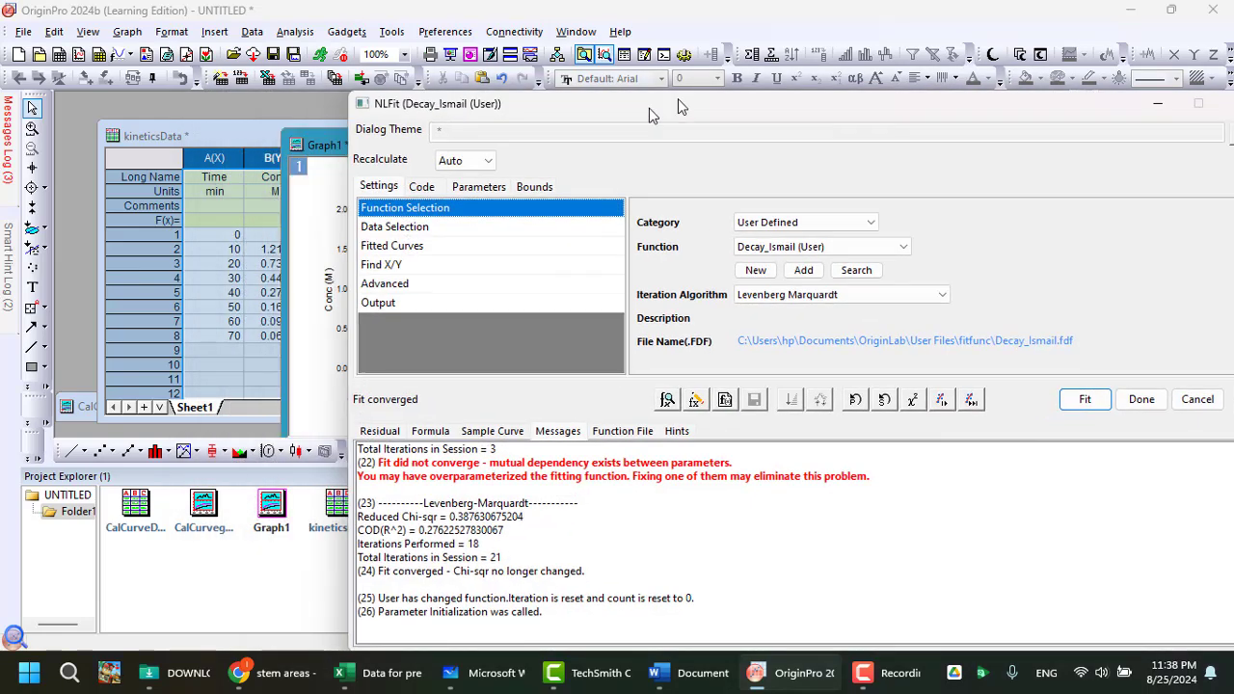
Run three single iterations of the corrected decay function, and fit it until converged.
{"action": "left_click_drag", "start_coordinate": [679, 106], "coordinate": [827, 76]}
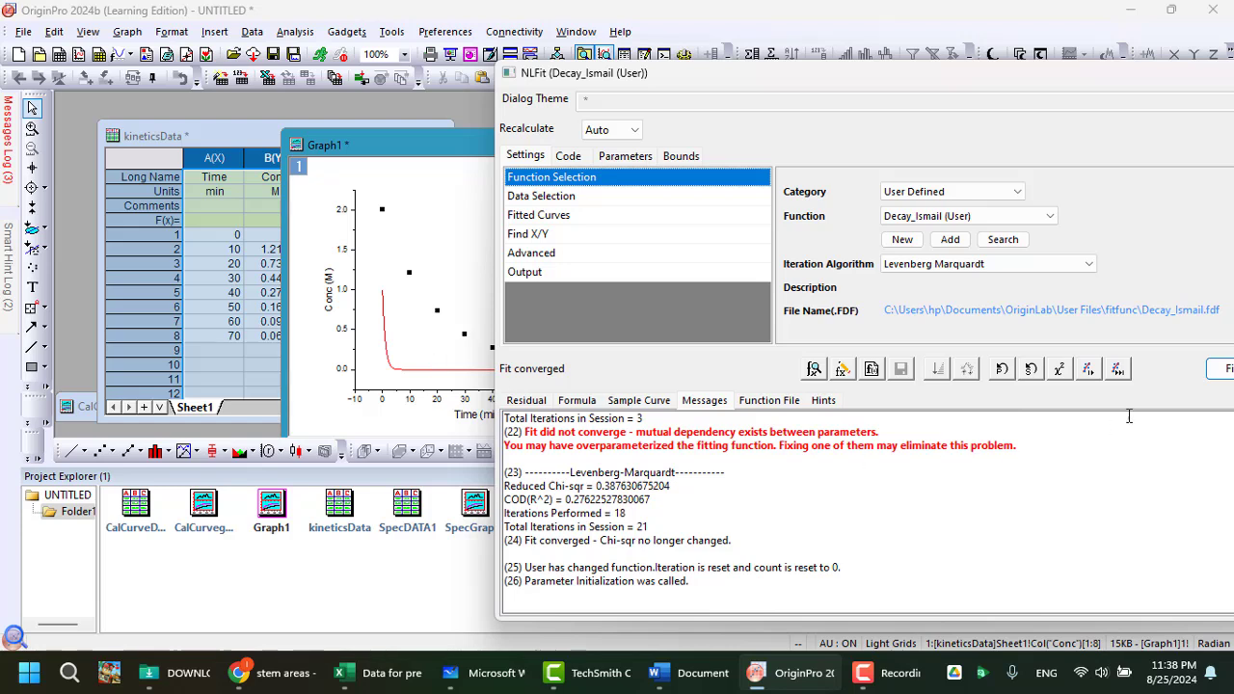
{"action": "left_click", "coordinate": [1087, 369]}
{"action": "left_click", "coordinate": [1087, 369]}
{"action": "left_click", "coordinate": [1088, 370]}
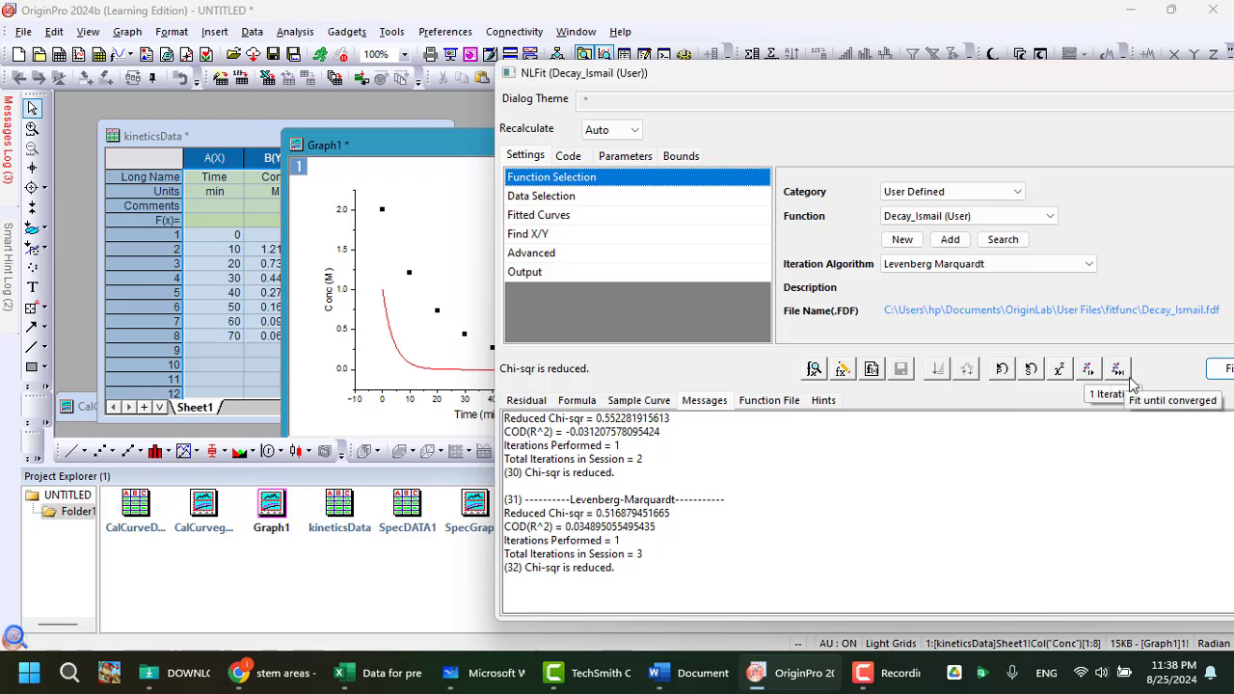
{"action": "left_click", "coordinate": [1119, 373]}
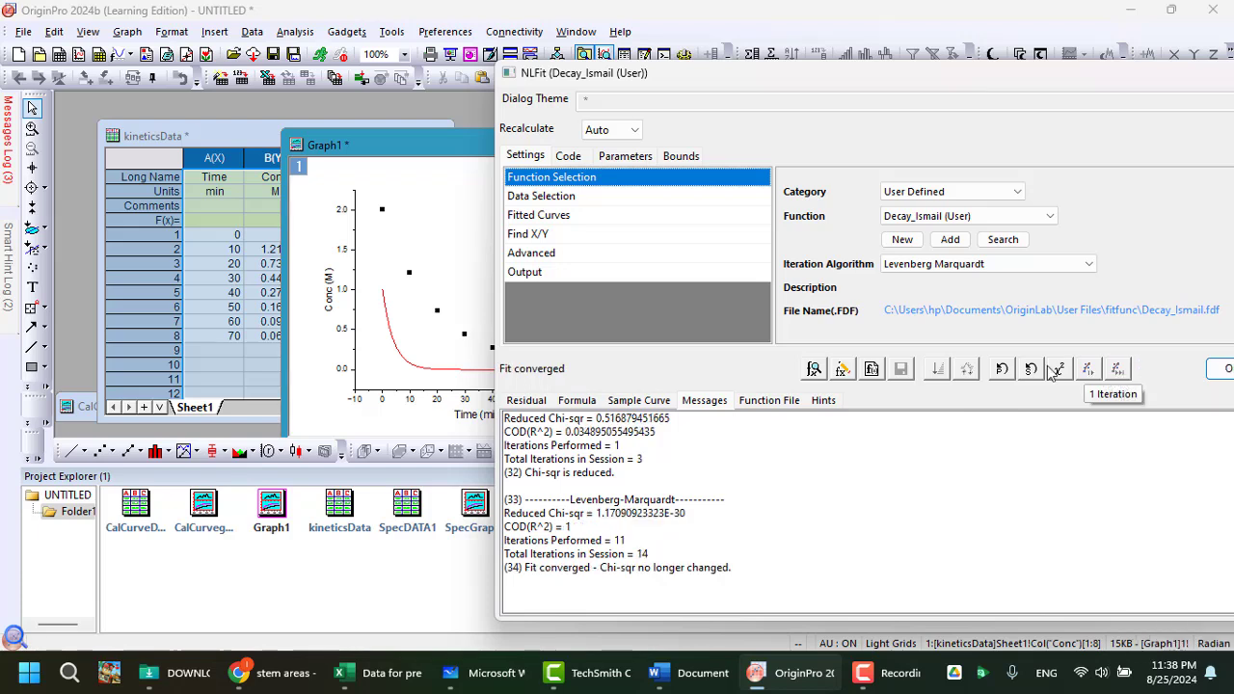
Accept the converged fit so its curve and results table are added to Graph1.
{"action": "left_click_drag", "start_coordinate": [649, 89], "coordinate": [704, 158]}
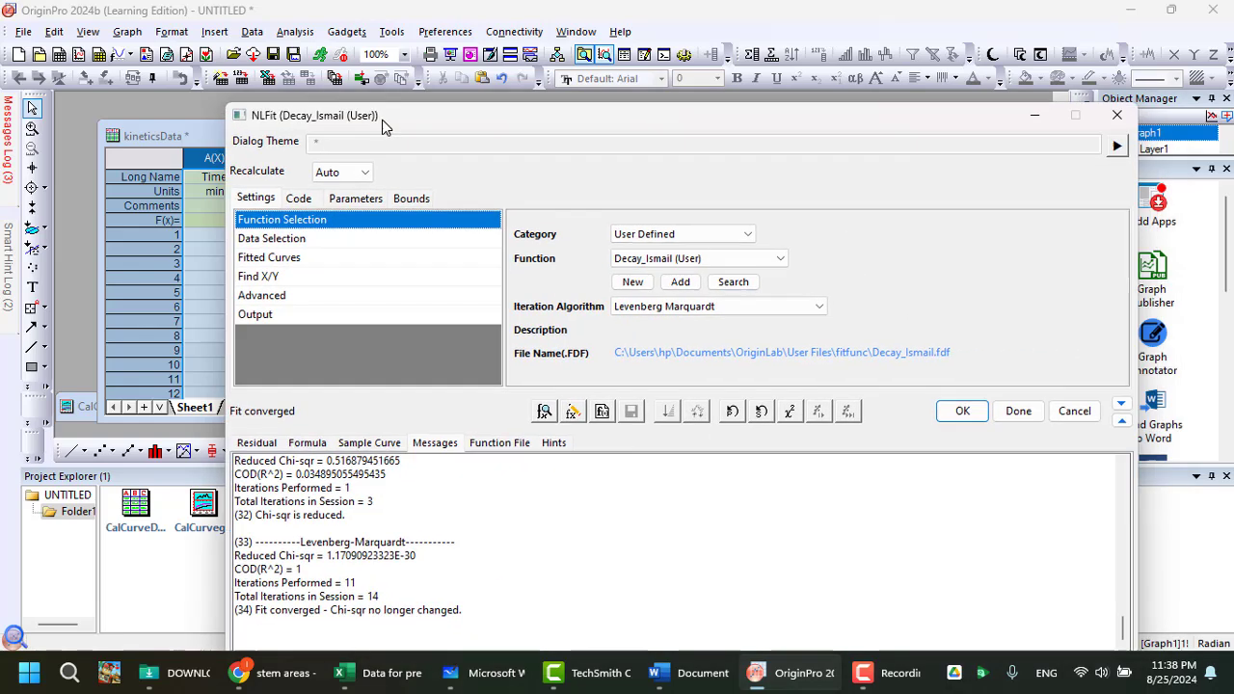
{"action": "left_click_drag", "start_coordinate": [709, 145], "coordinate": [385, 120]}
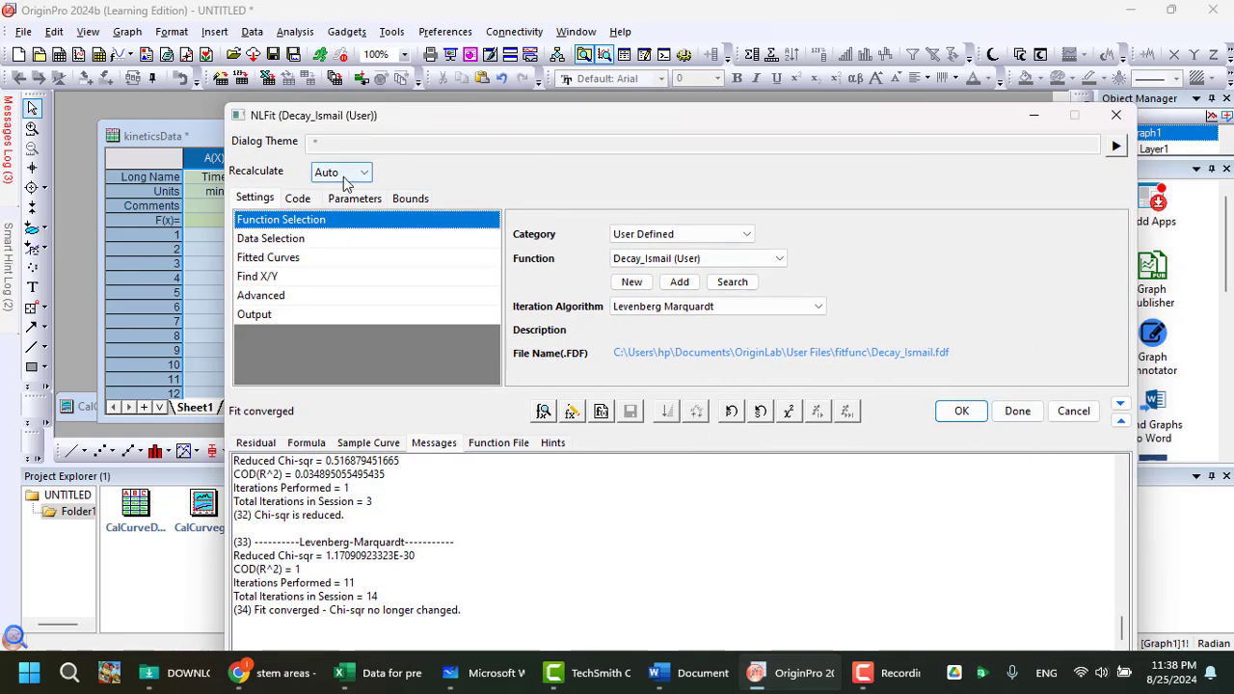
{"action": "left_click", "coordinate": [959, 411]}
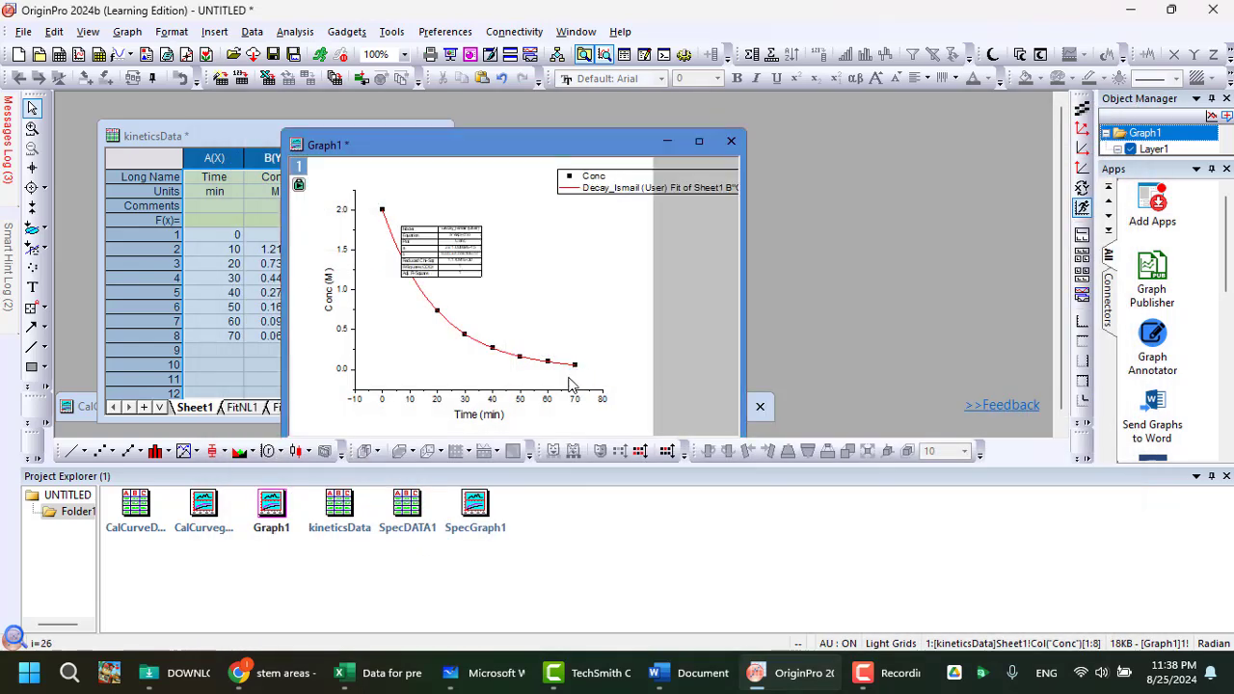
Enlarge the fit results table on Graph1 until its text is readable, and widen the graph window.
{"action": "left_click", "coordinate": [457, 263]}
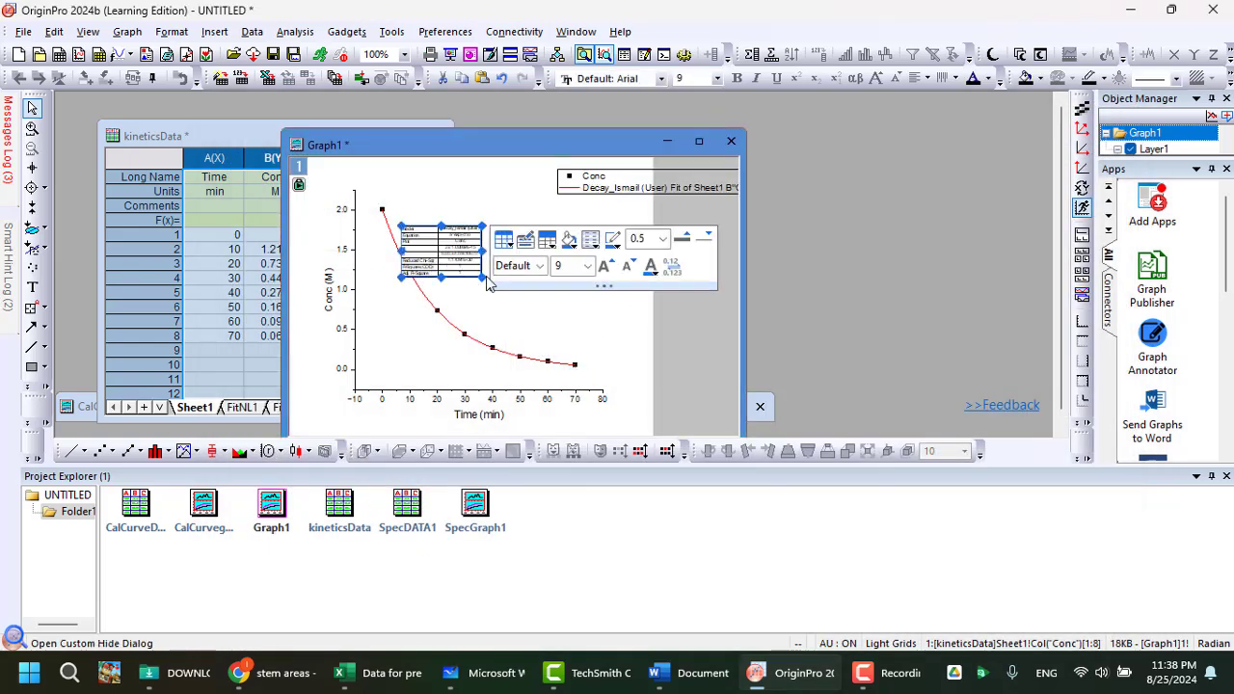
{"action": "left_click_drag", "start_coordinate": [479, 272], "coordinate": [643, 376]}
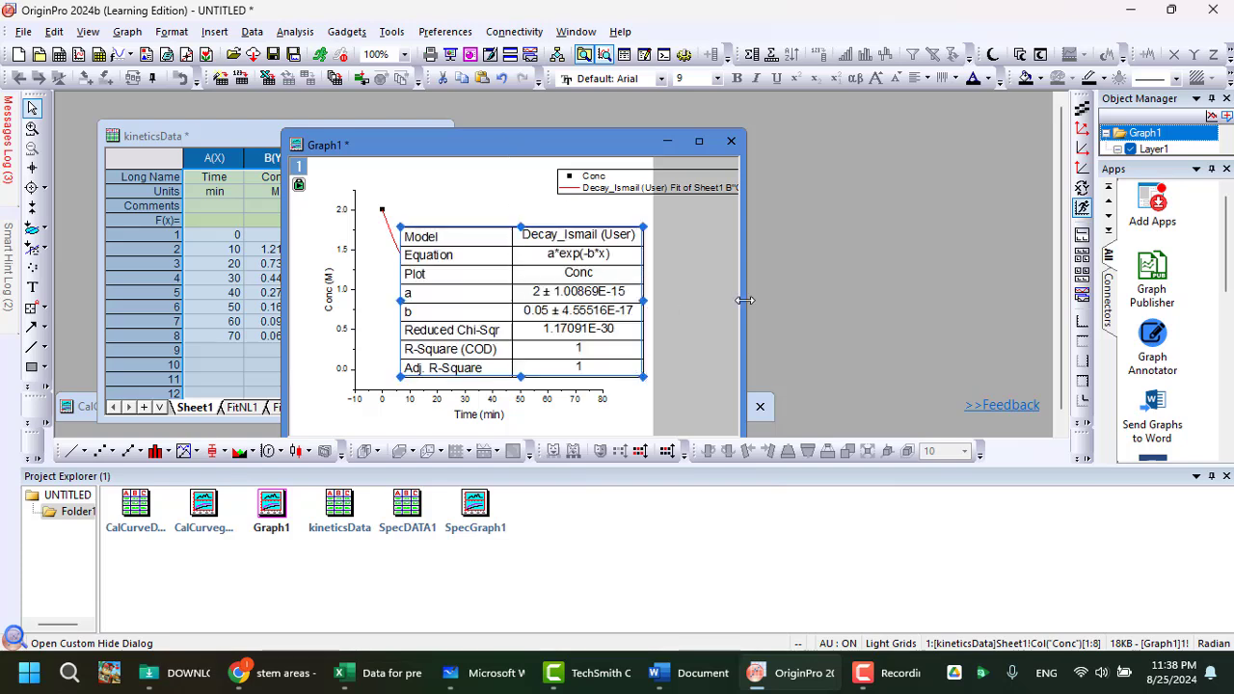
{"action": "left_click_drag", "start_coordinate": [745, 301], "coordinate": [907, 302]}
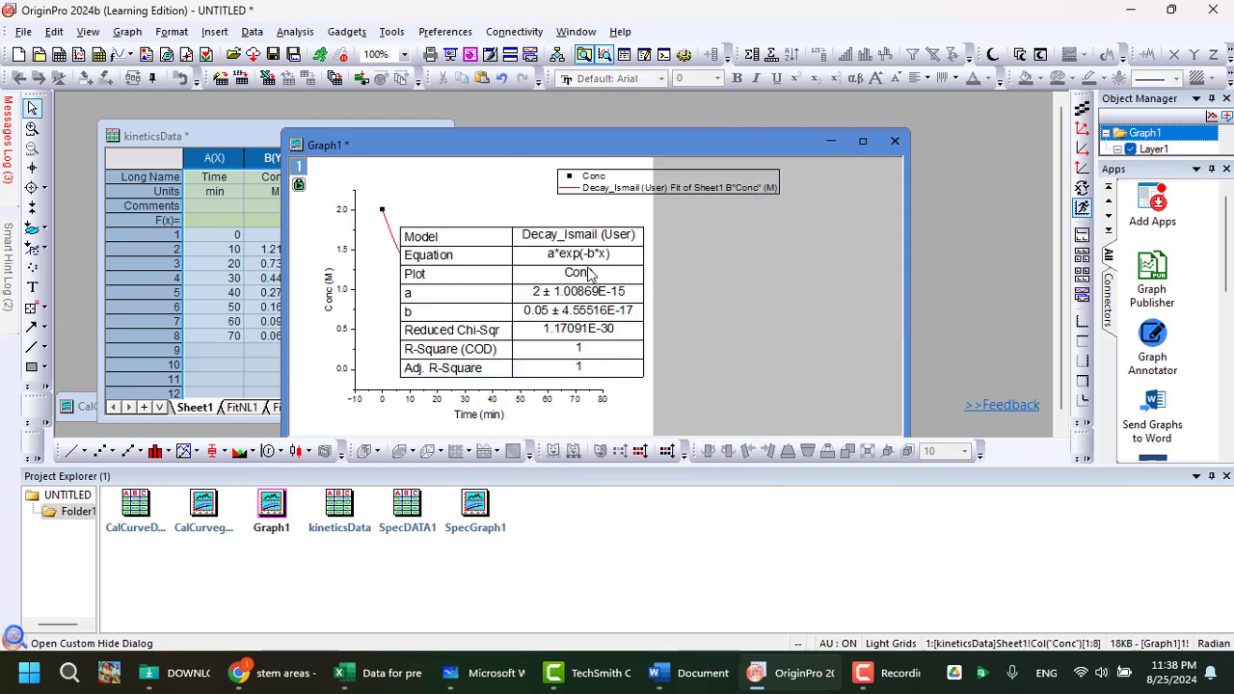
Move the fit results table clear of the decay curve, compare with the whiteboard's equation, and shift the Graph1 window.
{"action": "left_click_drag", "start_coordinate": [584, 269], "coordinate": [793, 275]}
{"action": "left_click", "coordinate": [721, 217]}
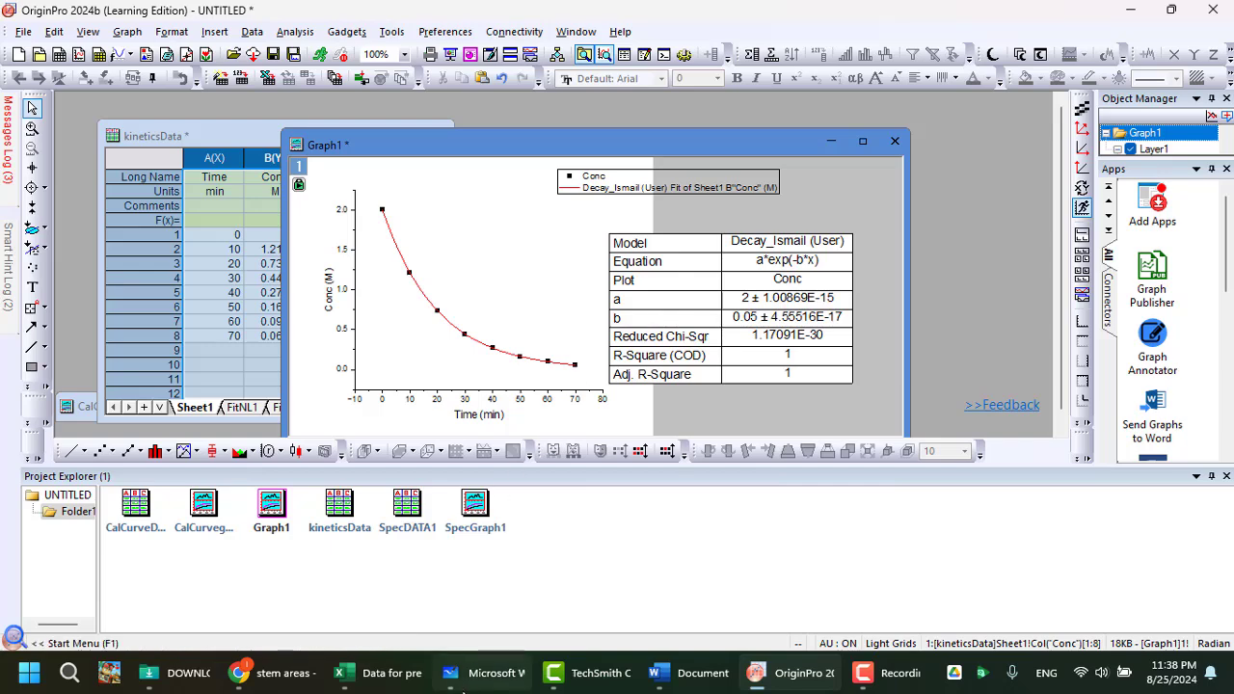
{"action": "left_click", "coordinate": [473, 673]}
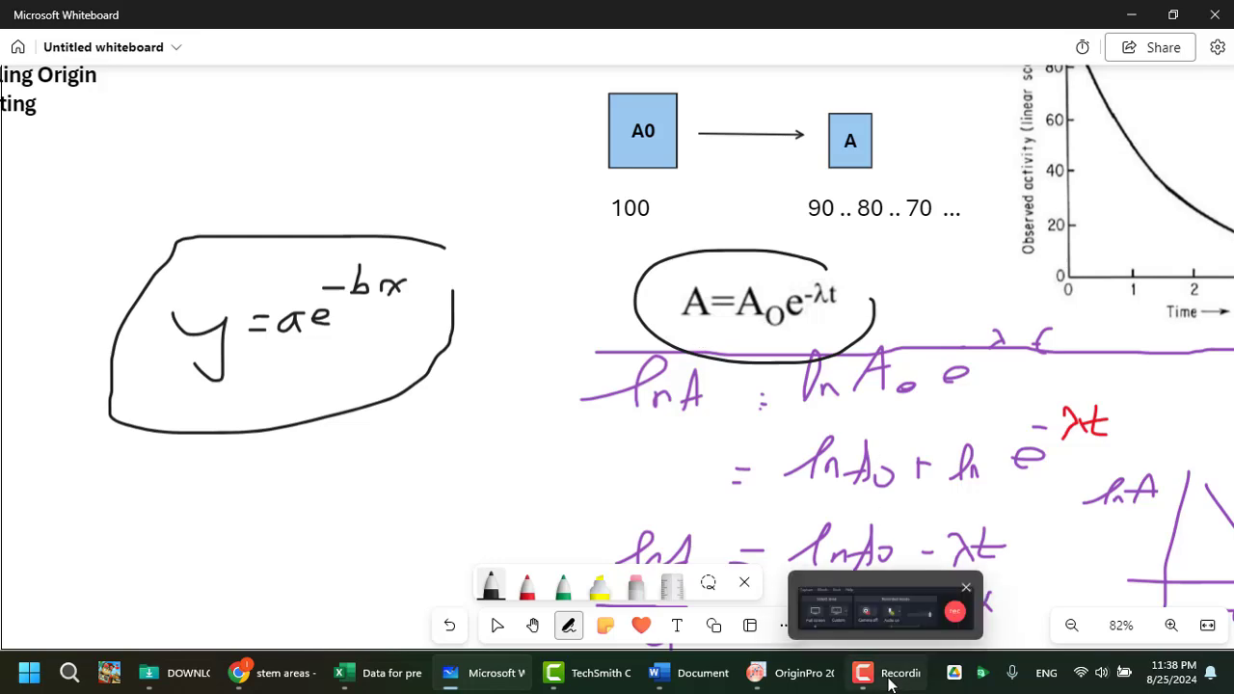
{"action": "left_click", "coordinate": [801, 673]}
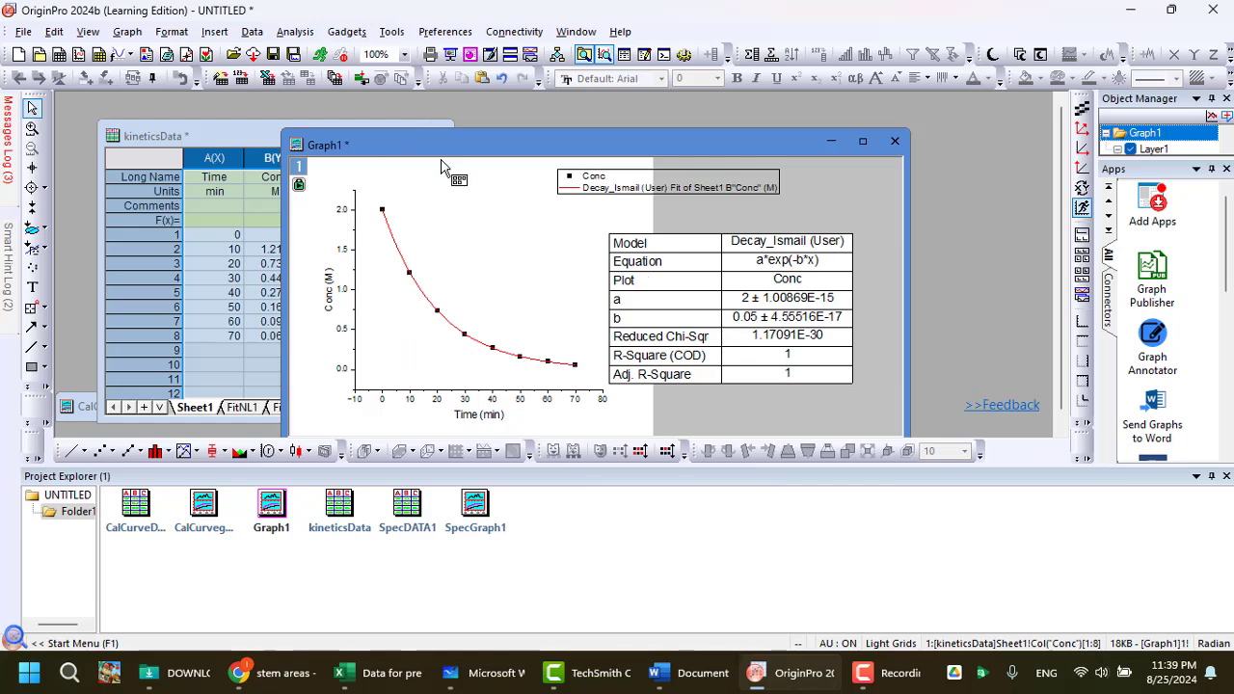
{"action": "left_click_drag", "start_coordinate": [375, 136], "coordinate": [281, 113]}
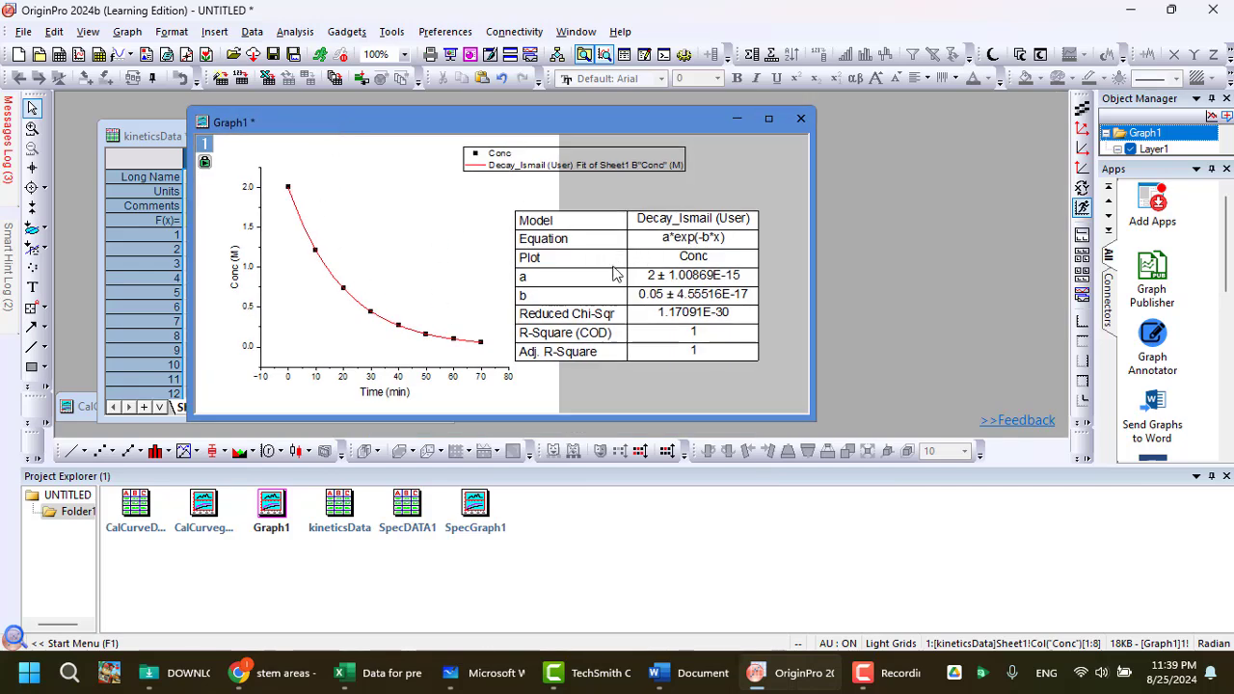
{"action": "left_click", "coordinate": [665, 290]}
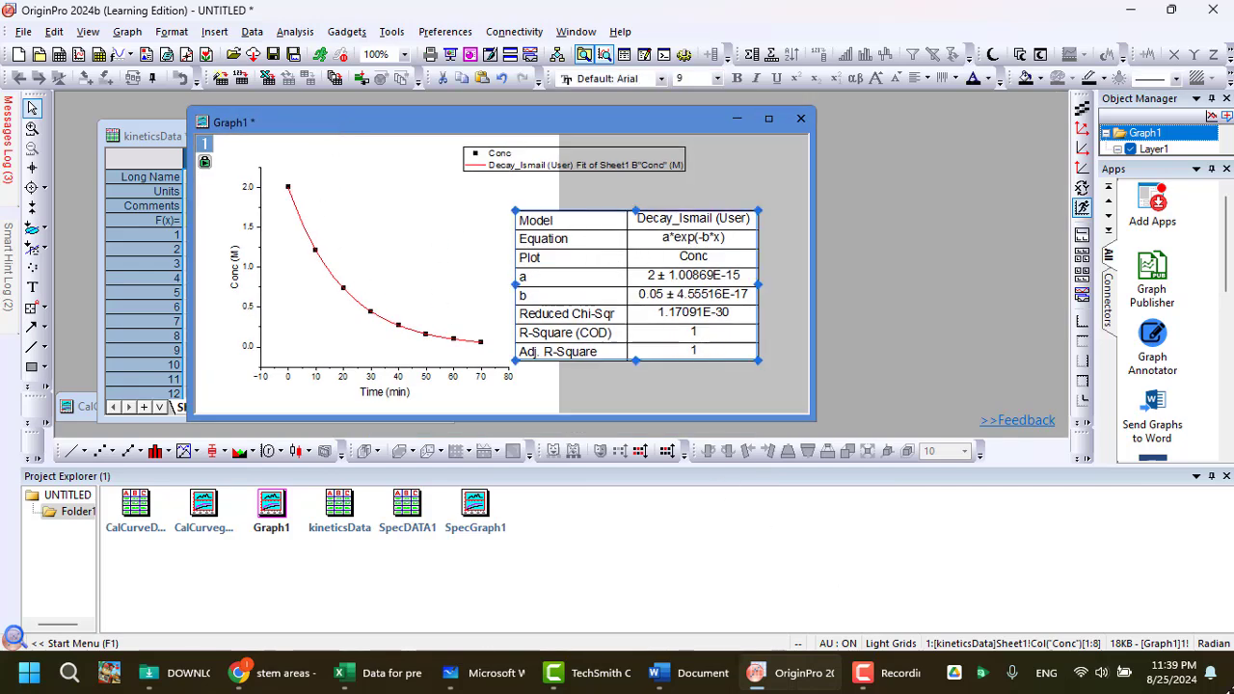
Preview the Ce and qe data on Excel's Langmuir sheet as a scatter chart, and delete the chart.
{"action": "key", "text": "alt+Tab"}
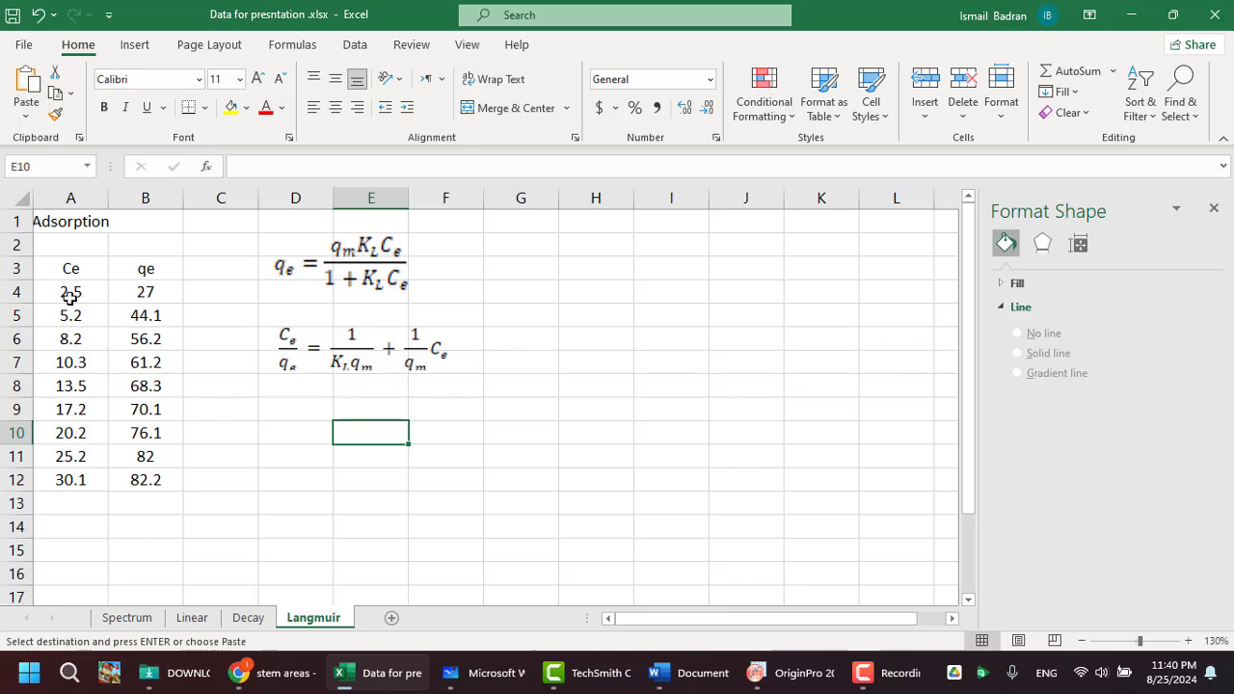
{"action": "left_click_drag", "start_coordinate": [72, 265], "coordinate": [160, 477]}
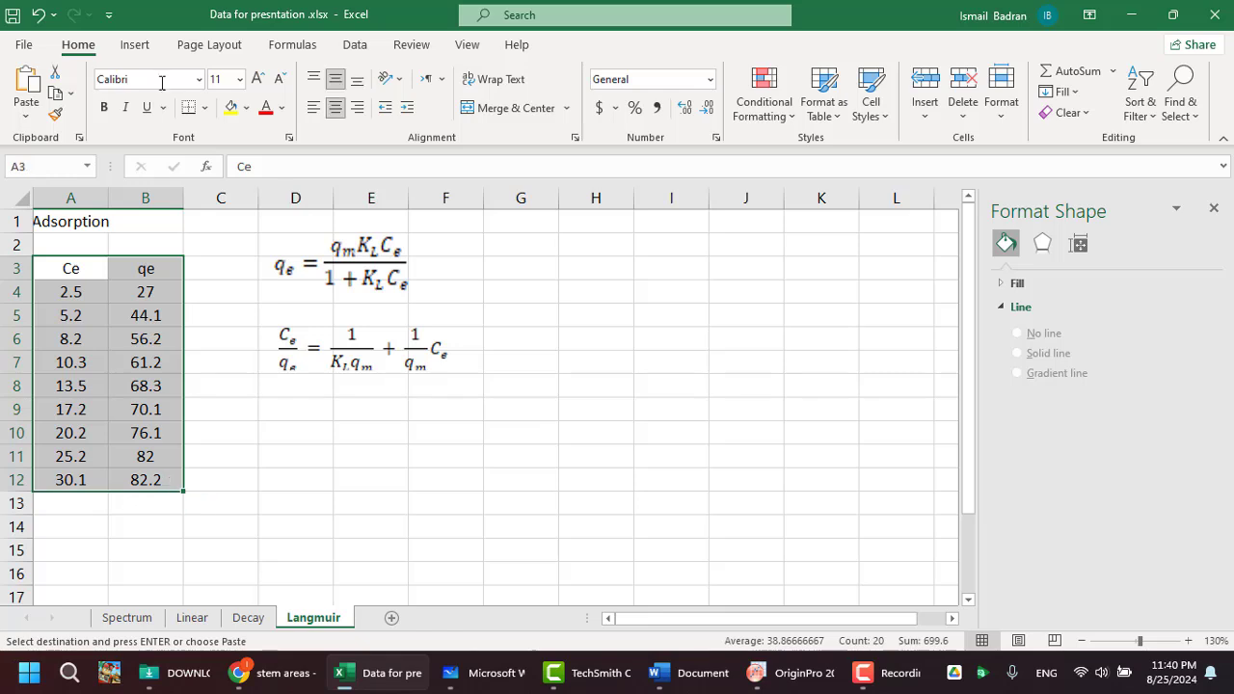
{"action": "left_click", "coordinate": [136, 45]}
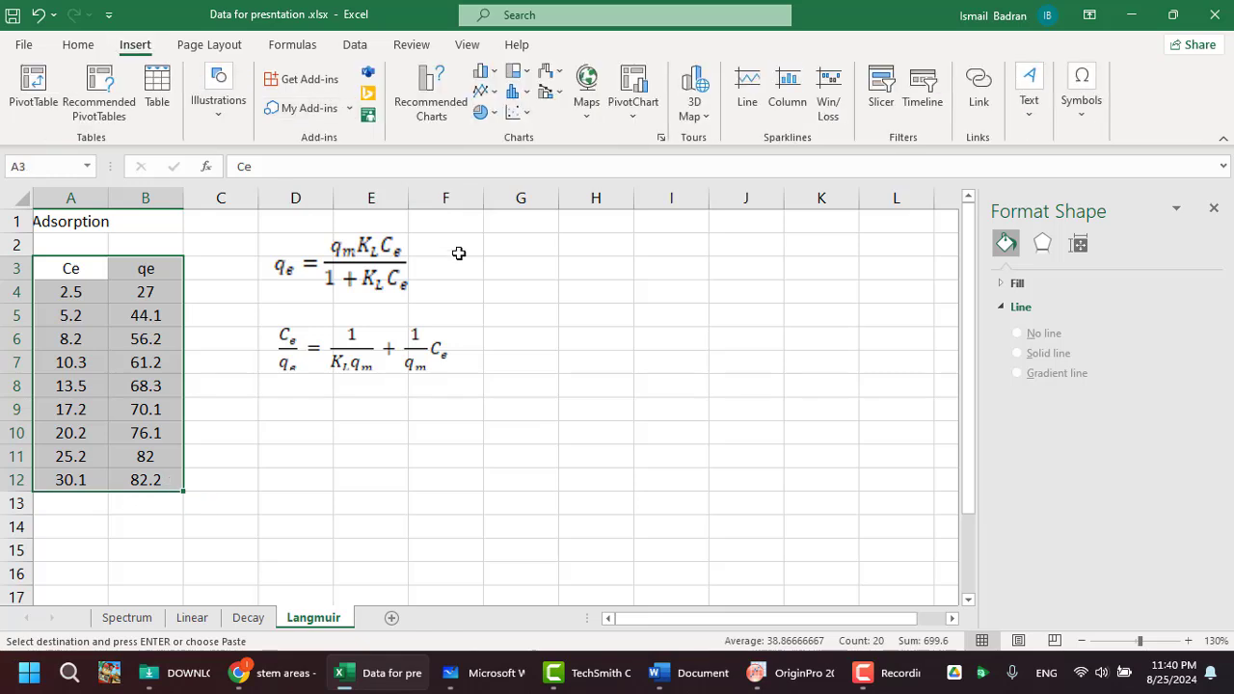
{"action": "left_click", "coordinate": [482, 112]}
{"action": "left_click", "coordinate": [515, 113]}
{"action": "left_click", "coordinate": [515, 114]}
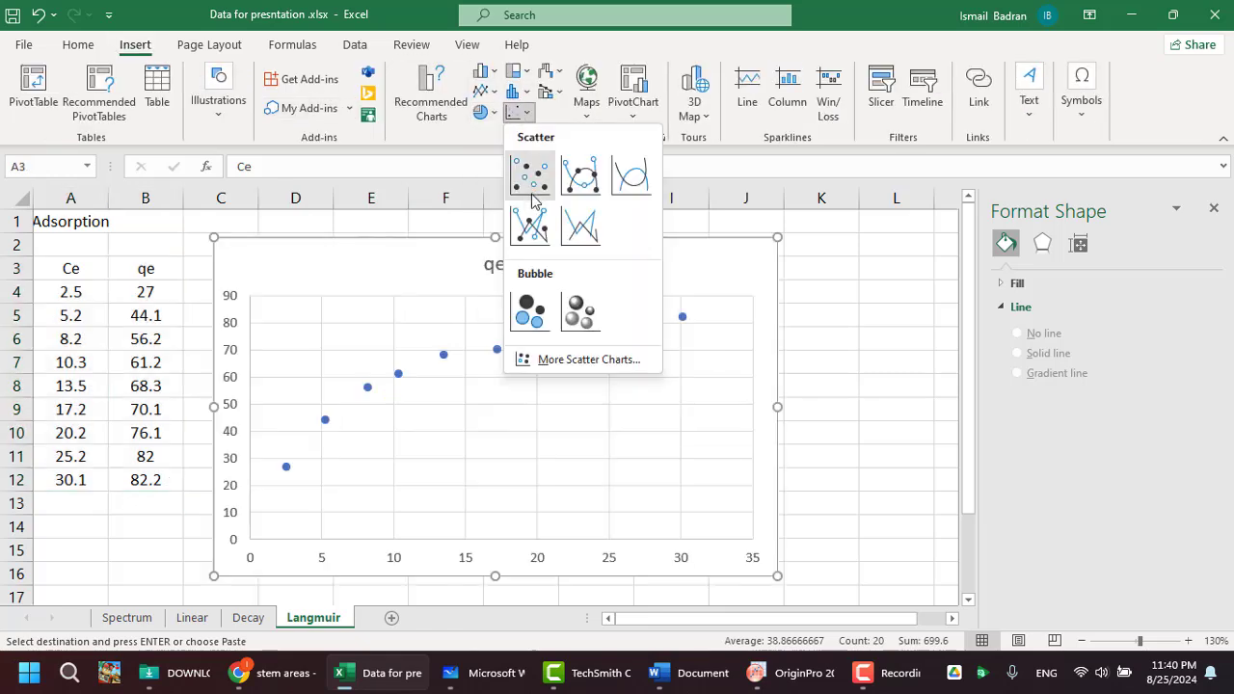
{"action": "left_click", "coordinate": [526, 173]}
{"action": "left_click_drag", "start_coordinate": [372, 276], "coordinate": [614, 281]}
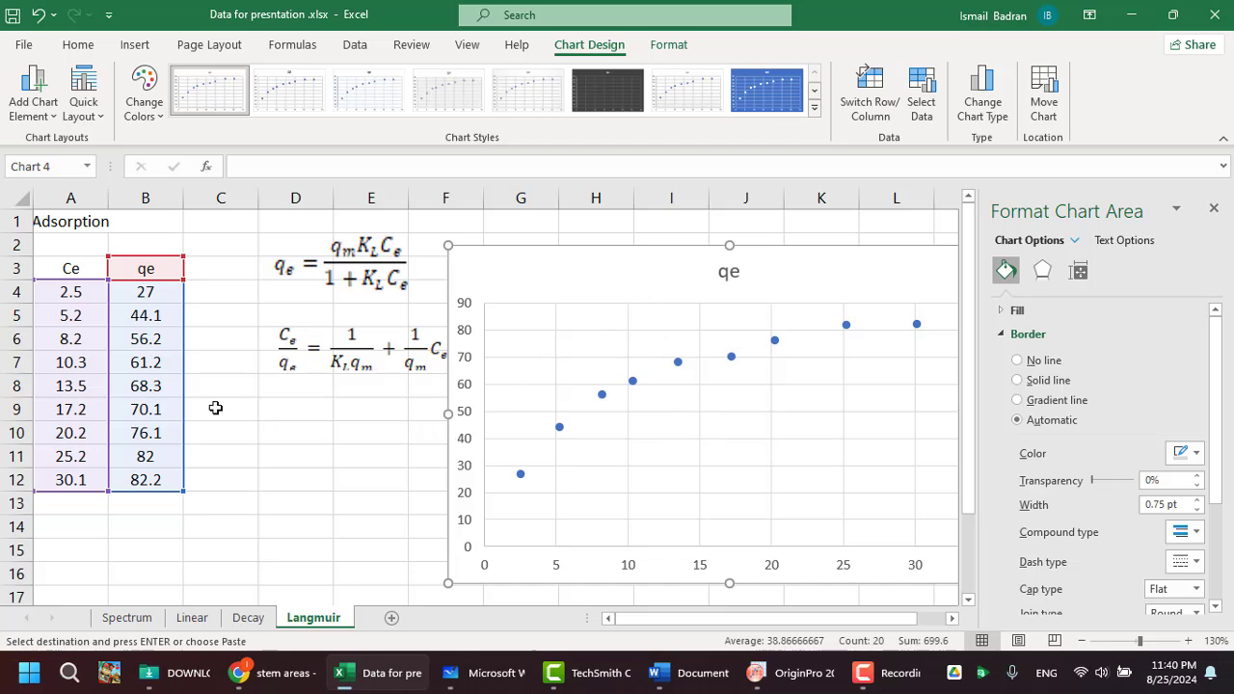
{"action": "key", "text": "Delete"}
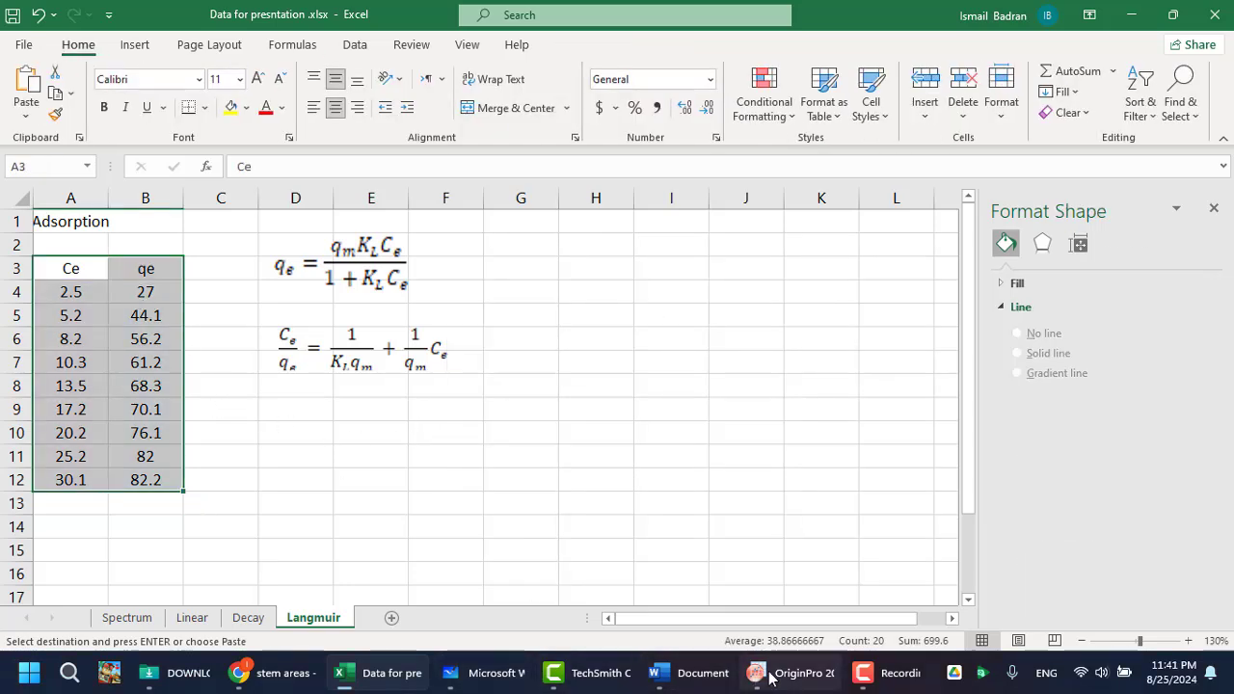
Switch to OriginPro and add a new worksheet window to the current project folder.
{"action": "left_click", "coordinate": [771, 678]}
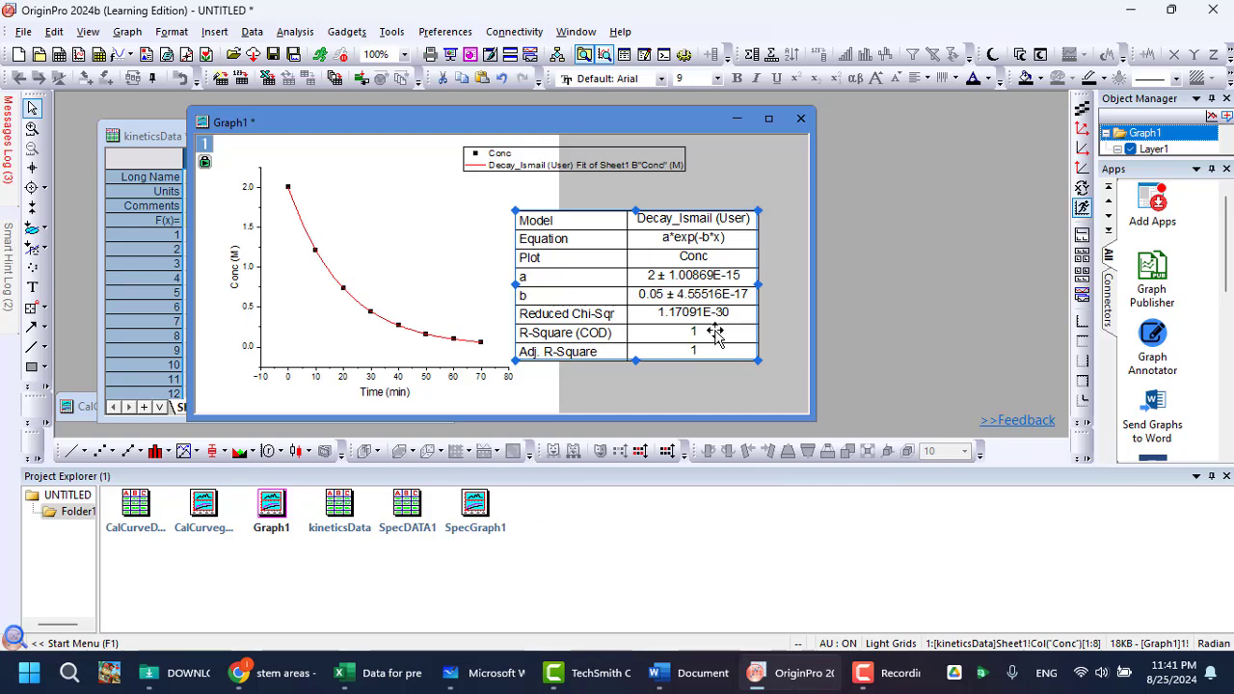
{"action": "right_click", "coordinate": [526, 557]}
{"action": "mouse_move", "coordinate": [646, 440]}
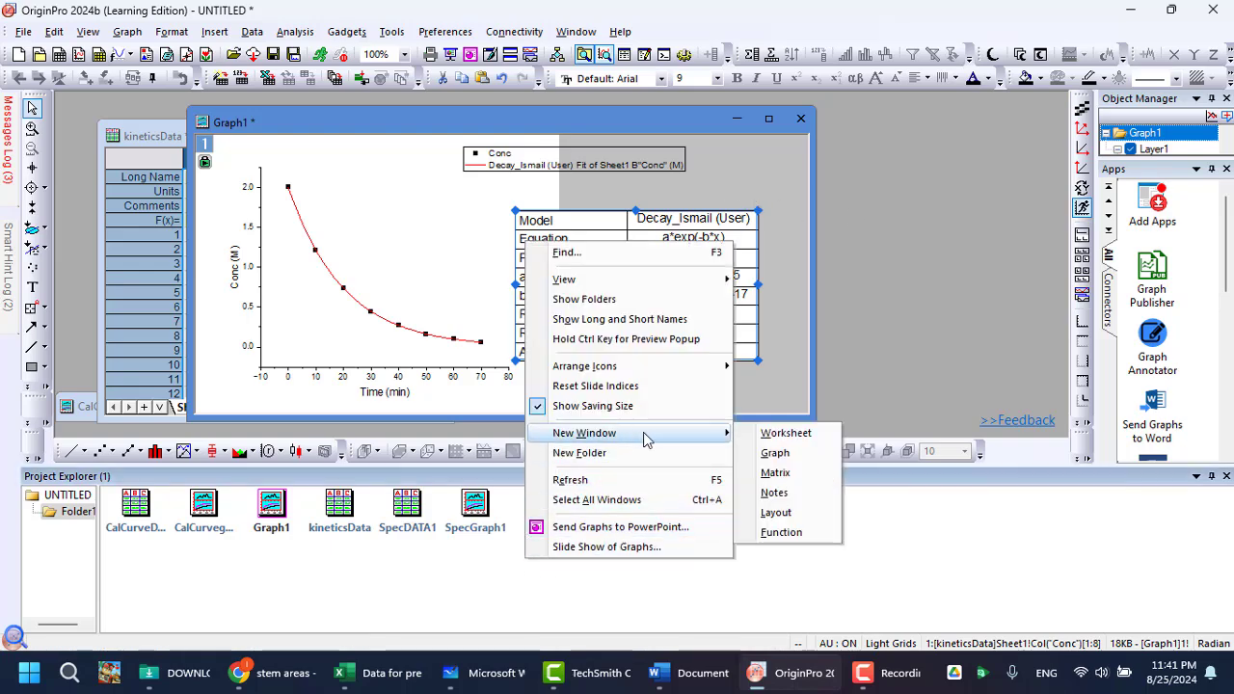
{"action": "left_click", "coordinate": [786, 433]}
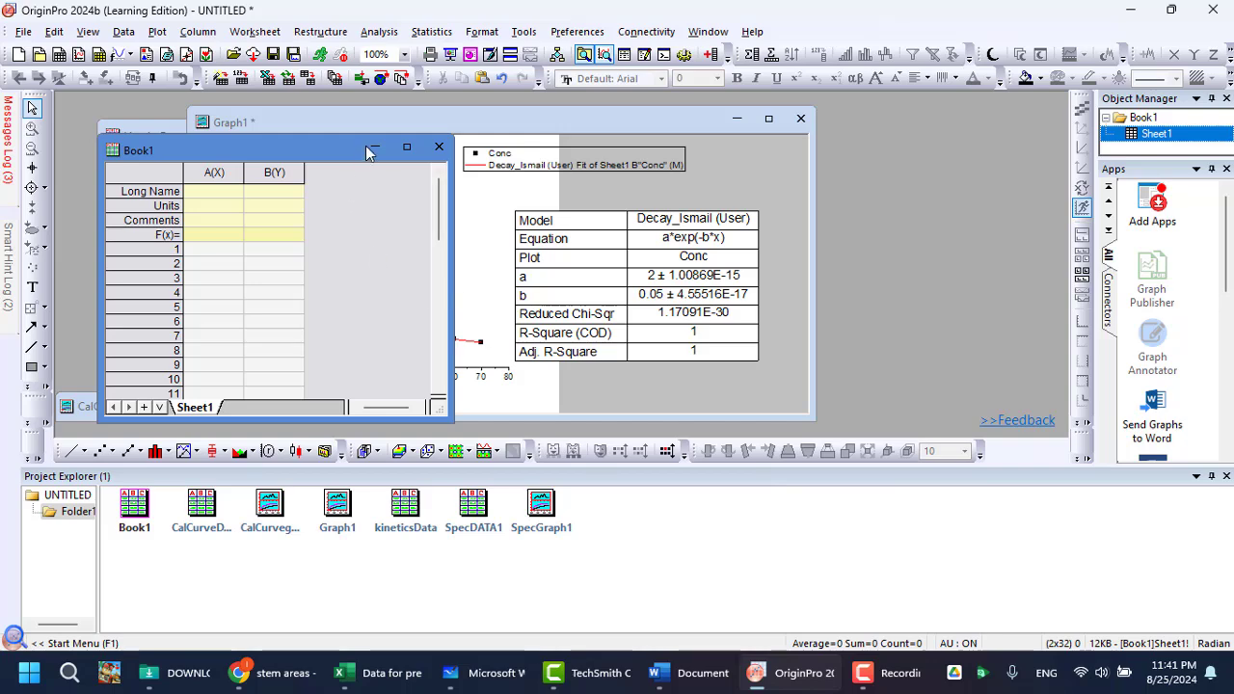
Hide the Graph1 and kineticsData windows without deleting them, and move the Book1 window aside.
{"action": "left_click", "coordinate": [800, 118]}
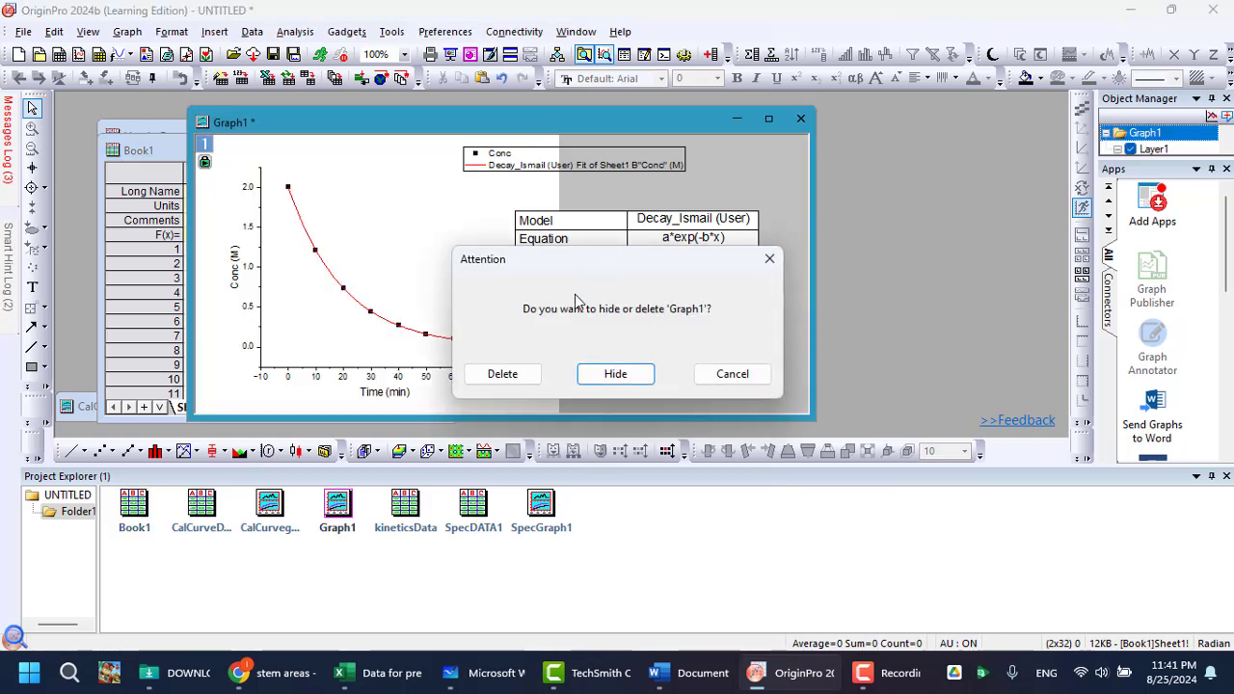
{"action": "left_click", "coordinate": [531, 372]}
{"action": "left_click_drag", "start_coordinate": [304, 150], "coordinate": [636, 155]}
{"action": "left_click", "coordinate": [399, 233]}
{"action": "left_click", "coordinate": [436, 139]}
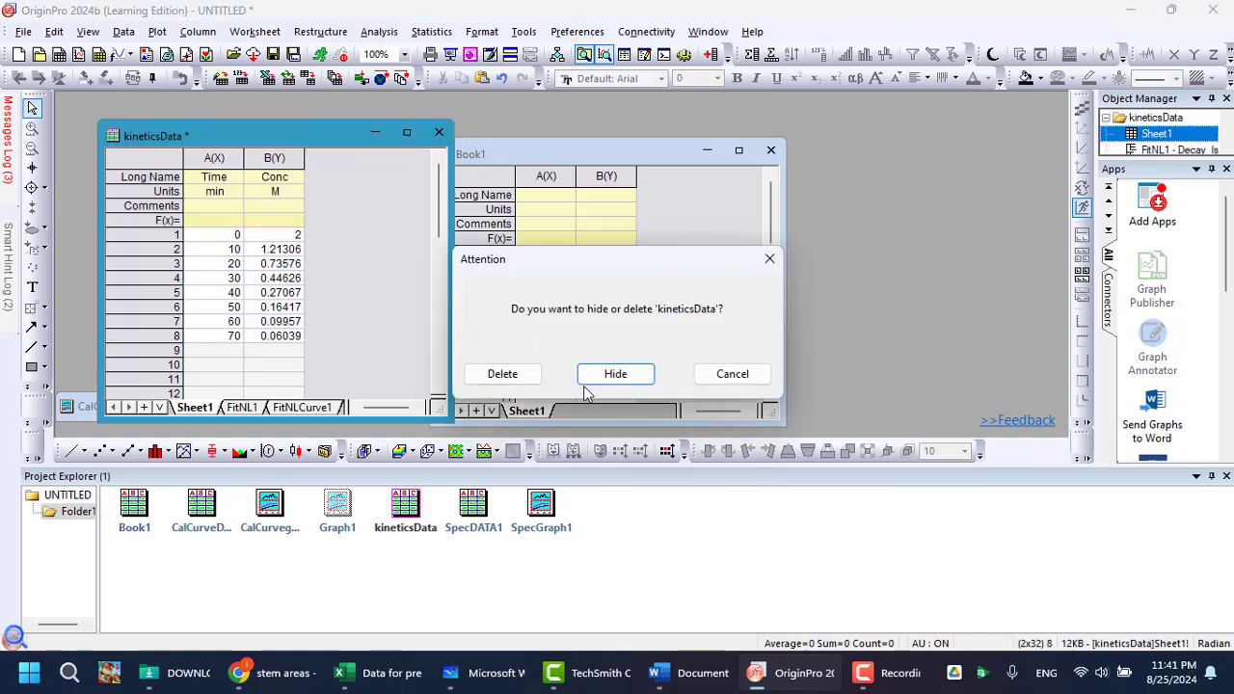
{"action": "left_click", "coordinate": [582, 372]}
Copy the Ce and qe values in A4:B12 of Excel's Langmuir sheet into Book1, starting at row 1 of column A(X).
{"action": "key", "text": "alt+Tab"}
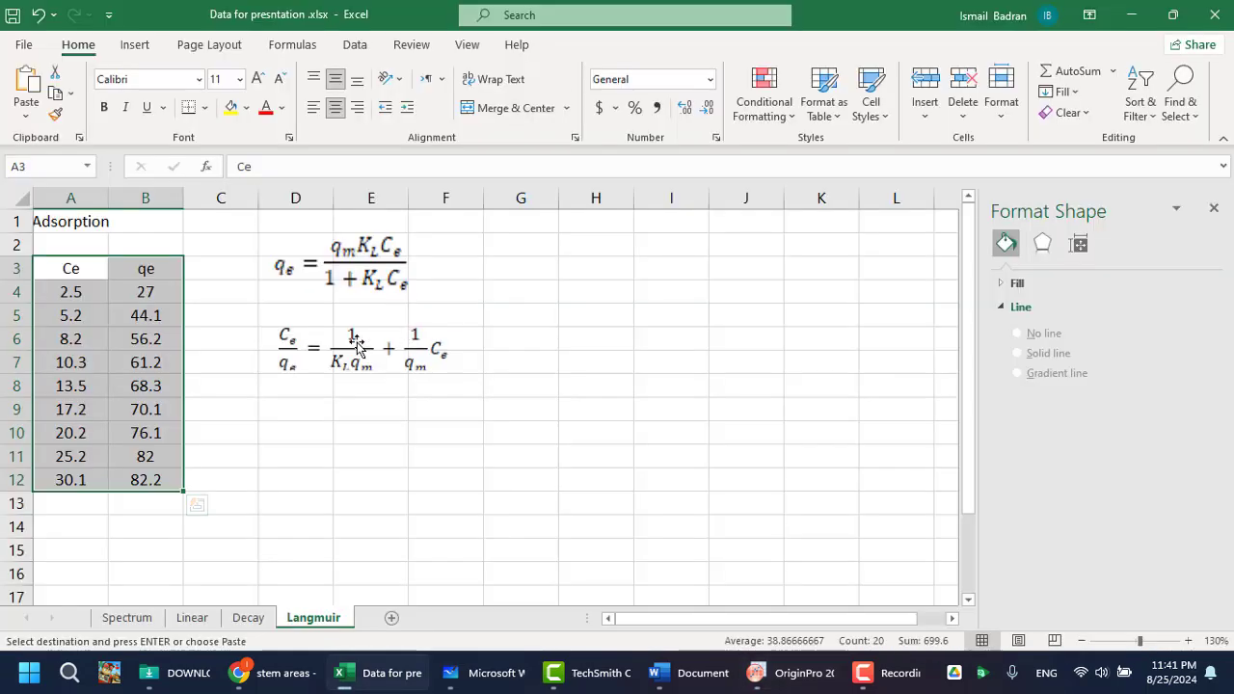
{"action": "left_click_drag", "start_coordinate": [72, 290], "coordinate": [162, 476]}
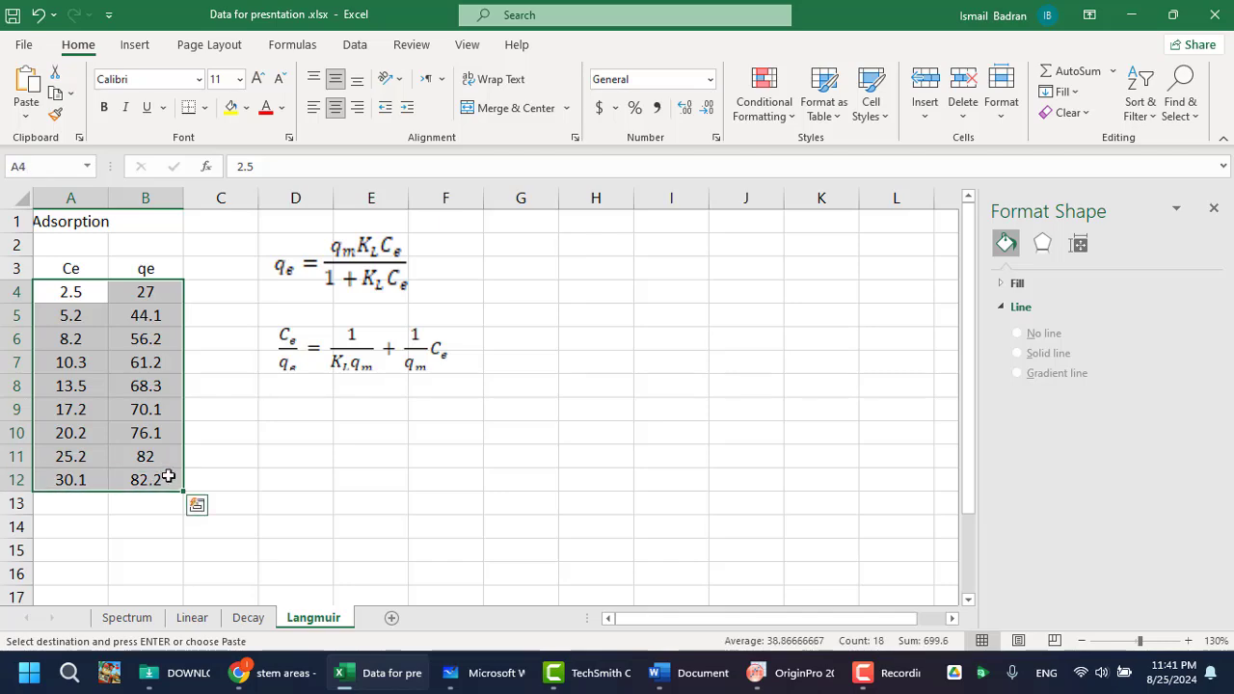
{"action": "key", "text": "ctrl+c"}
{"action": "key", "text": "alt+Tab"}
{"action": "left_click", "coordinate": [540, 252]}
{"action": "key", "text": "ctrl+v"}
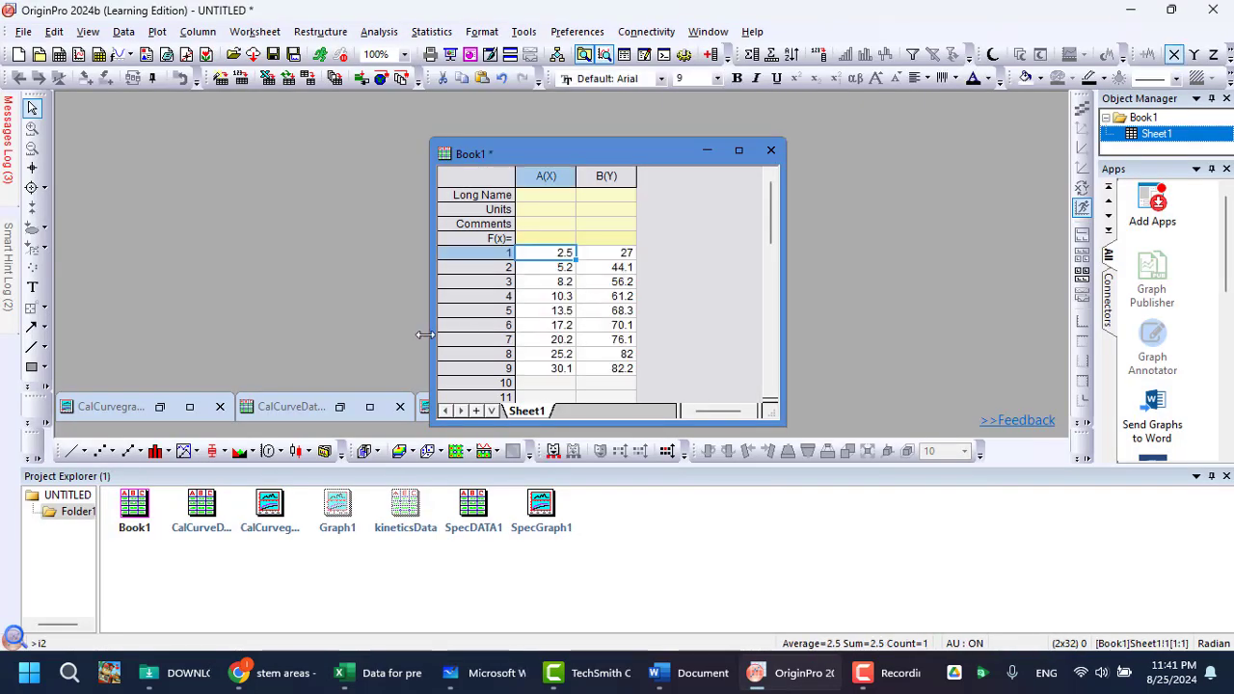
Copy the Ce and qe headings from the Excel sheet into the Long Name row of Book1.
{"action": "key", "text": "alt+Tab"}
{"action": "left_click_drag", "start_coordinate": [70, 268], "coordinate": [146, 268]}
{"action": "key", "text": "ctrl+c"}
{"action": "key", "text": "alt+Tab"}
{"action": "left_click", "coordinate": [546, 195]}
{"action": "key", "text": "ctrl+v"}
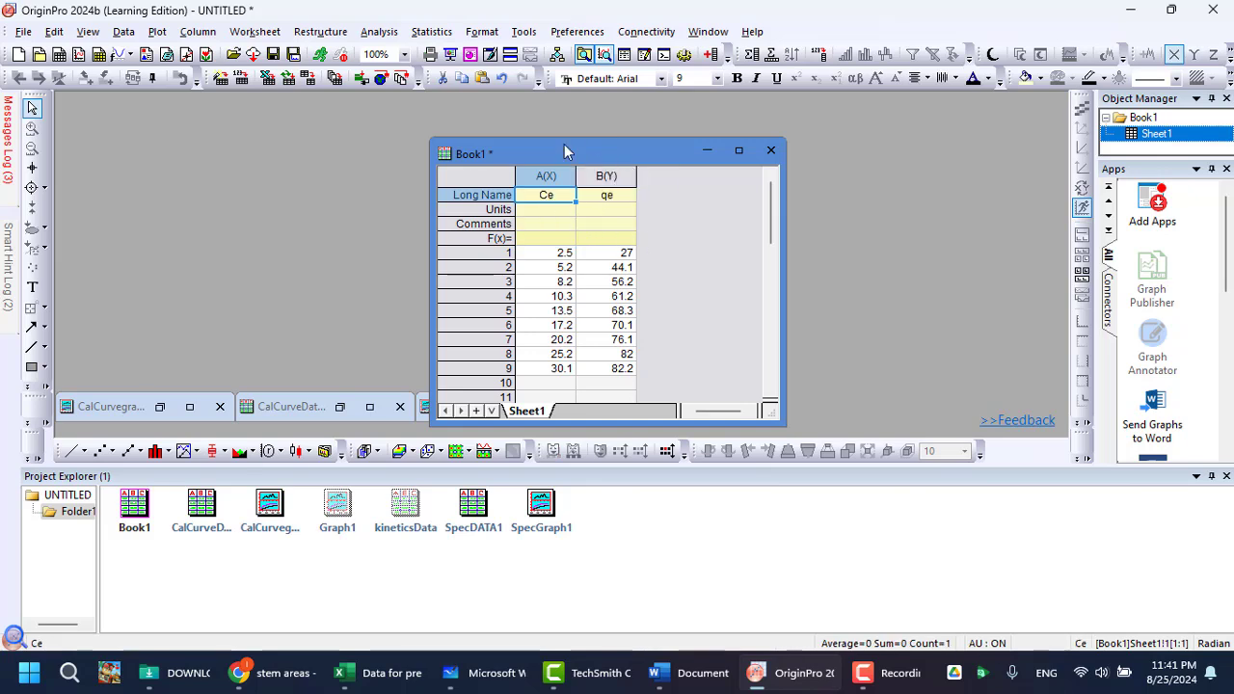
Move the Book1 window into the workspace corner, make it taller, and select the Ce and qe columns.
{"action": "left_click_drag", "start_coordinate": [565, 152], "coordinate": [155, 108]}
{"action": "left_click_drag", "start_coordinate": [268, 260], "coordinate": [290, 379]}
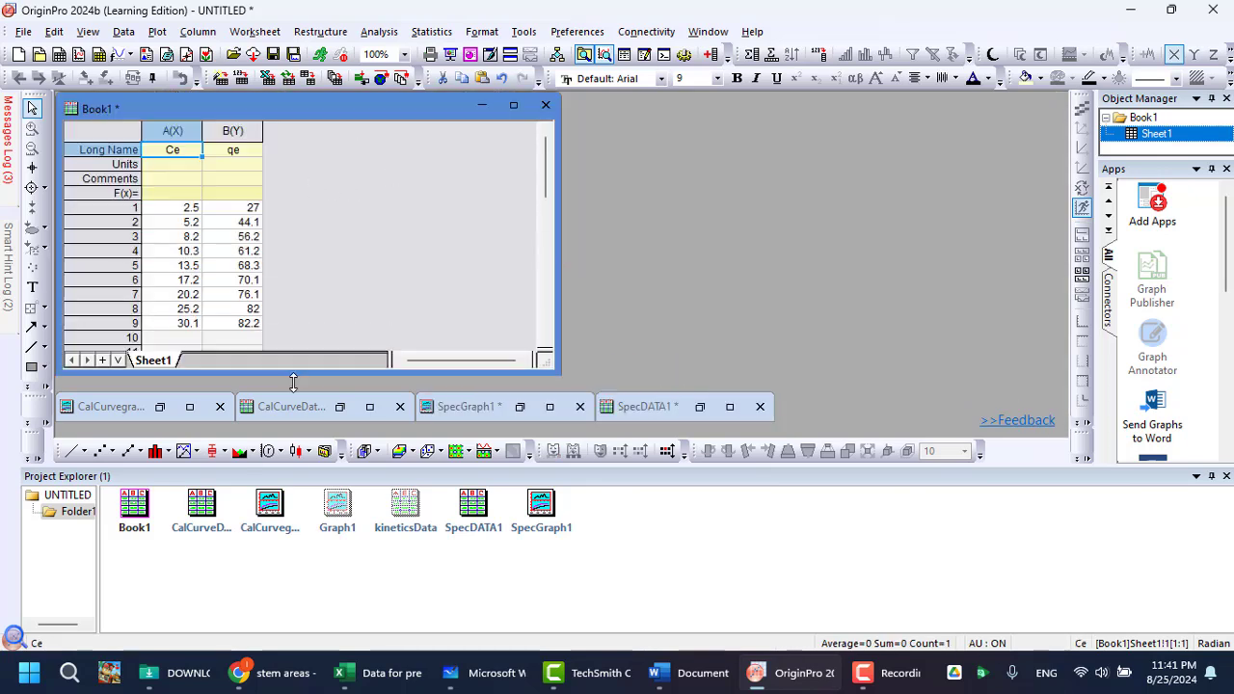
{"action": "left_click_drag", "start_coordinate": [198, 130], "coordinate": [235, 131]}
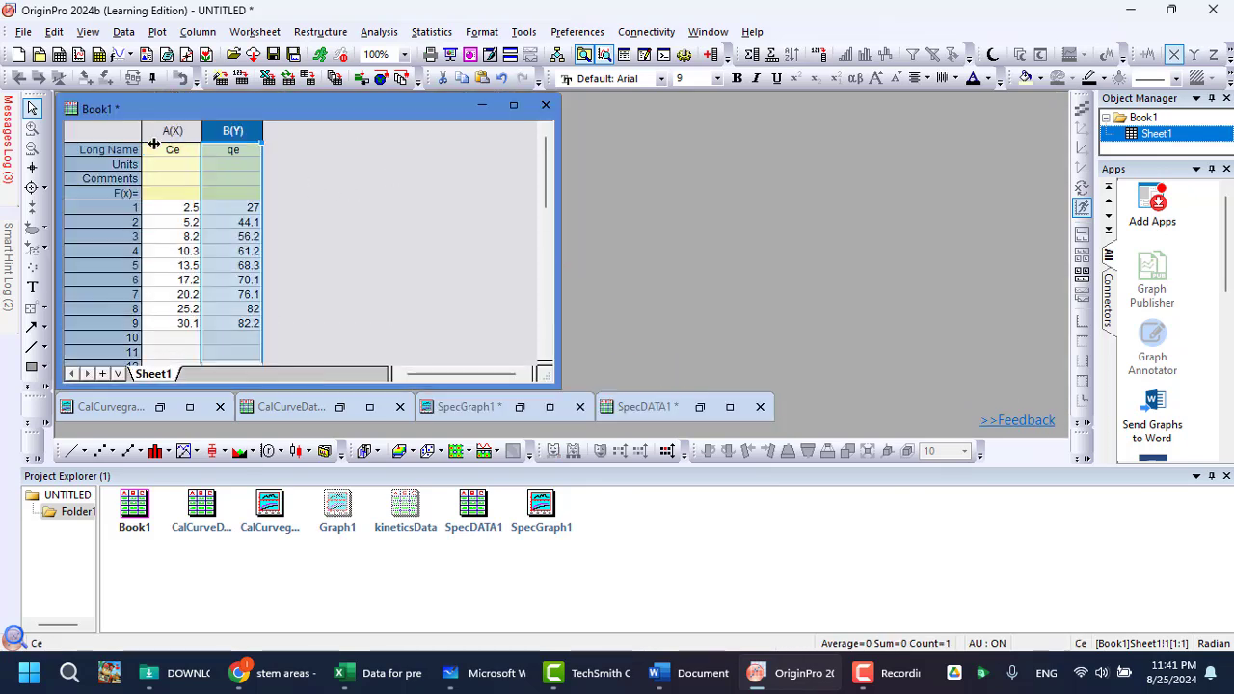
{"action": "left_click", "coordinate": [128, 450]}
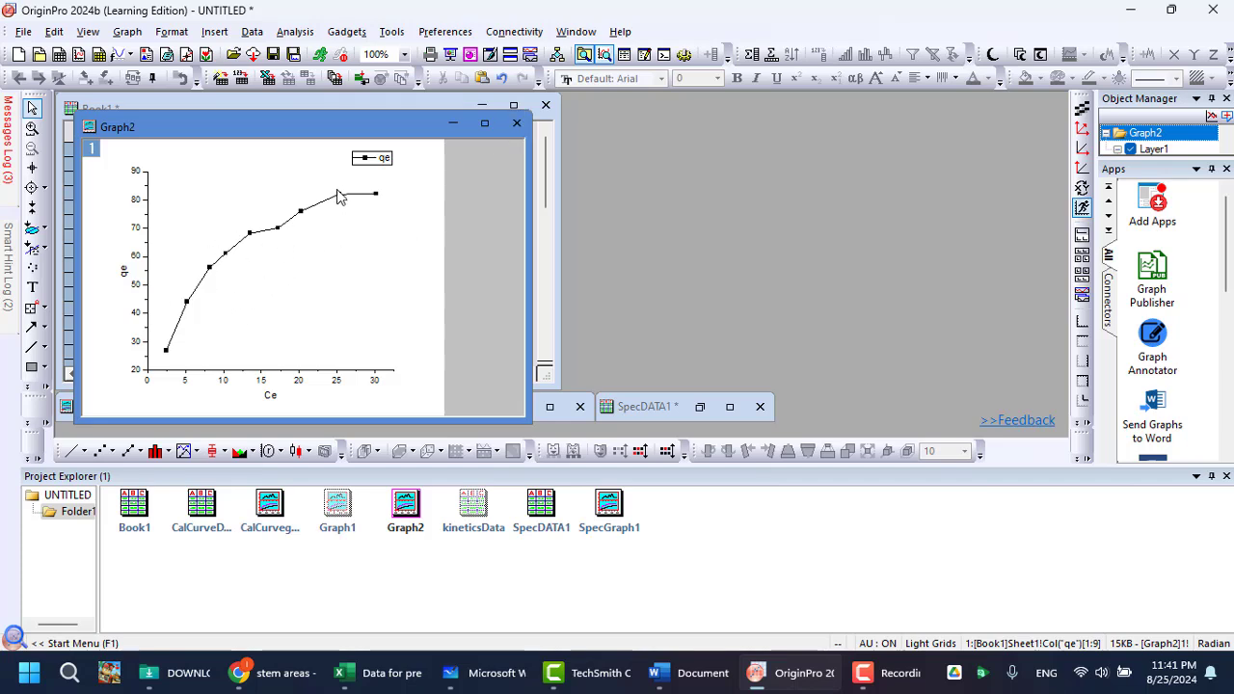
{"action": "left_click", "coordinate": [518, 125]}
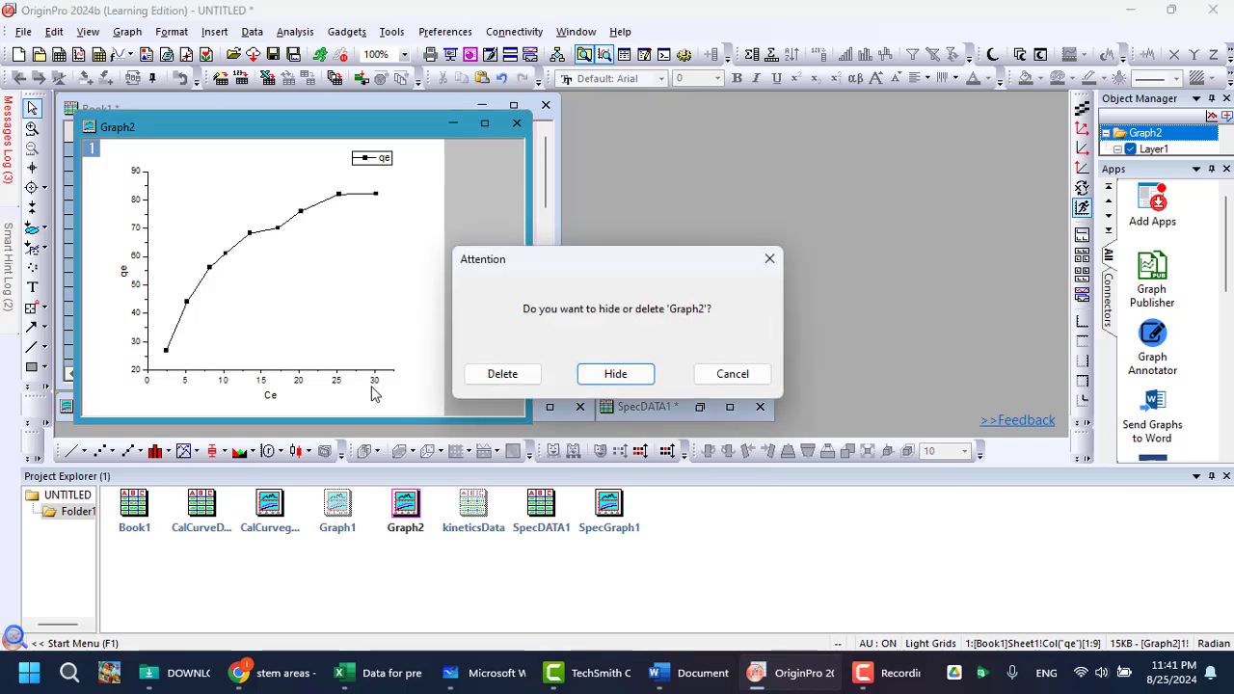
{"action": "left_click", "coordinate": [497, 374]}
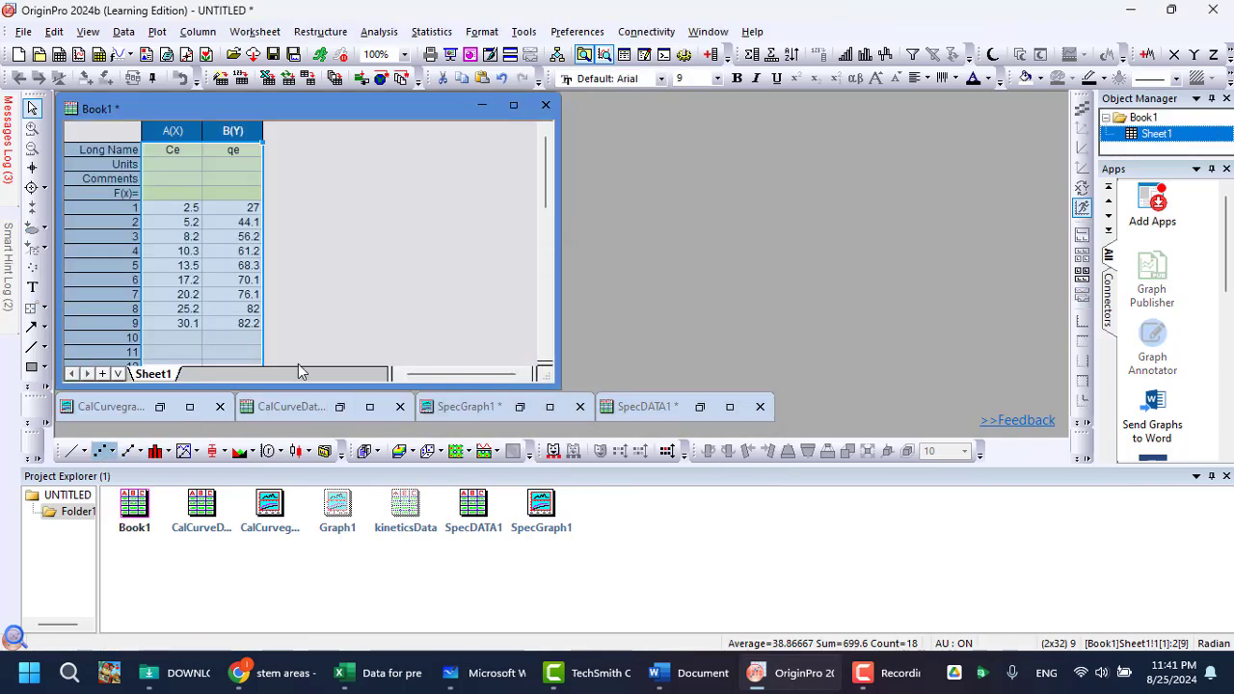
Plot the selected Ce and qe columns as a scatter graph, and move its window off the worksheet data.
{"action": "left_click", "coordinate": [102, 452]}
{"action": "left_click_drag", "start_coordinate": [256, 128], "coordinate": [446, 137]}
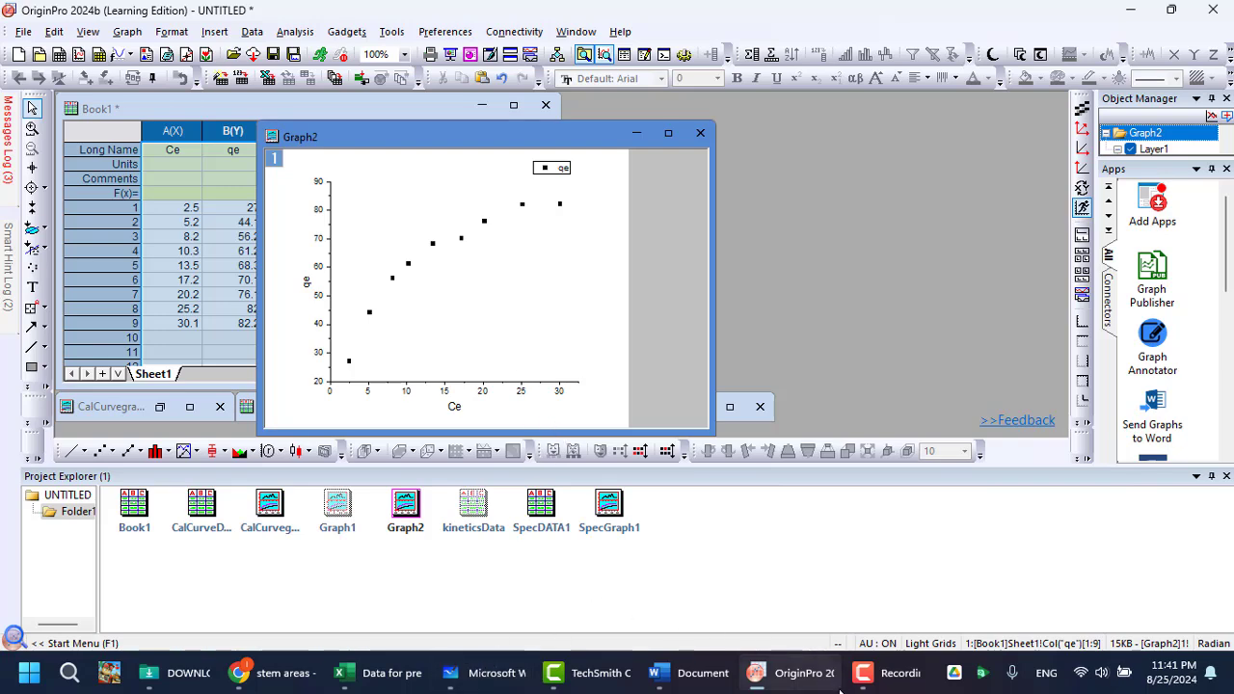
On the Microsoft Whiteboard, handwrite y = q·K·x / (1 + Kx) beside the Langmuir equation and circle it in black.
{"action": "left_click", "coordinate": [487, 673]}
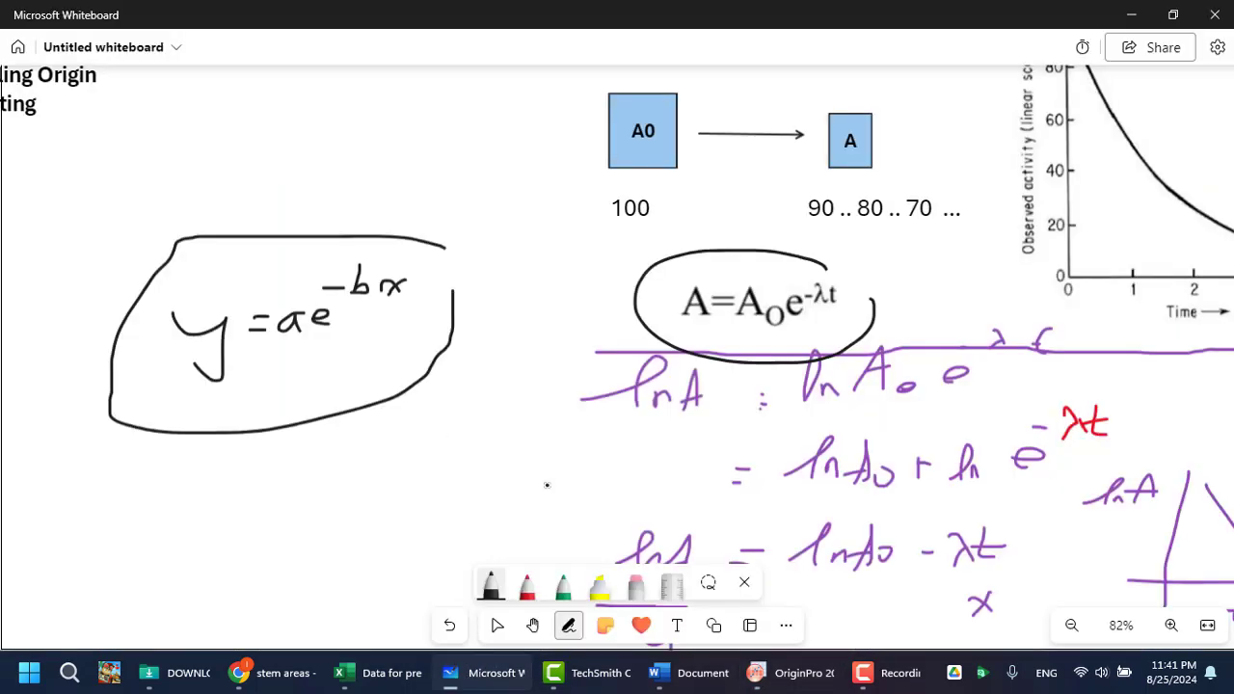
{"action": "left_click_drag", "start_coordinate": [815, 384], "coordinate": [299, 378]}
{"action": "left_click_drag", "start_coordinate": [659, 427], "coordinate": [232, 357]}
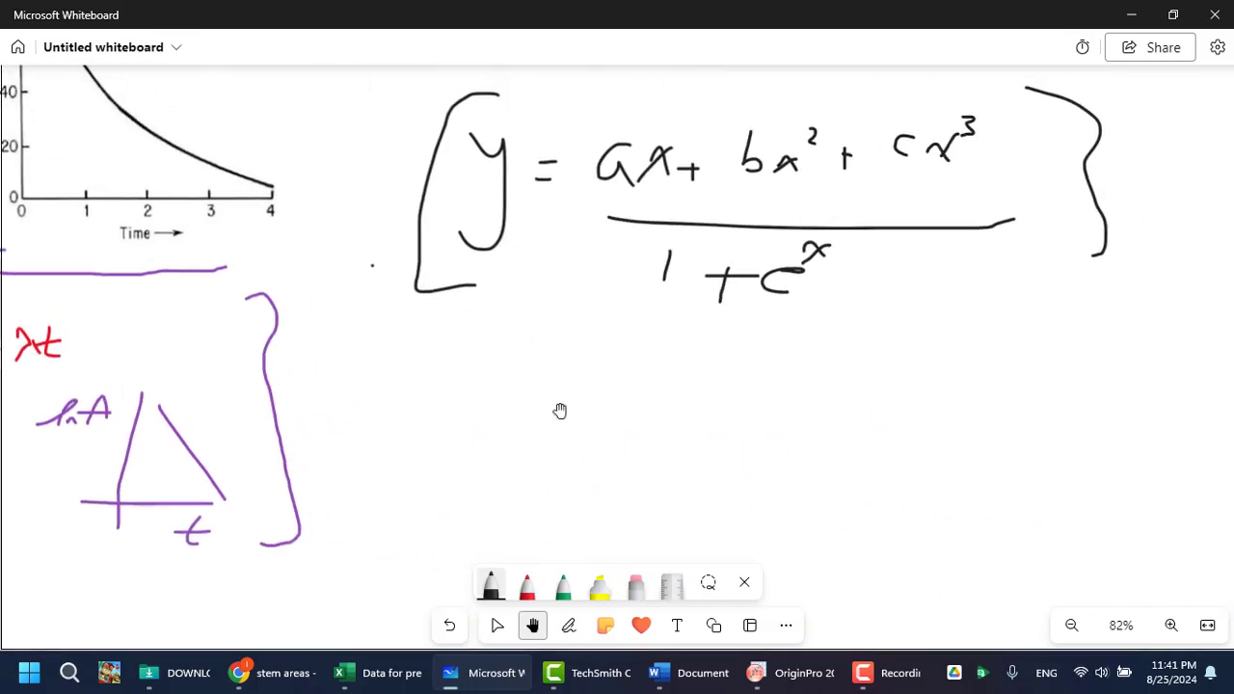
{"action": "left_click_drag", "start_coordinate": [559, 411], "coordinate": [318, 345]}
{"action": "scroll", "coordinate": [318, 344], "scroll_direction": "down", "scroll_amount": 5}
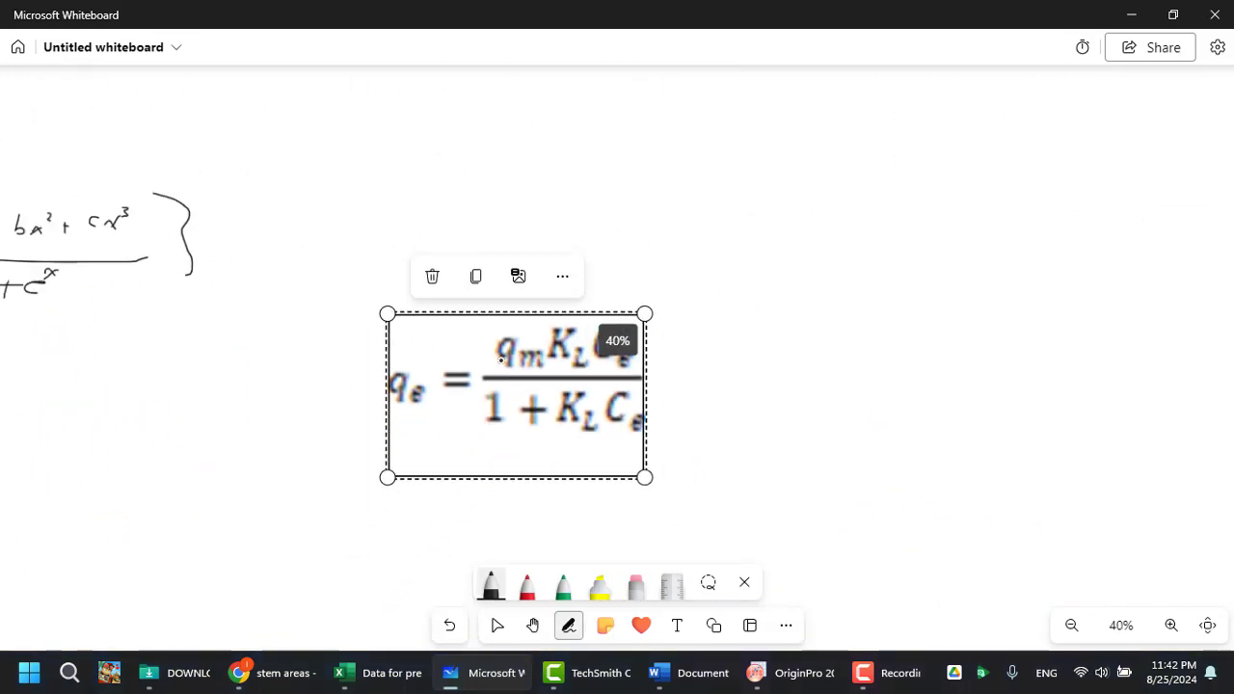
{"action": "left_click_drag", "start_coordinate": [306, 394], "coordinate": [191, 387]}
{"action": "left_click", "coordinate": [472, 361]}
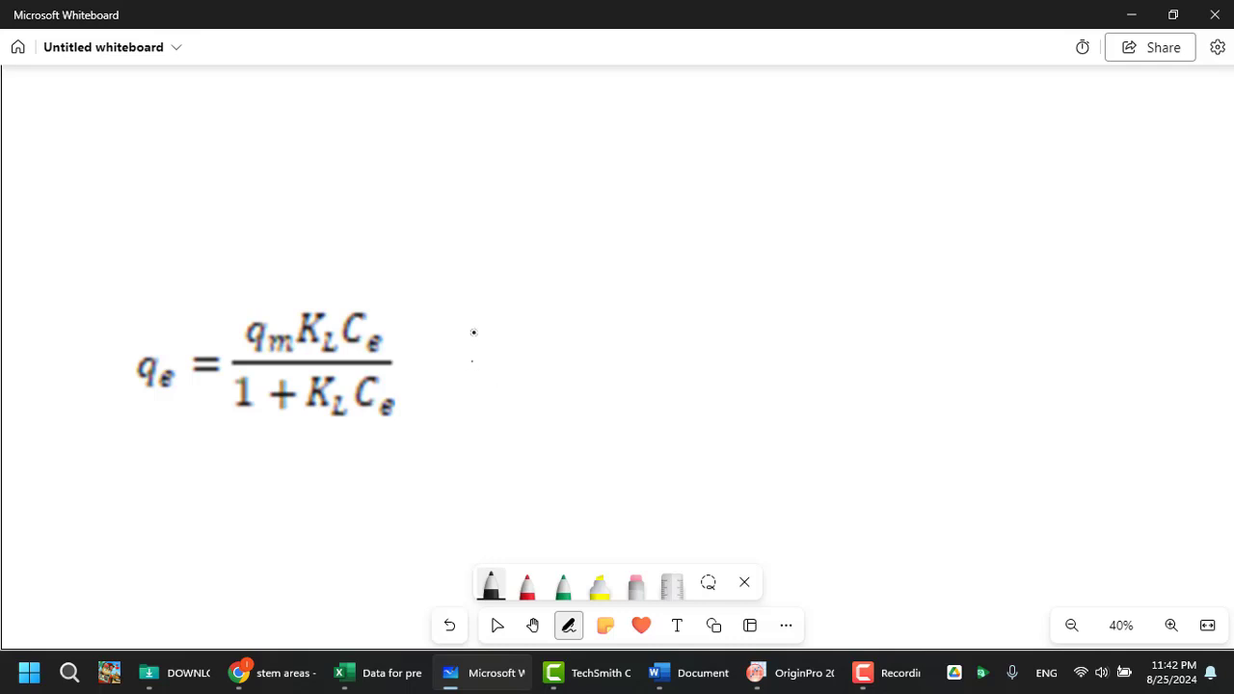
{"action": "left_click_drag", "start_coordinate": [543, 315], "coordinate": [490, 362]}
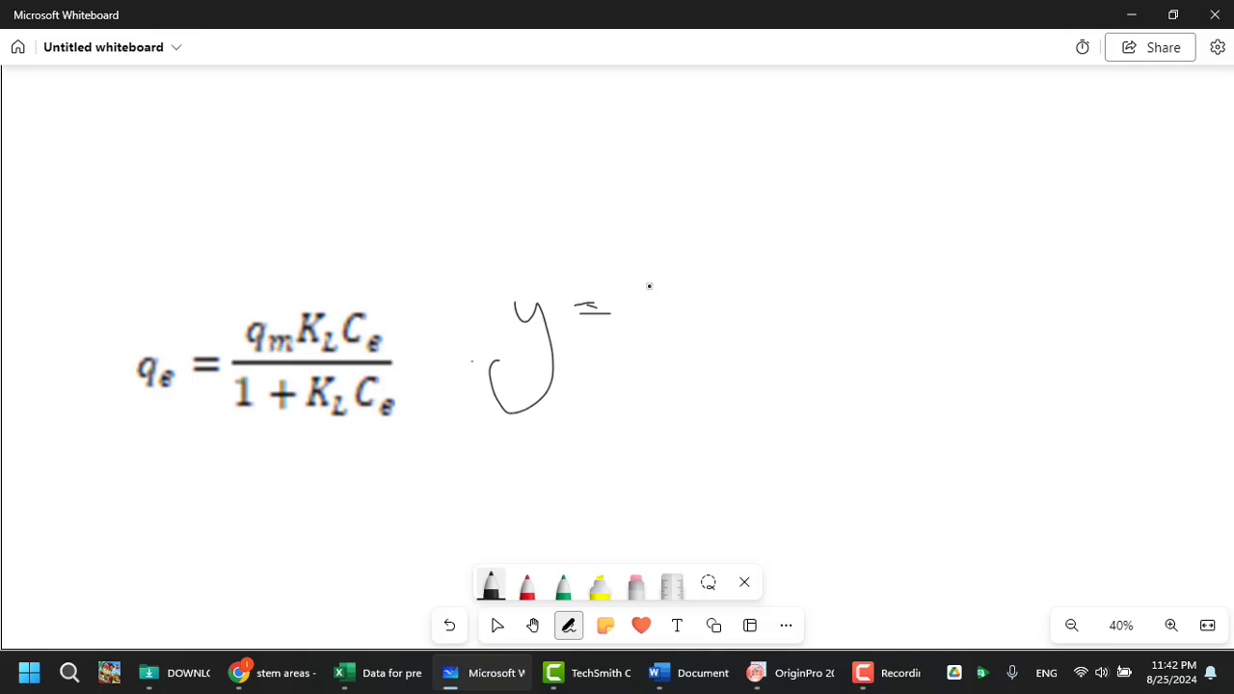
{"action": "left_click_drag", "start_coordinate": [647, 287], "coordinate": [655, 320]}
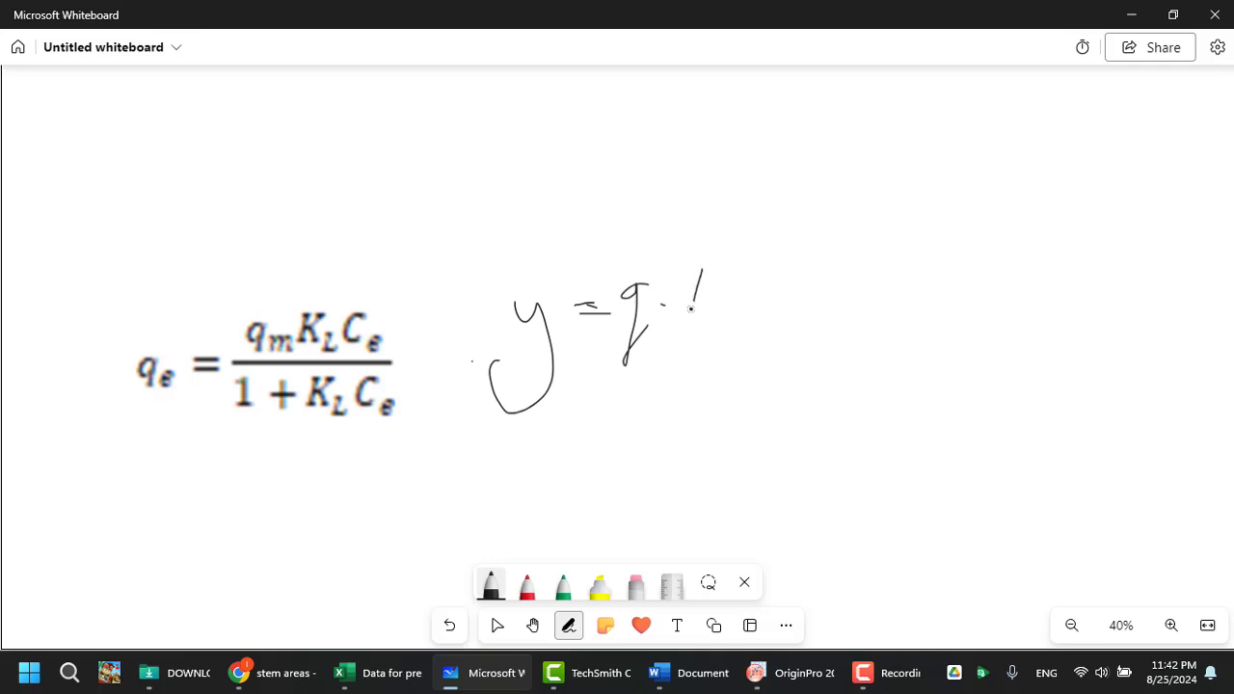
{"action": "left_click_drag", "start_coordinate": [691, 308], "coordinate": [718, 272]}
{"action": "left_click_drag", "start_coordinate": [763, 308], "coordinate": [795, 310]}
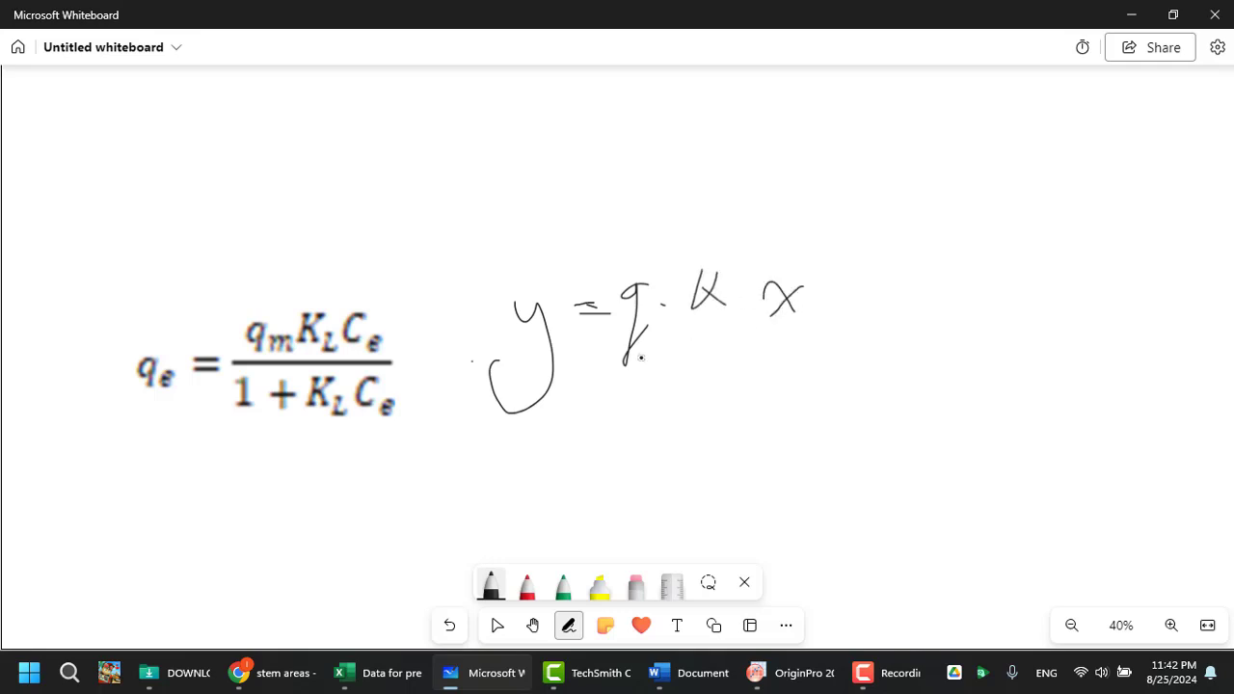
{"action": "left_click_drag", "start_coordinate": [605, 366], "coordinate": [874, 367]}
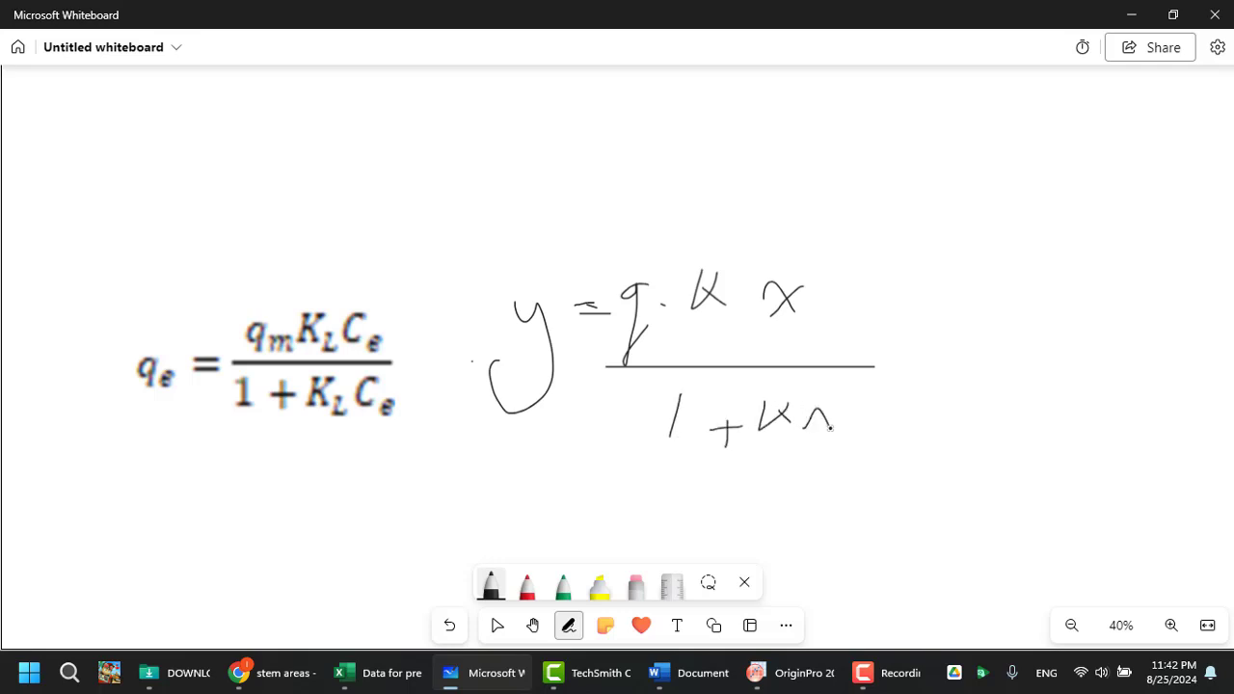
{"action": "mouse_move", "coordinate": [811, 263]}
{"action": "left_mouse_down"}
{"action": "mouse_move", "coordinate": [554, 204]}
{"action": "mouse_move", "coordinate": [592, 436]}
{"action": "mouse_move", "coordinate": [849, 329]}
{"action": "mouse_move", "coordinate": [829, 320]}
{"action": "left_mouse_up"}
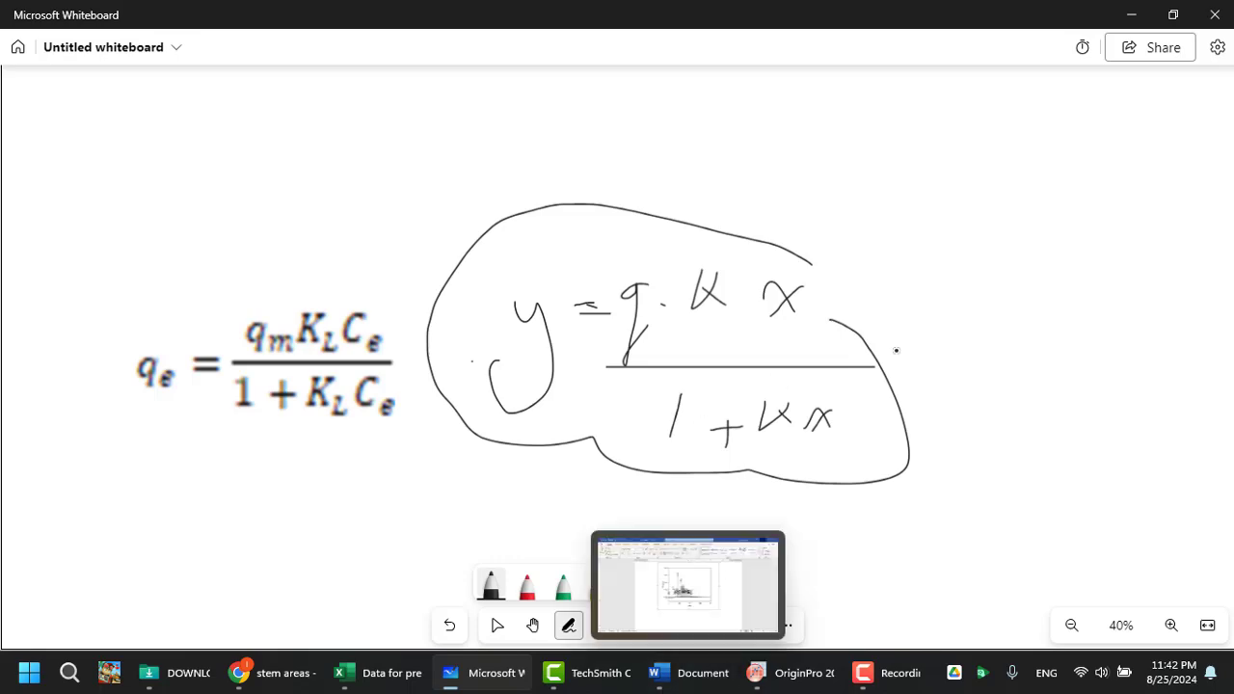
Switch to OriginPro and start a nonlinear curve fit on Graph2 using the saved Langmuir function from the User Defined category.
{"action": "left_click", "coordinate": [808, 677]}
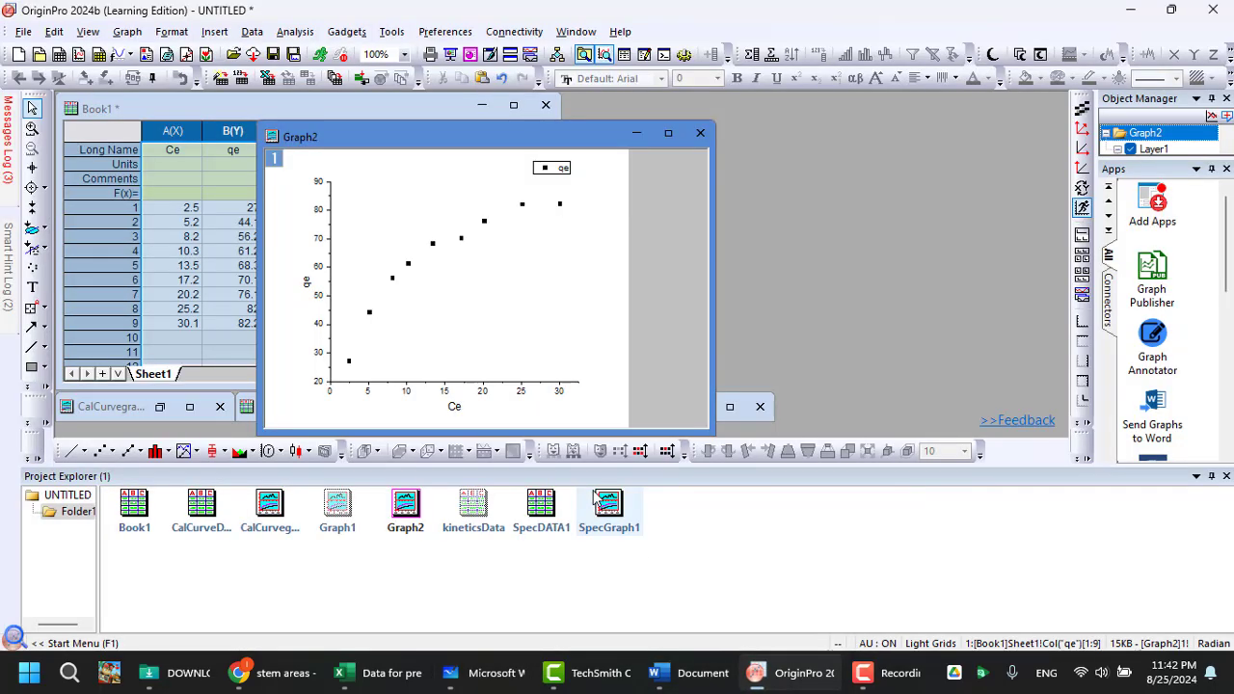
{"action": "left_click", "coordinate": [293, 32]}
{"action": "mouse_move", "coordinate": [398, 120]}
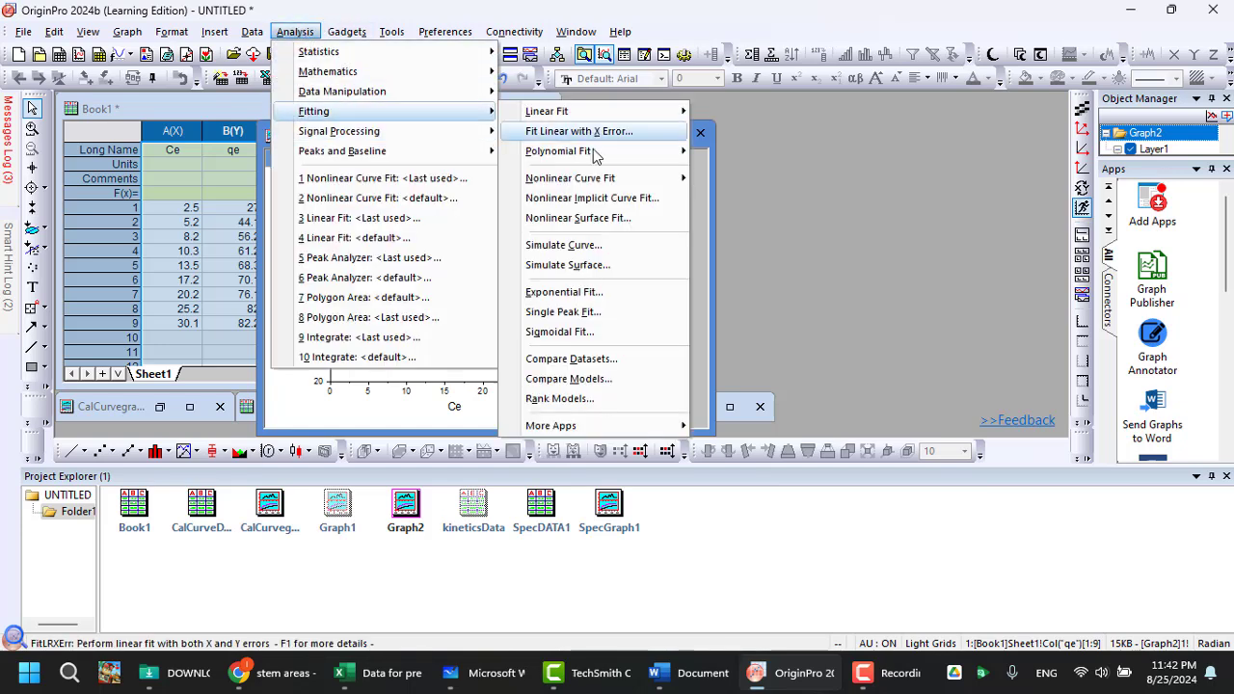
{"action": "mouse_move", "coordinate": [609, 184]}
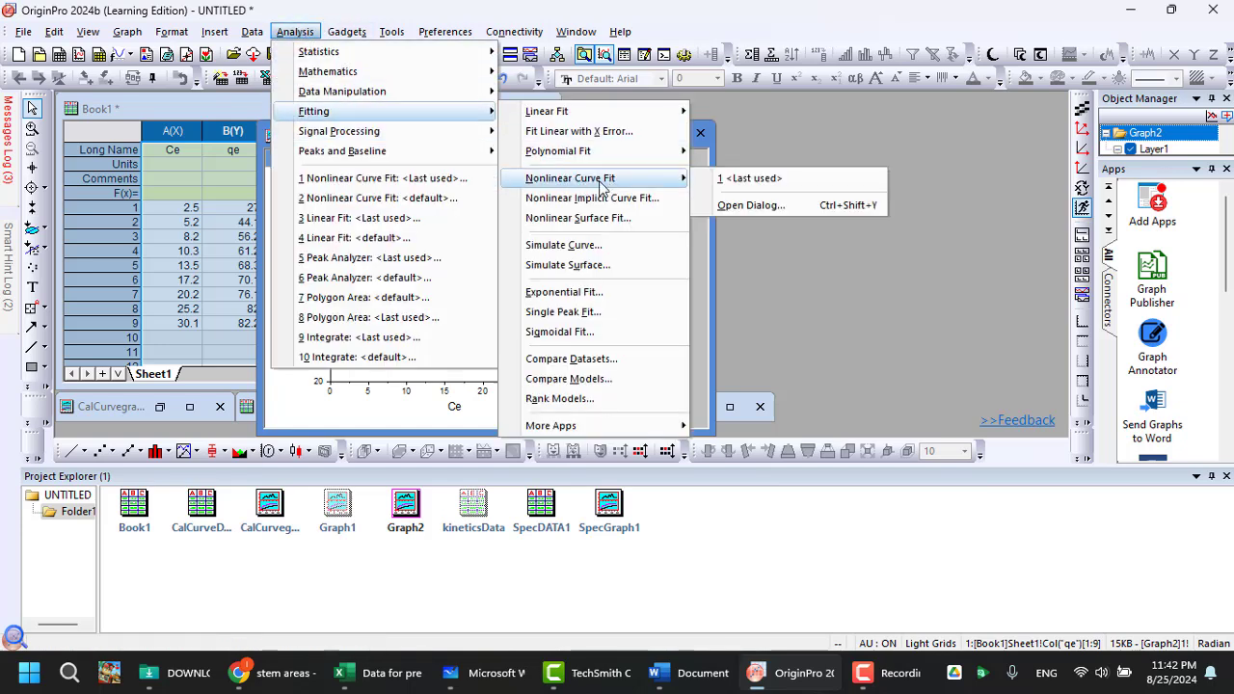
{"action": "left_click", "coordinate": [785, 206]}
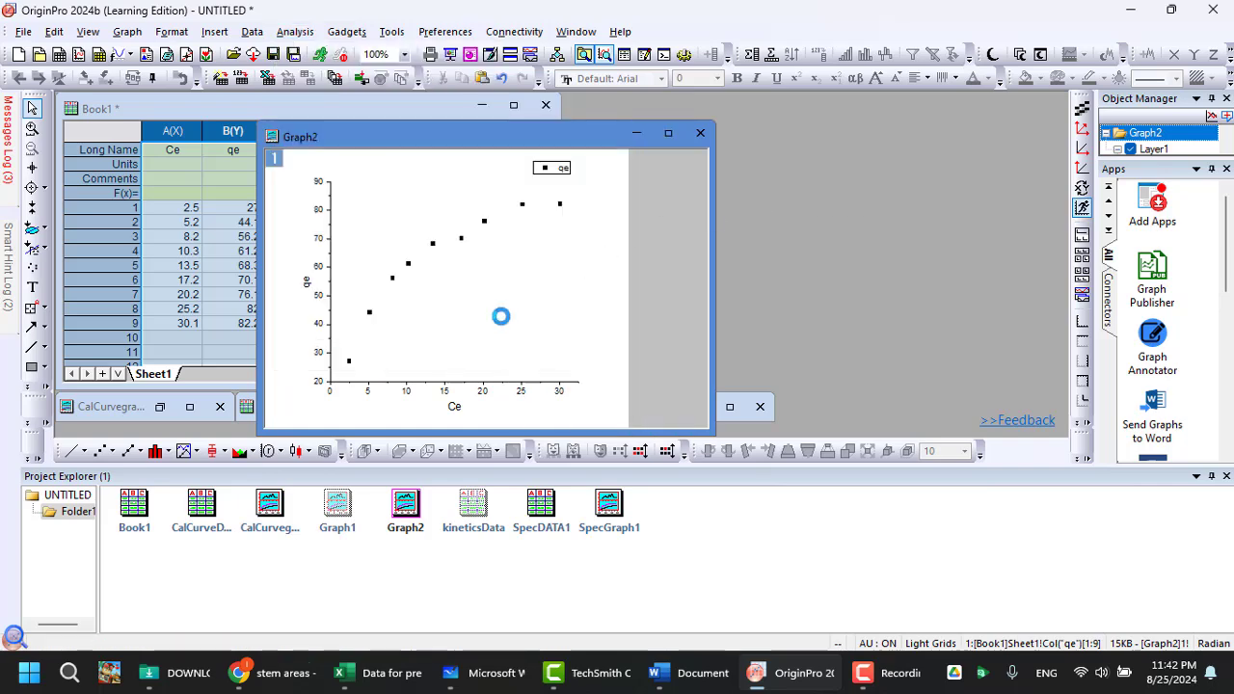
{"action": "left_click", "coordinate": [741, 234]}
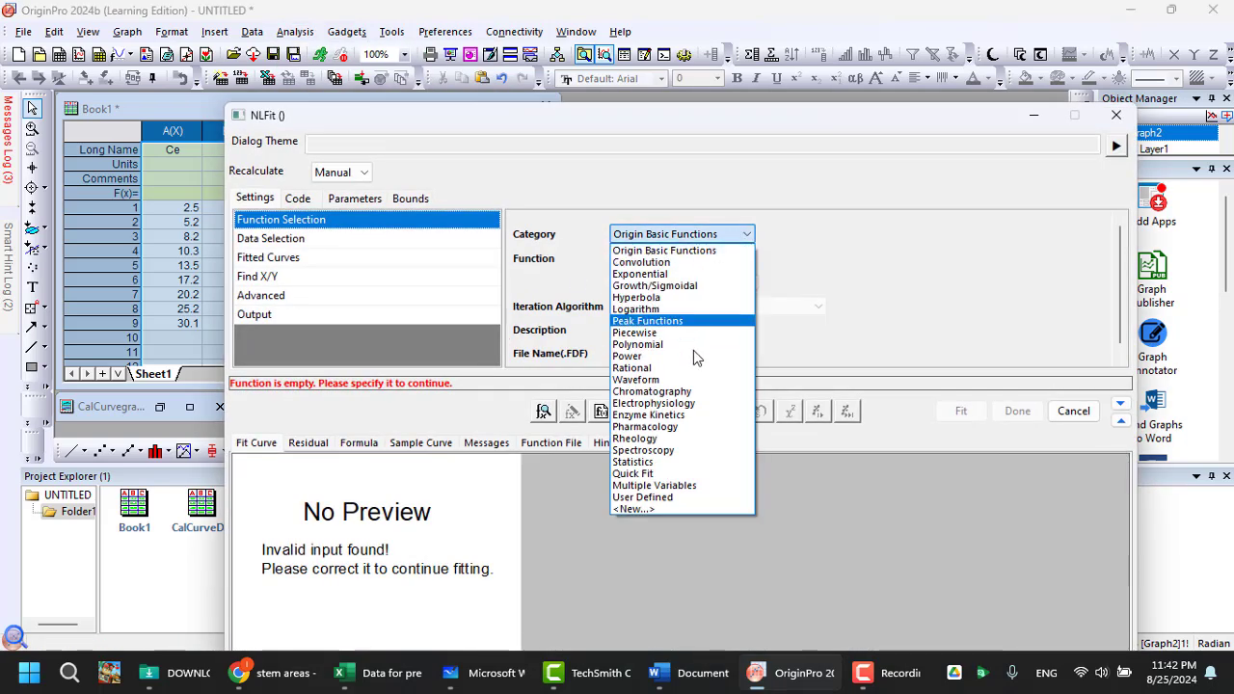
{"action": "left_click", "coordinate": [680, 498]}
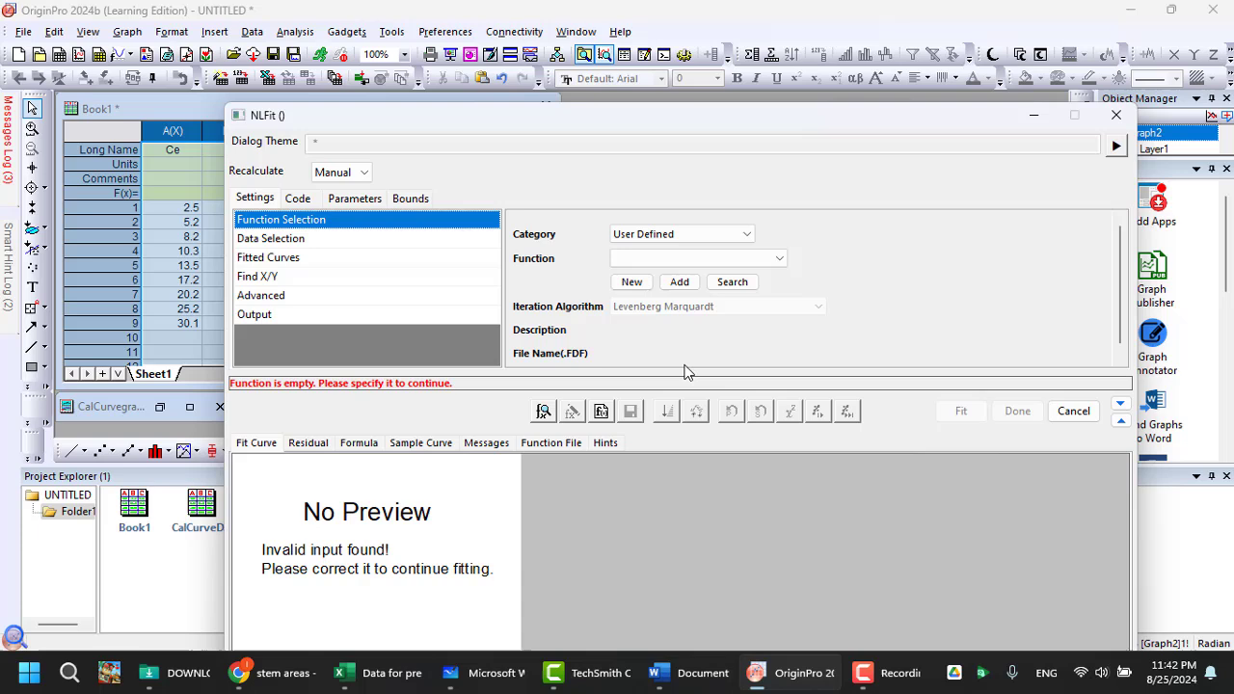
{"action": "left_click", "coordinate": [689, 259]}
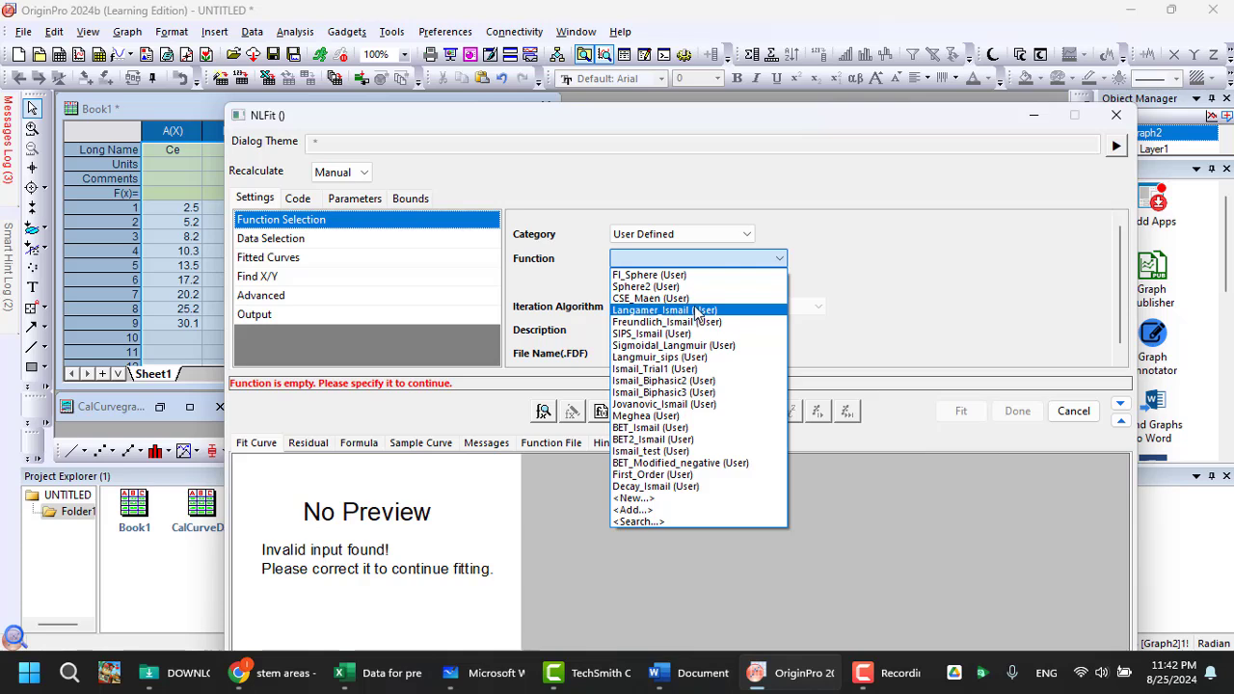
{"action": "left_click", "coordinate": [663, 312]}
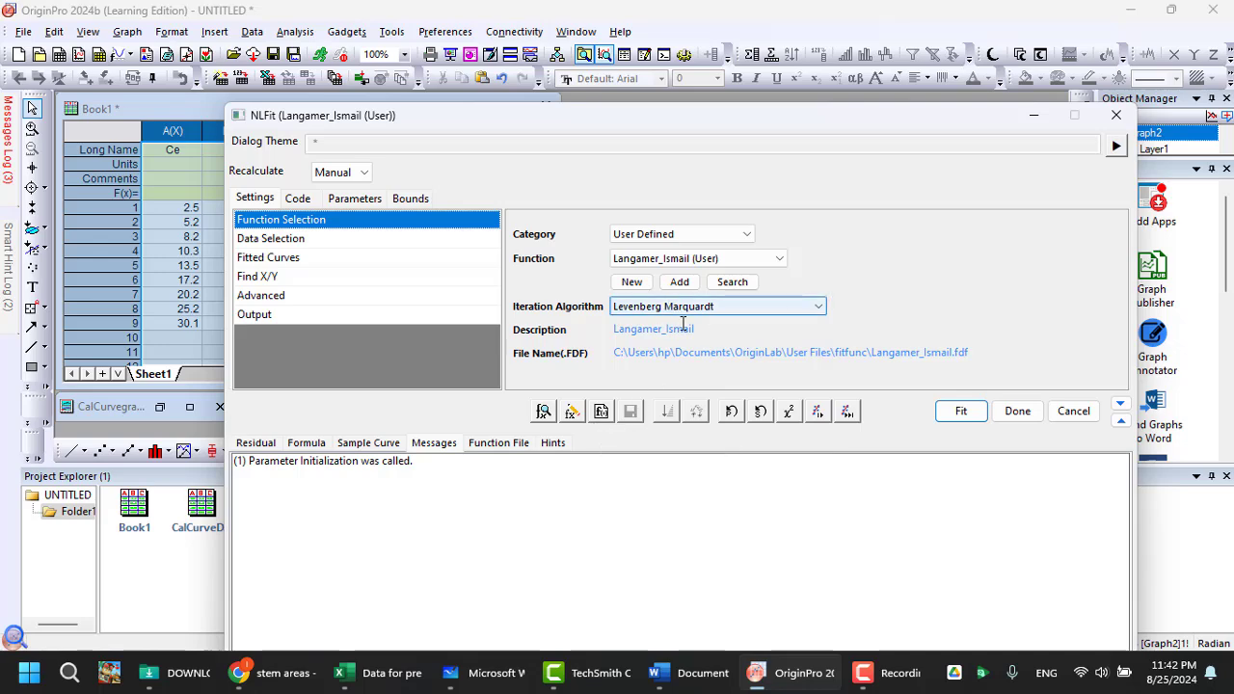
Review the Langmuir function's definition in the Fitting Function Builder, checking its variables, parameters, function body, initialization code, bounds and derived parameters.
{"action": "left_click", "coordinate": [572, 410]}
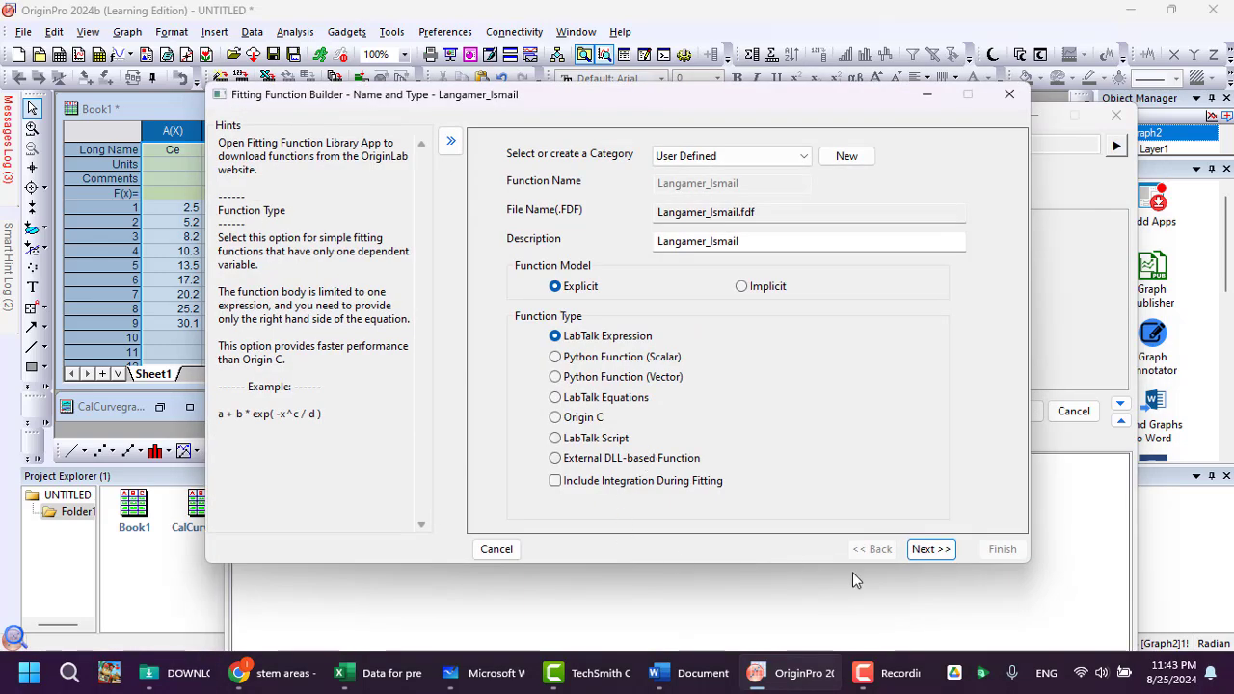
{"action": "left_click", "coordinate": [927, 549]}
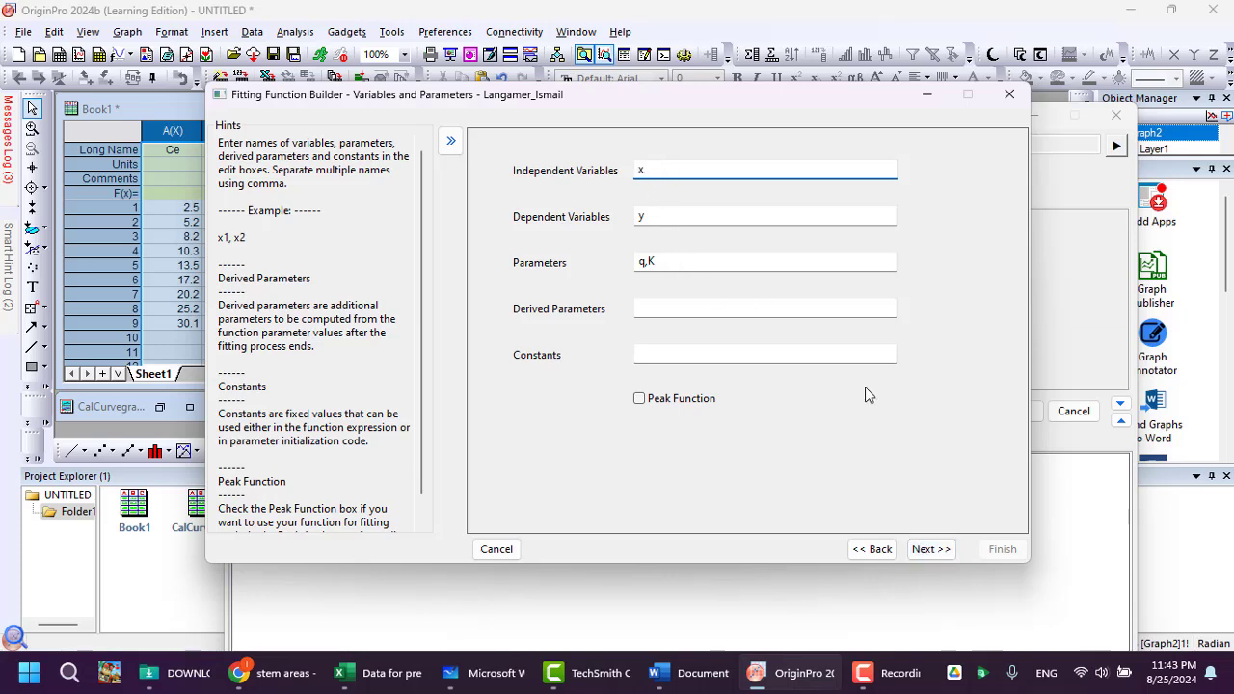
{"action": "left_click", "coordinate": [931, 548]}
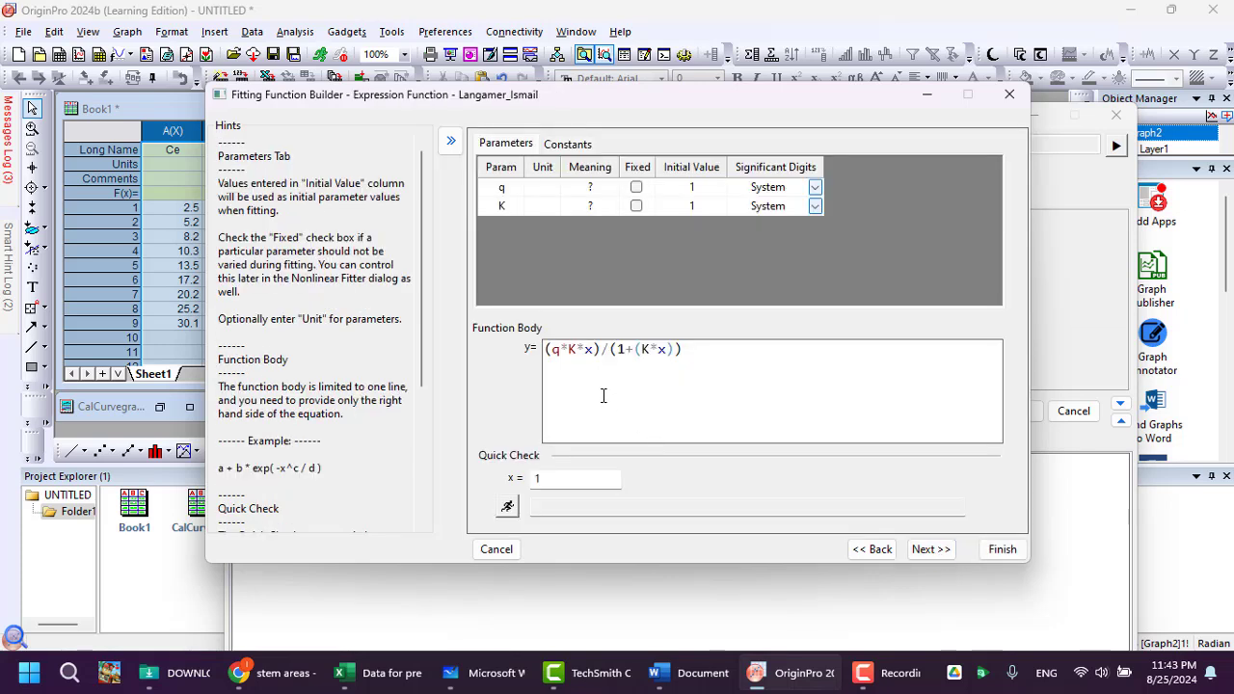
{"action": "right_click", "coordinate": [608, 391]}
{"action": "left_click", "coordinate": [598, 377]}
{"action": "left_click", "coordinate": [932, 549]}
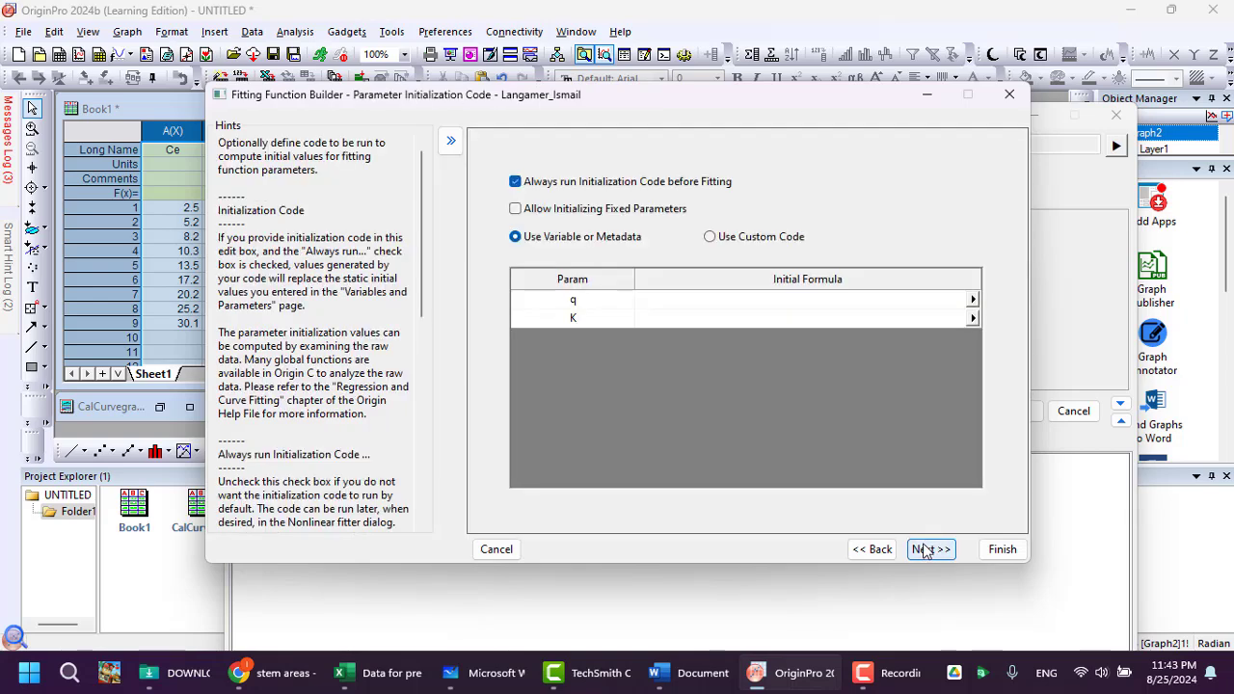
{"action": "left_click", "coordinate": [931, 549]}
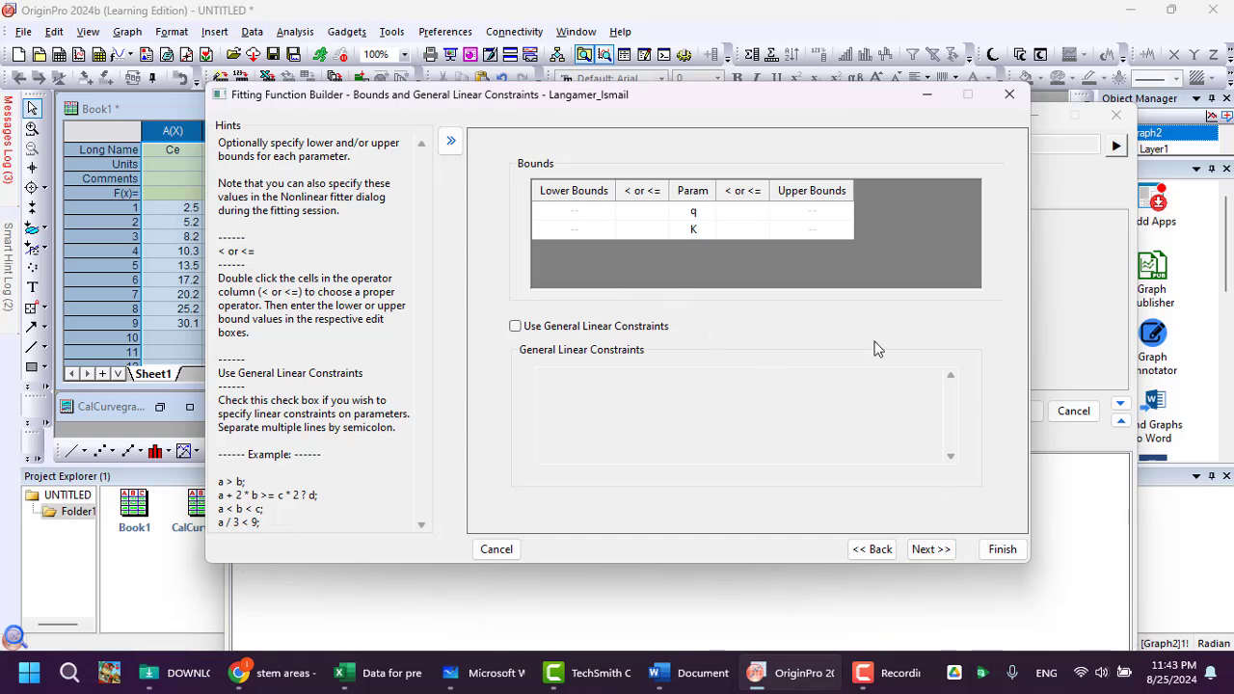
{"action": "left_click", "coordinate": [931, 548]}
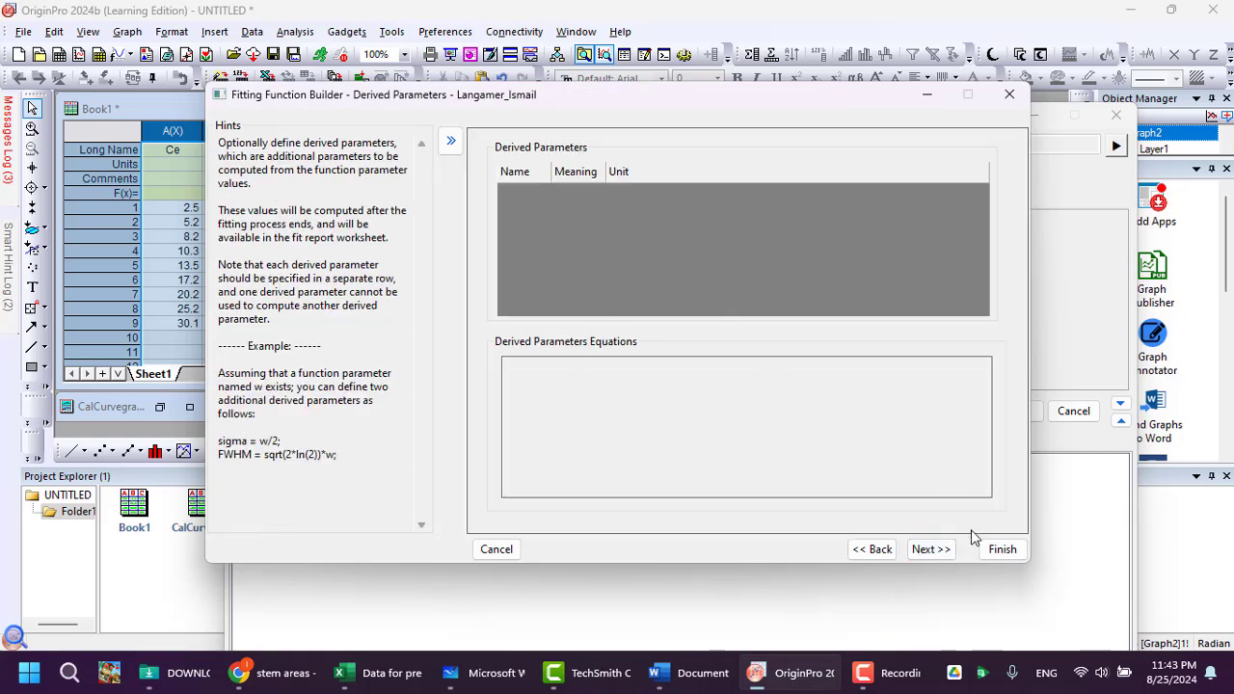
{"action": "left_click", "coordinate": [932, 549]}
Set the fit's recalculation mode to Auto and reposition the NLFit dialog so its fitting controls are reachable.
{"action": "left_click_drag", "start_coordinate": [458, 119], "coordinate": [780, 163]}
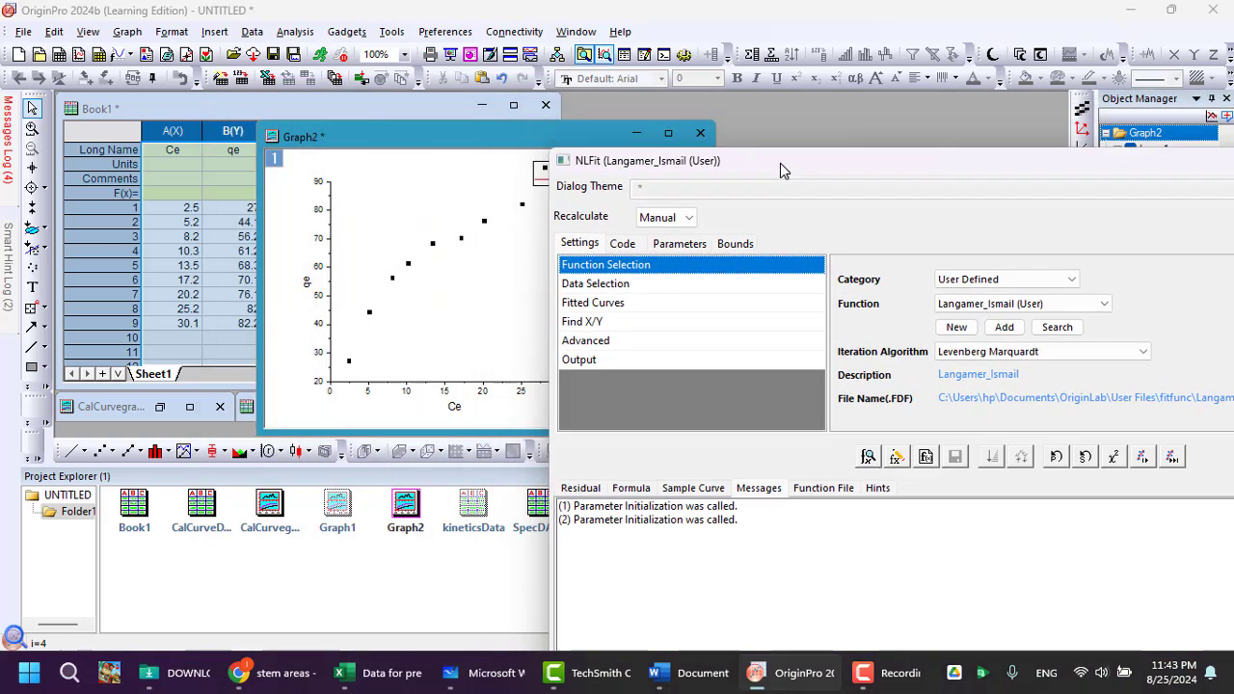
{"action": "left_click", "coordinate": [665, 218]}
{"action": "left_click", "coordinate": [672, 250]}
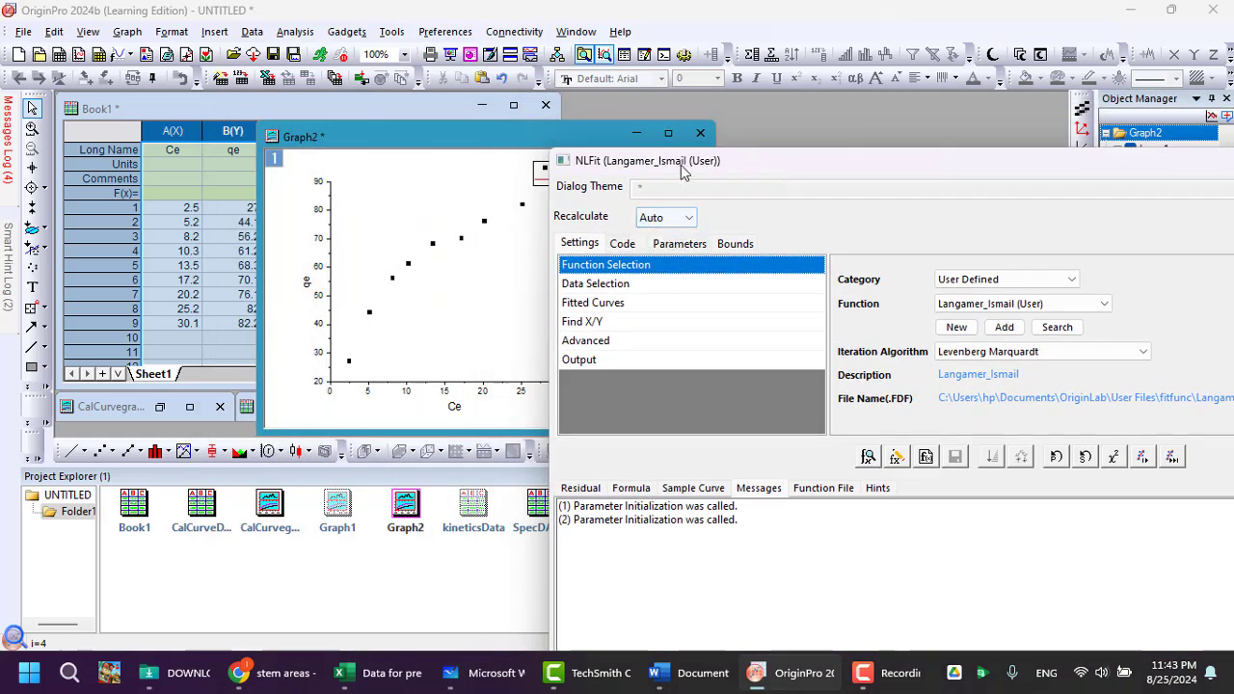
{"action": "left_click_drag", "start_coordinate": [686, 161], "coordinate": [714, 216]}
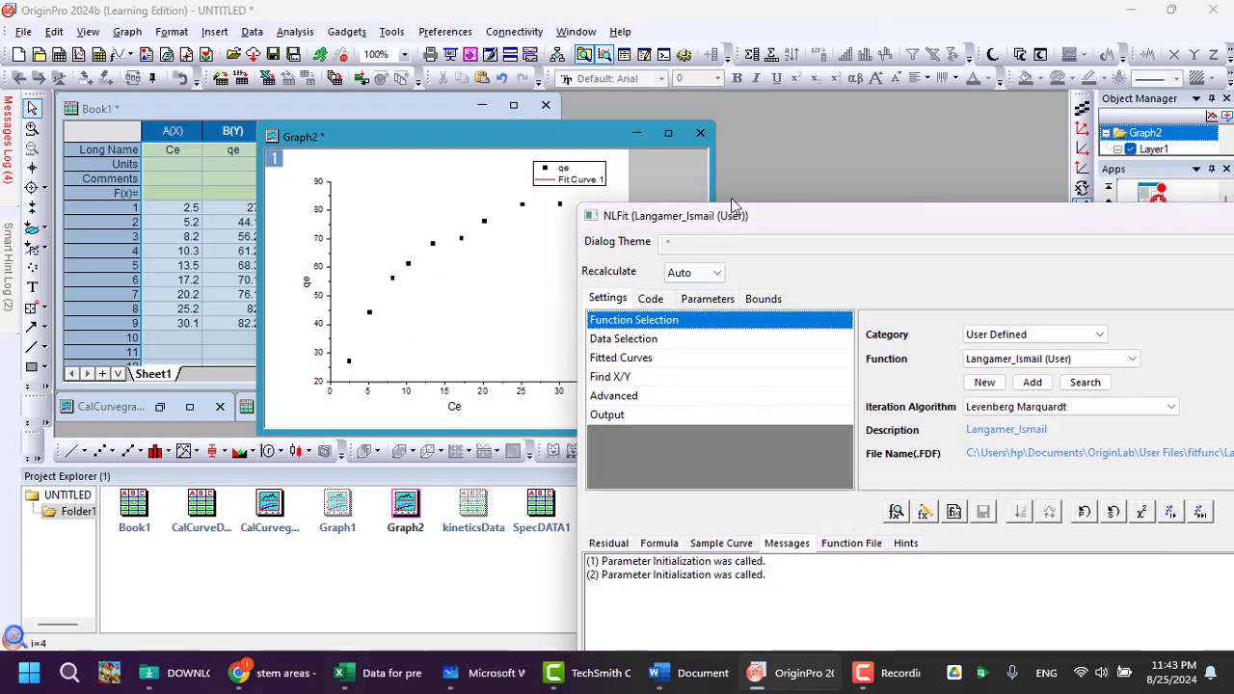
{"action": "left_click_drag", "start_coordinate": [718, 218], "coordinate": [496, 68]}
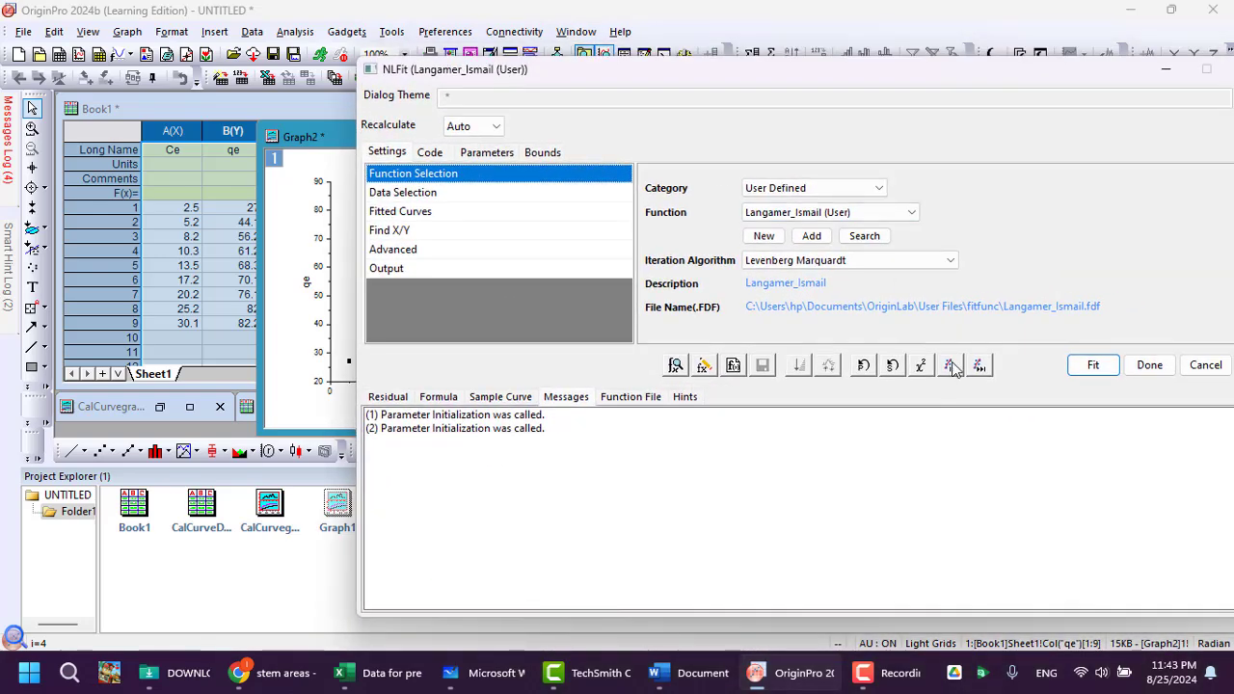
Try fitting the Langmuir function with repeated single iterations while viewing the curve on Graph2, and fit until converged.
{"action": "left_click", "coordinate": [951, 365]}
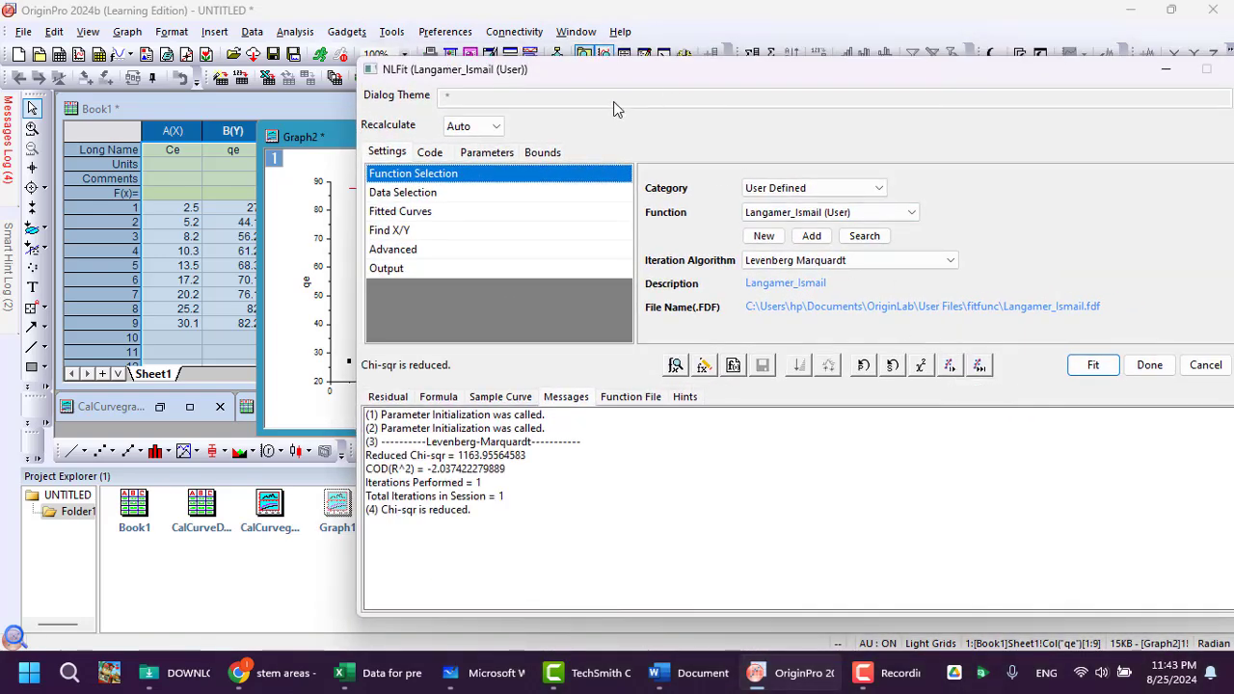
{"action": "left_click_drag", "start_coordinate": [580, 74], "coordinate": [797, 134]}
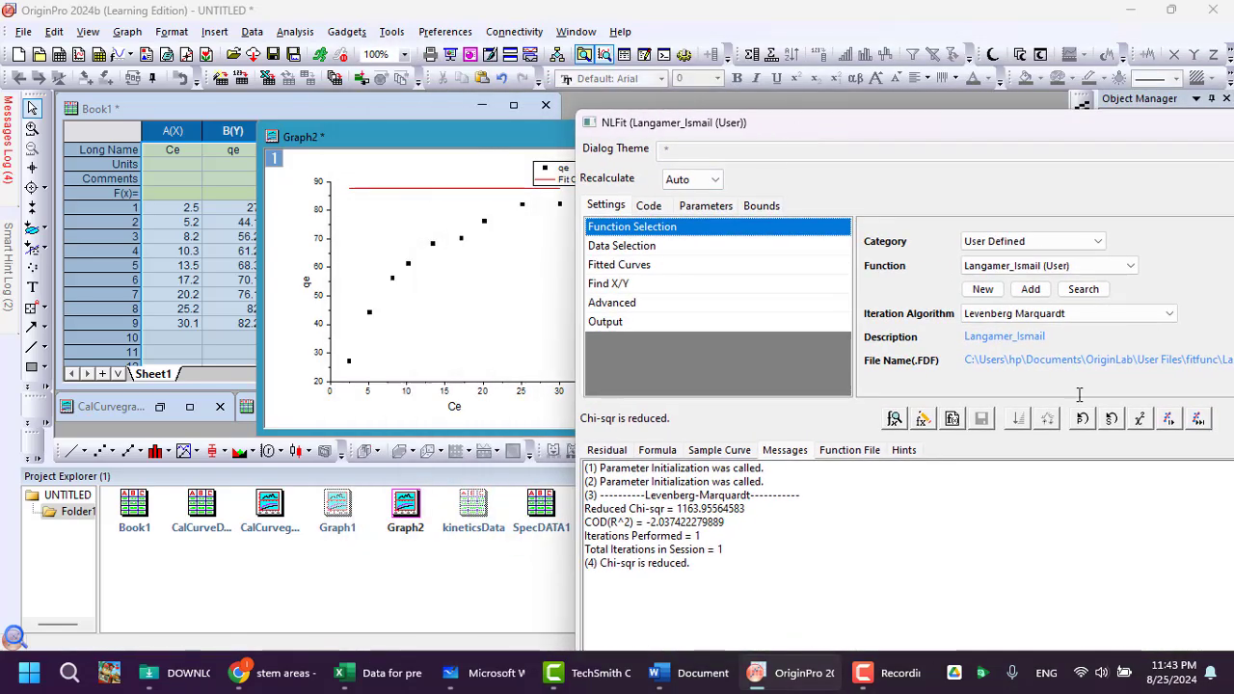
{"action": "left_click_drag", "start_coordinate": [1003, 134], "coordinate": [633, 321]}
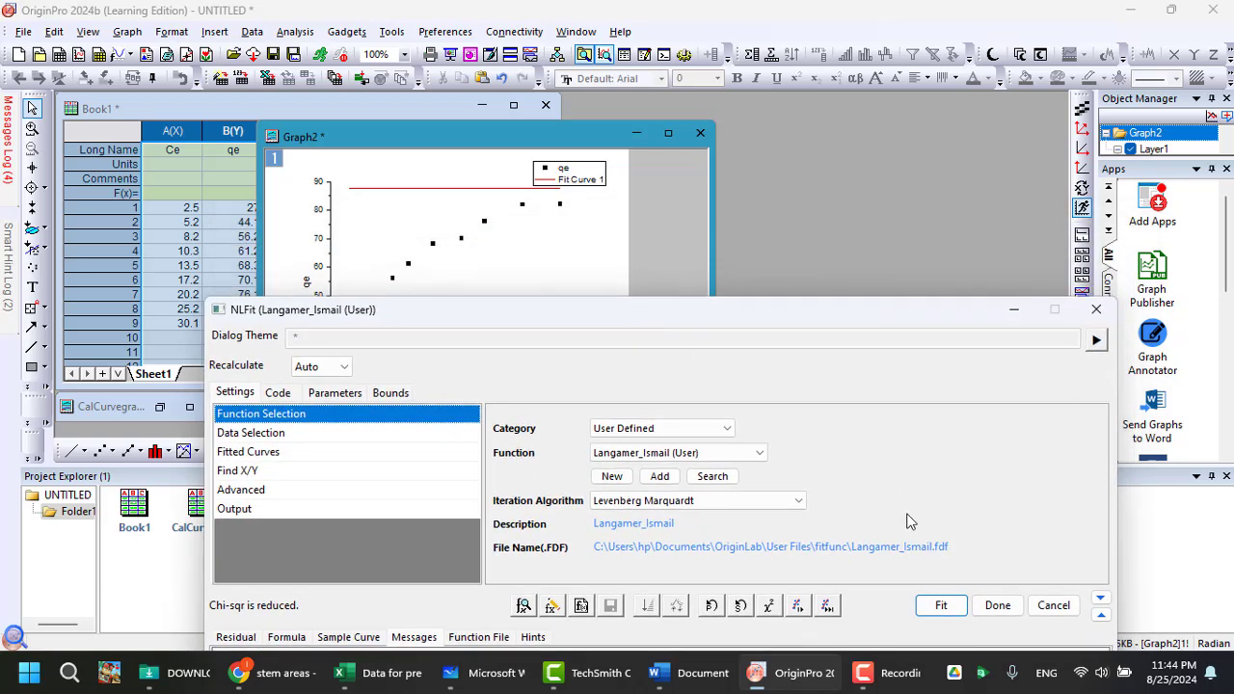
{"action": "left_click", "coordinate": [799, 608]}
{"action": "left_click", "coordinate": [800, 608]}
{"action": "left_click", "coordinate": [804, 608]}
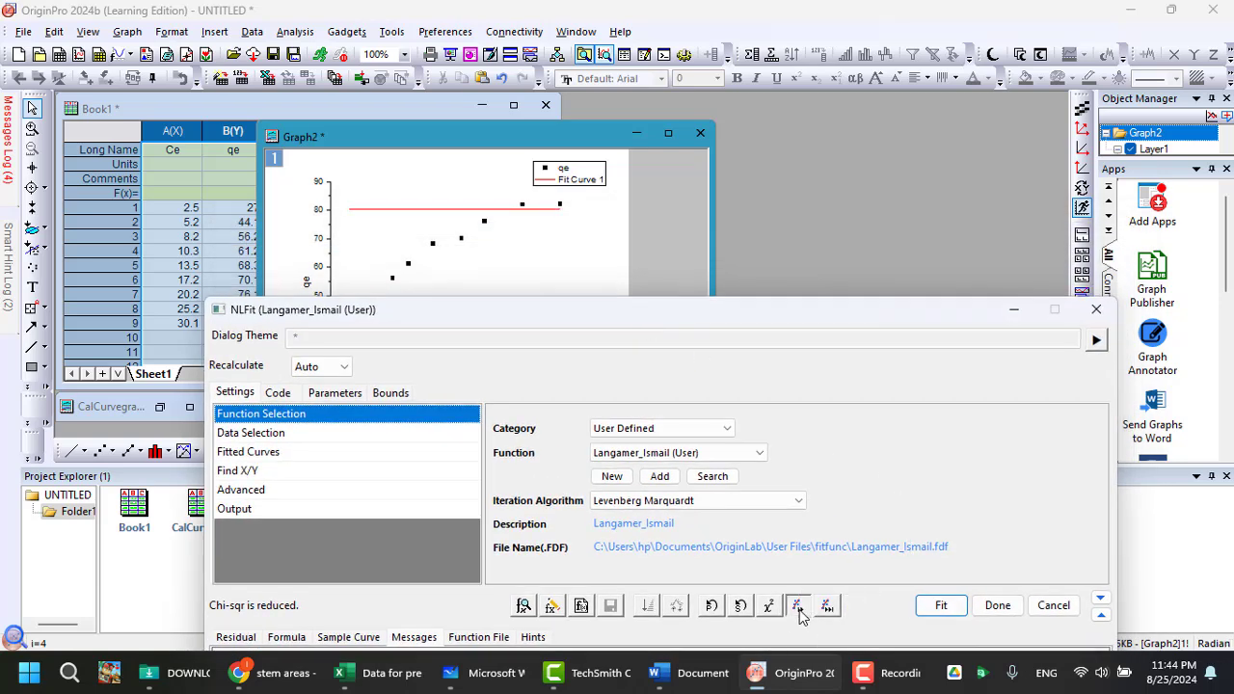
{"action": "left_click", "coordinate": [810, 609]}
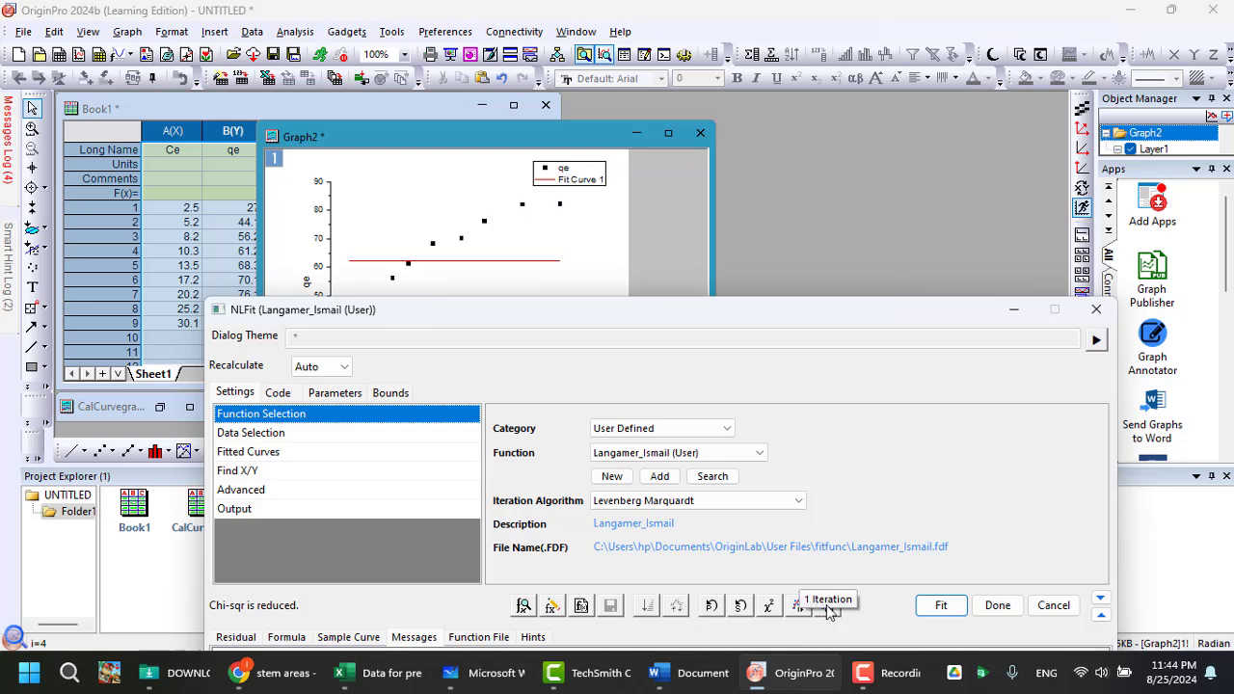
{"action": "left_click", "coordinate": [827, 606]}
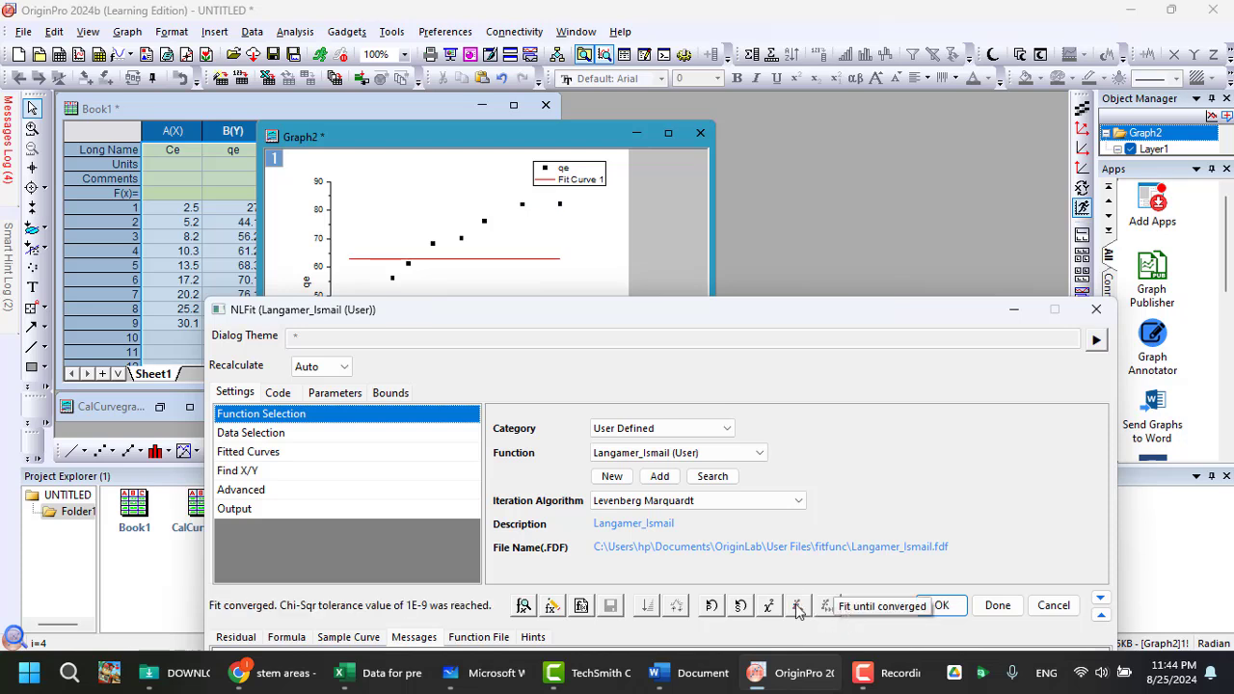
Recheck the Langmuir function's expression and parameter bounds in the Fitting Function Builder, and close the builder.
{"action": "left_click_drag", "start_coordinate": [594, 311], "coordinate": [861, 127]}
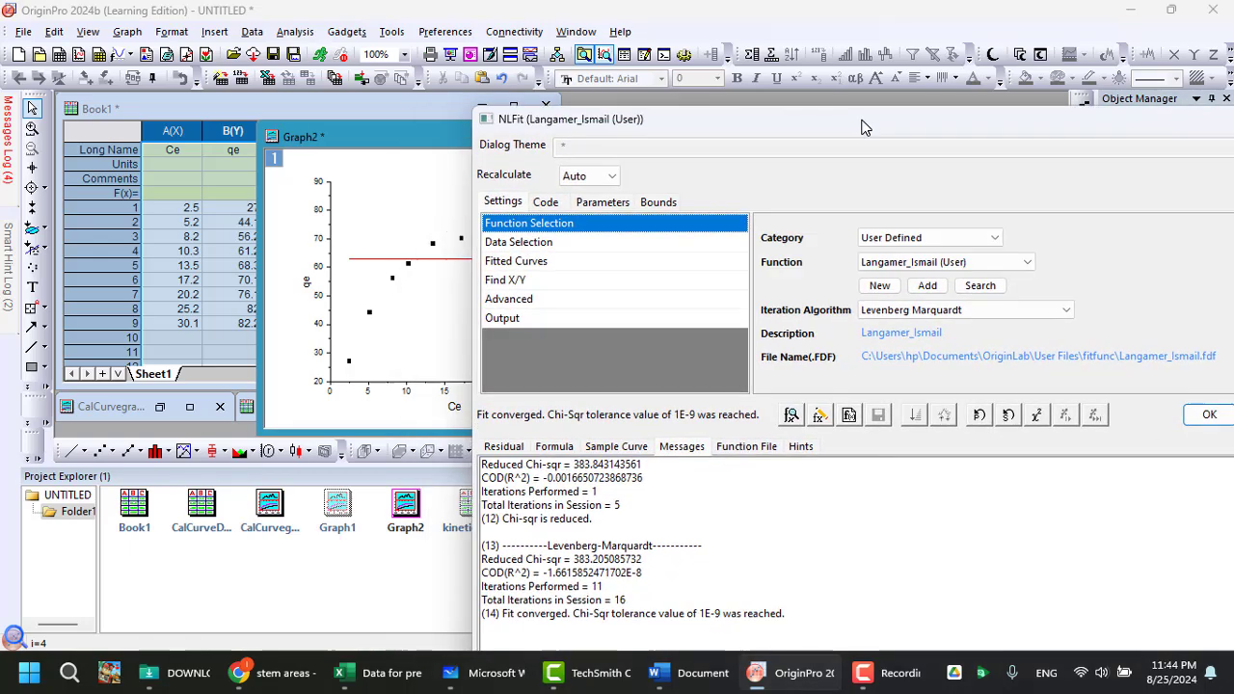
{"action": "left_click", "coordinate": [820, 414]}
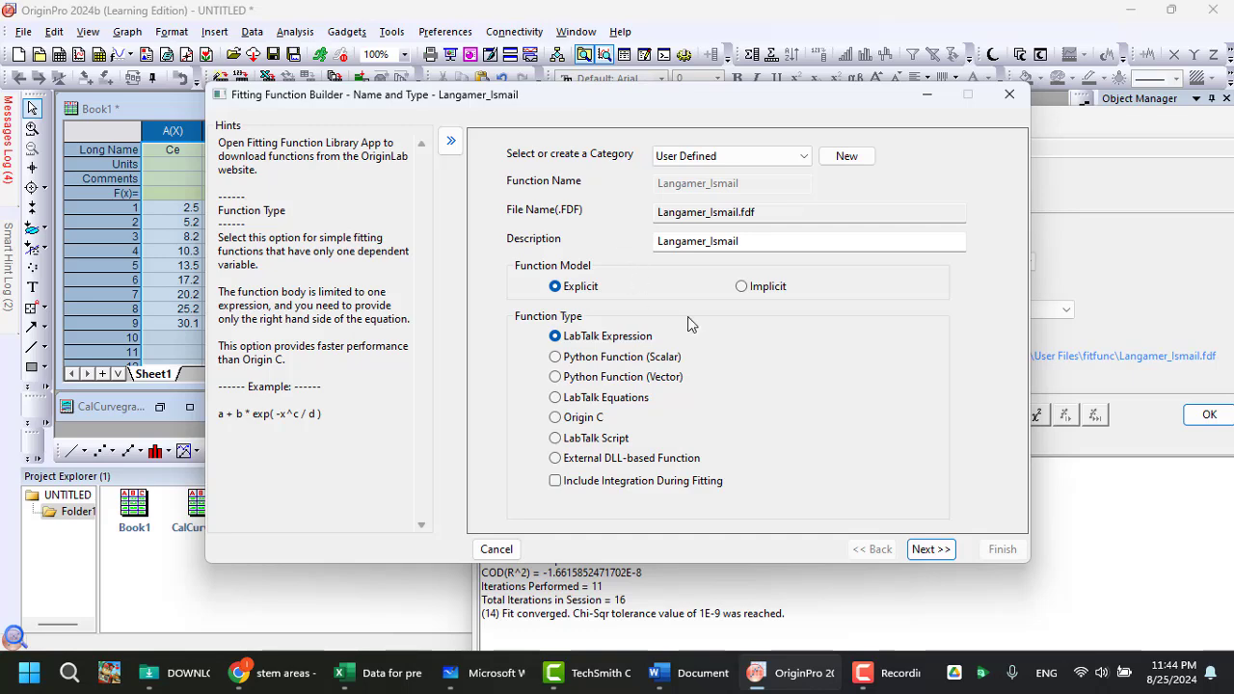
{"action": "left_click", "coordinate": [930, 548]}
{"action": "left_click", "coordinate": [930, 548]}
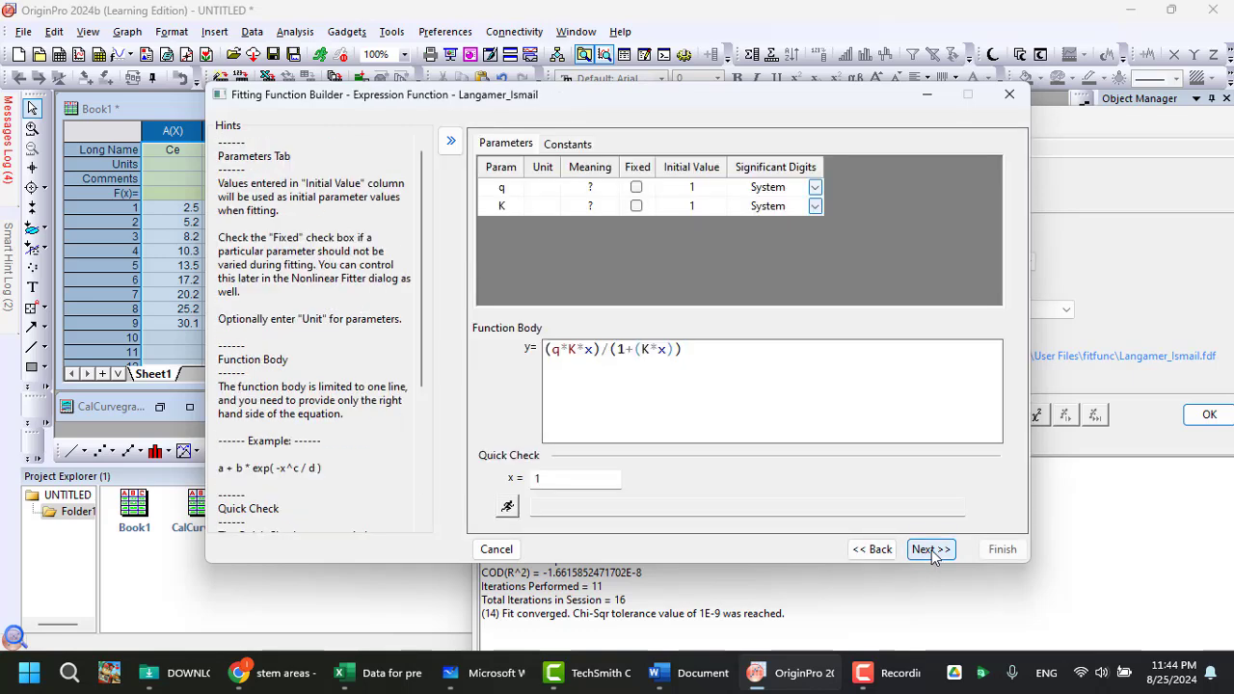
{"action": "left_click", "coordinate": [930, 548]}
{"action": "left_click", "coordinate": [931, 549]}
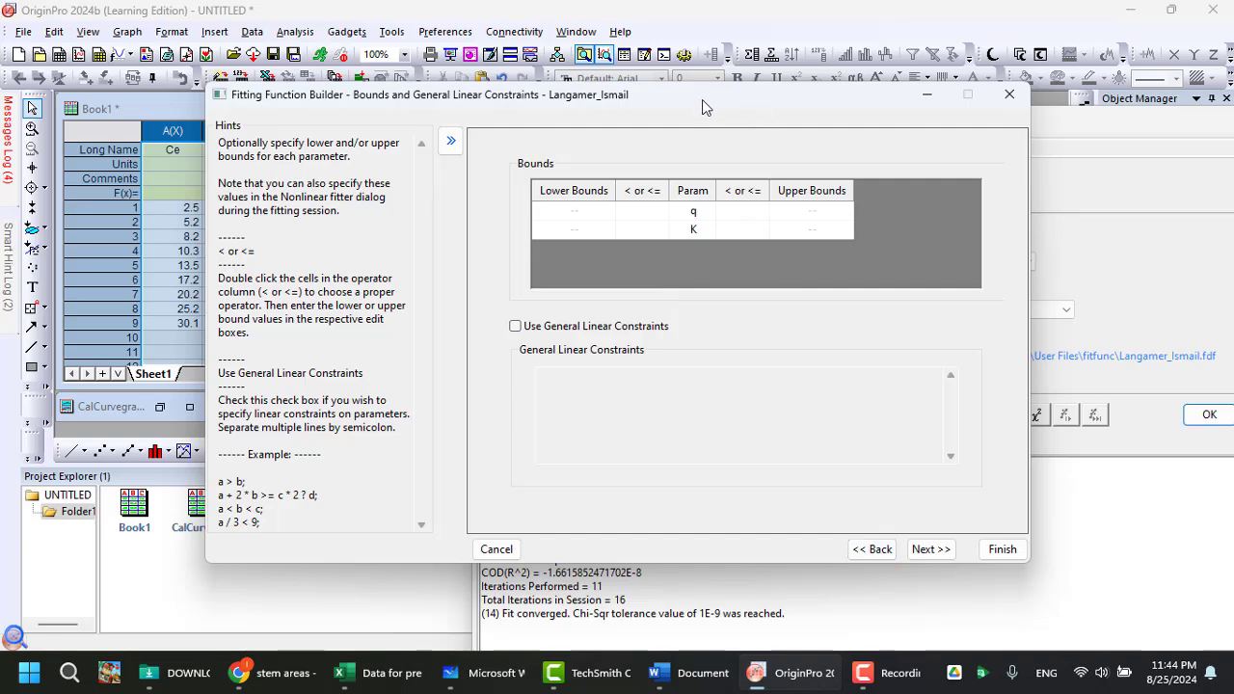
{"action": "left_click_drag", "start_coordinate": [704, 101], "coordinate": [653, 179]}
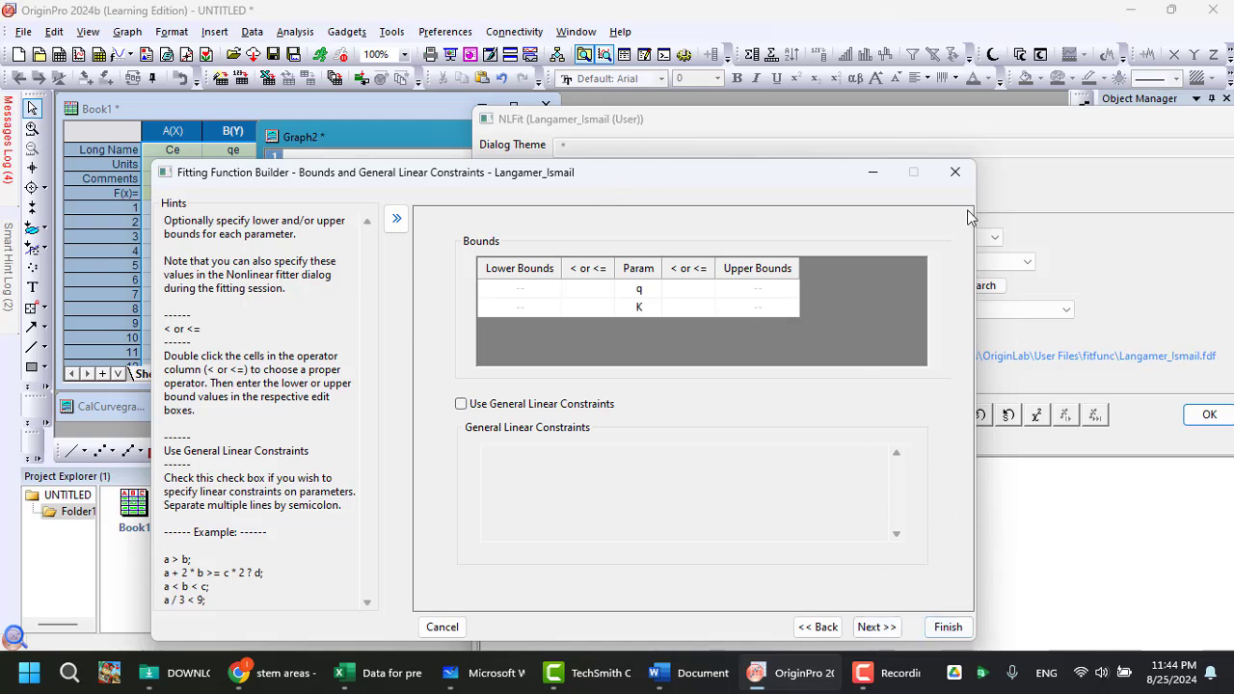
{"action": "left_click", "coordinate": [955, 172]}
{"action": "left_click", "coordinate": [568, 439]}
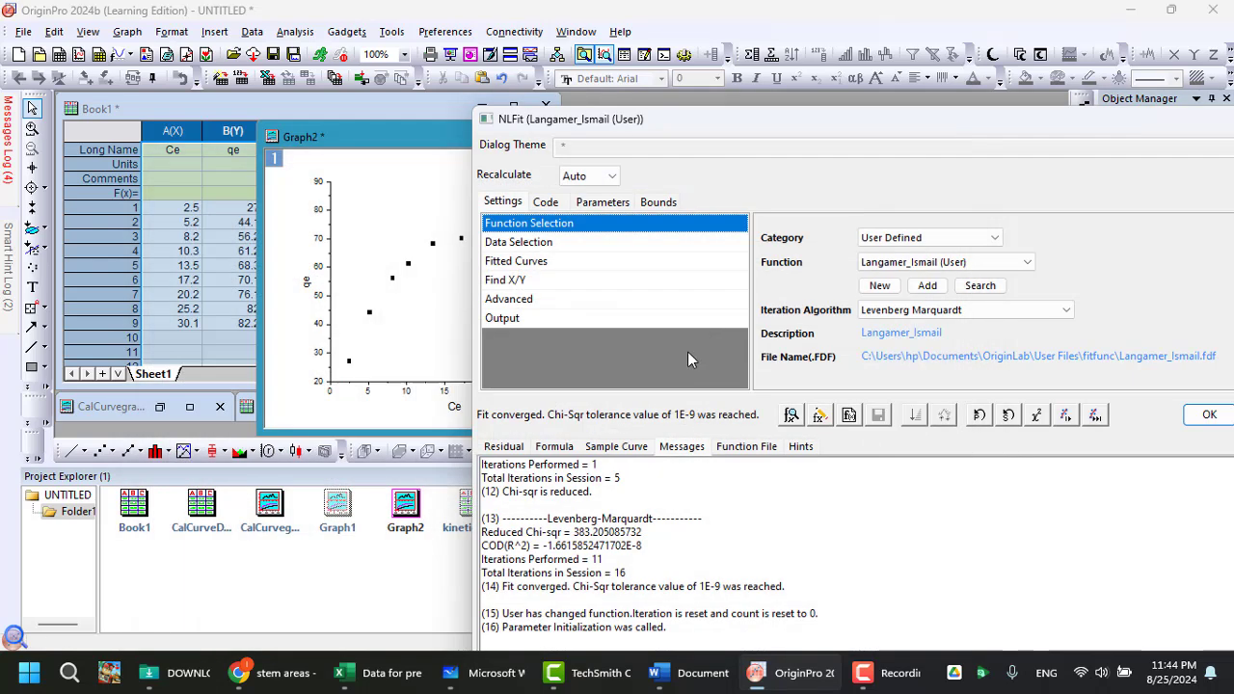
Move Graph2 clear of the fitting dialog and start a new nonlinear curve fit with recalculation set to Auto.
{"action": "left_click_drag", "start_coordinate": [480, 137], "coordinate": [266, 133]}
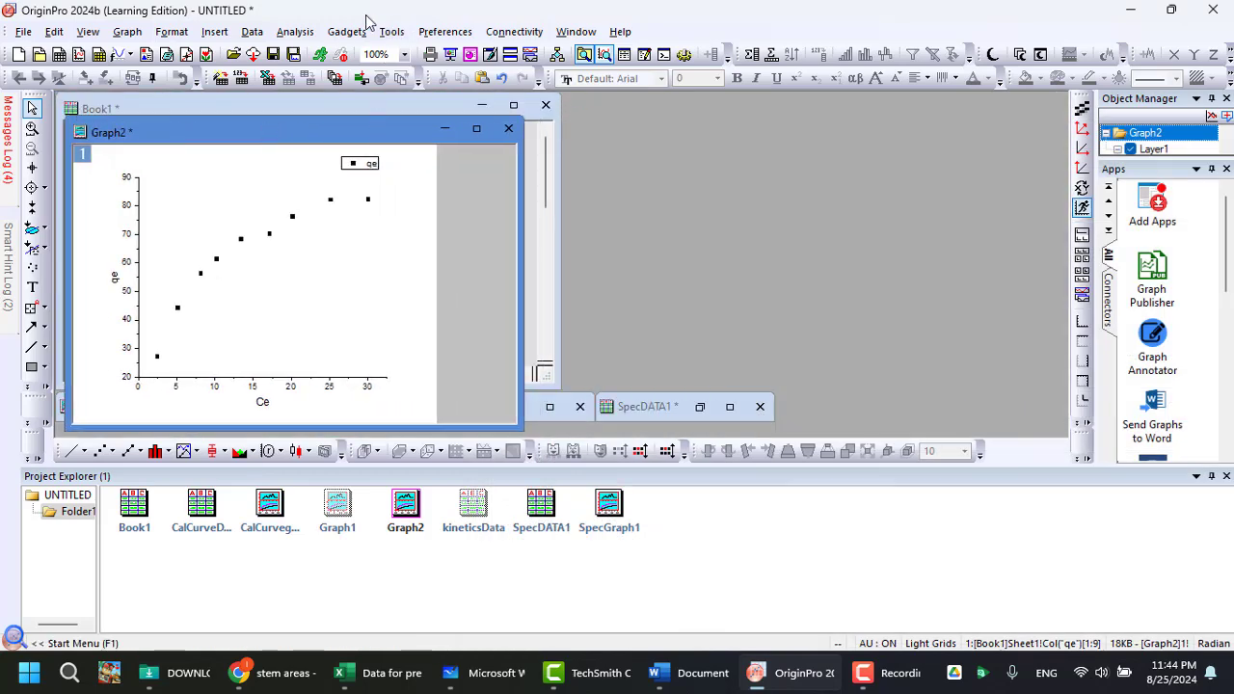
{"action": "left_click", "coordinate": [295, 32]}
{"action": "mouse_move", "coordinate": [385, 115]}
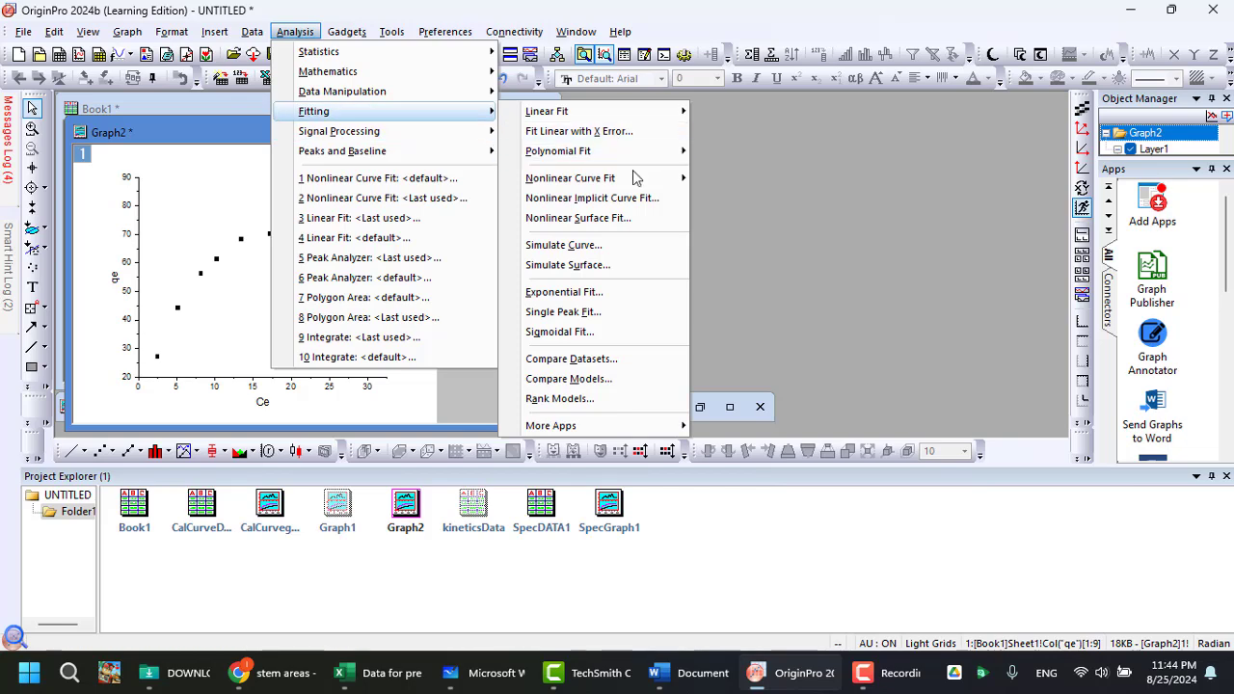
{"action": "mouse_move", "coordinate": [632, 180]}
{"action": "left_click", "coordinate": [752, 205]}
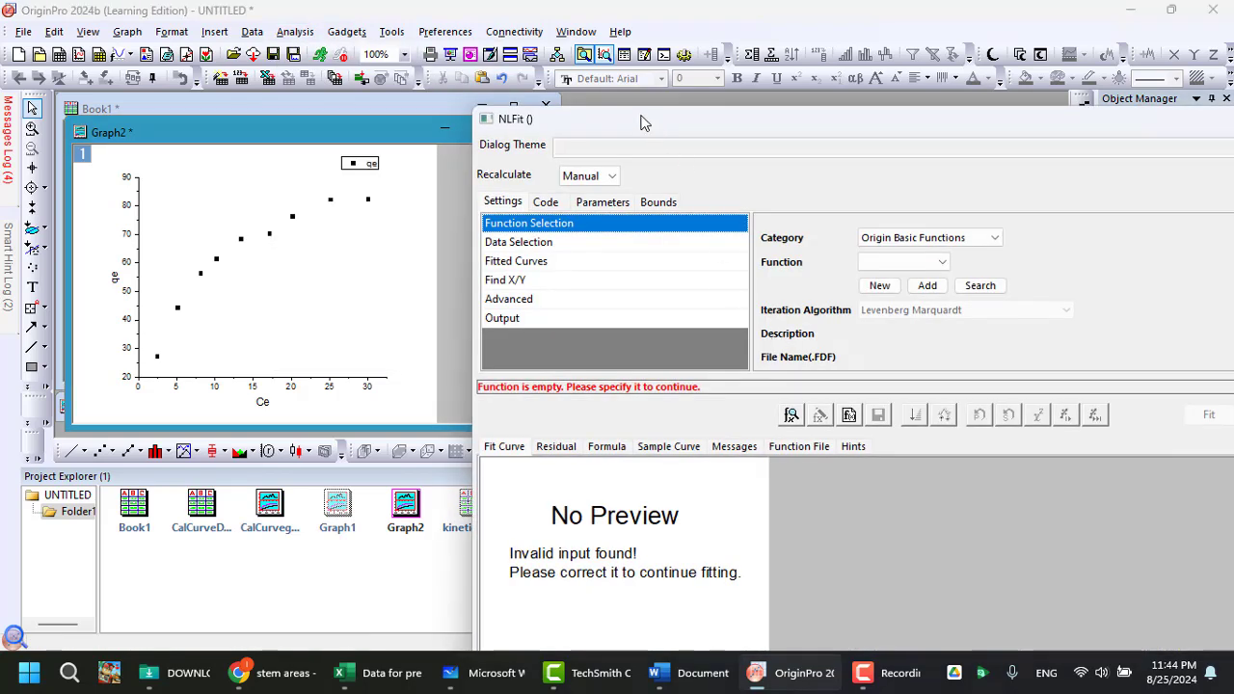
{"action": "left_click", "coordinate": [588, 175]}
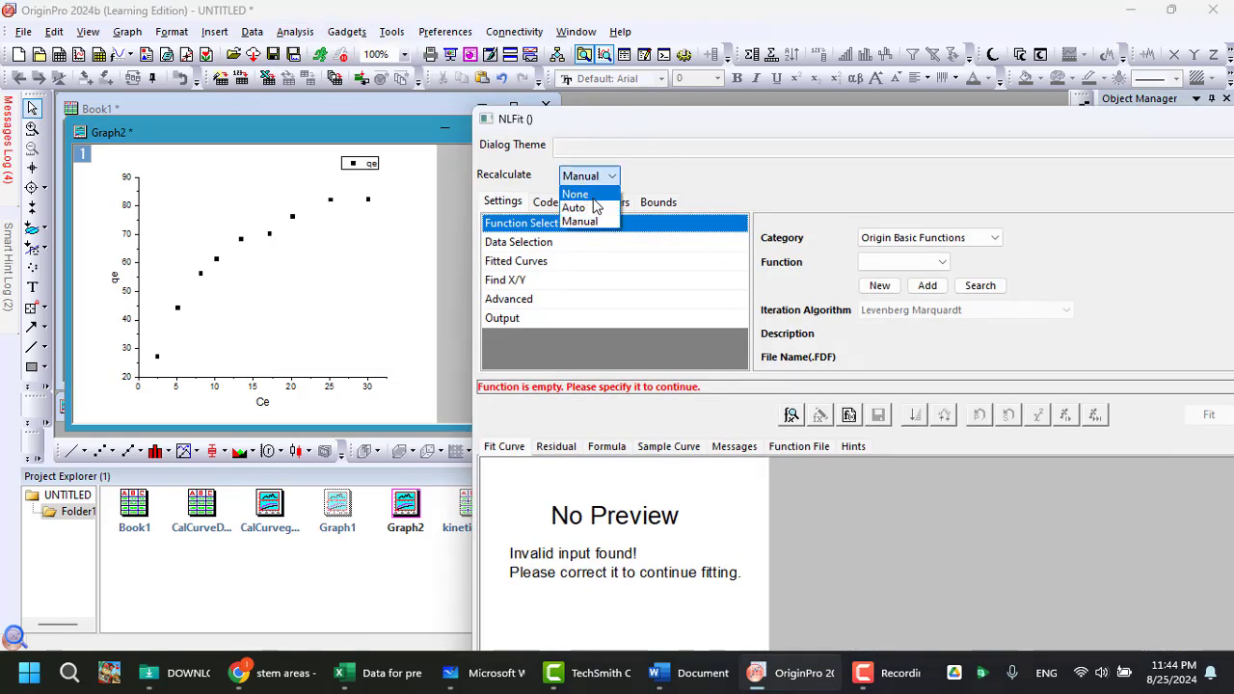
{"action": "left_click", "coordinate": [583, 192]}
Choose the User Defined category and its Langamer function for the fit.
{"action": "left_click", "coordinate": [914, 262]}
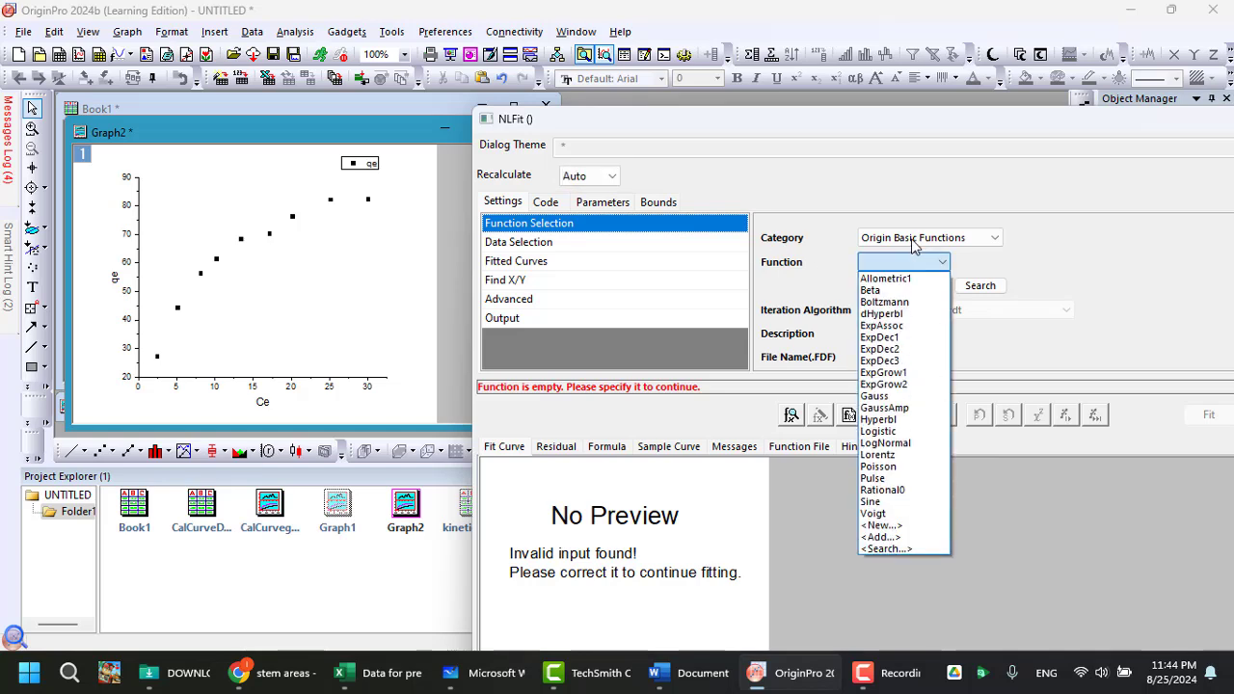
{"action": "left_click", "coordinate": [914, 241]}
{"action": "left_click", "coordinate": [914, 239]}
{"action": "left_click", "coordinate": [892, 509]}
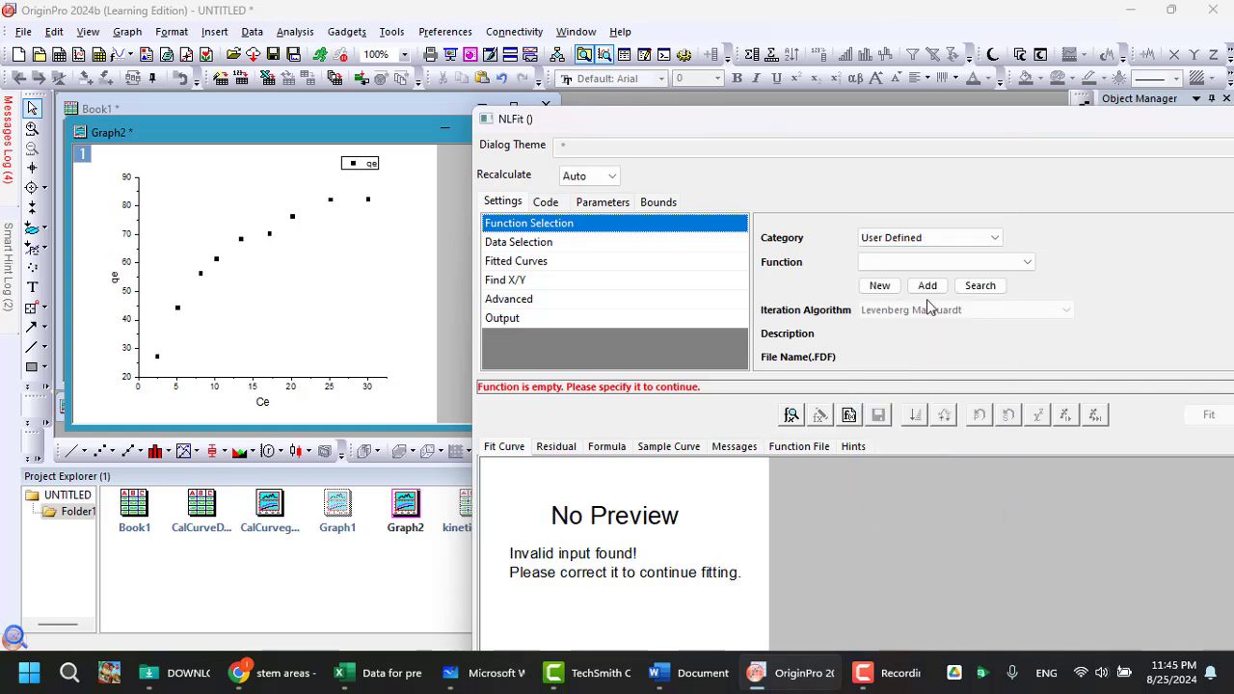
{"action": "left_click", "coordinate": [917, 263]}
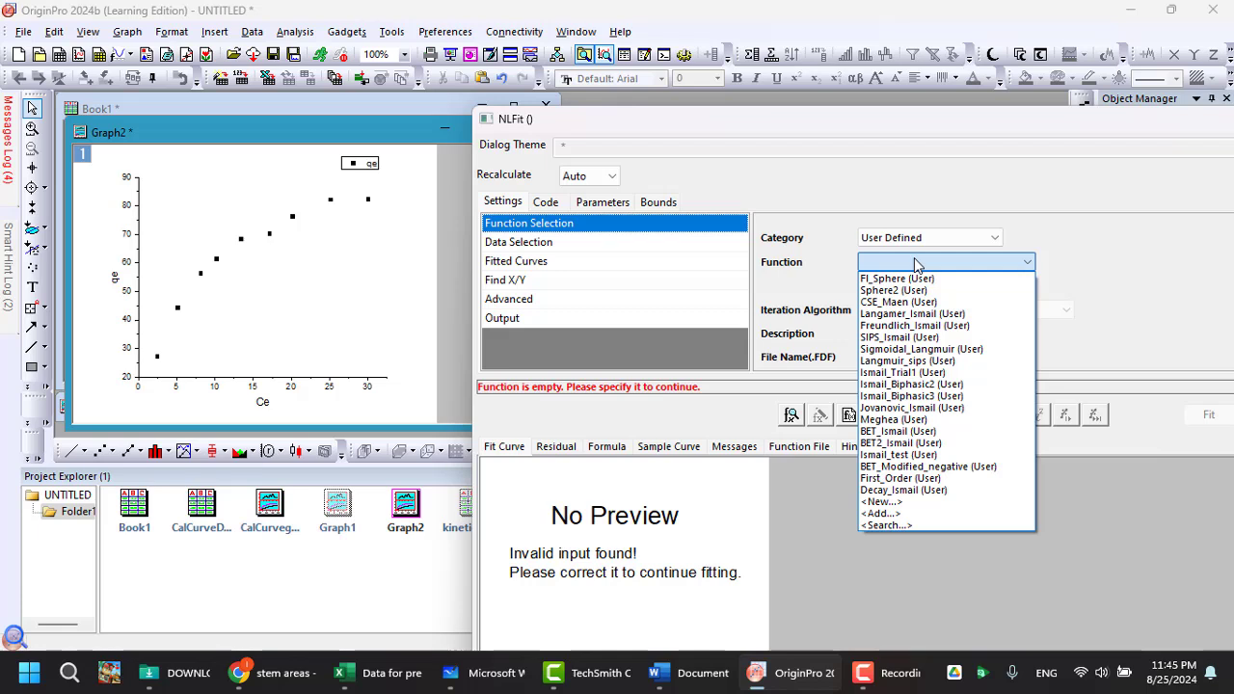
{"action": "left_click", "coordinate": [944, 313]}
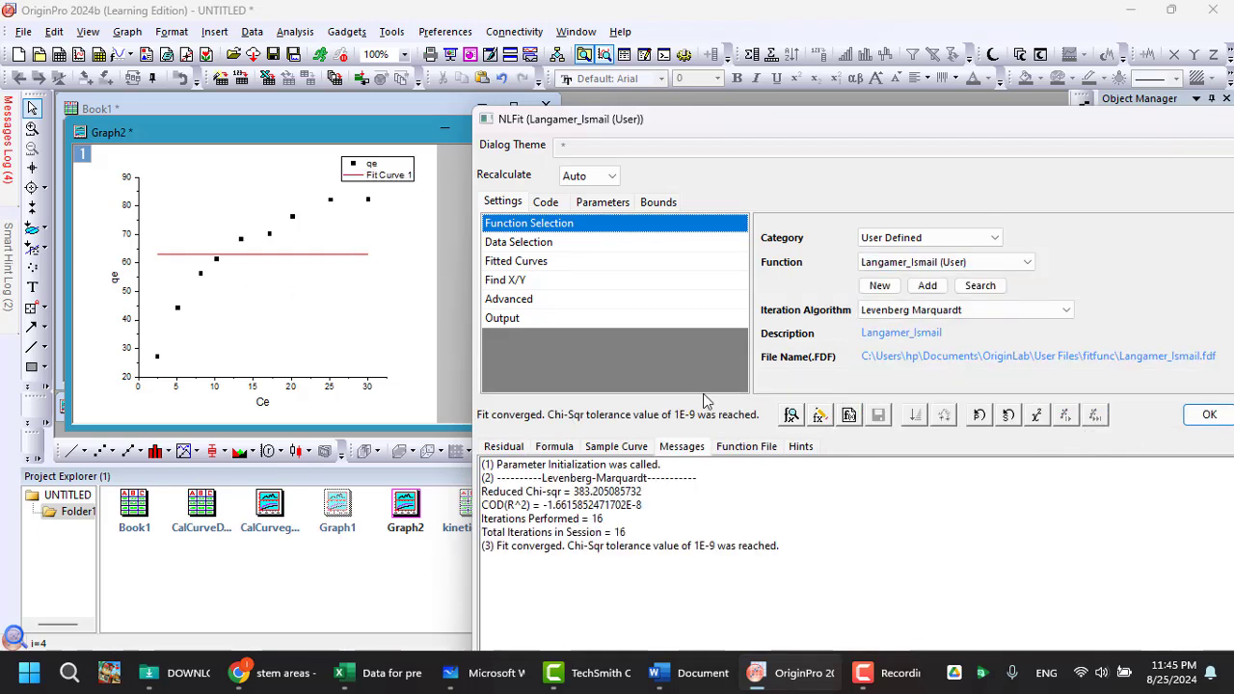
Edit the Langmuir function in the Fitting Function Builder and bound parameter K as 0.01 <= K <= 0.8.
{"action": "left_click", "coordinate": [819, 414]}
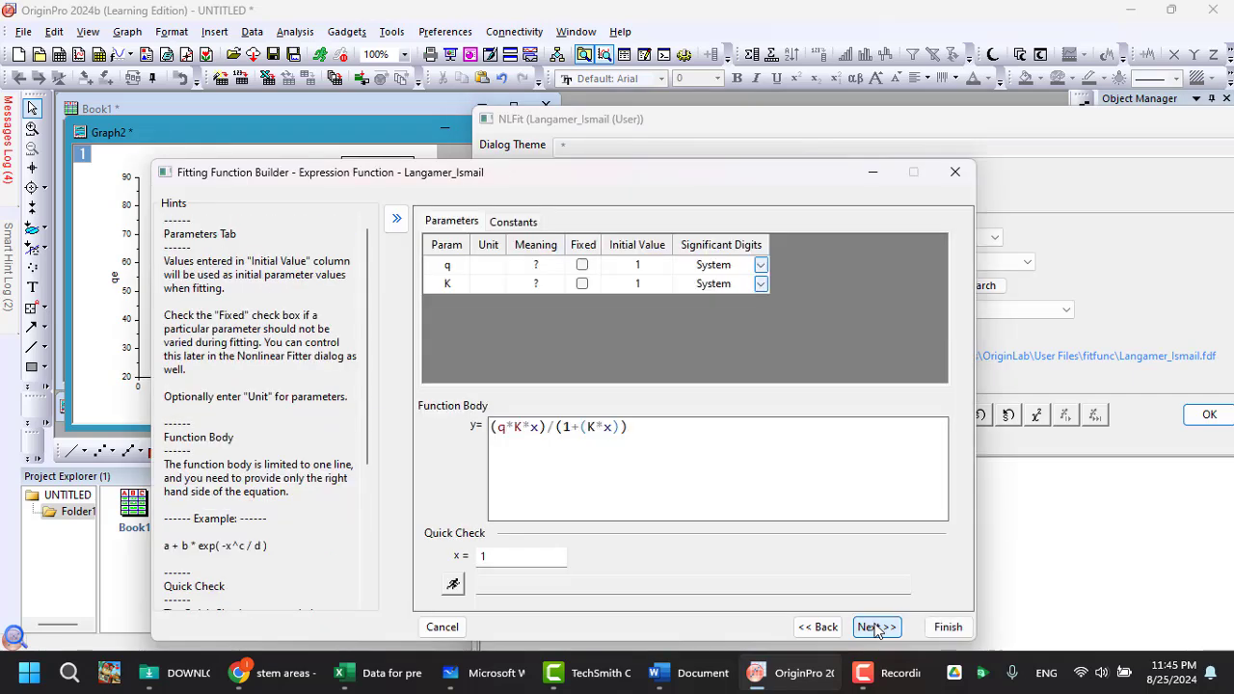
{"action": "left_click", "coordinate": [876, 627]}
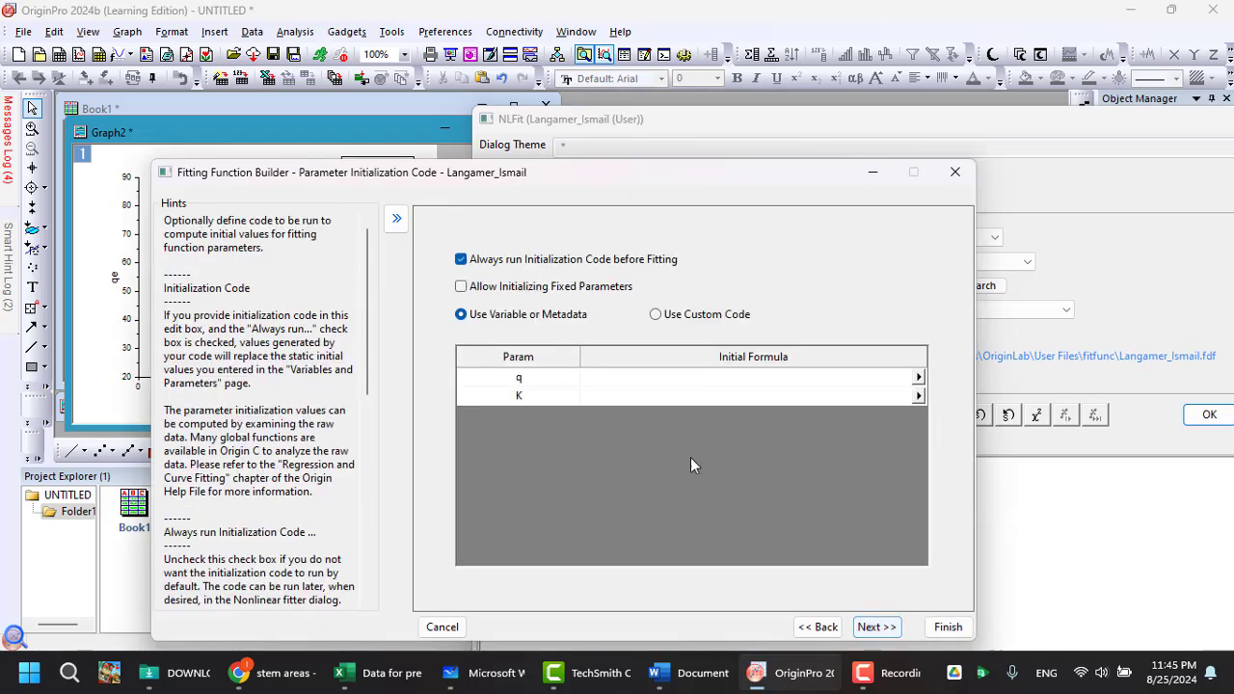
{"action": "left_click", "coordinate": [875, 627]}
{"action": "left_click_drag", "start_coordinate": [494, 183], "coordinate": [761, 171]}
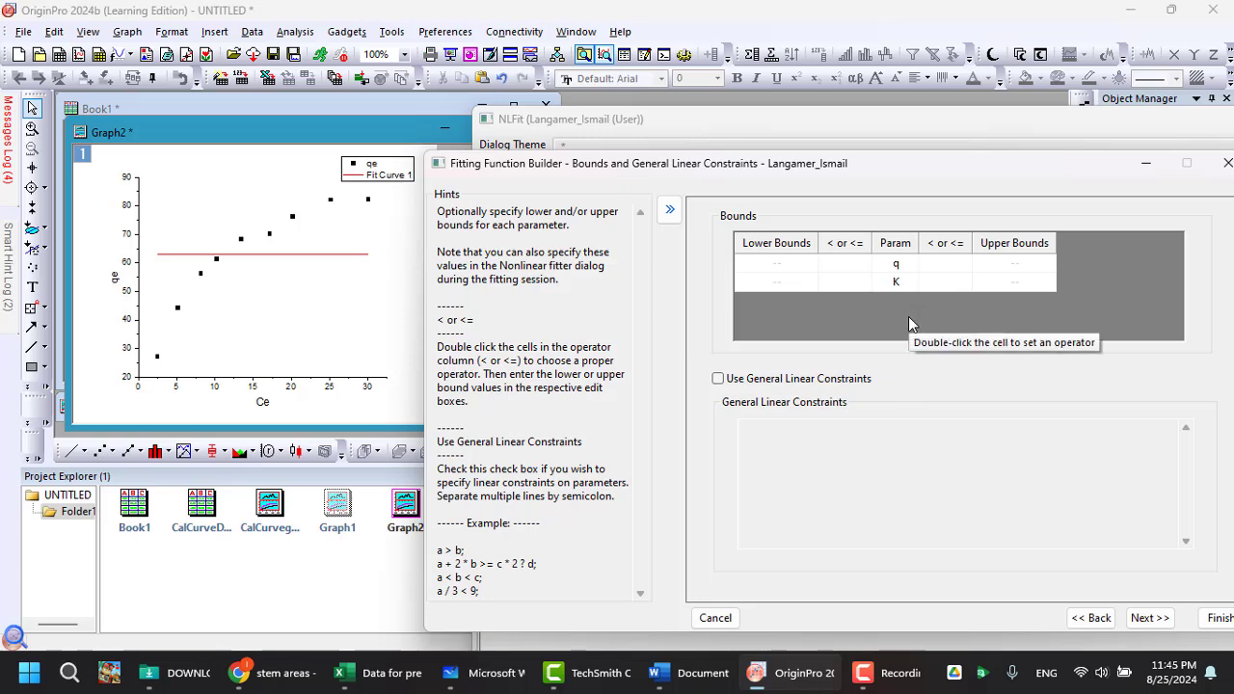
{"action": "left_click", "coordinate": [961, 284]}
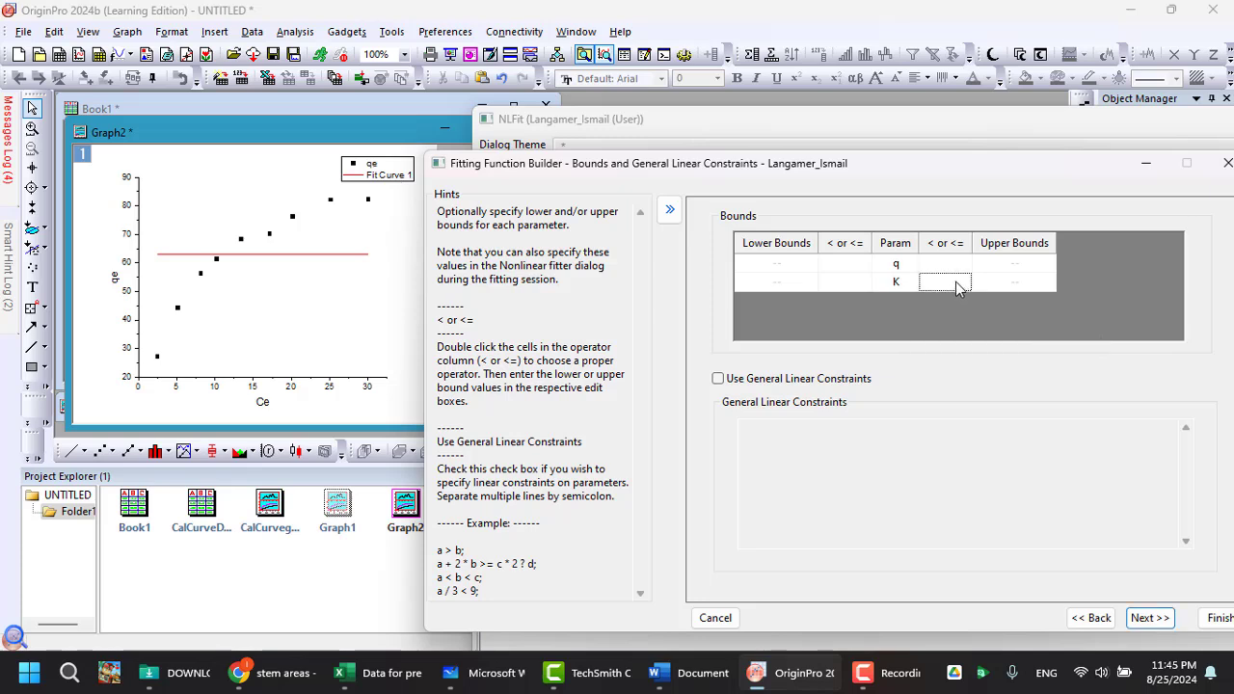
{"action": "double_click", "coordinate": [955, 284]}
{"action": "double_click", "coordinate": [847, 282]}
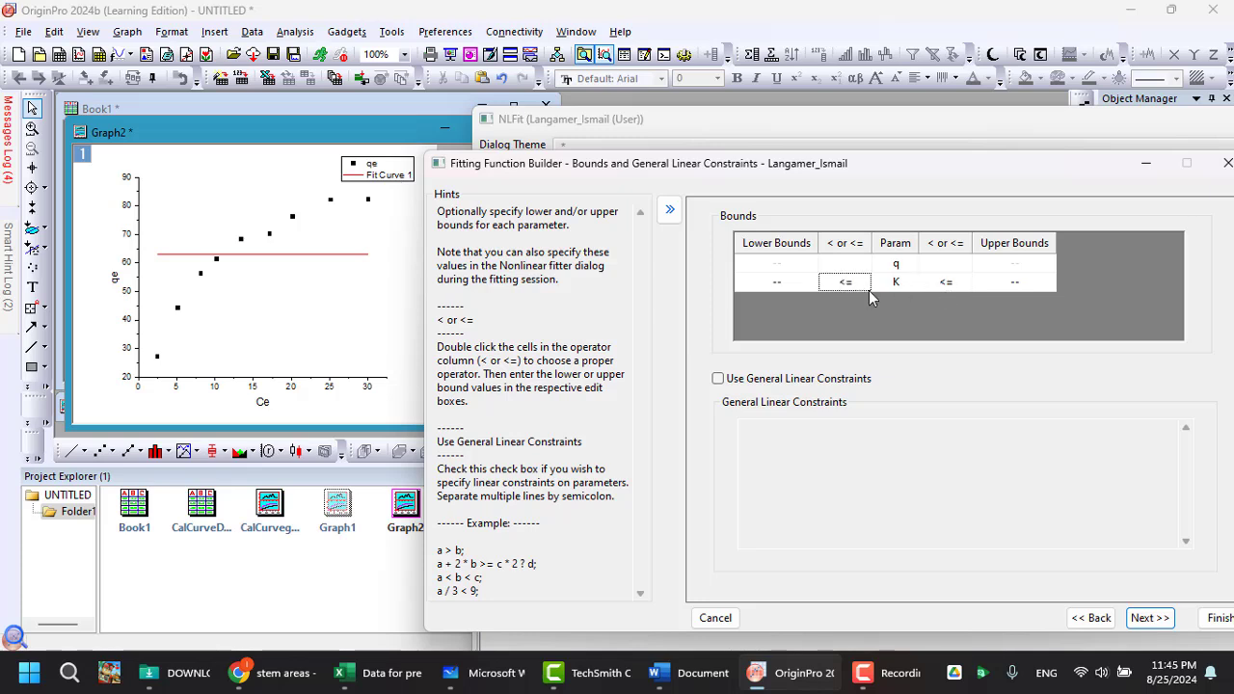
{"action": "left_click", "coordinate": [802, 287]}
{"action": "type", "text": "0.01"}
{"action": "left_click", "coordinate": [1041, 283]}
{"action": "type", "text": "0.8"}
{"action": "left_click", "coordinate": [858, 287]}
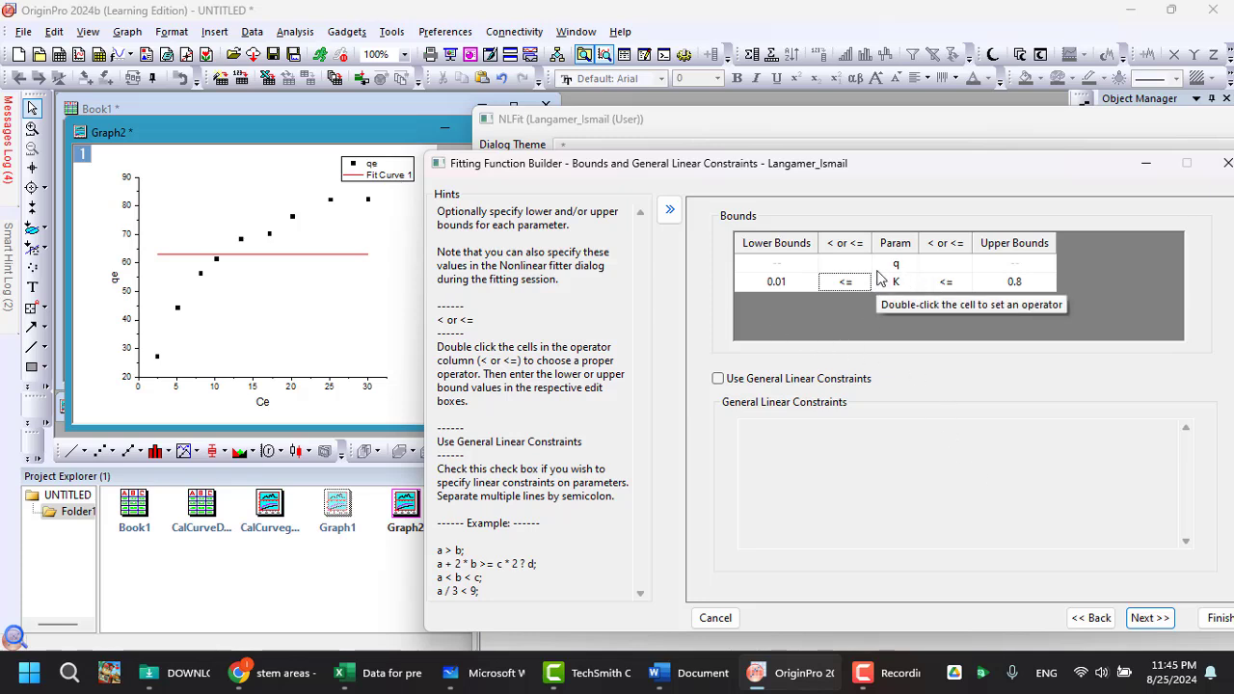
Set the lower bound of parameter q to 1 with the <= operator and finish the function edit.
{"action": "left_click", "coordinate": [785, 263]}
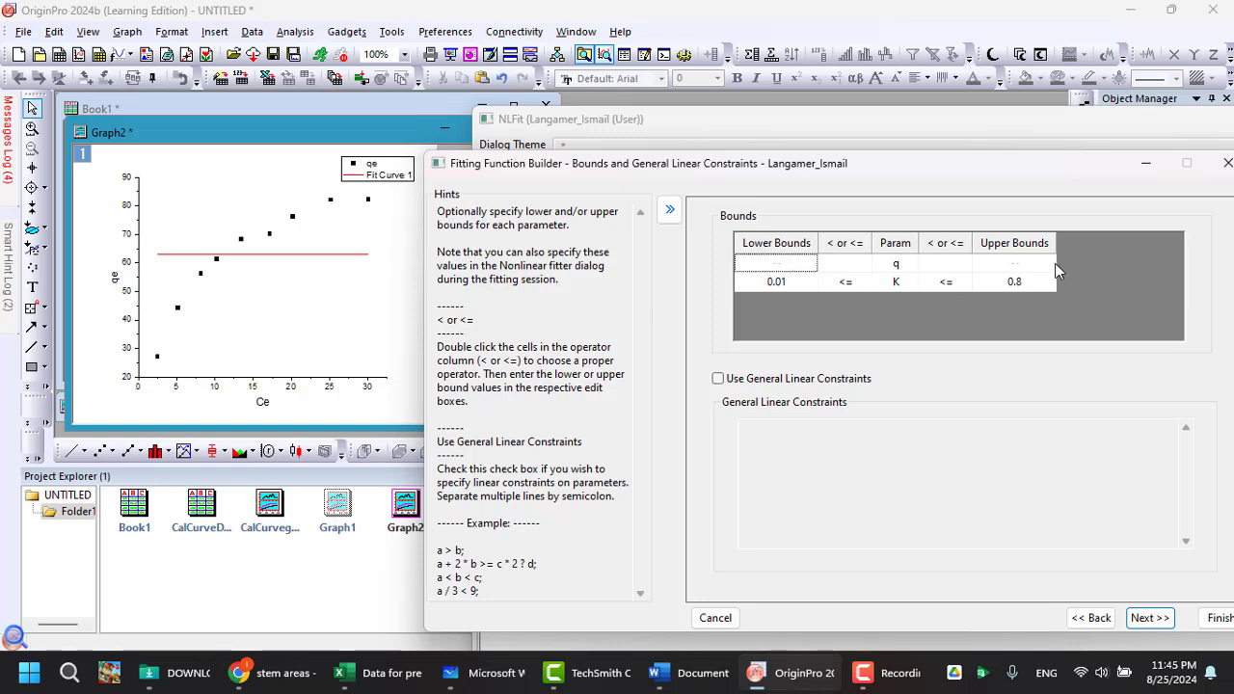
{"action": "left_click", "coordinate": [781, 280]}
{"action": "left_click", "coordinate": [791, 266]}
{"action": "double_click", "coordinate": [860, 267]}
{"action": "left_click", "coordinate": [796, 267]}
{"action": "type", "text": "1"}
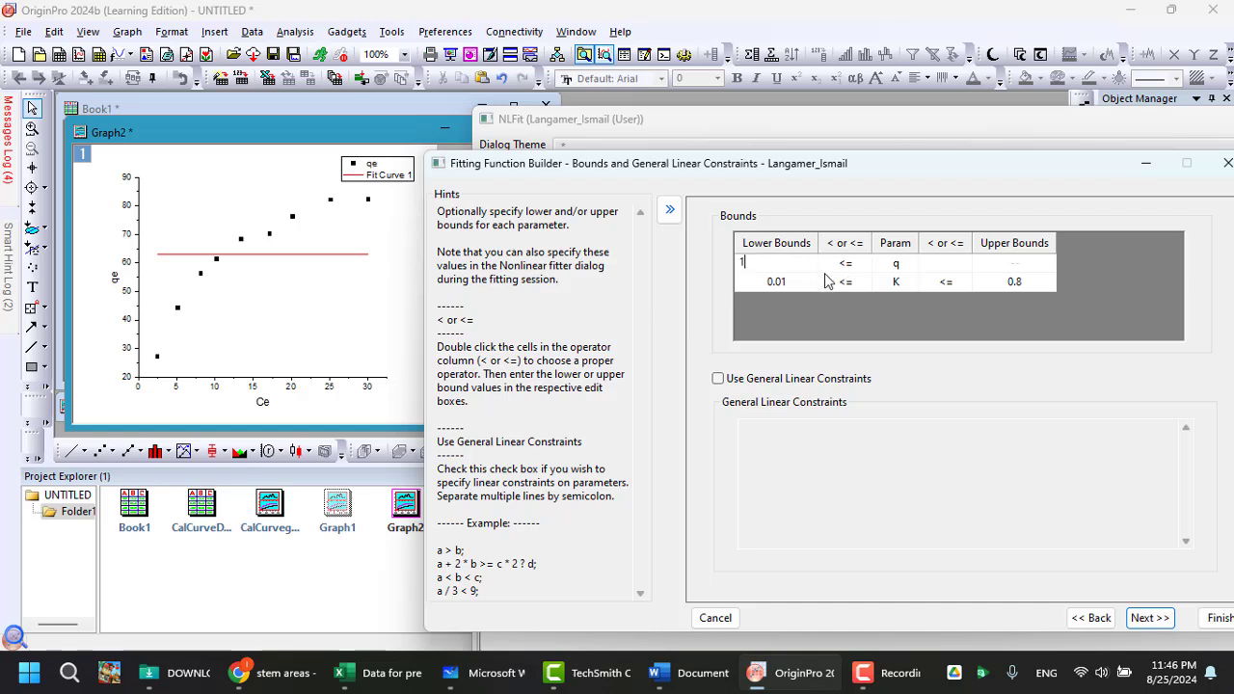
{"action": "key", "text": "Return"}
{"action": "left_click", "coordinate": [1217, 619]}
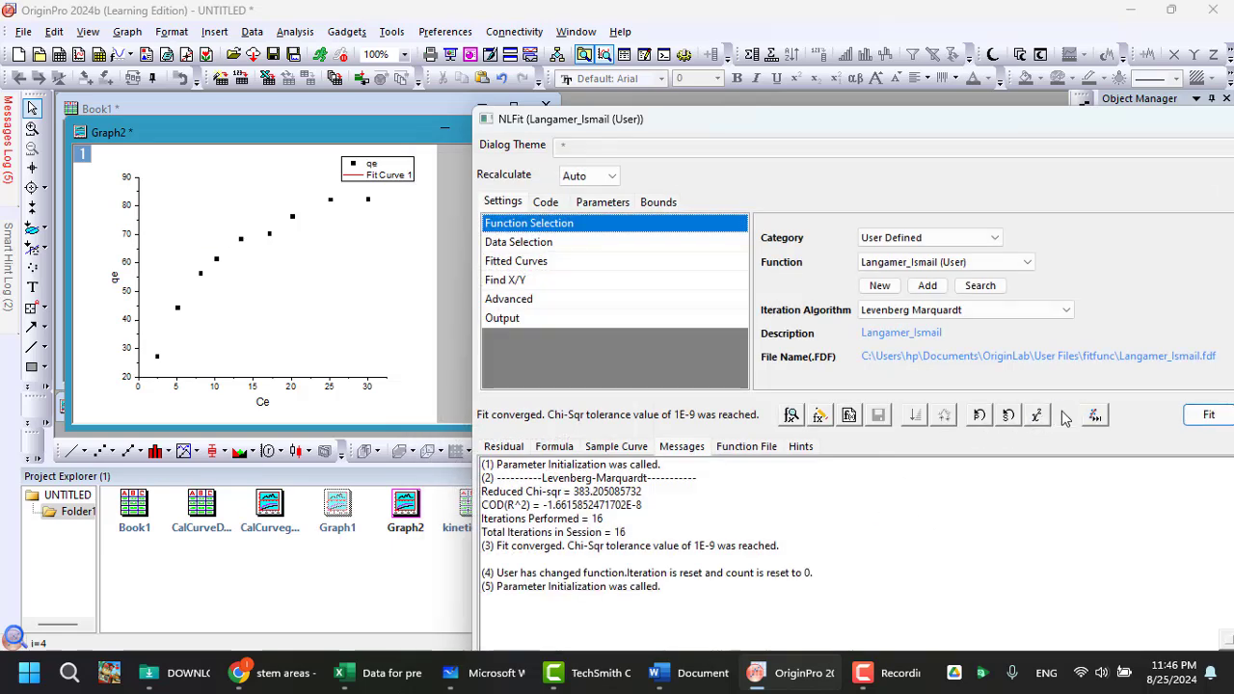
Run several single iterations of the bounded Langmuir fit, fit until converged, and accept the fit.
{"action": "left_click", "coordinate": [1066, 416]}
{"action": "left_click", "coordinate": [1065, 416]}
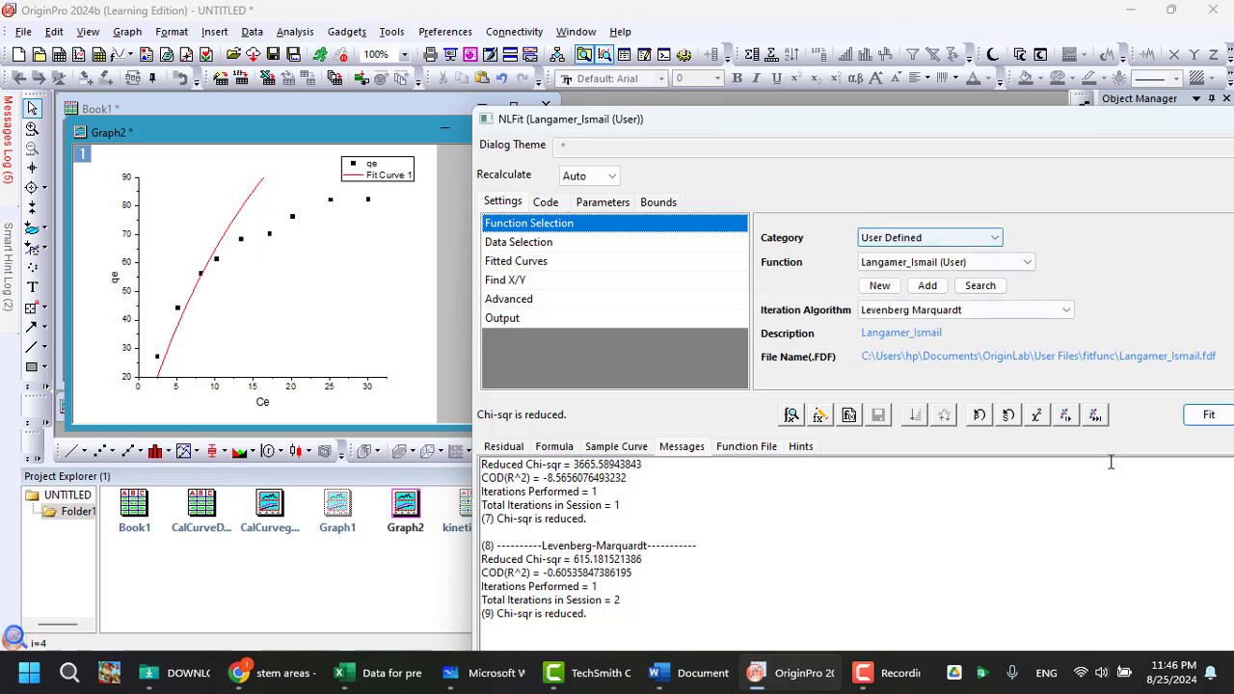
{"action": "left_click", "coordinate": [1065, 415]}
{"action": "left_click", "coordinate": [1066, 415]}
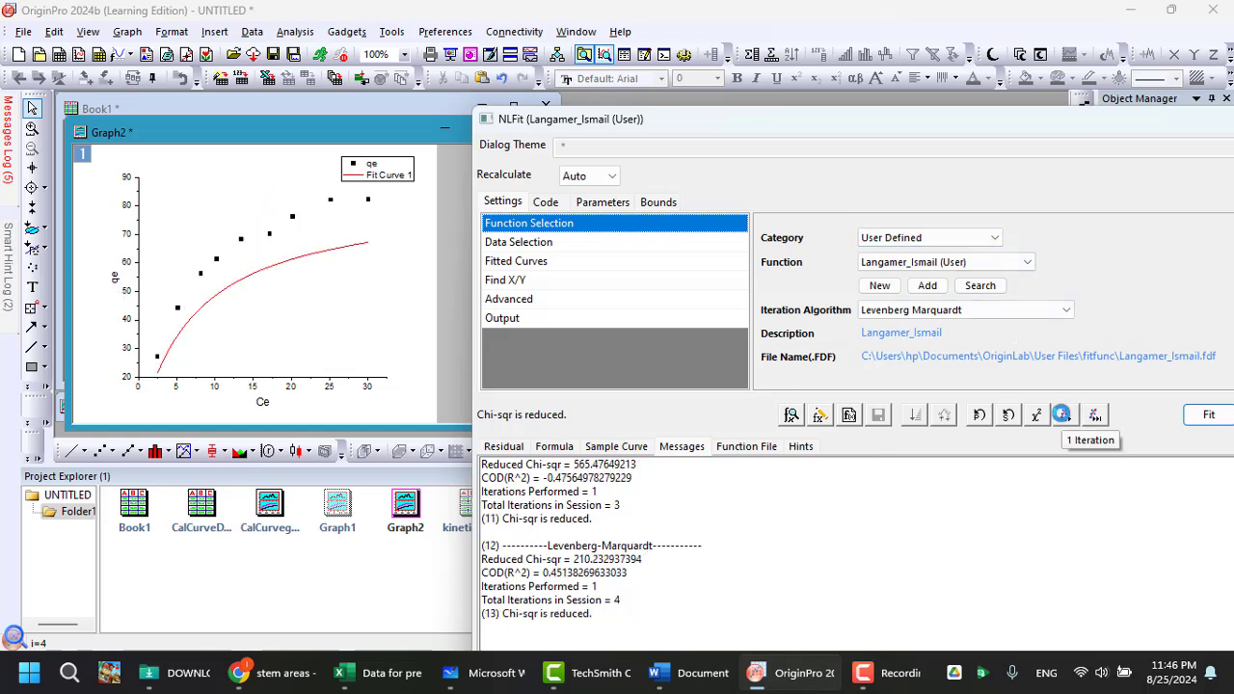
{"action": "left_click", "coordinate": [1065, 415]}
{"action": "left_click", "coordinate": [1094, 415]}
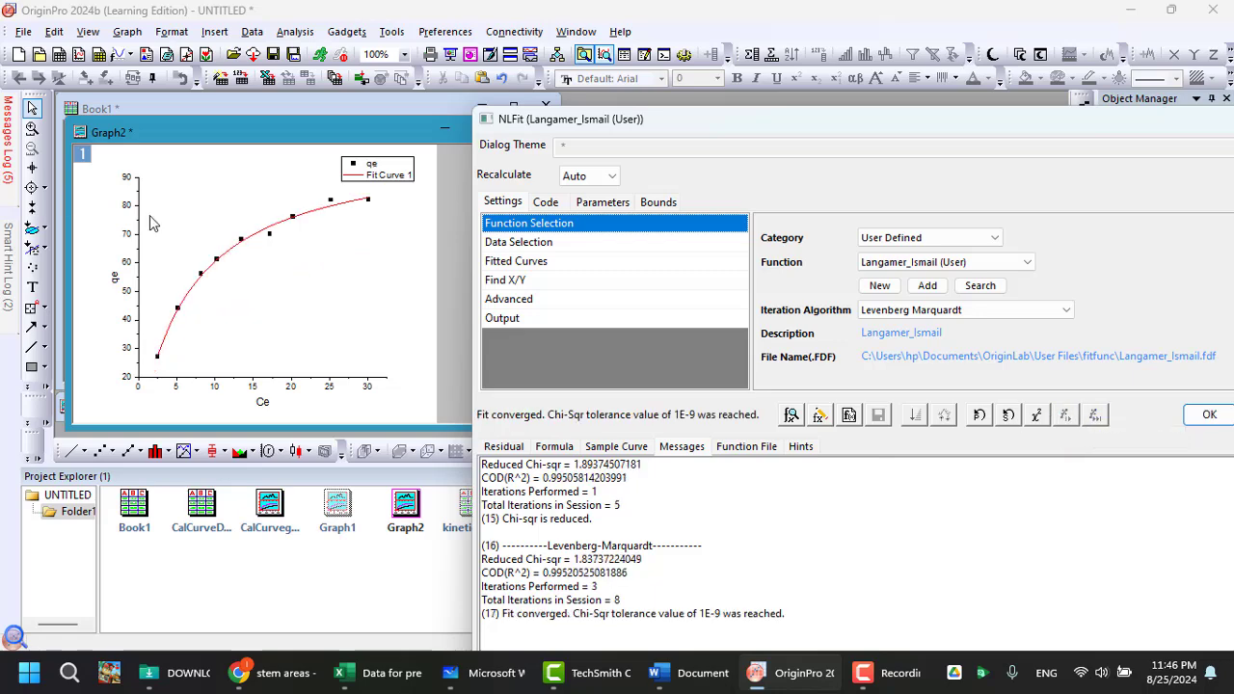
{"action": "left_click", "coordinate": [1210, 415]}
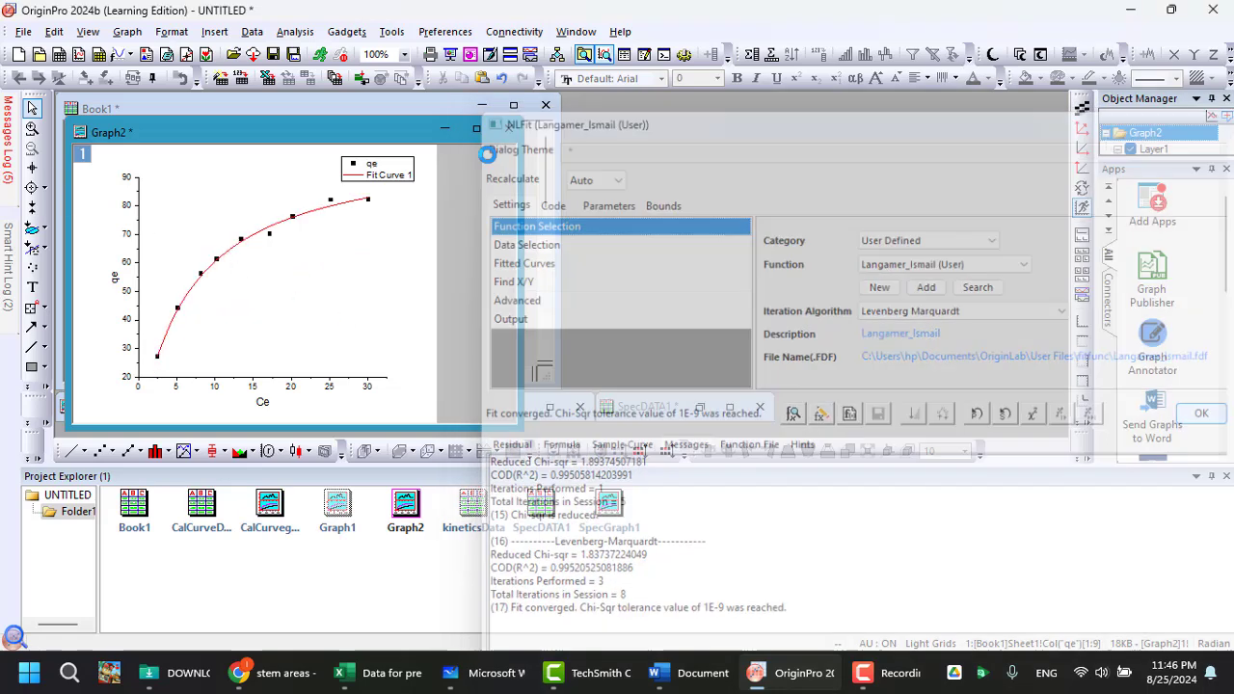
Enlarge the fit results table, widen the Graph2 window, and place the table beside the plot, clear of the curve.
{"action": "left_click", "coordinate": [271, 268]}
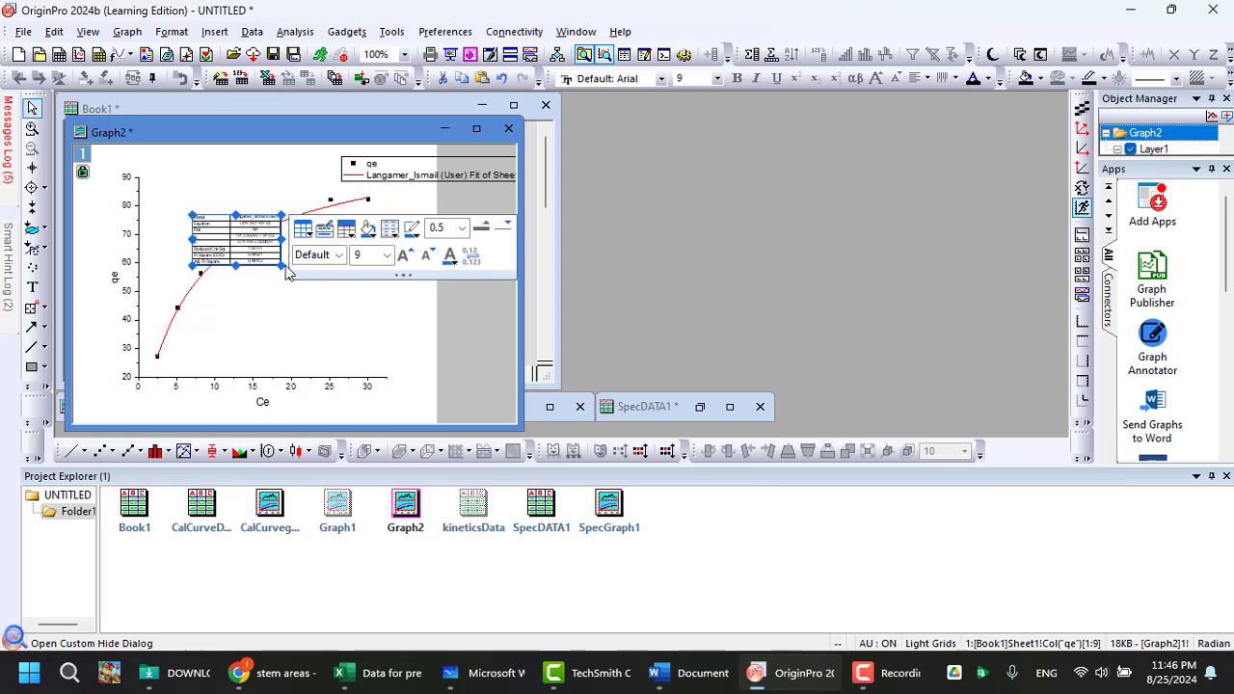
{"action": "left_click_drag", "start_coordinate": [277, 265], "coordinate": [412, 360]}
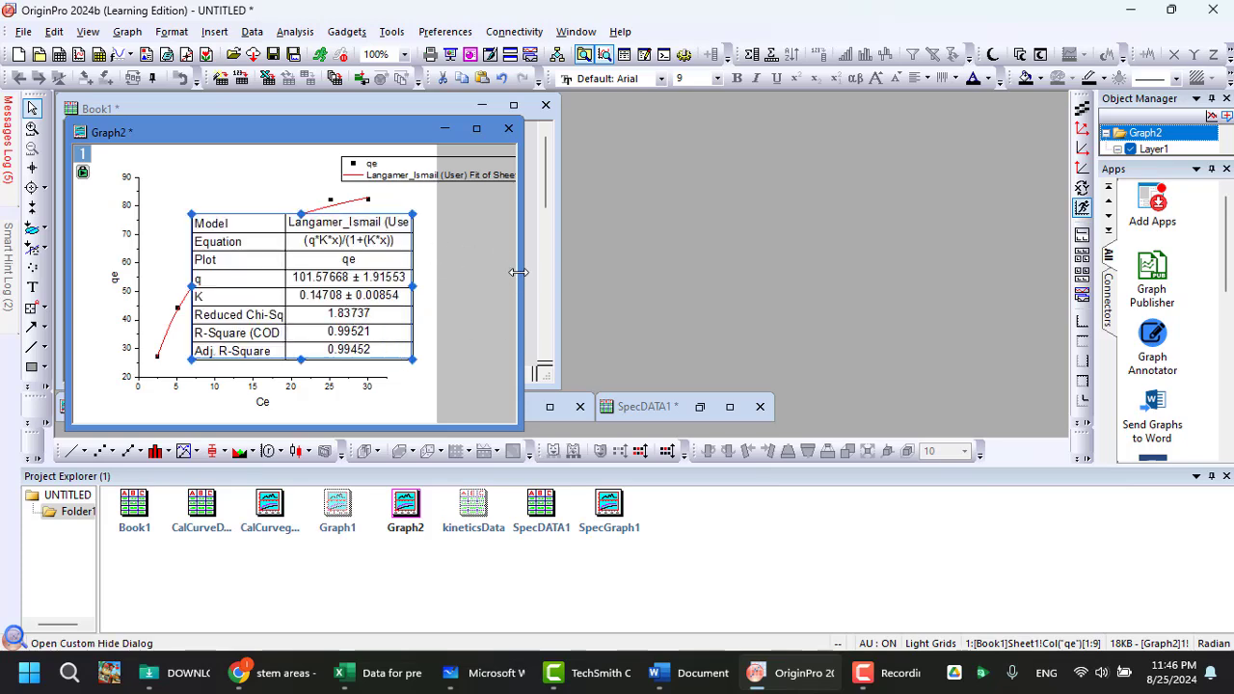
{"action": "left_click_drag", "start_coordinate": [519, 273], "coordinate": [765, 273]}
{"action": "left_click_drag", "start_coordinate": [384, 279], "coordinate": [585, 287]}
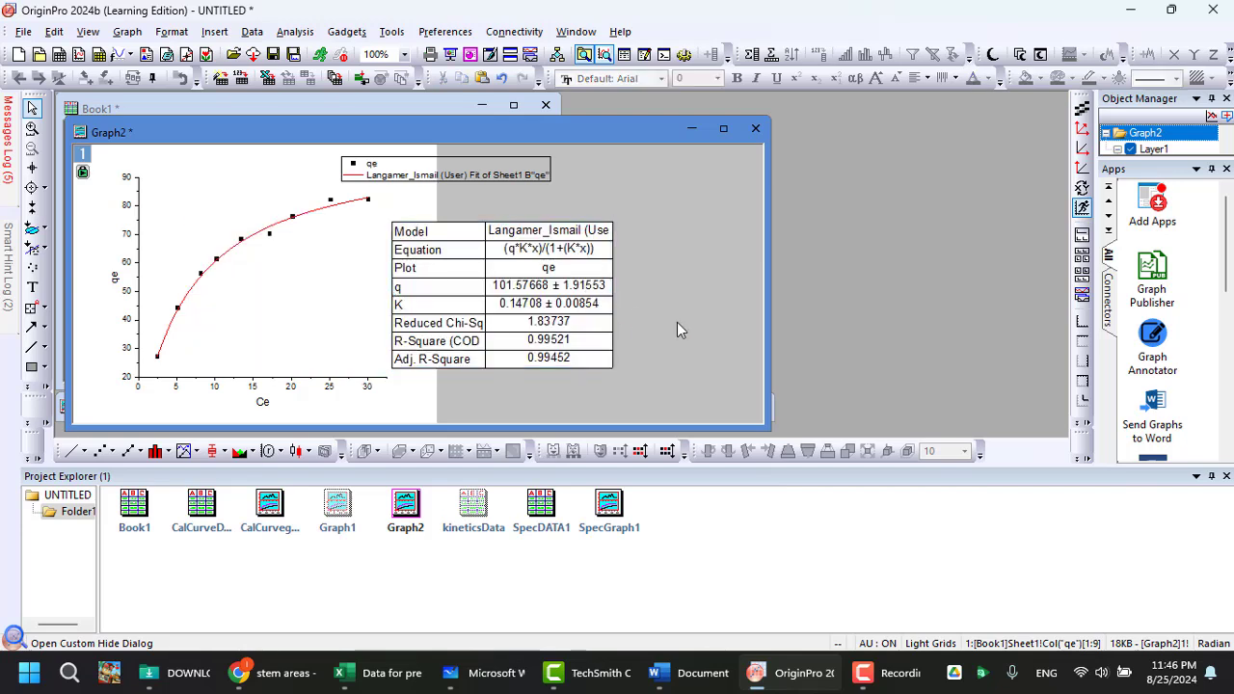
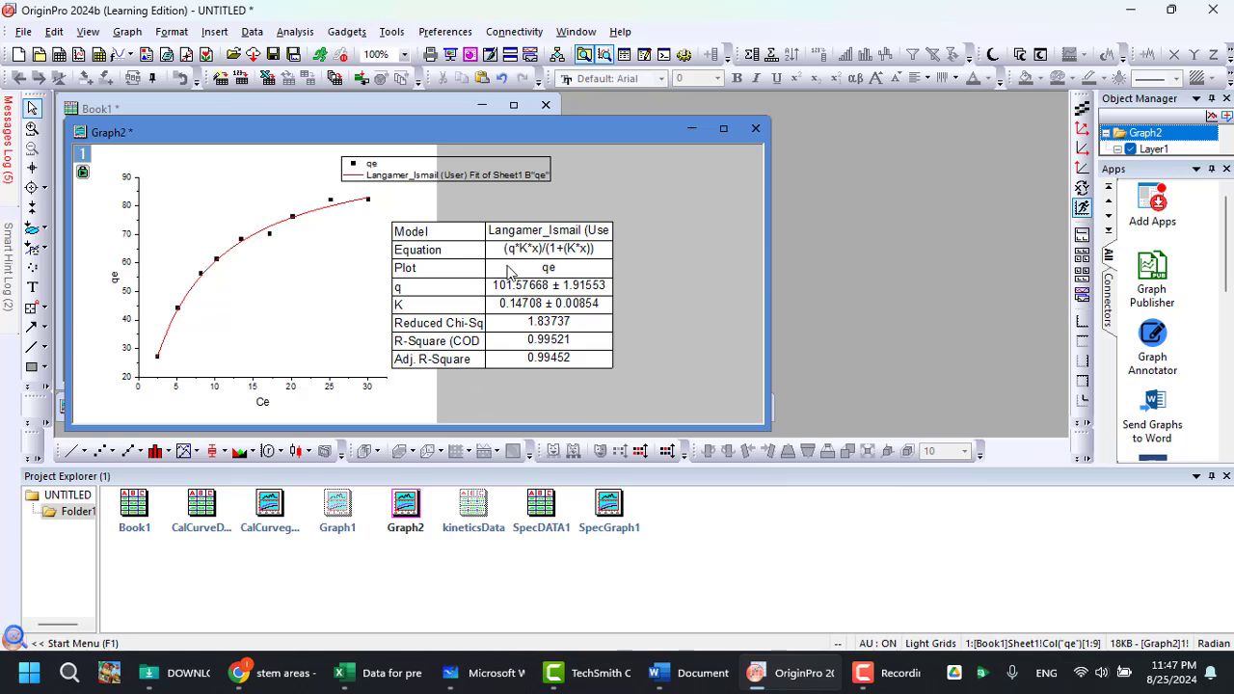
{"action": "left_click_drag", "start_coordinate": [520, 280], "coordinate": [609, 294]}
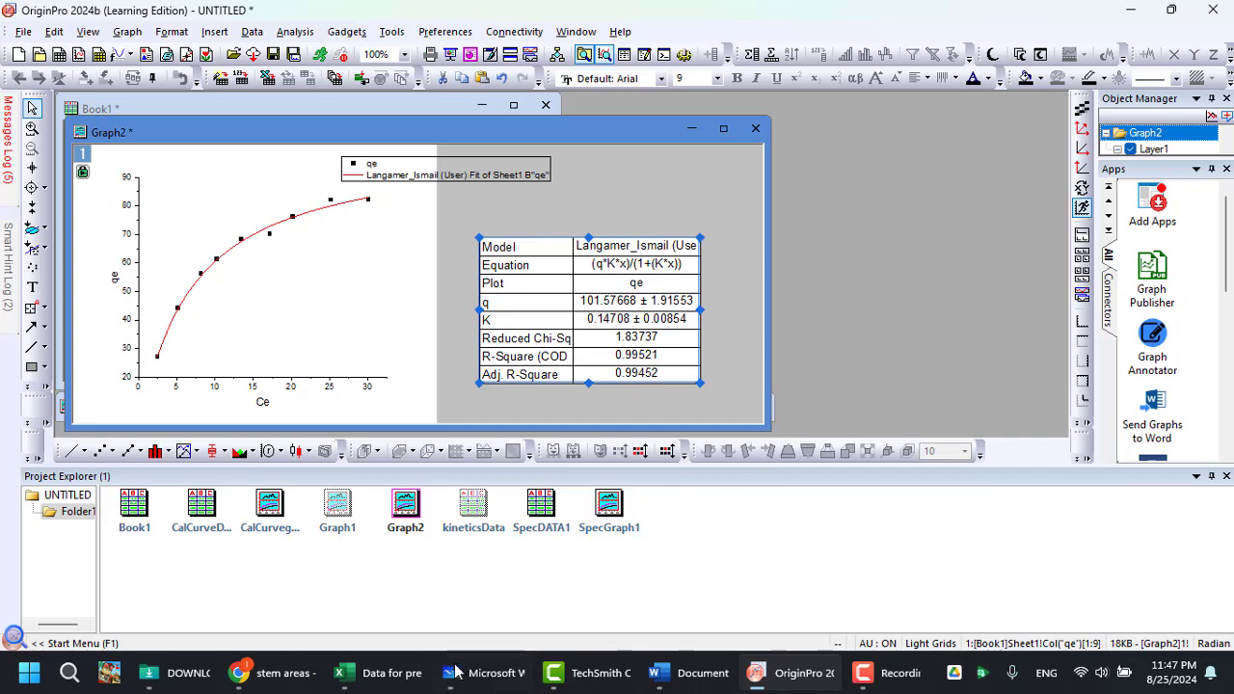
Switch to the Excel workbook's Langmuir sheet and label the Ce column x in A2 and the qe column y in B2.
{"action": "left_click", "coordinate": [406, 681]}
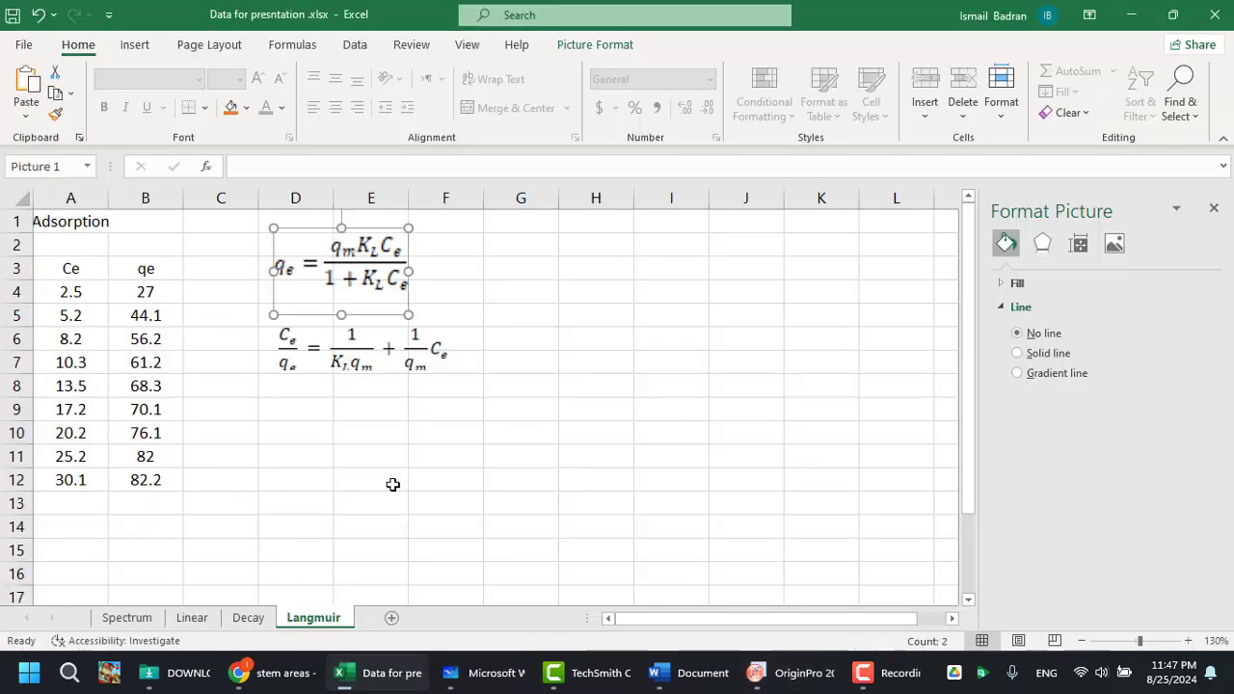
{"action": "left_click", "coordinate": [234, 378]}
{"action": "scroll", "coordinate": [233, 397], "scroll_direction": "up", "scroll_amount": 2}
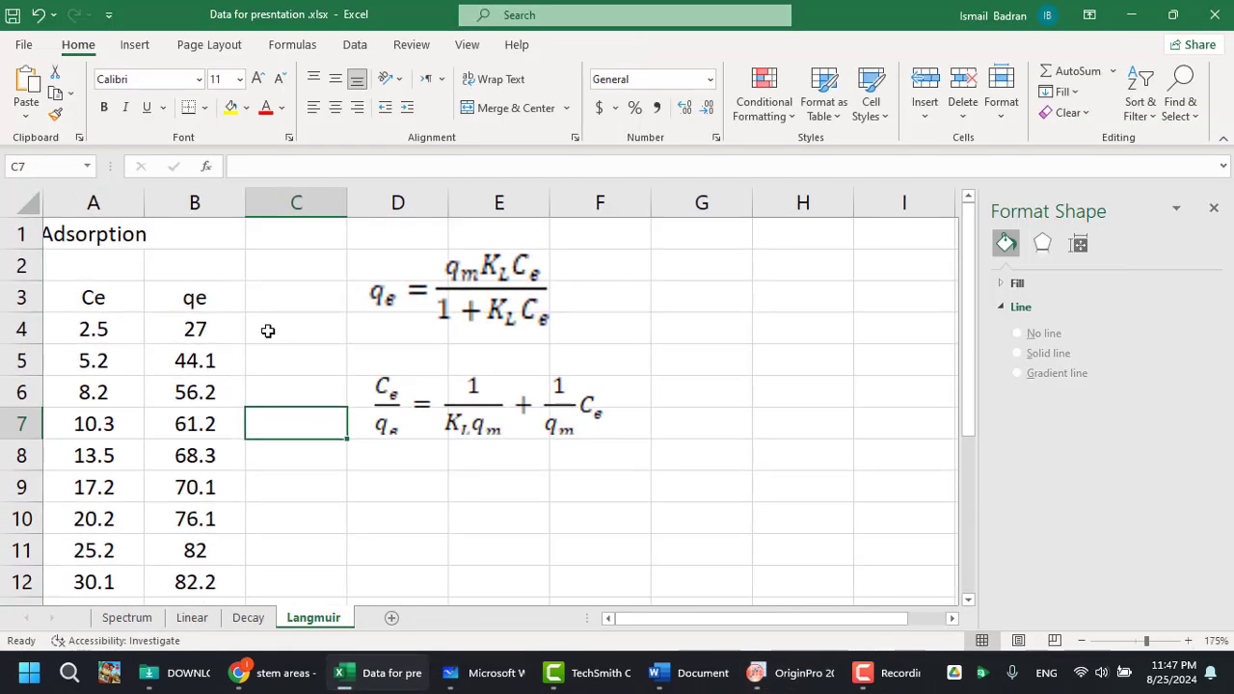
{"action": "left_click", "coordinate": [285, 303]}
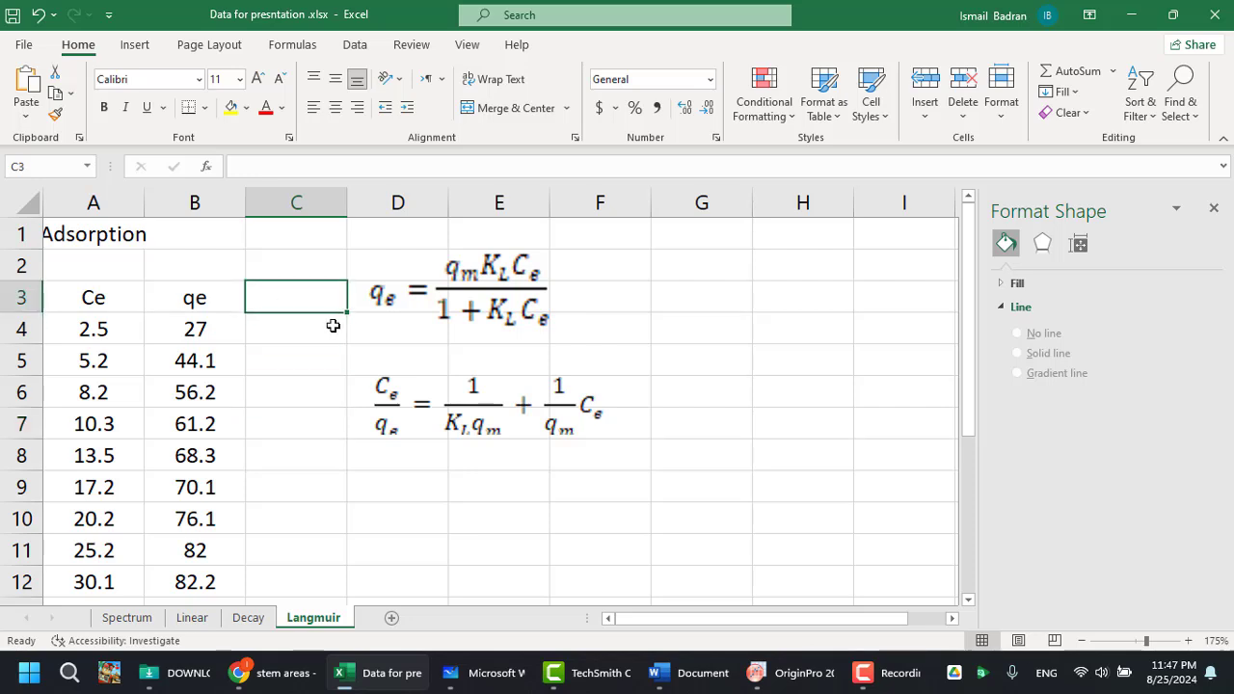
{"action": "left_click", "coordinate": [135, 272]}
{"action": "type", "text": "x"}
{"action": "left_click", "coordinate": [197, 270]}
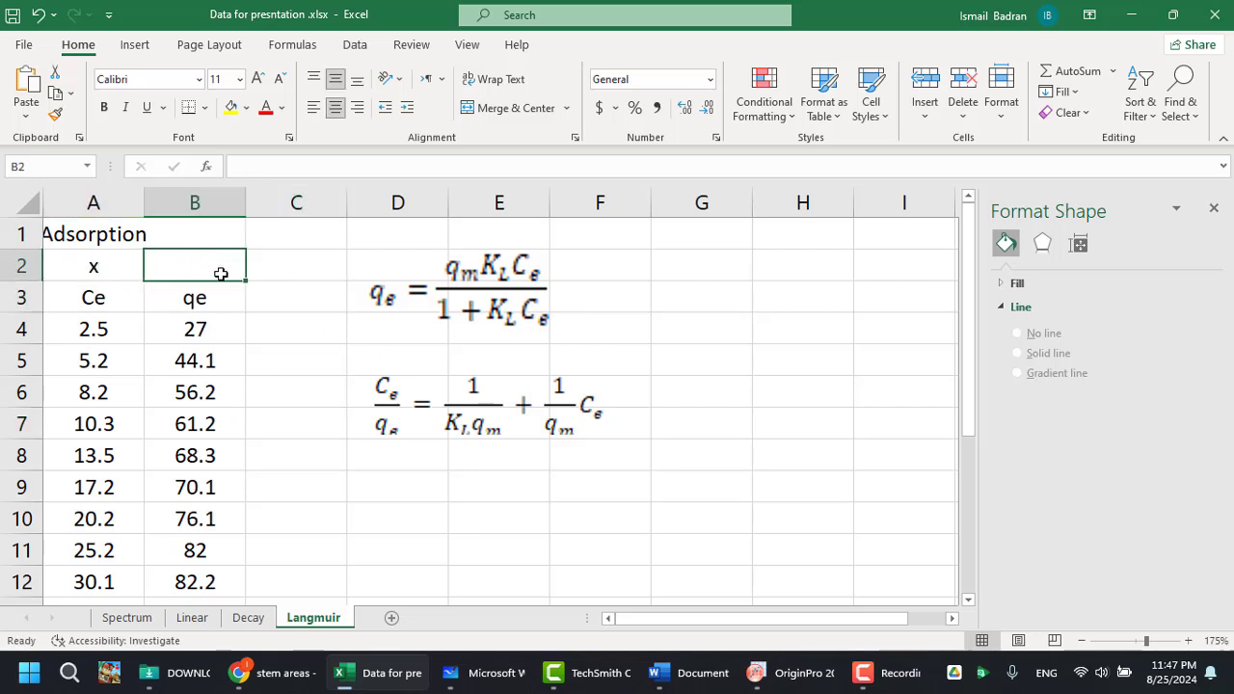
{"action": "type", "text": "u"}
{"action": "key", "text": "BackSpace"}
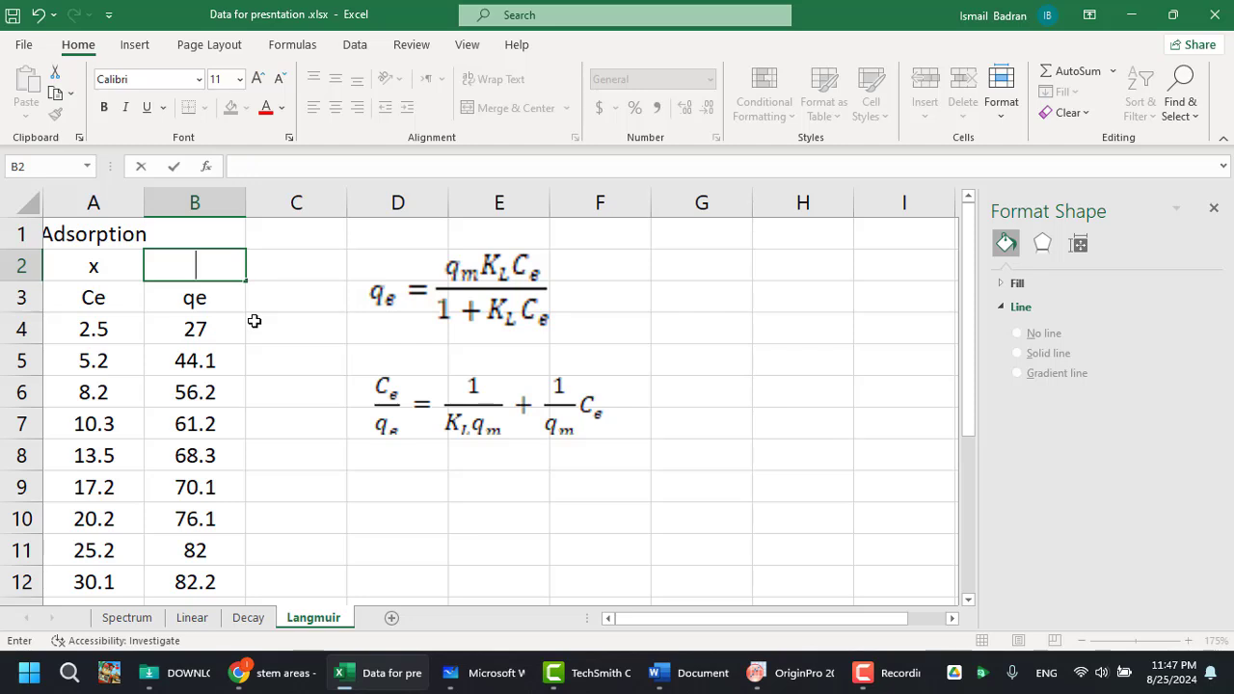
Enter the heading SD in cell C2 and select C4, the first data cell beneath it.
{"action": "left_click", "coordinate": [289, 274]}
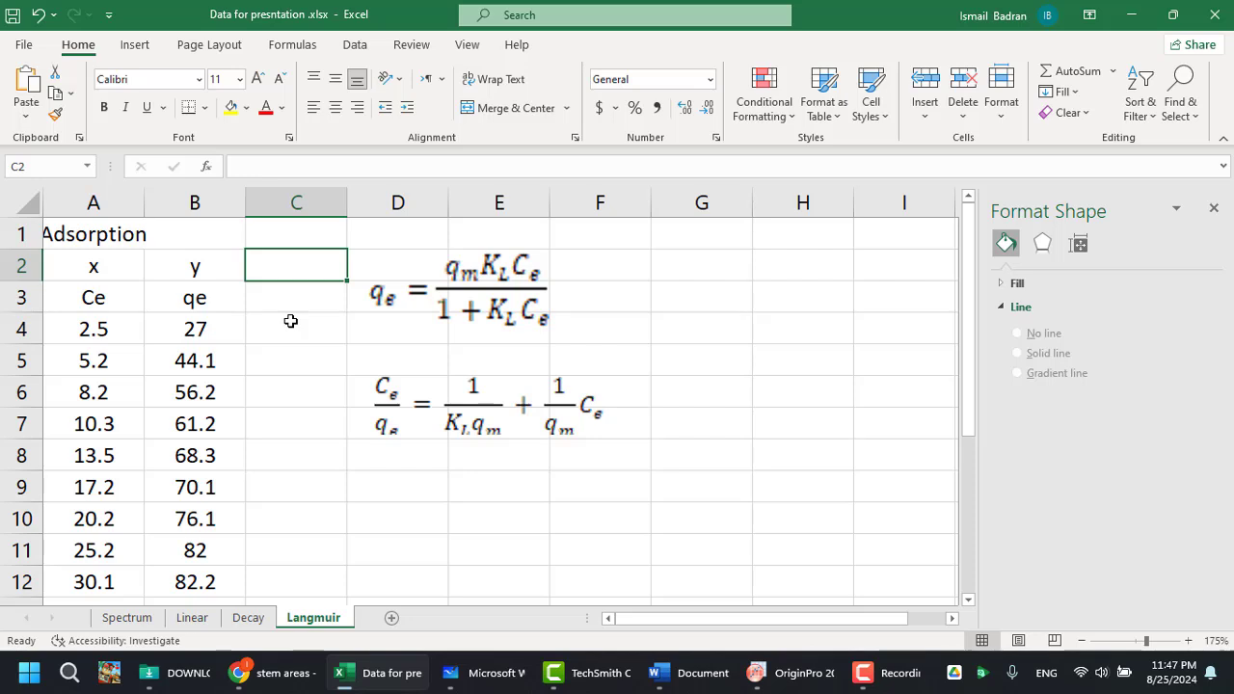
{"action": "type", "text": "S"}
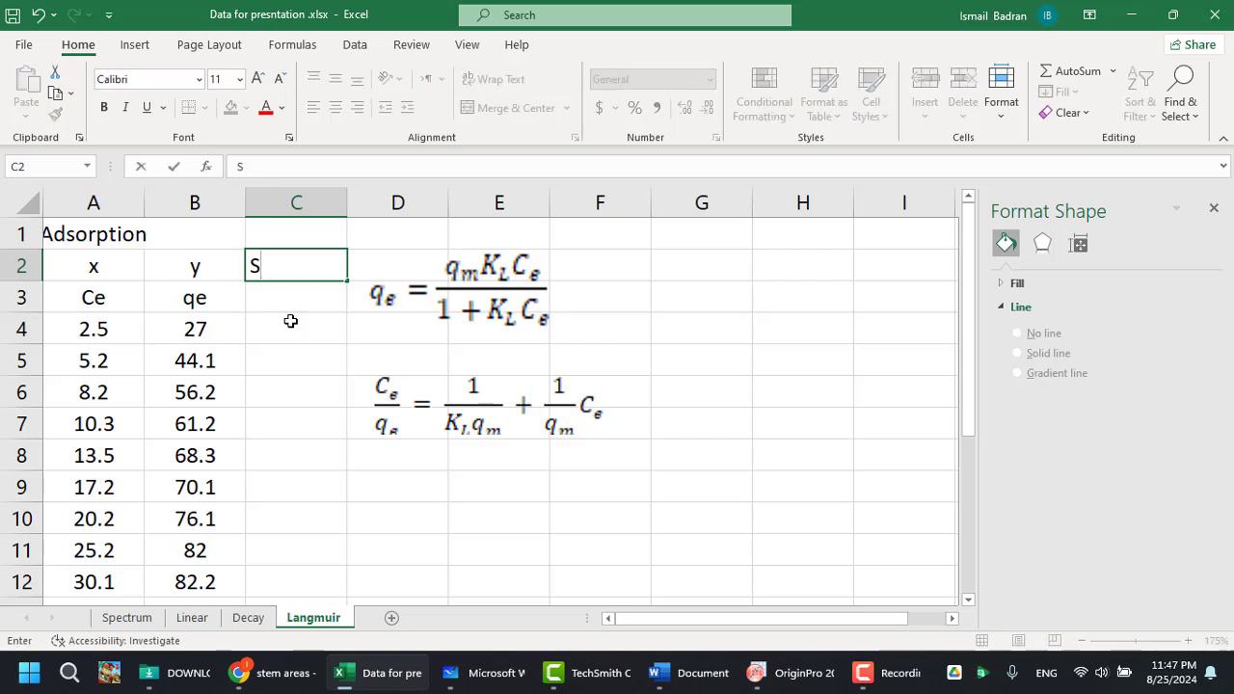
{"action": "type", "text": "TDE"}
{"action": "key", "text": "Return"}
{"action": "key", "text": "Return"}
{"action": "key", "text": "Return"}
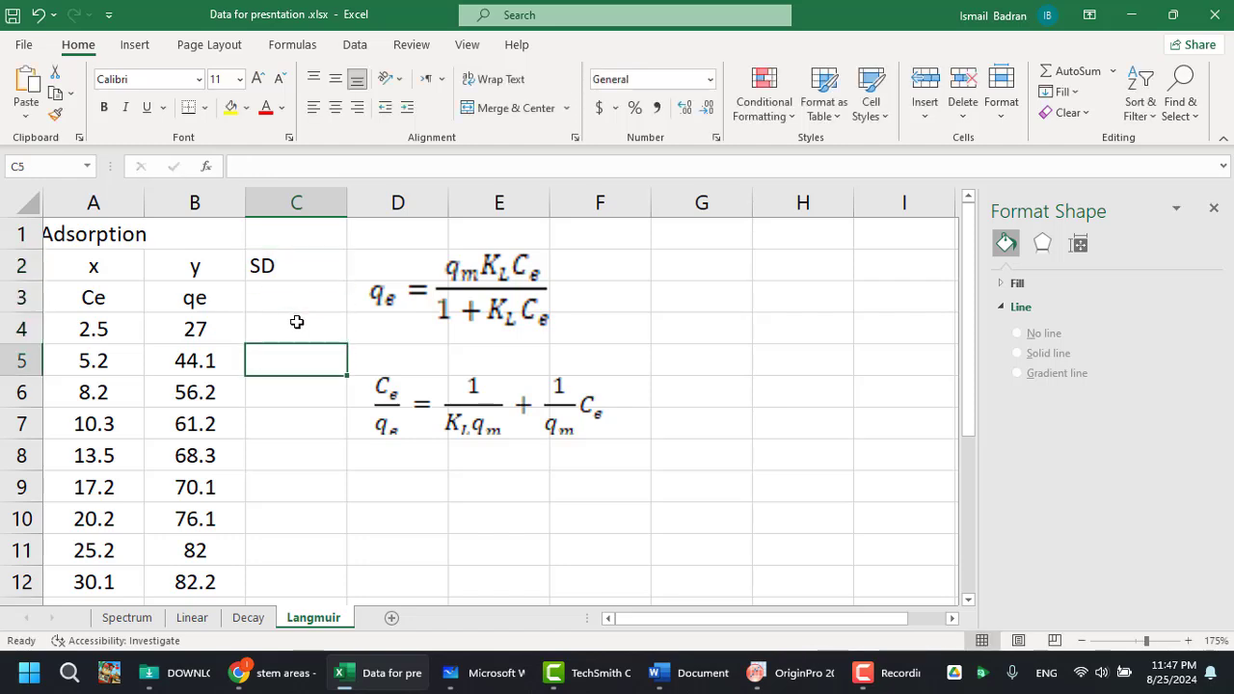
{"action": "left_click", "coordinate": [314, 318]}
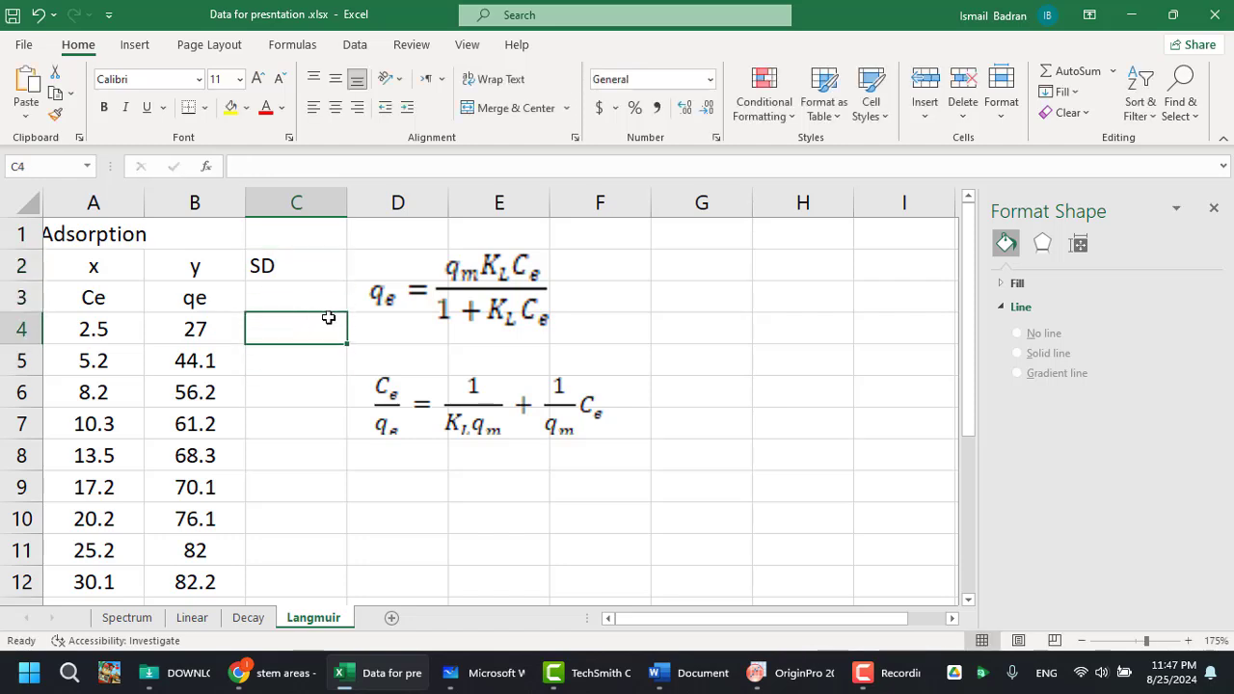
Enter the SD values 0.1, 0.2, 0.1 and 0.3 in cells C4 to C7.
{"action": "type", "text": "."}
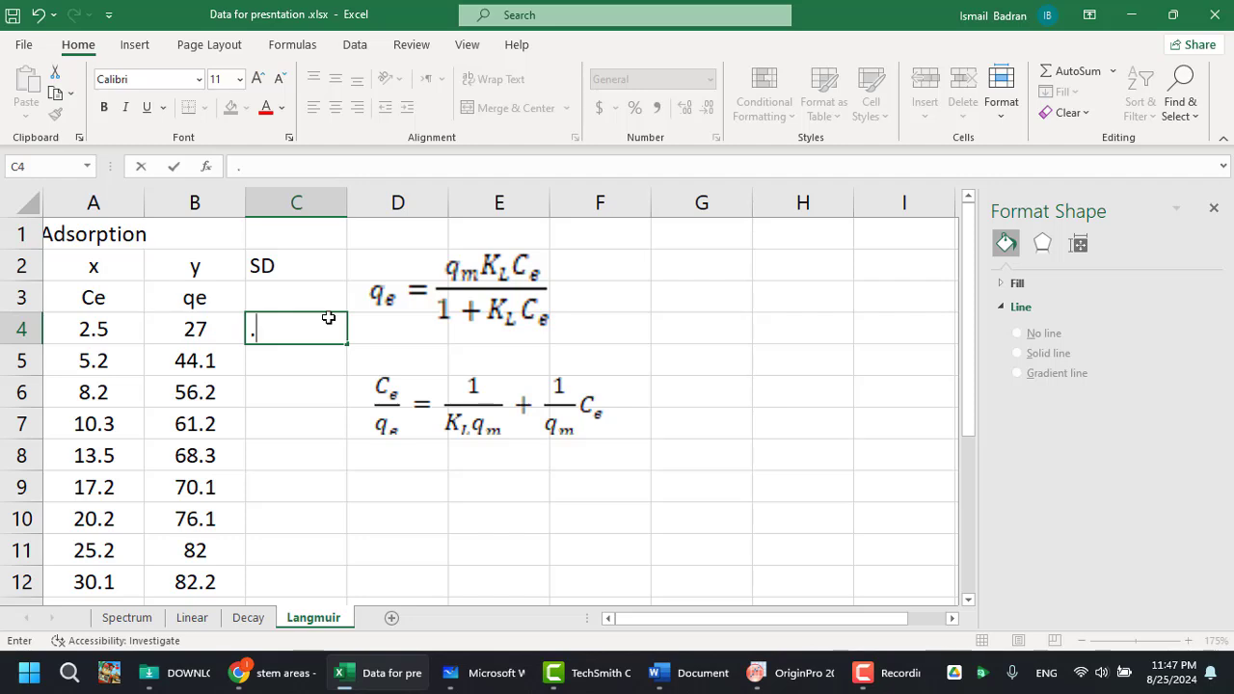
{"action": "type", "text": "1"}
{"action": "key", "text": "Return"}
{"action": "type", "text": ".2"}
{"action": "key", "text": "Return"}
{"action": "type", "text": "."}
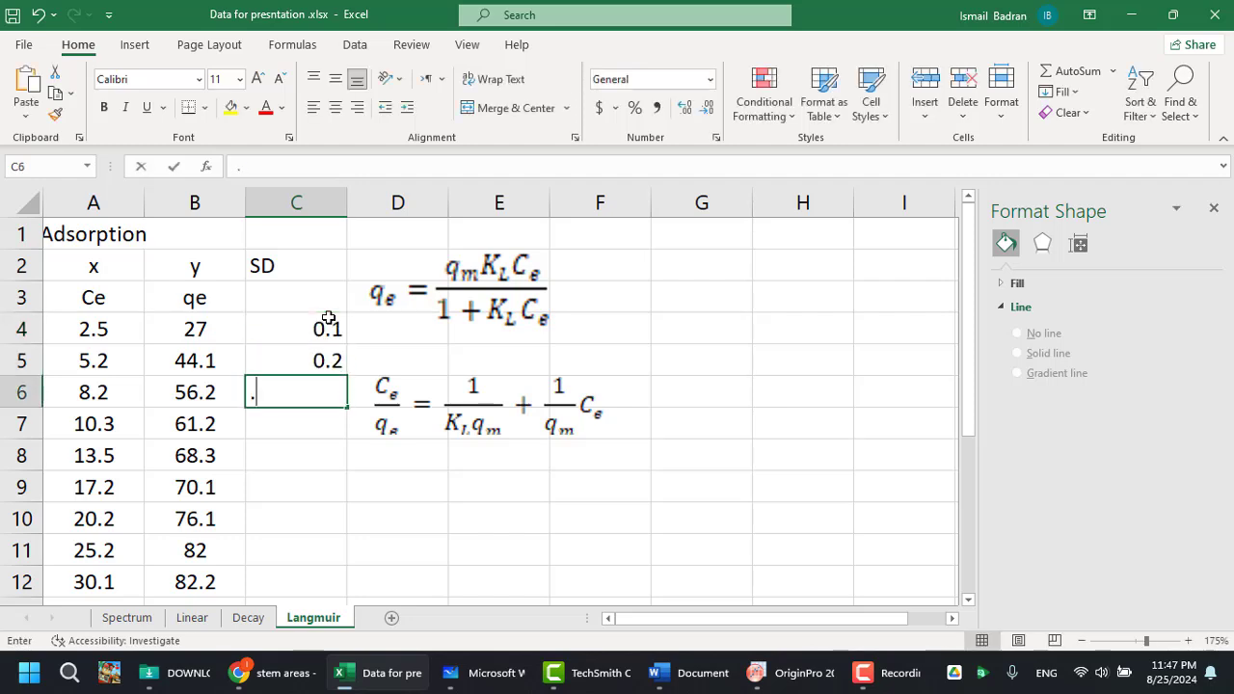
{"action": "type", "text": "1"}
{"action": "key", "text": "Return"}
{"action": "type", "text": "."}
{"action": "key", "text": "Return"}
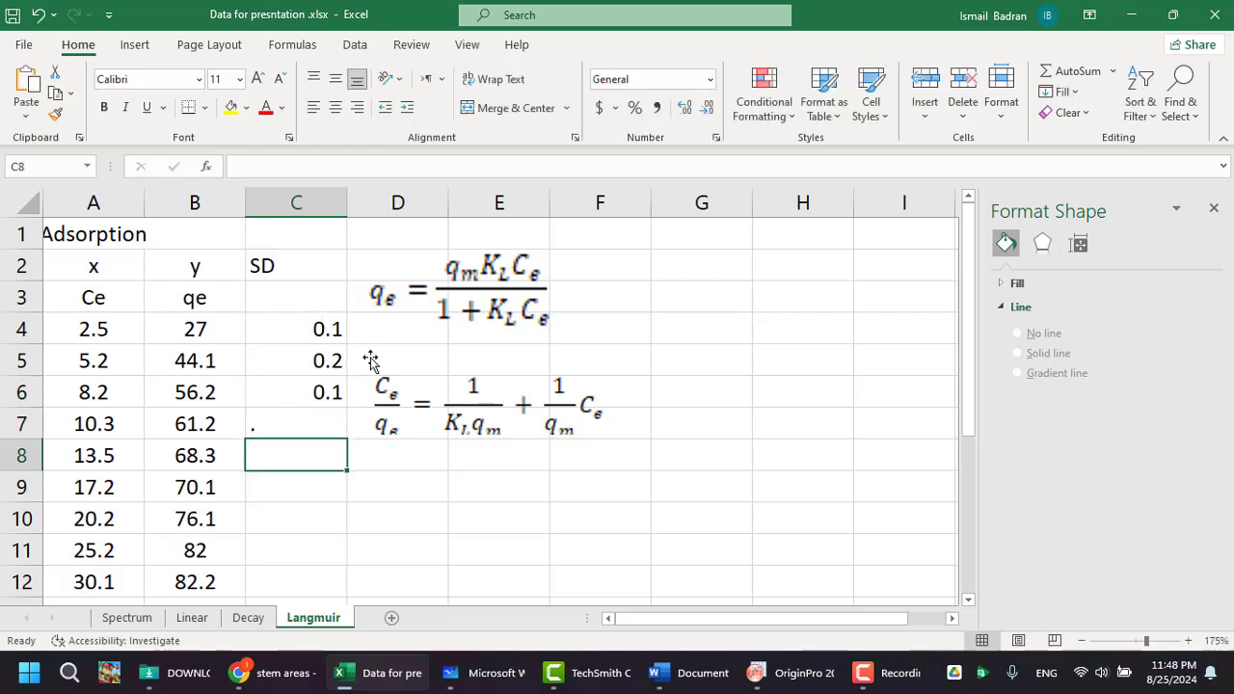
{"action": "left_click", "coordinate": [336, 428]}
{"action": "type", "text": ".3"}
{"action": "key", "text": "Return"}
Enter the SD values 0.1, 0.05, 0.5, 0.1 and 0.2 in cells C8 to C12.
{"action": "type", "text": ".4"}
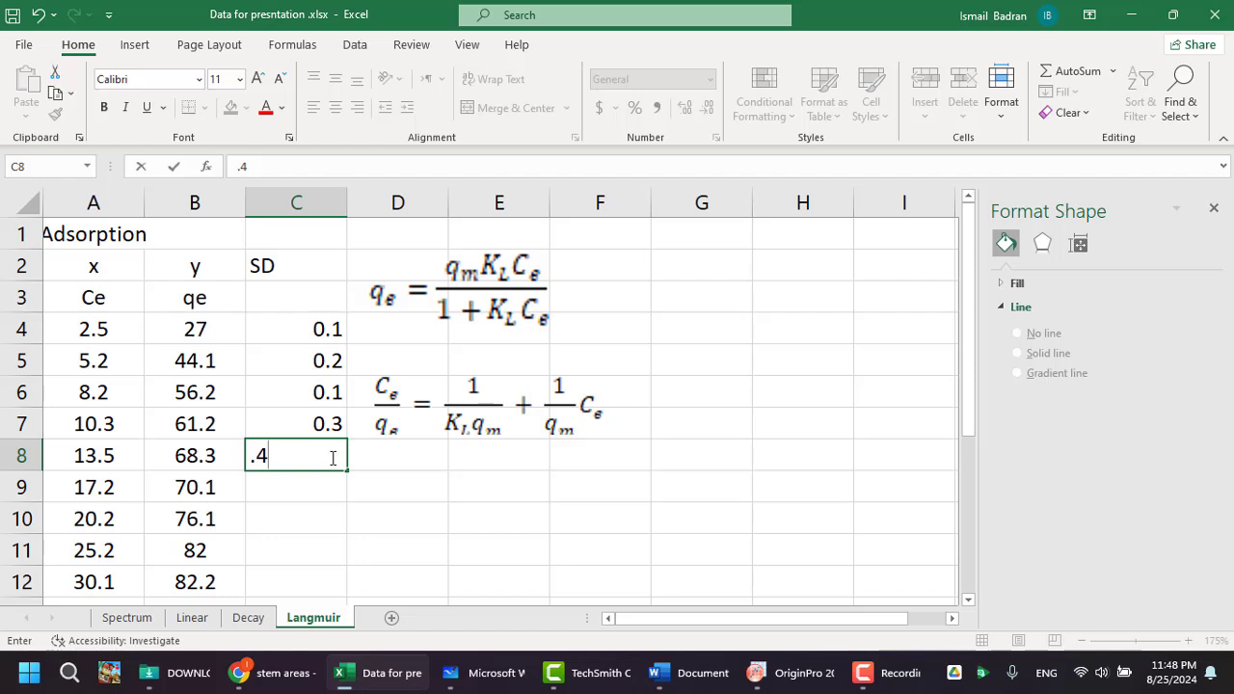
{"action": "key", "text": "Return"}
{"action": "double_click", "coordinate": [339, 458]}
{"action": "key", "text": "BackSpace"}
{"action": "type", "text": "1"}
{"action": "key", "text": "Return"}
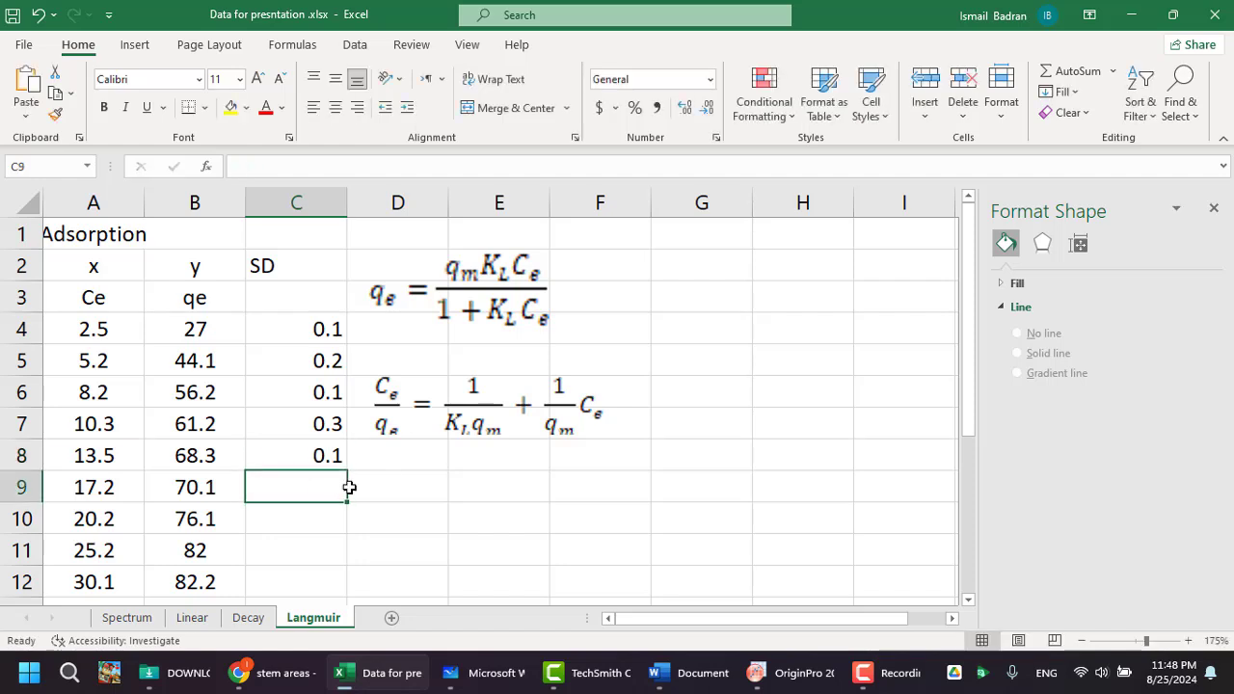
{"action": "type", "text": "0.05"}
{"action": "key", "text": "Return"}
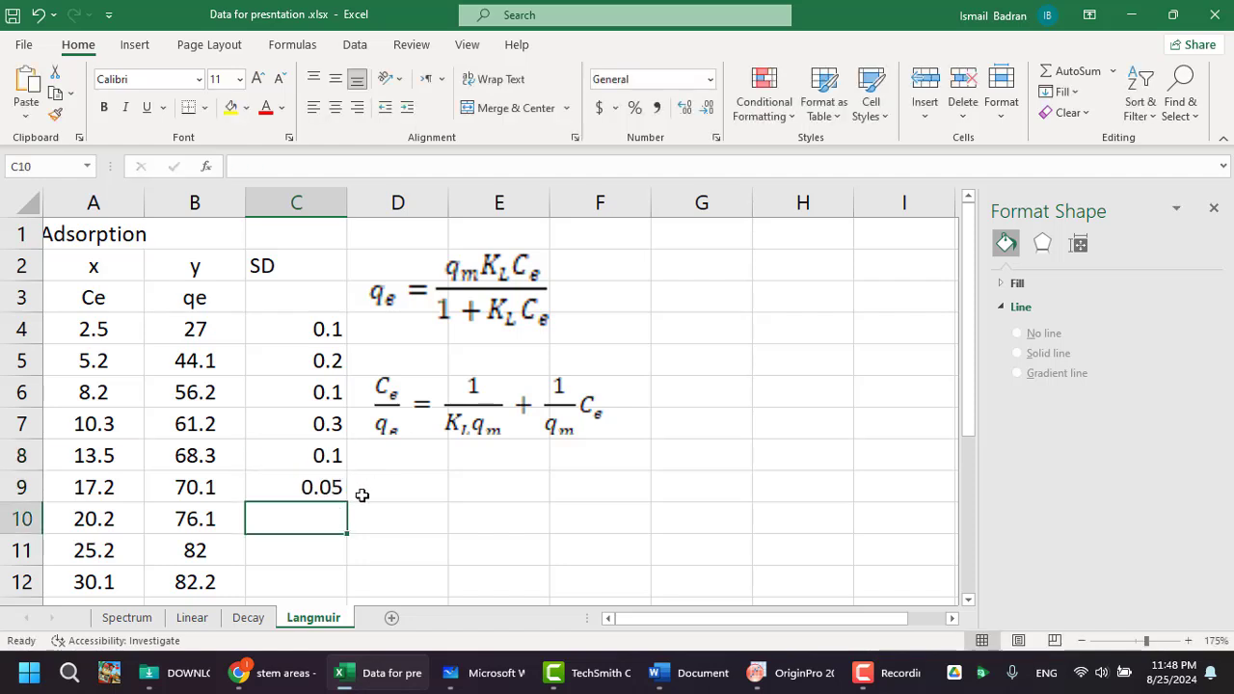
{"action": "type", "text": "0.5"}
{"action": "key", "text": "Return"}
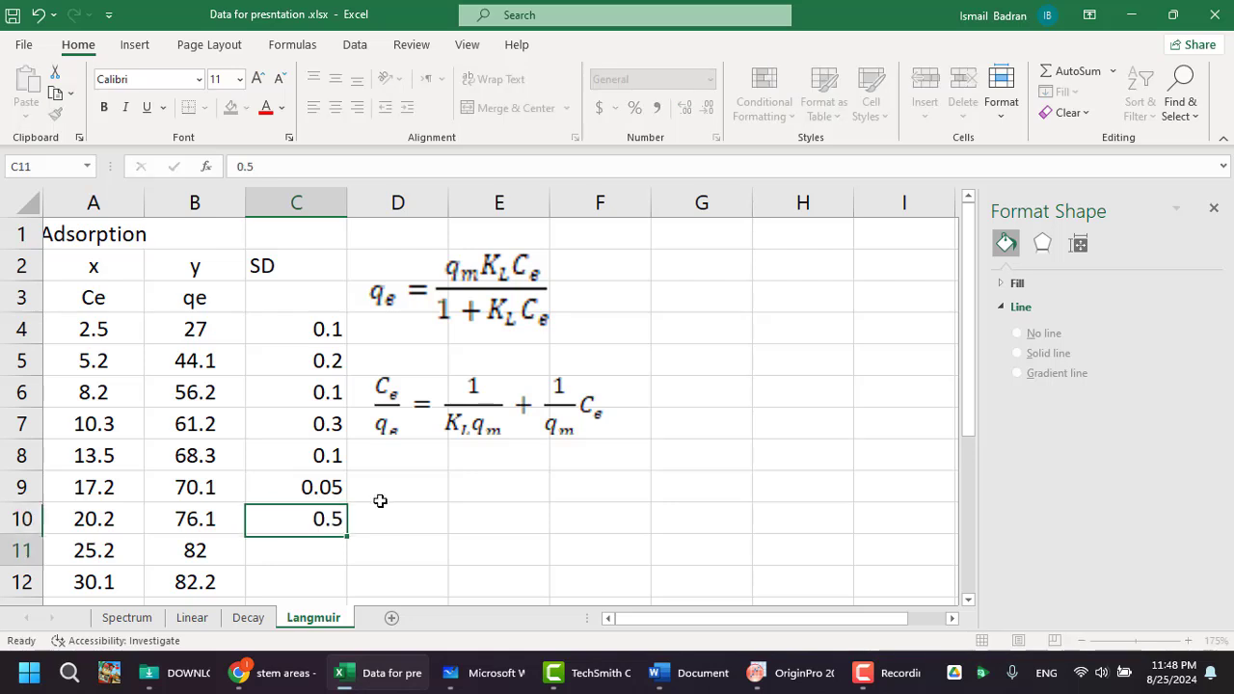
{"action": "type", "text": "0.1"}
{"action": "key", "text": "Return"}
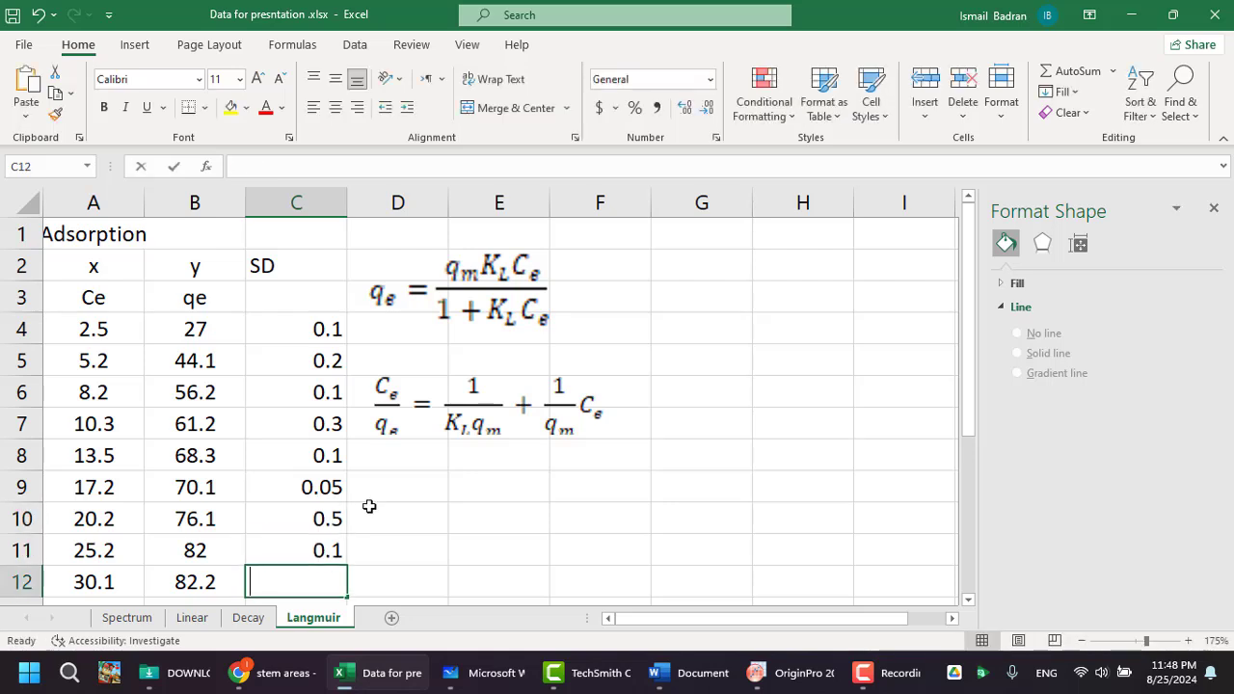
{"action": "type", "text": "0.2"}
{"action": "key", "text": "Return"}
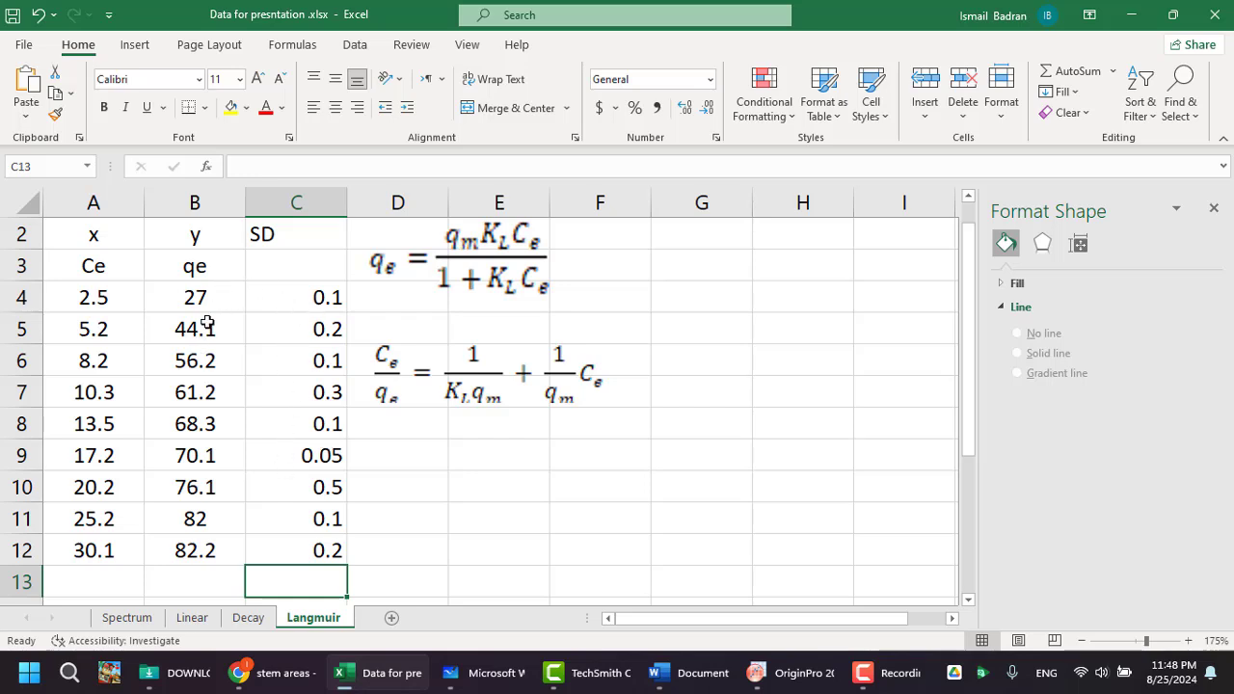
Switch to OriginPro, move the Graph2 window off the Book1 data, and delete the Langmuir fit operation from the graph.
{"action": "left_click", "coordinate": [777, 675]}
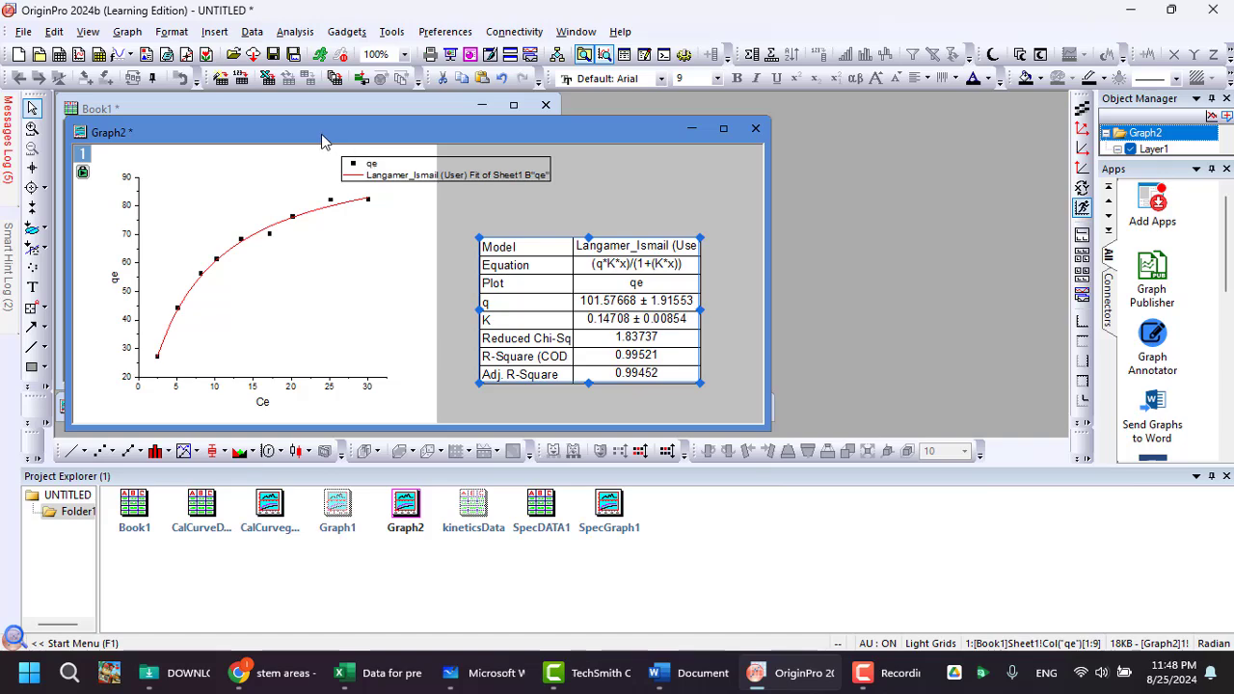
{"action": "left_click_drag", "start_coordinate": [323, 140], "coordinate": [580, 156]}
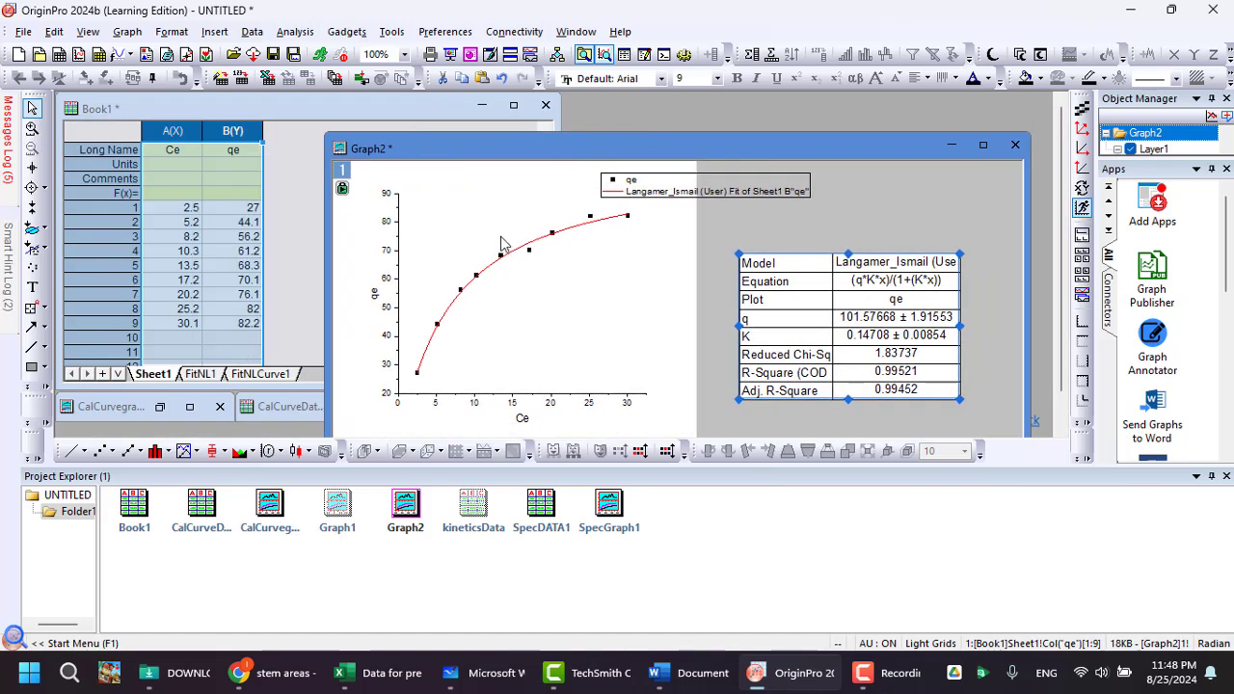
{"action": "left_click", "coordinate": [342, 189]}
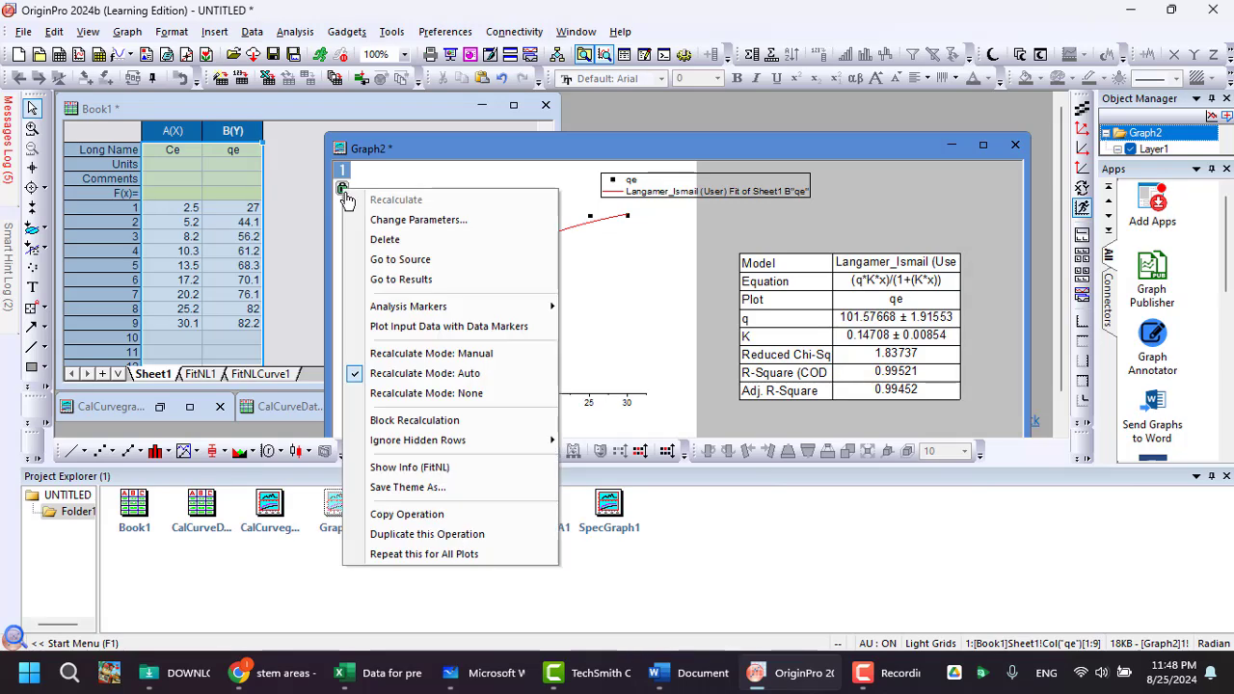
{"action": "left_click", "coordinate": [386, 240]}
{"action": "left_click", "coordinate": [655, 376]}
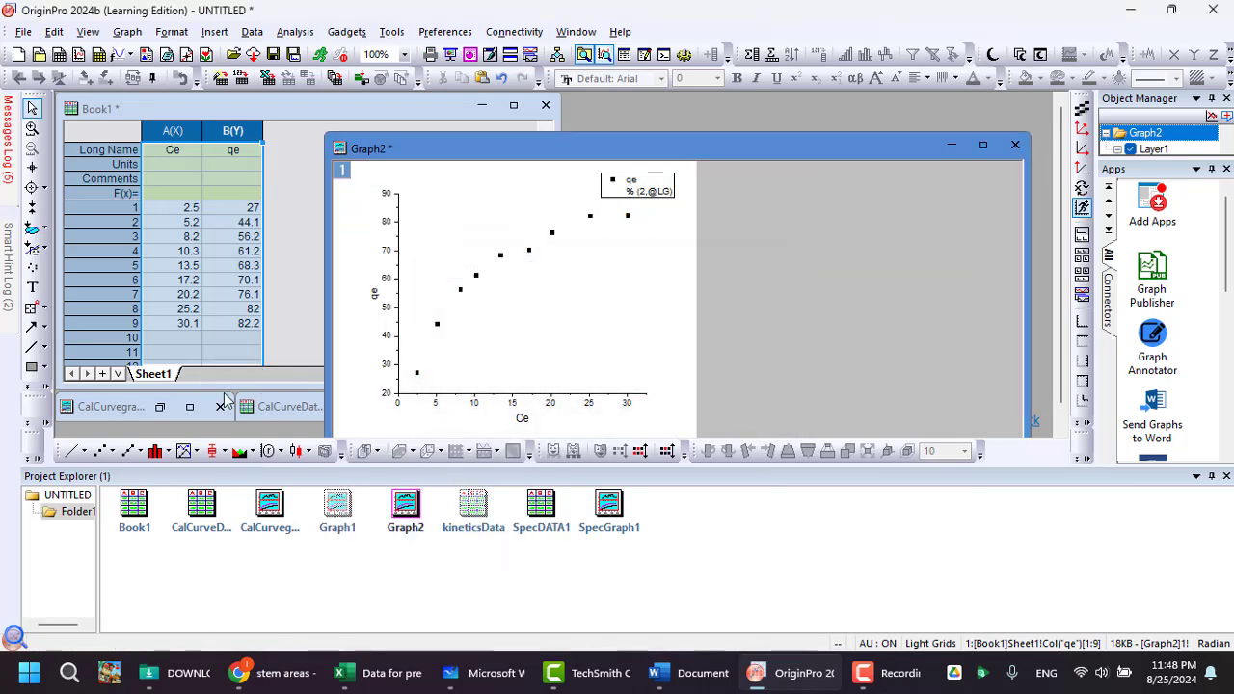
Add a new column C to the Book1 worksheet and designate it as Y Error.
{"action": "left_click", "coordinate": [291, 199]}
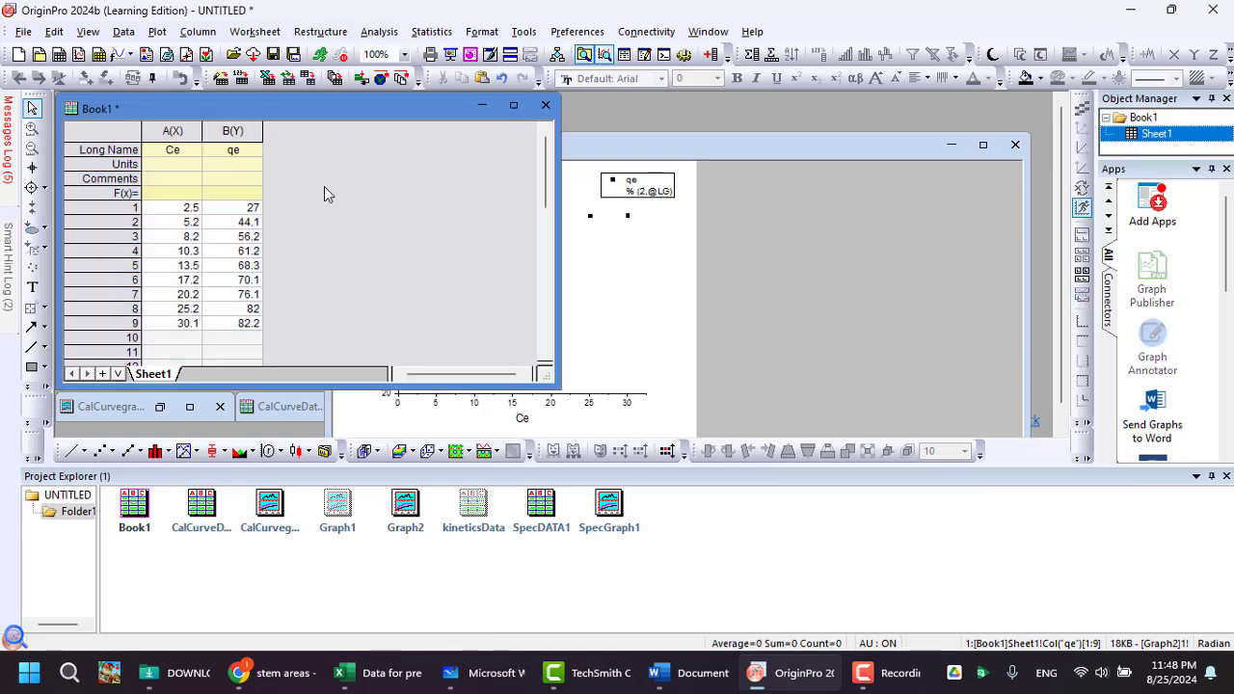
{"action": "right_click", "coordinate": [330, 191]}
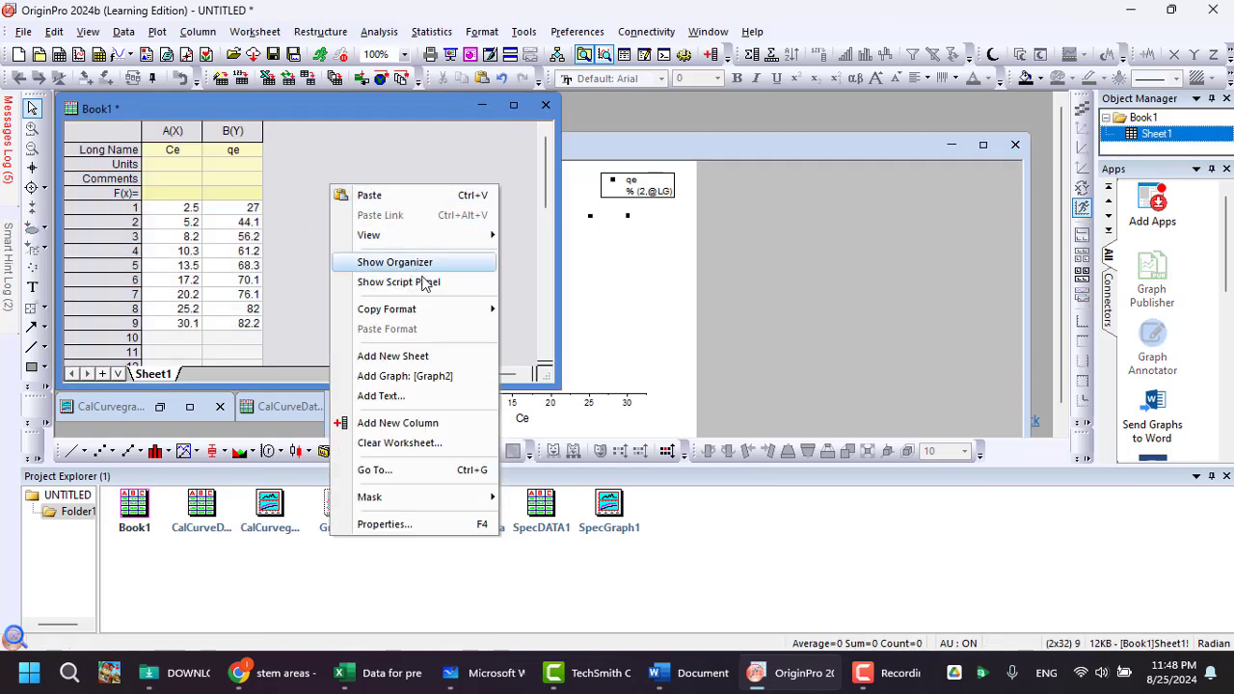
{"action": "left_click", "coordinate": [381, 418]}
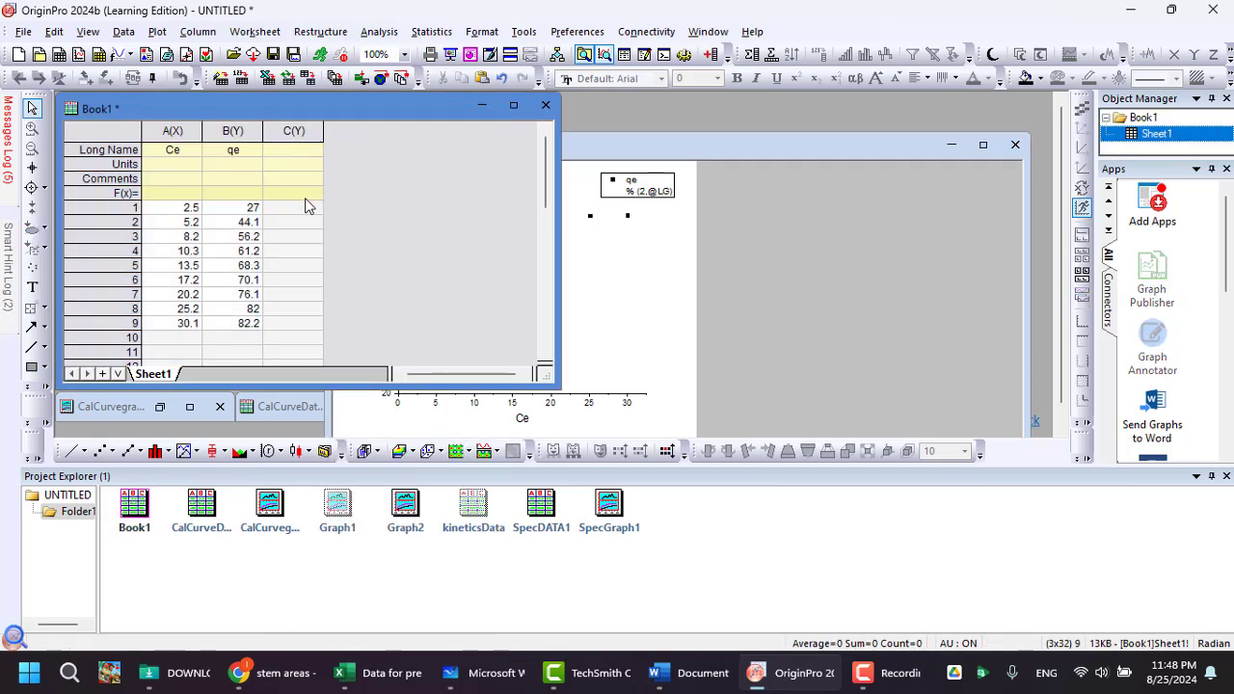
{"action": "left_click", "coordinate": [294, 135]}
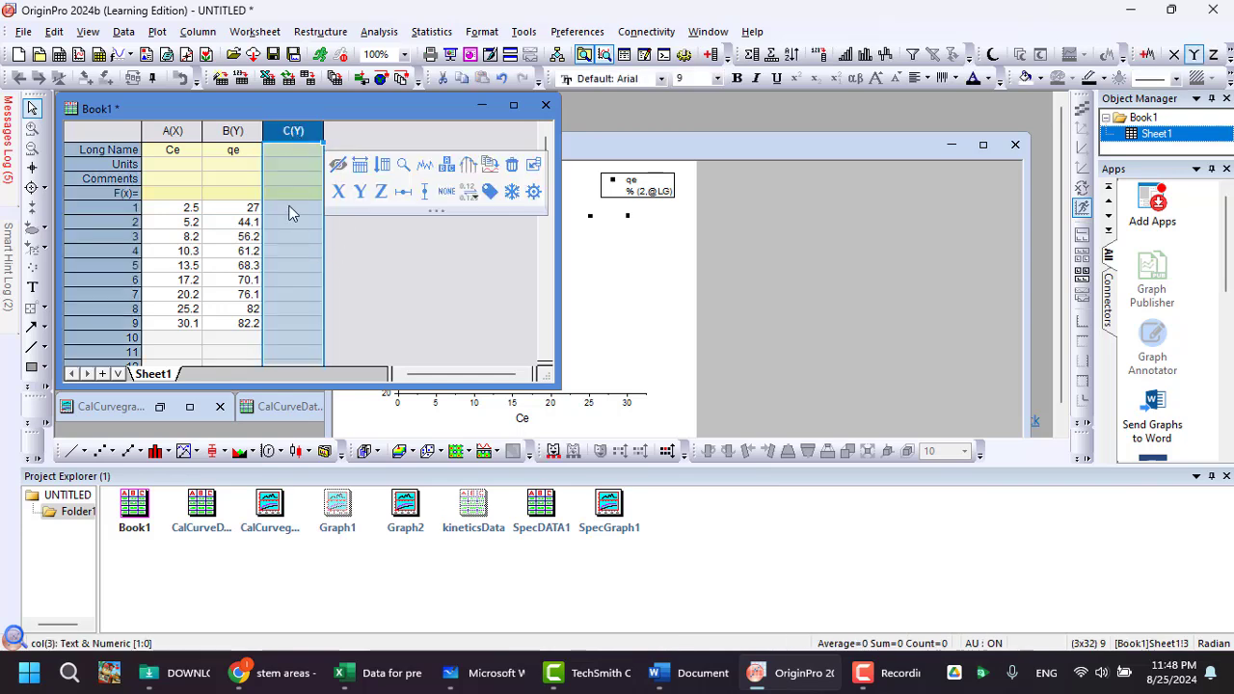
{"action": "right_click", "coordinate": [292, 195]}
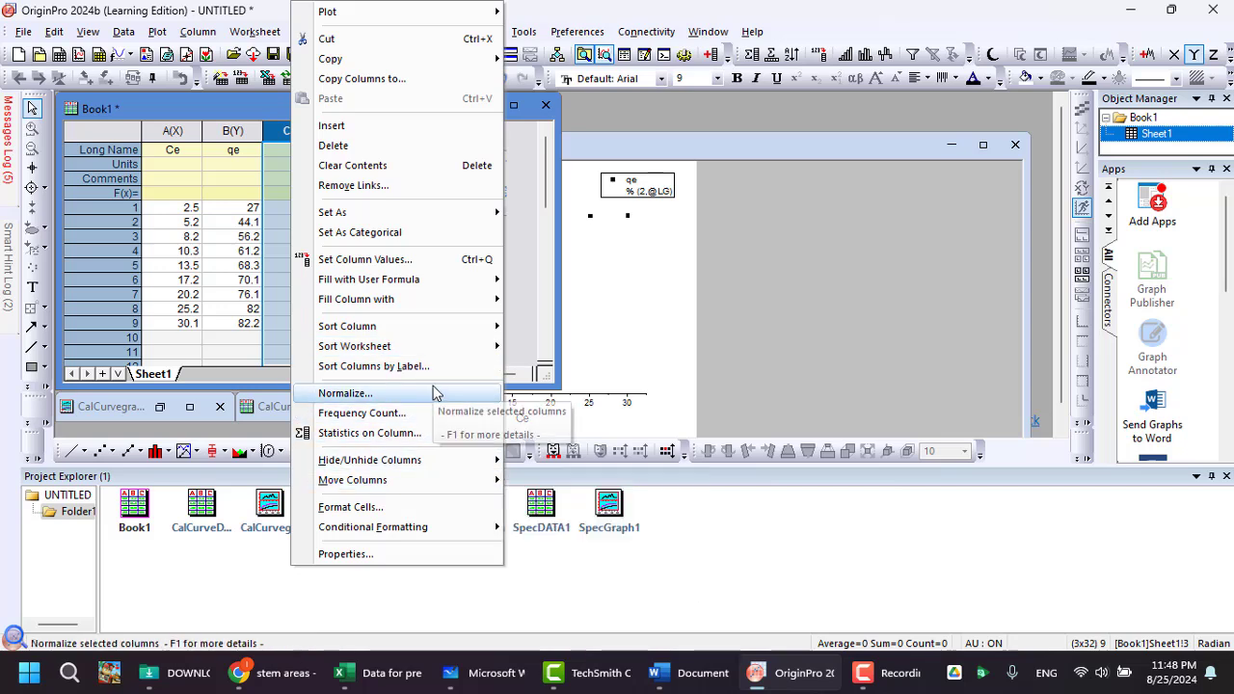
{"action": "mouse_move", "coordinate": [405, 213]}
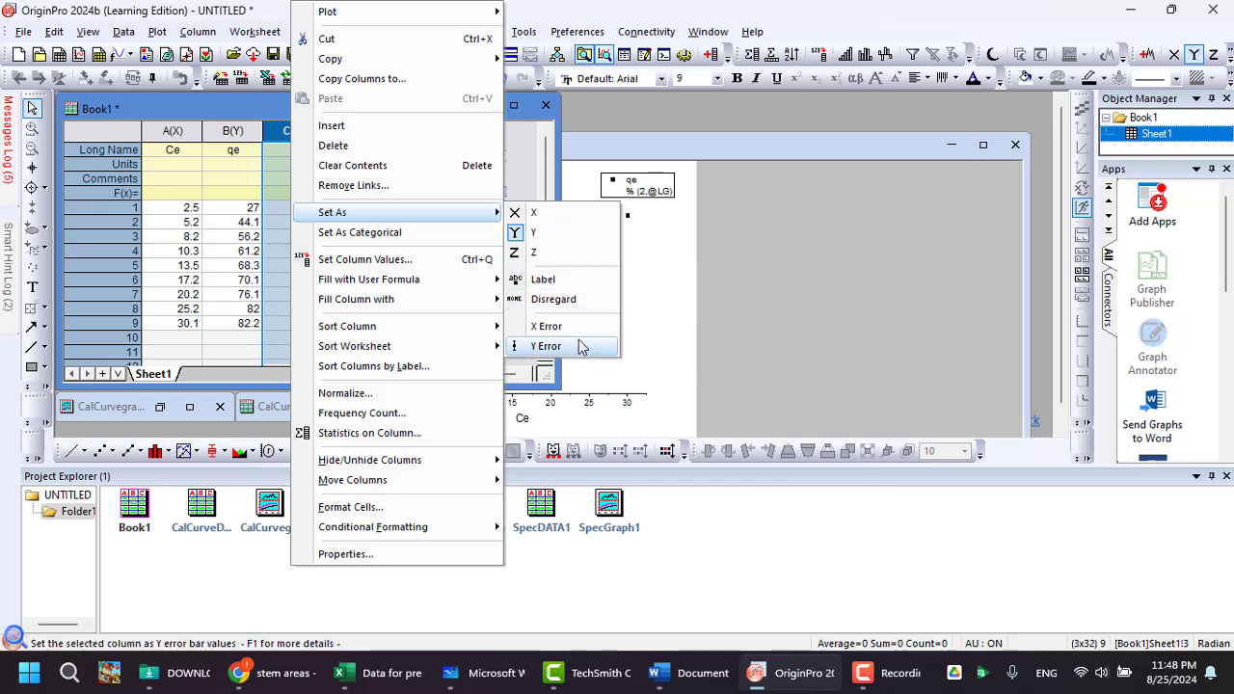
{"action": "left_click", "coordinate": [546, 346]}
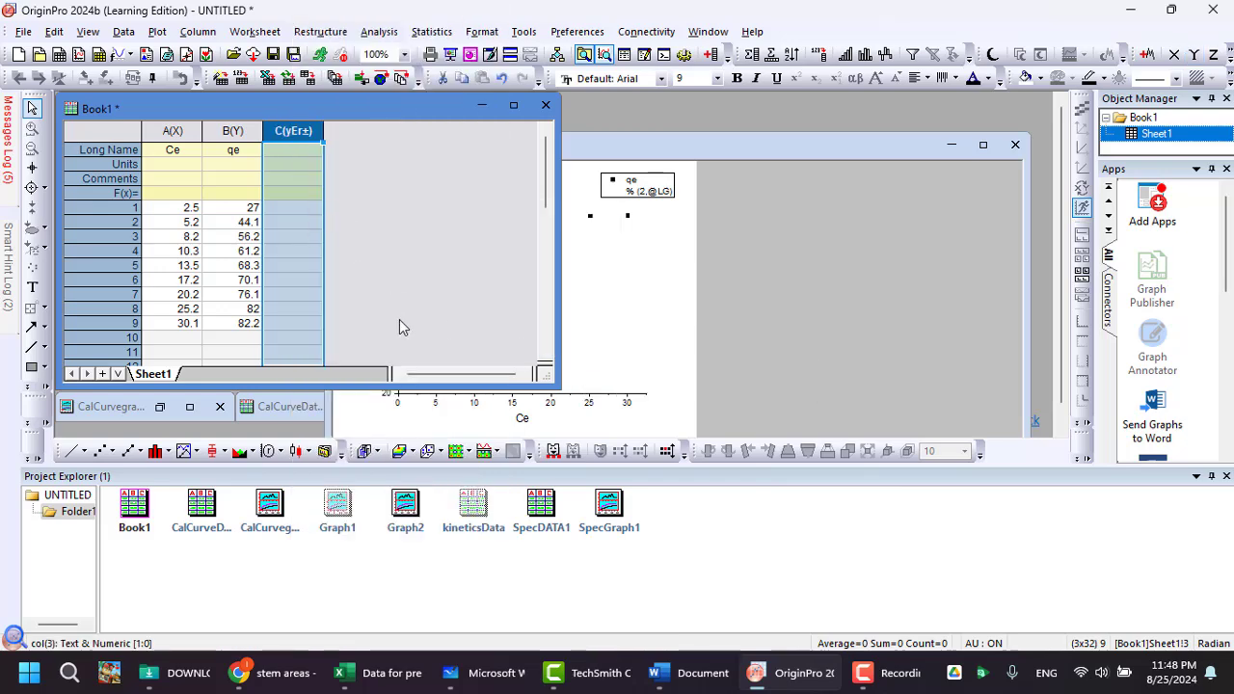
Copy the SD values in C4:C12 from the Excel sheet and paste them into Book1's column C from row 1.
{"action": "key", "text": "alt+Tab"}
{"action": "left_click_drag", "start_coordinate": [324, 294], "coordinate": [309, 554]}
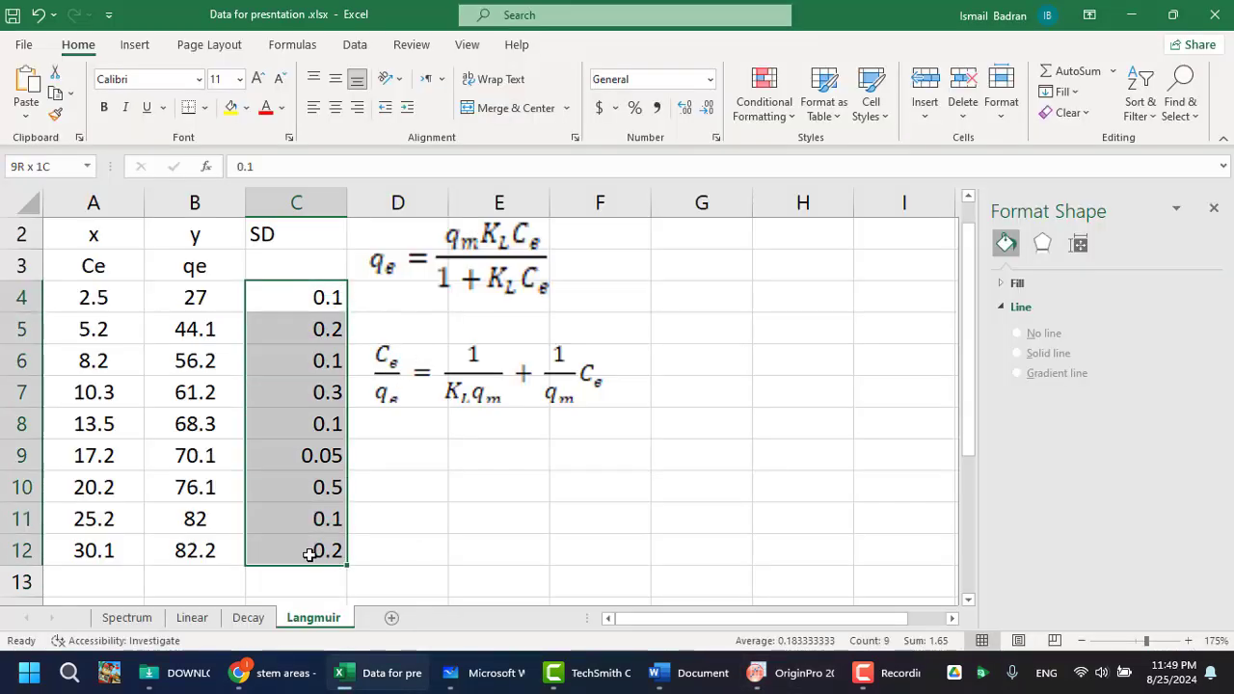
{"action": "key", "text": "ctrl+c"}
{"action": "key", "text": "alt+Tab"}
{"action": "left_click", "coordinate": [296, 209]}
{"action": "key", "text": "ctrl+v"}
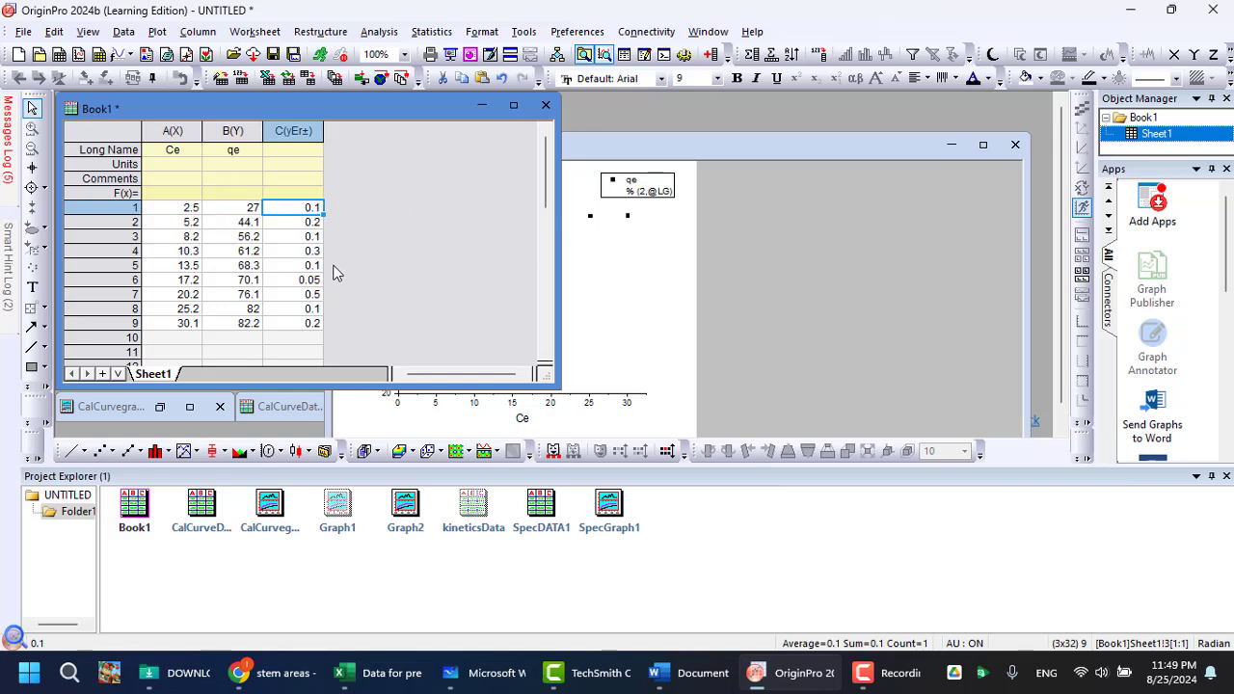
Move Graph2 clear of Book1 and plot the Ce, qe and Y error columns as a new scatter graph.
{"action": "left_click", "coordinate": [587, 150]}
{"action": "left_click_drag", "start_coordinate": [620, 157], "coordinate": [789, 153]}
{"action": "left_click", "coordinate": [450, 171]}
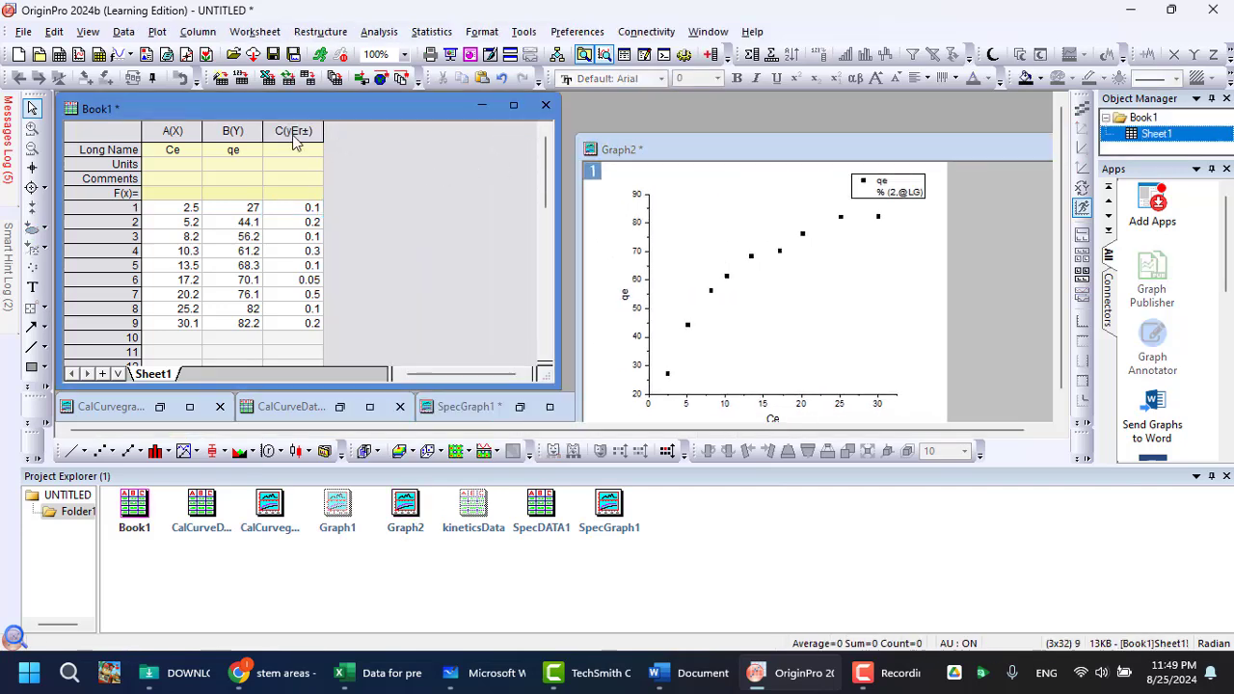
{"action": "left_click_drag", "start_coordinate": [296, 133], "coordinate": [156, 137]}
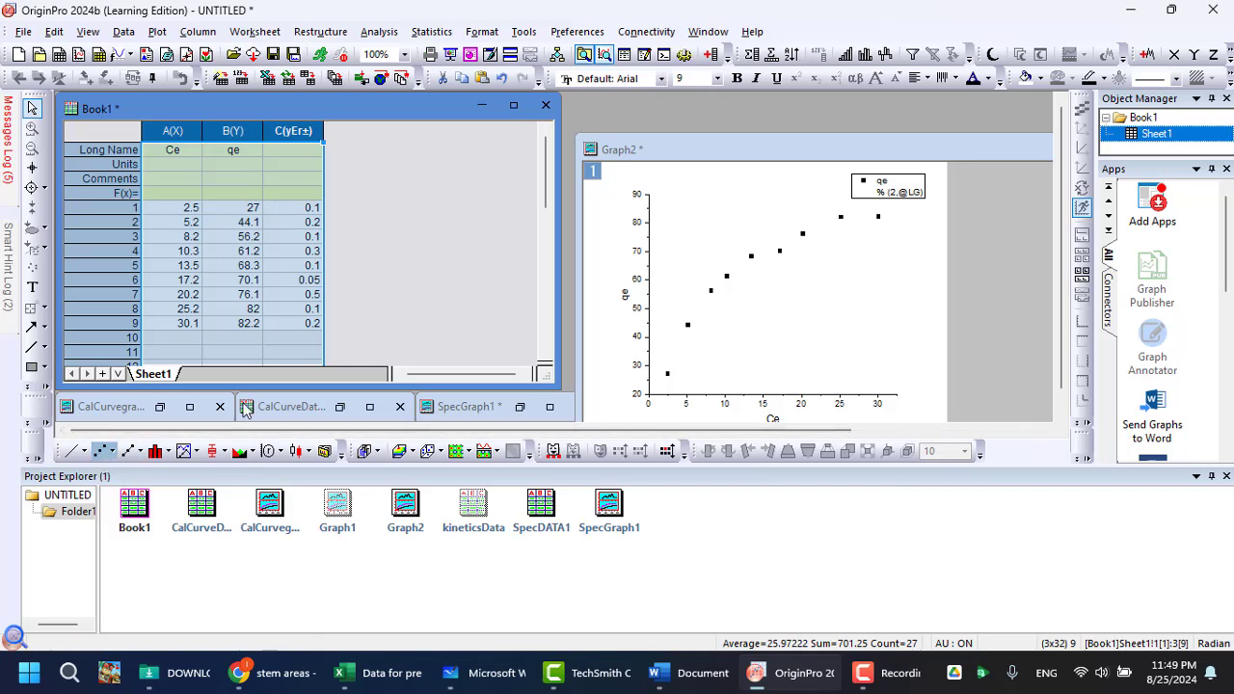
{"action": "left_click", "coordinate": [102, 450]}
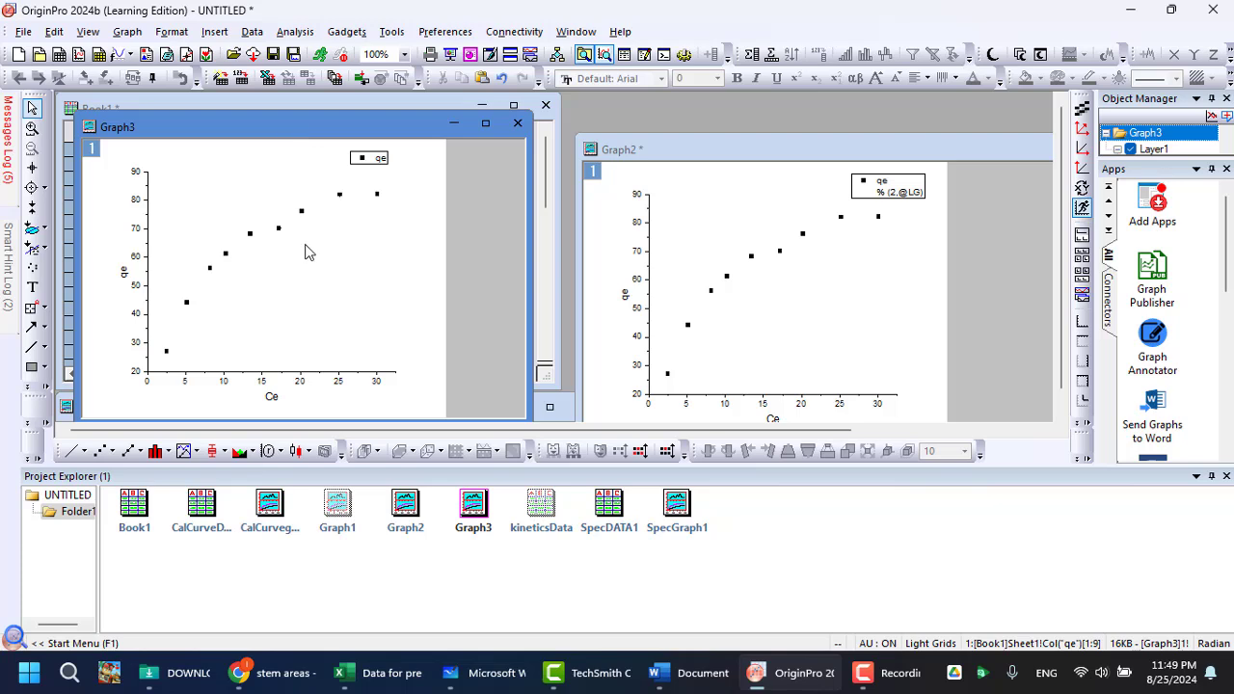
{"action": "double_click", "coordinate": [275, 135]}
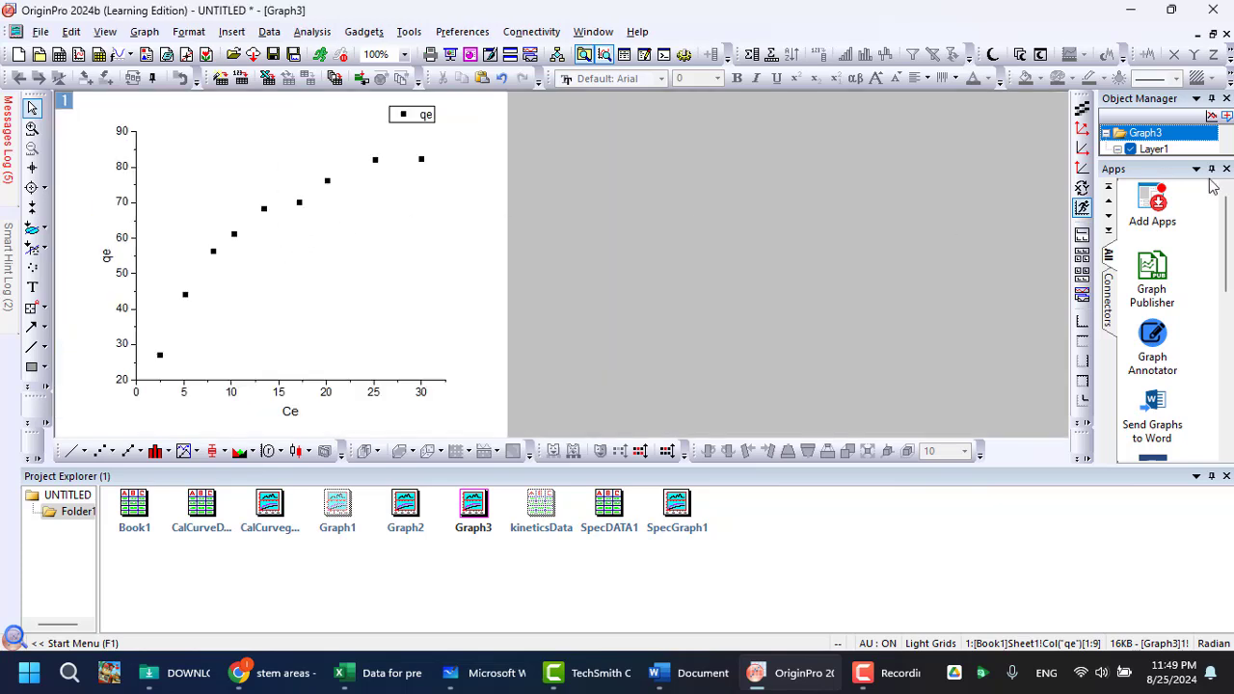
{"action": "left_click", "coordinate": [1213, 33]}
Switch to the Excel sheet and replace the SD values in C4 to C7 with 2, 3, 4 and 2.
{"action": "key", "text": "alt+Tab"}
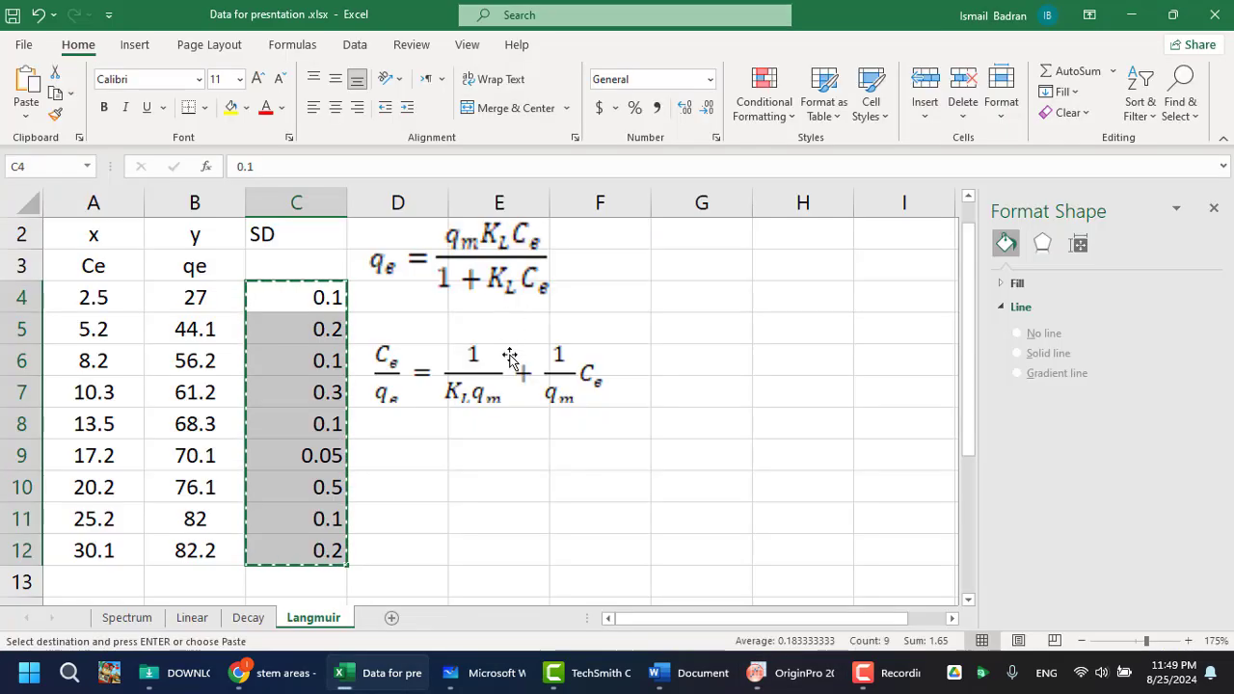
{"action": "key", "text": "Escape"}
{"action": "left_click", "coordinate": [321, 297]}
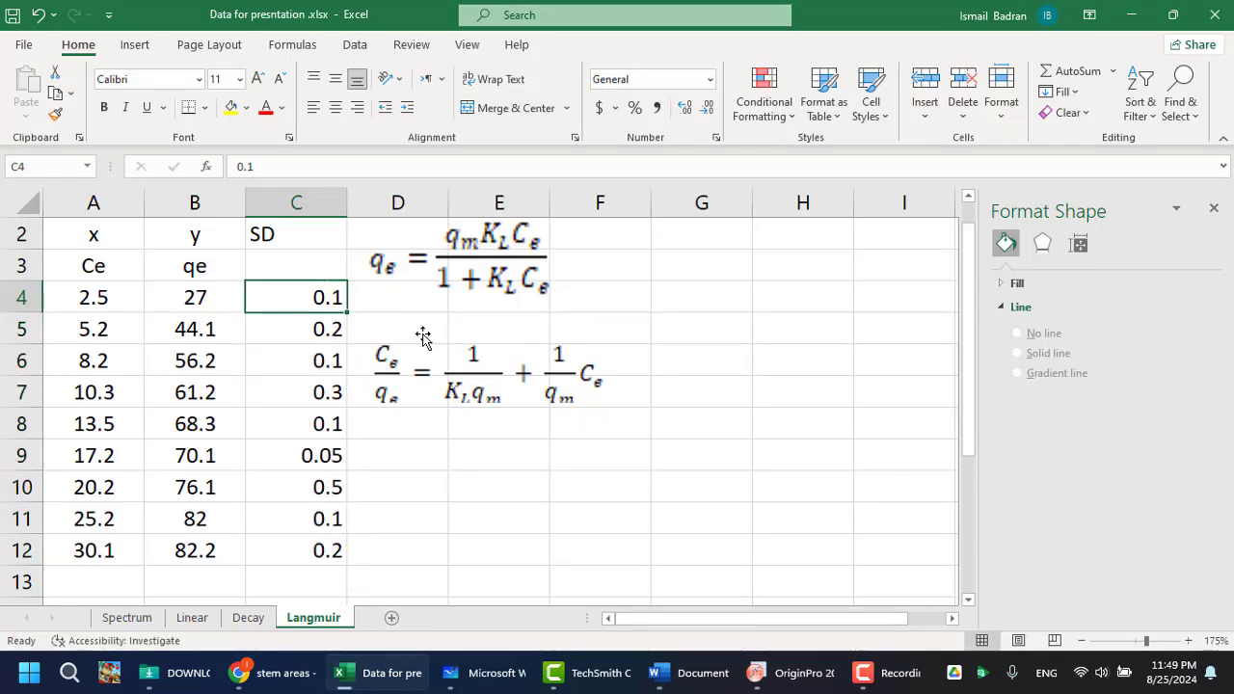
{"action": "type", "text": "2"}
{"action": "key", "text": "Return"}
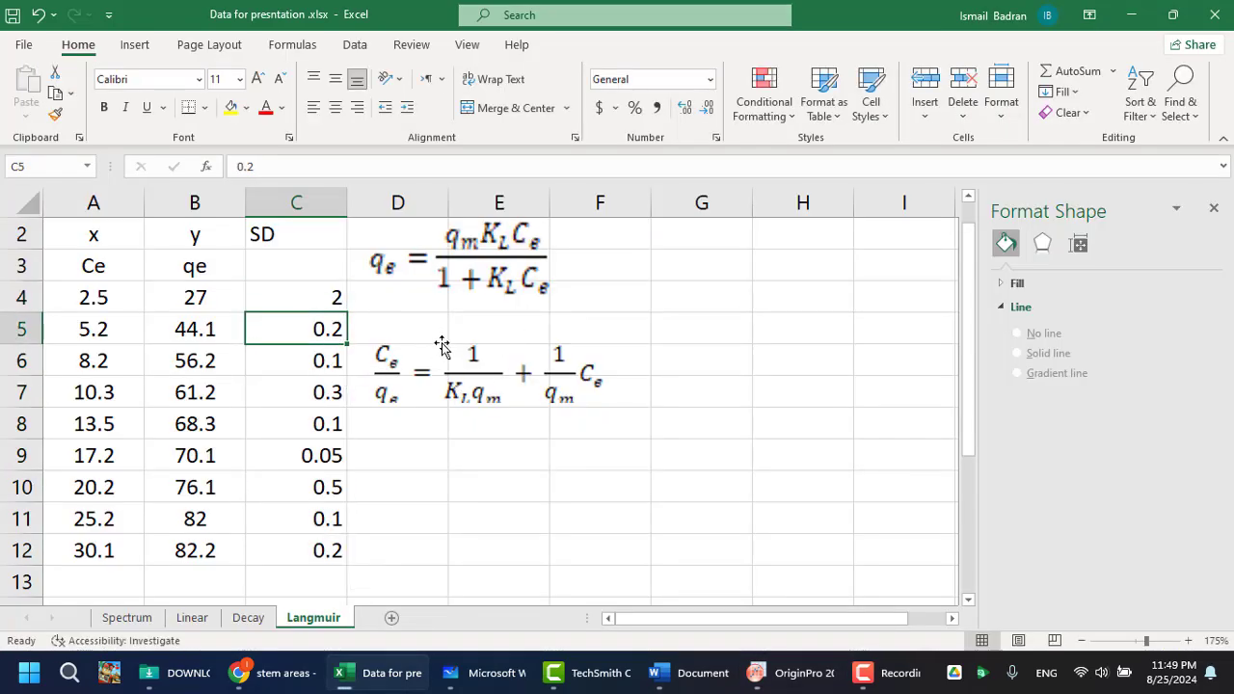
{"action": "type", "text": "3"}
{"action": "key", "text": "Return"}
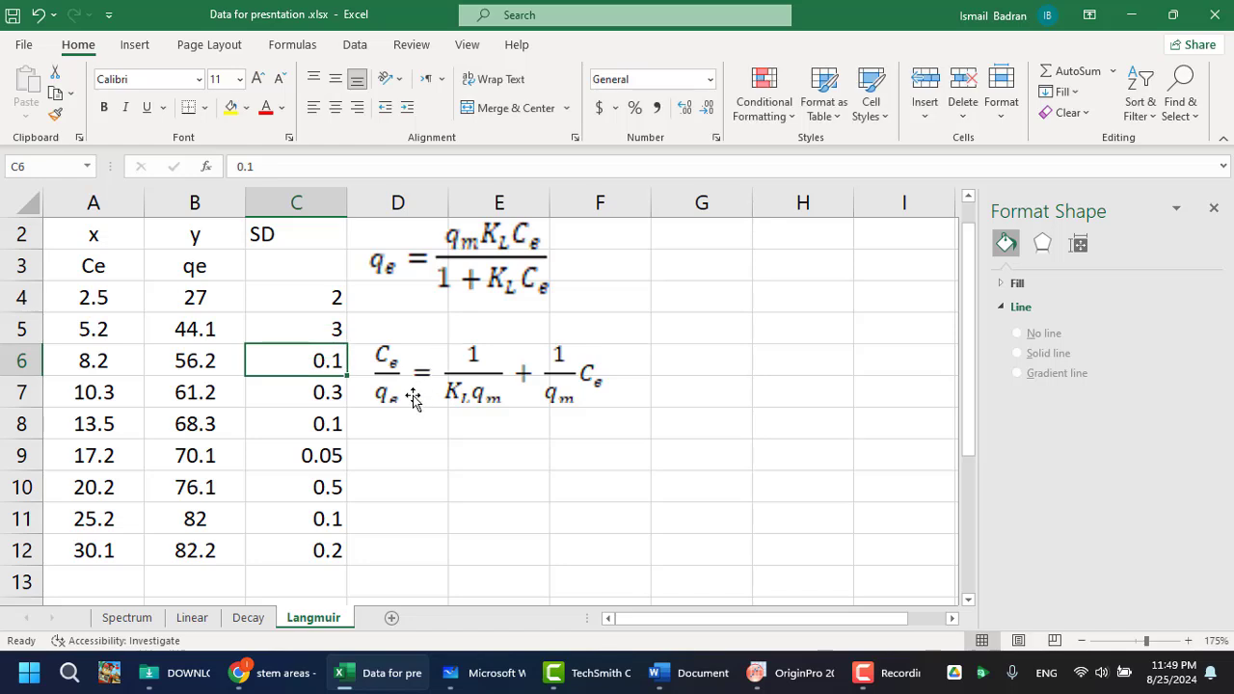
{"action": "type", "text": "4"}
{"action": "key", "text": "Return"}
{"action": "type", "text": "2"}
{"action": "key", "text": "Return"}
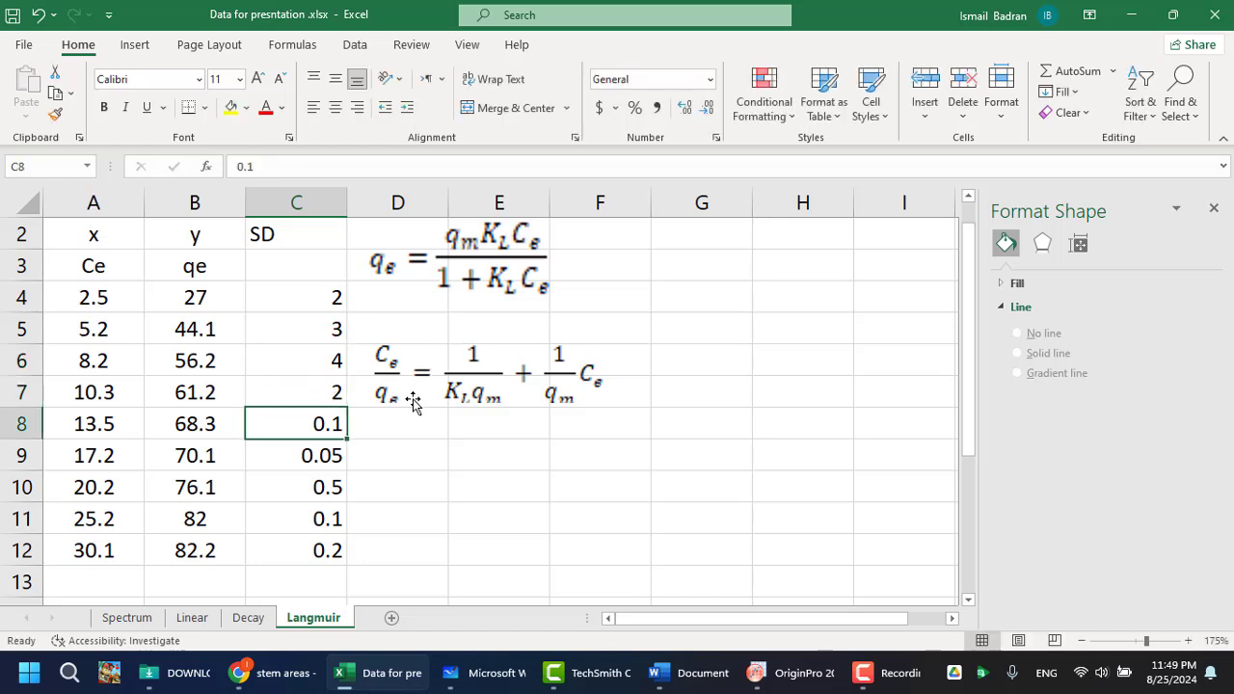
Replace the SD values in C8 to C12 with 3, 5, 2, 1 and 2.
{"action": "type", "text": "3"}
{"action": "key", "text": "Return"}
{"action": "type", "text": "5"}
{"action": "key", "text": "Return"}
{"action": "type", "text": "2"}
{"action": "key", "text": "Return"}
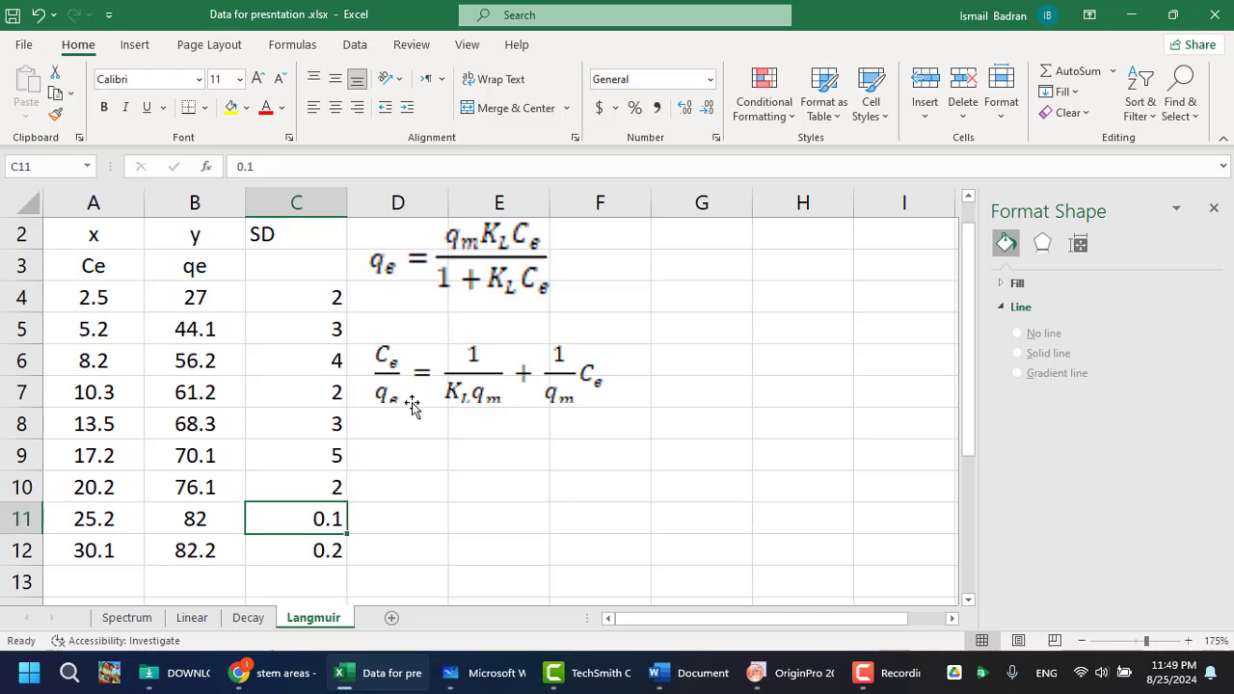
{"action": "type", "text": "1"}
{"action": "key", "text": "Return"}
{"action": "type", "text": "2"}
{"action": "key", "text": "Return"}
Copy the revised SD values in C4:C12 and paste them over OriginPro Book1's column C, moving Graph3 off the worksheet.
{"action": "left_click_drag", "start_coordinate": [317, 274], "coordinate": [338, 551]}
{"action": "left_click_drag", "start_coordinate": [295, 296], "coordinate": [298, 543]}
{"action": "key", "text": "ctrl+c"}
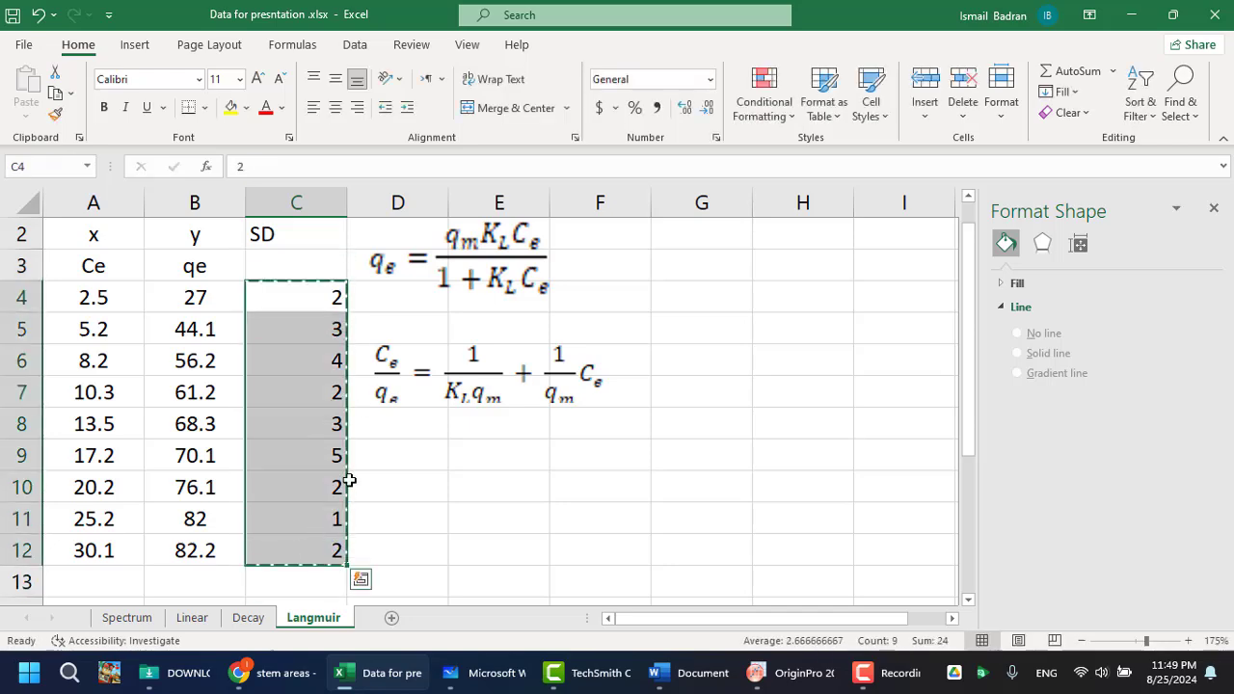
{"action": "key", "text": "alt+Tab"}
{"action": "left_click_drag", "start_coordinate": [261, 128], "coordinate": [566, 181]}
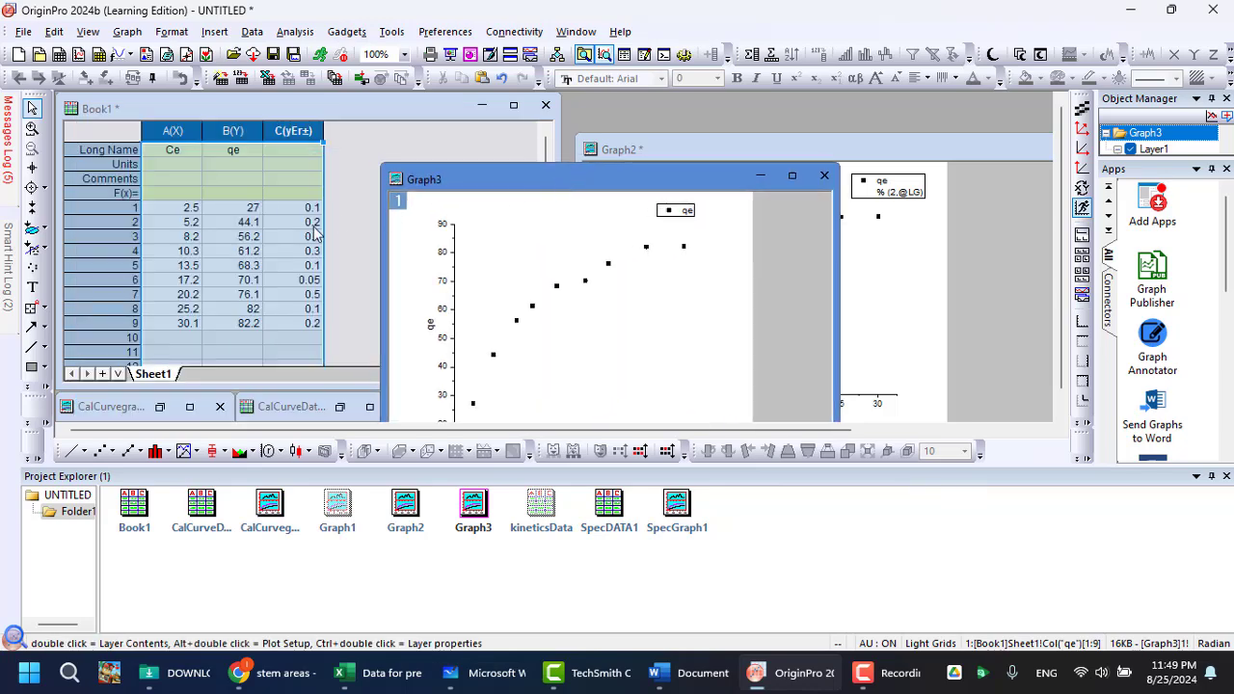
{"action": "left_click", "coordinate": [296, 210]}
{"action": "left_click", "coordinate": [296, 211]}
{"action": "key", "text": "ctrl+v"}
{"action": "left_click", "coordinate": [678, 360]}
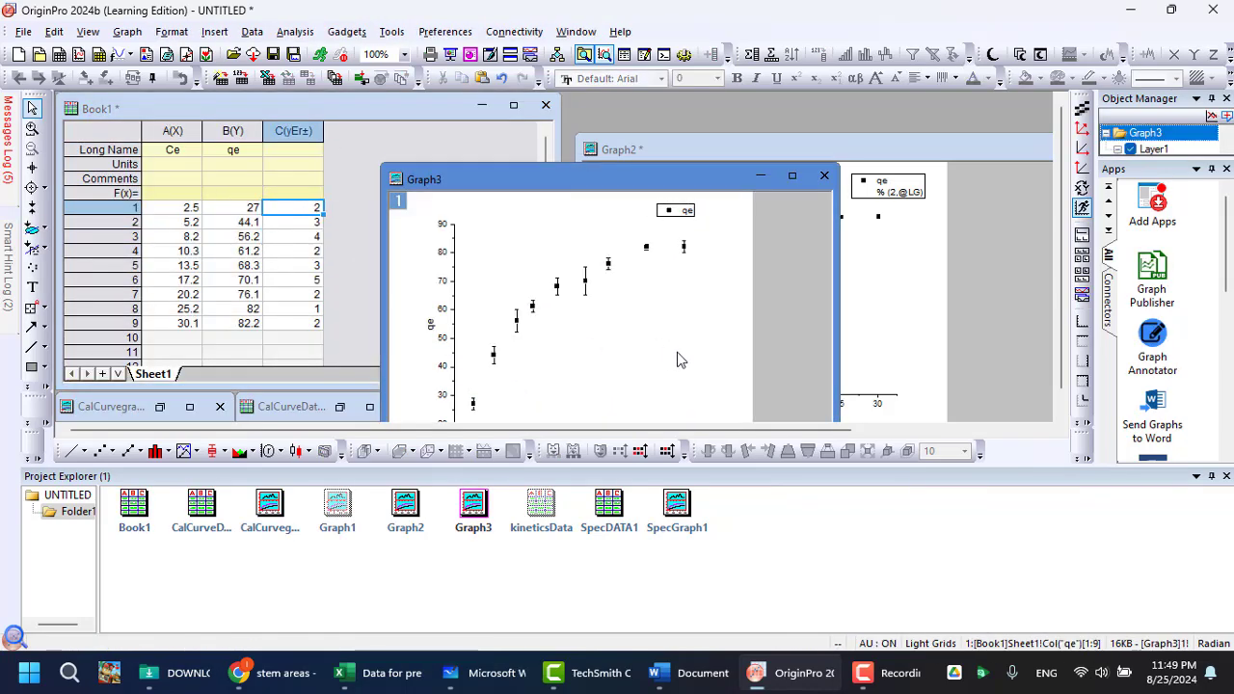
{"action": "double_click", "coordinate": [549, 180]}
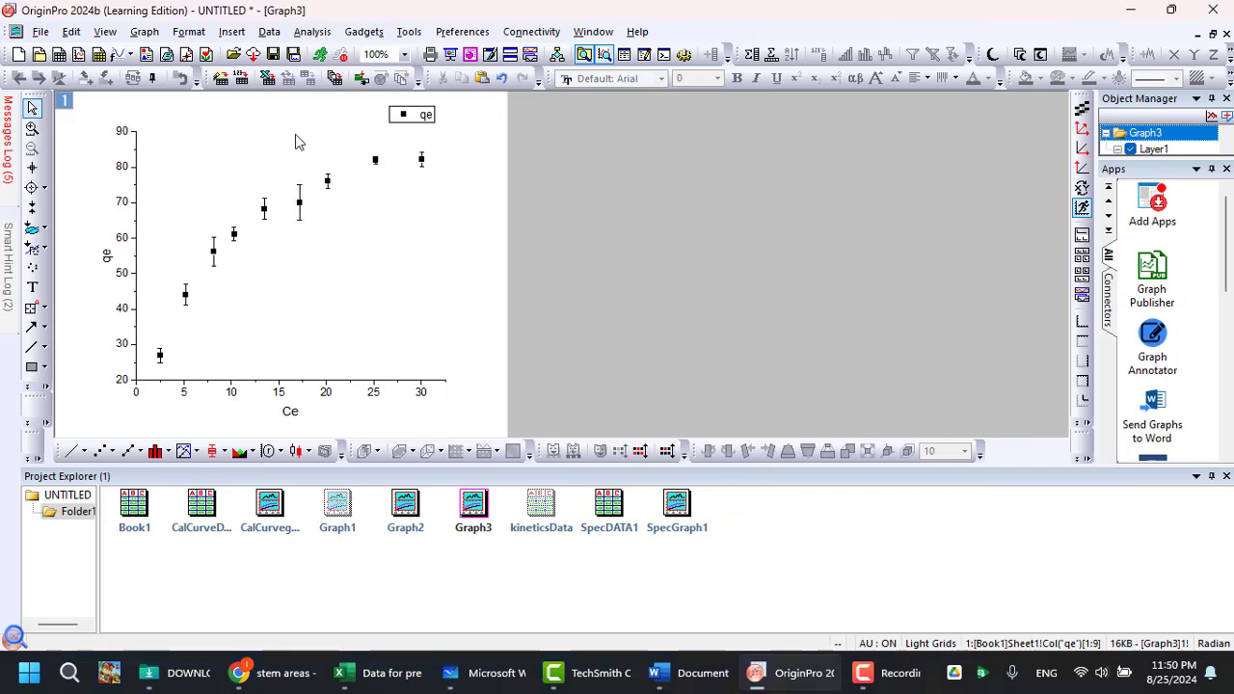
{"action": "left_click", "coordinate": [312, 31]}
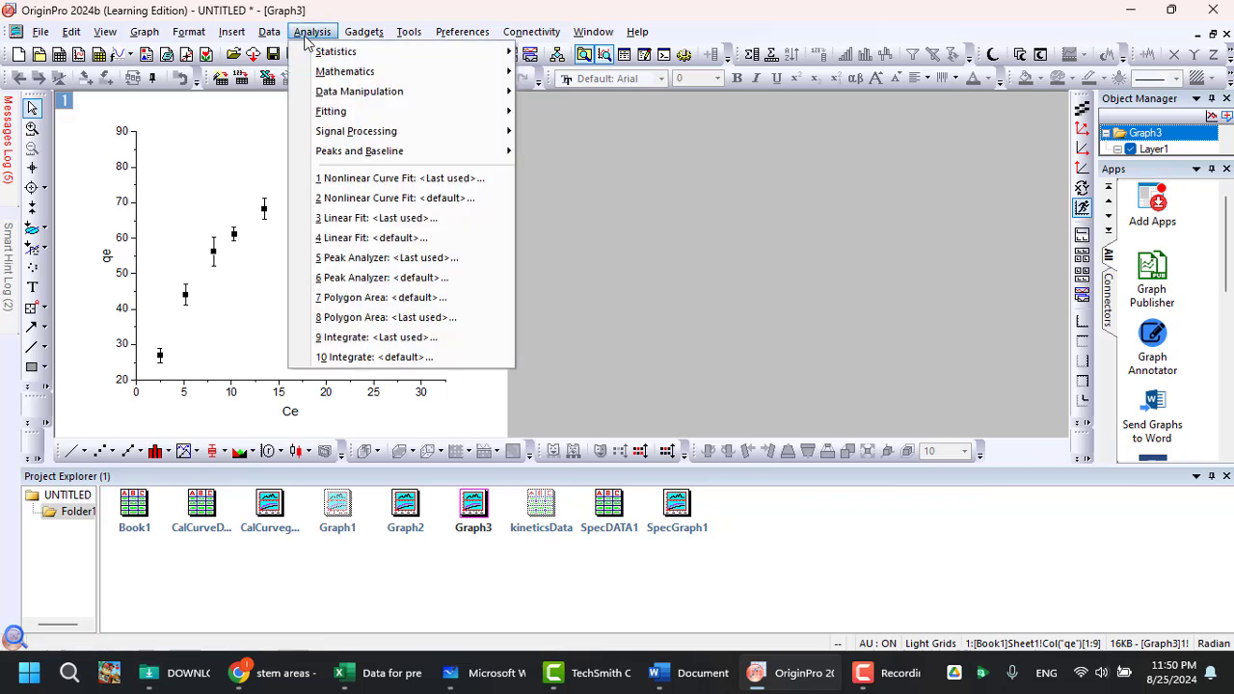
{"action": "mouse_move", "coordinate": [386, 116]}
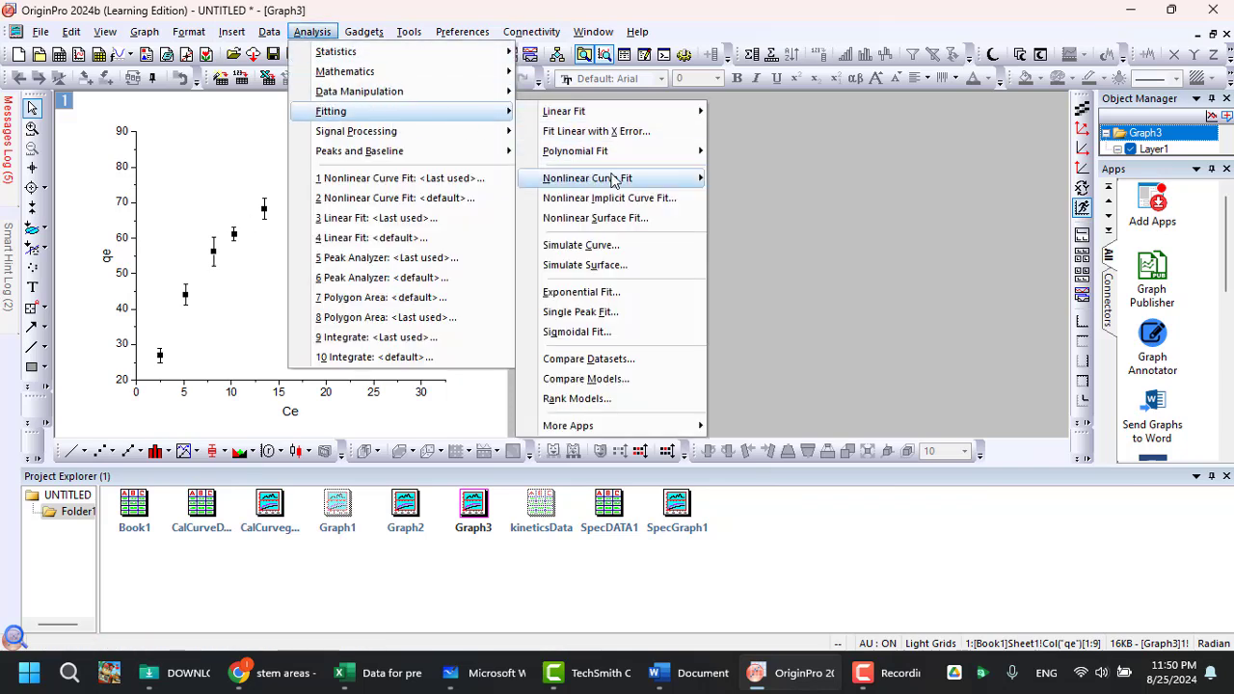
{"action": "mouse_move", "coordinate": [620, 156]}
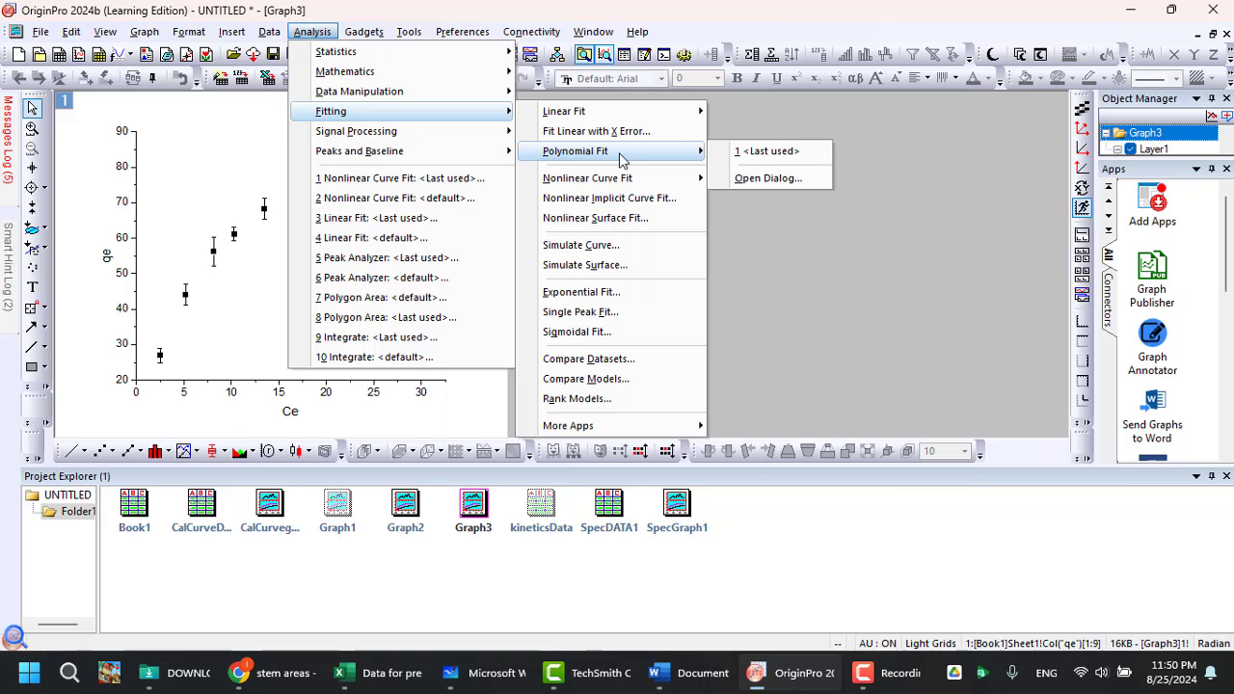
{"action": "mouse_move", "coordinate": [662, 184]}
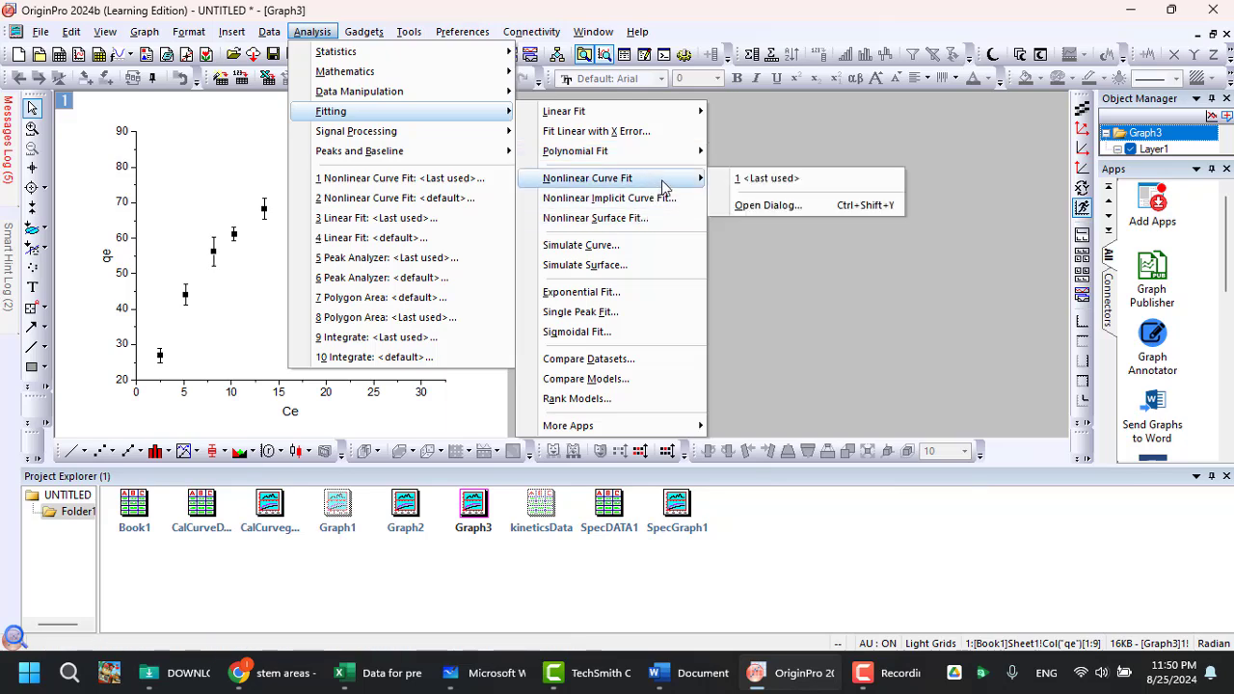
{"action": "left_click", "coordinate": [762, 205]}
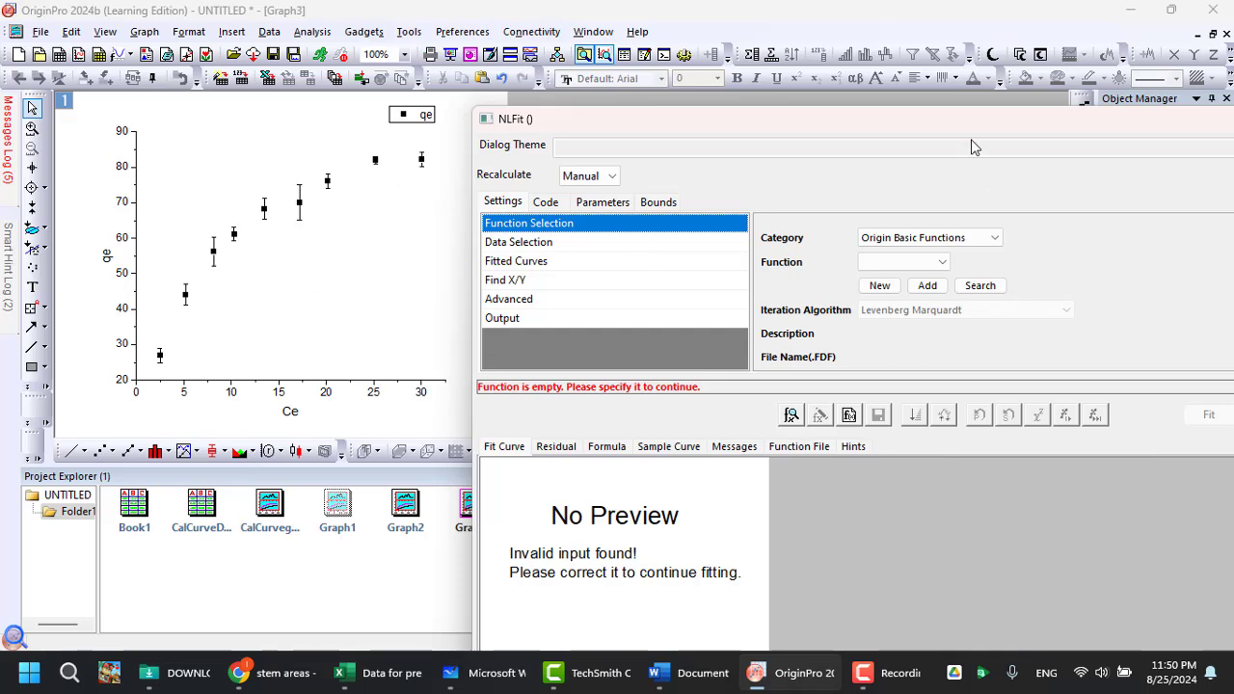
{"action": "left_click_drag", "start_coordinate": [967, 128], "coordinate": [786, 161]}
{"action": "left_click", "coordinate": [1184, 153]}
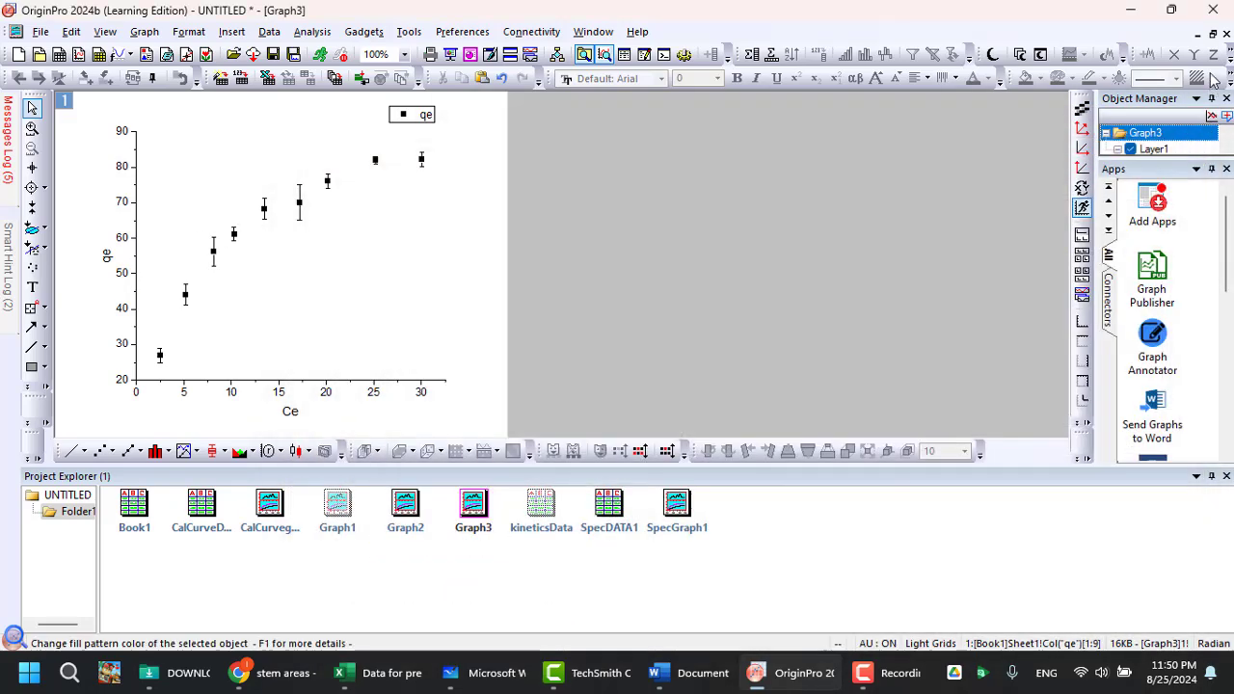
Restore Graph3 to a floating window and move it over Book1 so the whole plot with its axes is in view.
{"action": "left_click", "coordinate": [1213, 35]}
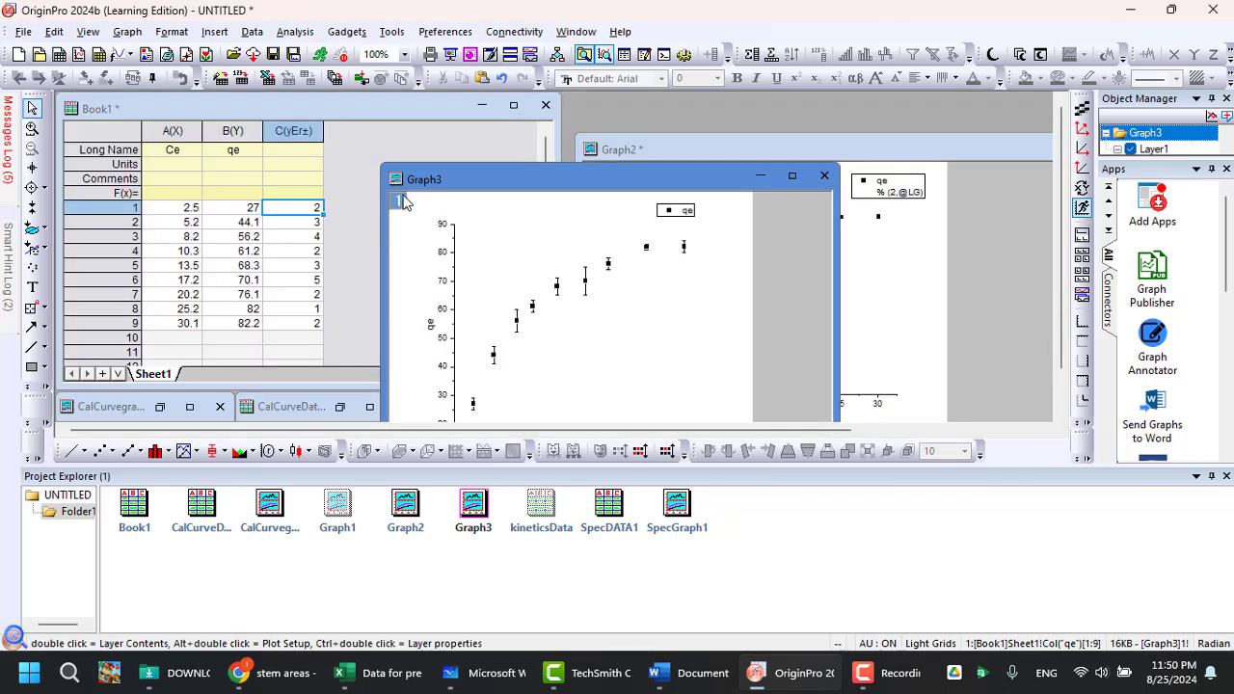
{"action": "mouse_move", "coordinate": [456, 179]}
{"action": "left_mouse_down"}
{"action": "mouse_move", "coordinate": [678, 154]}
{"action": "mouse_move", "coordinate": [464, 160]}
{"action": "mouse_move", "coordinate": [385, 127]}
{"action": "left_mouse_up"}
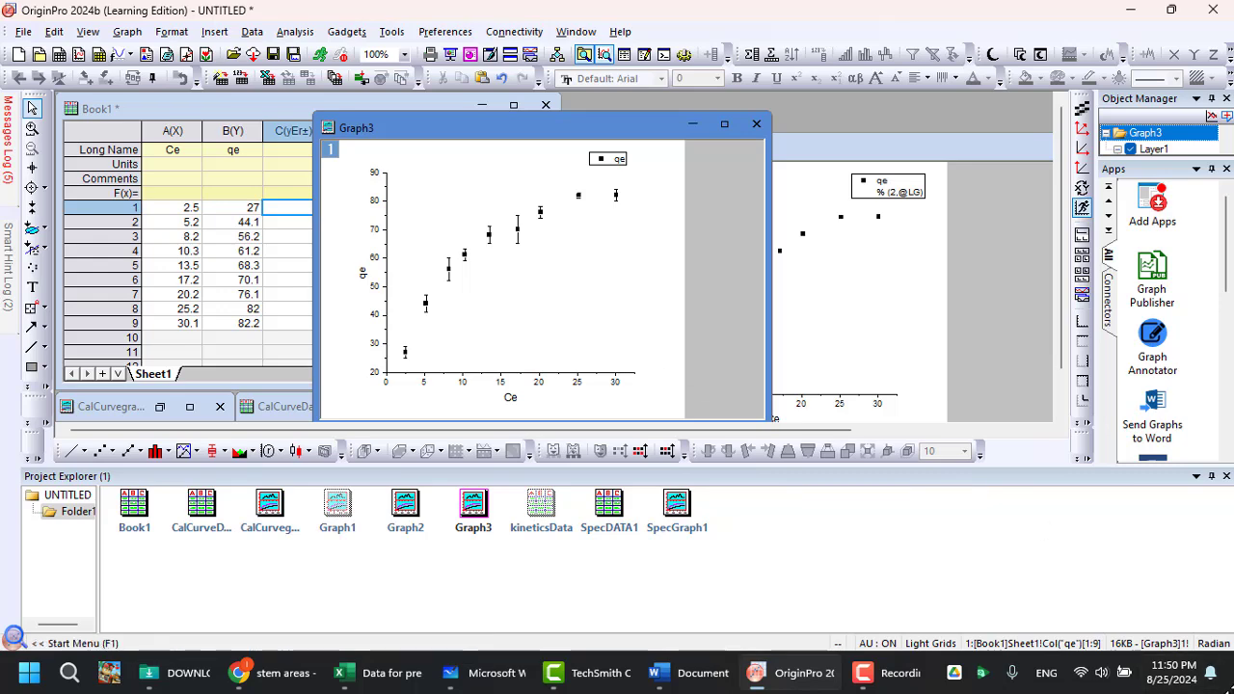
{"action": "left_click", "coordinate": [882, 673]}
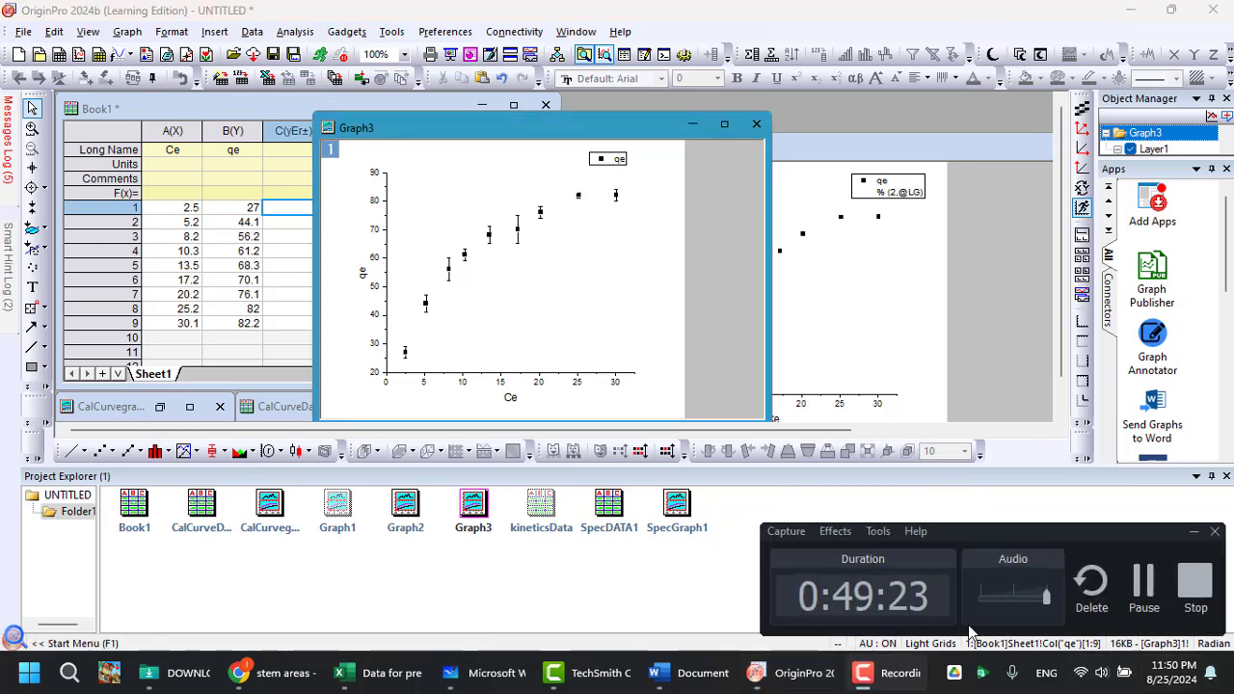